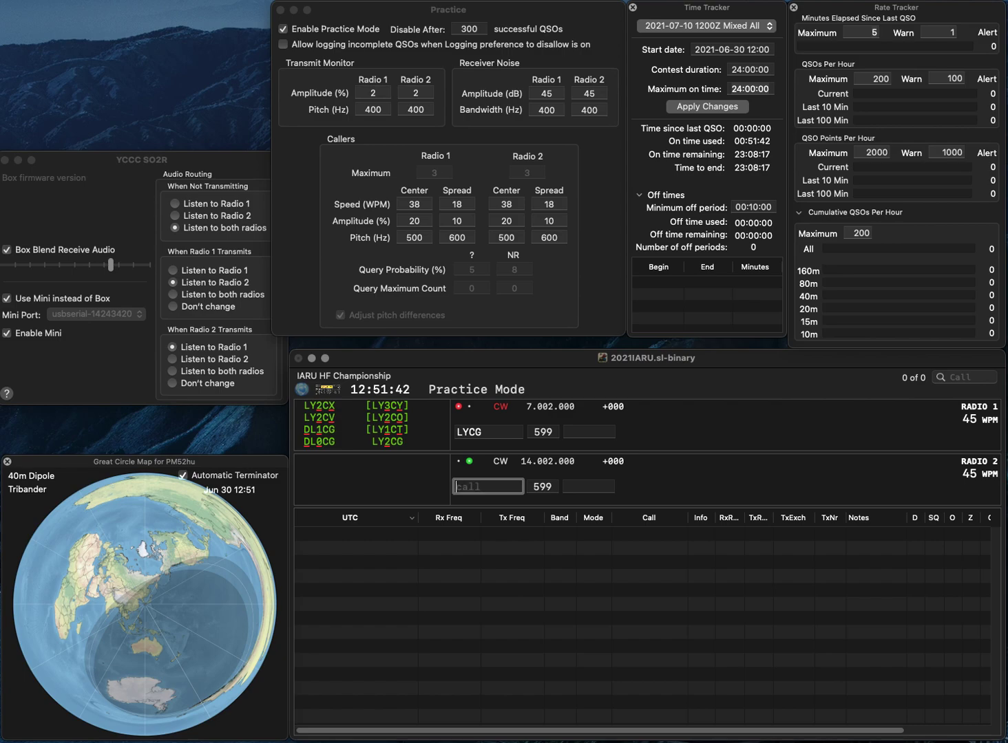
# Step: Complete the call M6C on Radio 2 and correct Radio 1's call to LY2CG, sending an exchange to each
pyautogui.write('C')
pyautogui.press('Return')
pyautogui.press('Right')
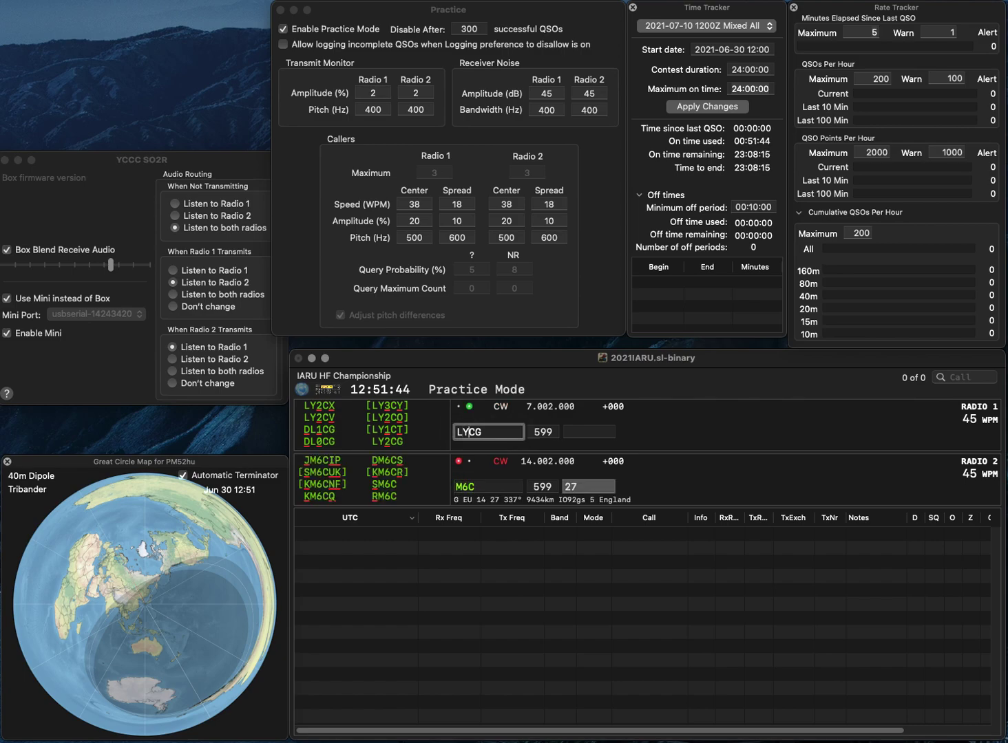
pyautogui.write('2')
pyautogui.press('Return')
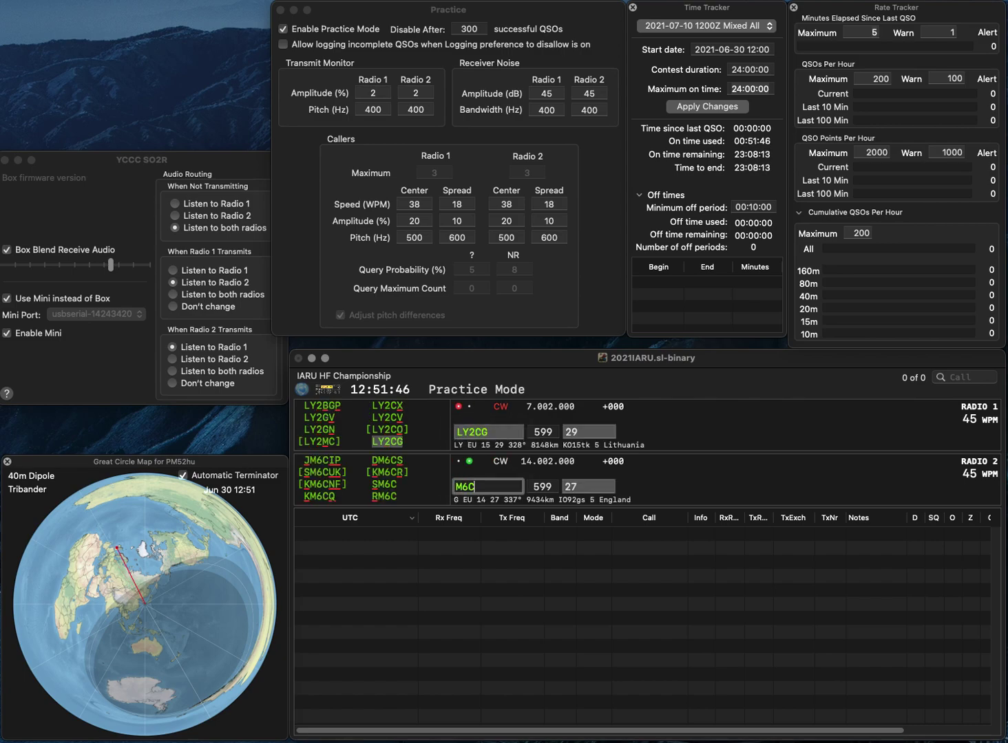
pyautogui.press('BackSpace')
pyautogui.write('8')
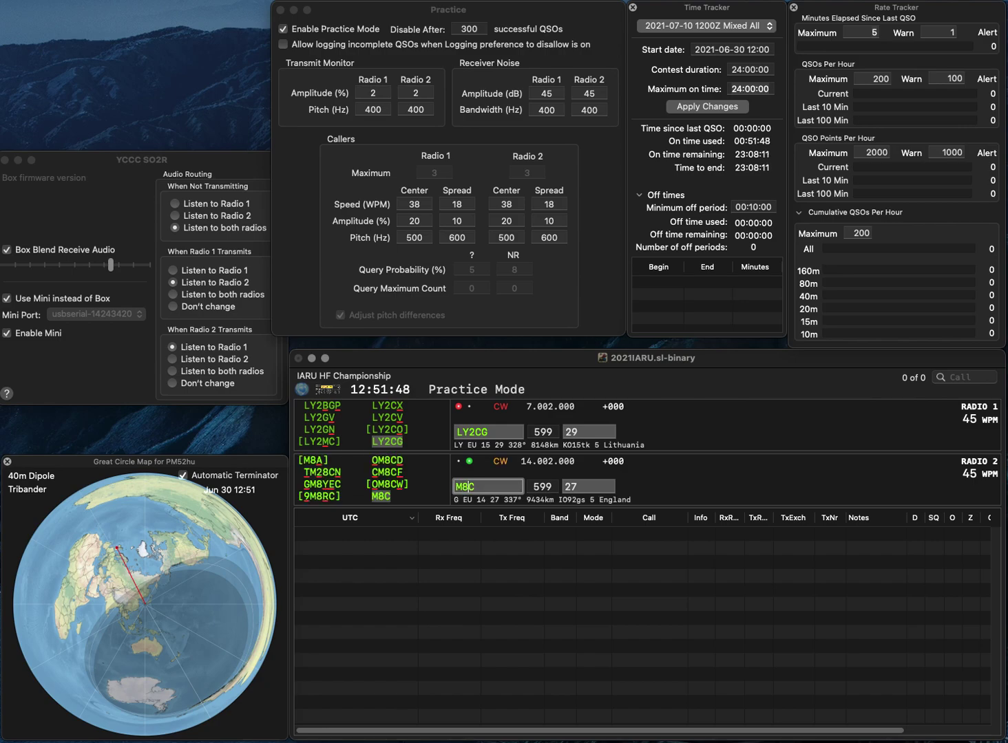
pyautogui.press('Return')
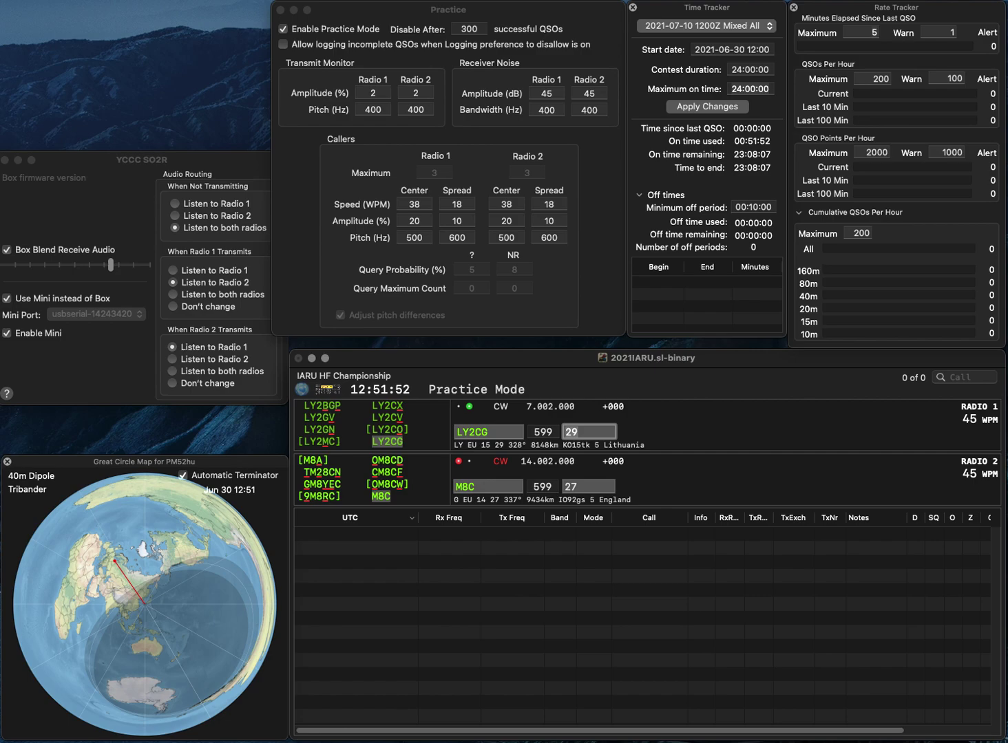
pyautogui.press('Return')
pyautogui.press('Return')
pyautogui.write('KG5AUU')
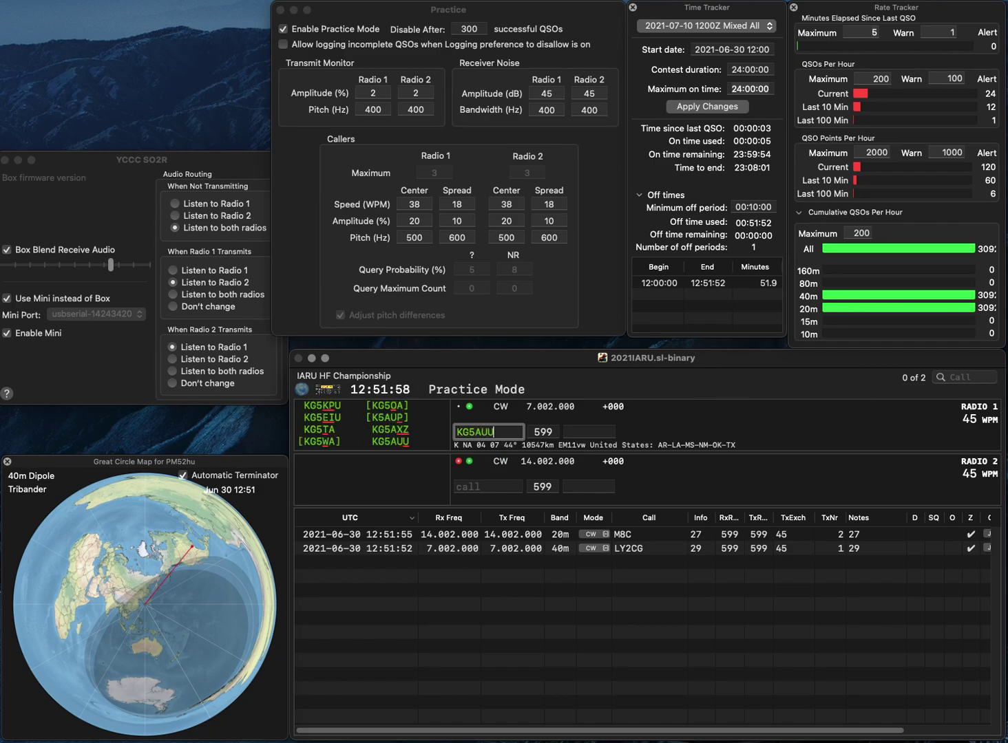
pyautogui.press('Return')
pyautogui.write('T')
pyautogui.write('N7')
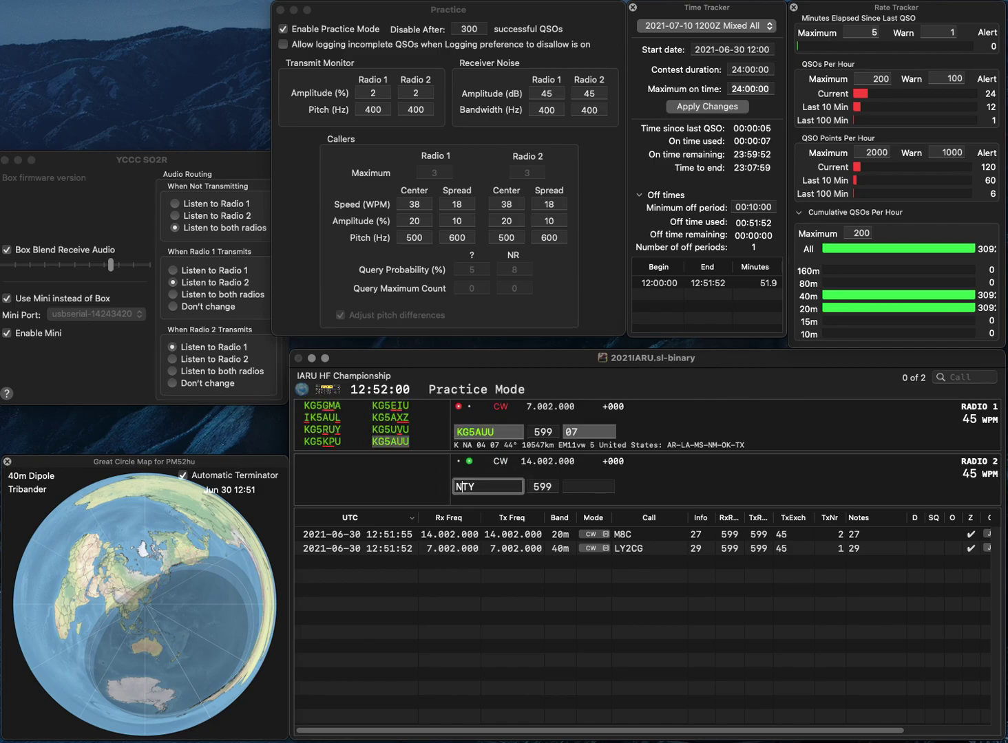
pyautogui.press('Return')
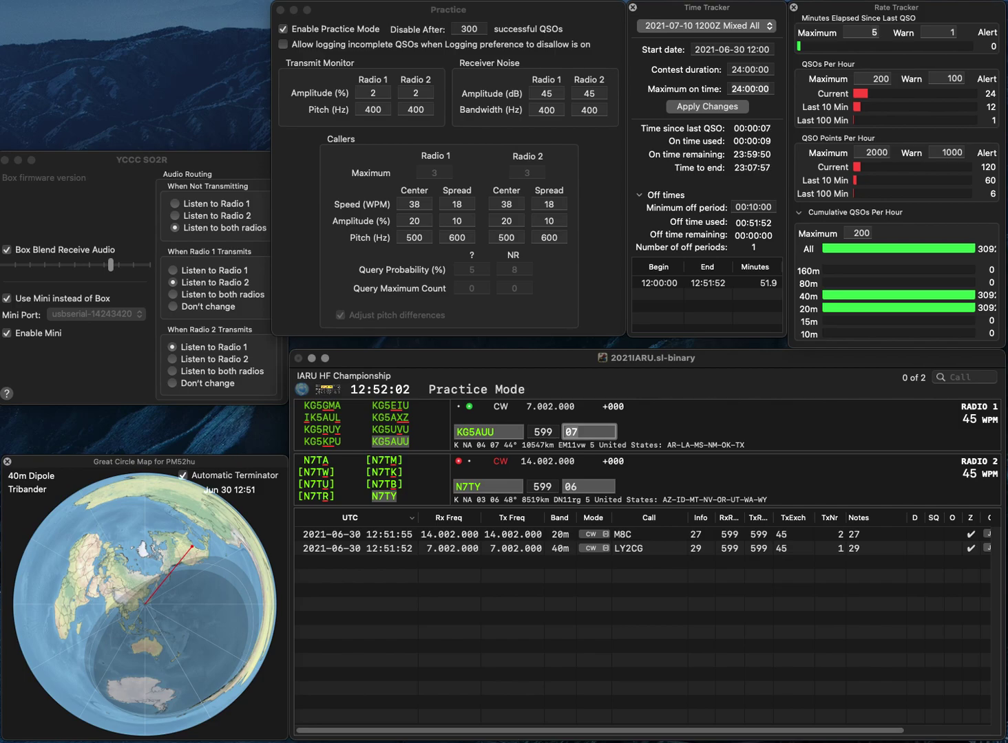
pyautogui.press('Return')
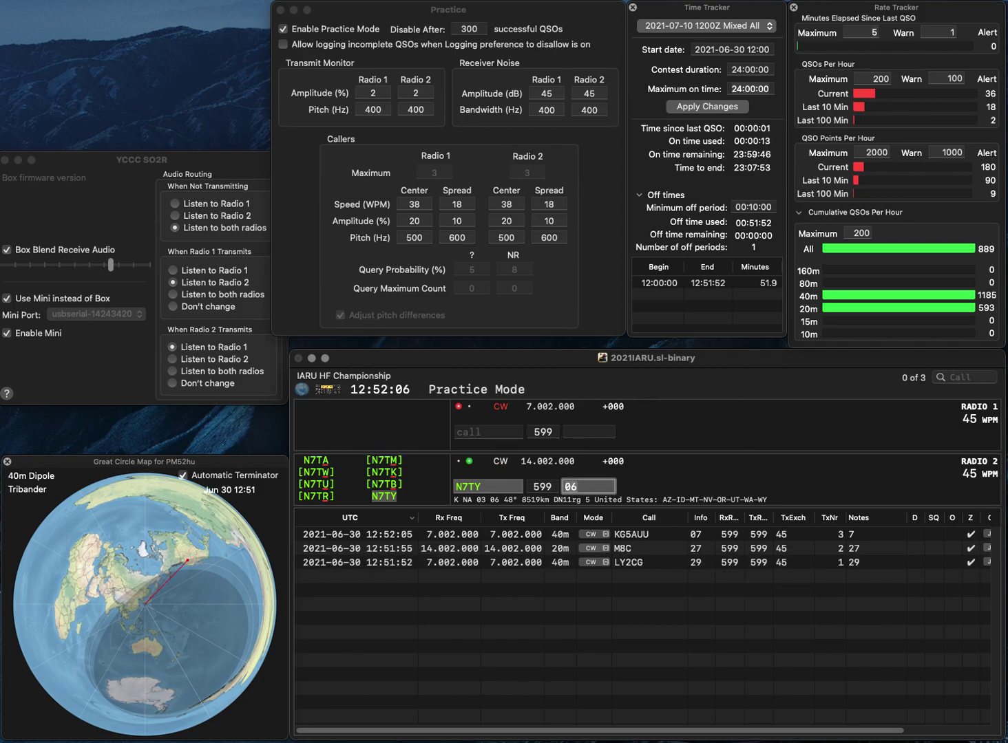
pyautogui.press('Return')
# Step: Work N4OX on Radio 1 and VP2M on Radio 2, send both exchanges and log the two contacts
pyautogui.write('N40X')
pyautogui.press('Return')
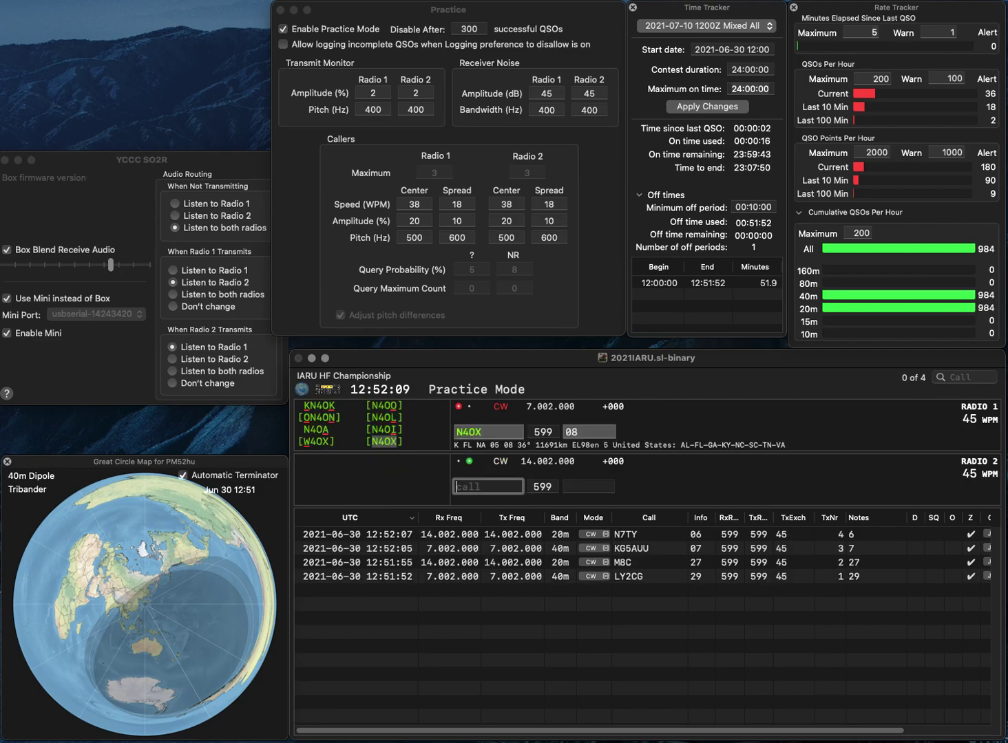
pyautogui.write('VP2M')
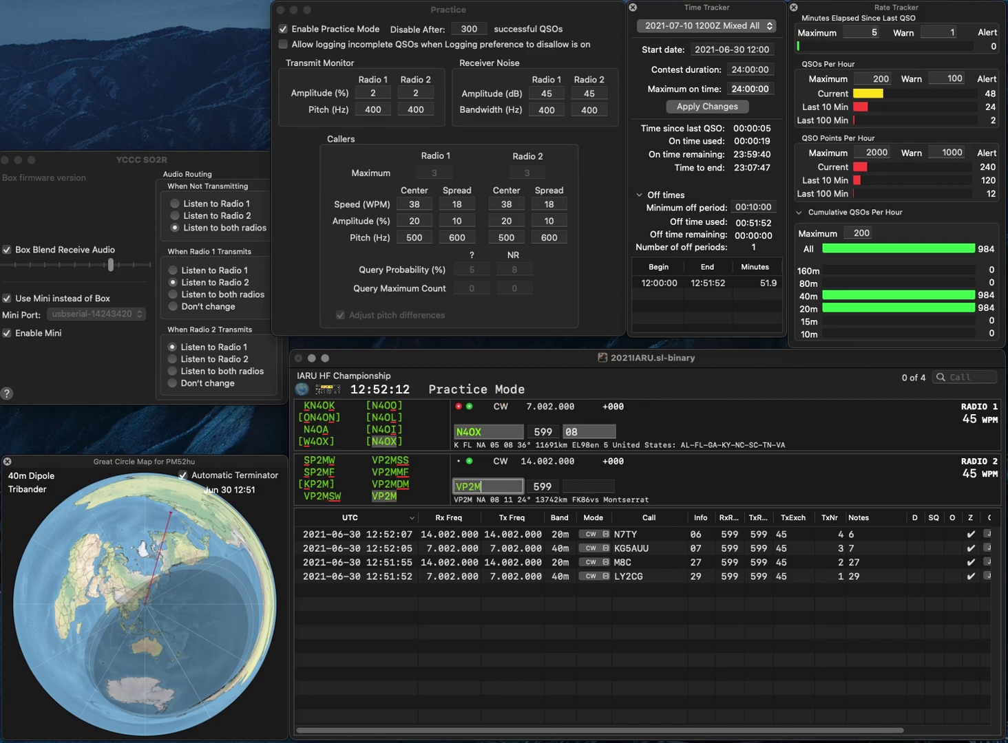
pyautogui.press('Return')
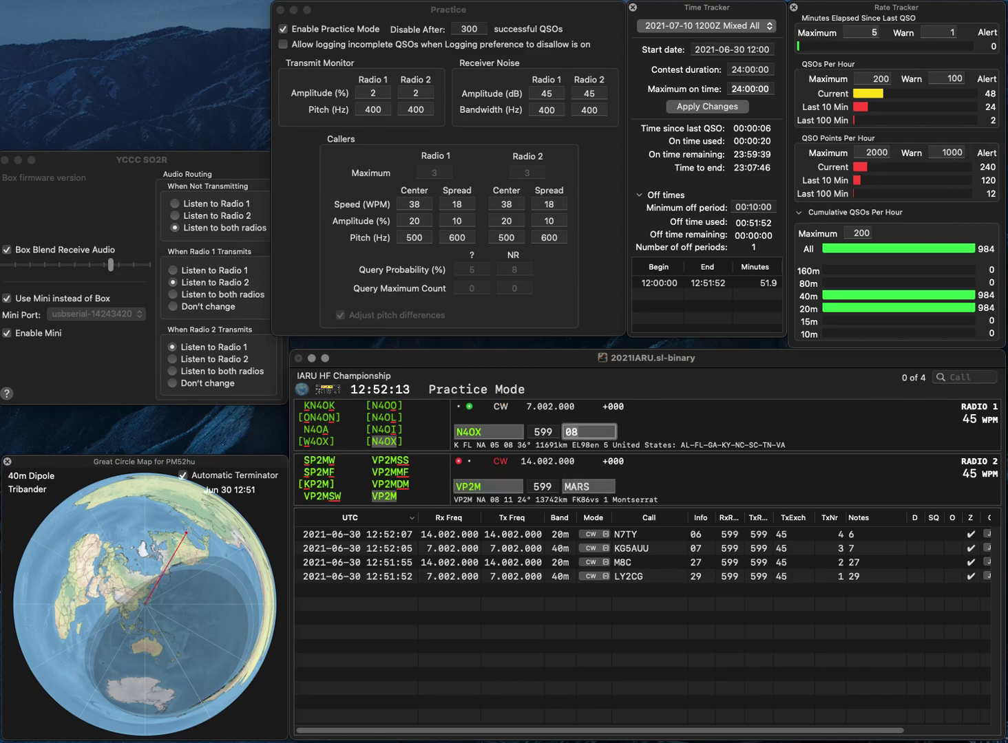
pyautogui.press('Return')
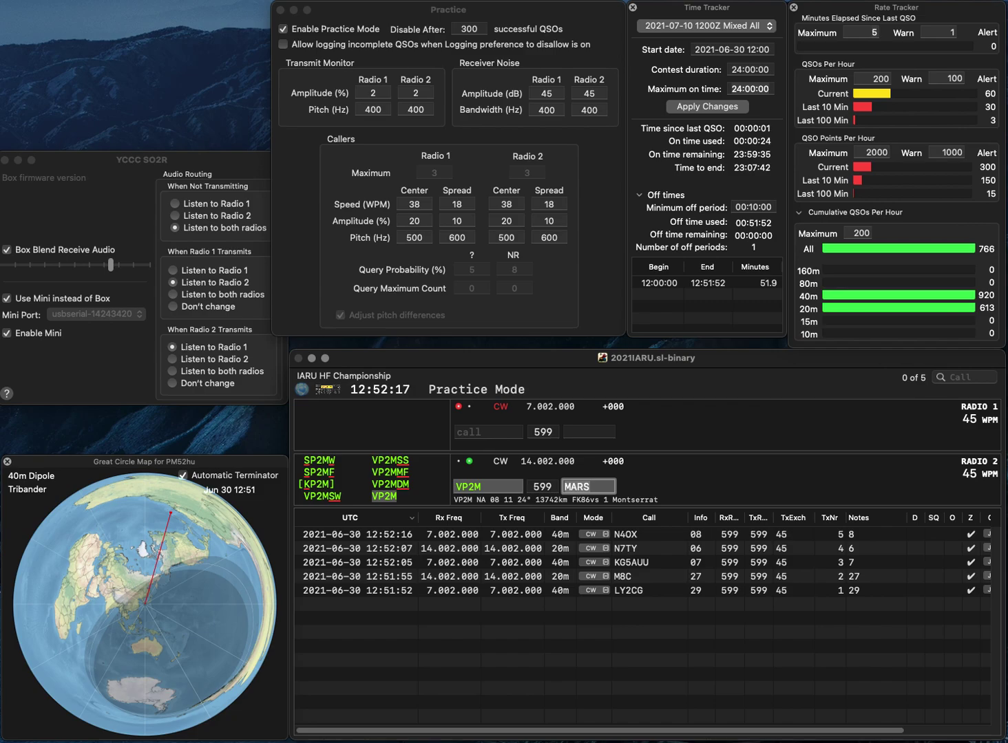
pyautogui.press('Return')
# Step: Answer callers KDOLA on Radio 1 and J73HQ on Radio 2 by entering their calls and transmitting to each
pyautogui.write('KD')
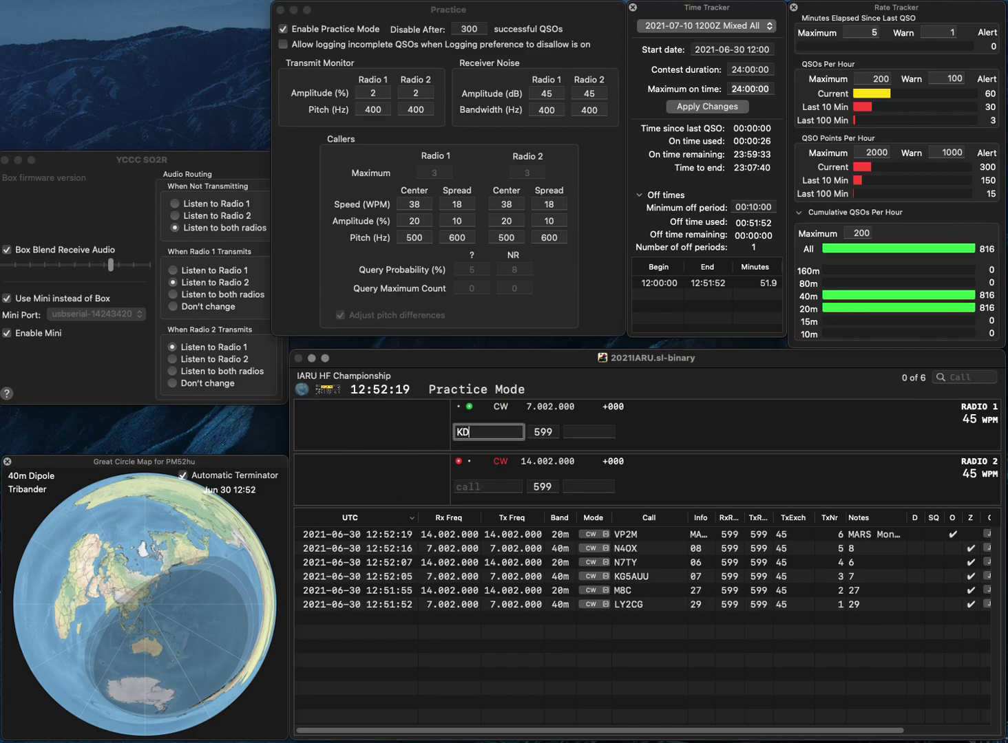
pyautogui.write('OLA')
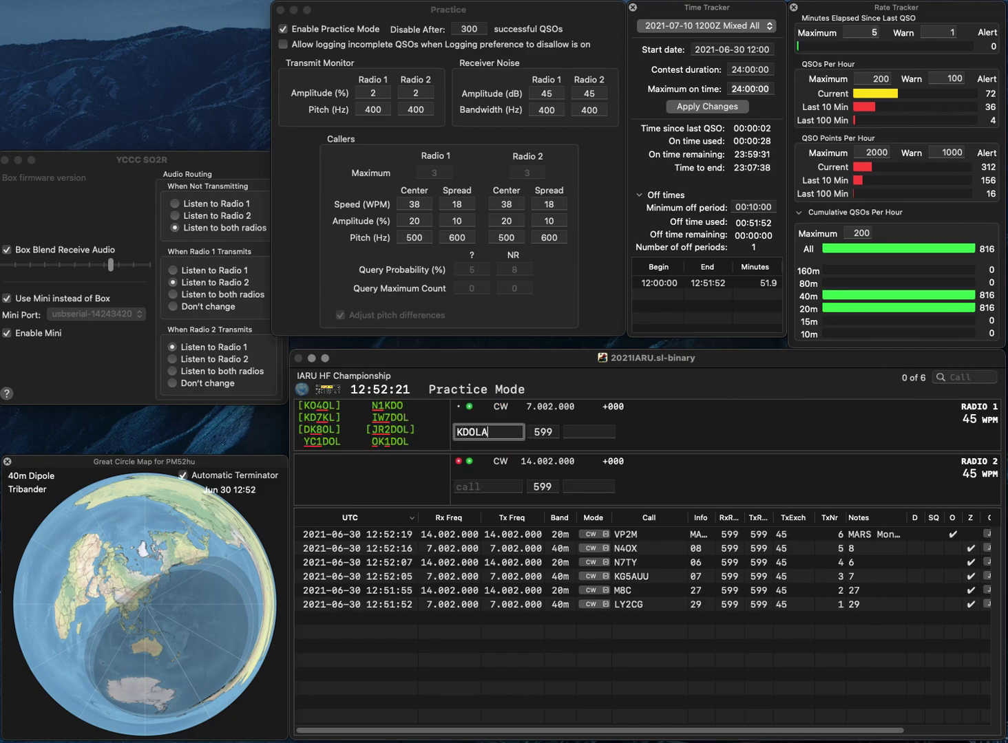
pyautogui.press('Return')
pyautogui.write('73H')
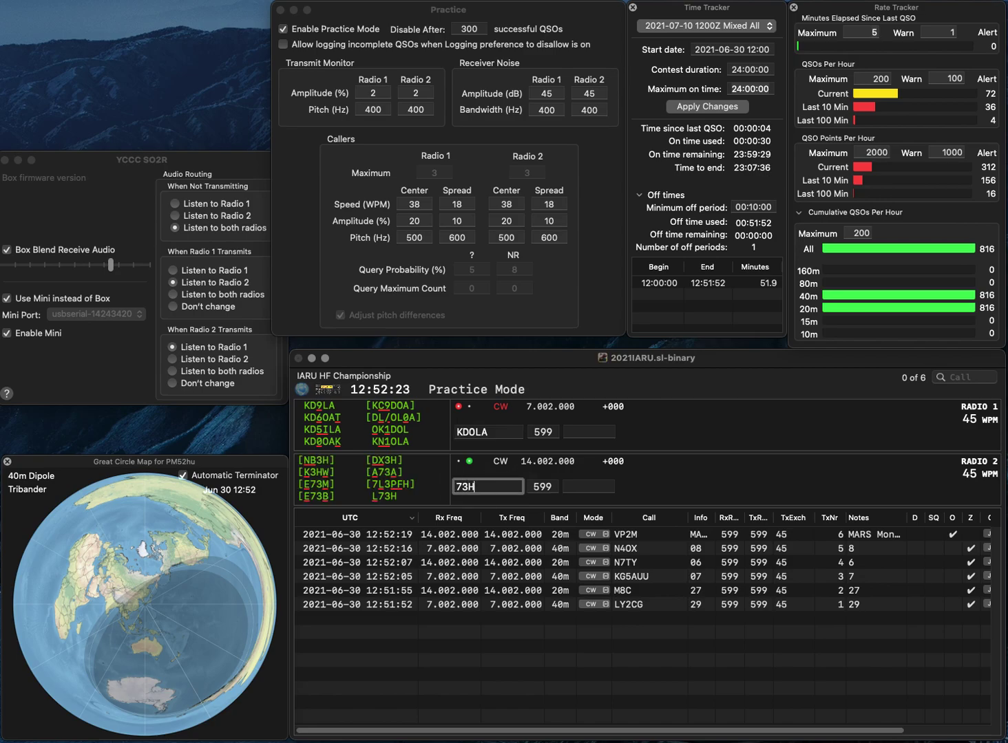
pyautogui.write('J')
pyautogui.press('End')
pyautogui.write('Q')
pyautogui.press('Return')
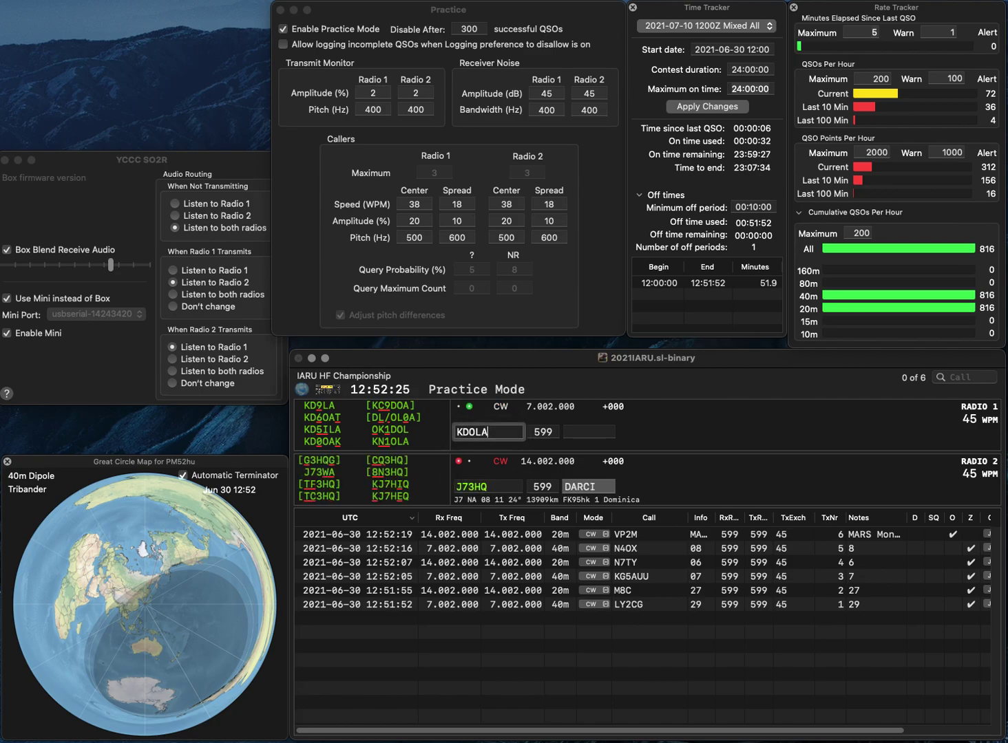
pyautogui.write('N1')
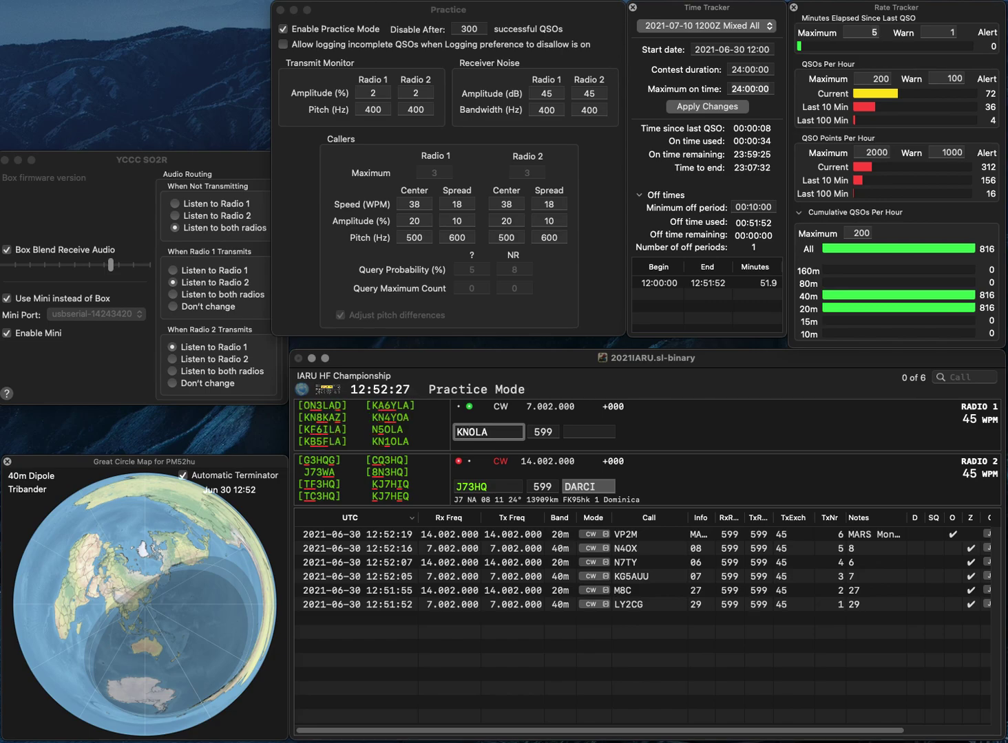
pyautogui.press('Return')
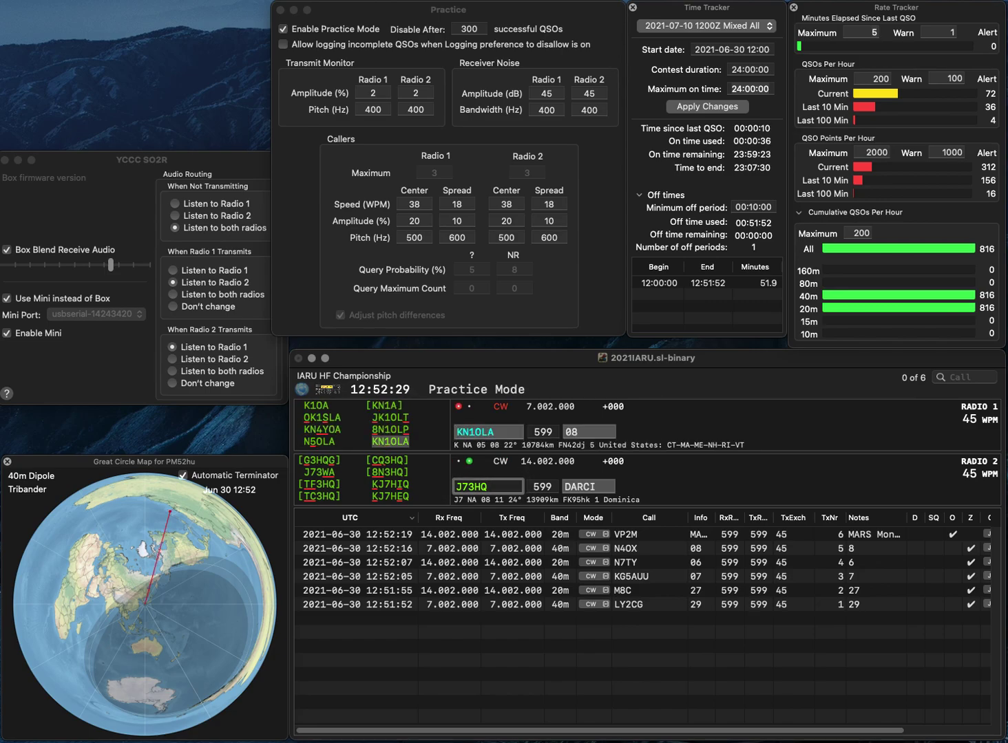
pyautogui.press('Left')
pyautogui.press('Left')
pyautogui.press('BackSpace')
pyautogui.write('8')
pyautogui.press('Right')
pyautogui.press('BackSpace')
pyautogui.write('7')
pyautogui.press('Return')
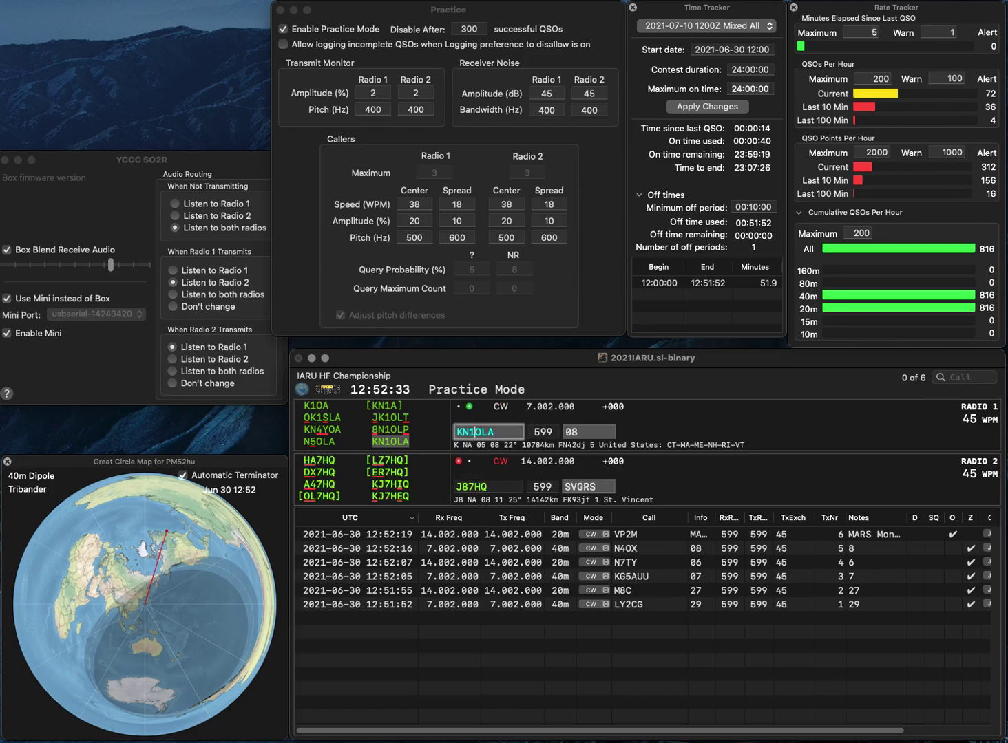
pyautogui.press('Return')
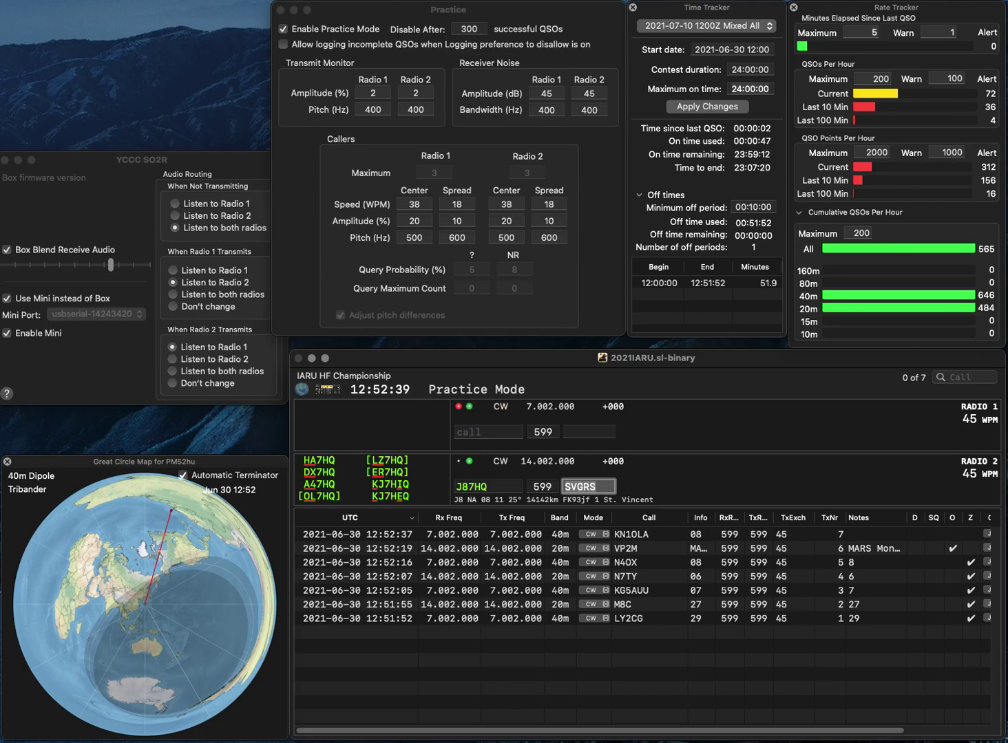
pyautogui.press('Return')
pyautogui.write('DG8HQ')
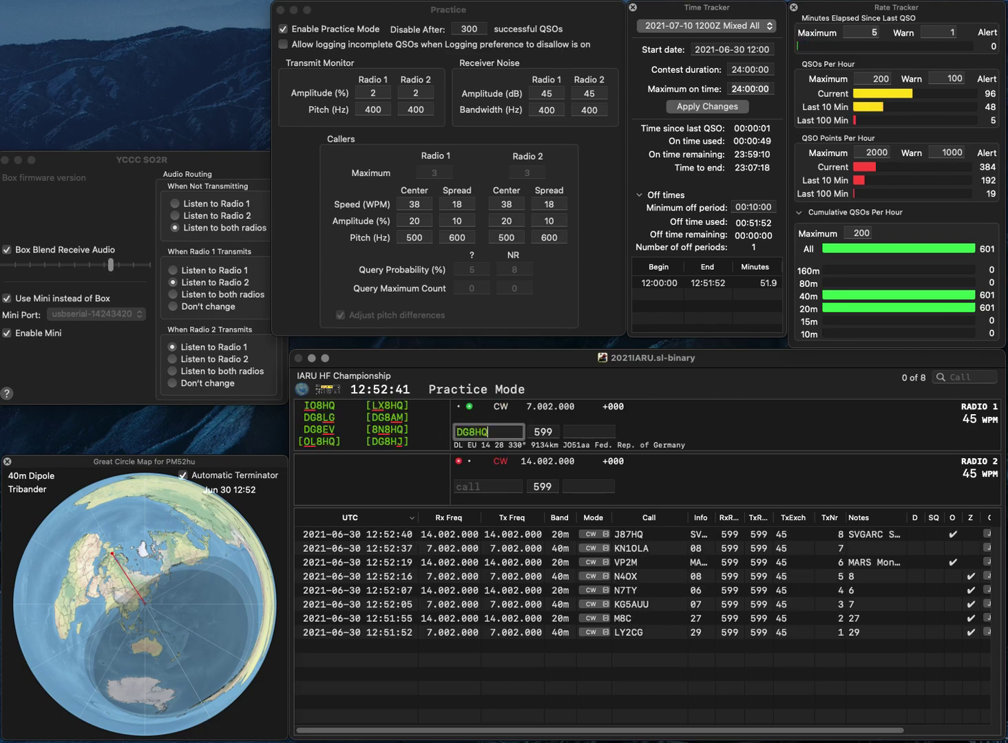
pyautogui.press('BackSpace')
pyautogui.write('J')
pyautogui.press('Return')
pyautogui.write('D')
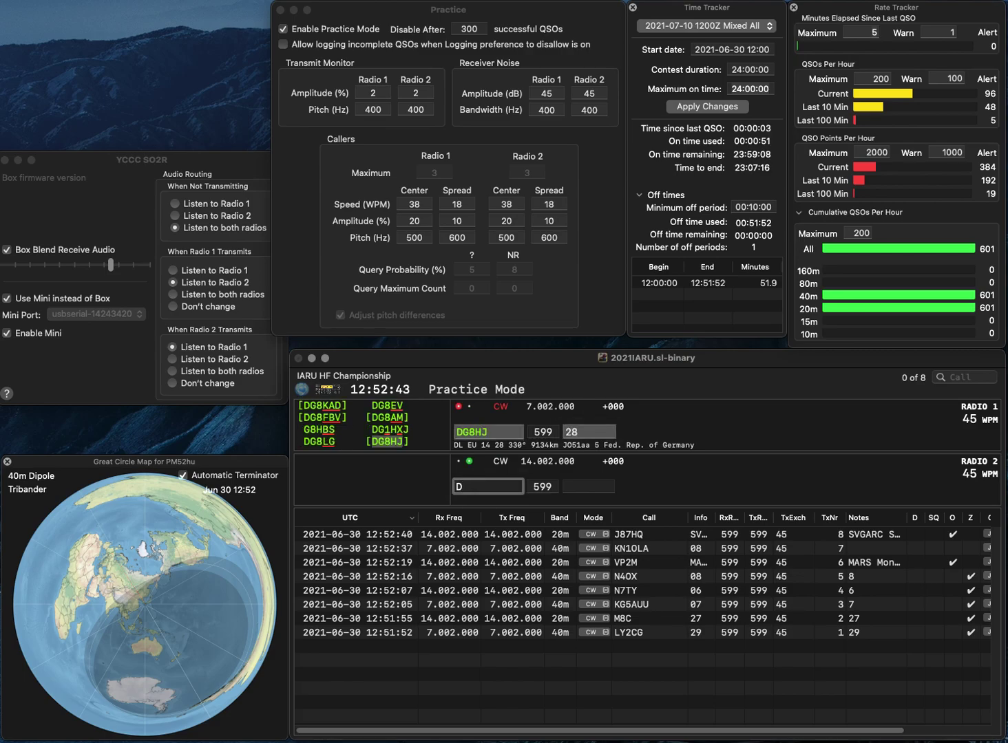
pyautogui.write('A0HQ')
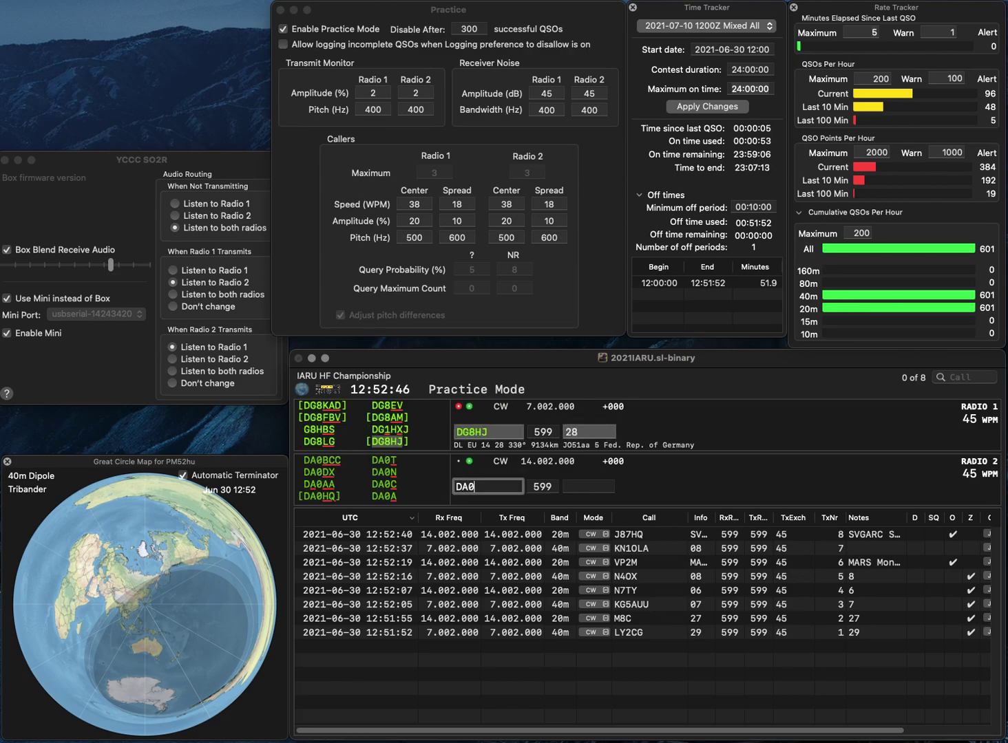
pyautogui.press('Return')
pyautogui.press('Tab')
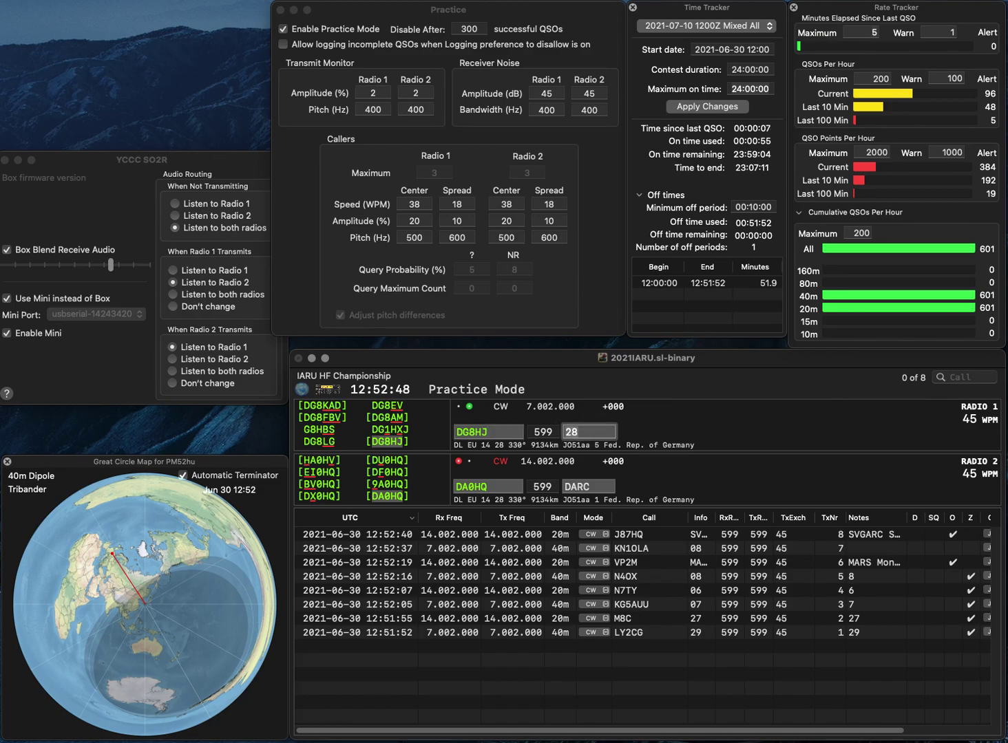
pyautogui.press('Return')
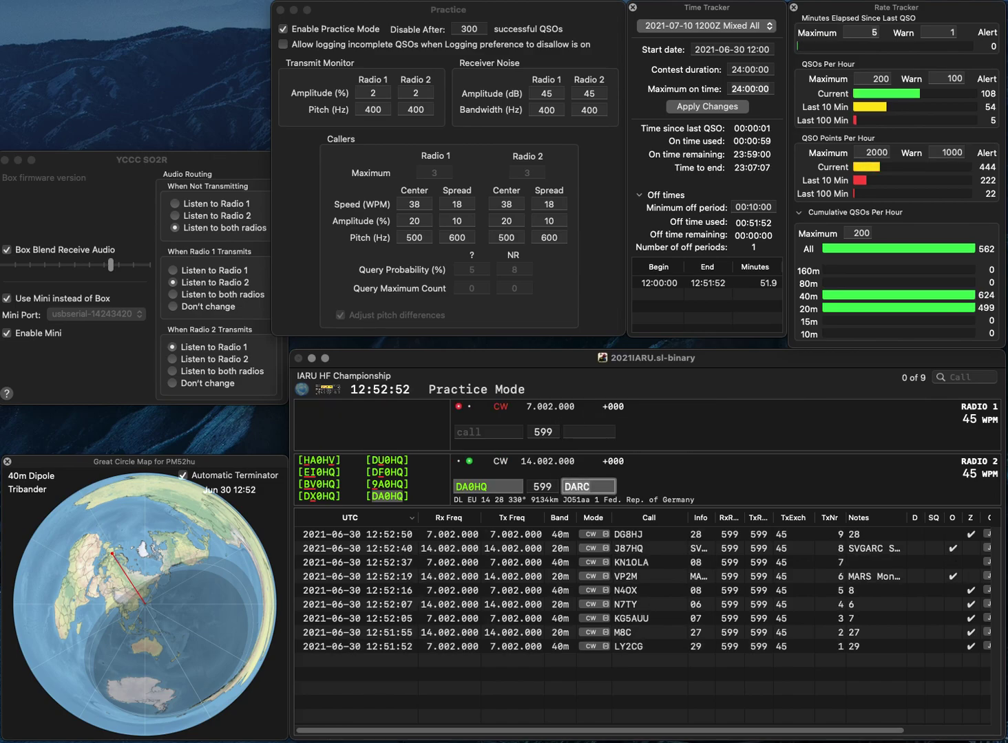
pyautogui.press('Return')
pyautogui.write('VK5QI')
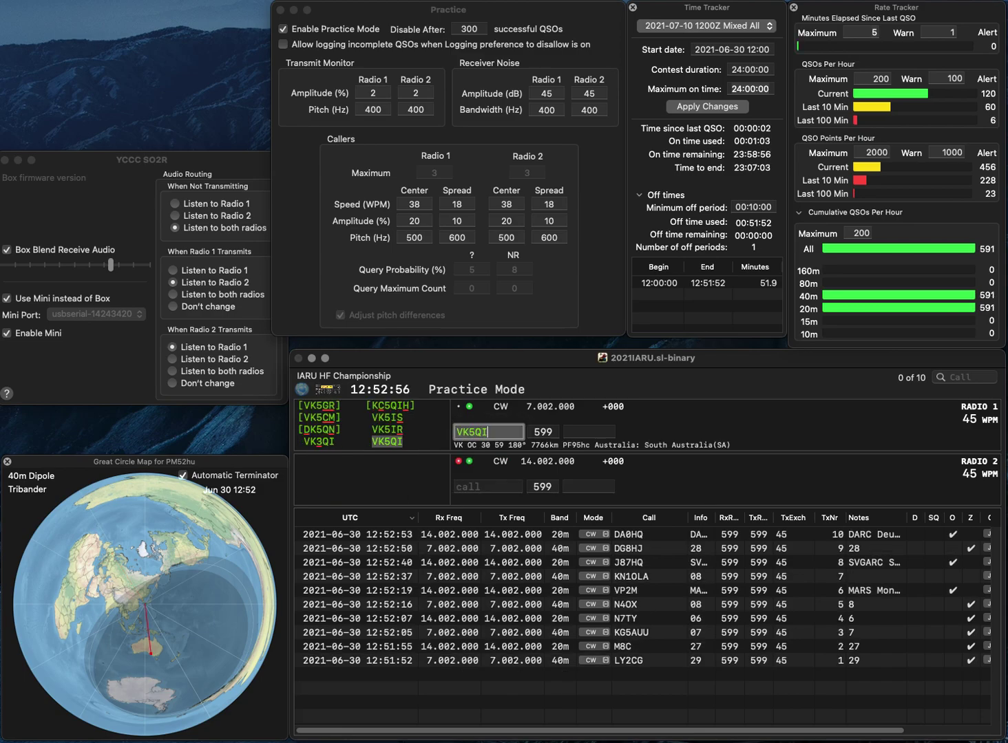
pyautogui.press('Return')
pyautogui.write('N2LK')
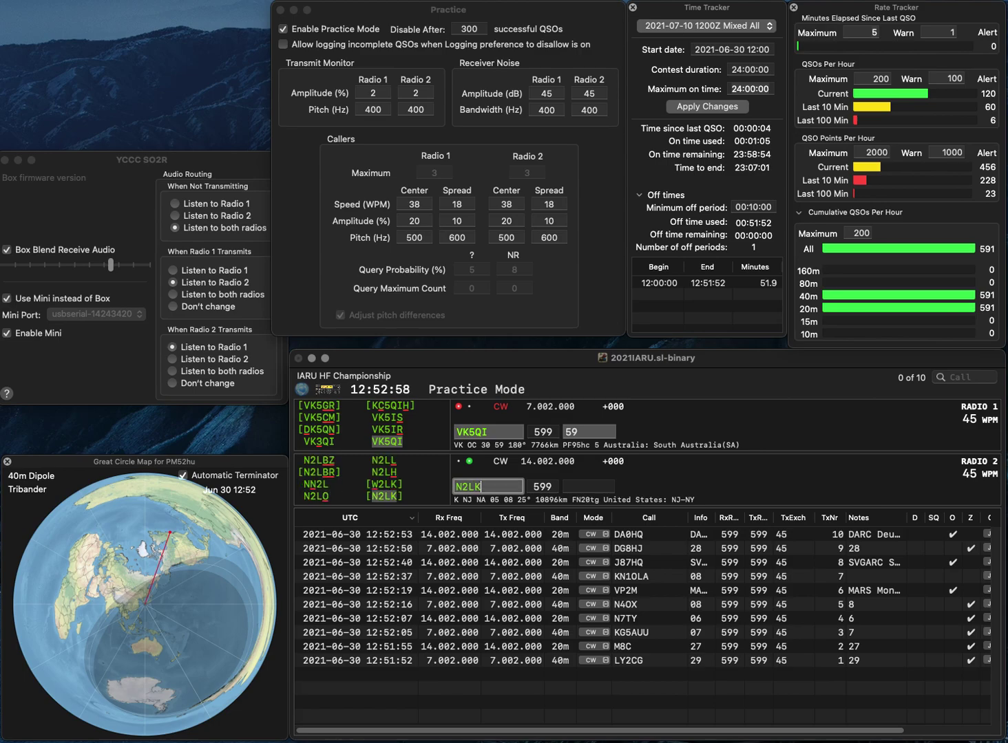
pyautogui.press('Return')
pyautogui.press('Tab')
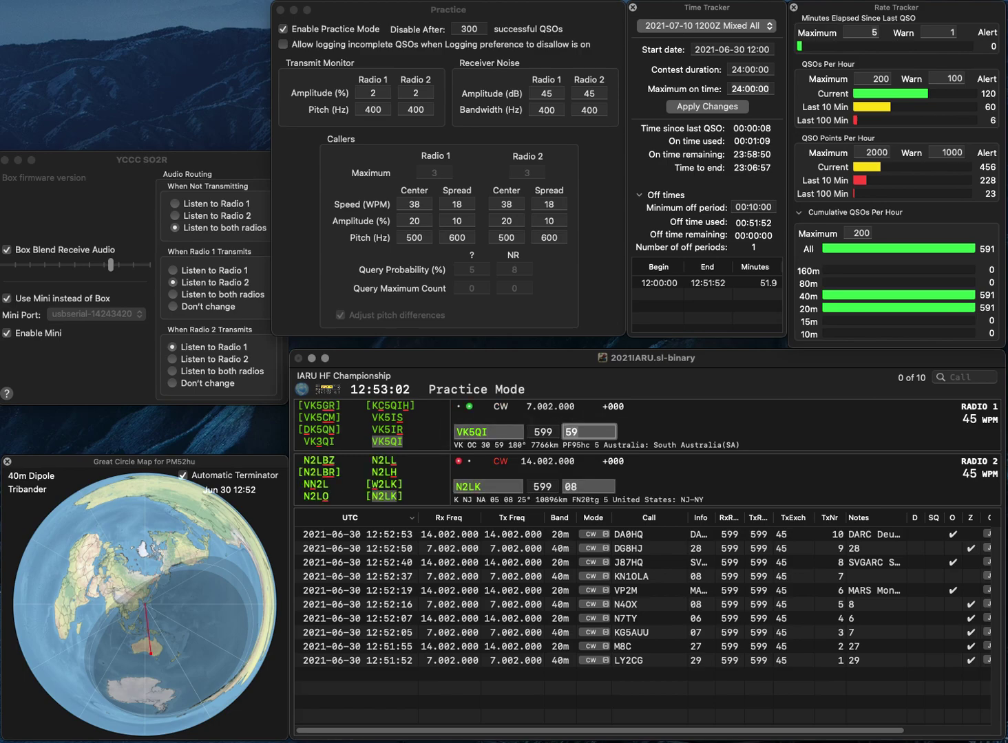
pyautogui.press('Return')
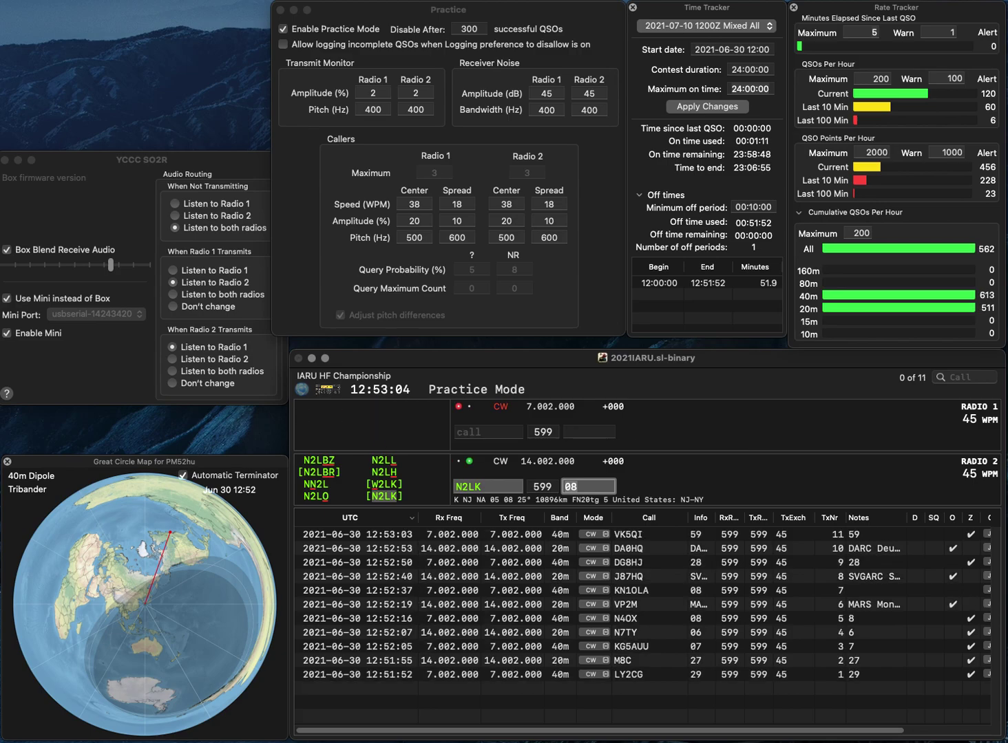
pyautogui.press('Return')
pyautogui.write('EA3FAJ')
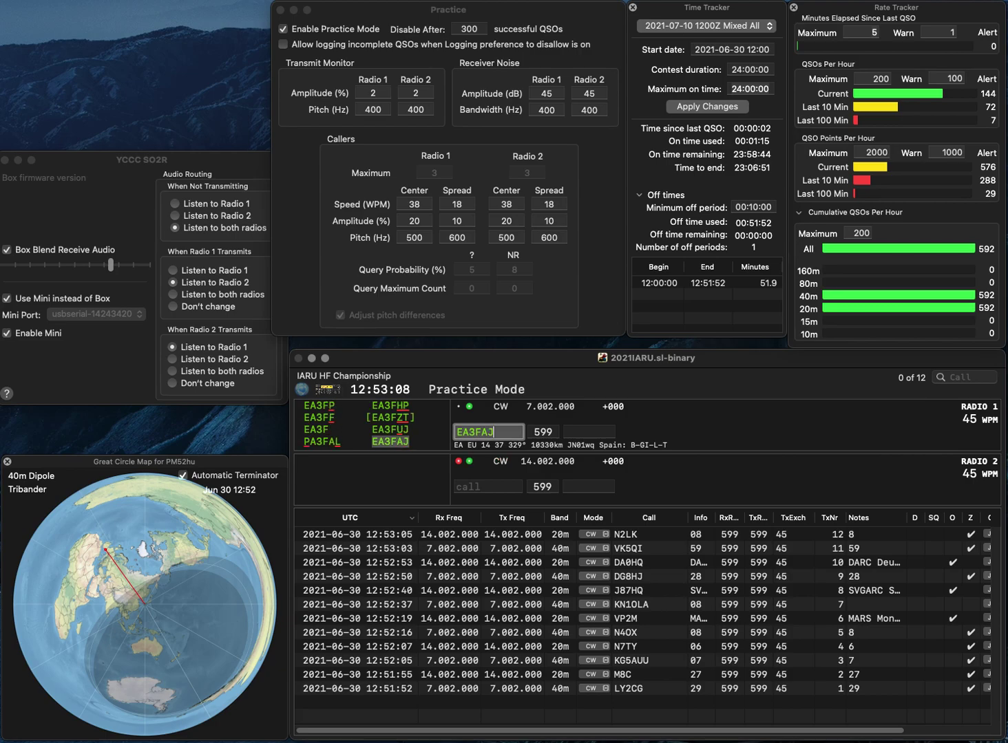
pyautogui.press('Return')
pyautogui.write('WIZ')
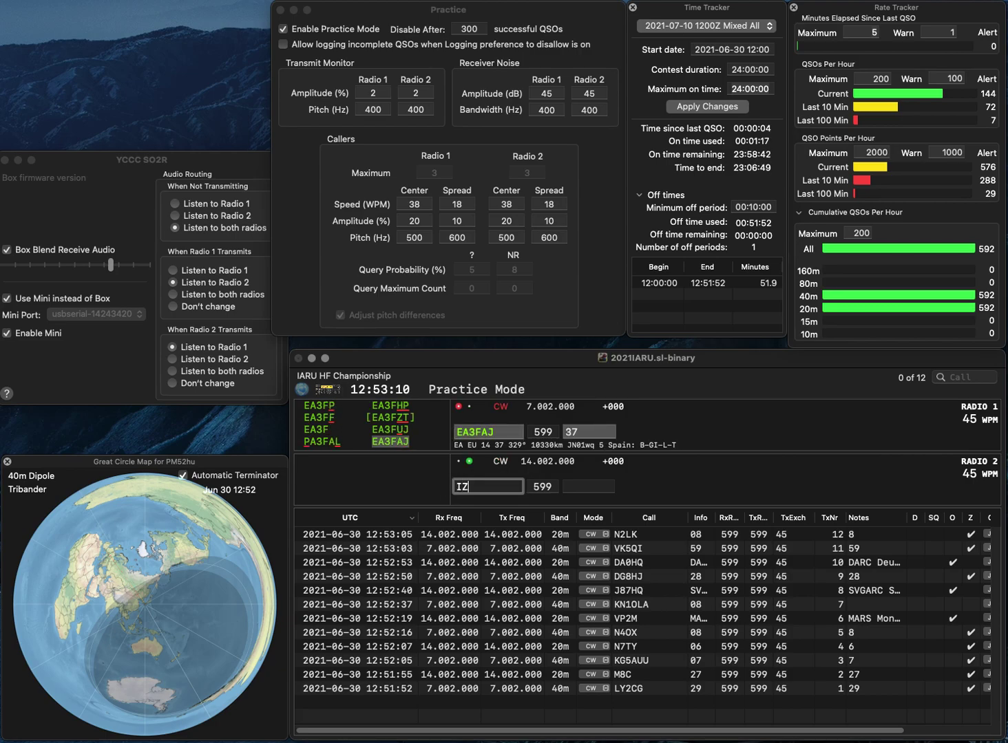
pyautogui.write('2QCH')
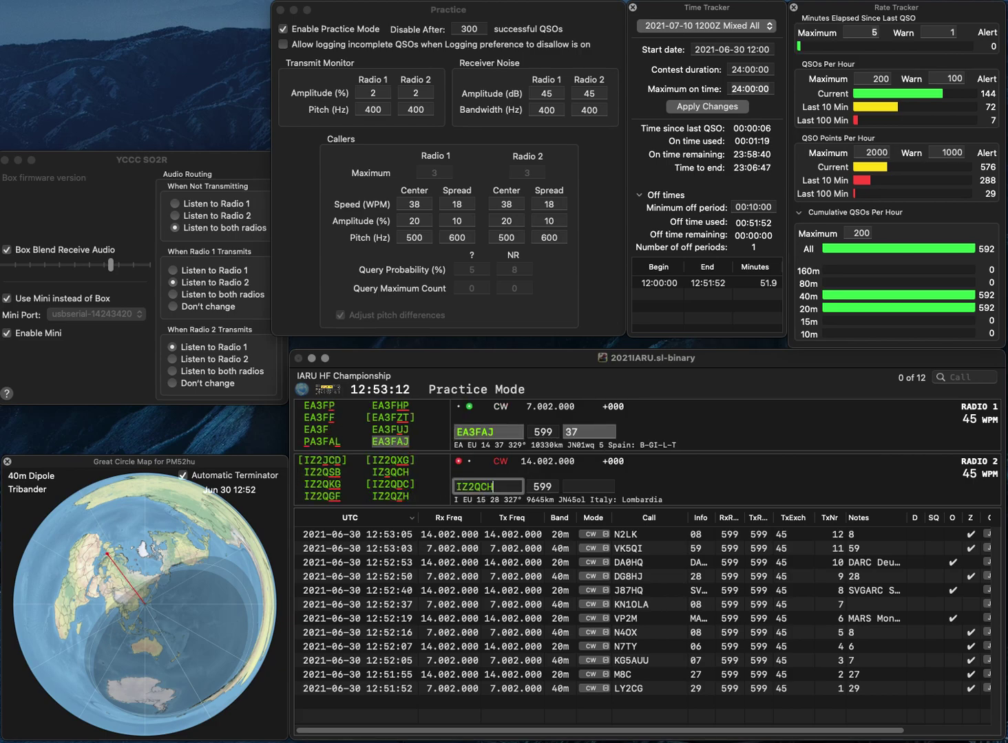
pyautogui.press('Return')
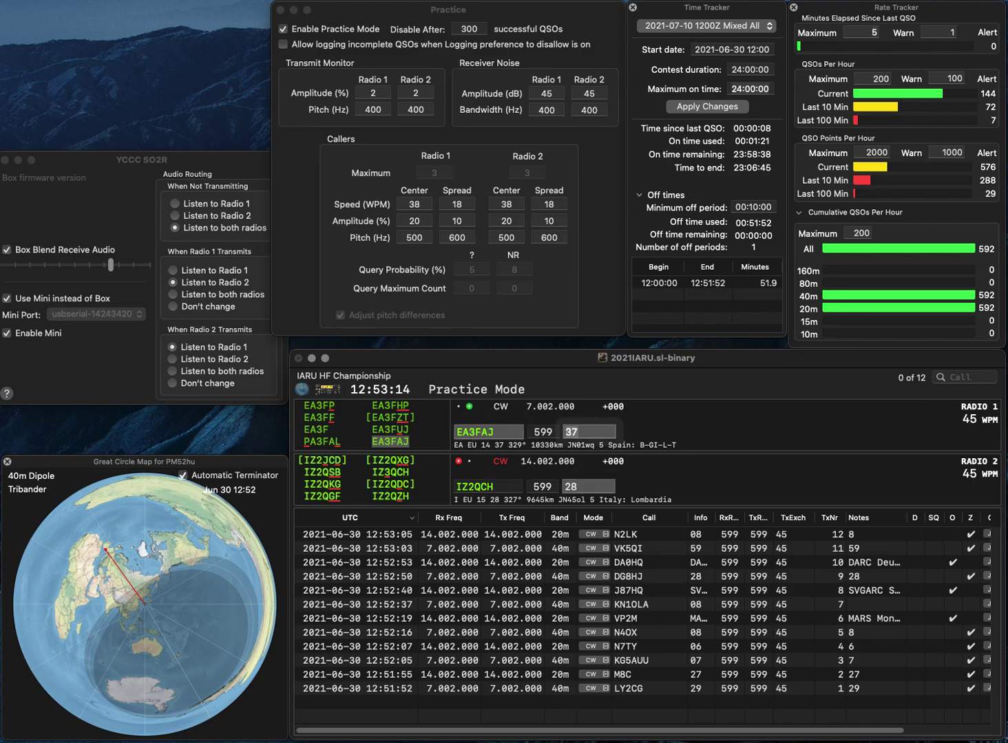
pyautogui.press('Return')
pyautogui.press('Tab')
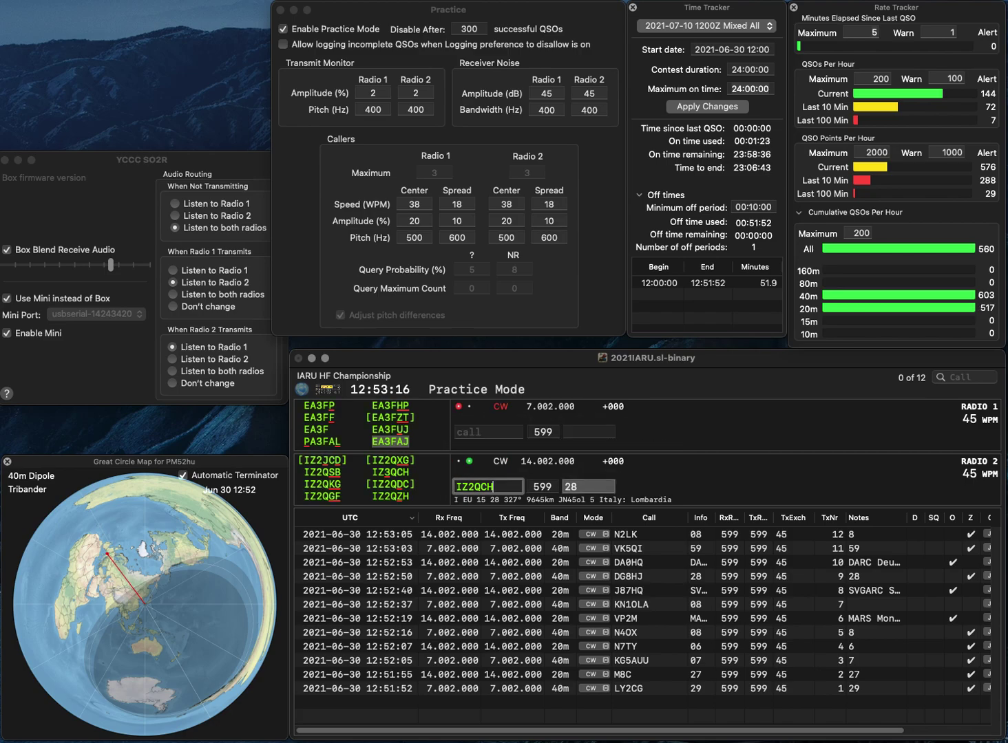
pyautogui.press('Left')
pyautogui.press('BackSpace')
pyautogui.write('Z')
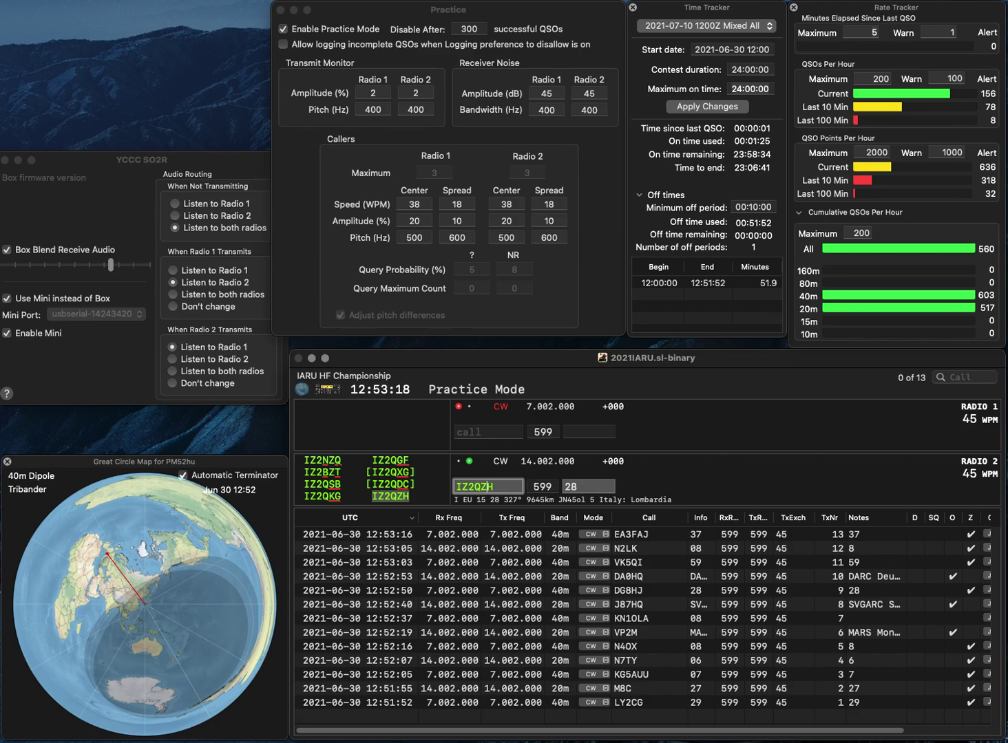
pyautogui.press('BackSpace')
pyautogui.write('C')
pyautogui.press('Left')
pyautogui.press('Left')
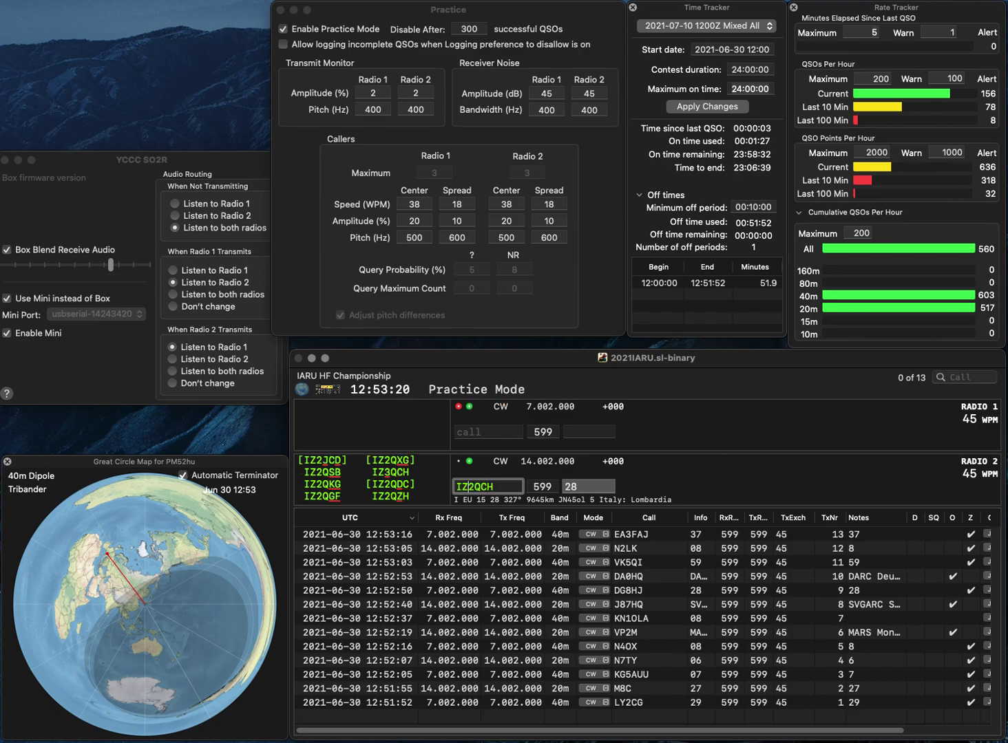
pyautogui.press('BackSpace')
pyautogui.write('3')
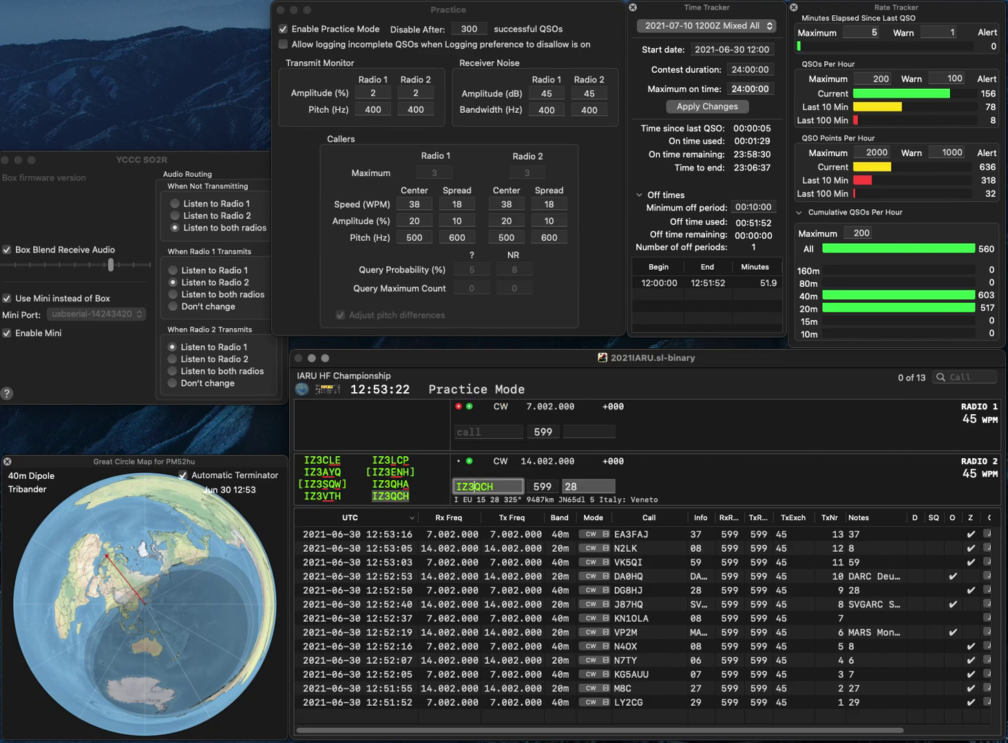
pyautogui.press('Return')
# Step: Work KD2NFE on Radio 1 and WB9DKL on Radio 2, send both exchanges and log the two contacts
pyautogui.write('KD2')
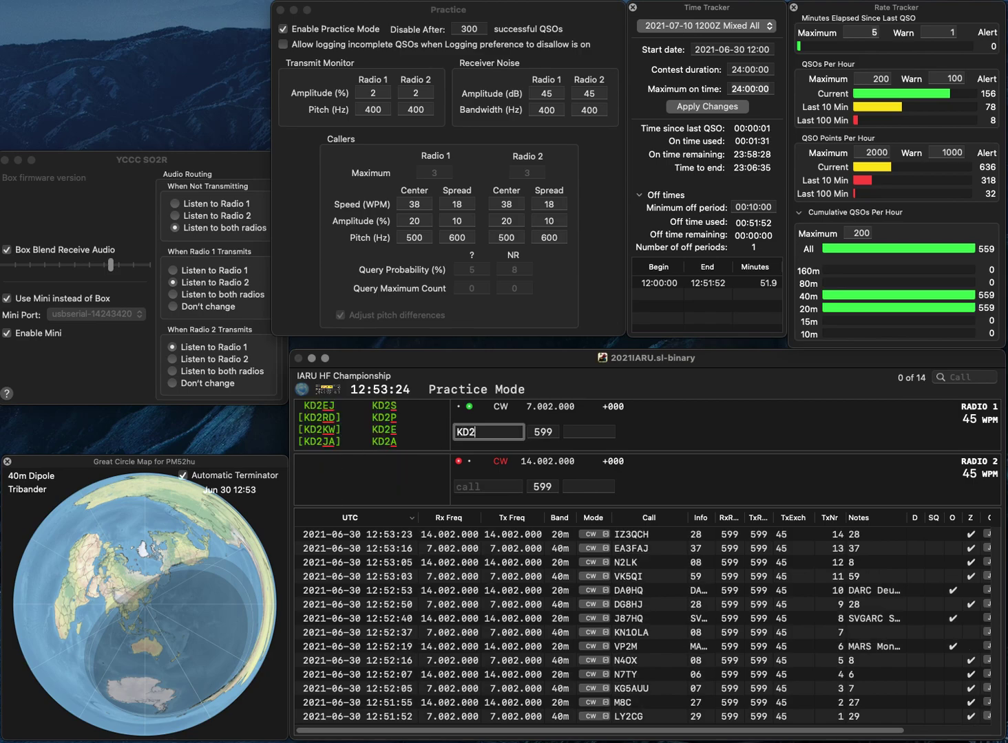
pyautogui.write('NFE')
pyautogui.press('Return')
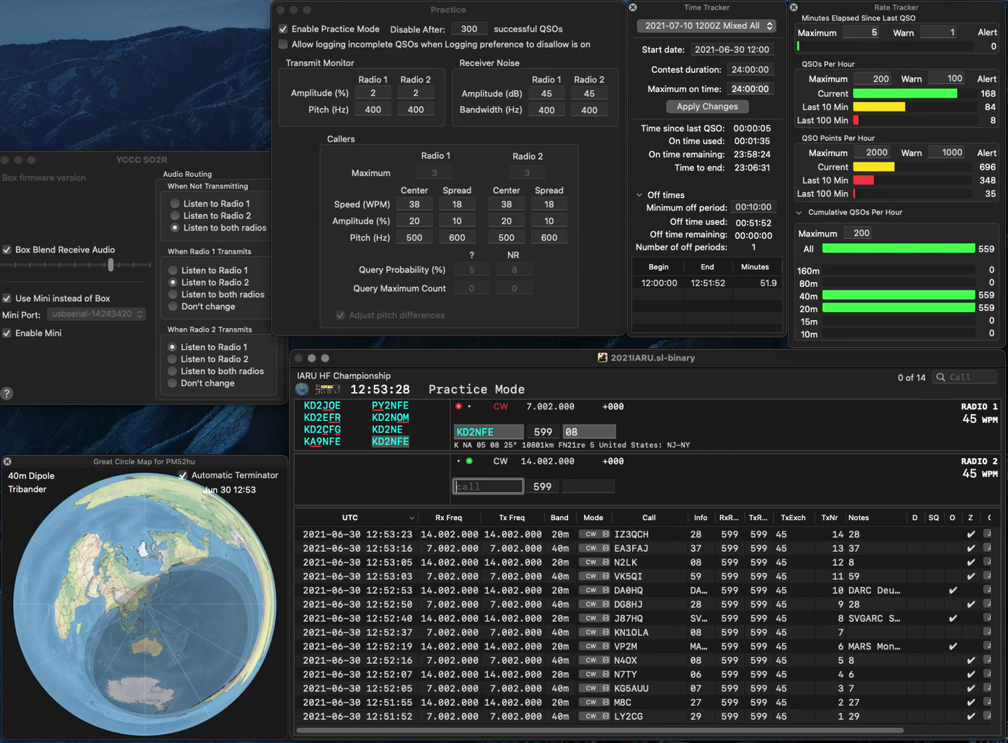
pyautogui.write('W9DKL')
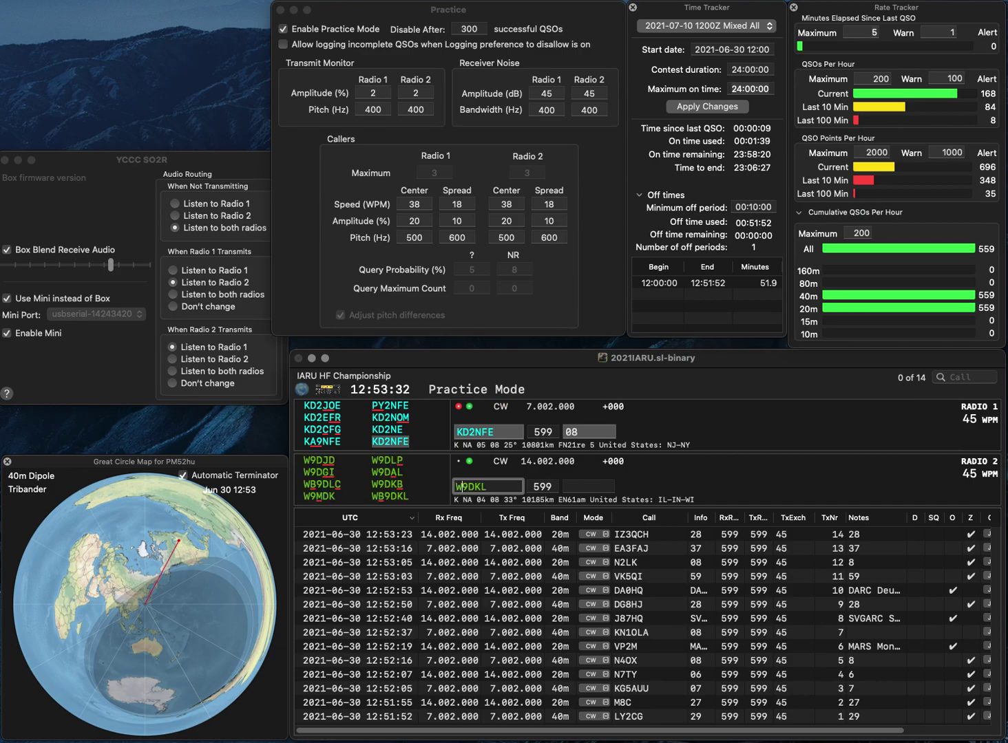
pyautogui.write('B')
pyautogui.press('Return')
pyautogui.press('Return')
pyautogui.press('Tab')
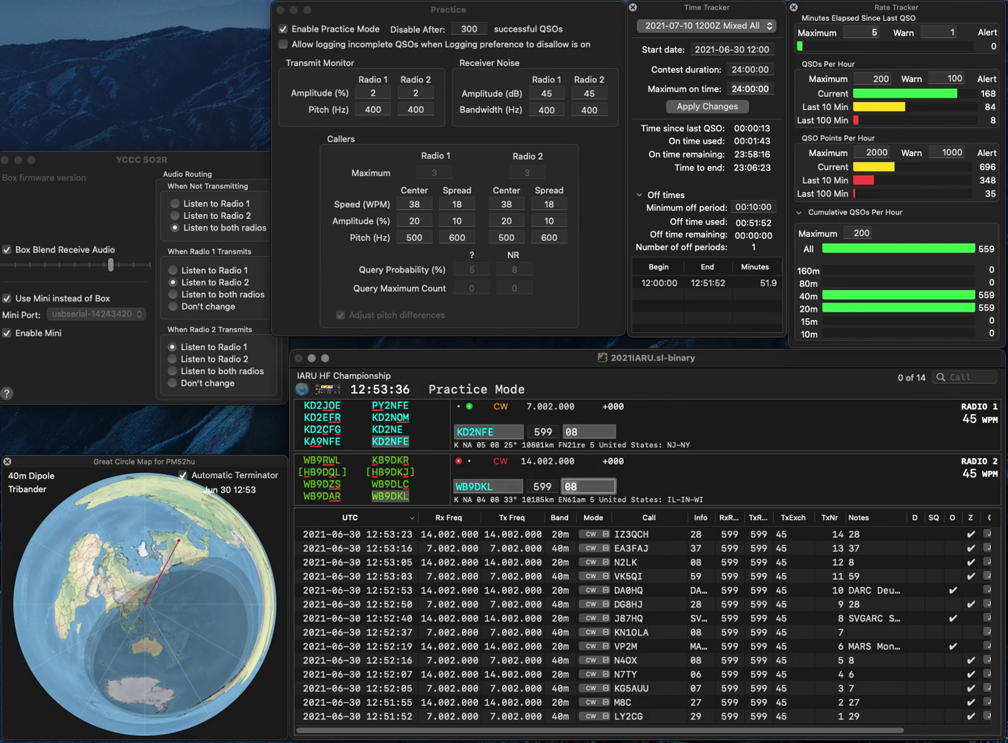
pyautogui.press('Tab')
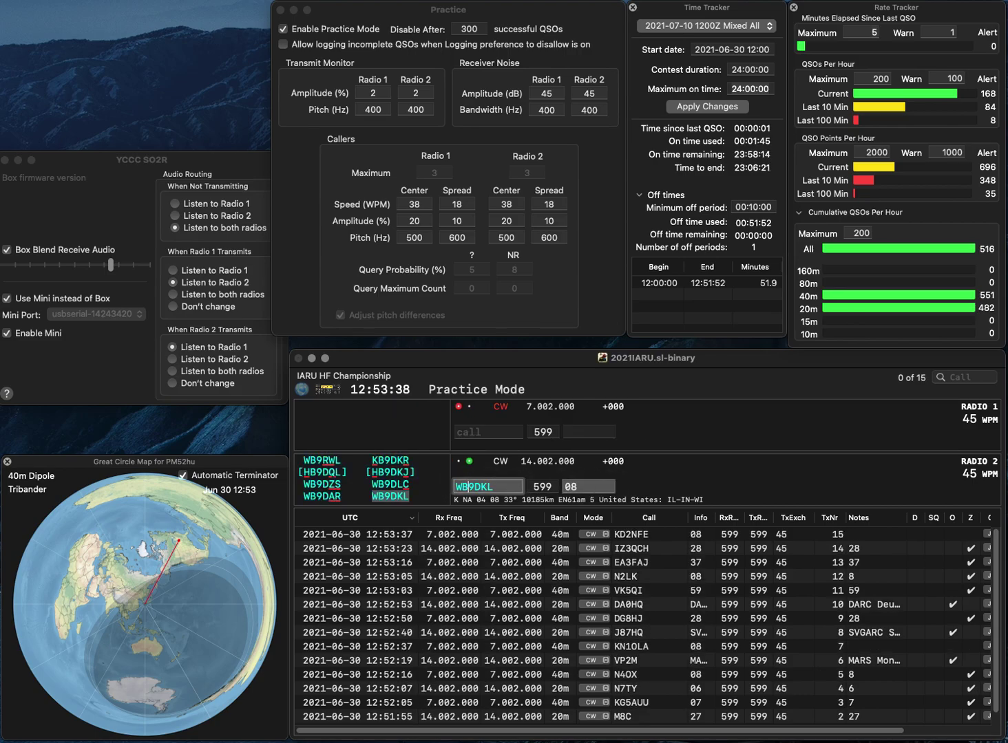
pyautogui.press('Return')
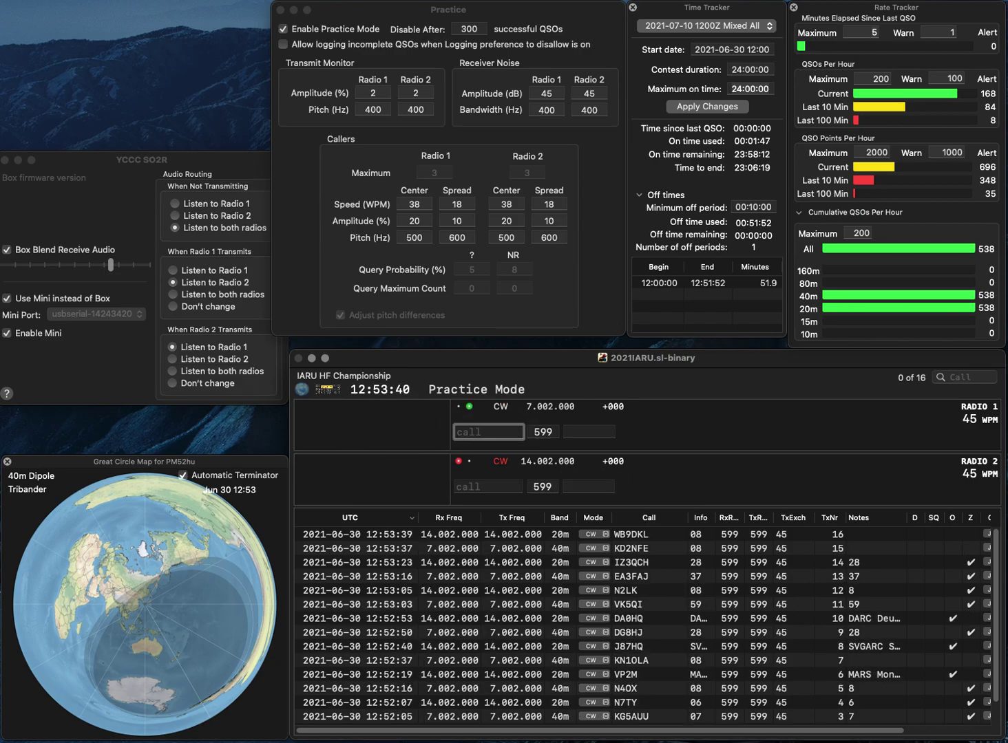
pyautogui.write('DK2DW')
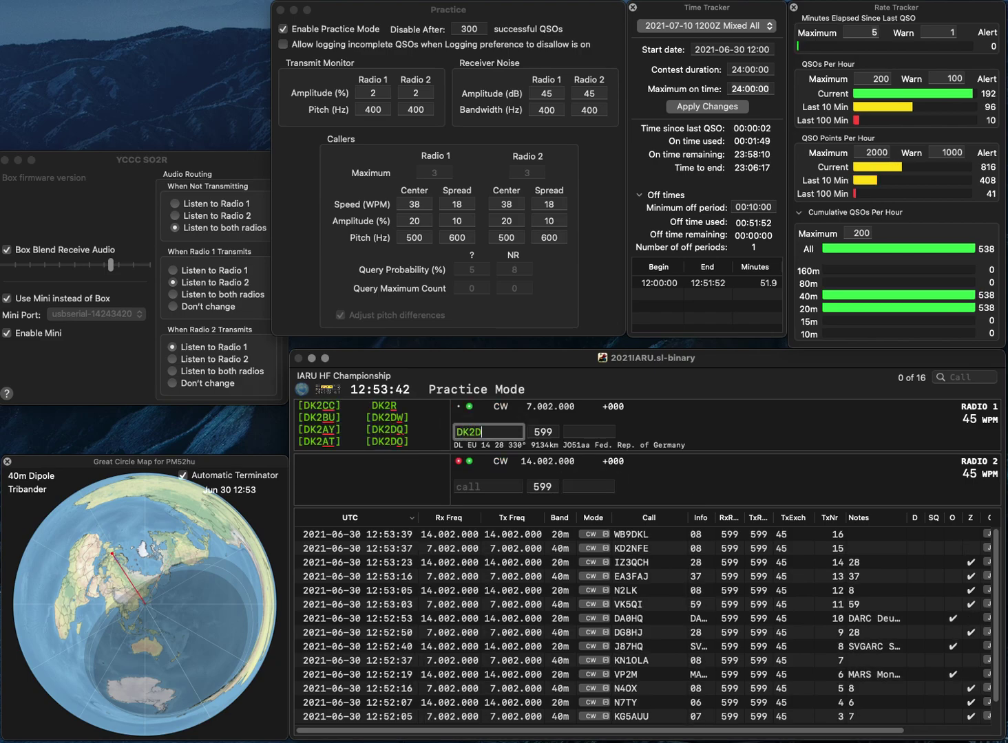
pyautogui.press('Return')
pyautogui.write('L0HQ')
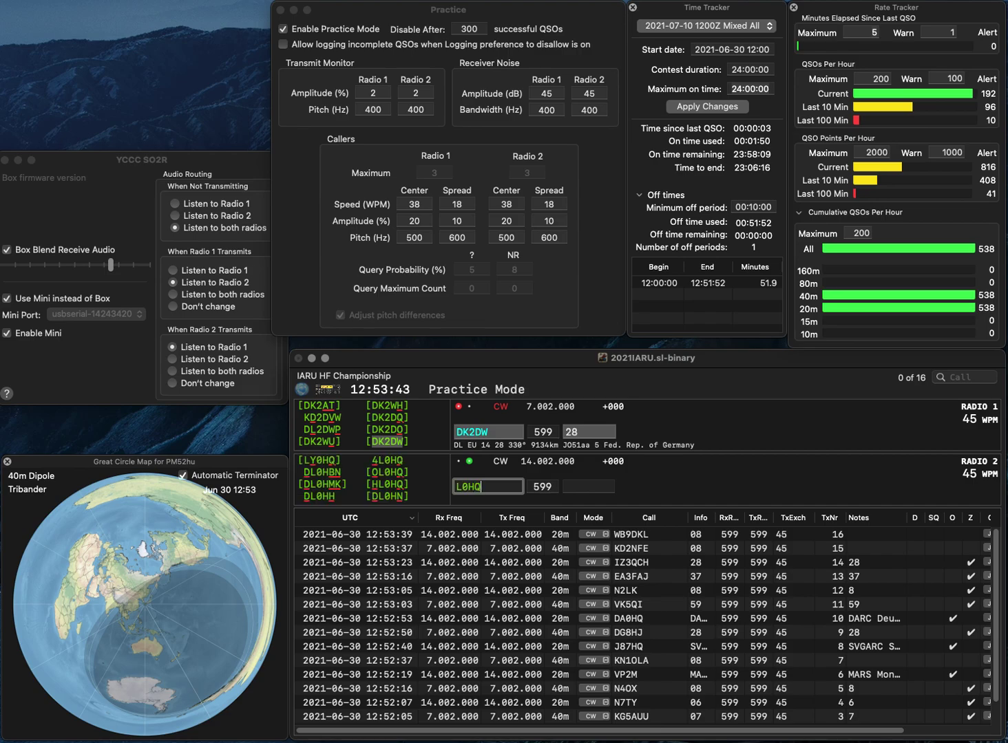
pyautogui.press('Home')
pyautogui.write('4')
pyautogui.press('Return')
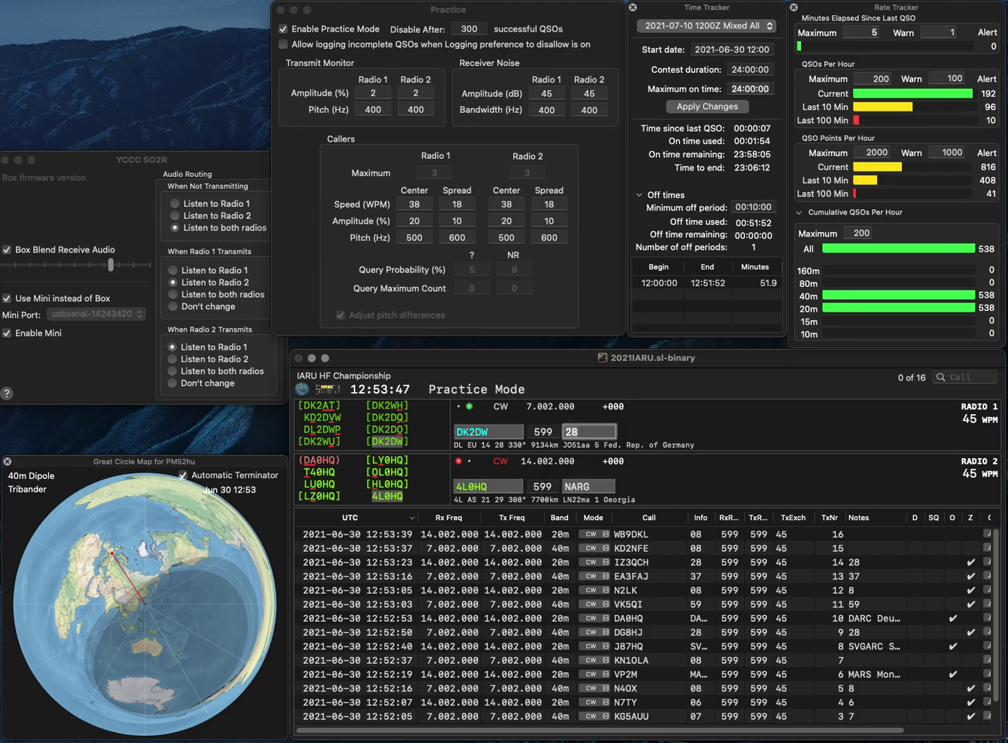
pyautogui.press('Return')
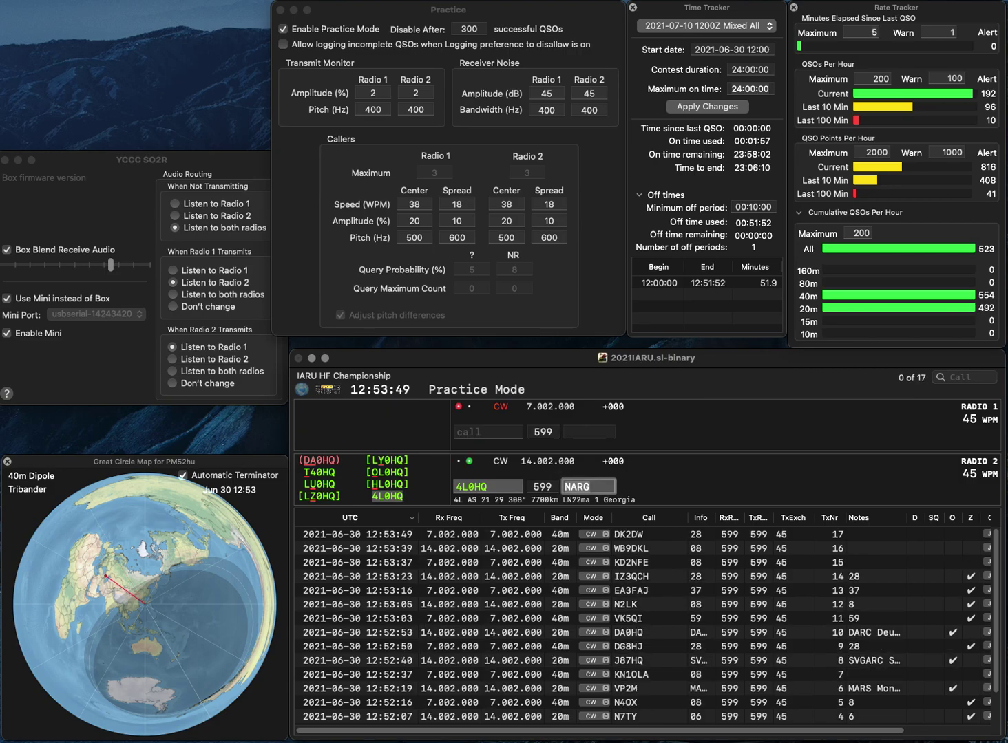
pyautogui.press('space')
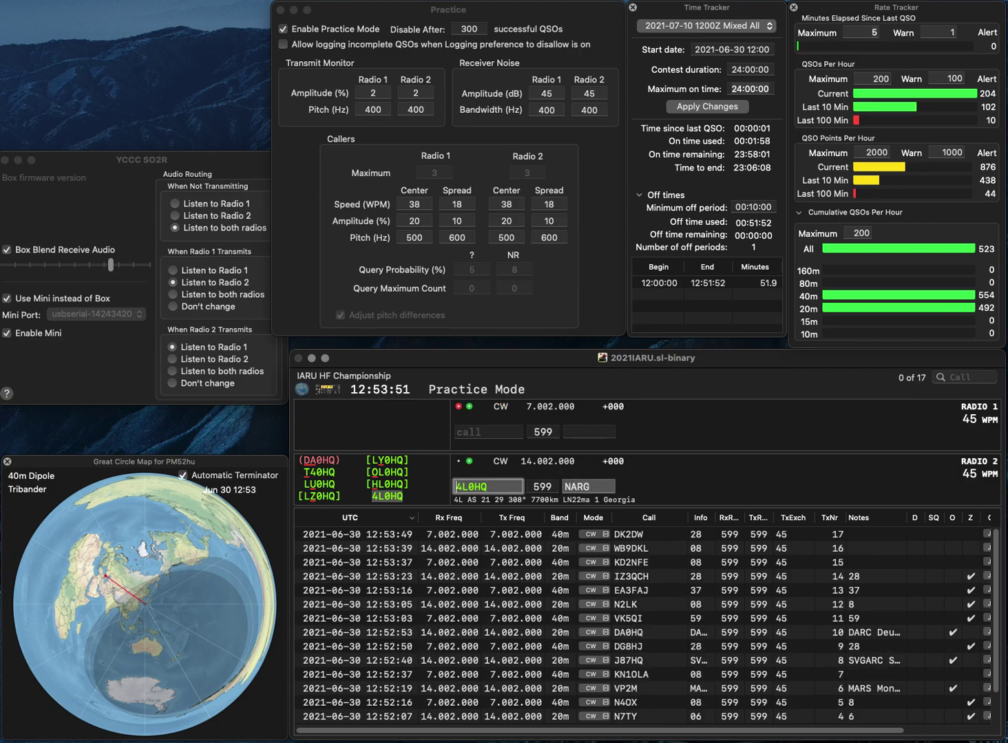
pyautogui.press('Return')
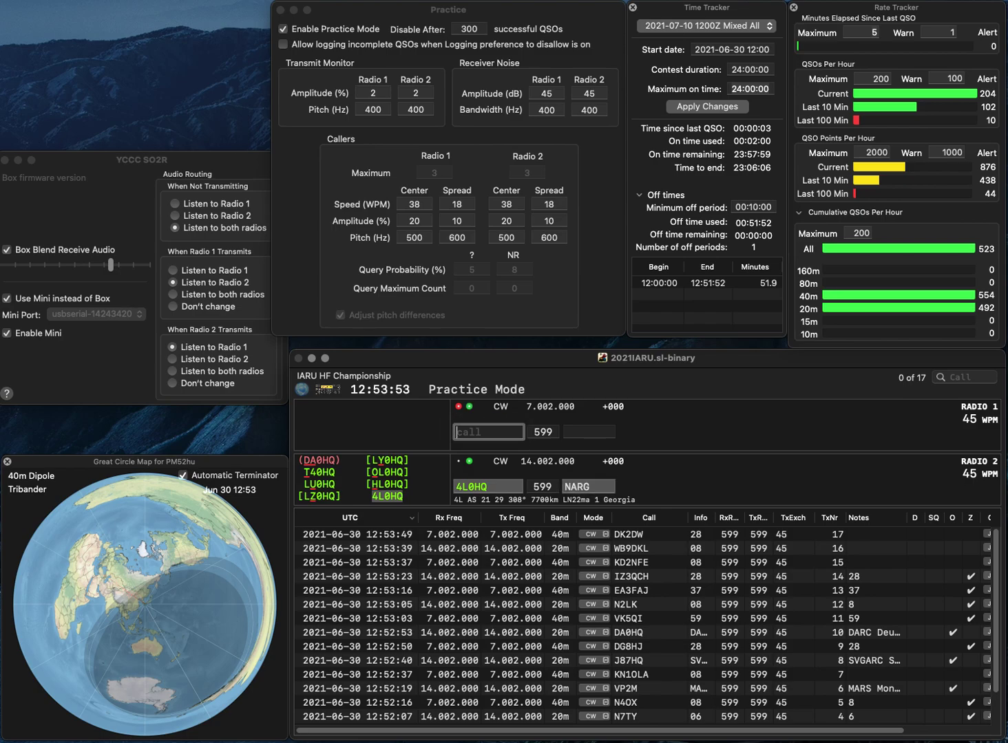
# Step: Work DA0HQ on Radio 1 and UN1HQ on Radio 2, send both exchanges and log the two contacts
pyautogui.write('DA0HQ')
pyautogui.press('Return')
pyautogui.write('N1HQ')
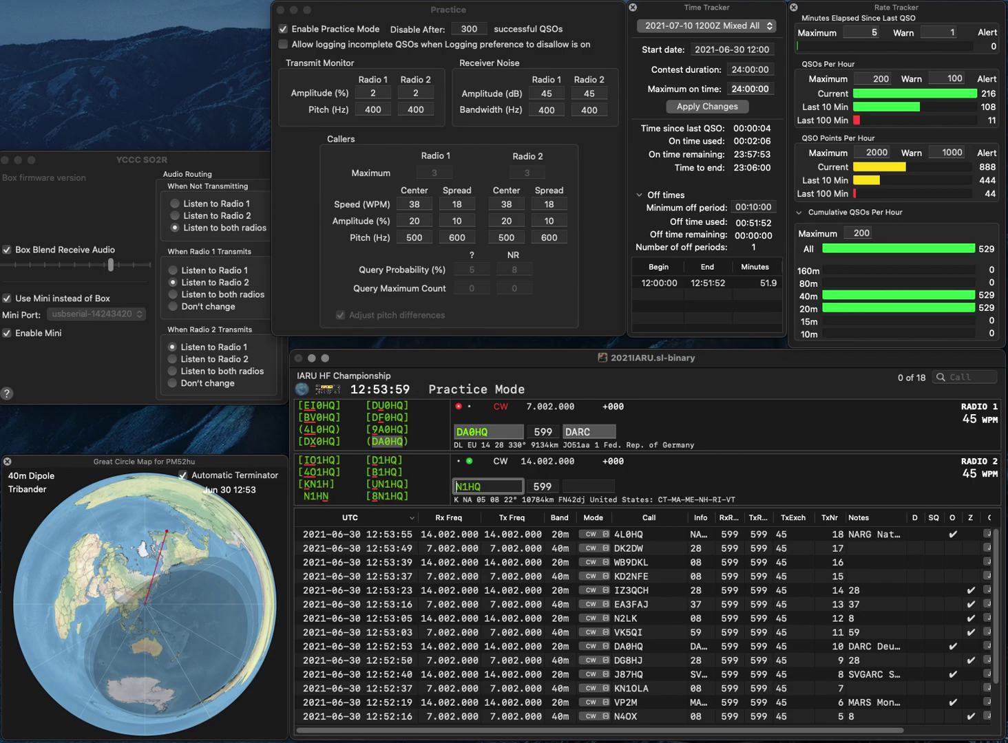
pyautogui.write('U')
pyautogui.press('Return')
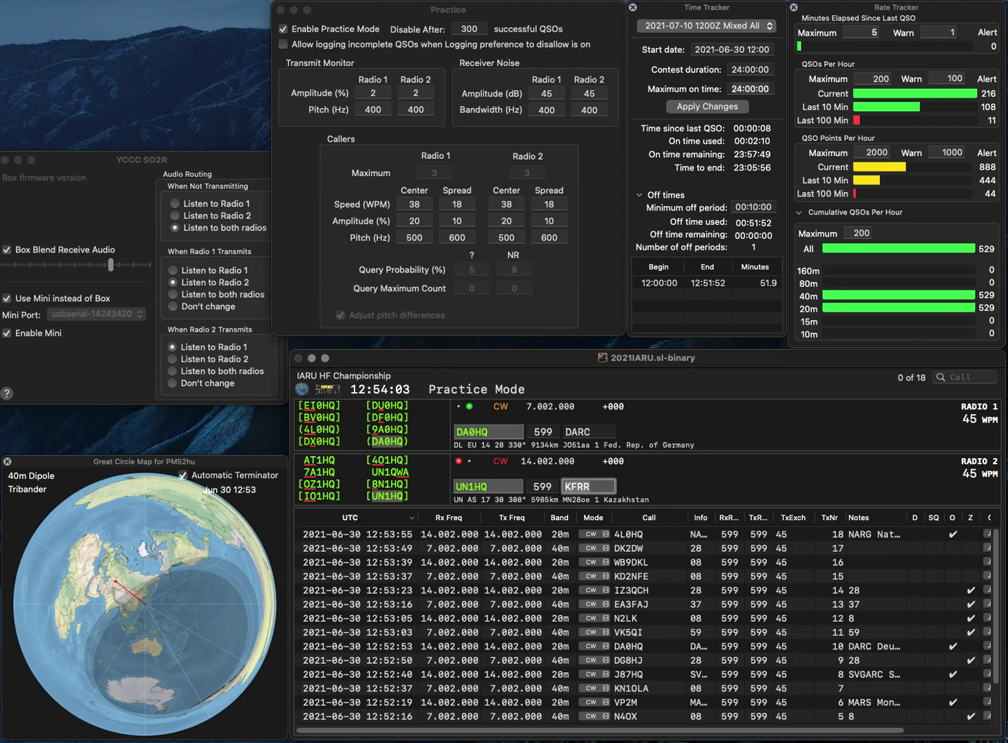
pyautogui.press('Return')
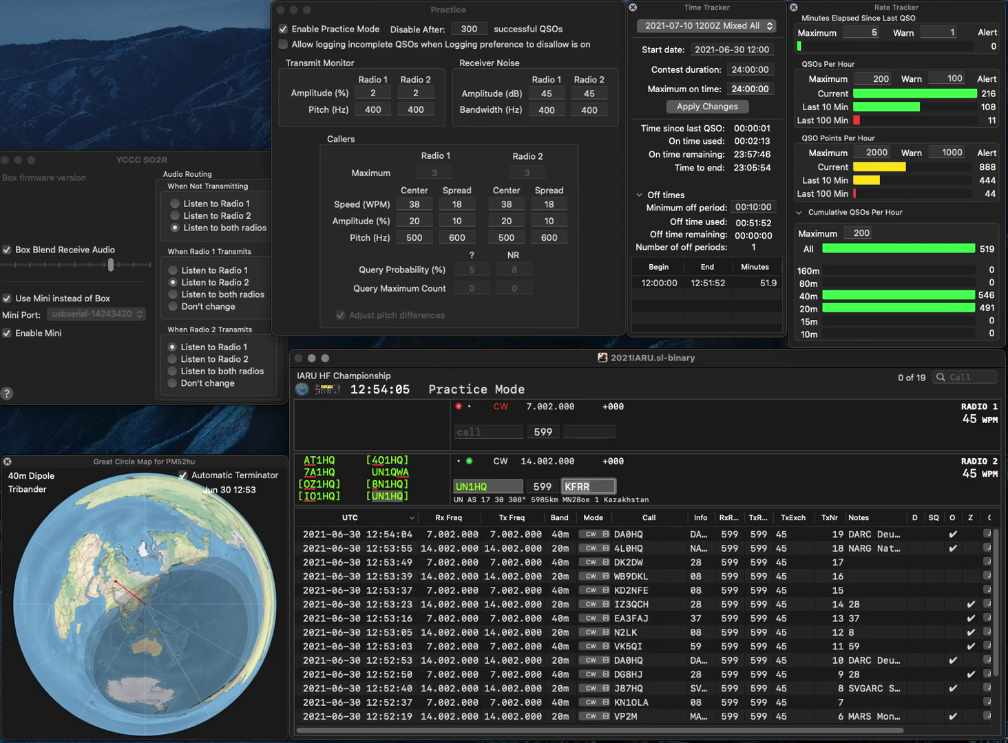
pyautogui.click(488, 431)
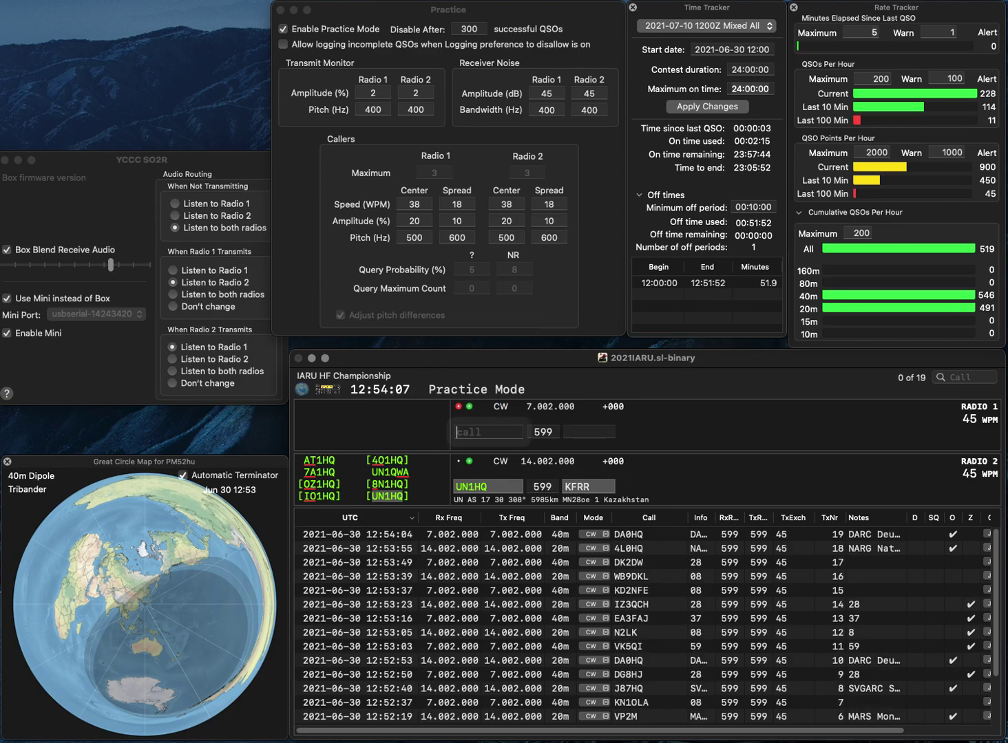
pyautogui.write('VE3Y')
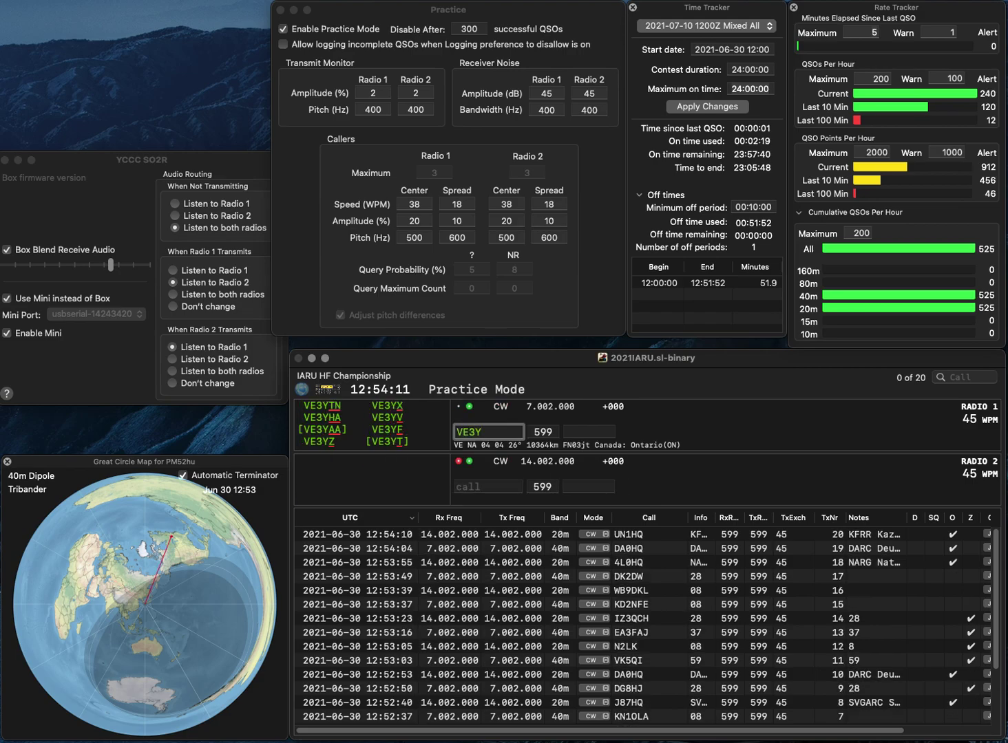
pyautogui.write('V')
pyautogui.press('Return')
pyautogui.write('VE6S')
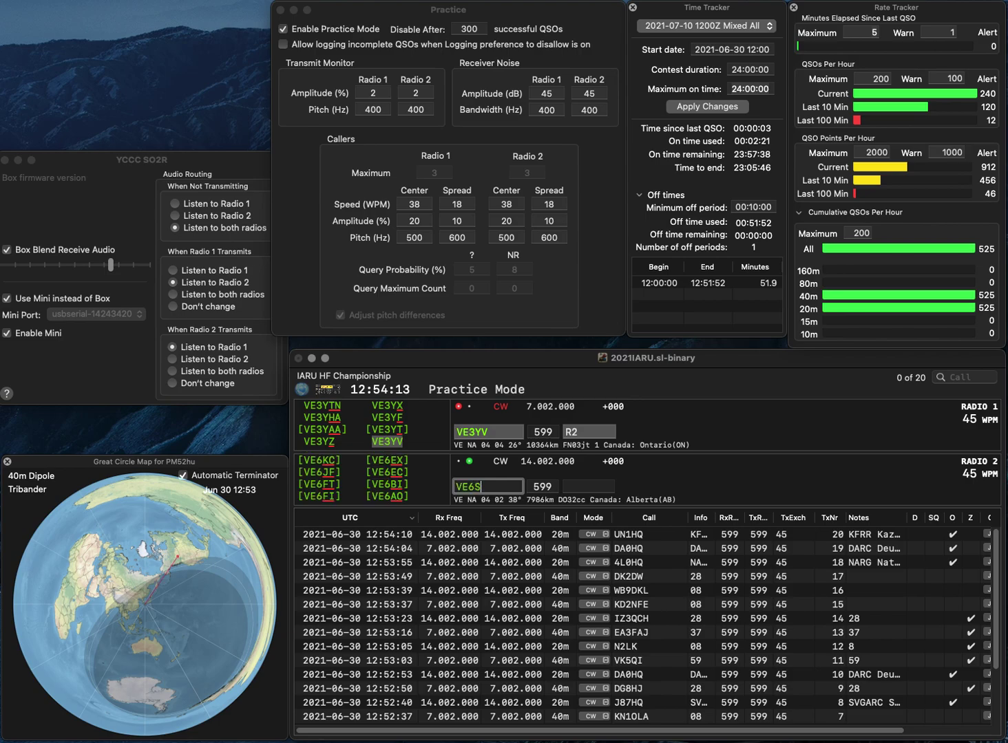
pyautogui.write('H')
pyautogui.press('Return')
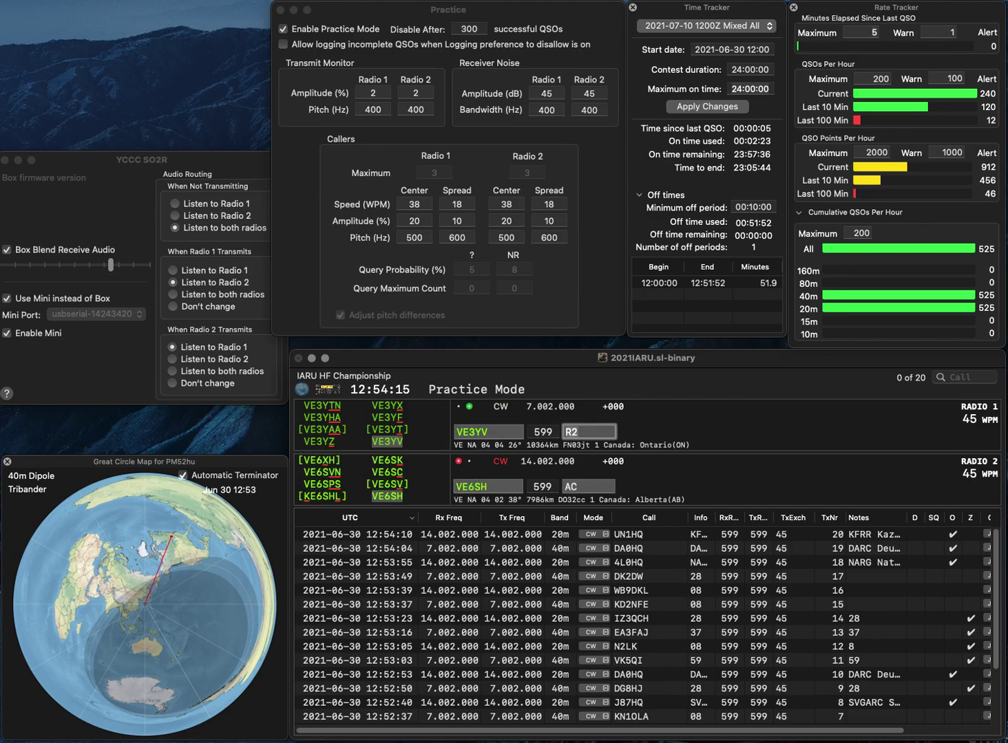
pyautogui.press('Return')
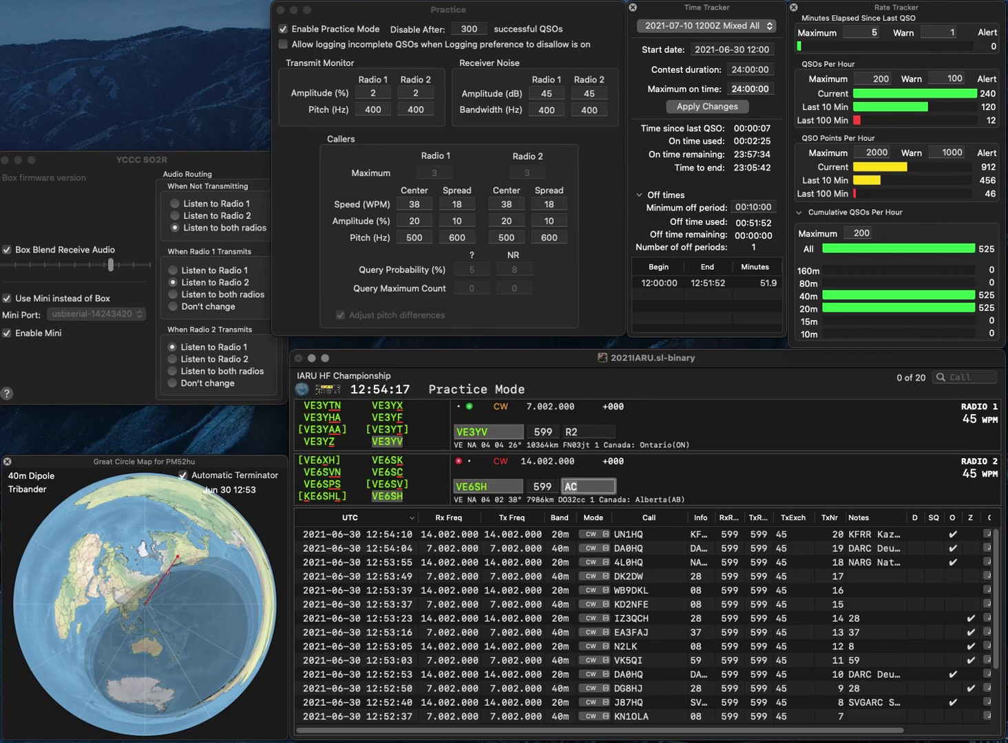
pyautogui.press('Return')
pyautogui.write('KM6DZ')
pyautogui.press('Return')
pyautogui.write('NO0T')
pyautogui.press('Return')
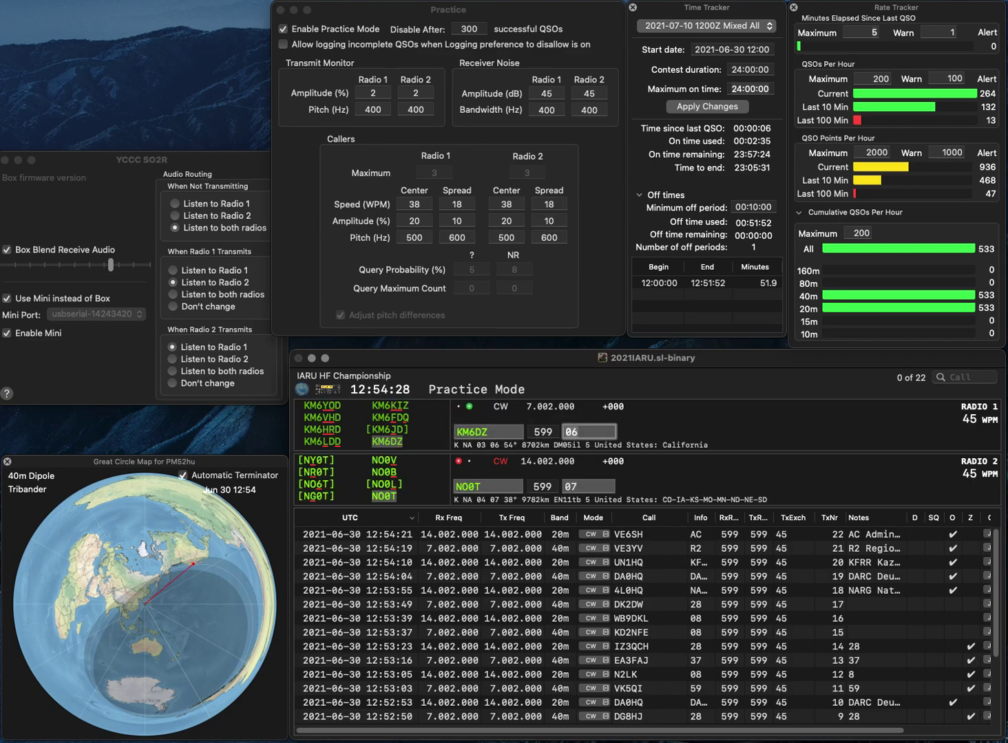
pyautogui.press('Return')
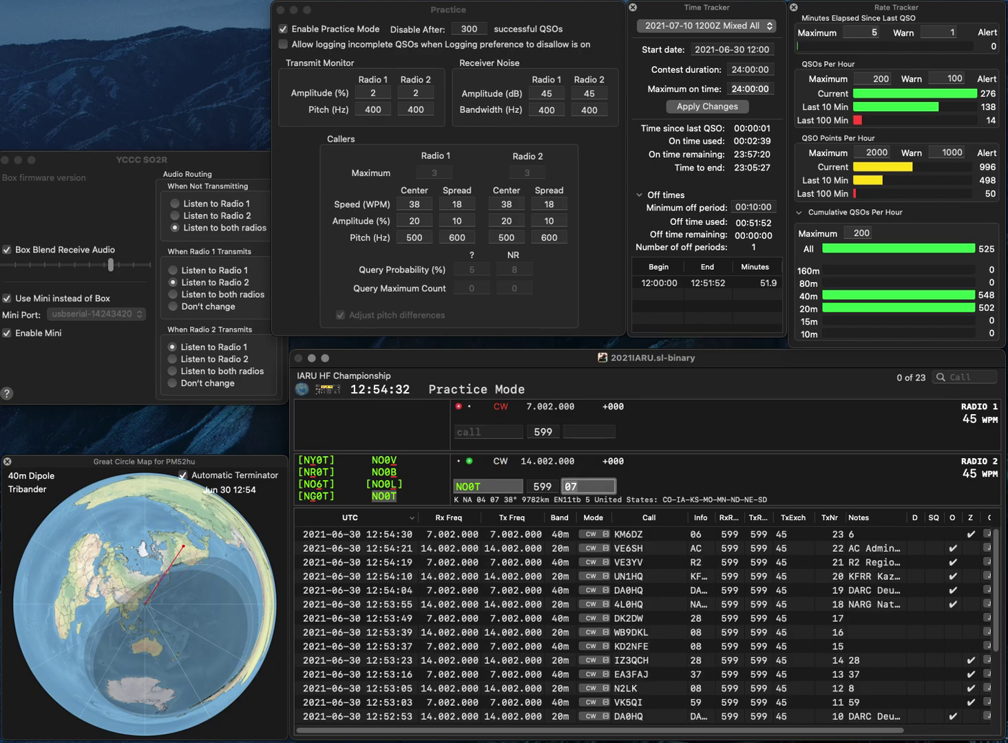
pyautogui.press('Return')
pyautogui.write('AC')
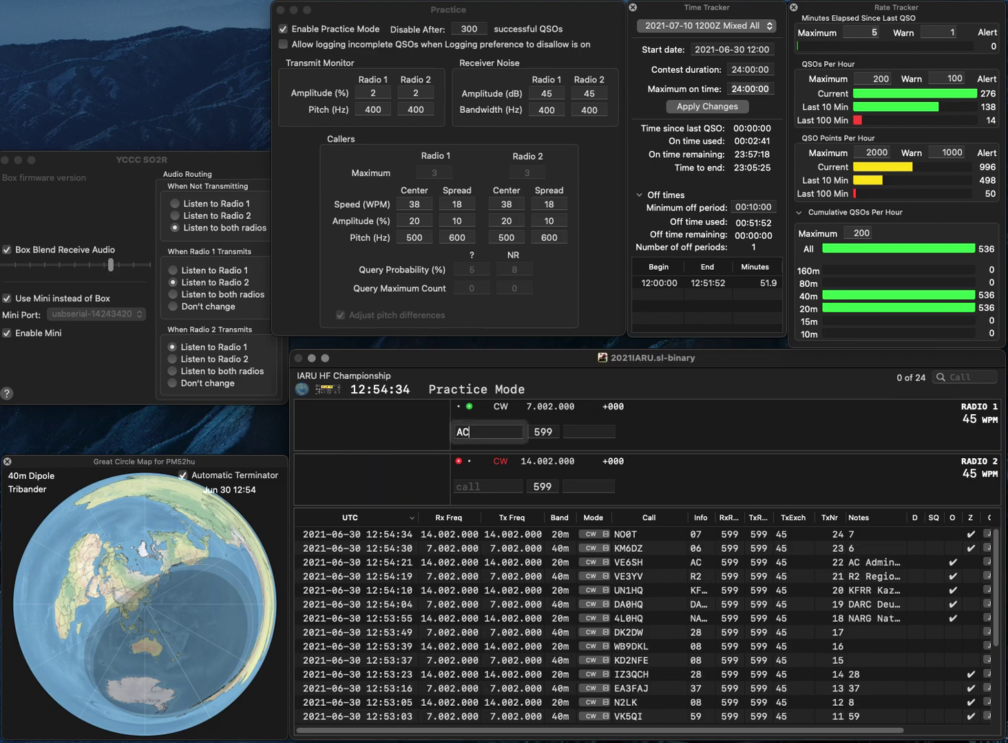
pyautogui.write('2OC')
pyautogui.press('Return')
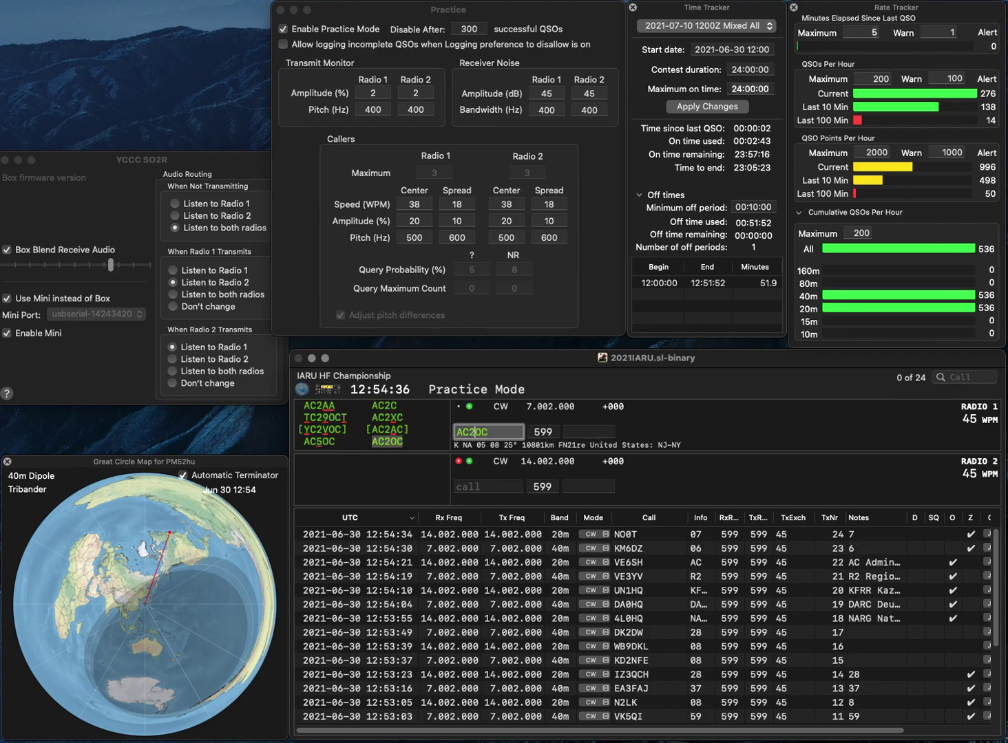
pyautogui.write('KC3MSE')
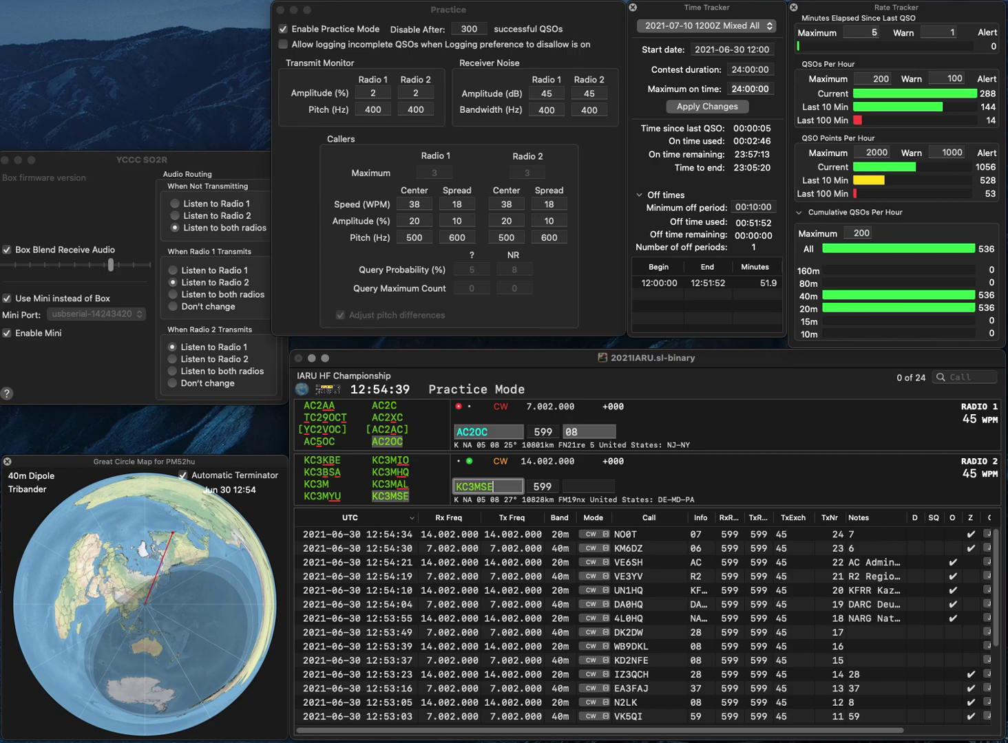
pyautogui.press('Return')
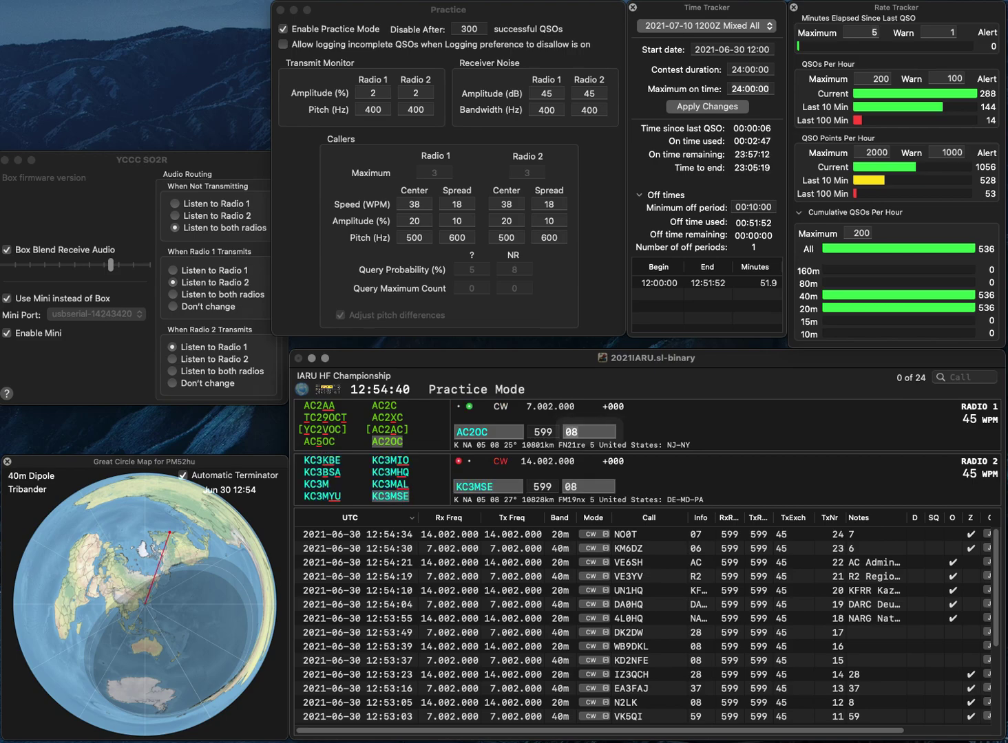
pyautogui.press('Return')
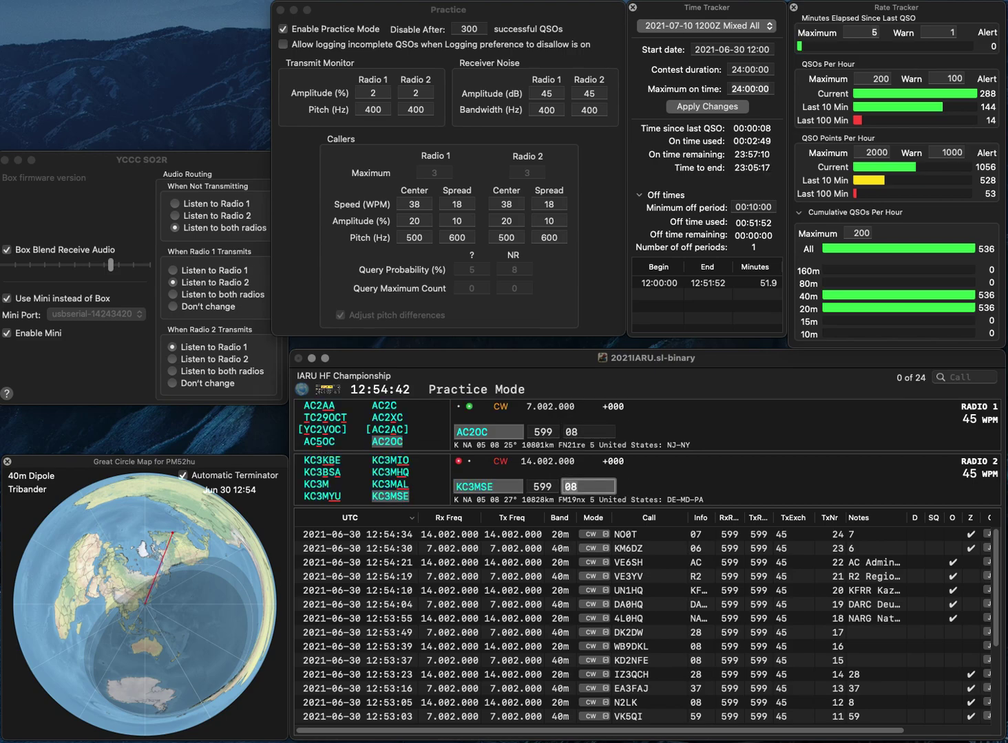
pyautogui.press('Return')
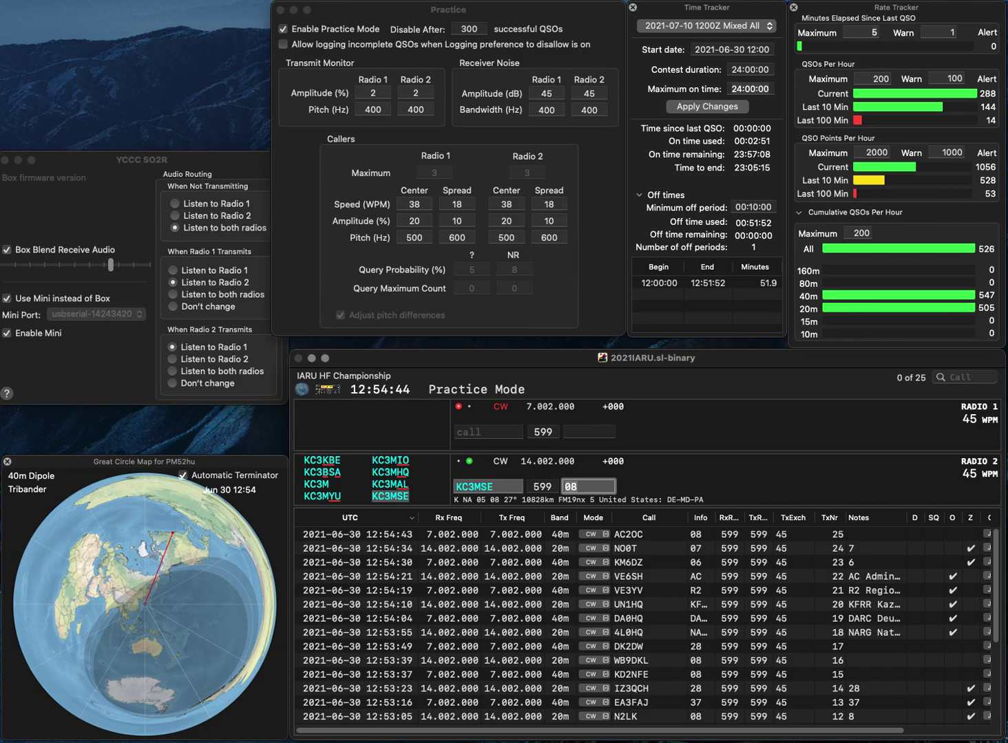
pyautogui.press('Return')
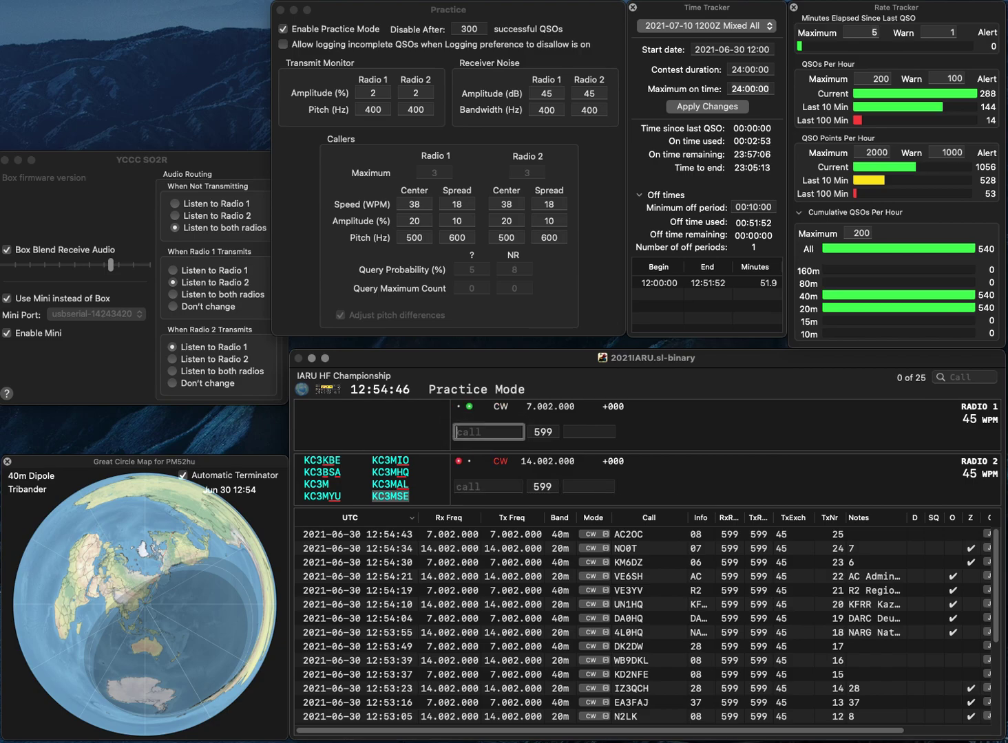
# Step: Answer DM4XI on Radio 1 and send the partial call GPEQ on Radio 2
pyautogui.write('DM4XI')
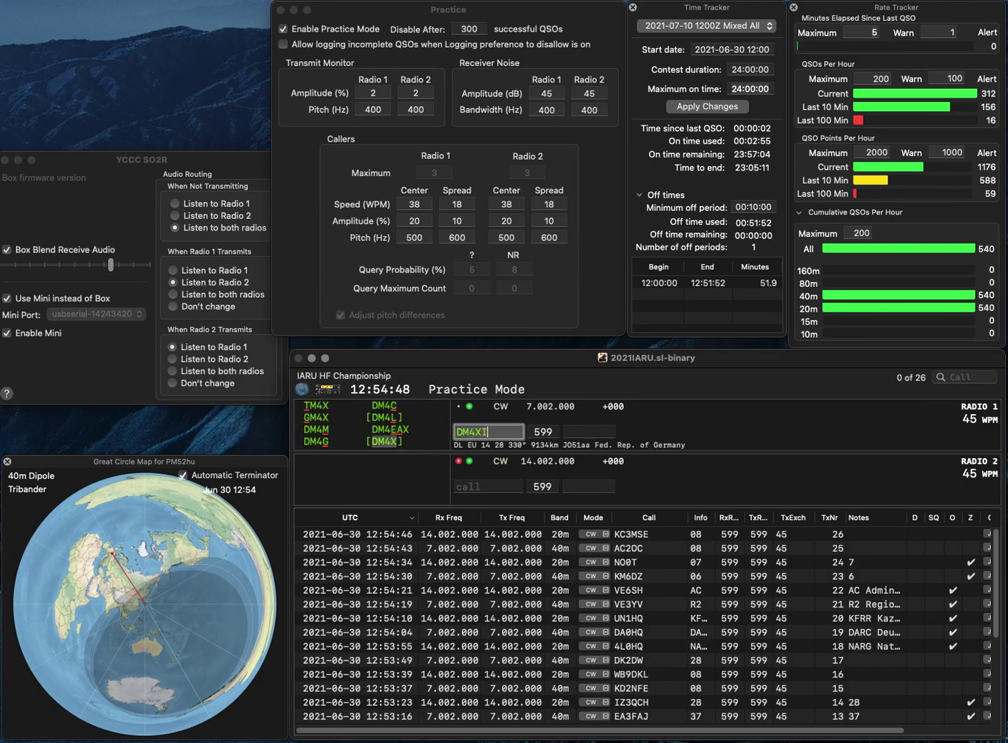
pyautogui.press('Return')
pyautogui.write('PEQ')
pyautogui.write('G')
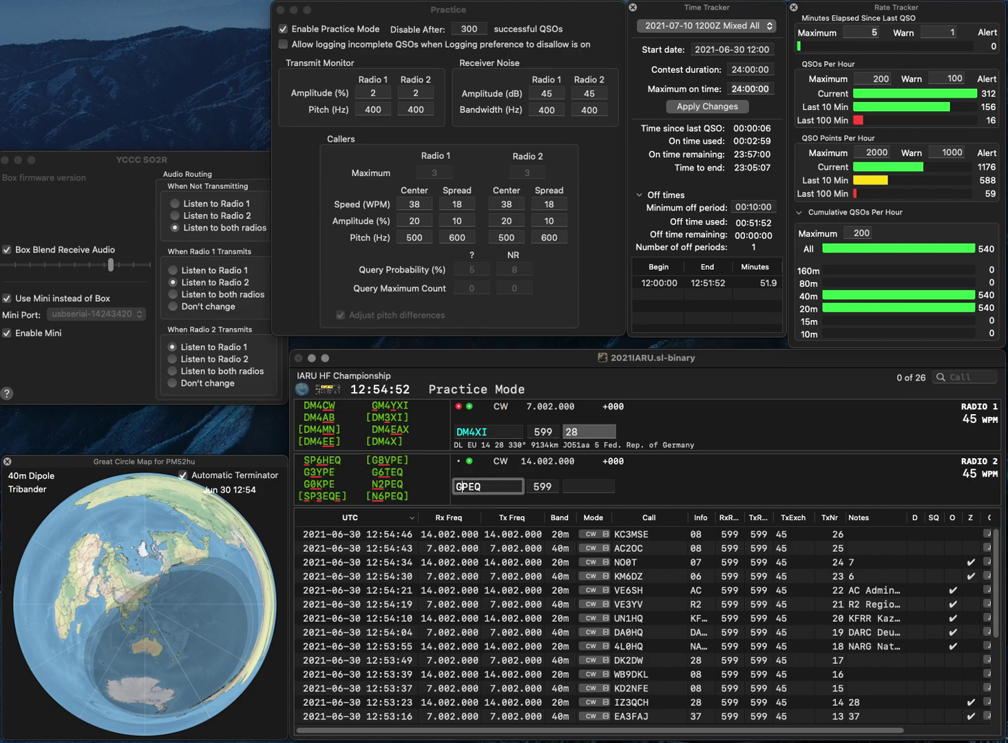
pyautogui.press('Return')
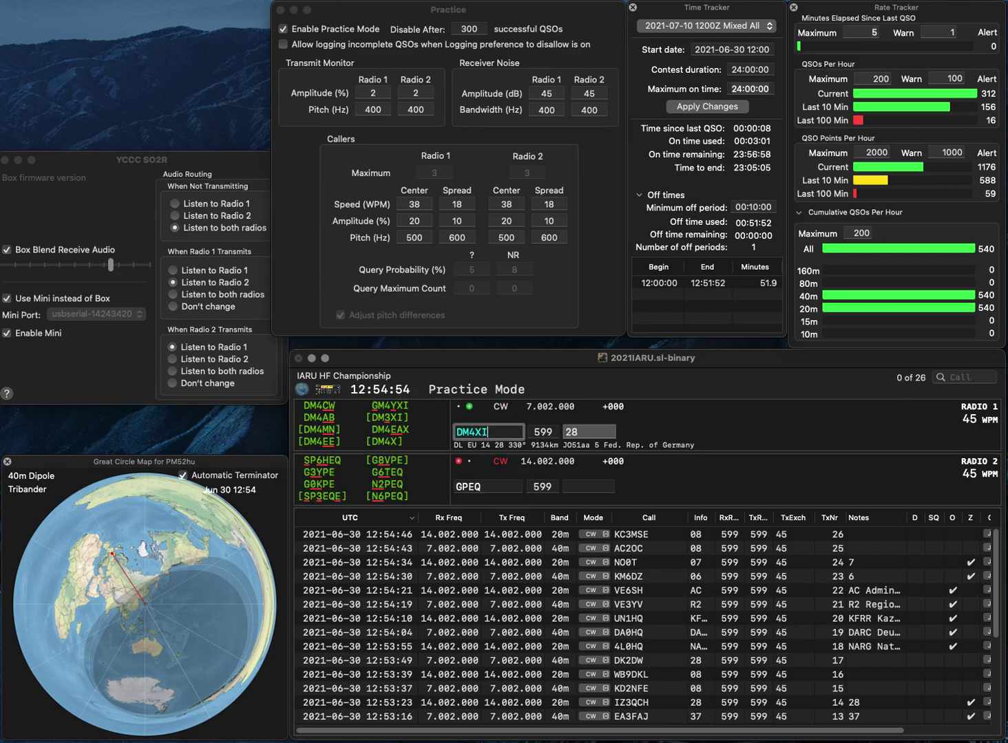
# Step: Correct the calls to DM3XI on Radio 1 and N2PEQ on Radio 2, send both exchanges and log the two contacts
pyautogui.press('Left')
pyautogui.press('BackSpace')
pyautogui.write('3')
pyautogui.press('Return')
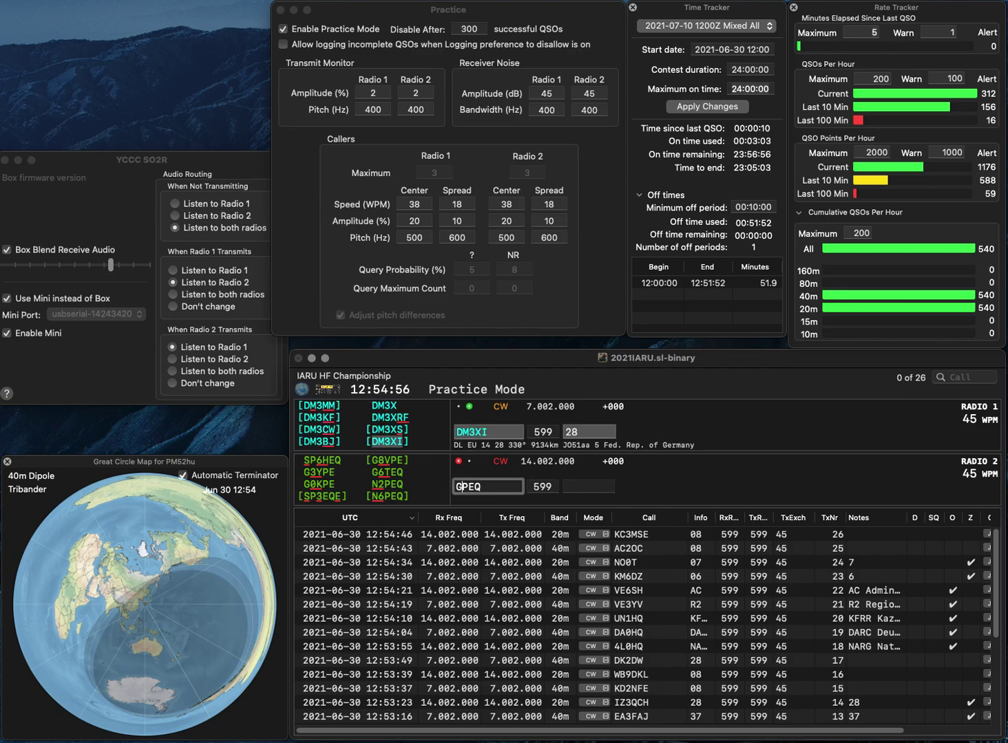
pyautogui.press('BackSpace')
pyautogui.write('N2')
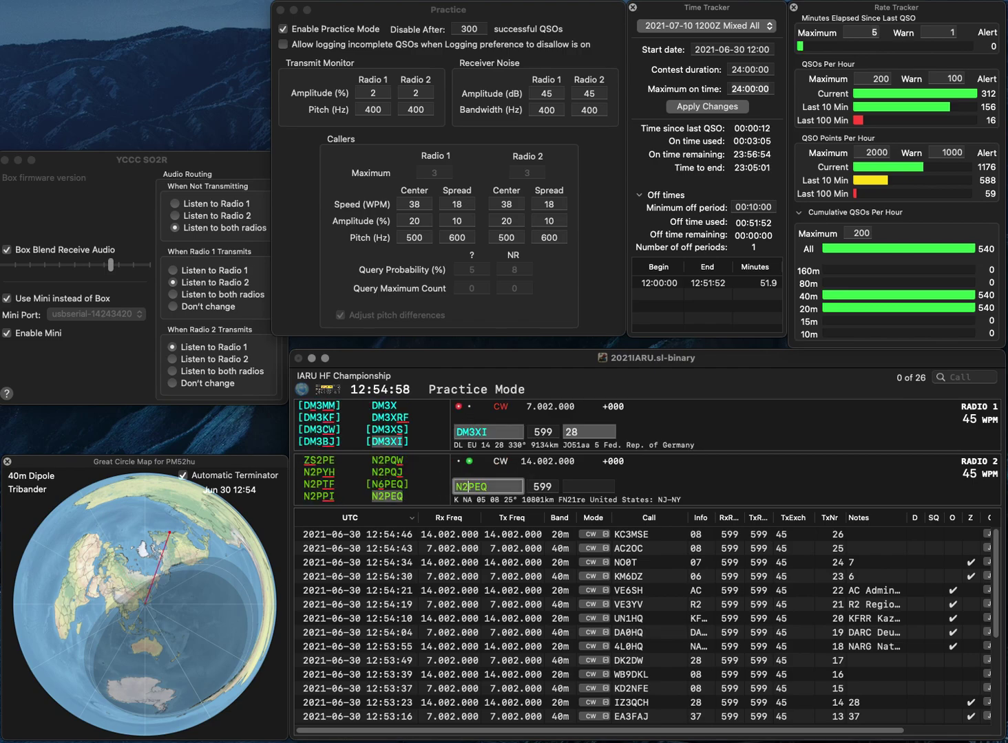
pyautogui.press('Return')
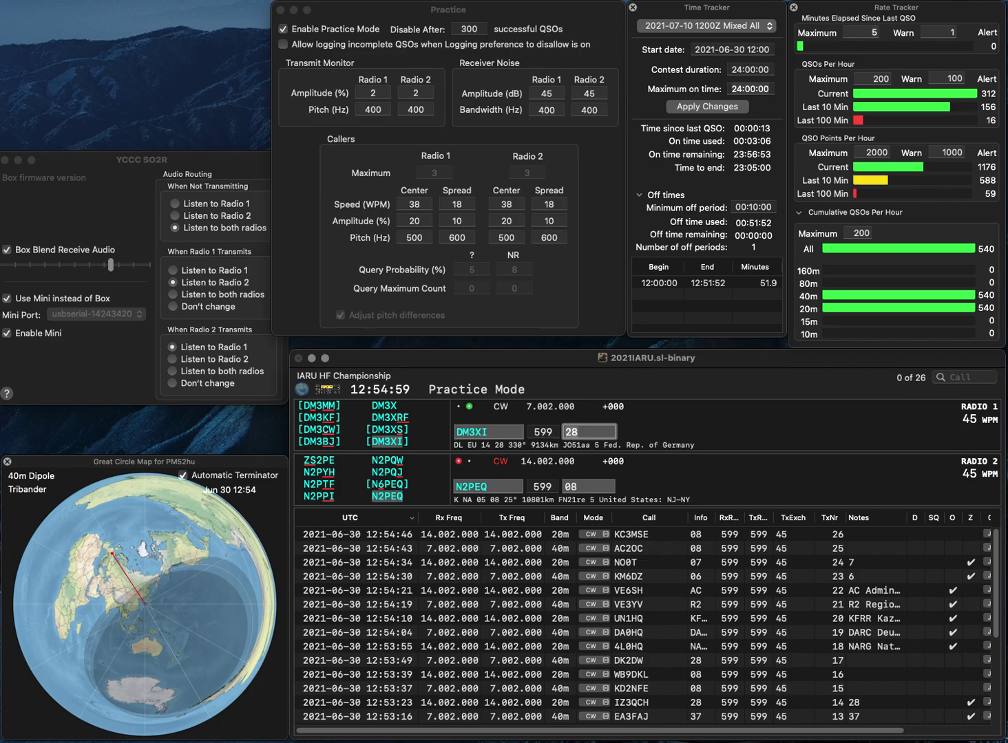
pyautogui.press('Return')
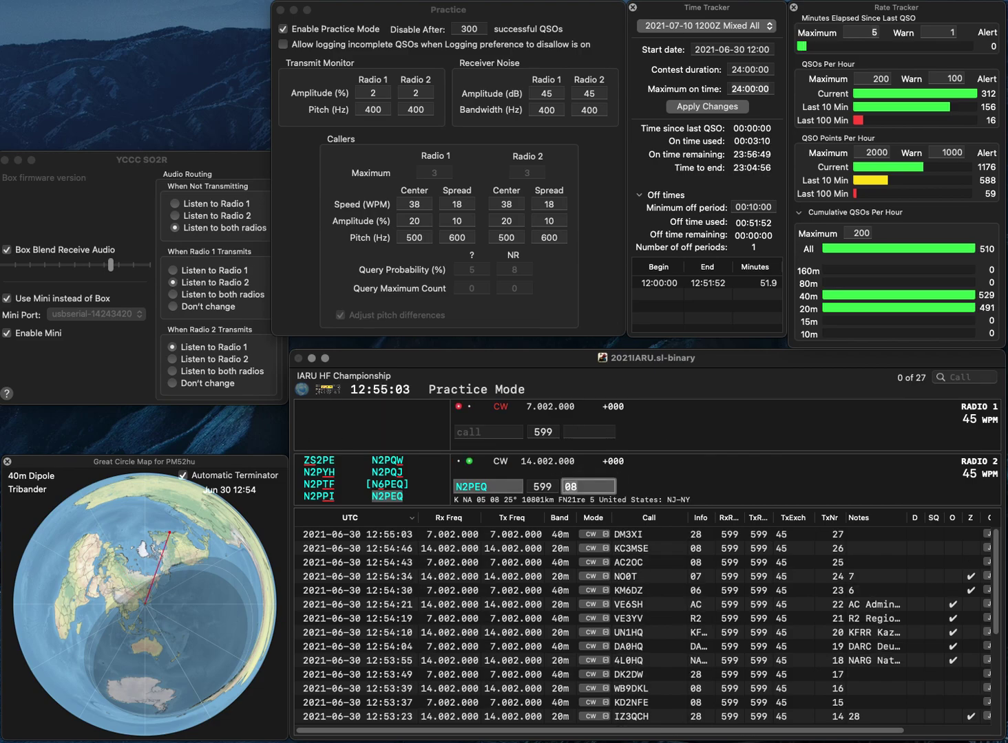
pyautogui.press('Return')
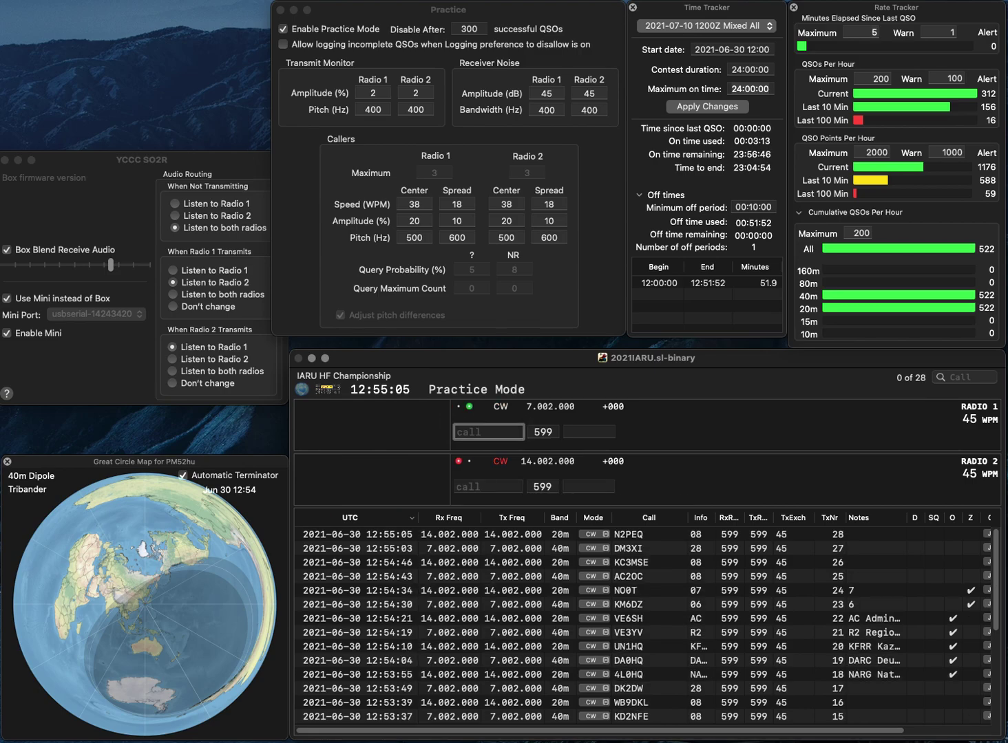
# Step: Work KB3MI on Radio 1 and N3RW on Radio 2, send both exchanges and log the two contacts
pyautogui.write('KB3MI')
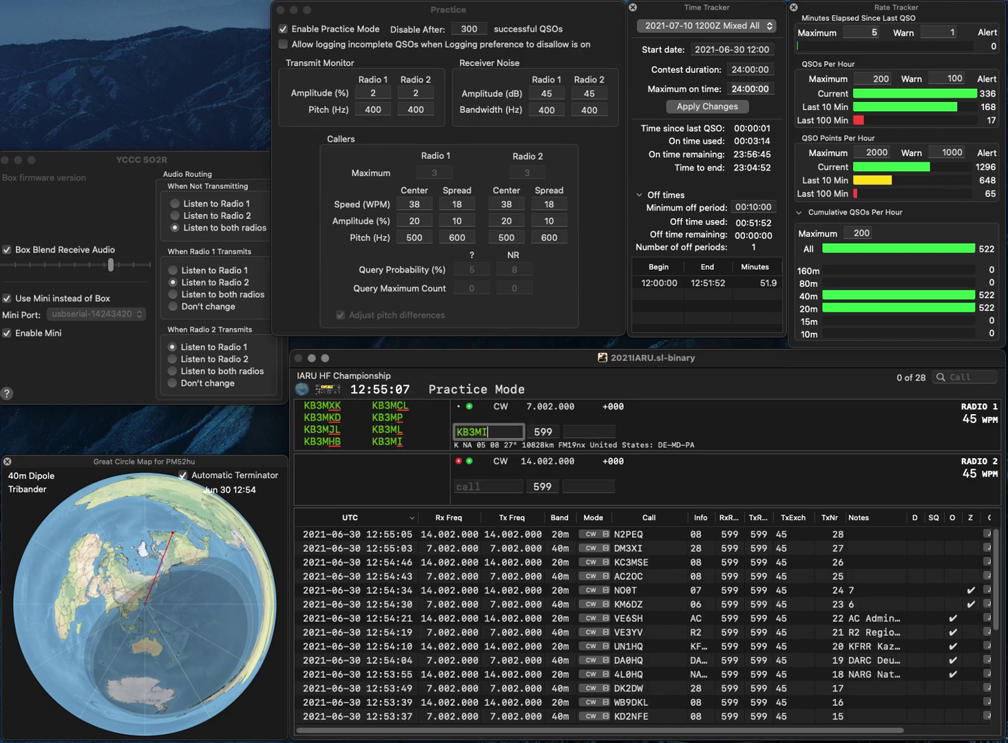
pyautogui.press('Return')
pyautogui.write('N3RW')
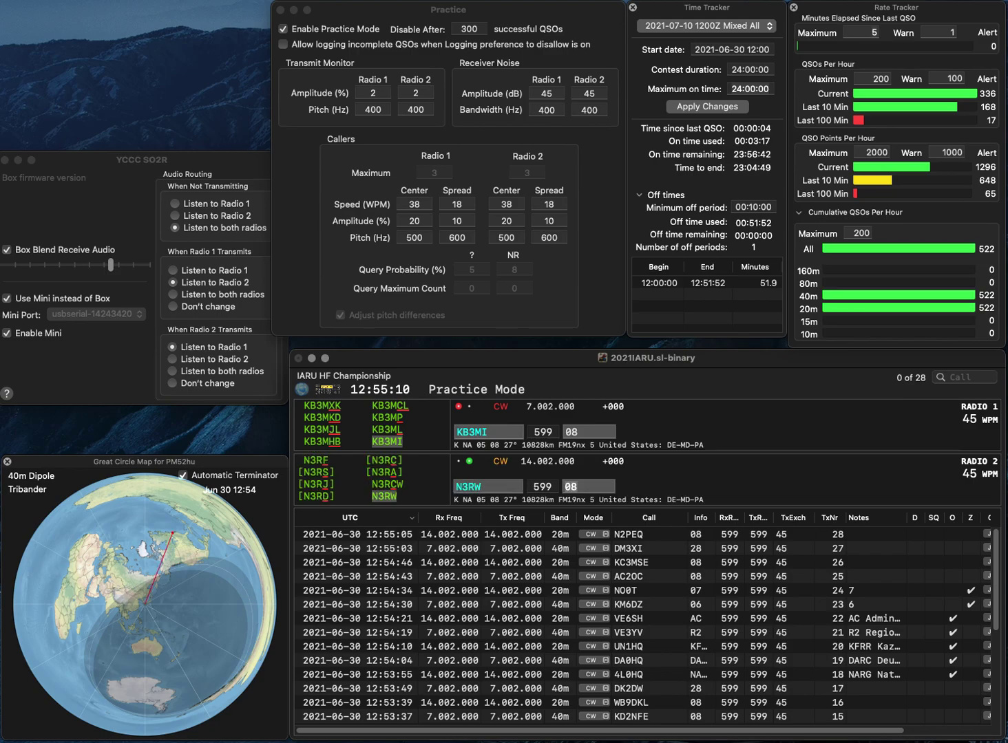
pyautogui.press('Return')
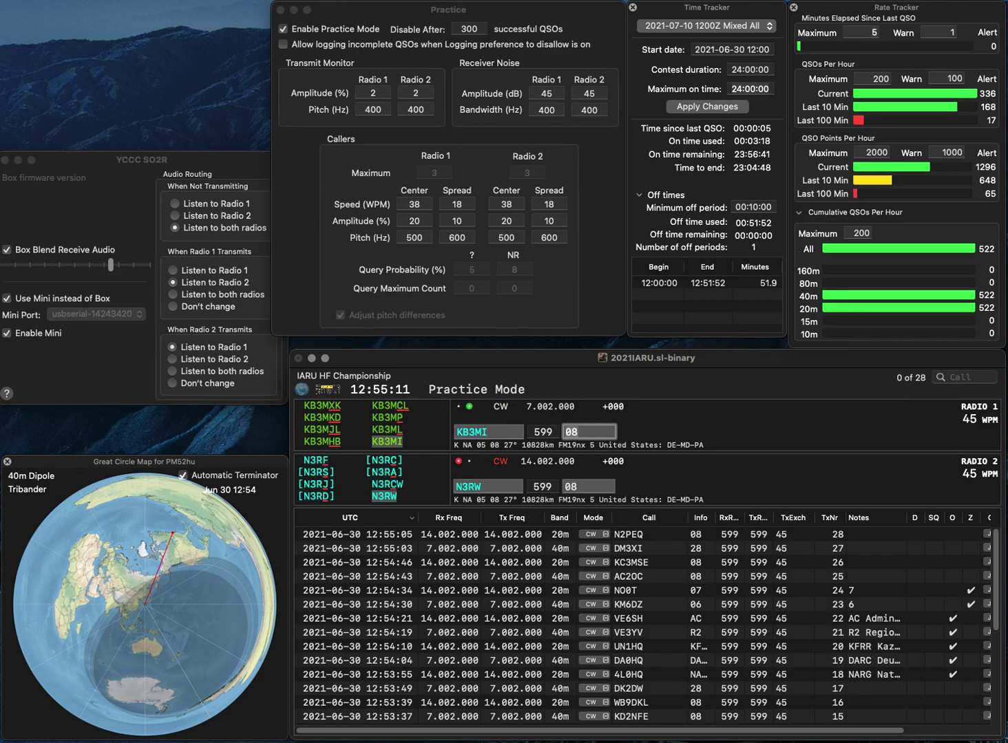
pyautogui.press('Return')
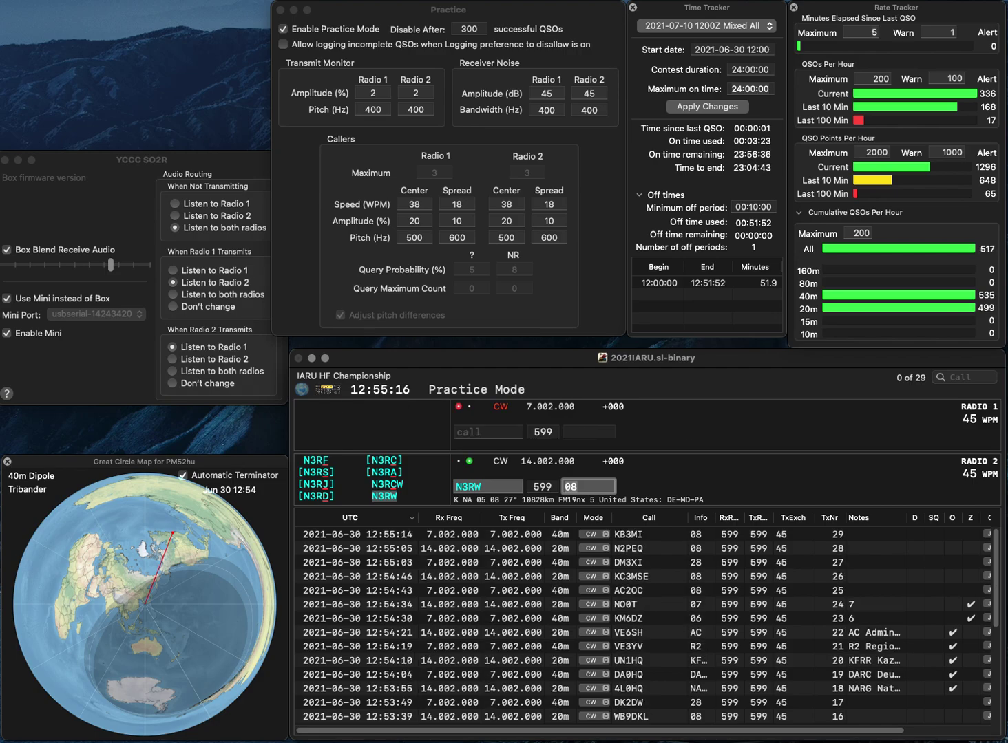
pyautogui.press('Return')
pyautogui.write('KE8NGB')
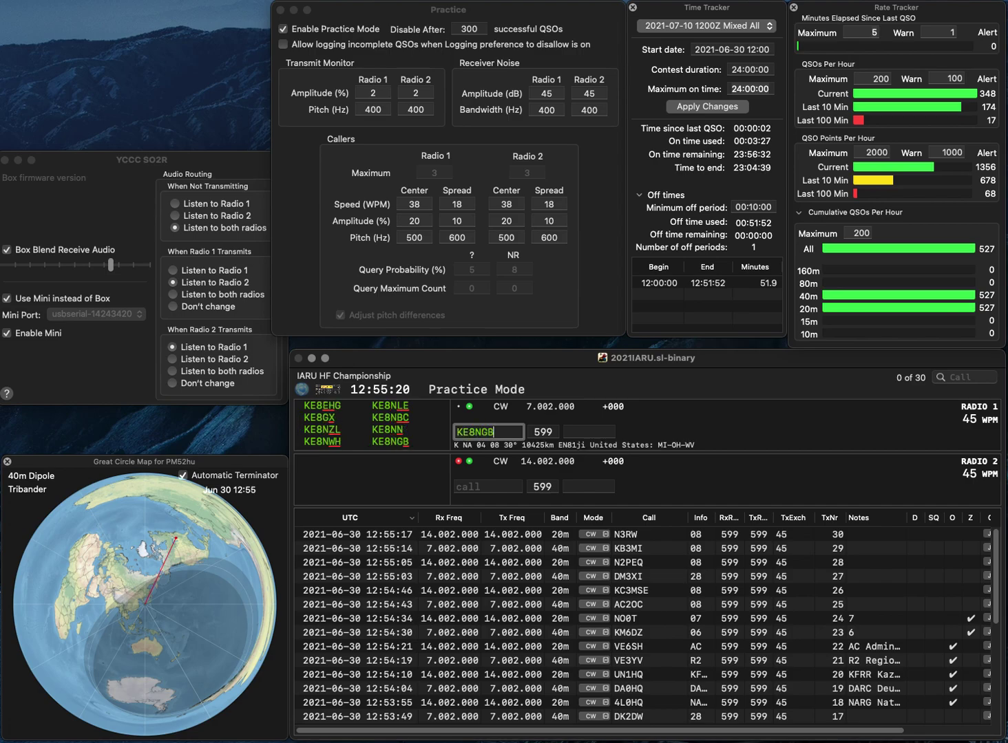
pyautogui.press('Return')
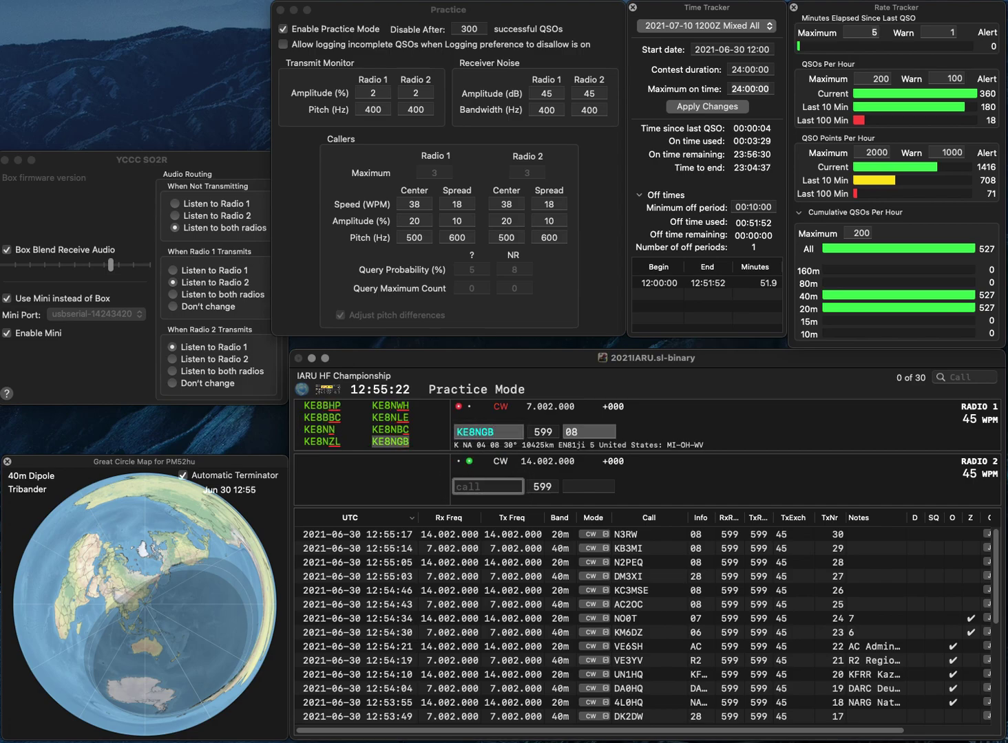
pyautogui.write('KB1OIQ')
pyautogui.press('Return')
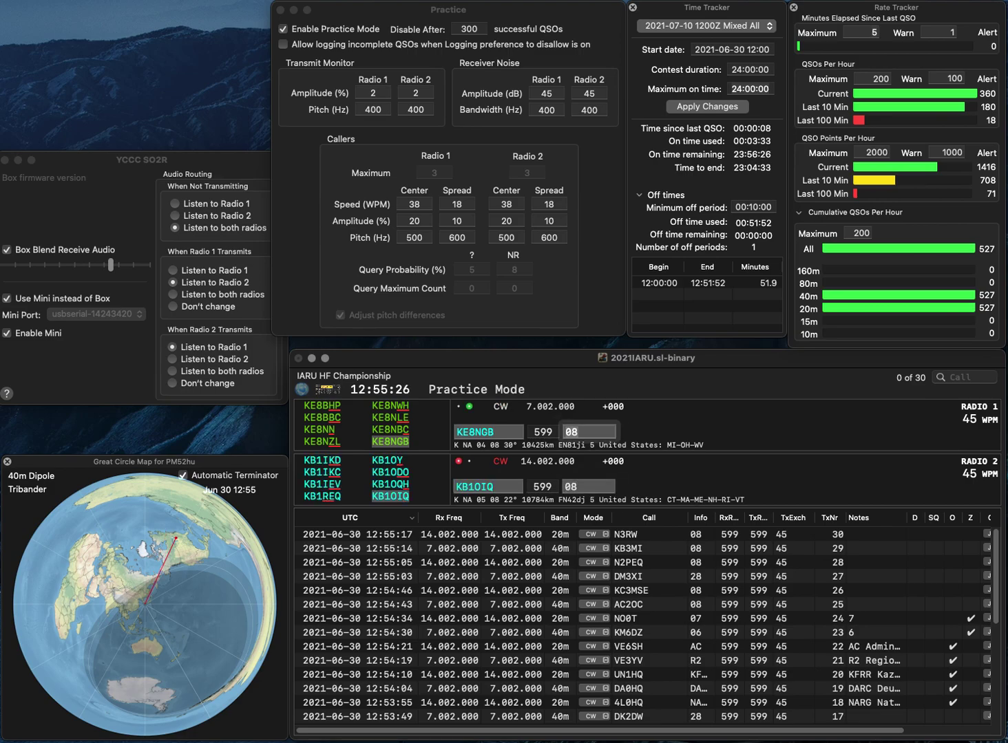
pyautogui.press('Return')
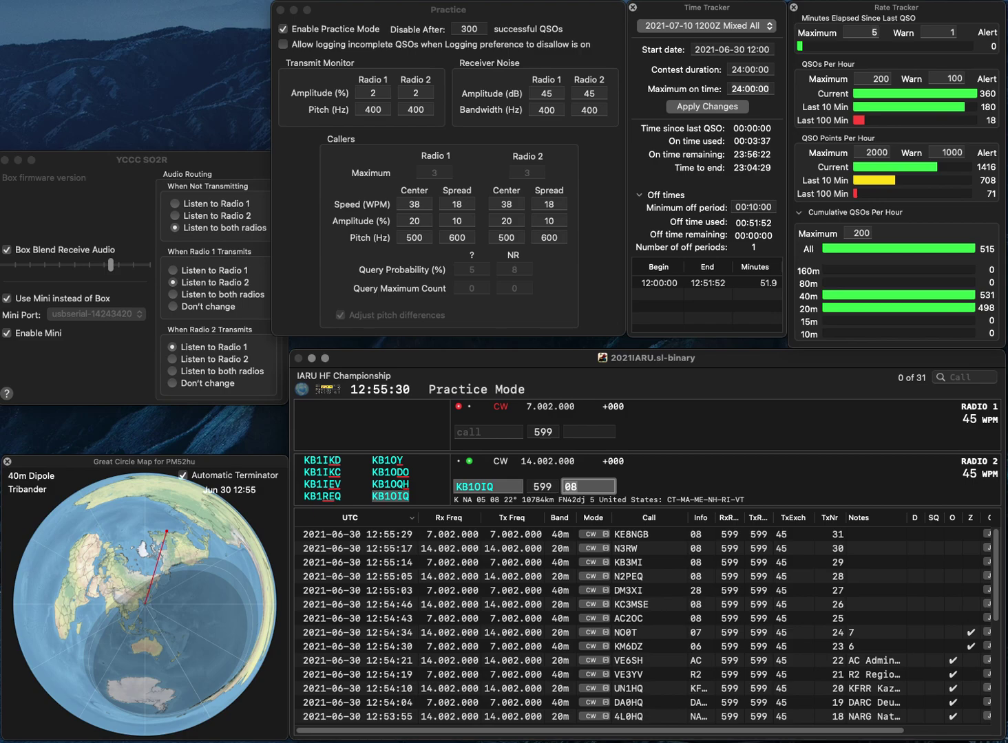
pyautogui.press('Return')
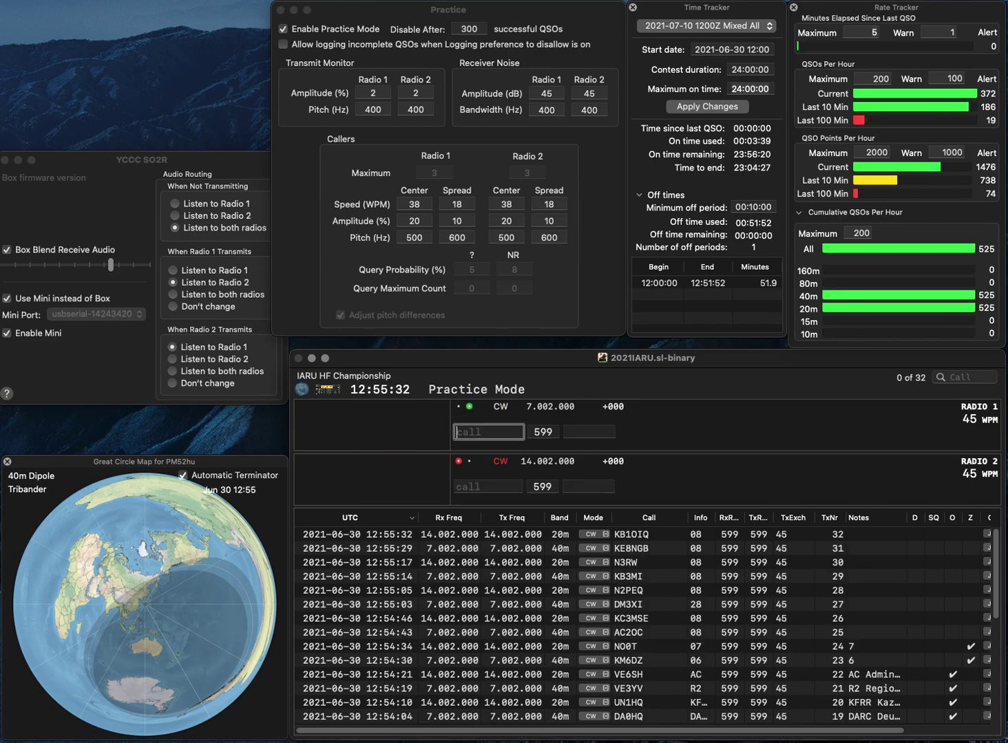
pyautogui.write('SB9GSR')
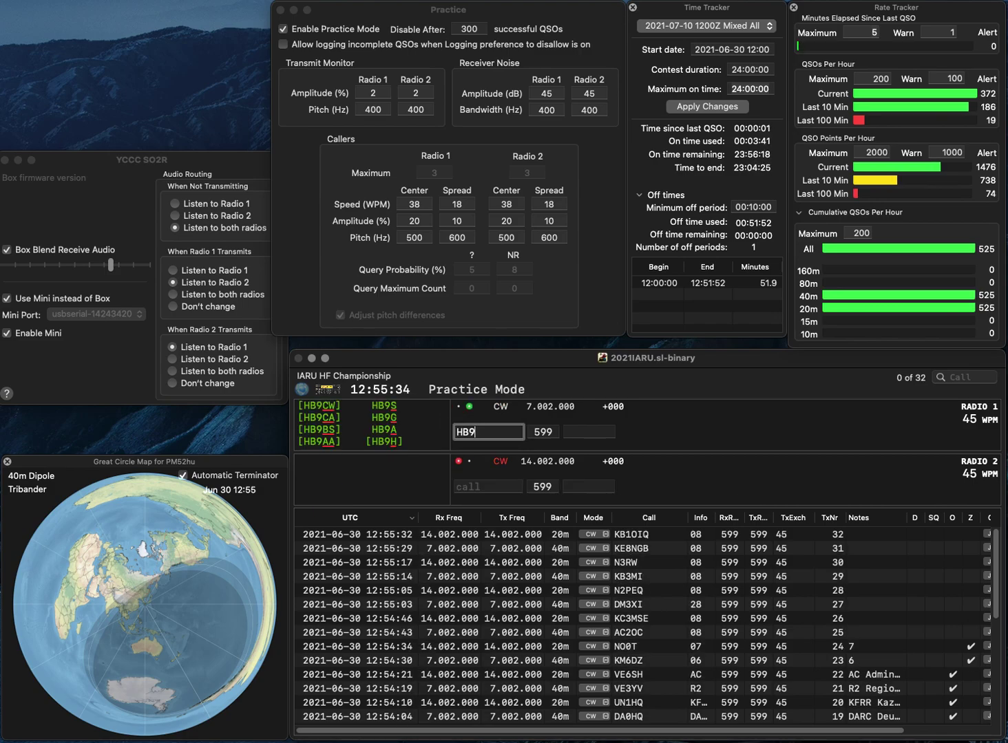
pyautogui.press('Return')
pyautogui.write('N0')
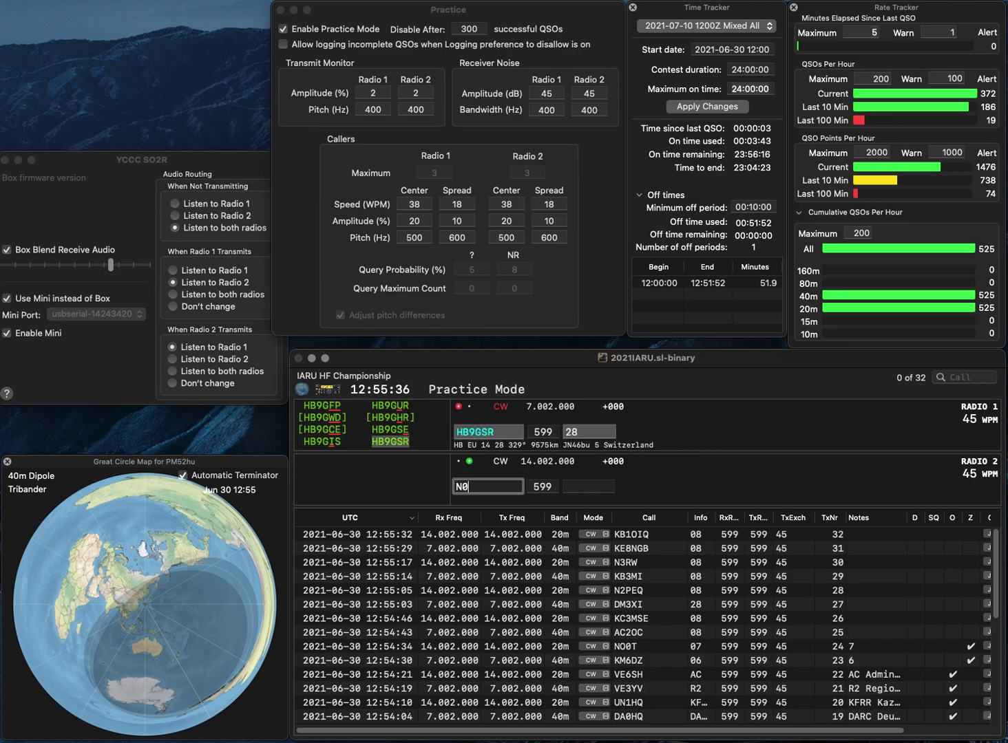
pyautogui.write('BK')
pyautogui.press('Return')
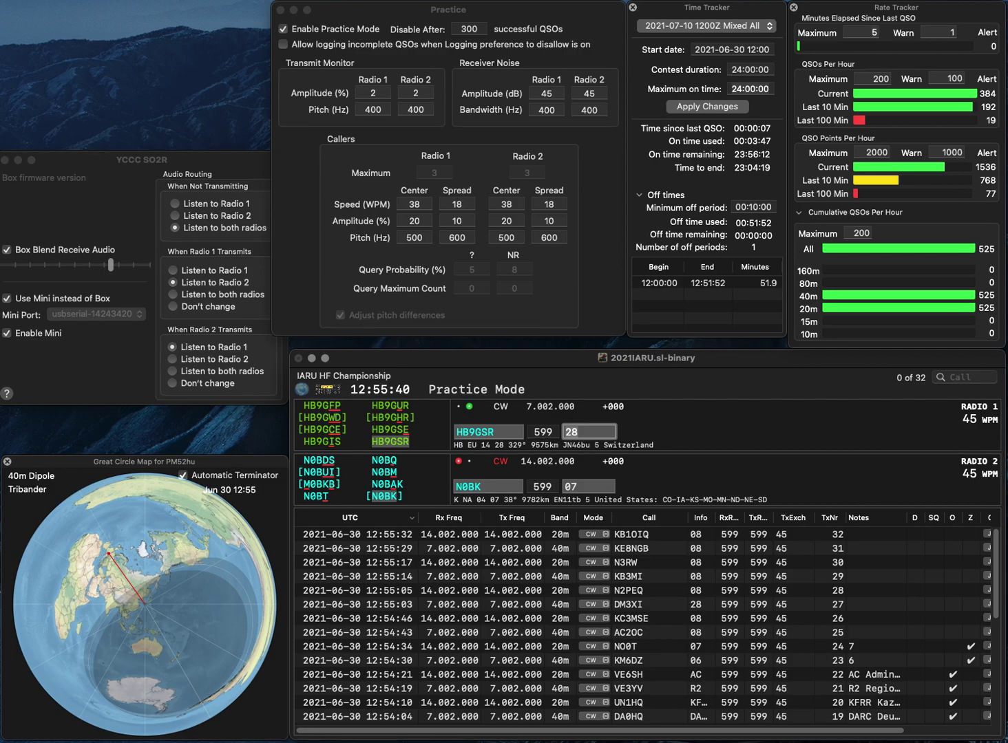
pyautogui.press('Return')
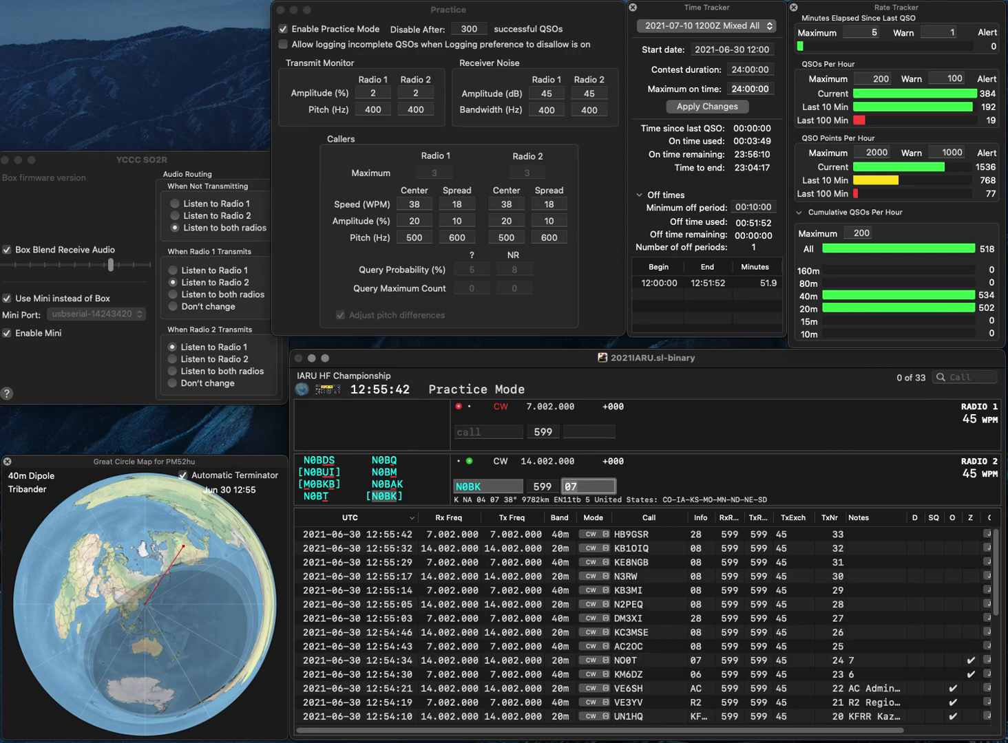
pyautogui.press('Return')
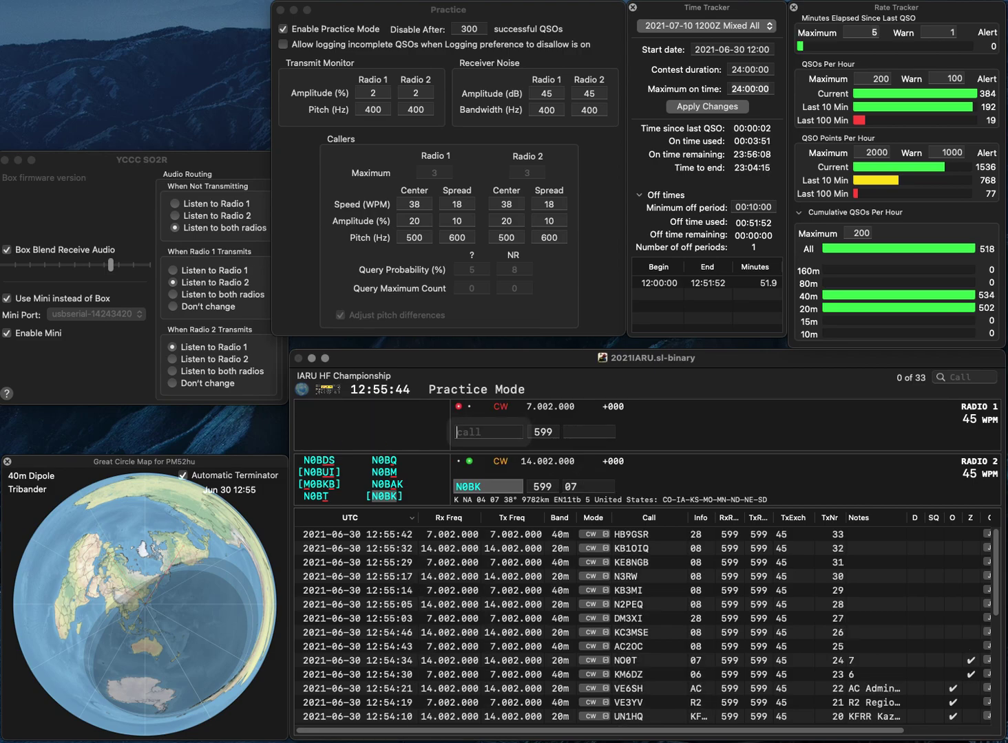
pyautogui.write('G7BHU')
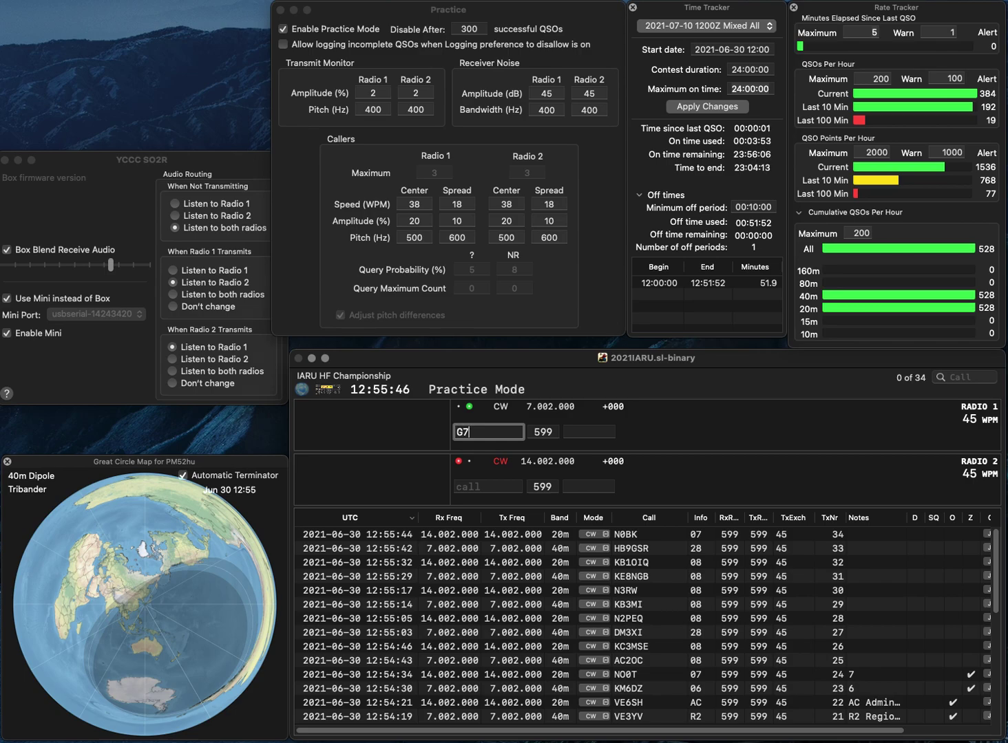
pyautogui.press('Return')
pyautogui.write('KI4WCQ')
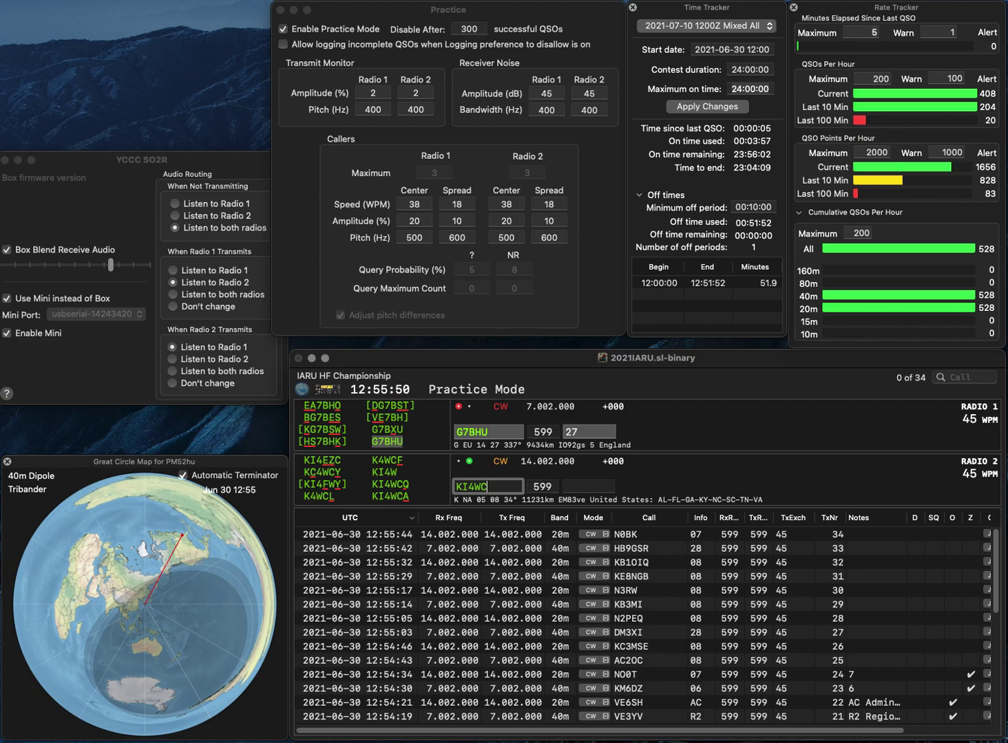
pyautogui.press('Return')
pyautogui.press('Tab')
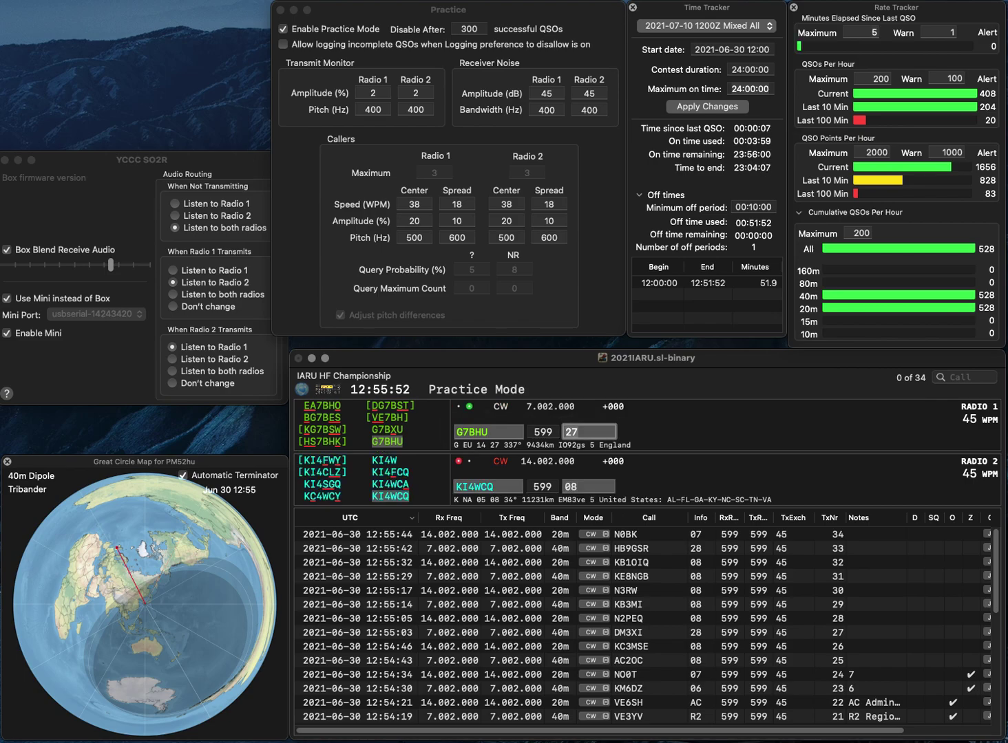
pyautogui.press('Return')
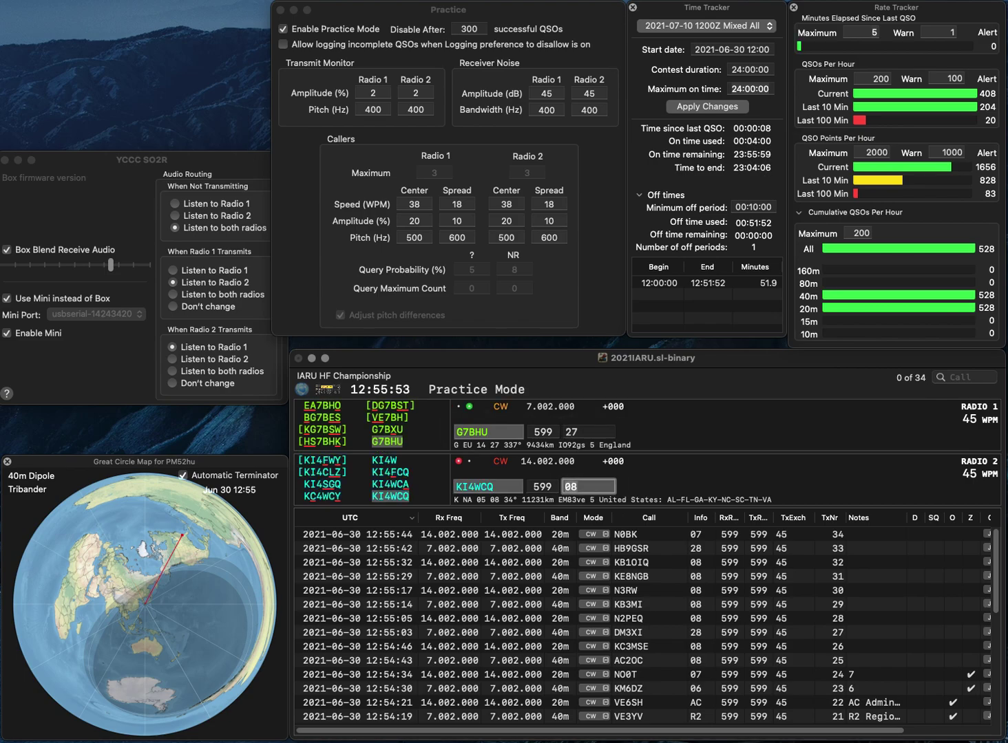
pyautogui.press('Return')
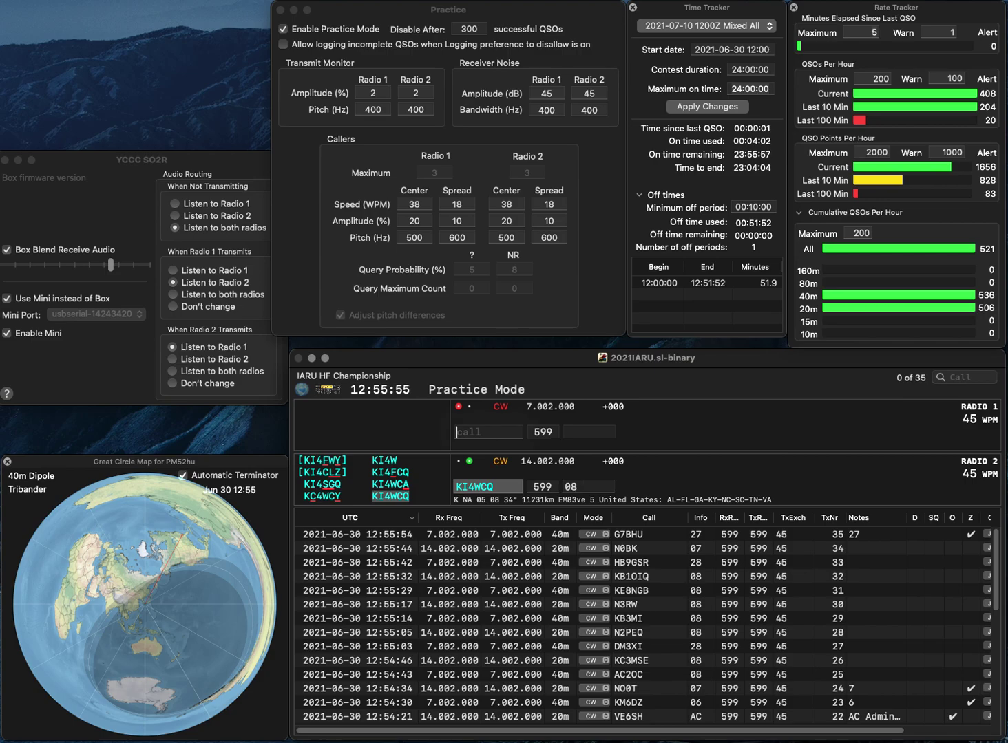
# Step: Send the partial call 5HQ on Radio 1 and answer WD9JTK on Radio 2
pyautogui.write('5HQ')
pyautogui.press('Return')
pyautogui.write('WD9JTK')
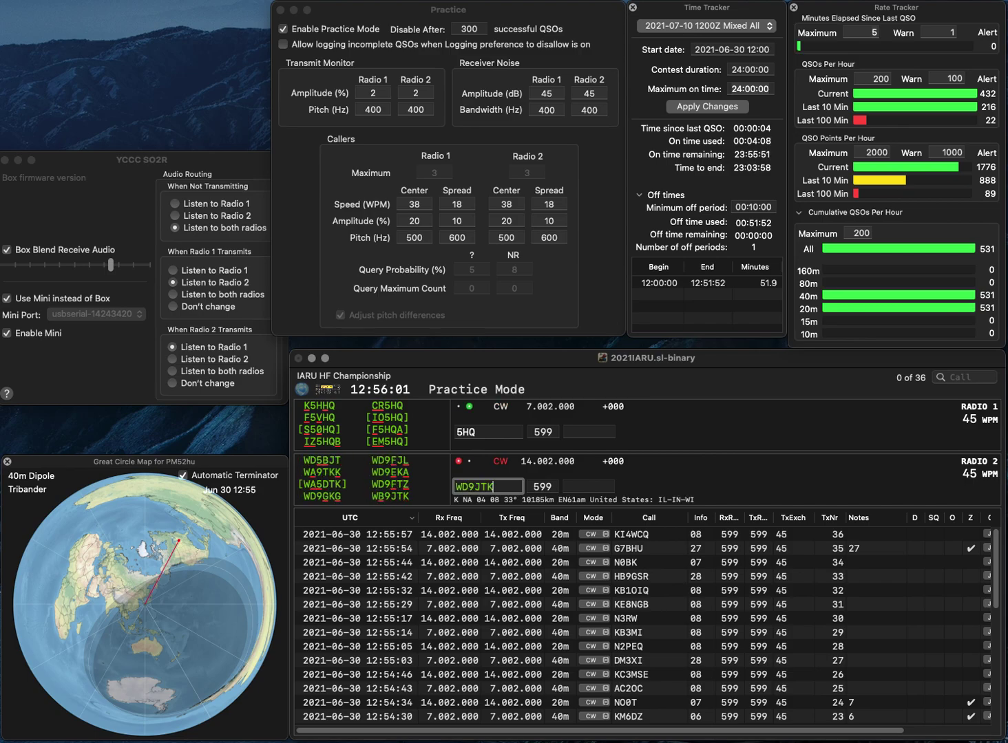
pyautogui.press('Return')
pyautogui.press('Home')
pyautogui.write('B4')
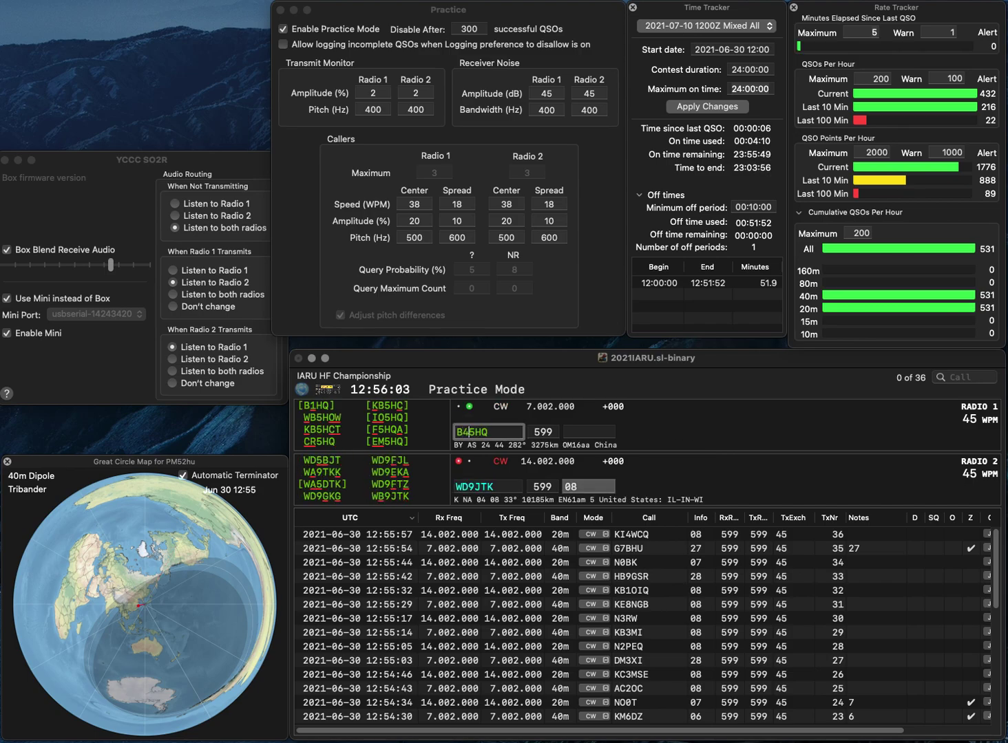
pyautogui.press('Delete')
pyautogui.press('Return')
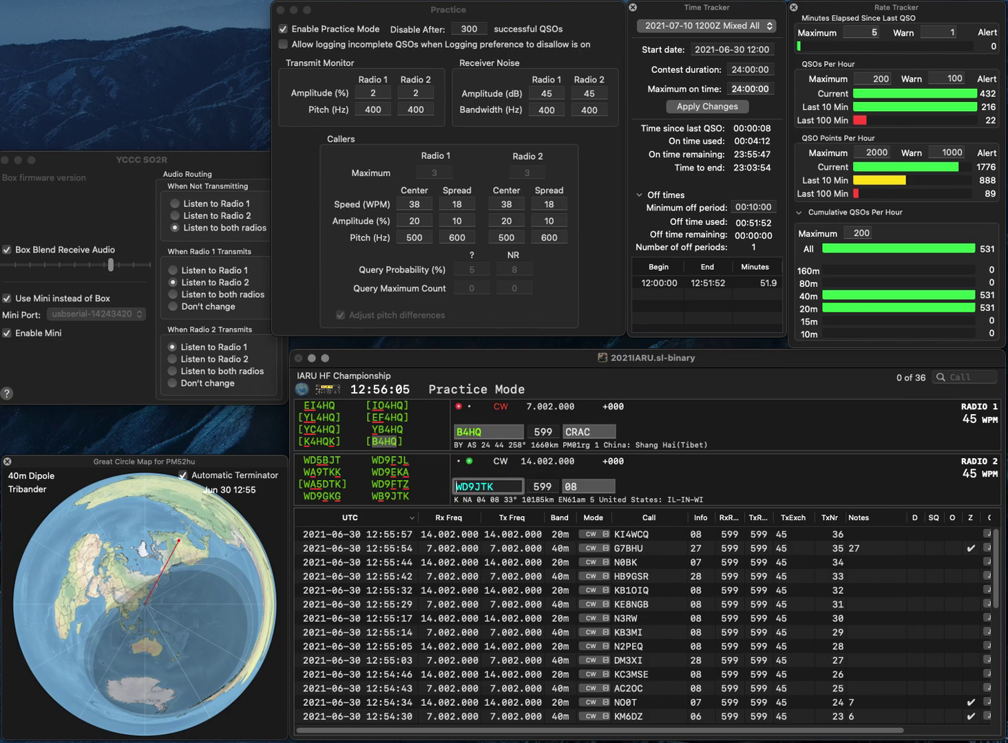
pyautogui.press('Delete')
pyautogui.press('Delete')
pyautogui.write('WB')
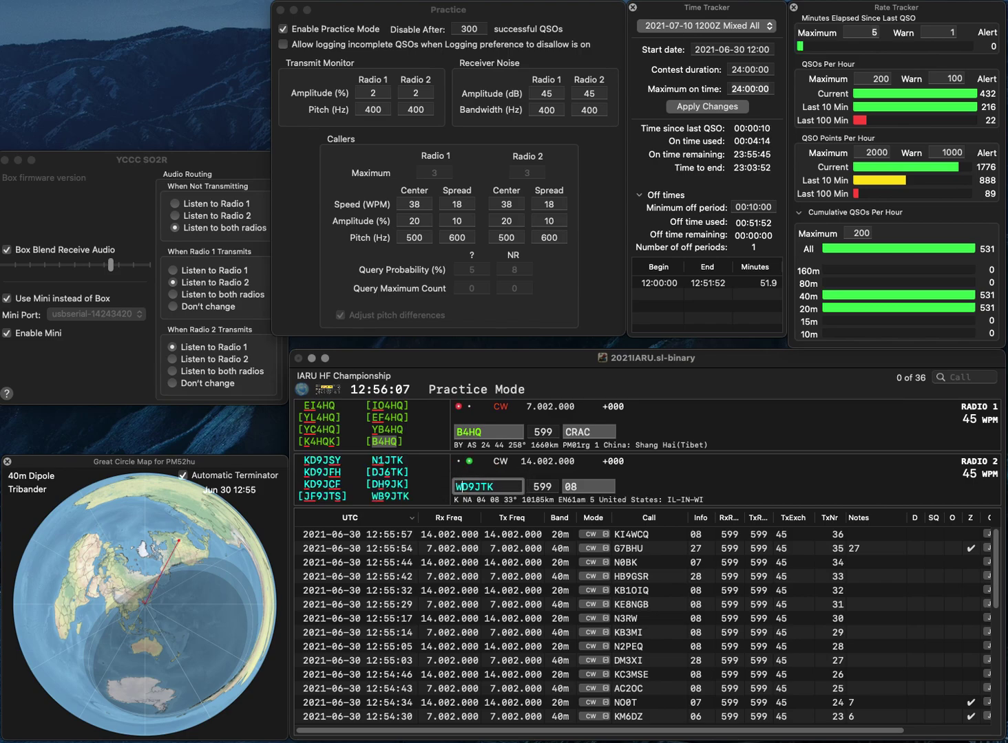
pyautogui.press('Return')
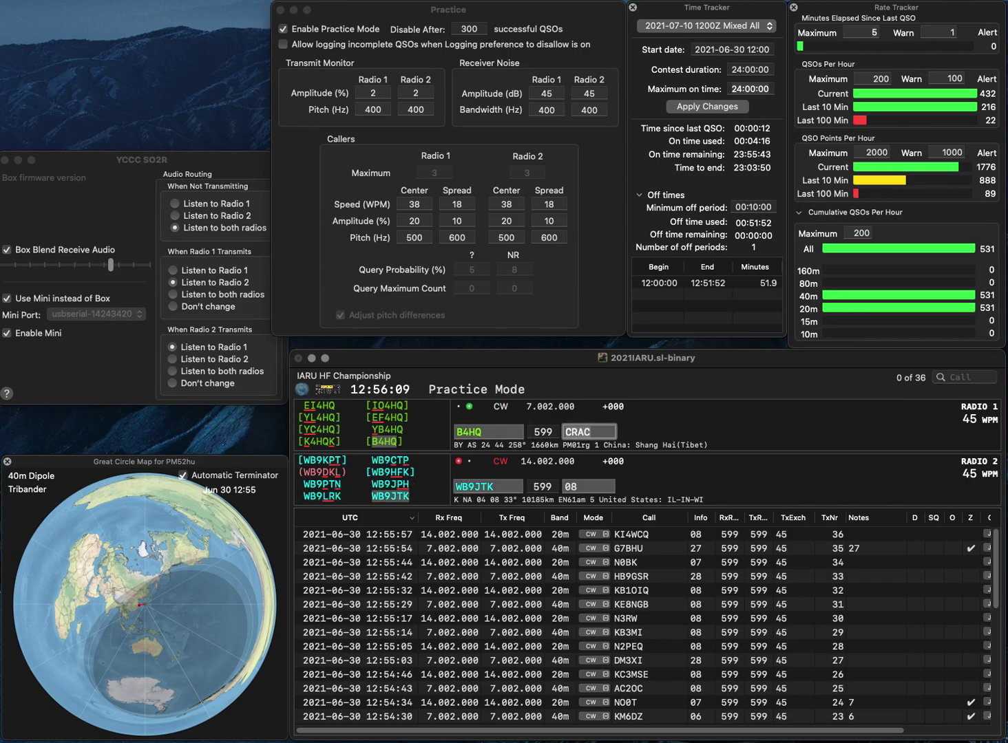
pyautogui.press('Return')
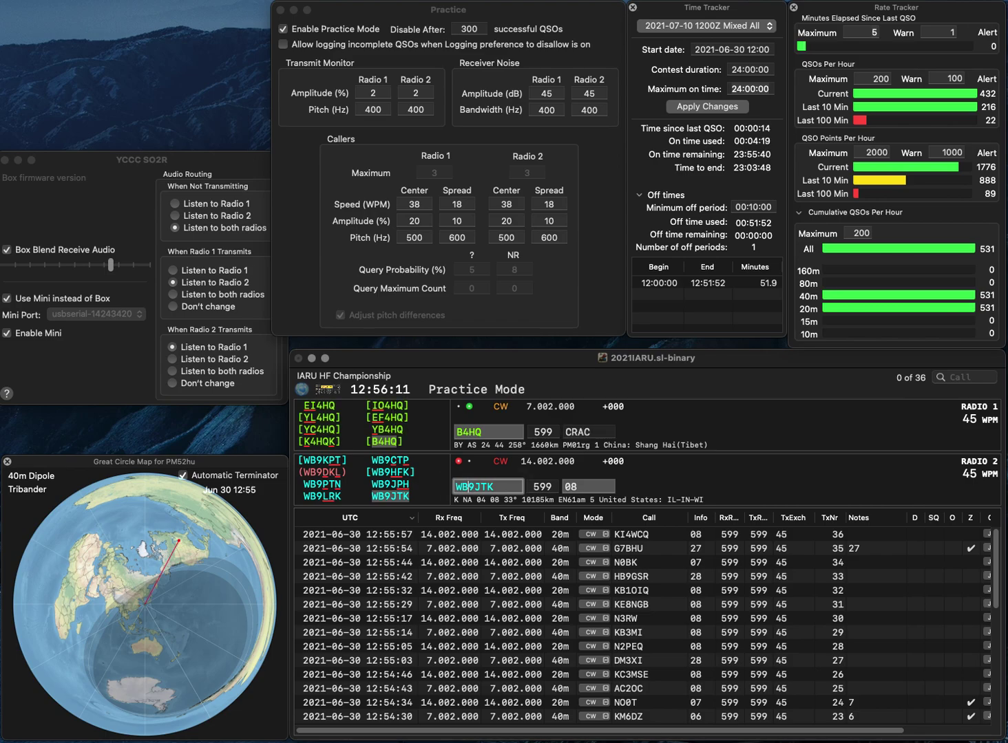
pyautogui.press('Return')
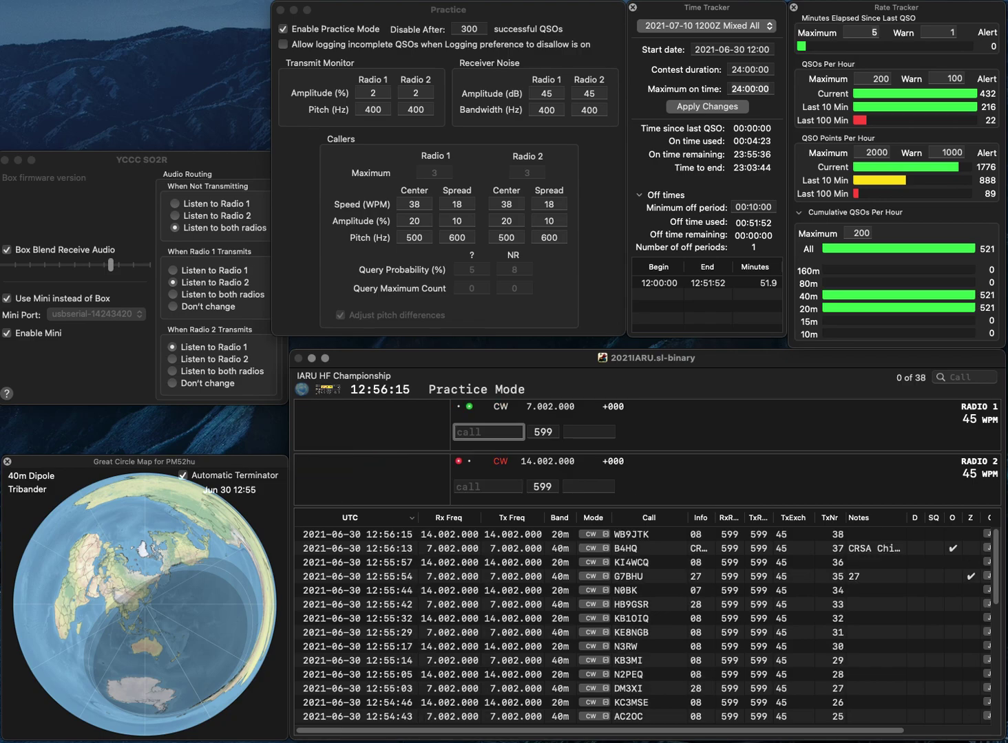
# Step: Send the partial call PA on Radio 1, answer YT0HQ on Radio 2, complete the partial as PA0KBN and log both contacts
pyautogui.press('Return')
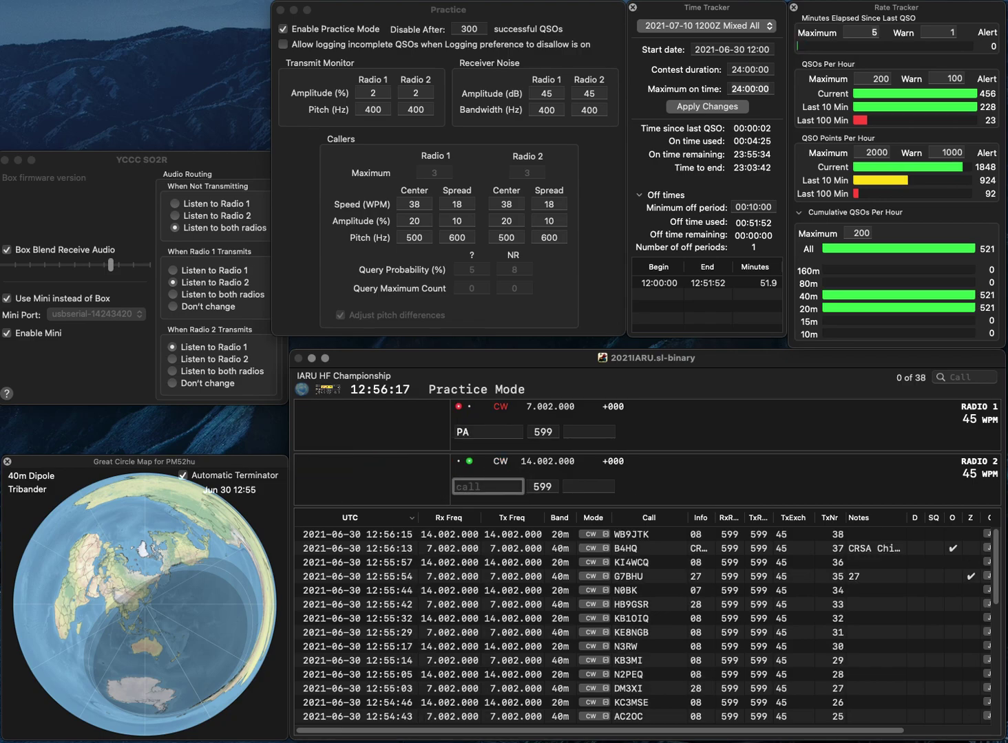
pyautogui.write('YT0HQ')
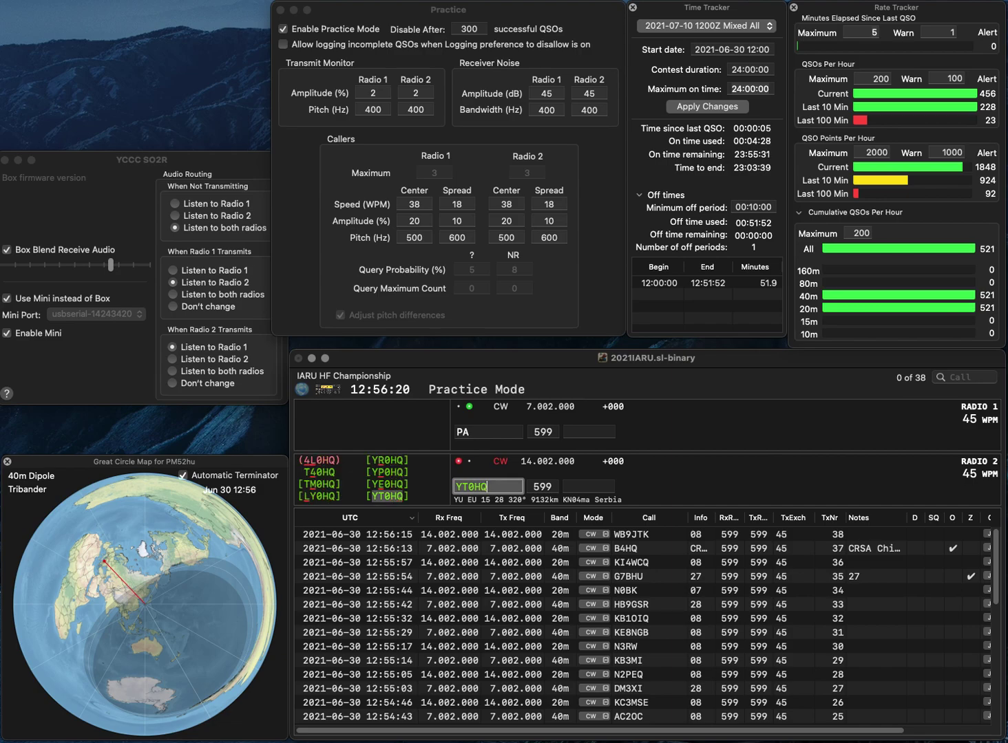
pyautogui.press('Return')
pyautogui.write('PA0KBN')
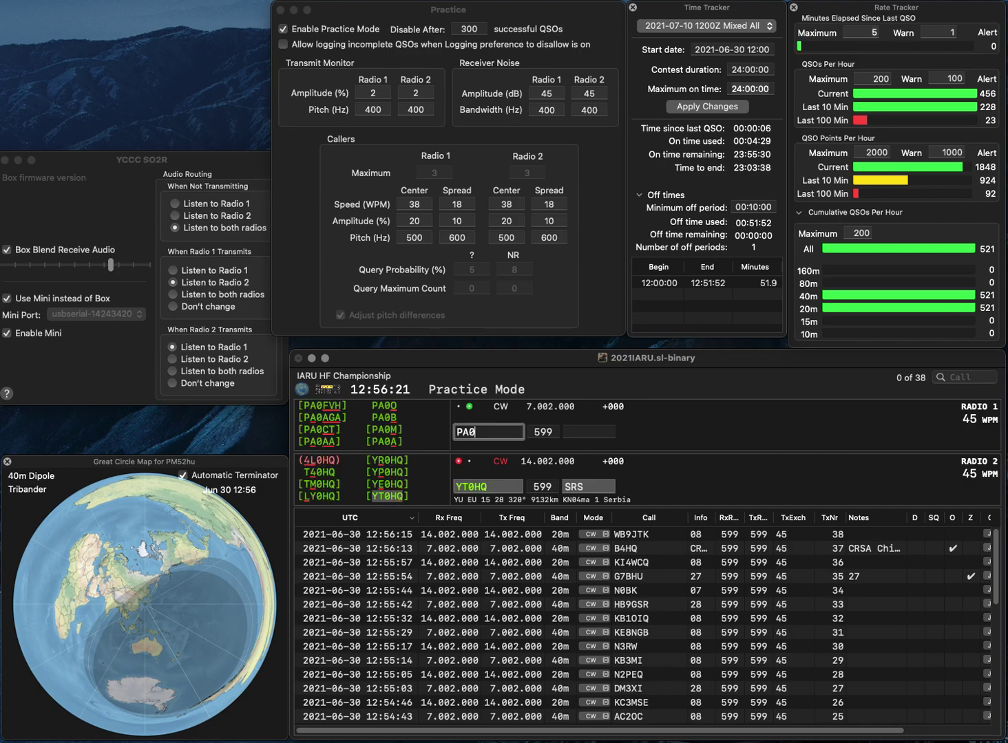
pyautogui.press('space')
pyautogui.press('Return')
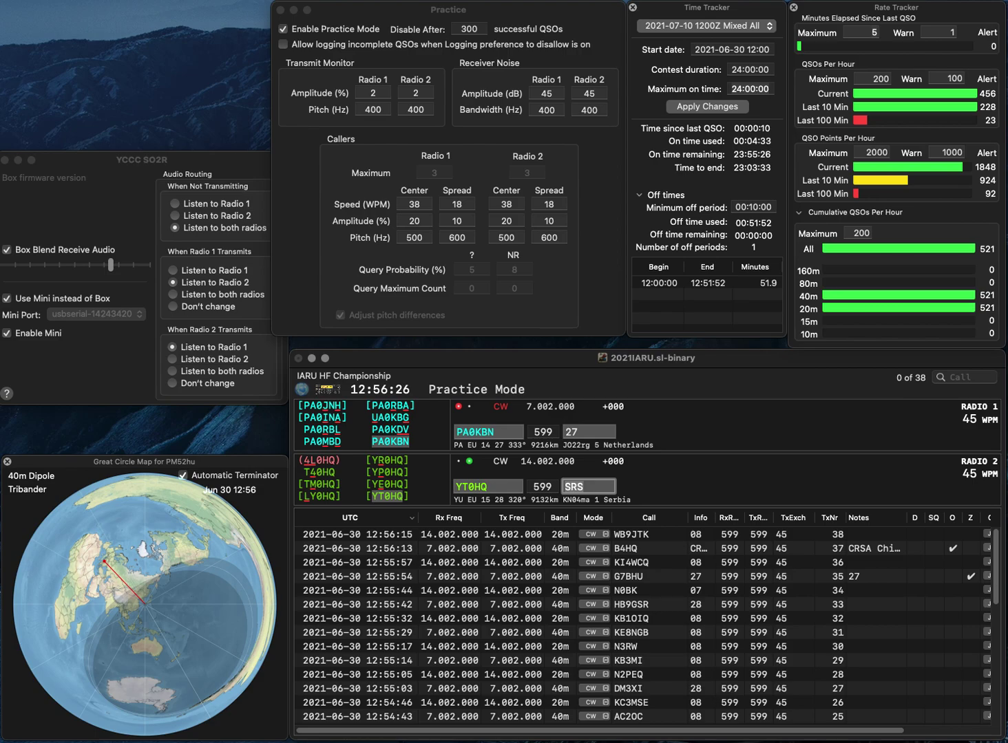
pyautogui.press('Return')
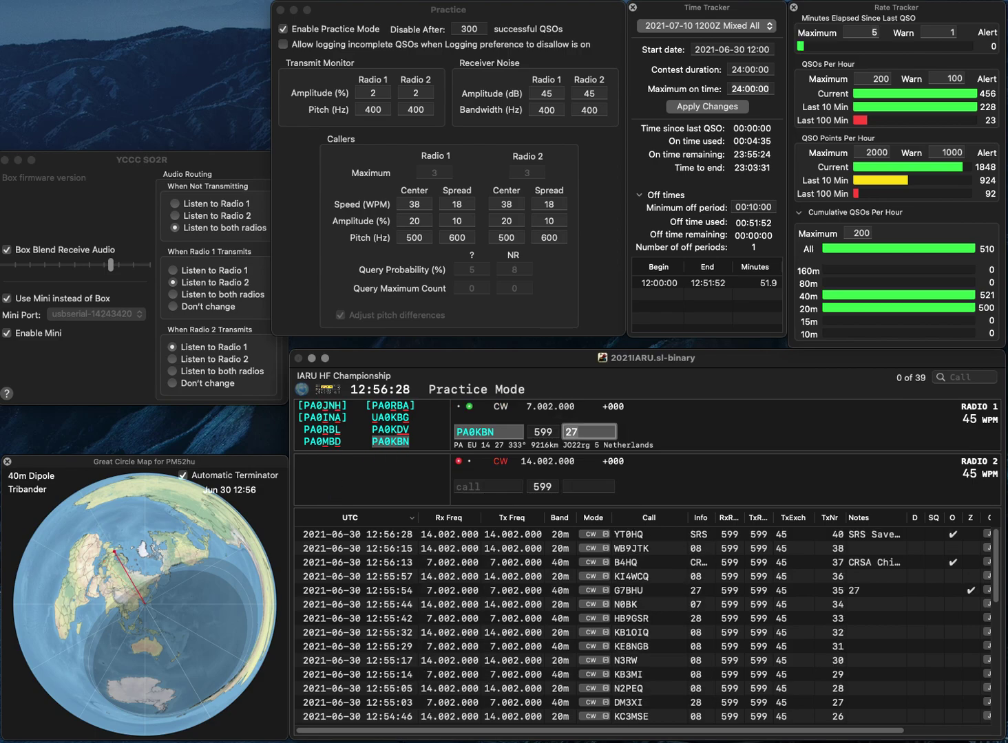
pyautogui.press('Return')
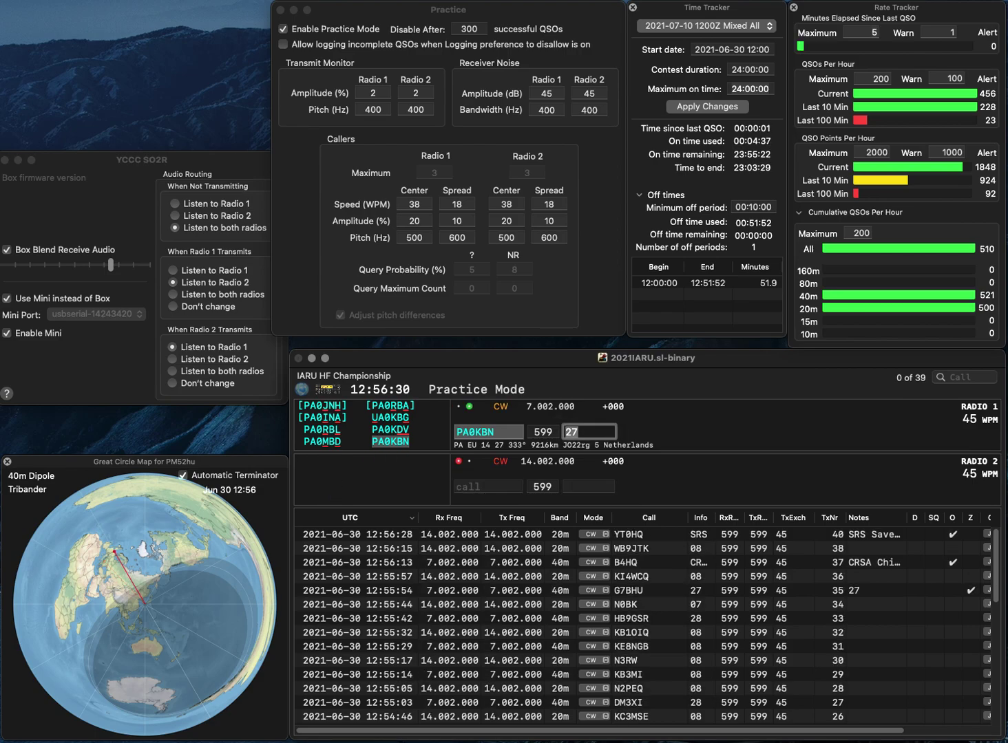
pyautogui.write('BD1')
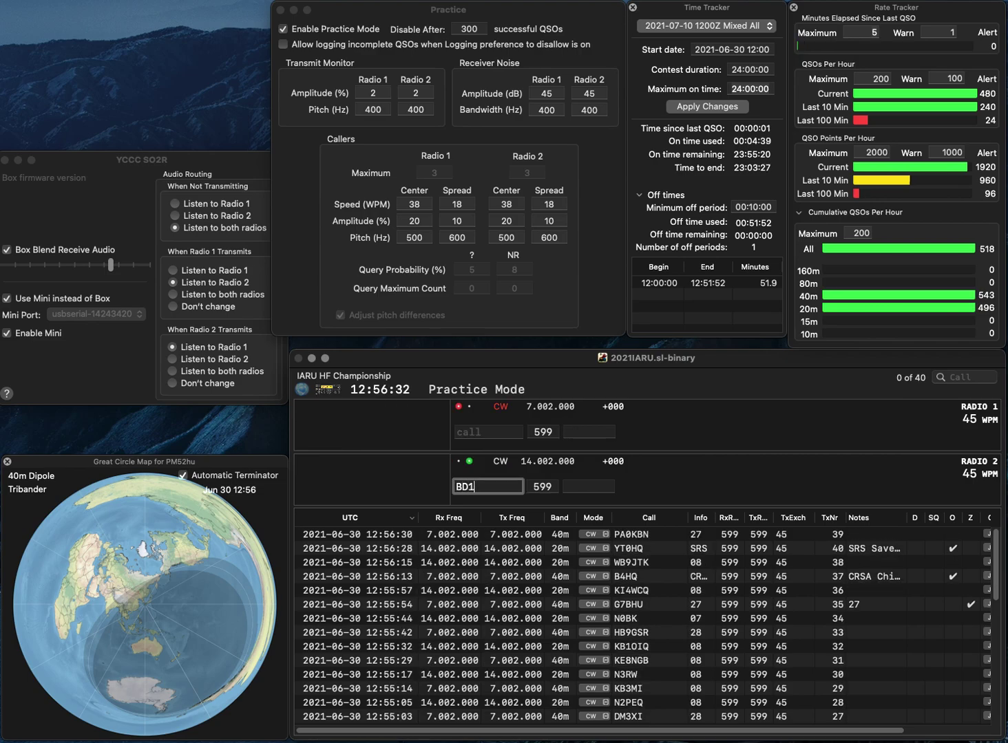
pyautogui.write('RX')
pyautogui.press('Return')
pyautogui.write('3DDF')
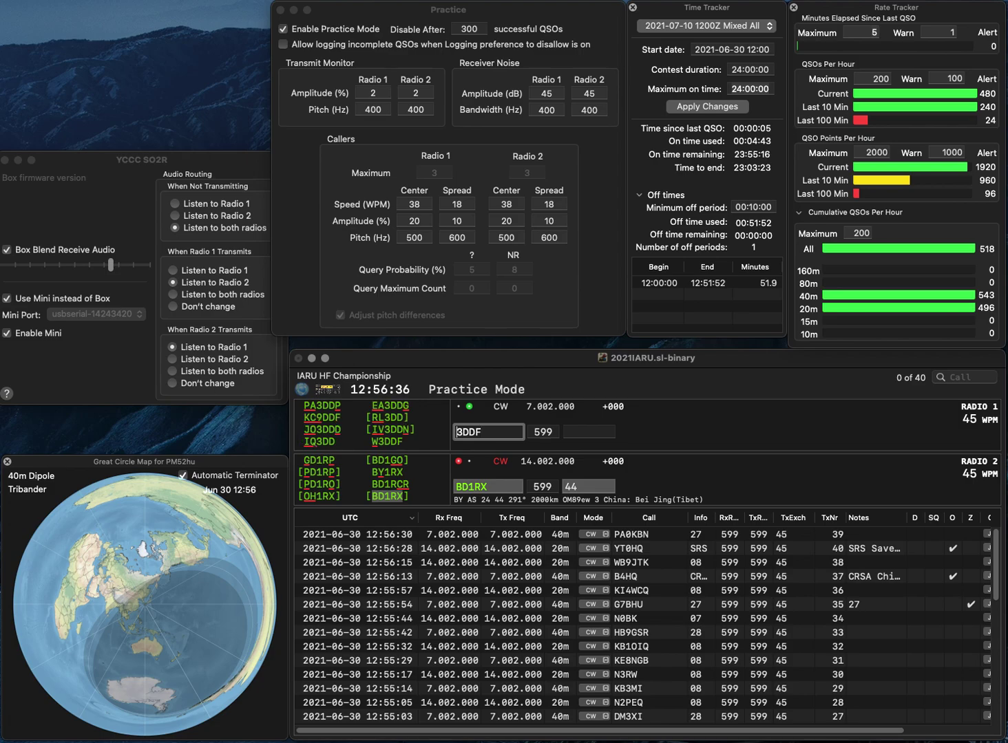
pyautogui.press('Return')
pyautogui.press('Return')
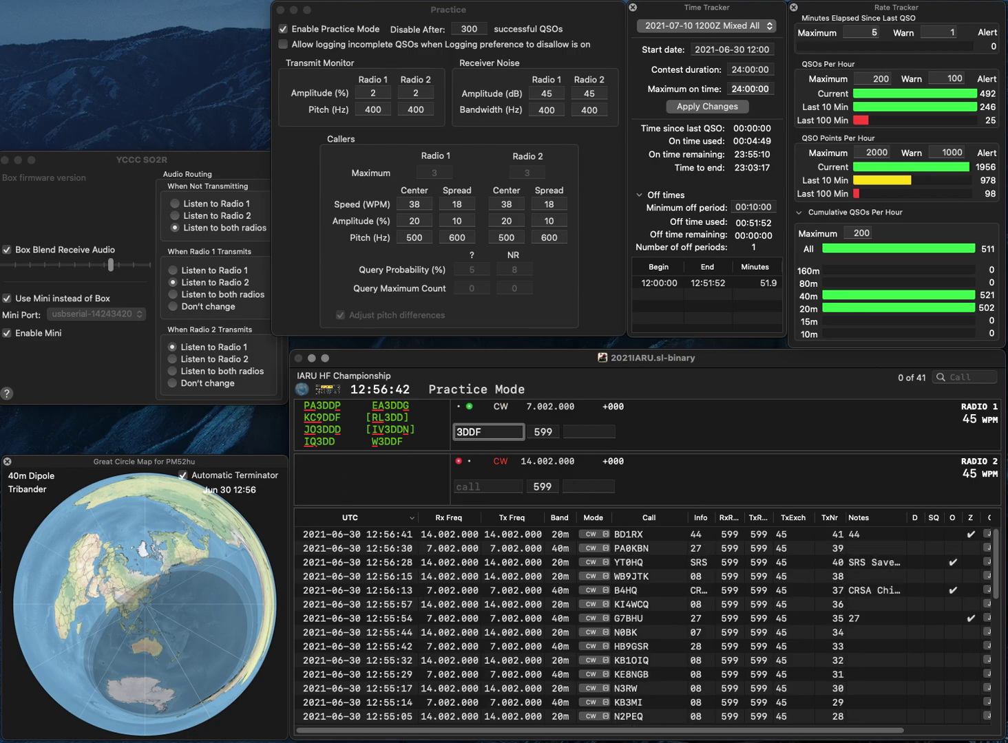
pyautogui.write('KC')
pyautogui.press('Delete')
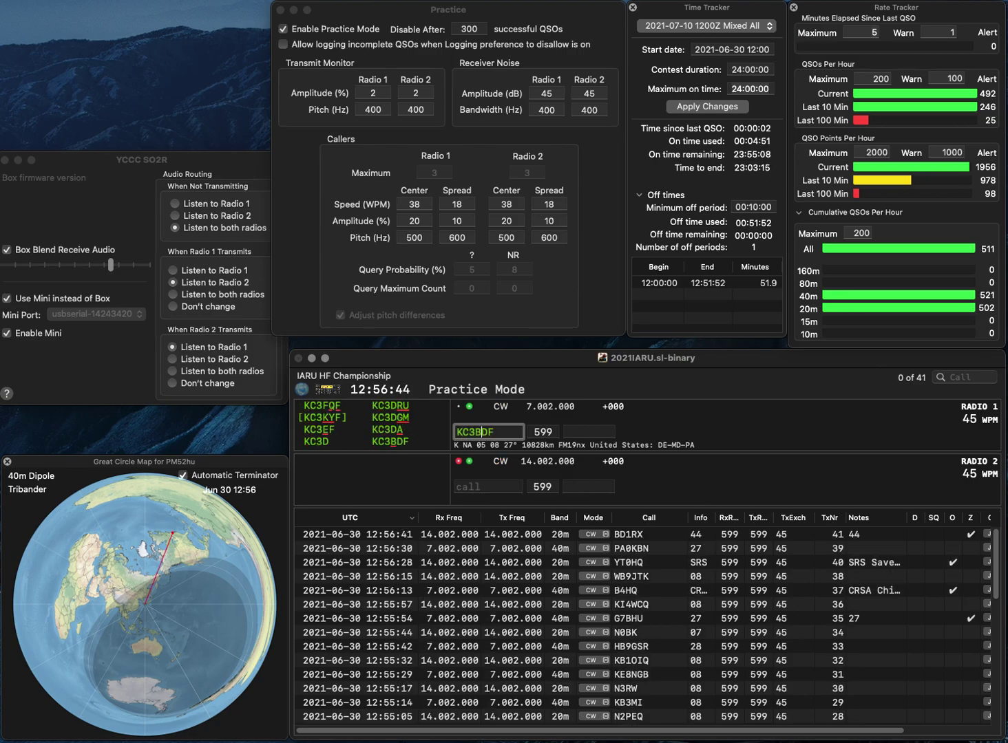
pyautogui.write('B')
pyautogui.press('space')
pyautogui.press('Return')
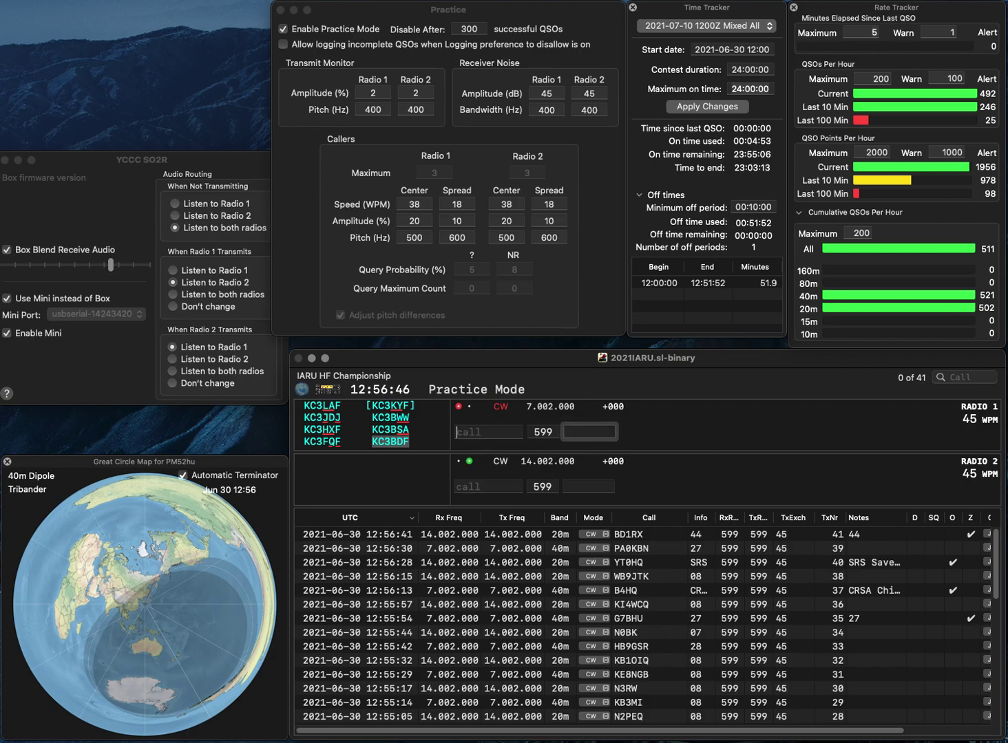
pyautogui.write('D3')
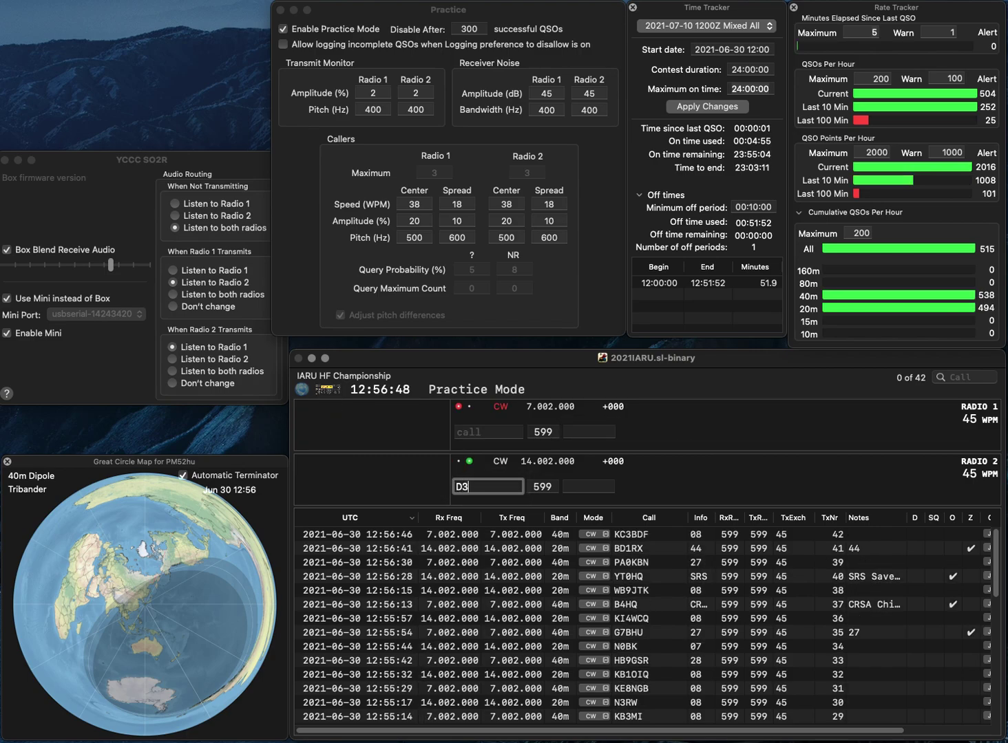
pyautogui.write('MX')
pyautogui.write('L')
pyautogui.press('Return')
pyautogui.write('8J')
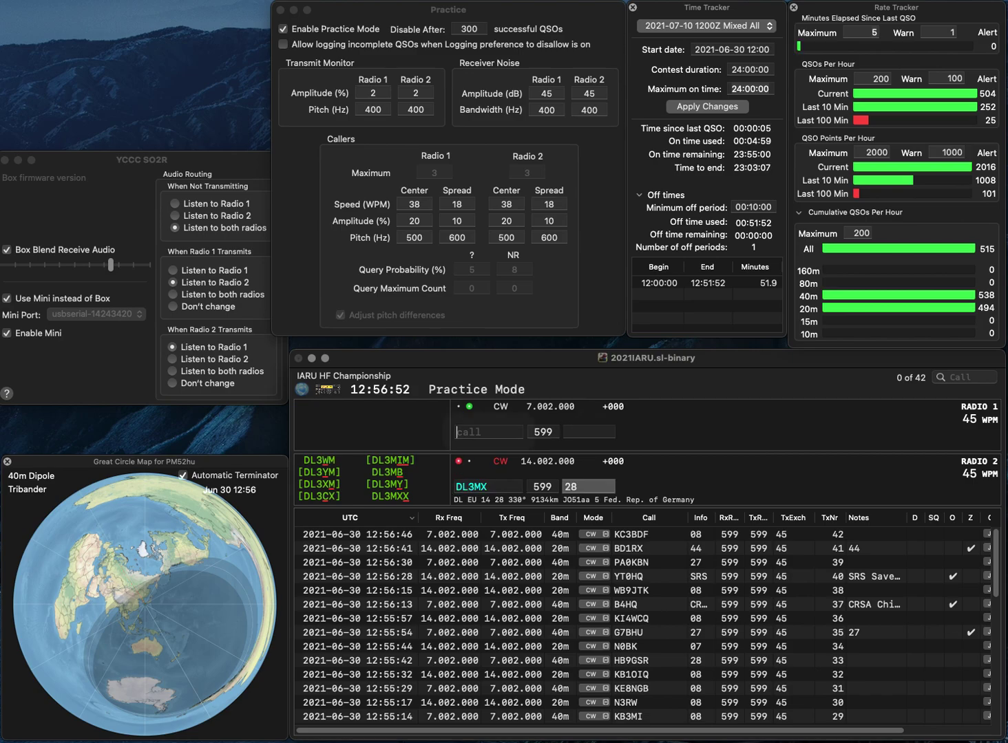
pyautogui.write('WZ8J')
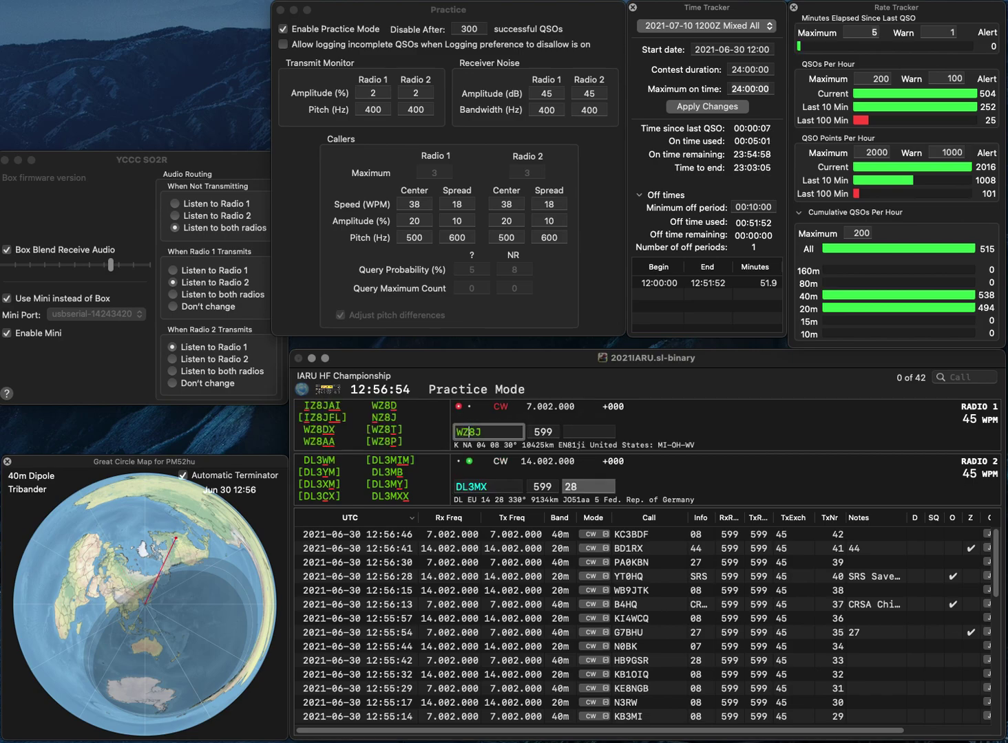
pyautogui.press('Return')
pyautogui.press('BackSpace')
pyautogui.write('M')
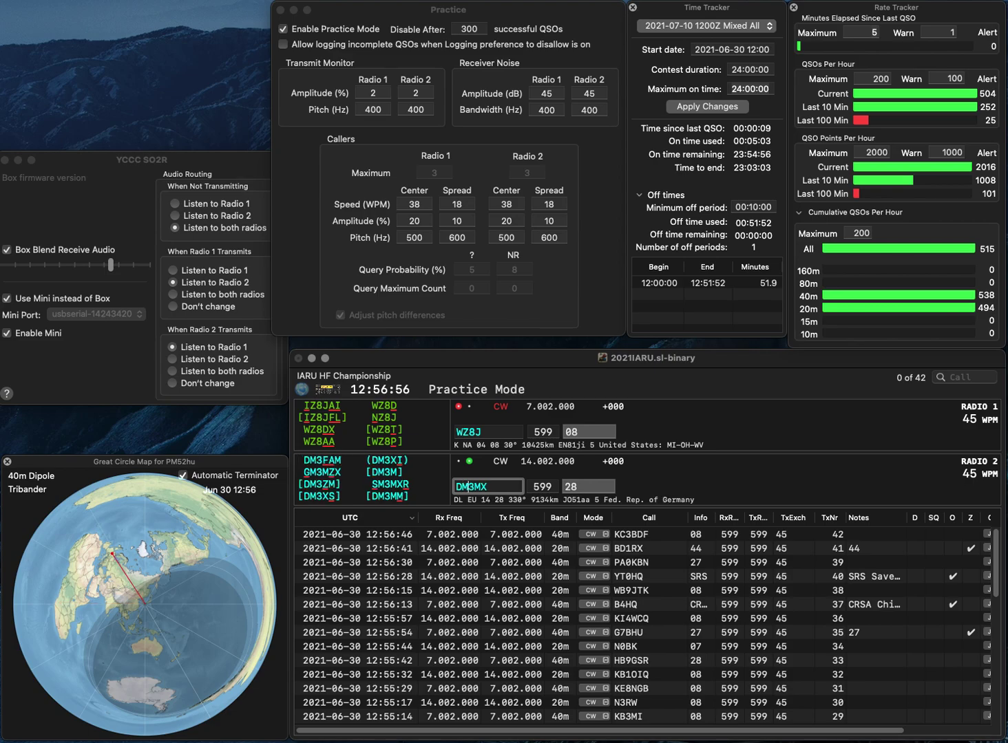
pyautogui.write('2')
pyautogui.press('Delete')
pyautogui.press('Return')
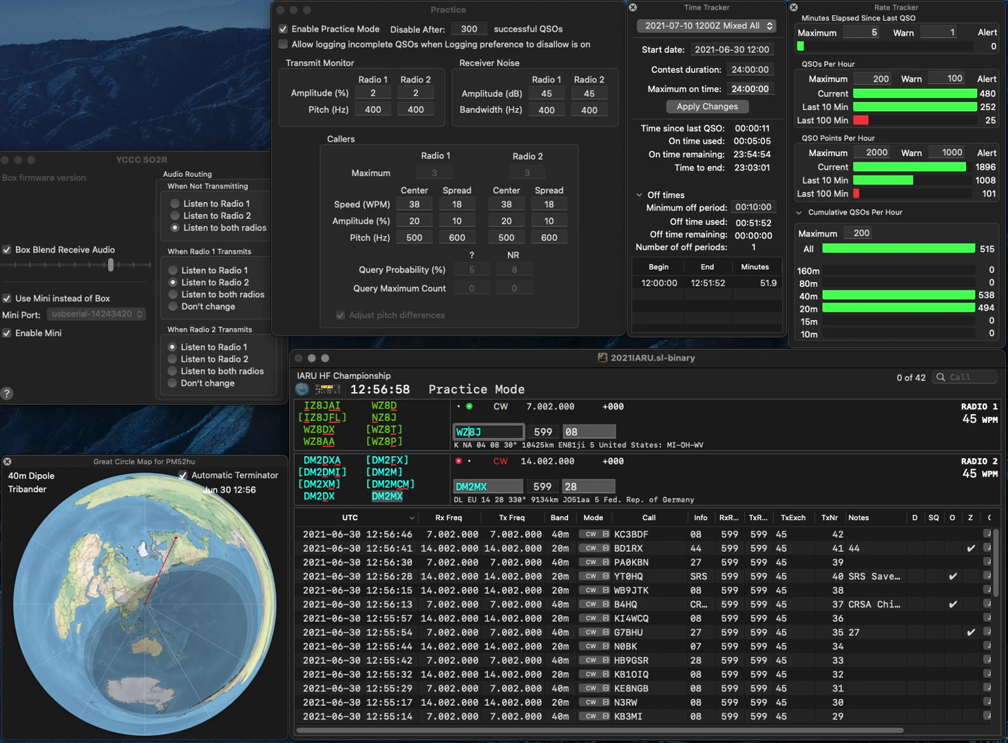
pyautogui.press('BackSpace')
pyautogui.write('F')
pyautogui.press('Return')
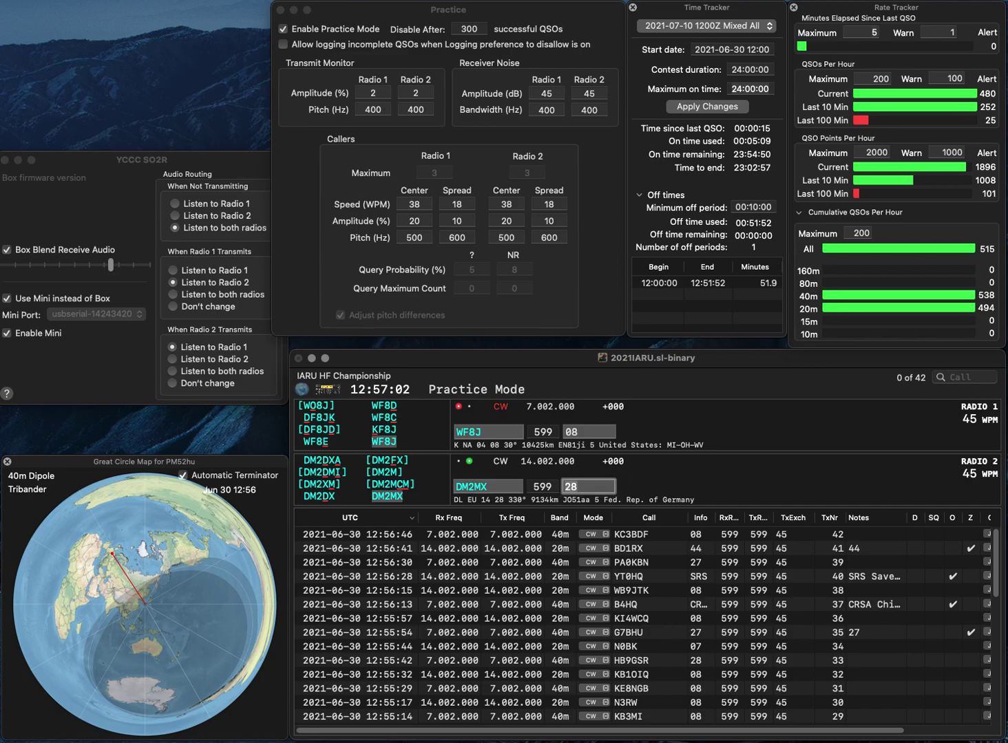
pyautogui.press('Return')
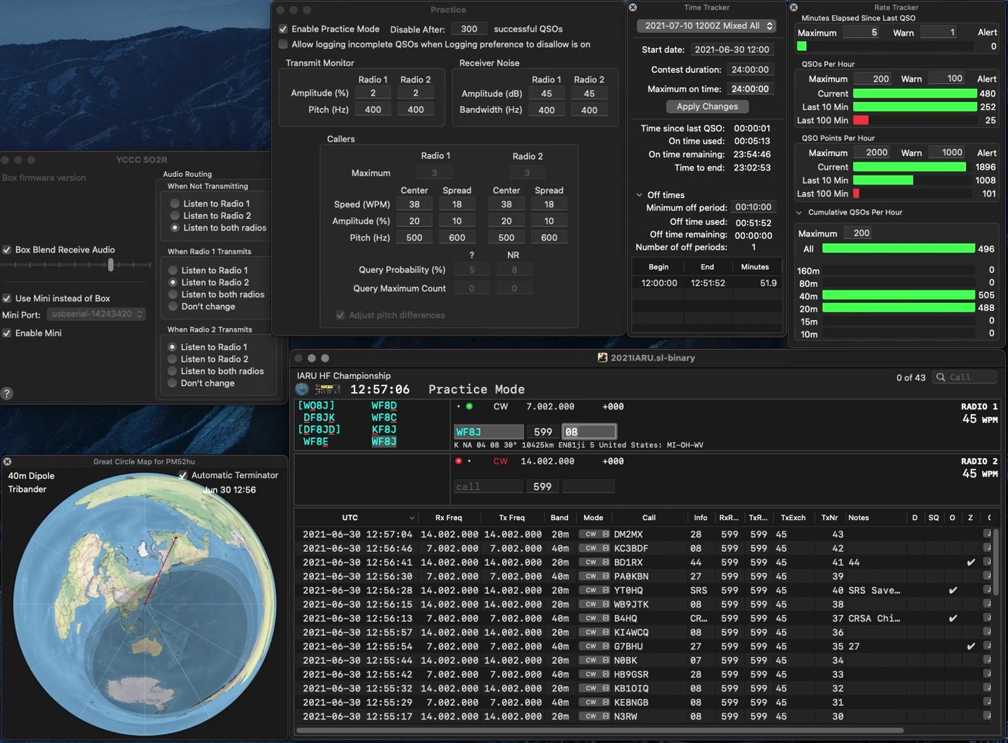
pyautogui.press('Return')
# Step: Work VY0RAC on Radio 2 and PH1V on Radio 1, send both exchanges and log the two contacts
pyautogui.write('VY0RAC')
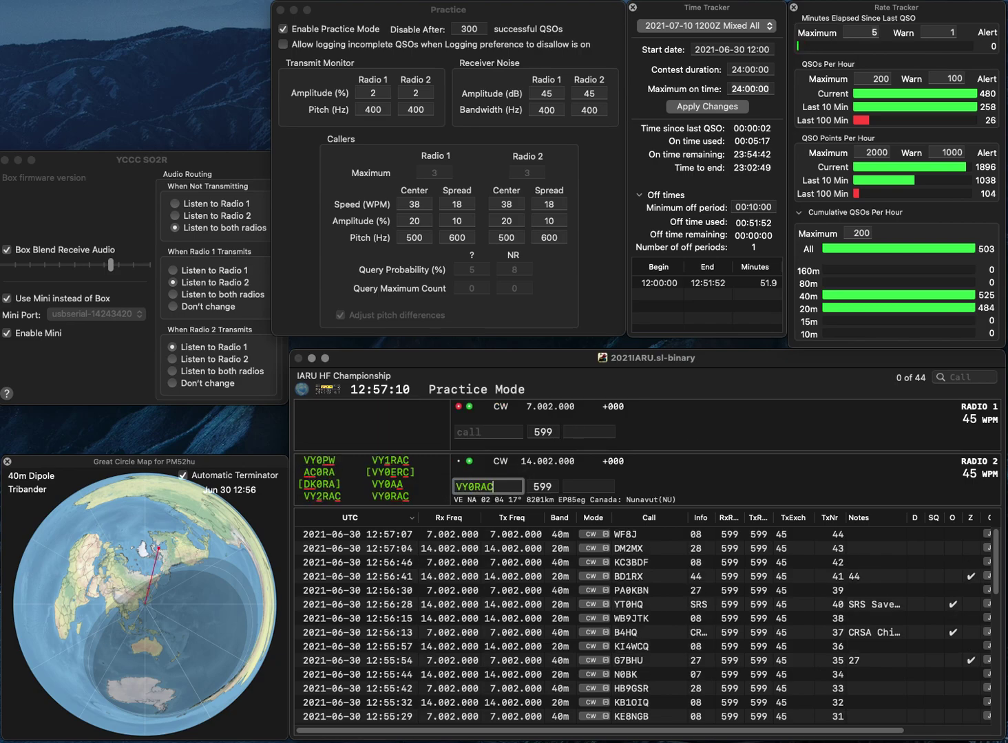
pyautogui.press('Return')
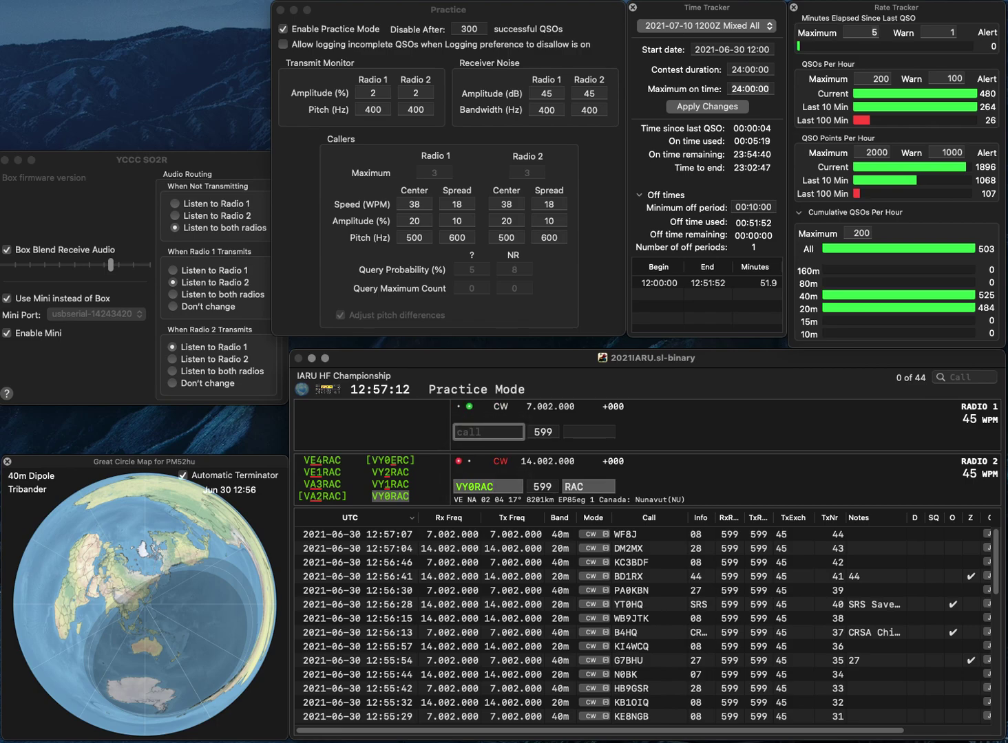
pyautogui.write('PH1')
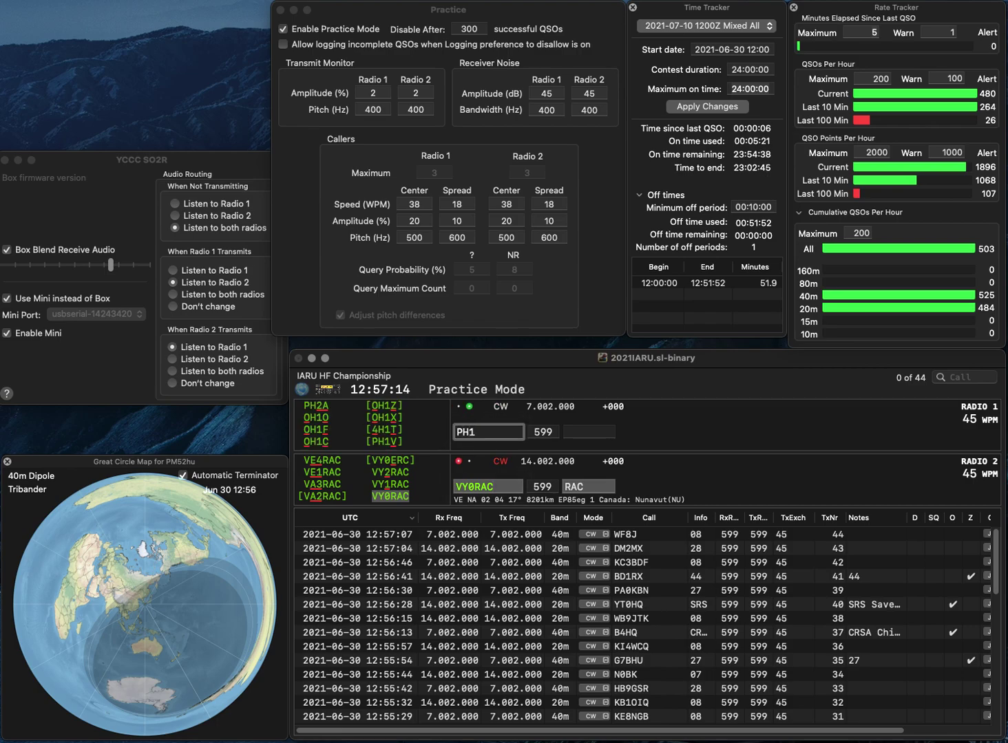
pyautogui.write('V')
pyautogui.press('Return')
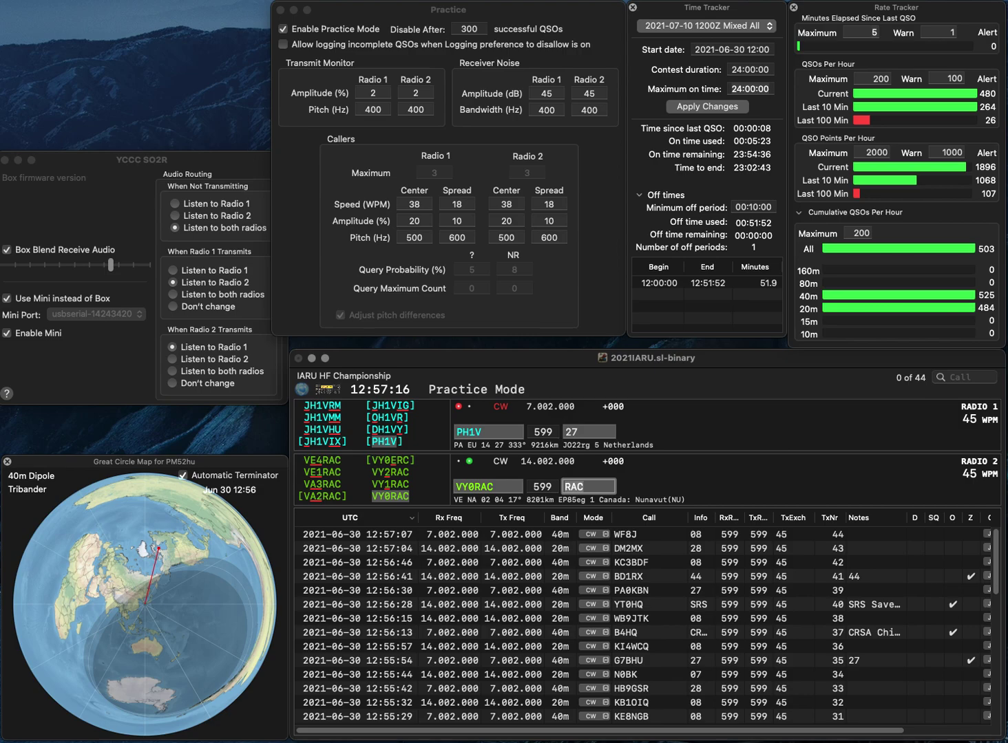
pyautogui.press('Return')
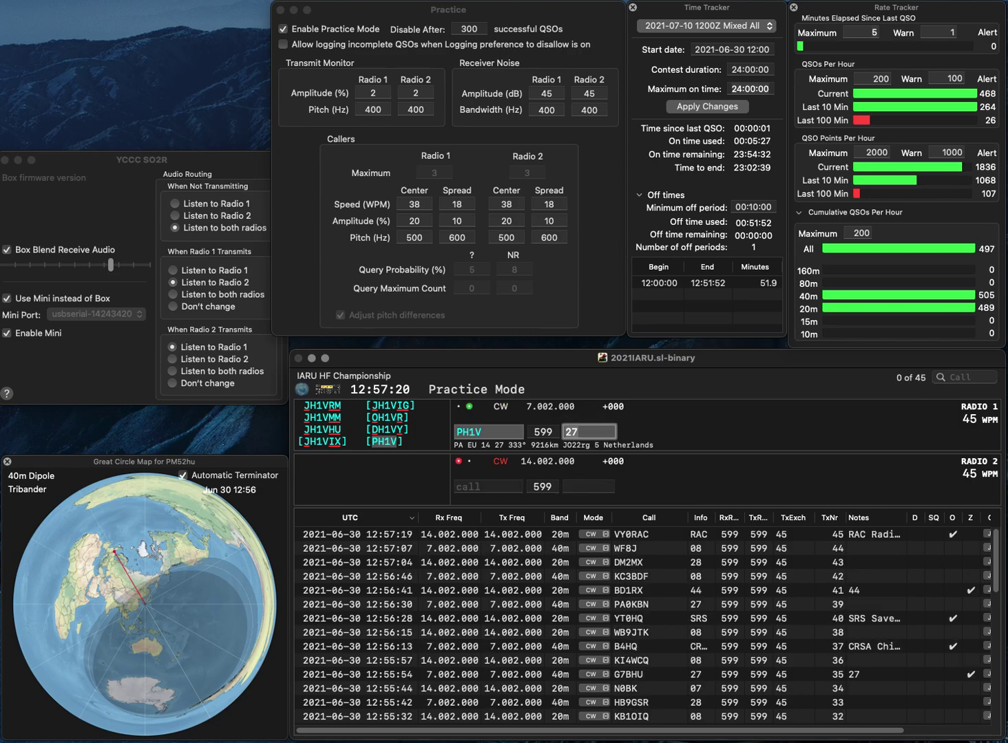
pyautogui.press('Return')
pyautogui.write('OK7WW')
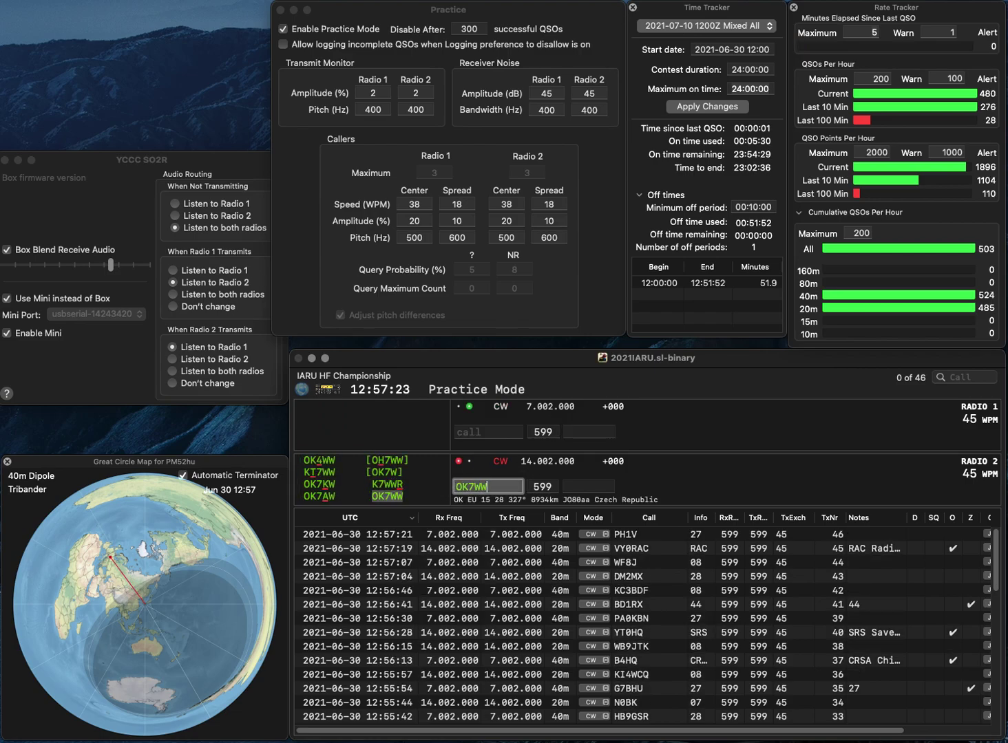
pyautogui.press('Return')
pyautogui.write('4H')
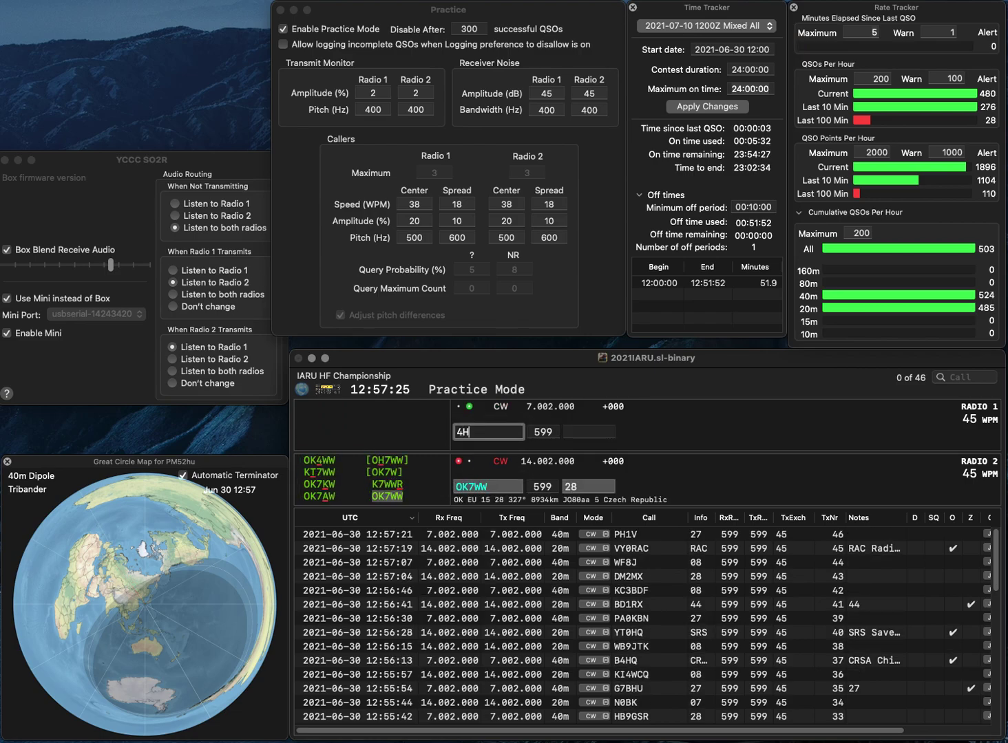
pyautogui.write('Q')
pyautogui.write('B')
pyautogui.press('Return')
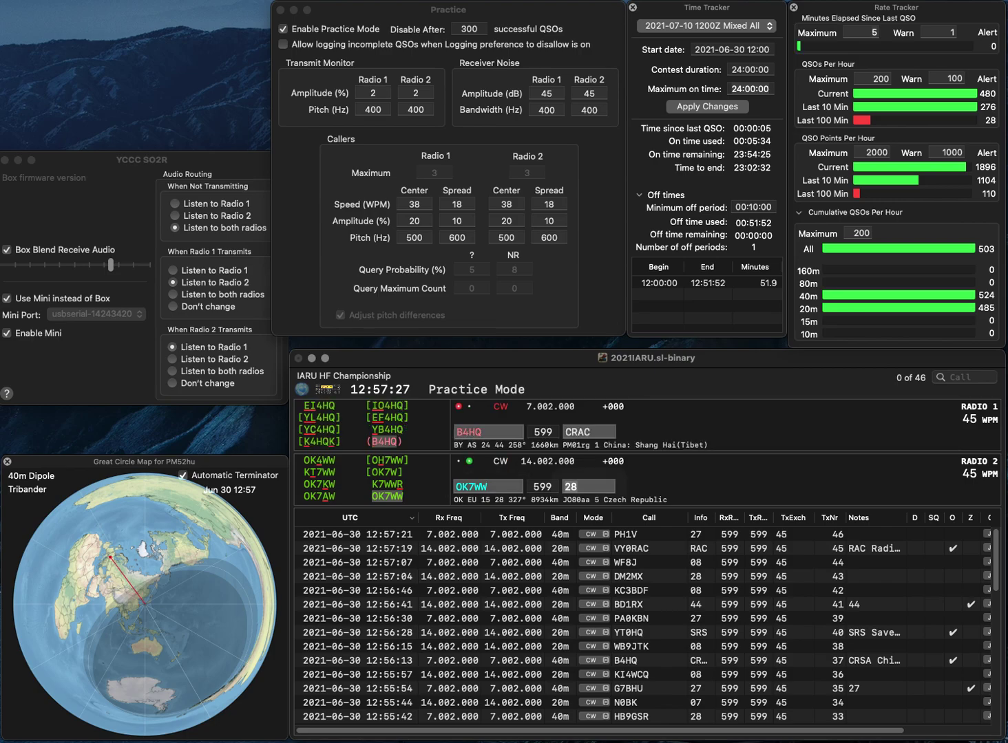
pyautogui.press('Return')
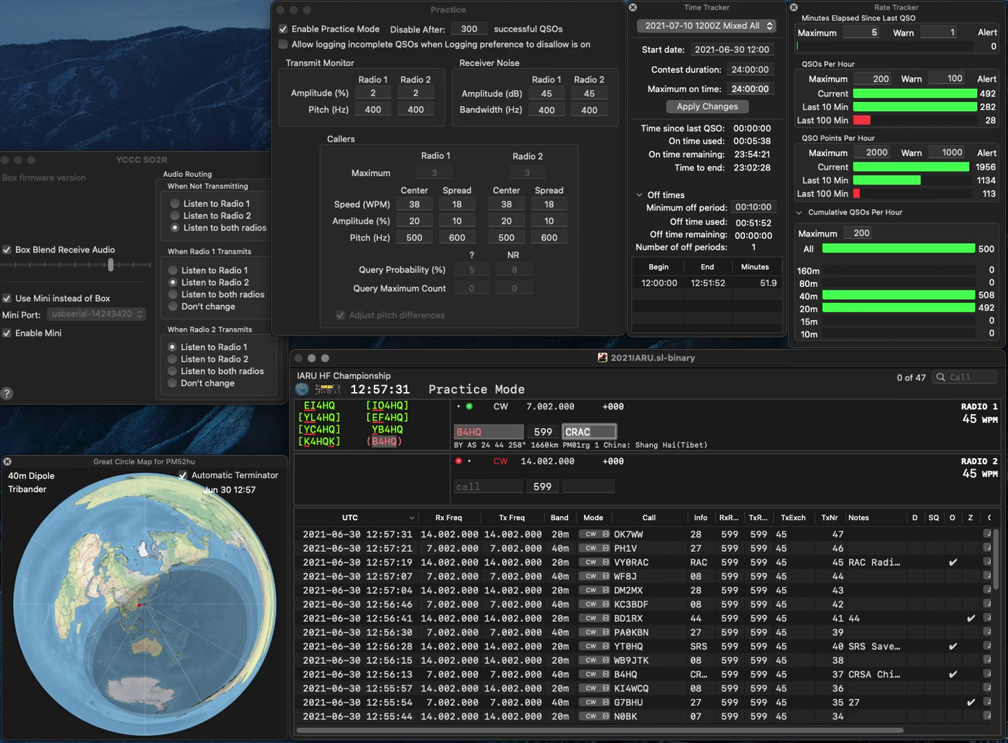
pyautogui.press('Return')
# Step: Answer RP76BER on Radio 2 and SM7EHU on Radio 1 with the contest exchange
pyautogui.write('RP76BER')
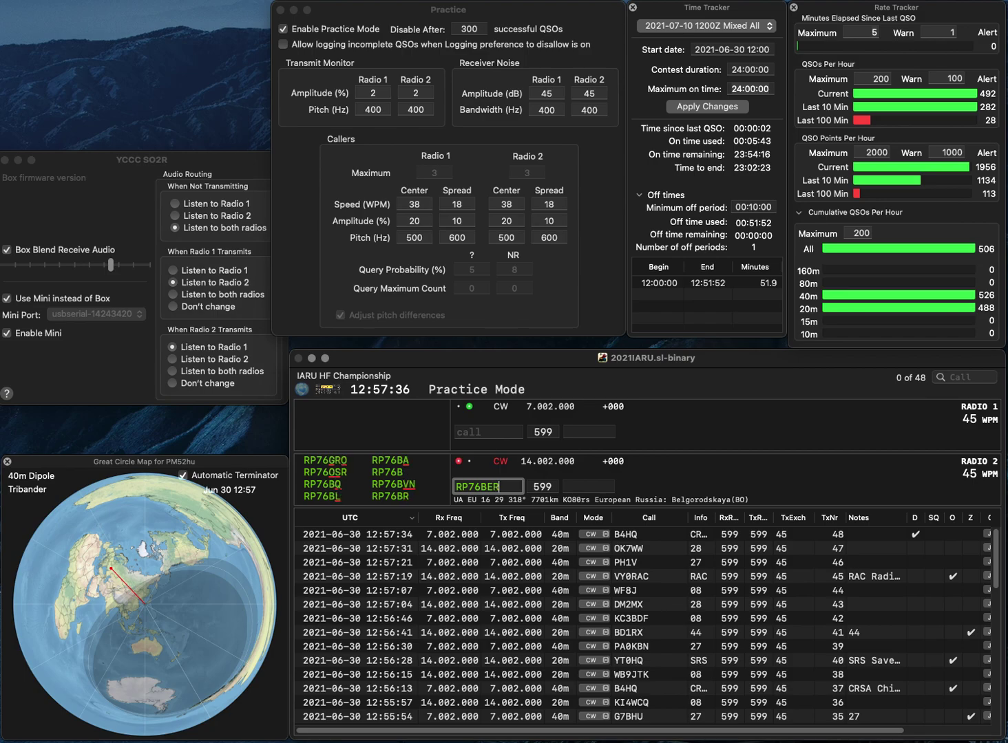
pyautogui.press('Return')
pyautogui.write('7E')
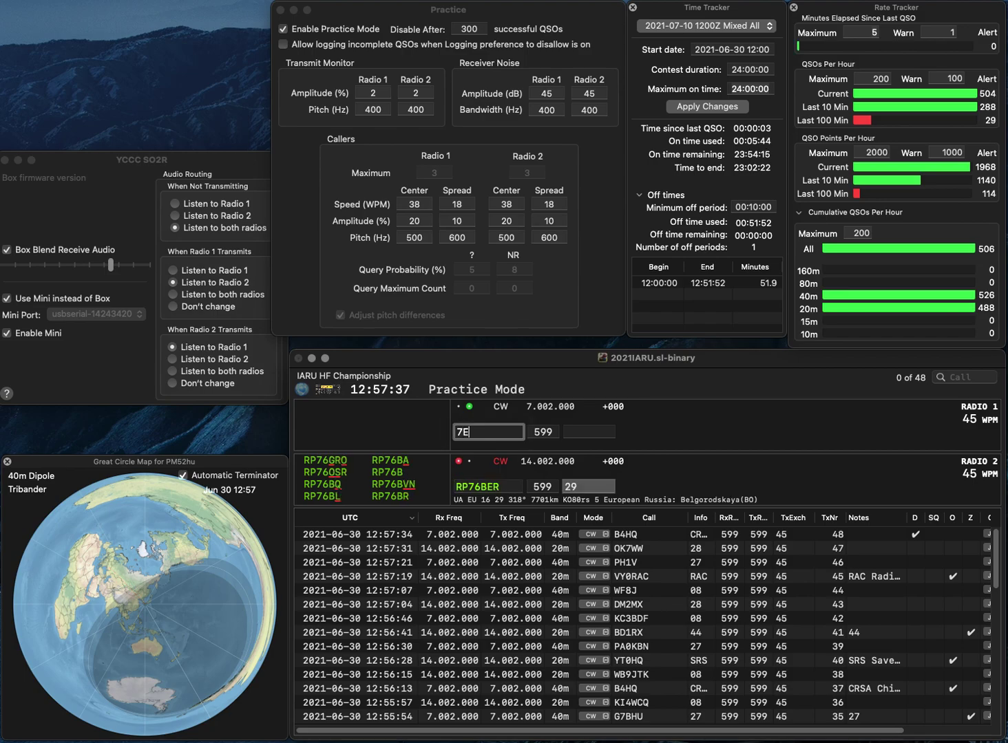
pyautogui.write('HU')
pyautogui.press('Home')
pyautogui.write('SM')
pyautogui.press('Return')
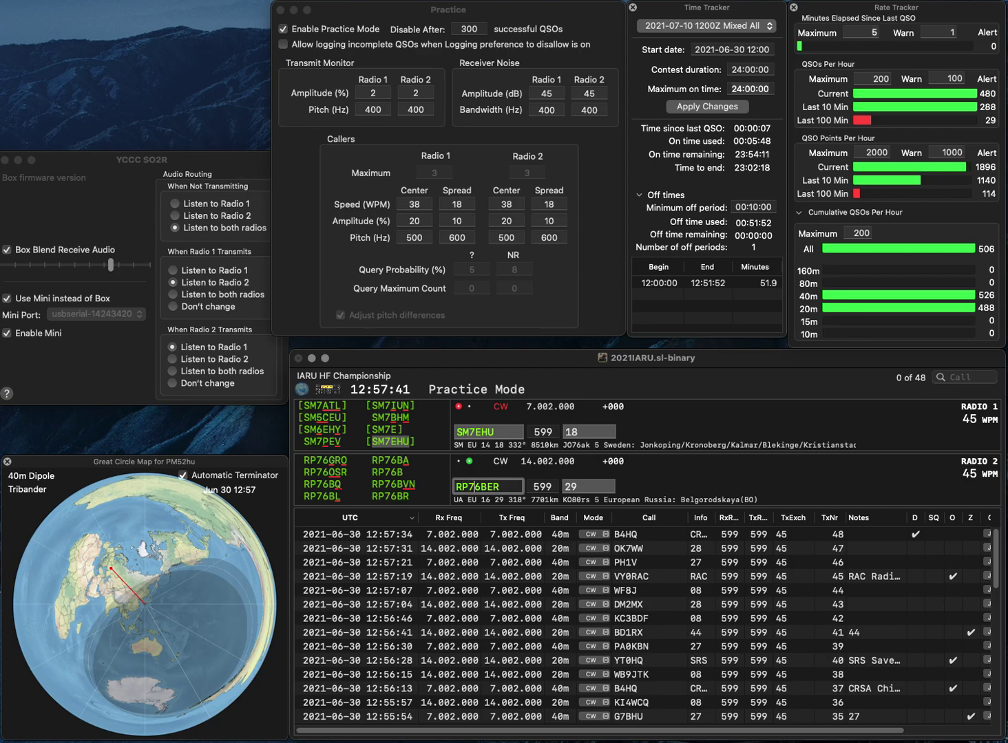
pyautogui.press('BackSpace')
pyautogui.press('Right')
pyautogui.press('Right')
pyautogui.press('BackSpace')
pyautogui.write('L')
pyautogui.press('Return')
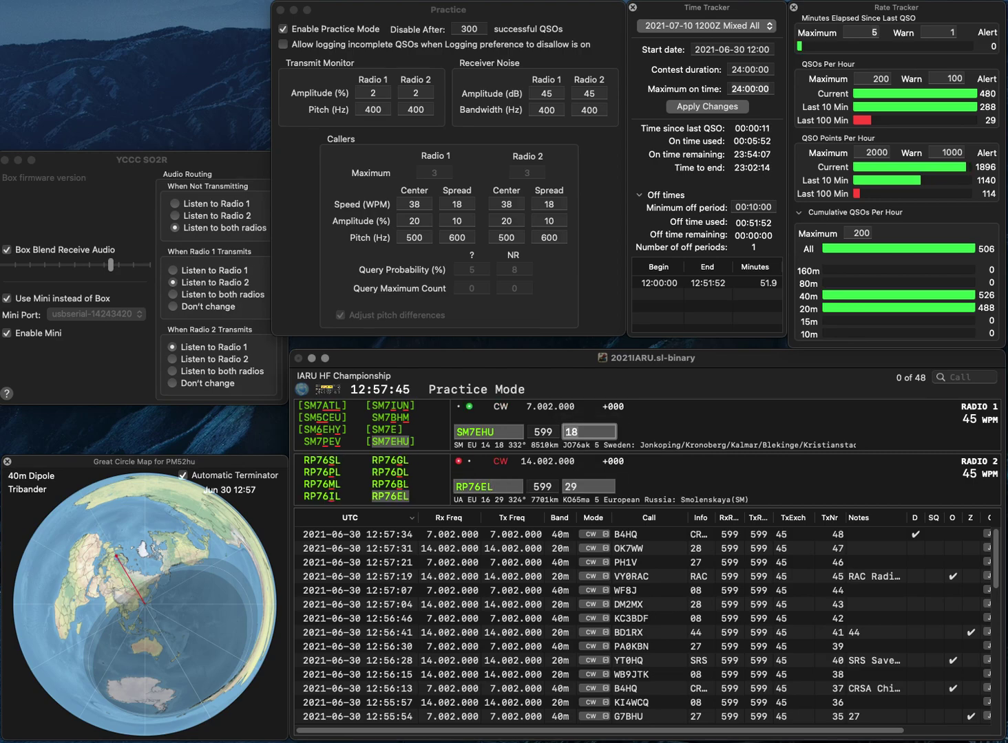
pyautogui.press('Return')
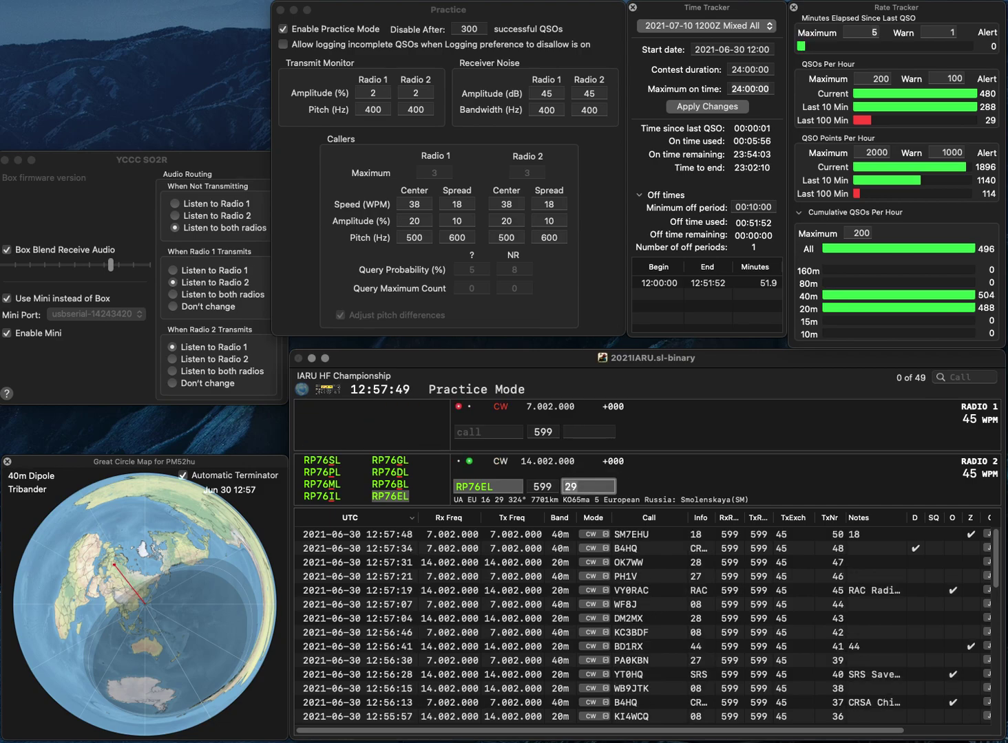
pyautogui.press('Return')
# Step: Enter the caller on Radio 1 as SP0HQ, correct it to HB0HQ and send the exchange
pyautogui.write('SP')
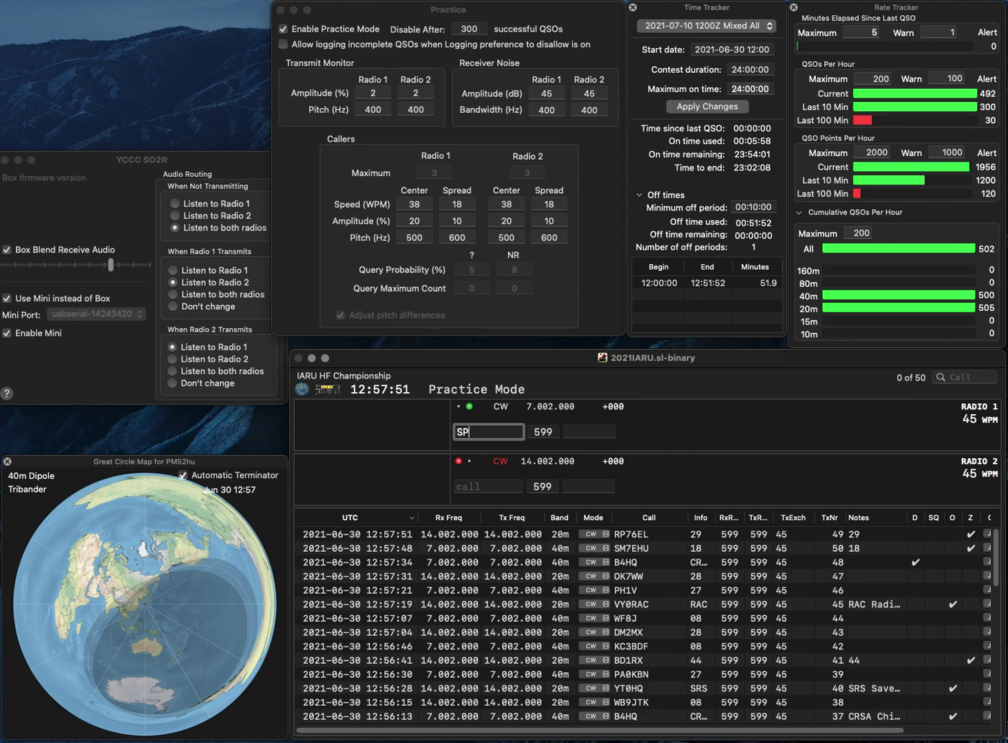
pyautogui.write('0HQ')
pyautogui.press('Left')
pyautogui.press('Left')
pyautogui.press('Left')
pyautogui.press('Left')
pyautogui.press('BackSpace')
pyautogui.write('H')
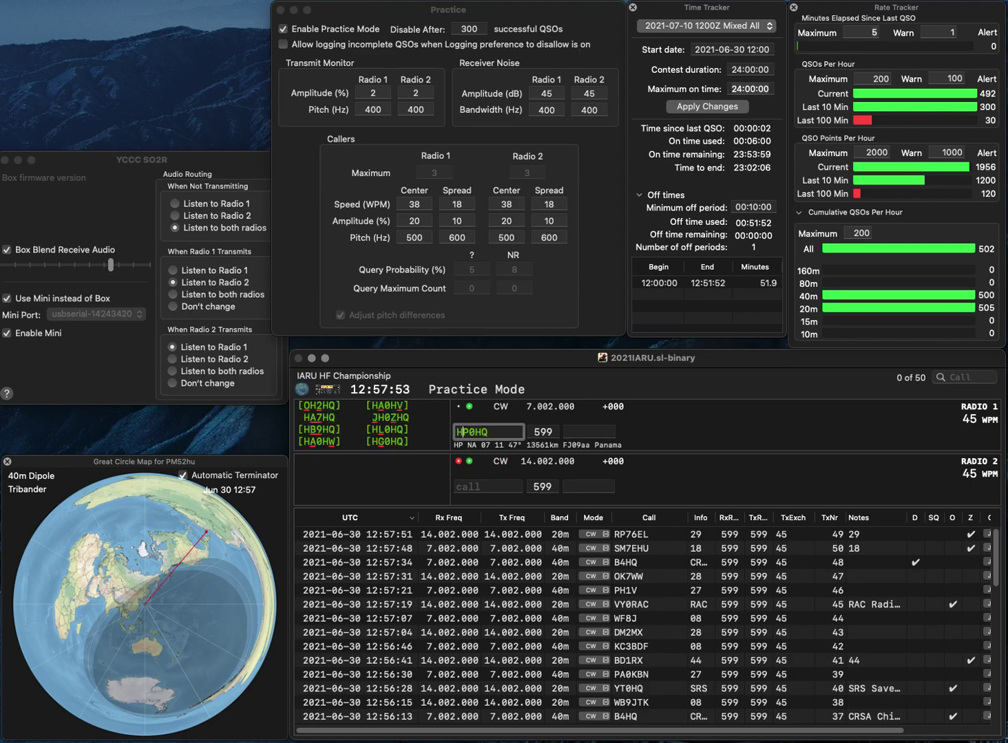
pyautogui.press('Delete')
pyautogui.write('B')
pyautogui.press('Return')
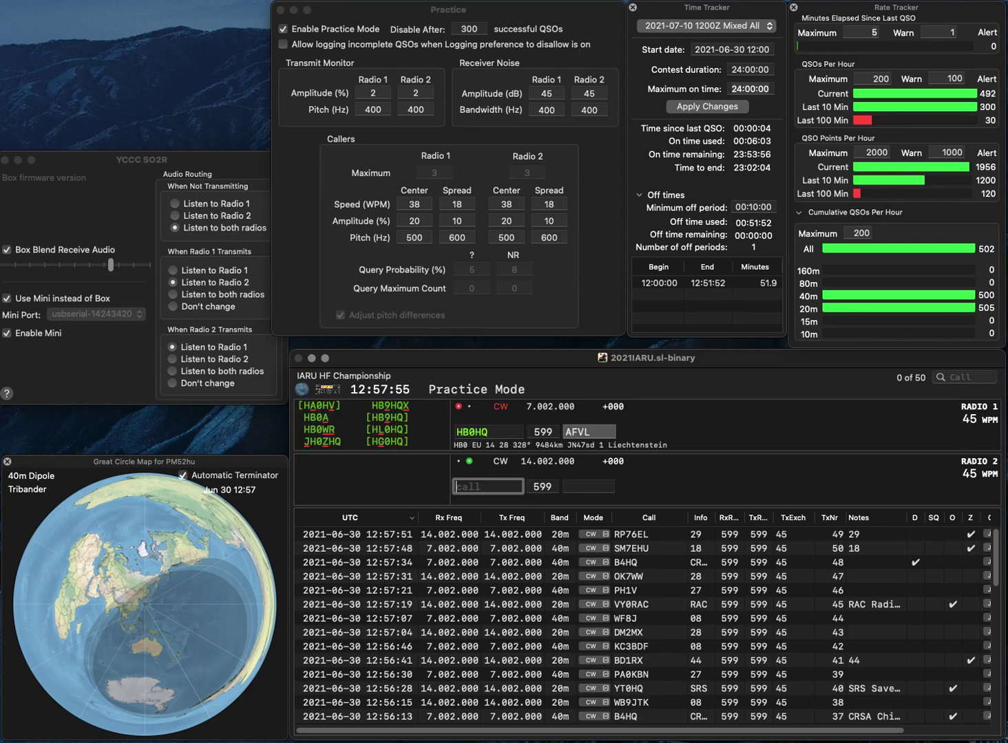
# Step: Answer VE3MT on Radio 2 with the contest exchange, and correct the Radio 1 call to HA0HQ and resend it
pyautogui.write('VE3MT')
pyautogui.press('Return')
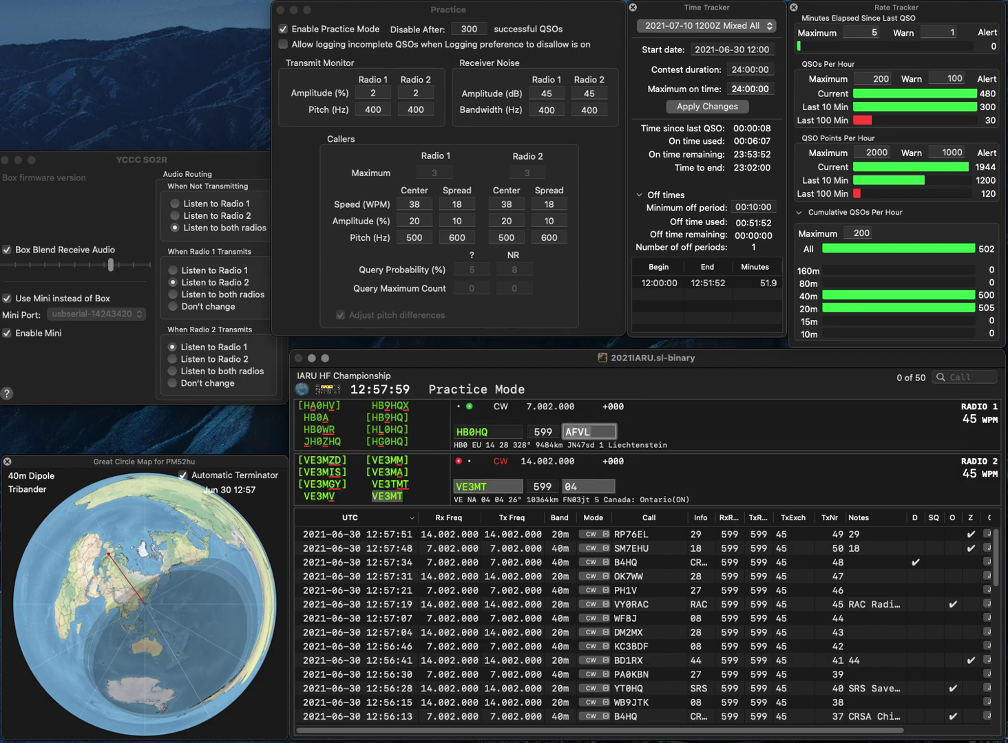
pyautogui.click(469, 432)
pyautogui.press('BackSpace')
pyautogui.write('A')
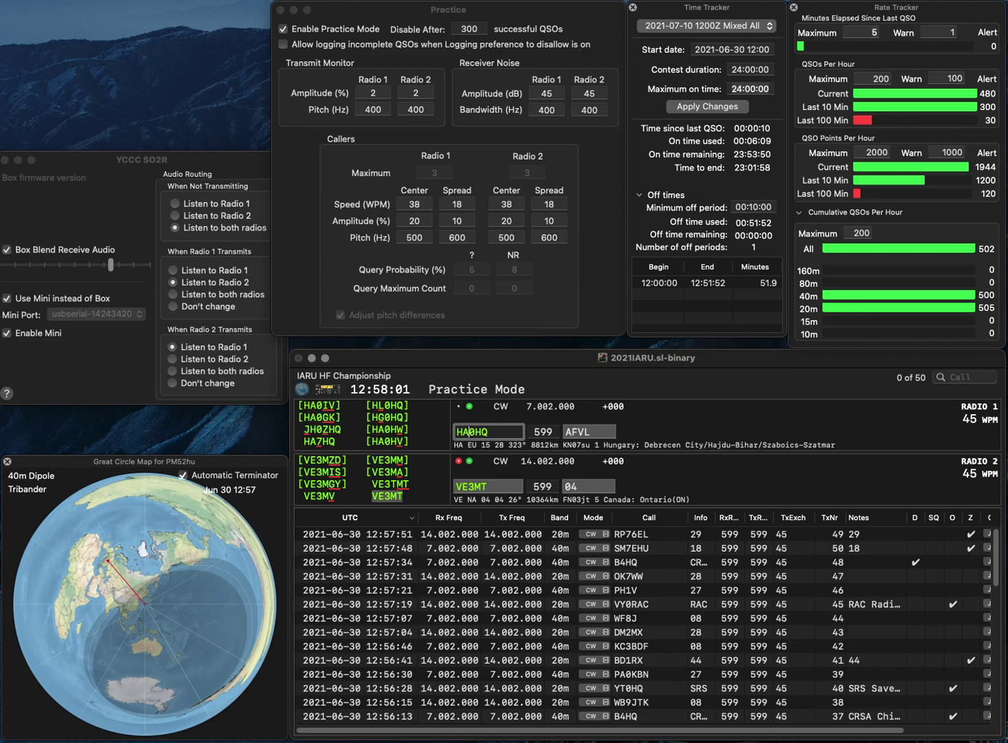
pyautogui.press('Return')
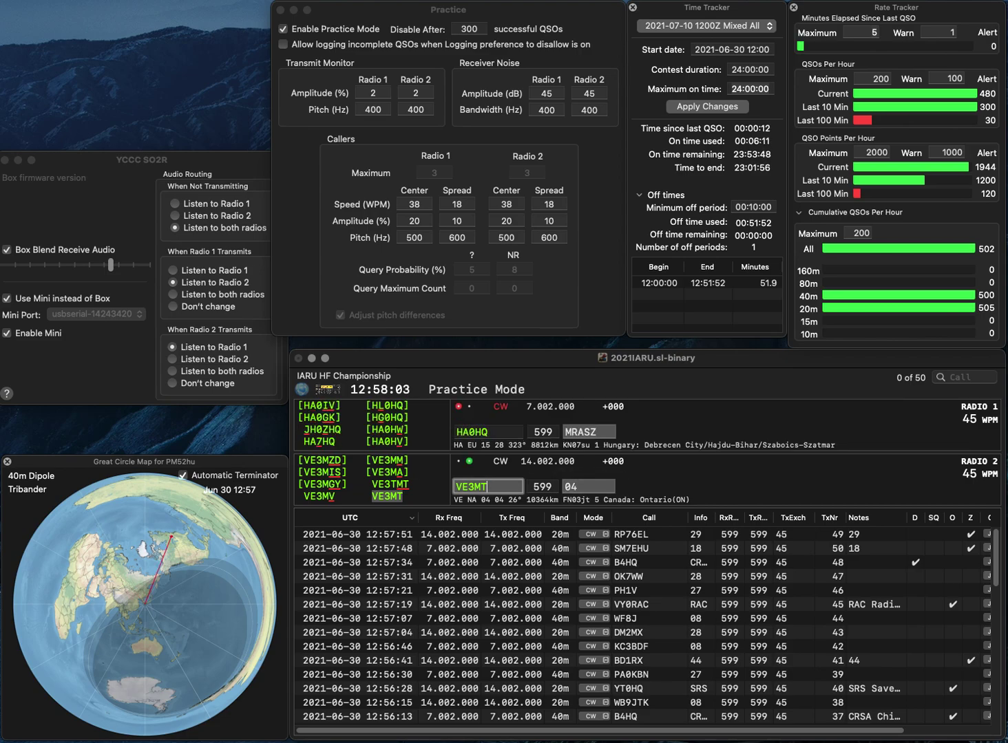
pyautogui.press('Return')
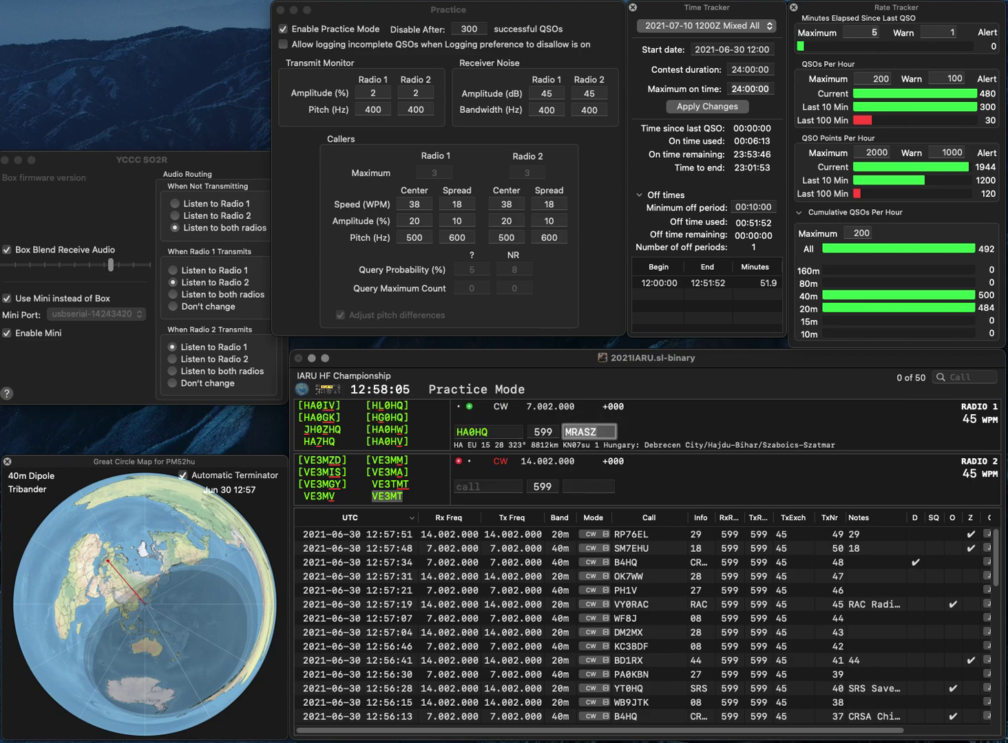
pyautogui.click(468, 432)
pyautogui.press('BackSpace')
pyautogui.write('P')
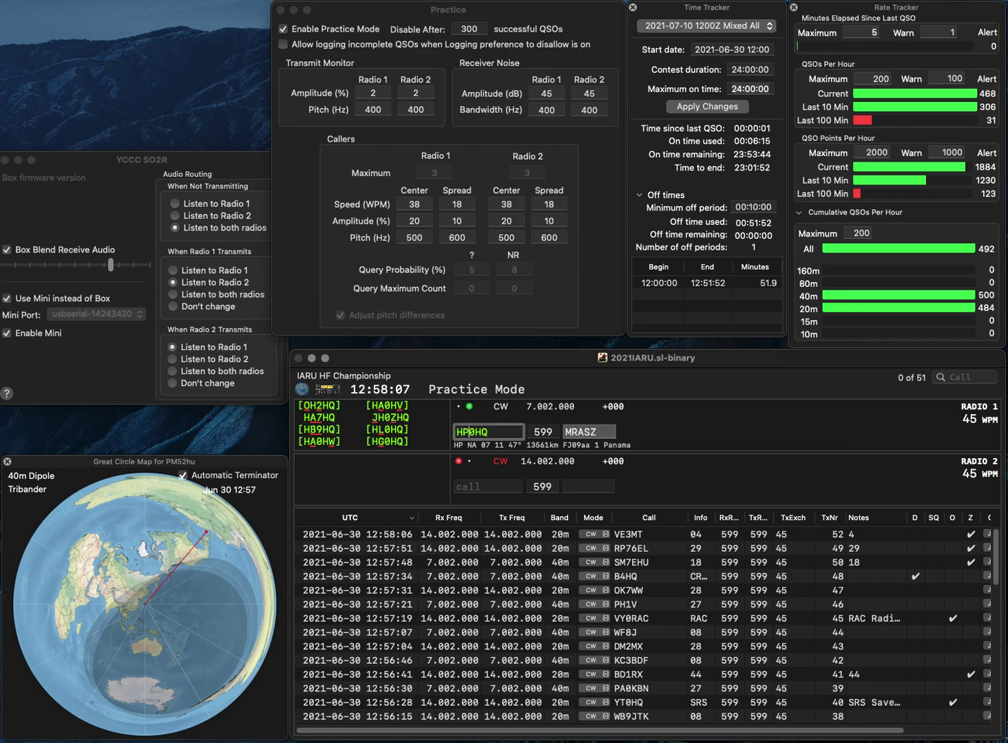
pyautogui.press('Return')
# Step: Answer TM0HQ on Radio 2 with the contest exchange, and log HP0HQ on Radio 1 and TM0HQ on Radio 2
pyautogui.write('MT')
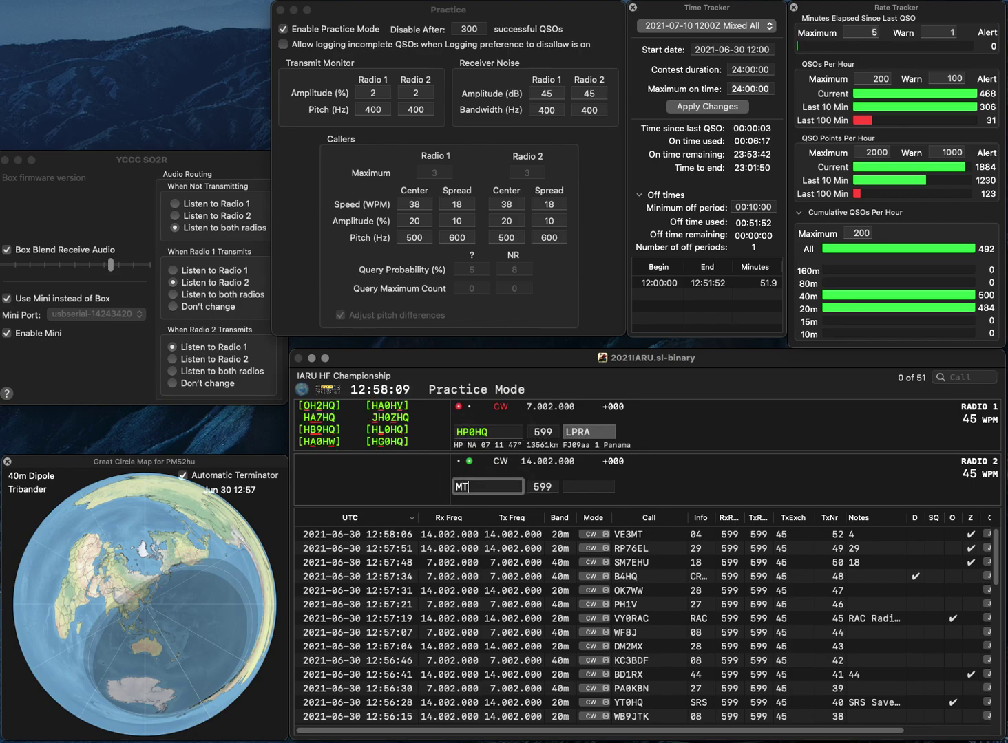
pyautogui.write('HQ')
pyautogui.press('BackSpace')
pyautogui.press('Right')
pyautogui.write('M0')
pyautogui.press('Return')
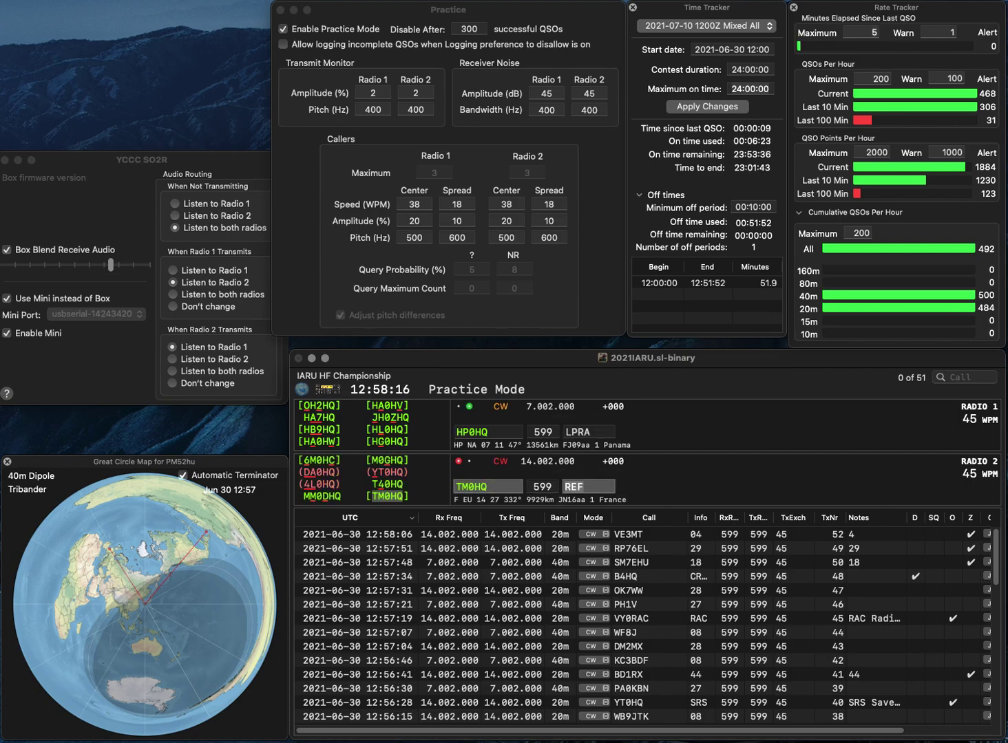
pyautogui.press('Return')
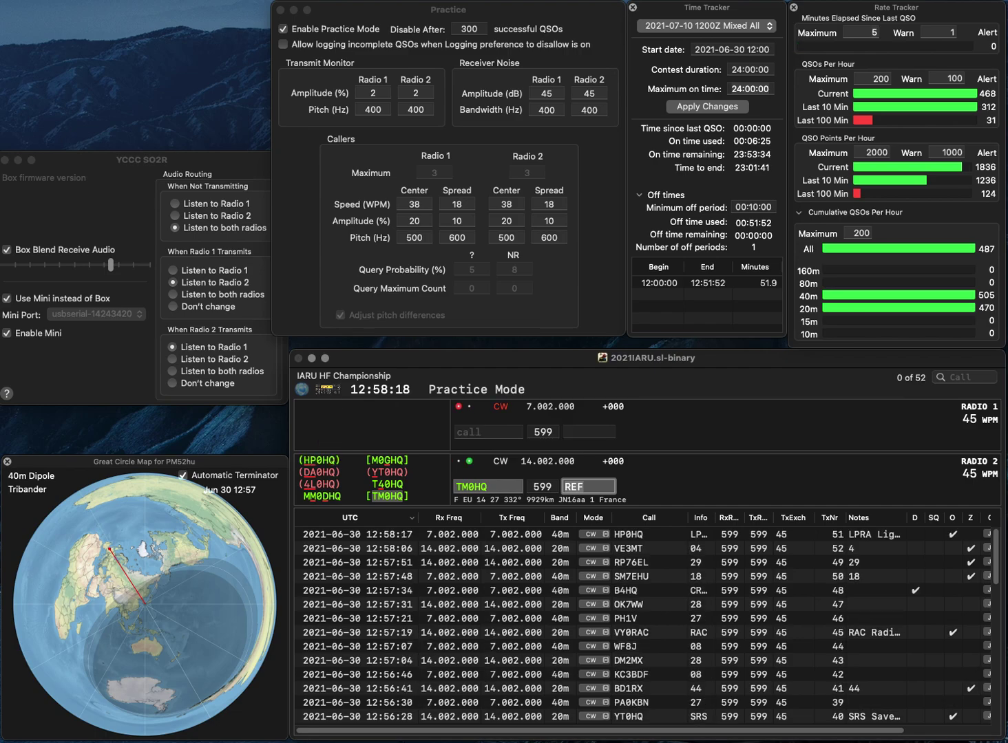
pyautogui.press('Return')
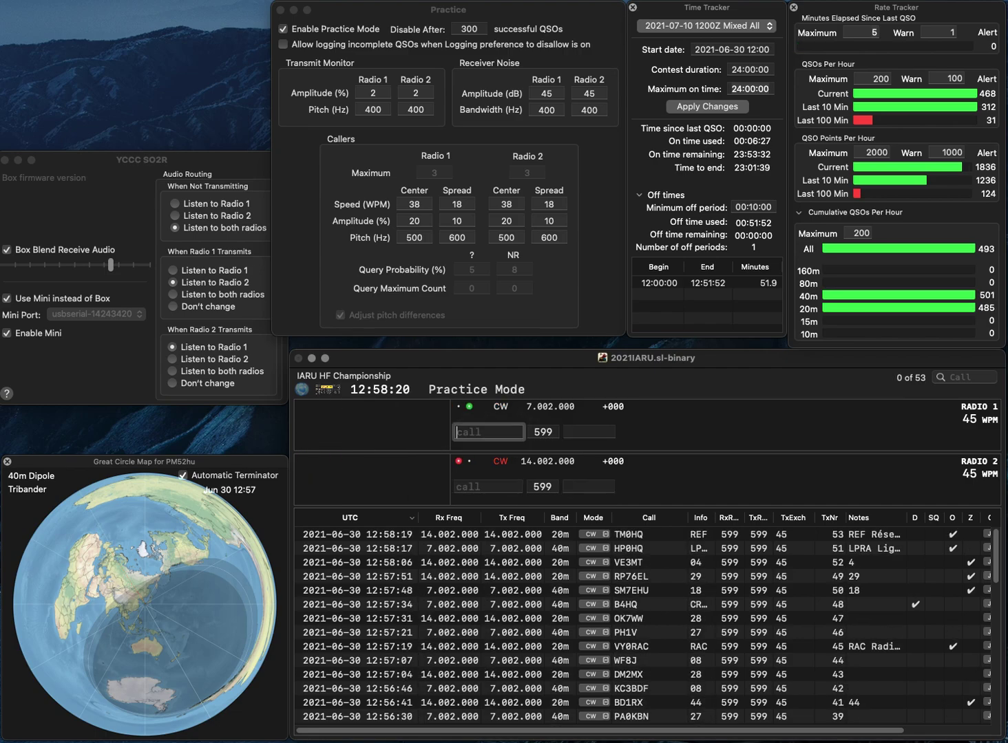
# Step: Work LA6ZFA on Radio 1 and KL2WX on Radio 2, send both exchanges and log the two contacts
pyautogui.write('LLA6')
pyautogui.write('ZFA')
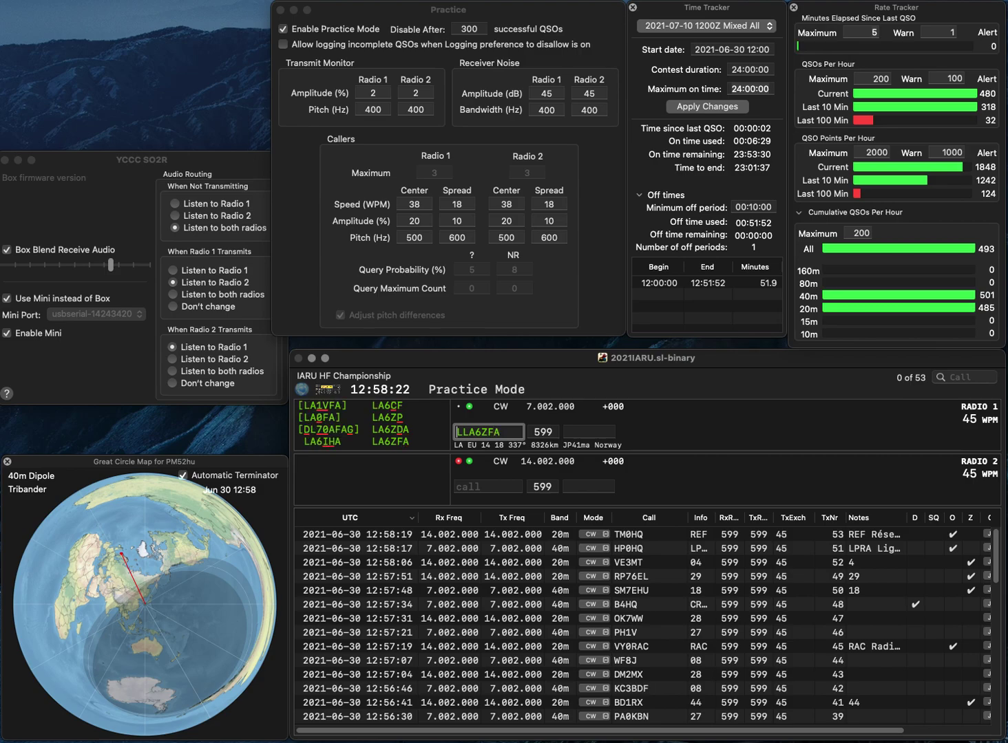
pyautogui.press('Return')
pyautogui.write('KL2WX')
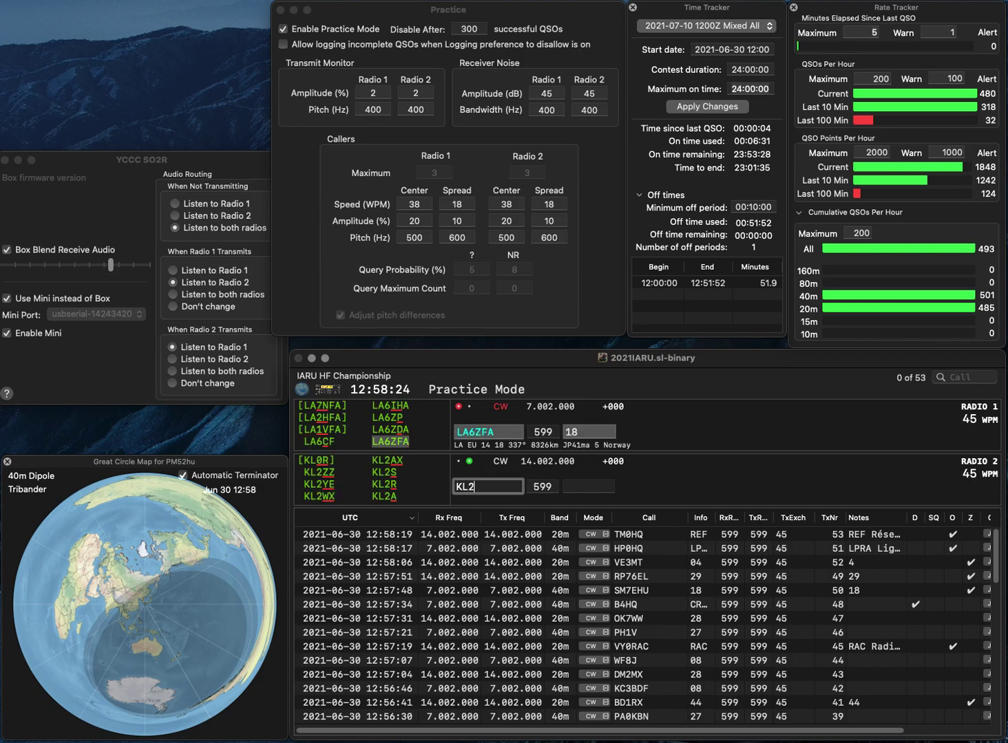
pyautogui.press('Return')
pyautogui.click(588, 431)
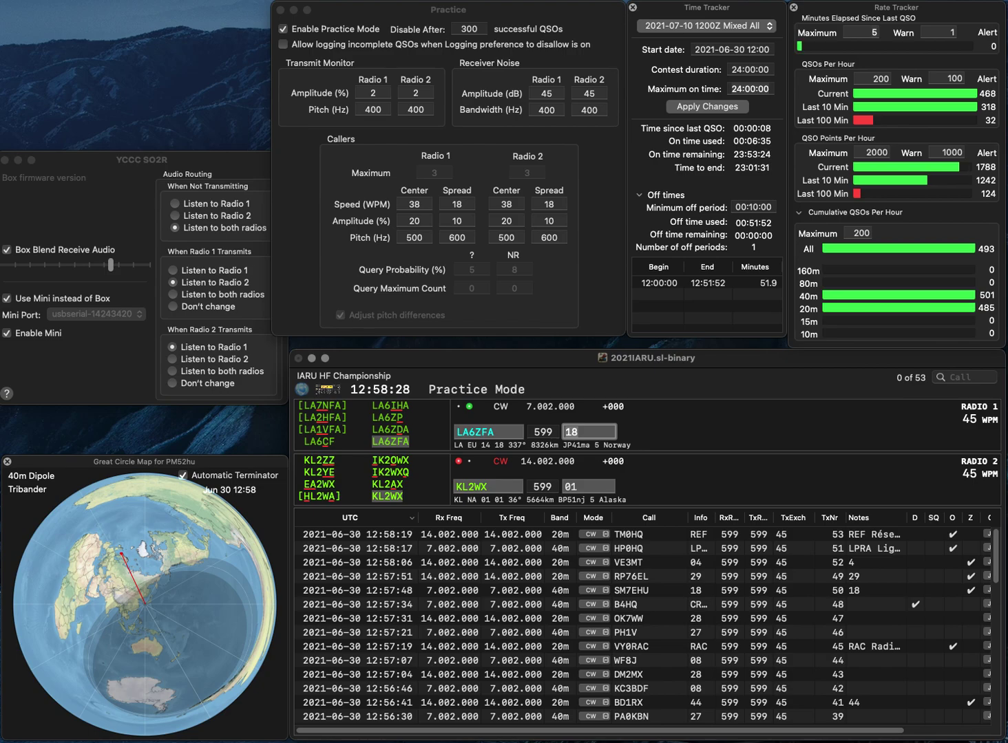
pyautogui.press('Return')
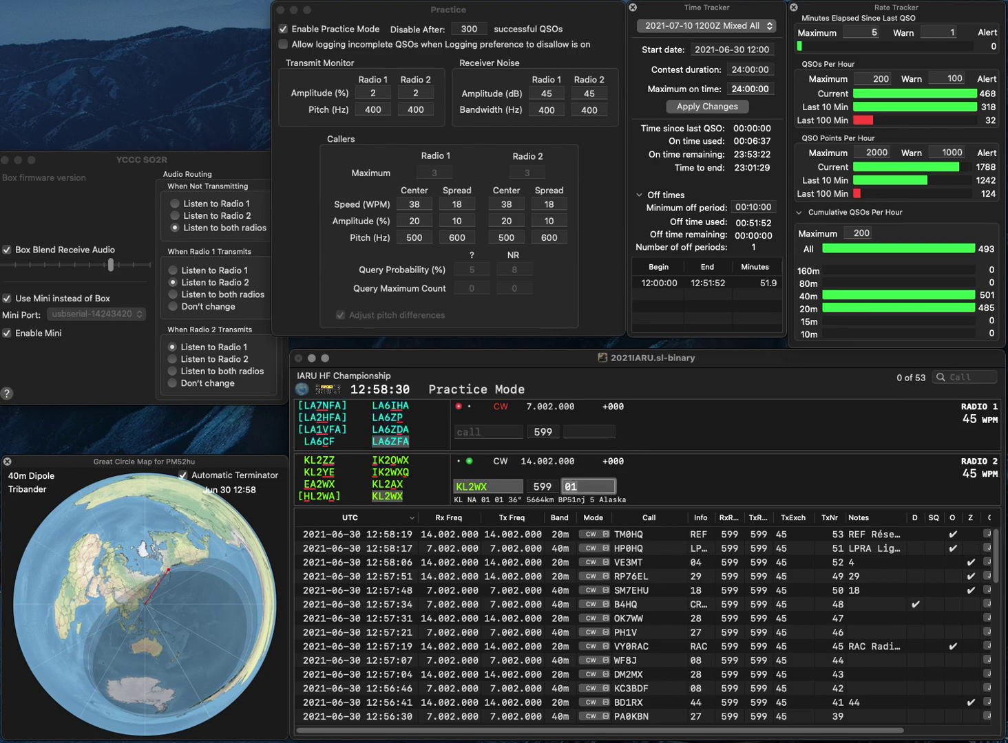
pyautogui.press('Return')
pyautogui.write('KP3FI')
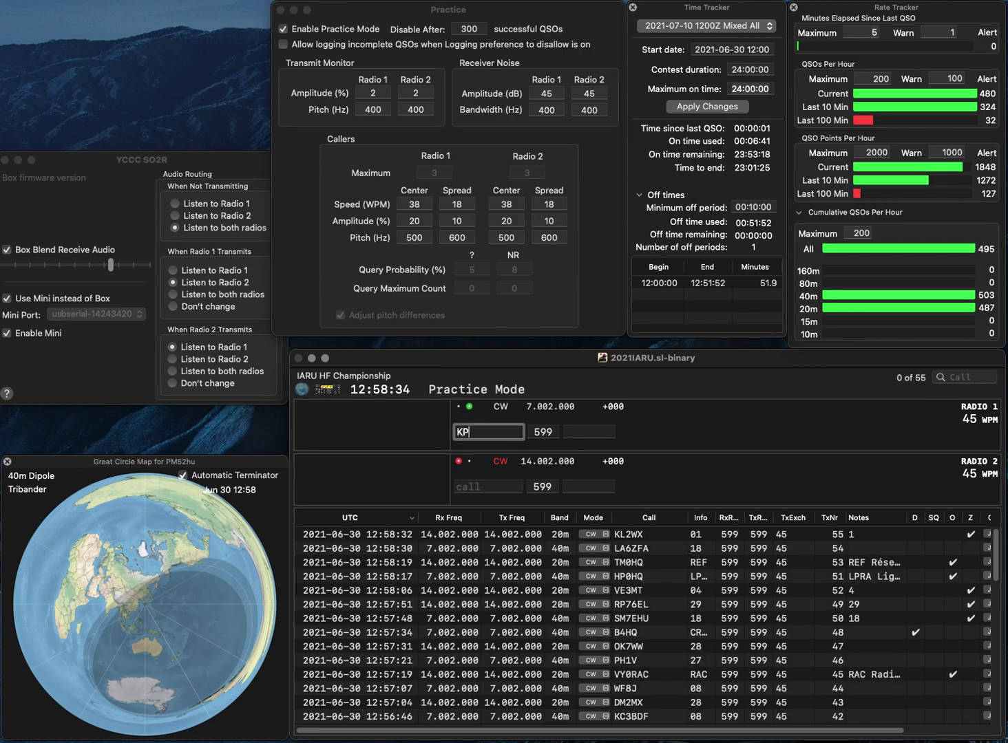
pyautogui.press('Return')
pyautogui.write('KDL6DVU')
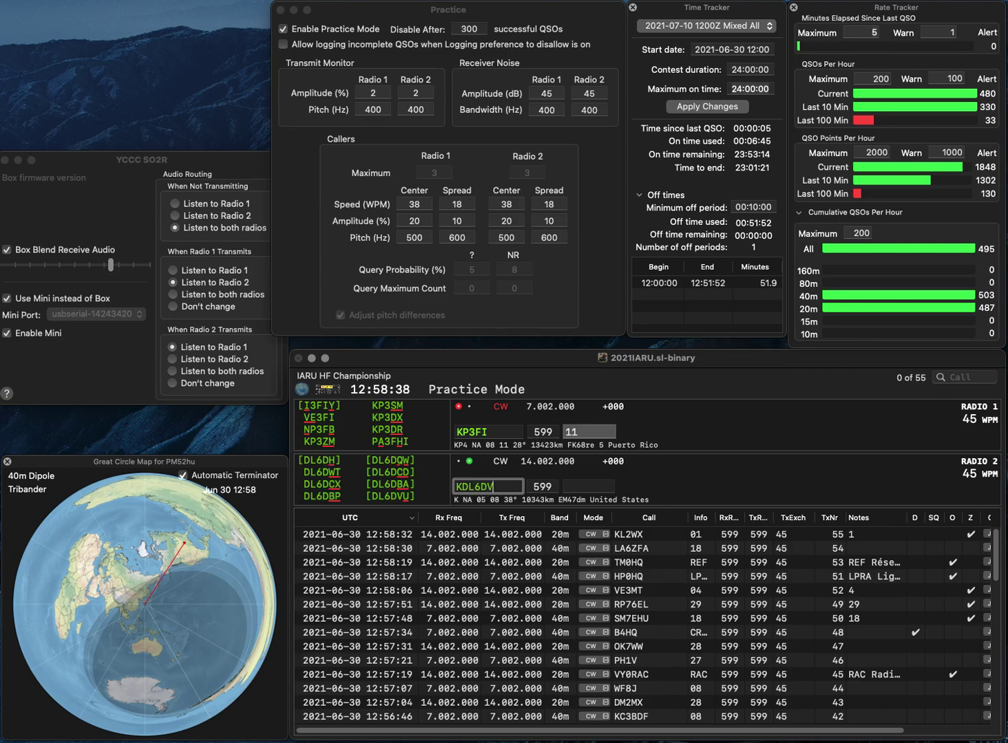
pyautogui.press('super+Left')
pyautogui.press('Delete')
pyautogui.press('Return')
pyautogui.press('Left')
pyautogui.press('Left')
pyautogui.press('BackSpace')
pyautogui.write('4')
pyautogui.press('Right')
pyautogui.press('Right')
pyautogui.press('BackSpace')
pyautogui.write('S')
pyautogui.press('Return')
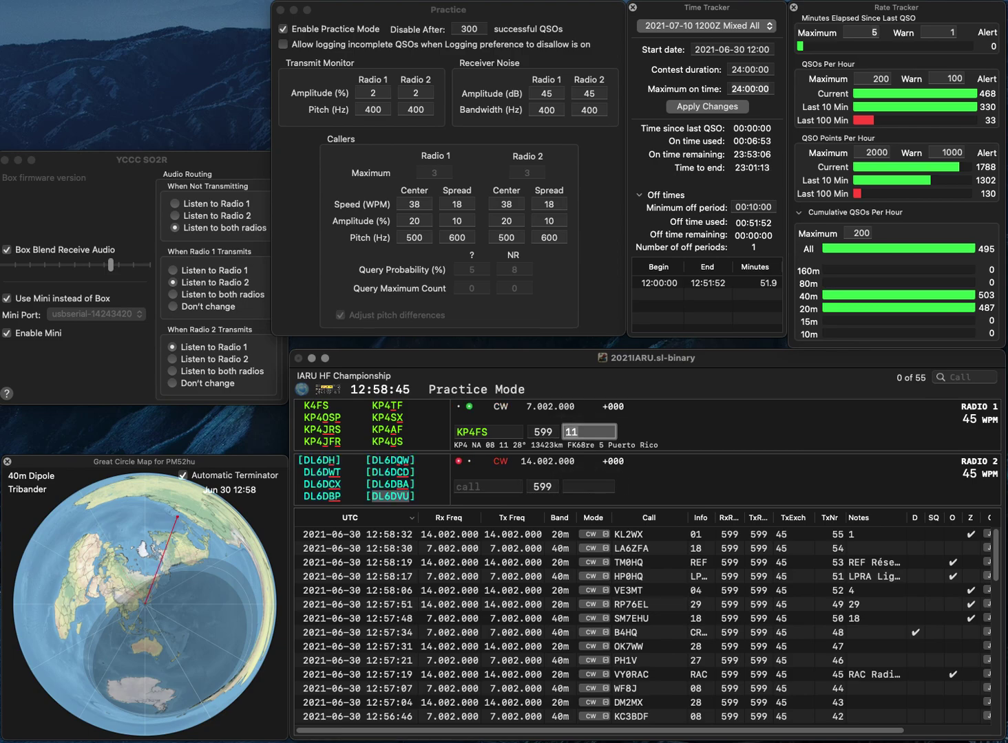
pyautogui.press('Return')
pyautogui.press('BackSpace')
pyautogui.write('3')
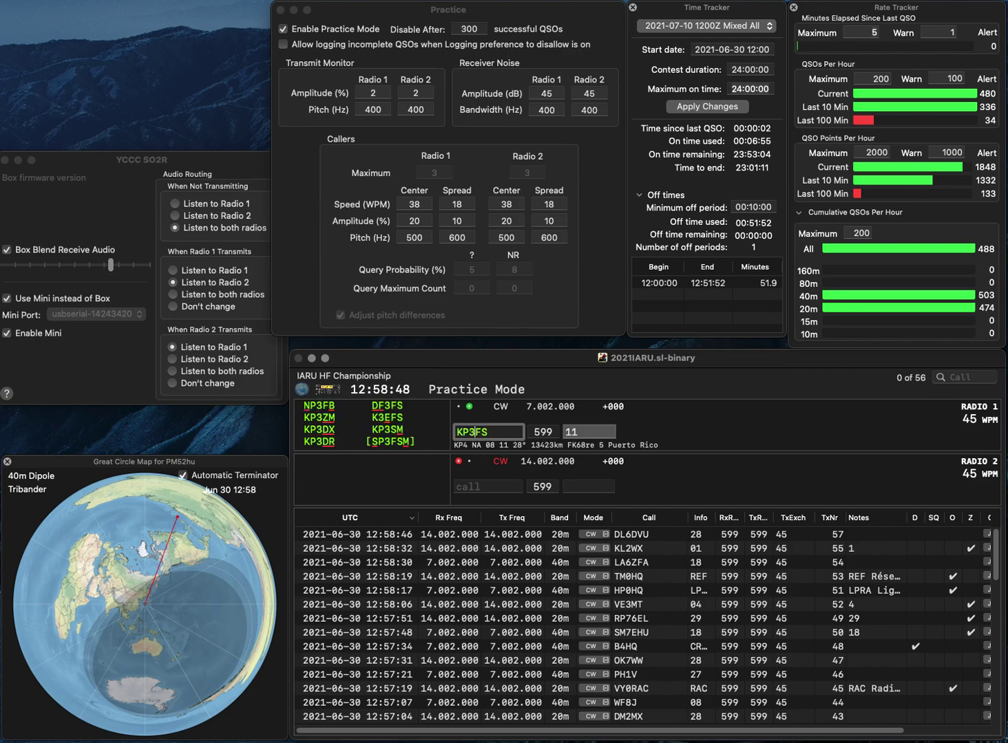
pyautogui.press('Delete')
pyautogui.write('U')
pyautogui.press('Return')
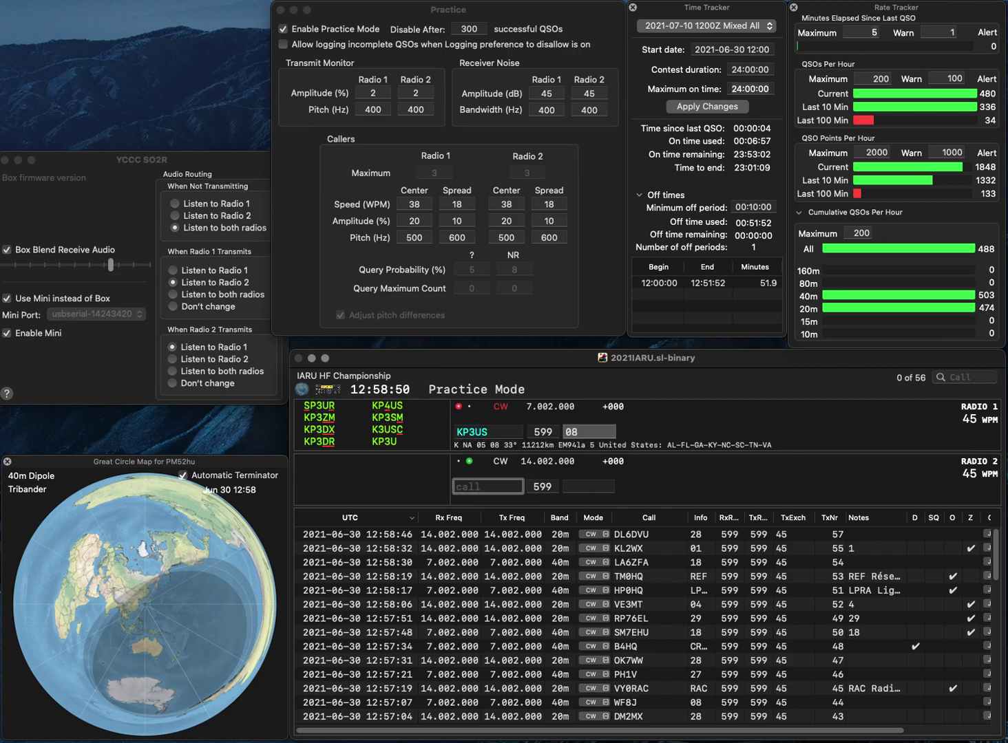
pyautogui.write('YKH')
pyautogui.press('Home')
pyautogui.write('N1')
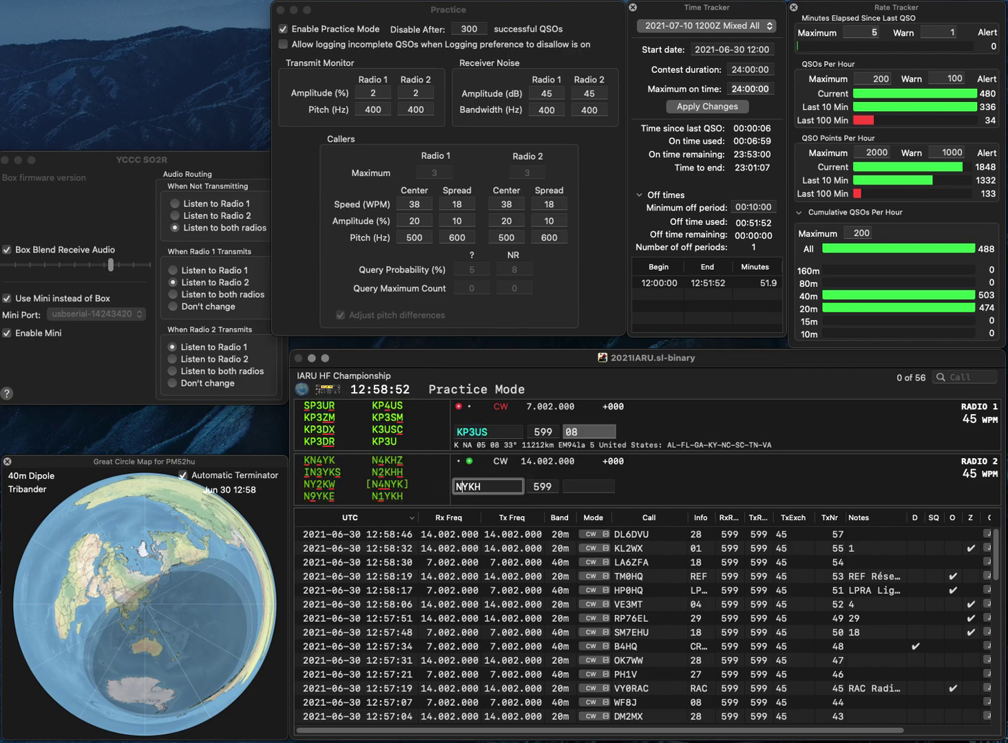
pyautogui.press('Return')
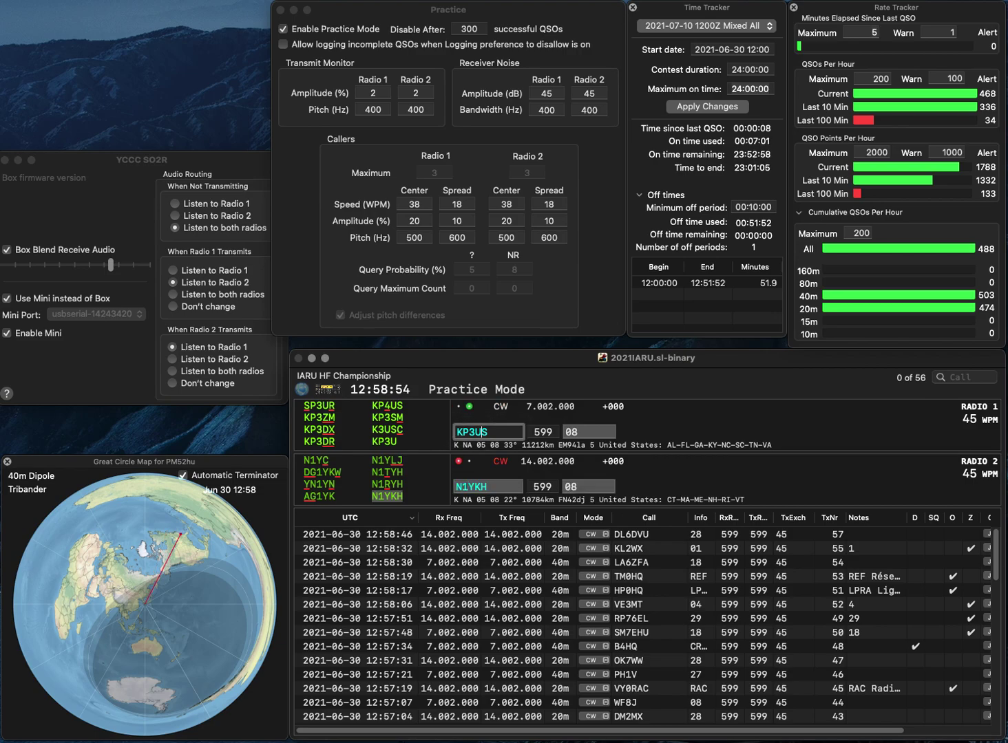
pyautogui.press('BackSpace')
pyautogui.write('4')
pyautogui.press('Return')
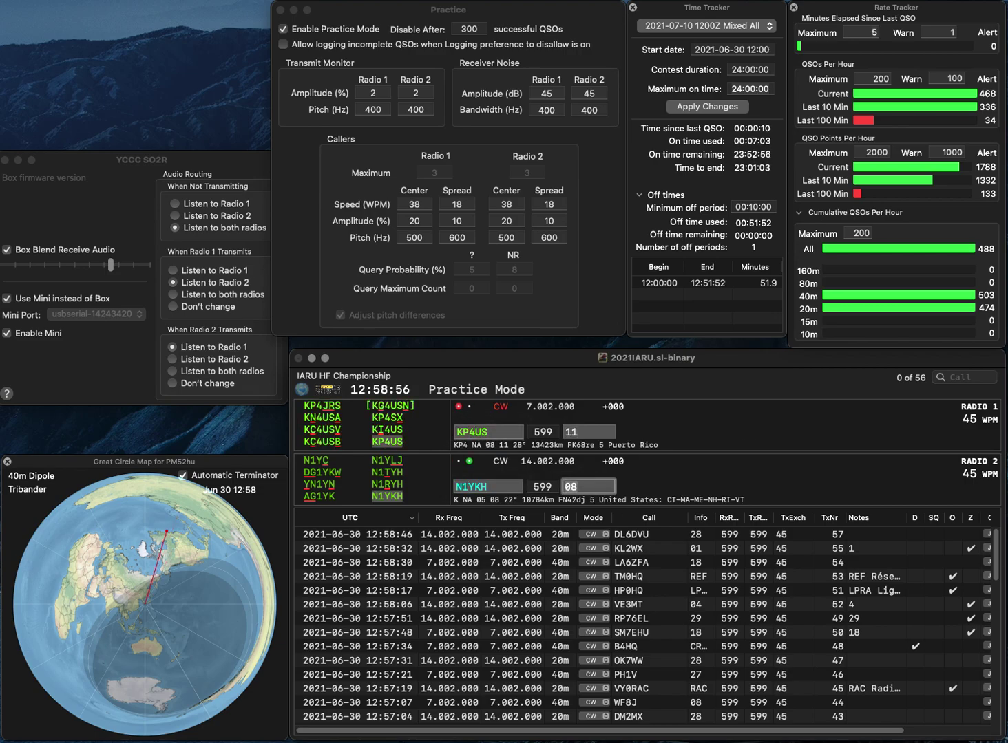
pyautogui.press('Return')
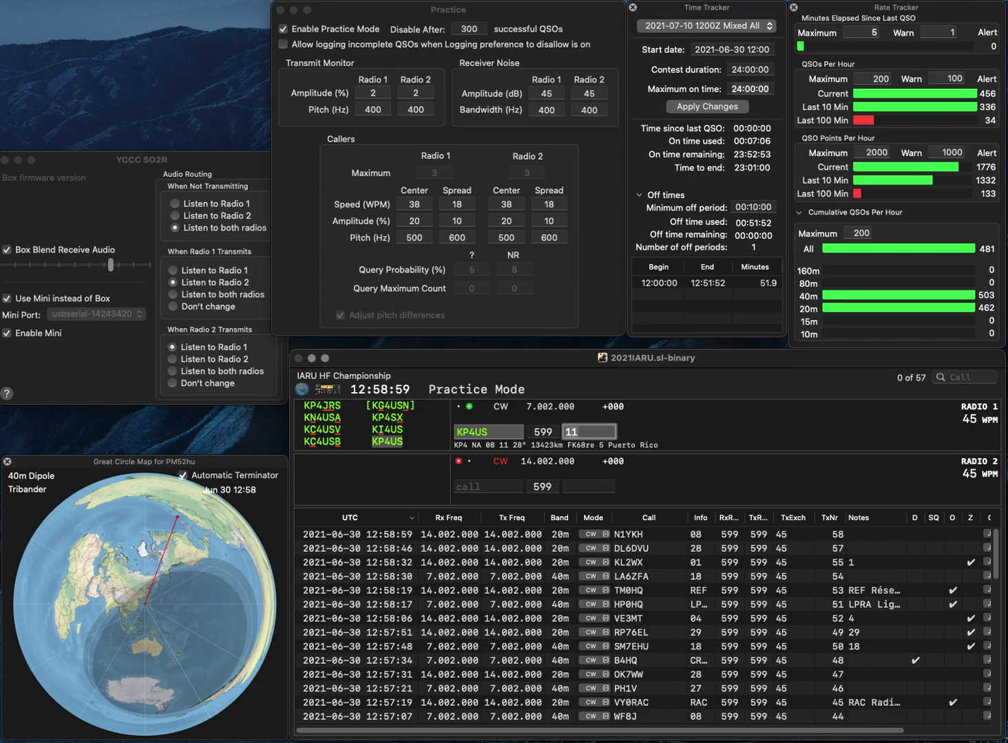
pyautogui.press('Return')
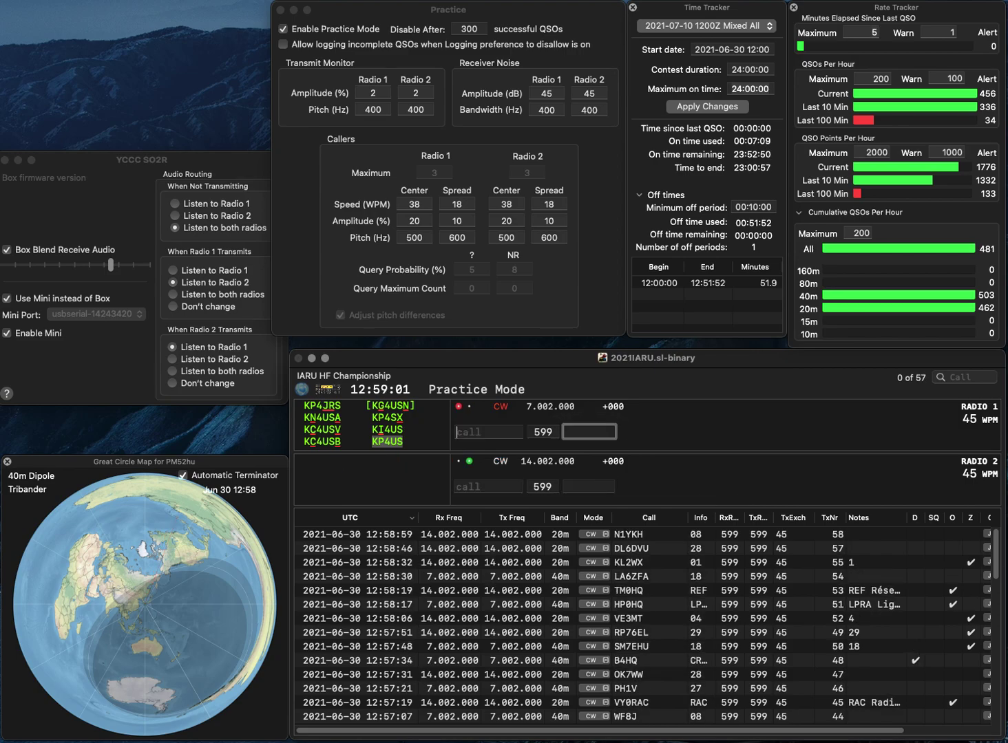
# Step: Work K0KRC on Radio 2 and WI2W on Radio 1, send both exchanges and log the two contacts
pyautogui.write('K0KRC')
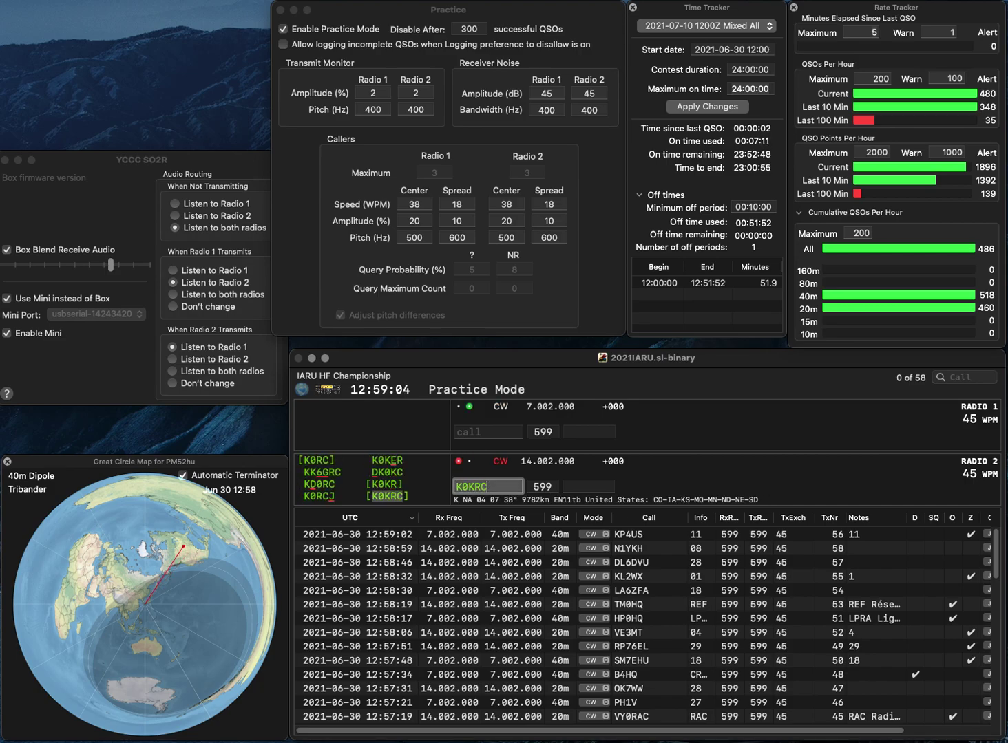
pyautogui.press('Return')
pyautogui.write('WI2W')
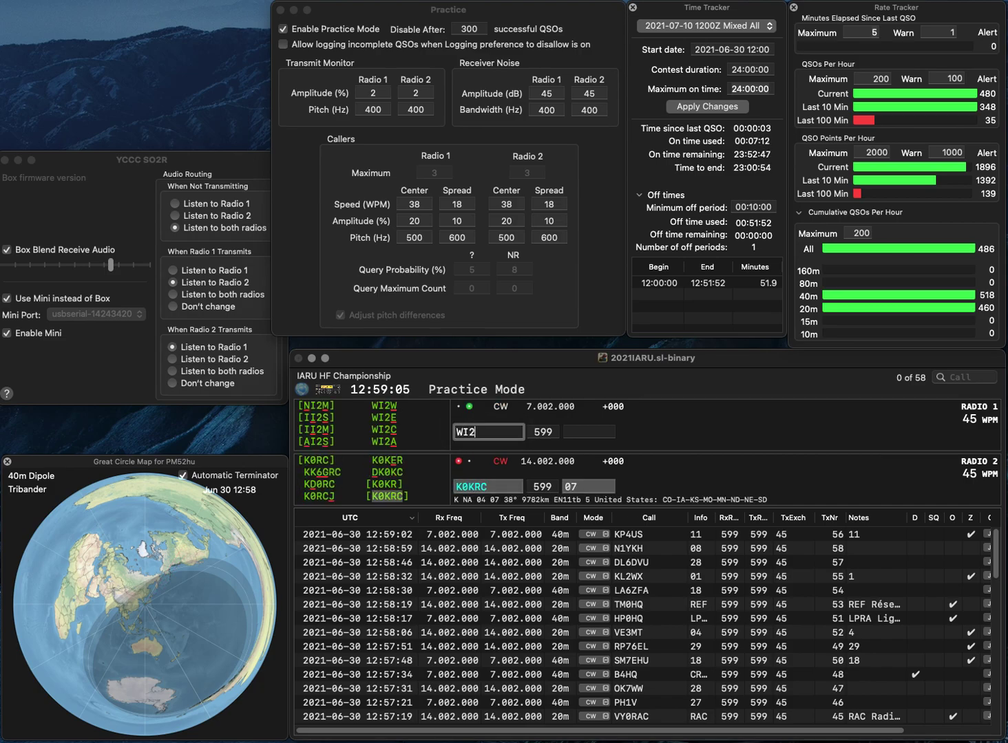
pyautogui.press('Tab')
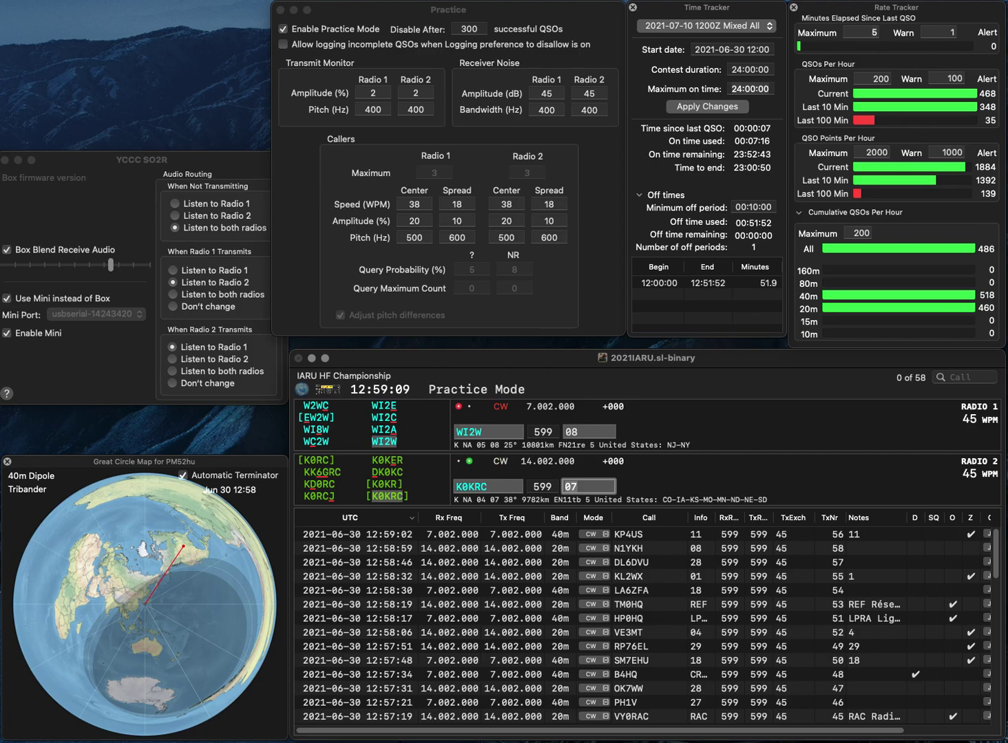
pyautogui.press('Return')
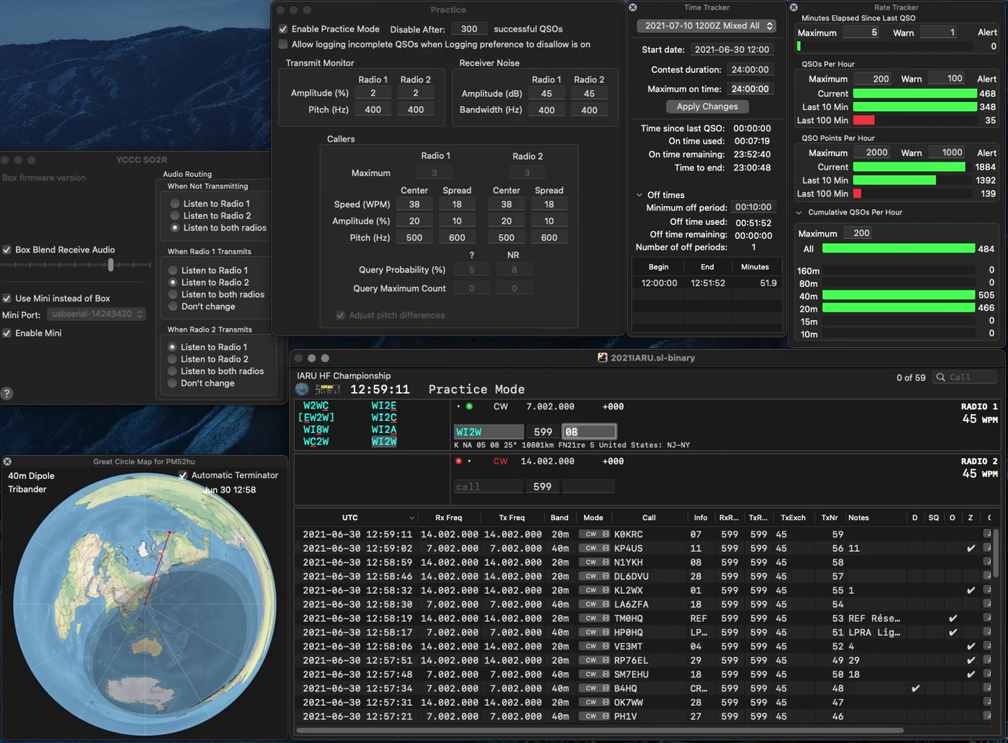
pyautogui.press('Return')
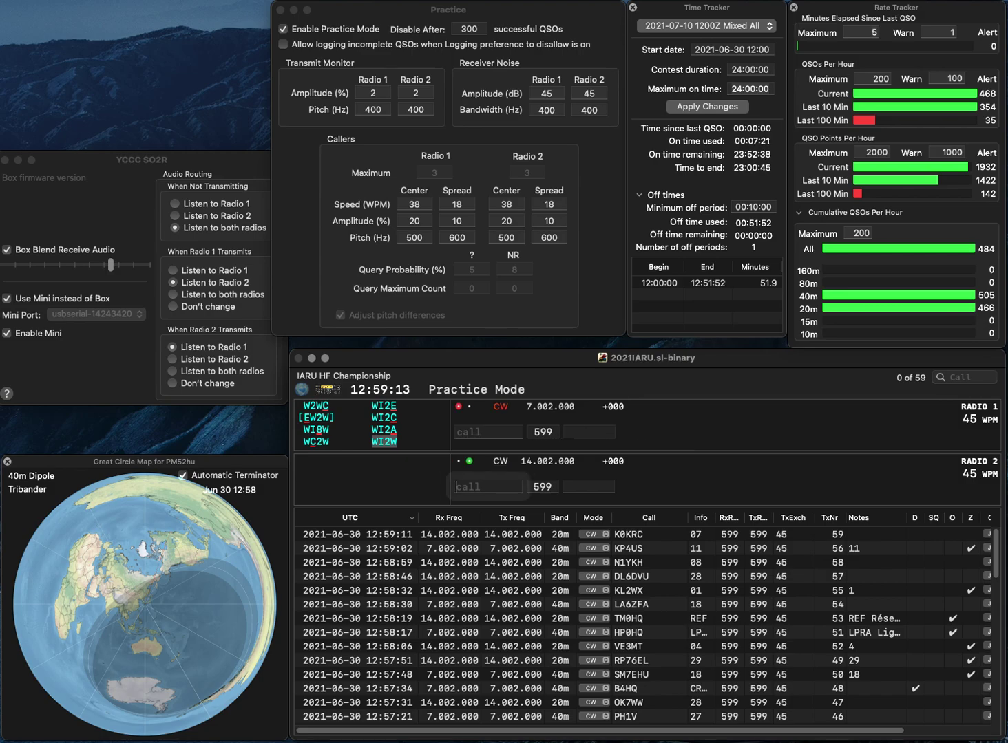
pyautogui.write('DF5LW')
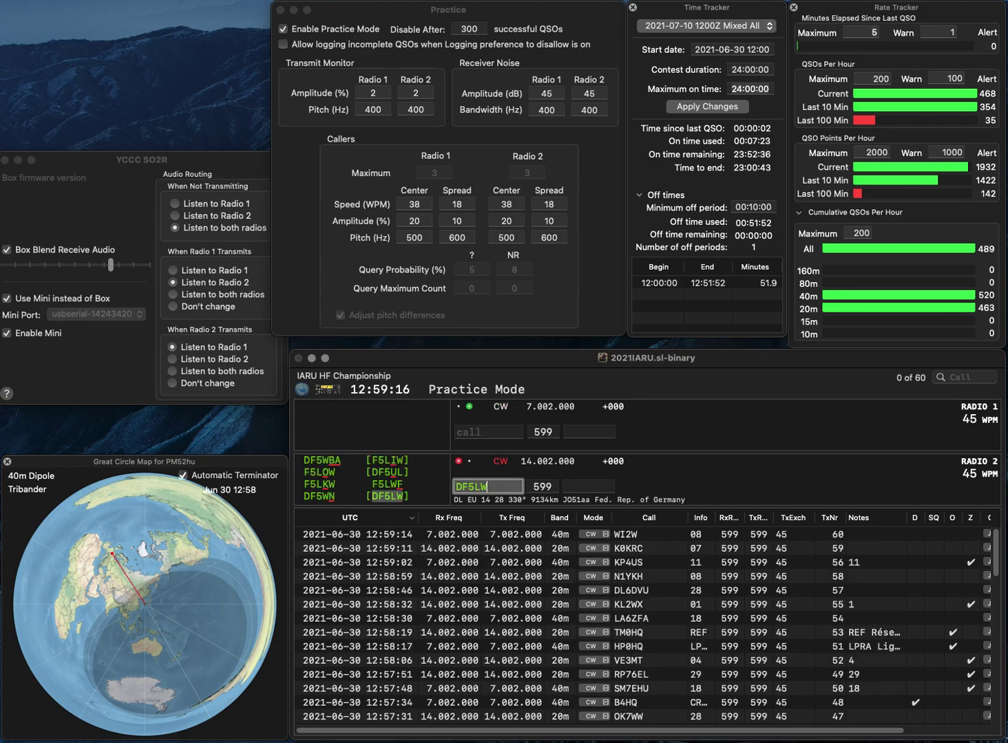
pyautogui.press('Return')
pyautogui.write('ZP')
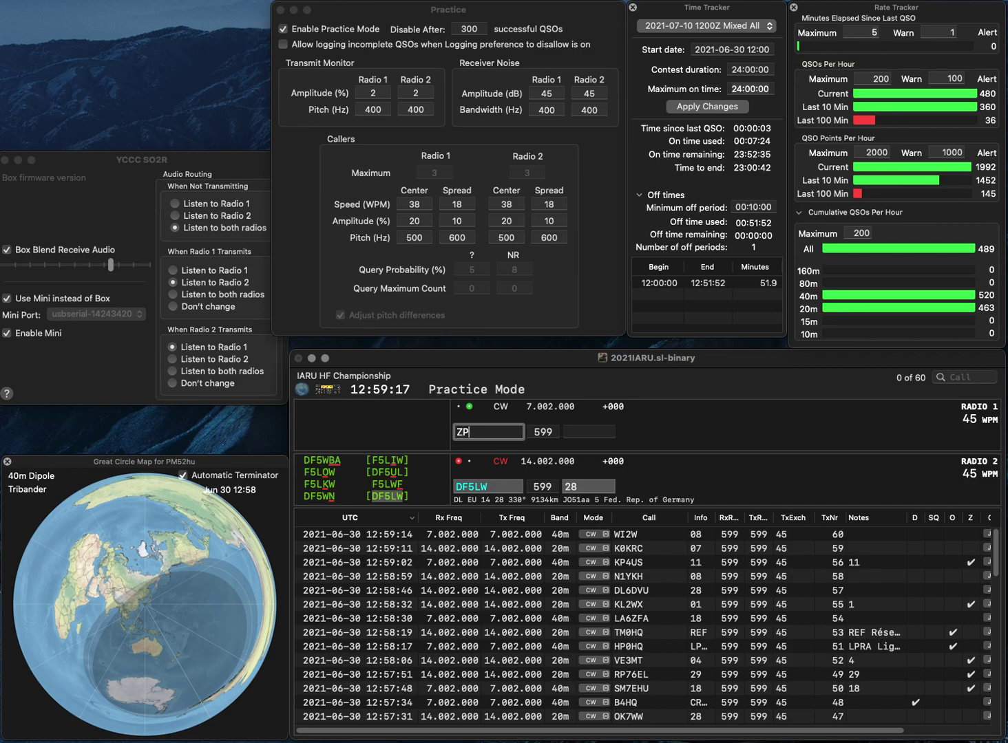
pyautogui.write('5AA')
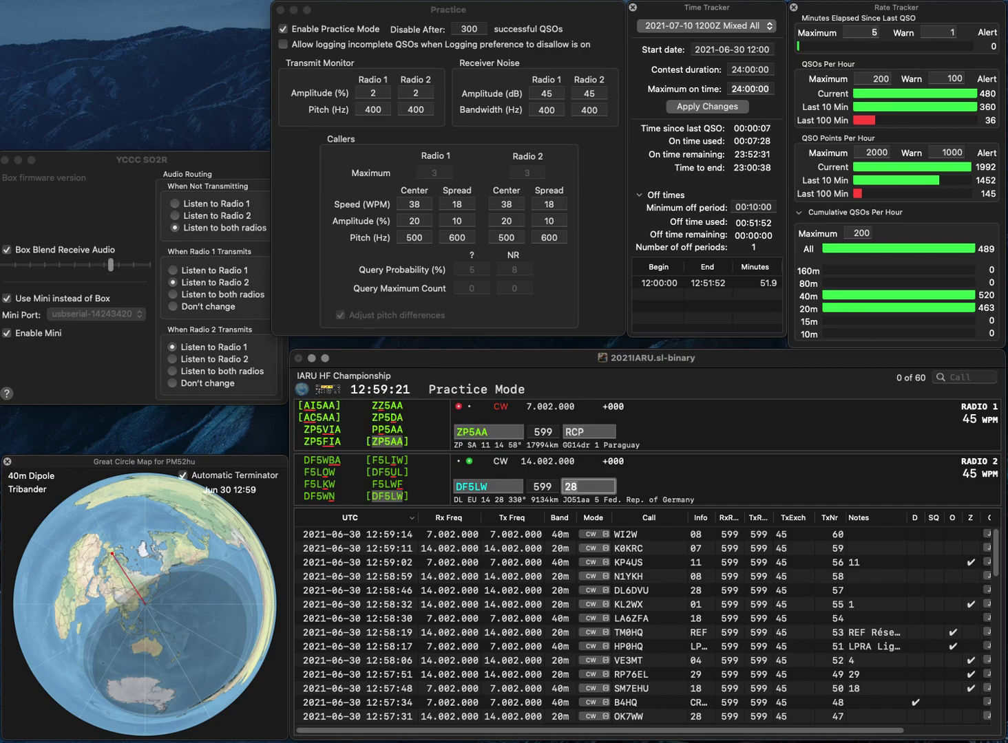
pyautogui.press('Return')
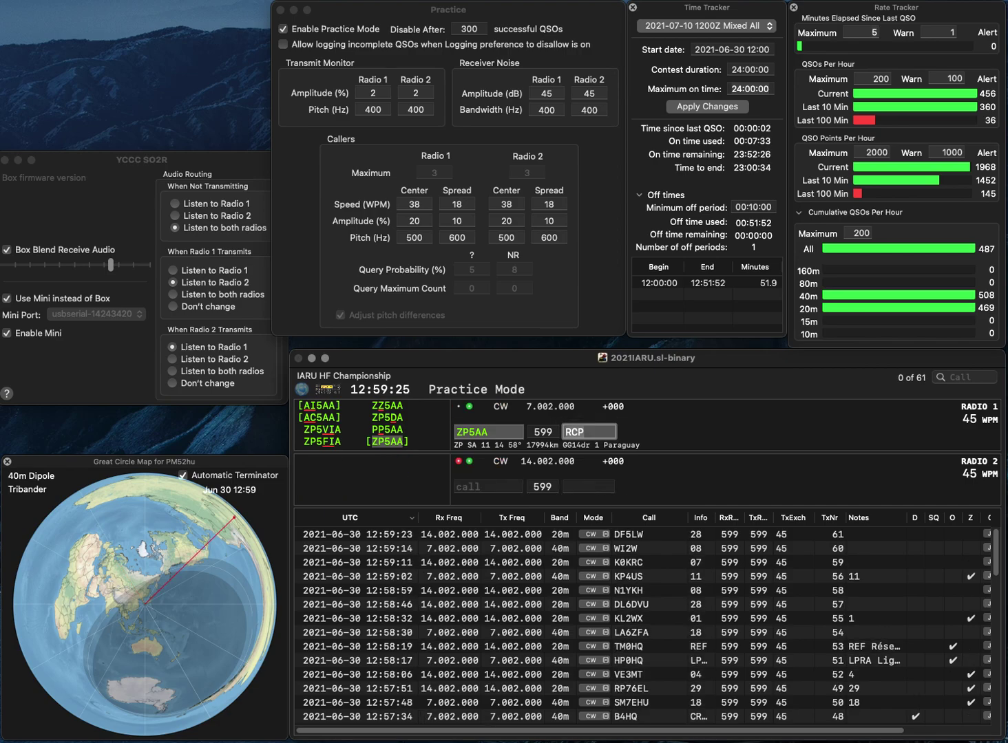
pyautogui.press('Return')
# Step: Enter the caller on Radio 2 as S50HQ and send the contest exchange
pyautogui.write('SP5OHQ')
pyautogui.press('super+Left')
pyautogui.press('Delete')
pyautogui.press('Delete')
pyautogui.write('S')
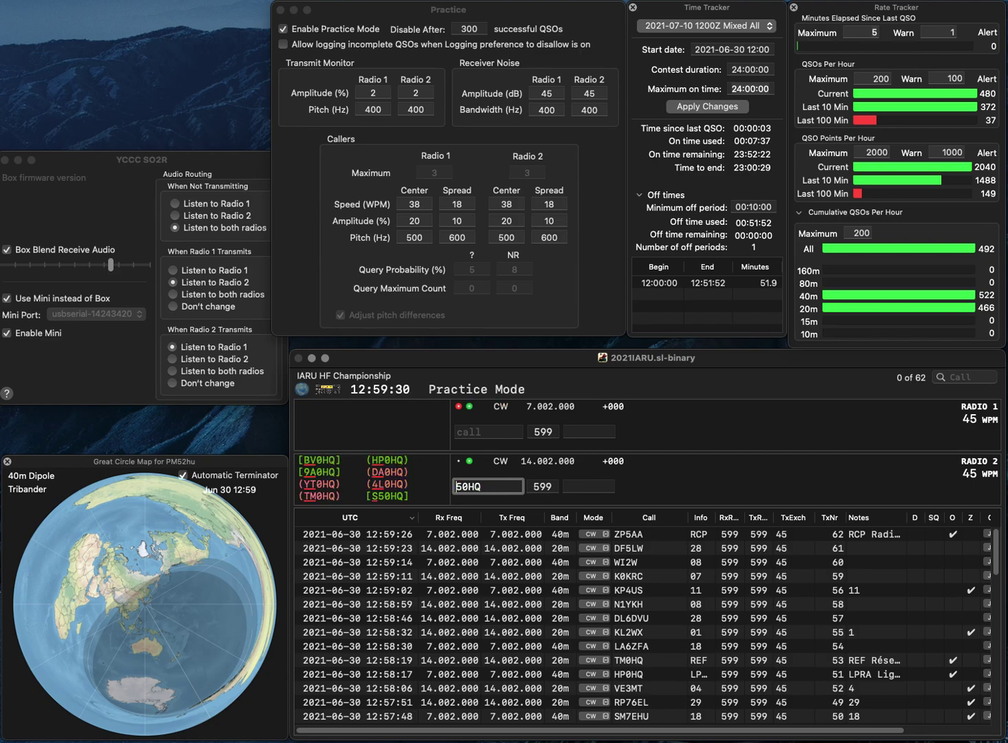
pyautogui.press('Return')
pyautogui.write('S')
pyautogui.press('BackSpace')
pyautogui.write('W')
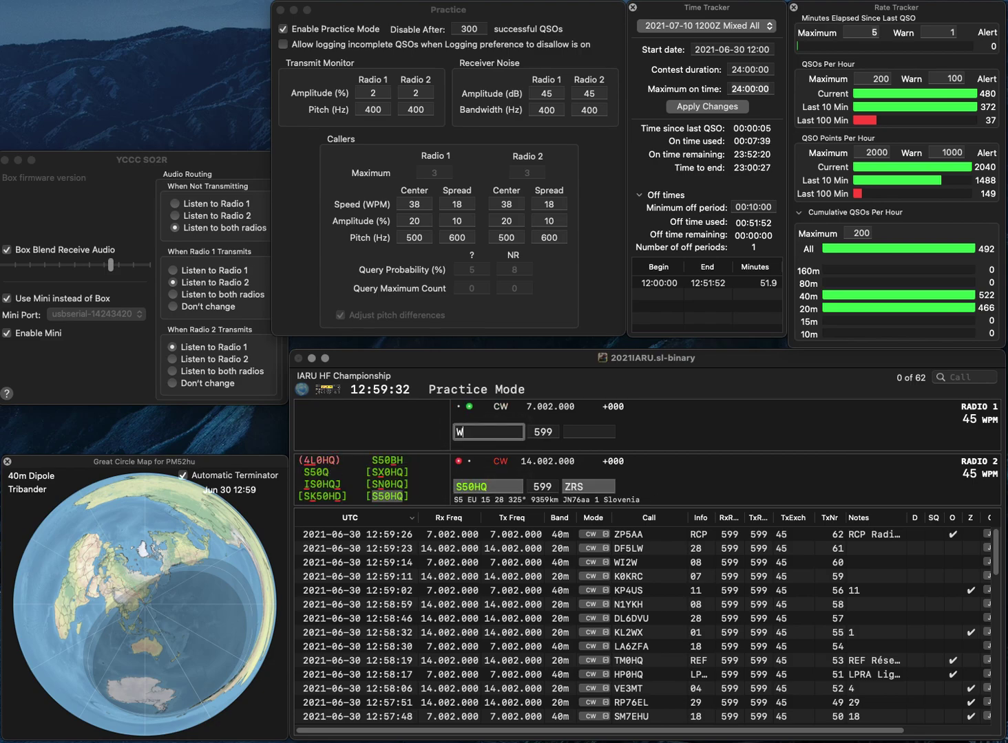
pyautogui.write('8AN')
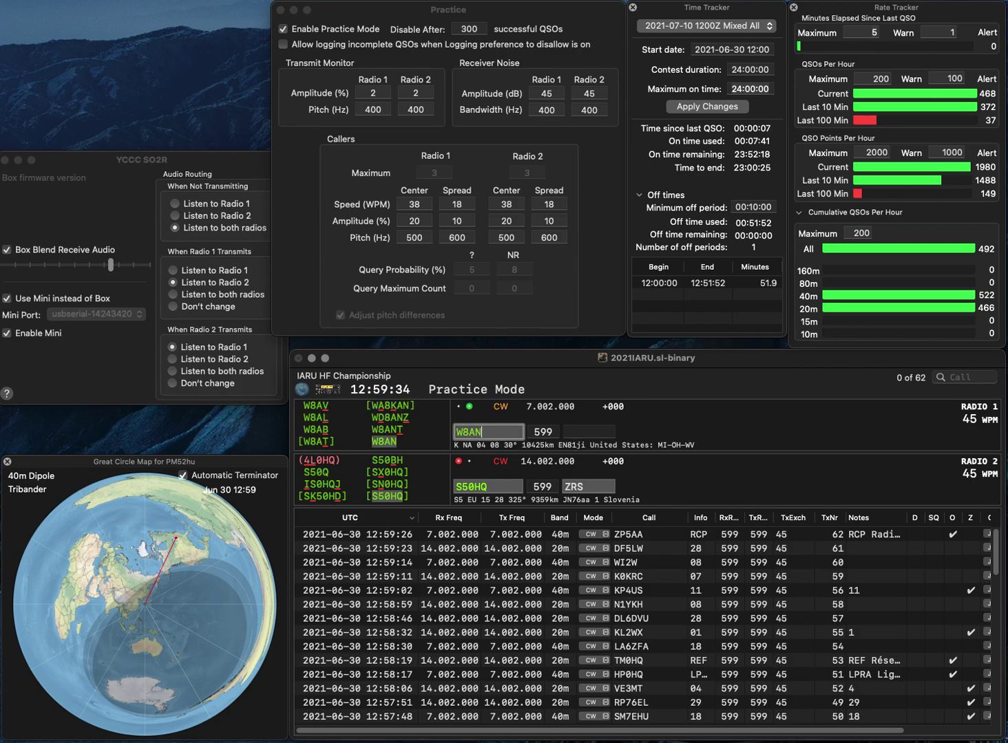
pyautogui.press('Return')
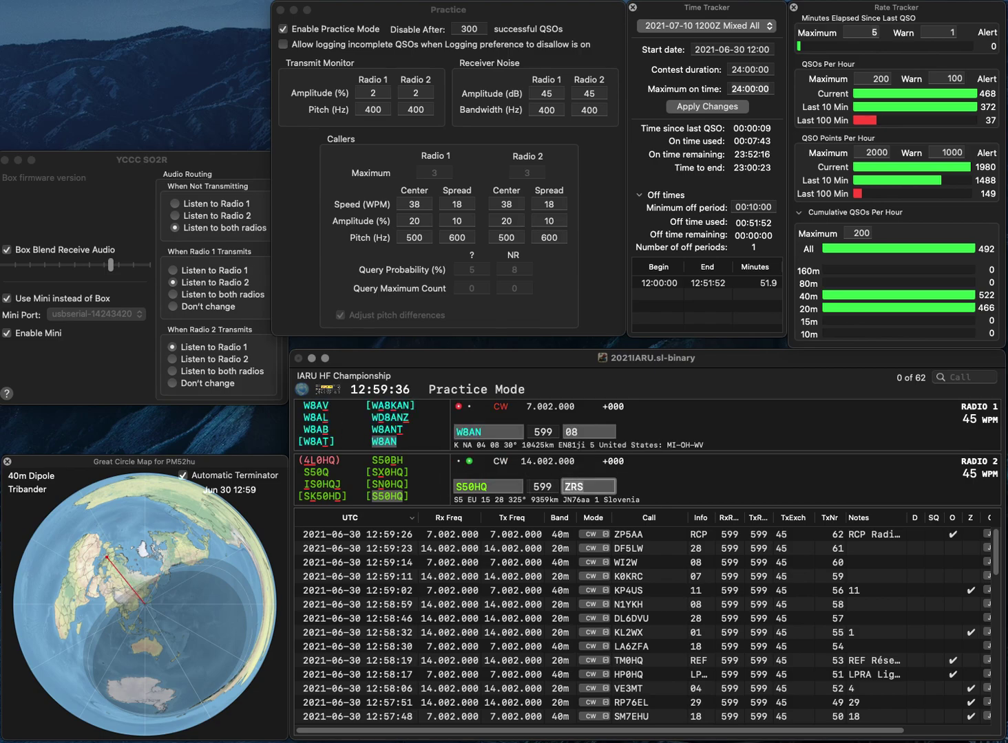
pyautogui.press('Return')
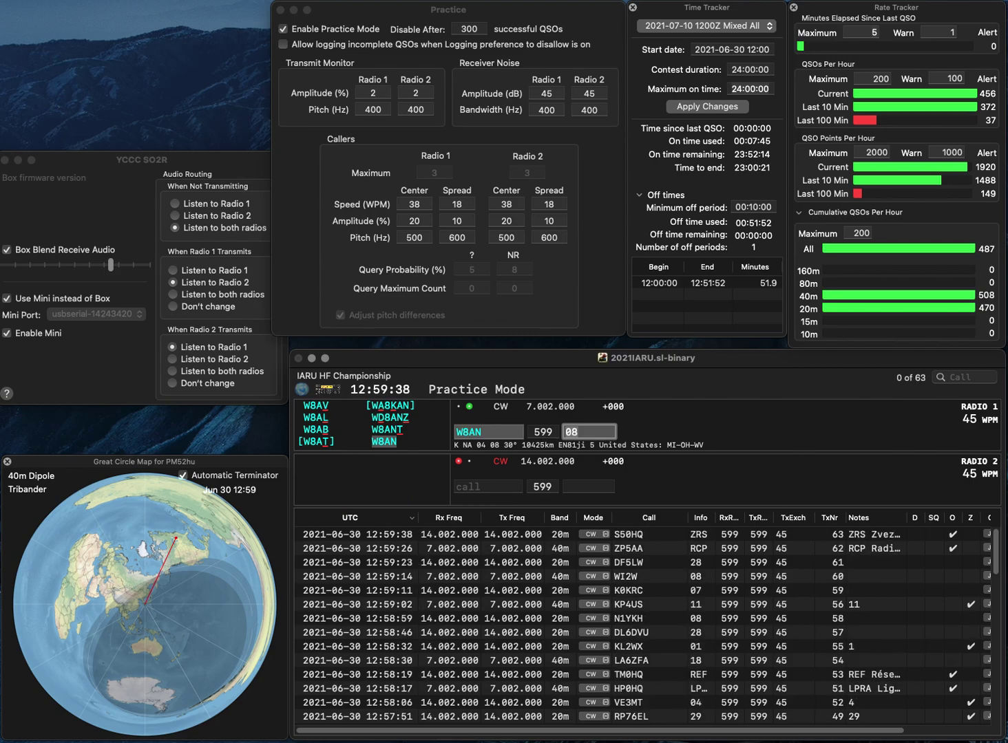
pyautogui.press('Return')
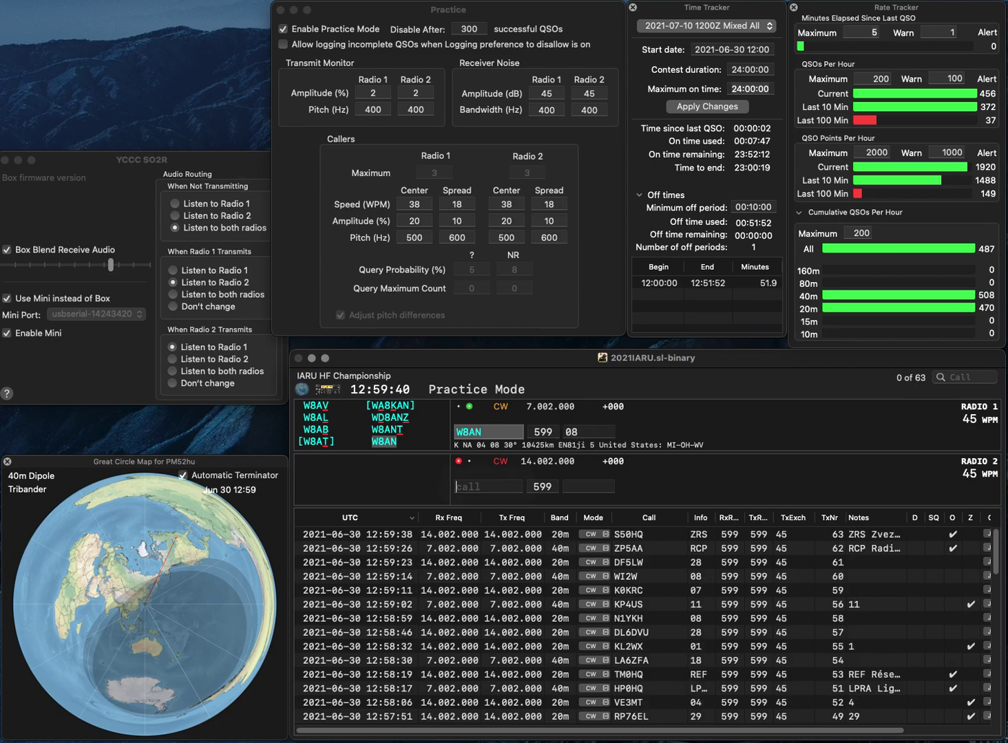
# Step: Work N0ODK on Radio 2 and IO8HQ on Radio 1, send both exchanges and log the two contacts
pyautogui.write('N0ODK')
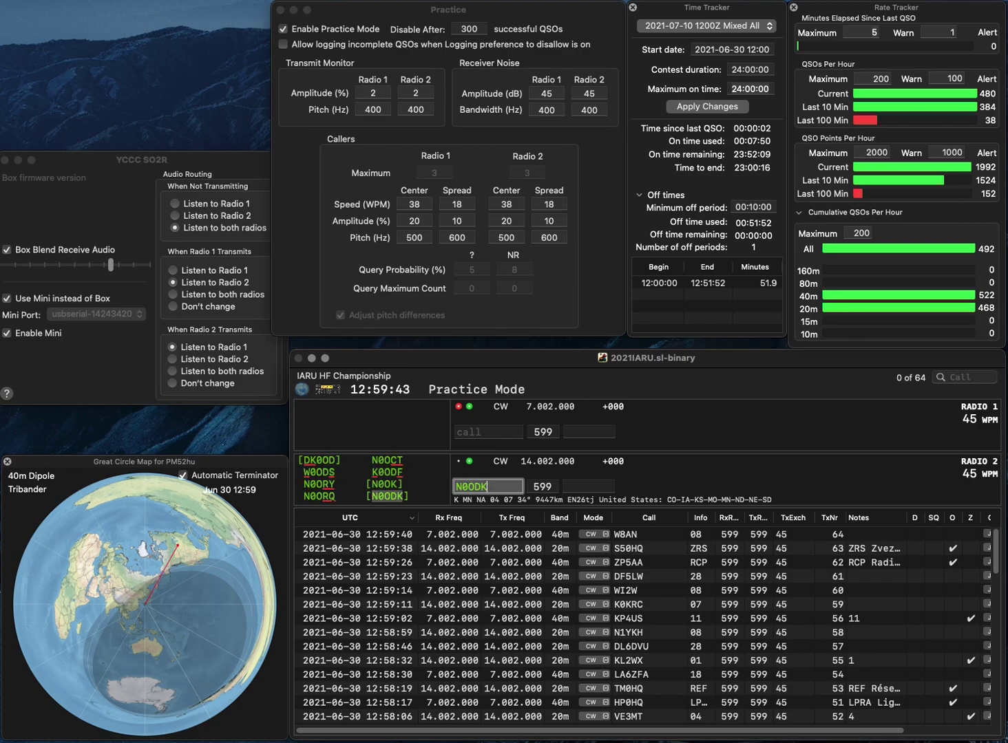
pyautogui.press('Return')
pyautogui.write('8HQ')
pyautogui.press('Home')
pyautogui.write('IO')
pyautogui.press('Return')
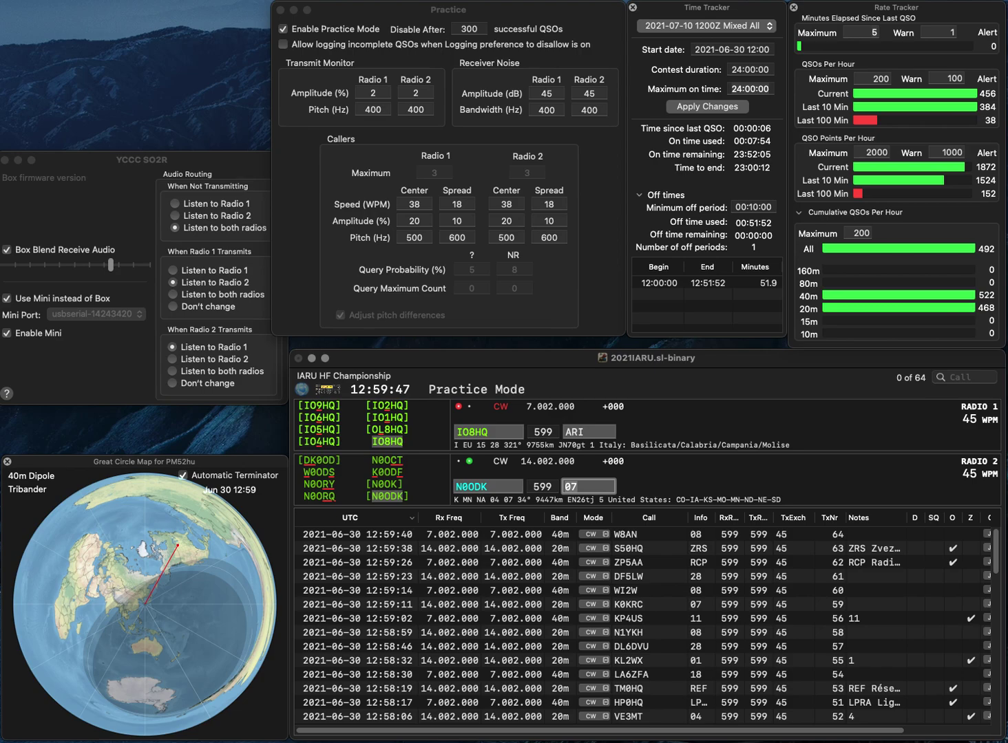
pyautogui.press('Return')
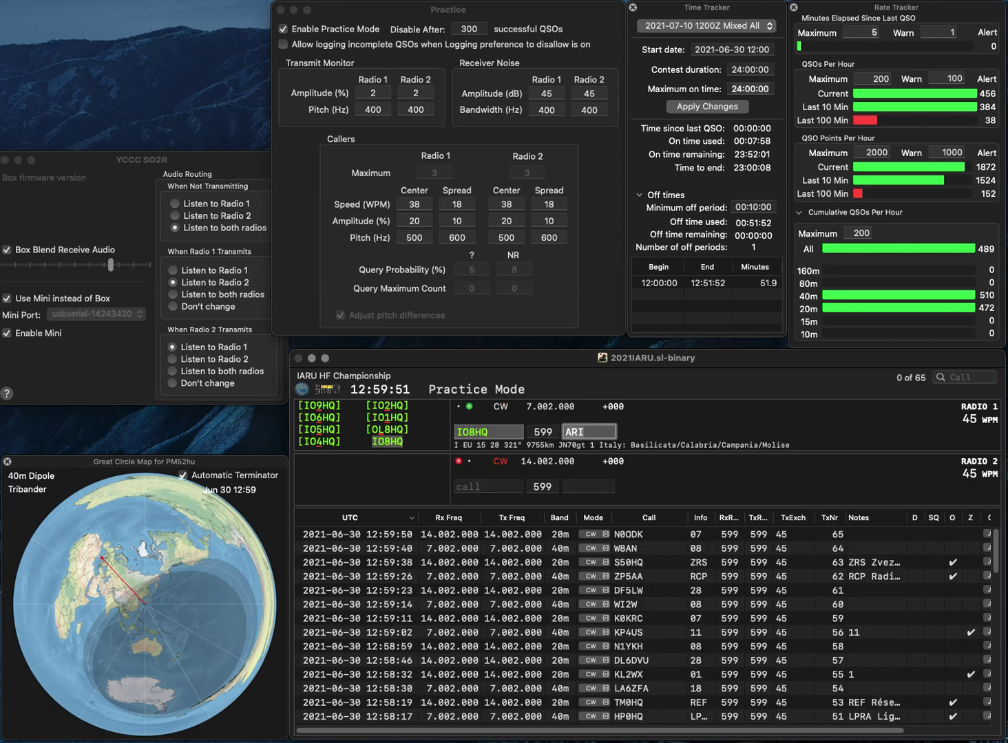
pyautogui.press('Return')
pyautogui.write('VG9HQ')
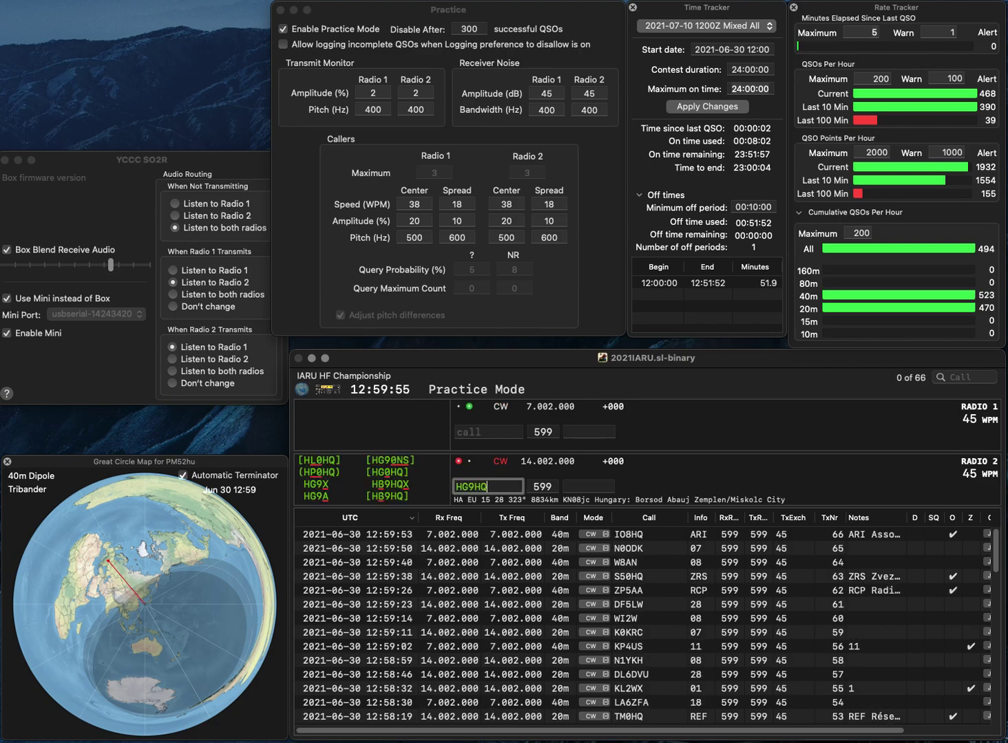
pyautogui.press('Return')
pyautogui.write('IT9CKA')
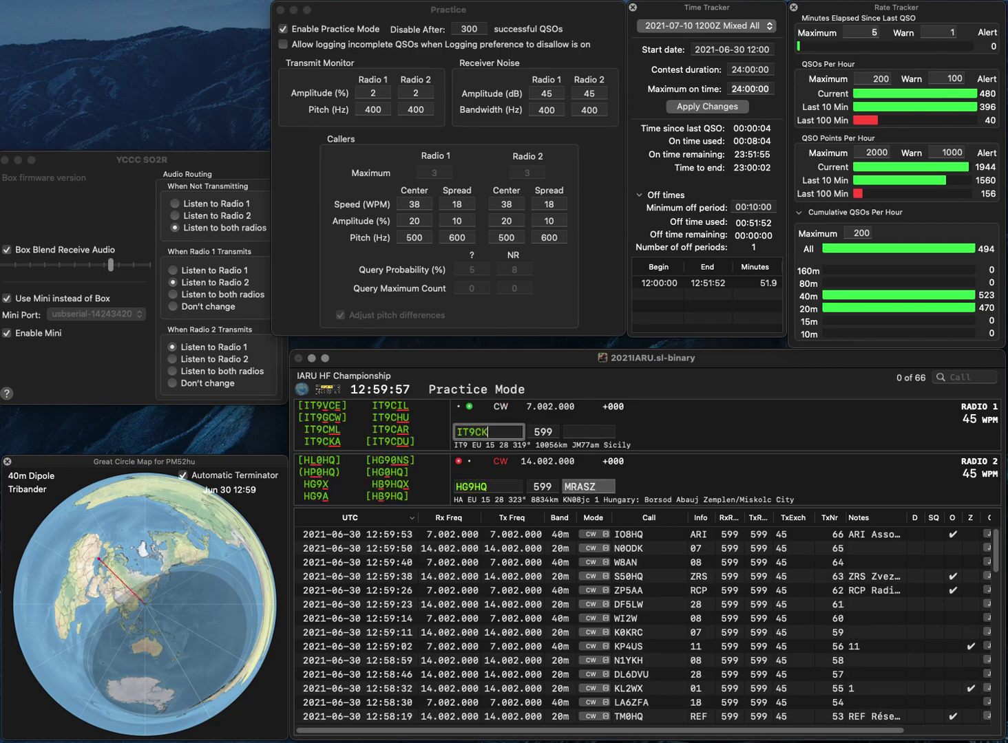
pyautogui.press('Return')
pyautogui.press('Left')
pyautogui.press('Left')
pyautogui.press('BackSpace')
pyautogui.write('0')
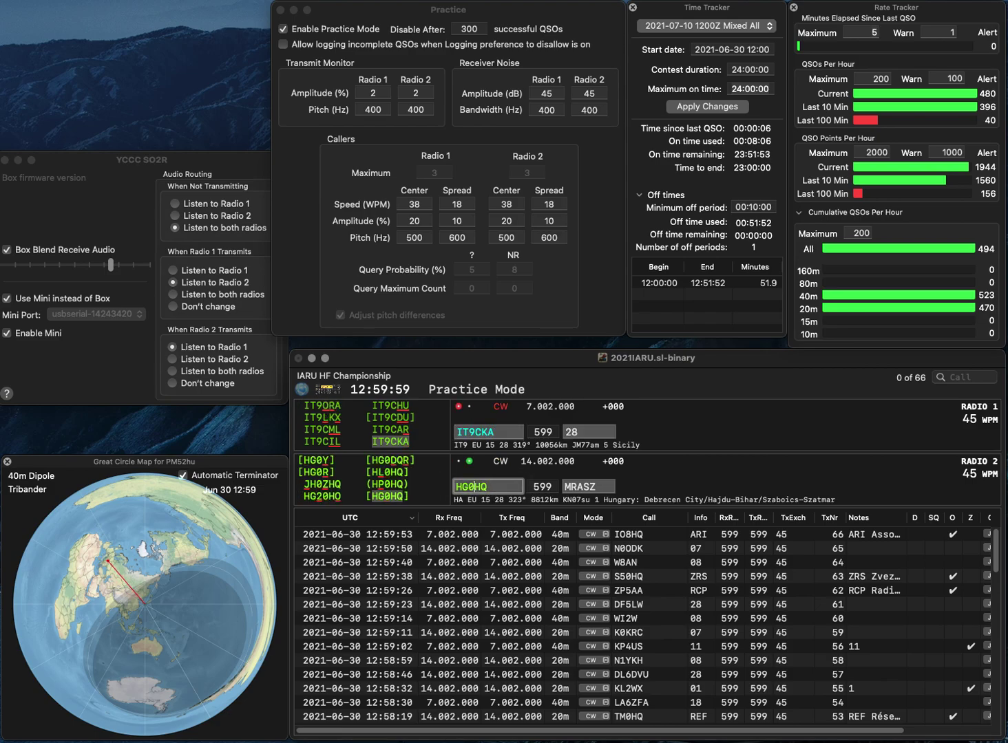
pyautogui.press('space')
pyautogui.press('Return')
pyautogui.press('space')
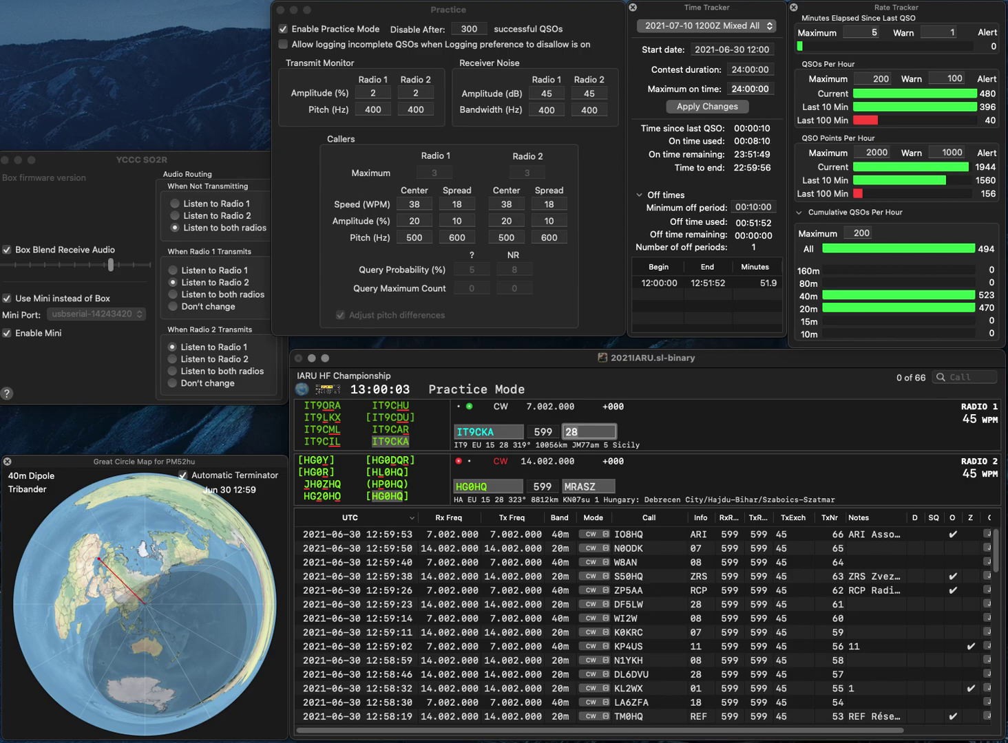
pyautogui.press('Return')
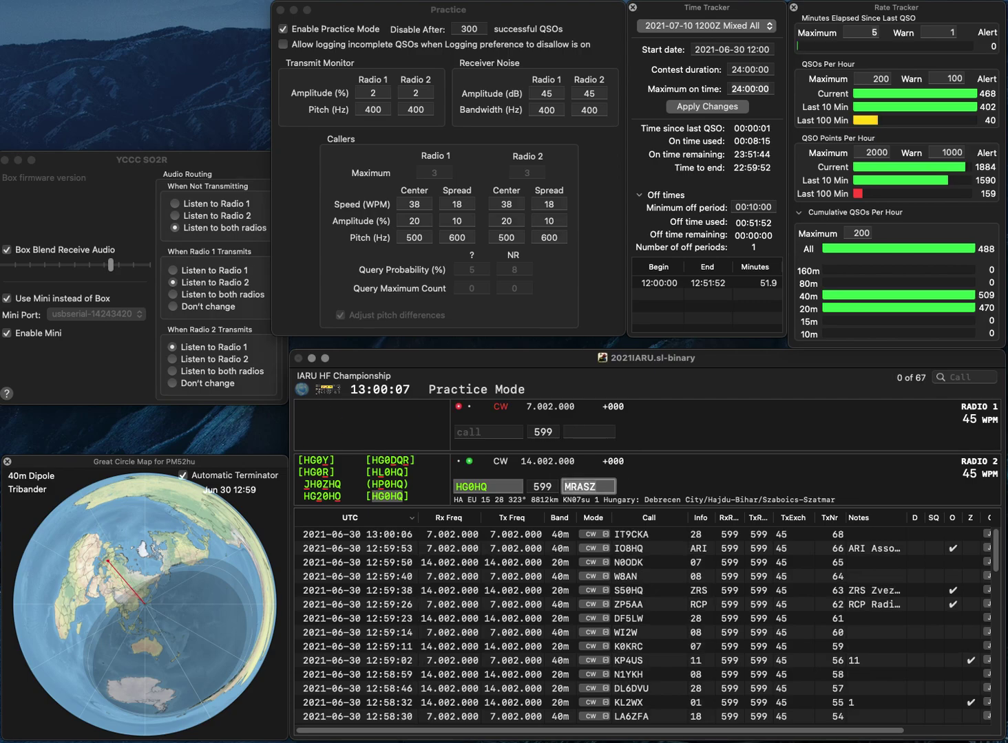
pyautogui.press('Return')
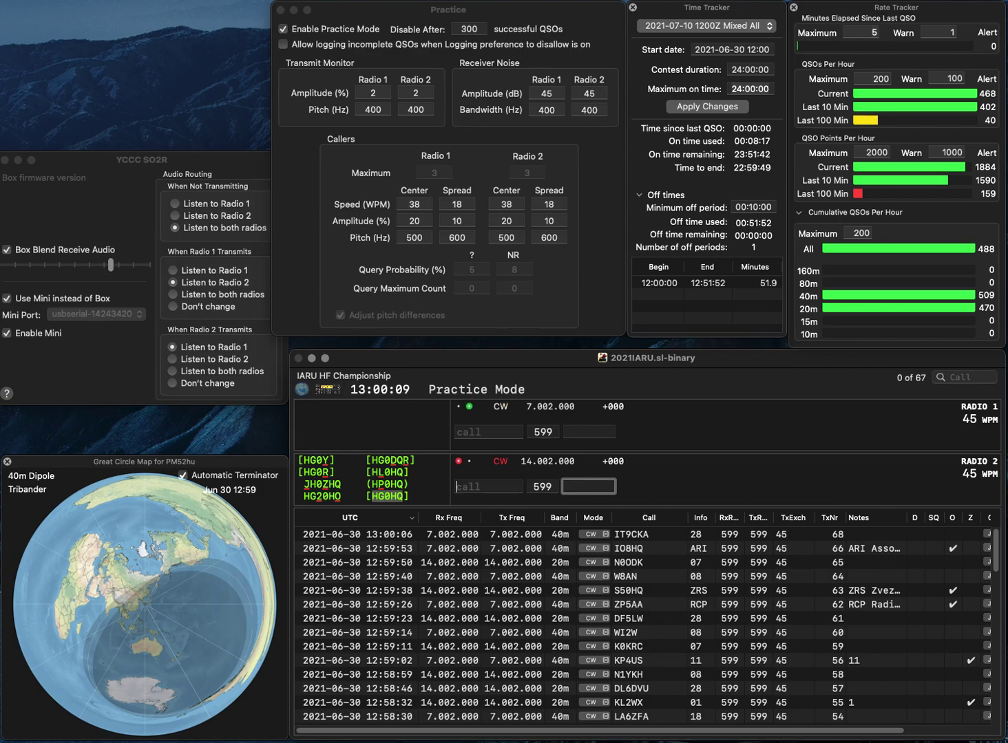
pyautogui.write('8TE')
pyautogui.write('K')
pyautogui.press('Return')
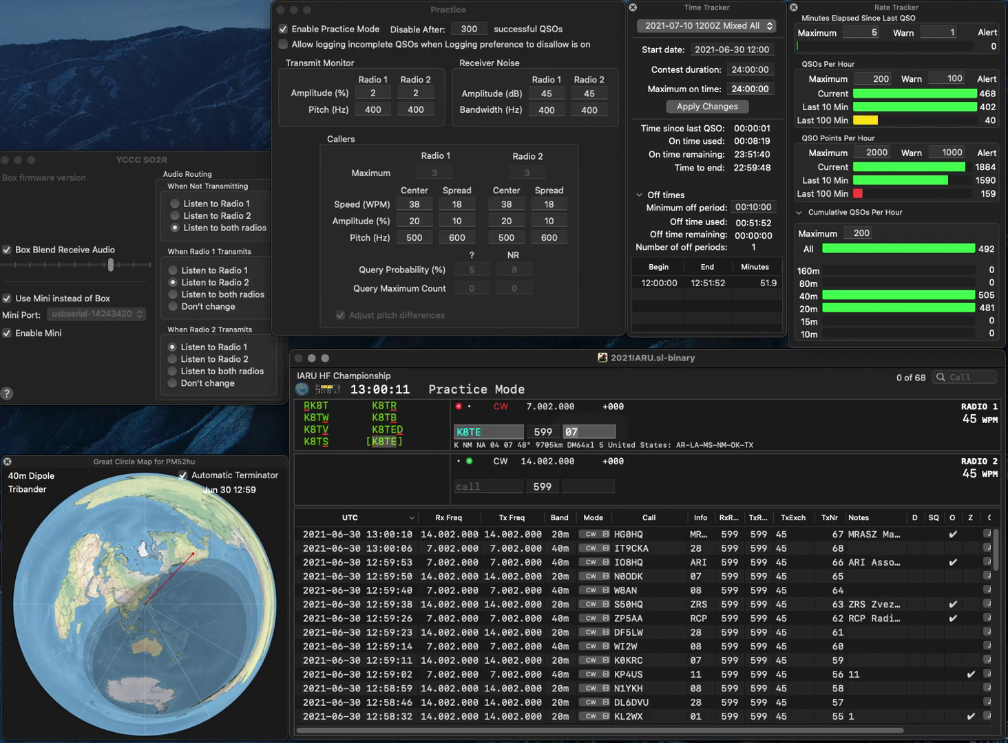
pyautogui.write('KE0UI')
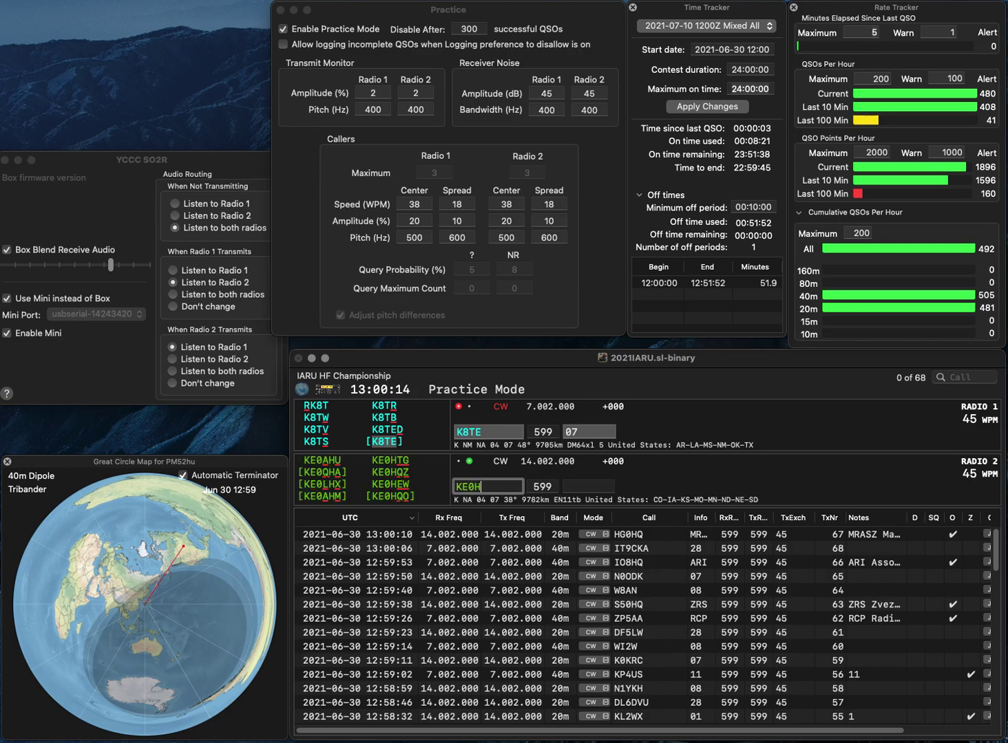
pyautogui.press('Return')
pyautogui.press('space')
pyautogui.press('Return')
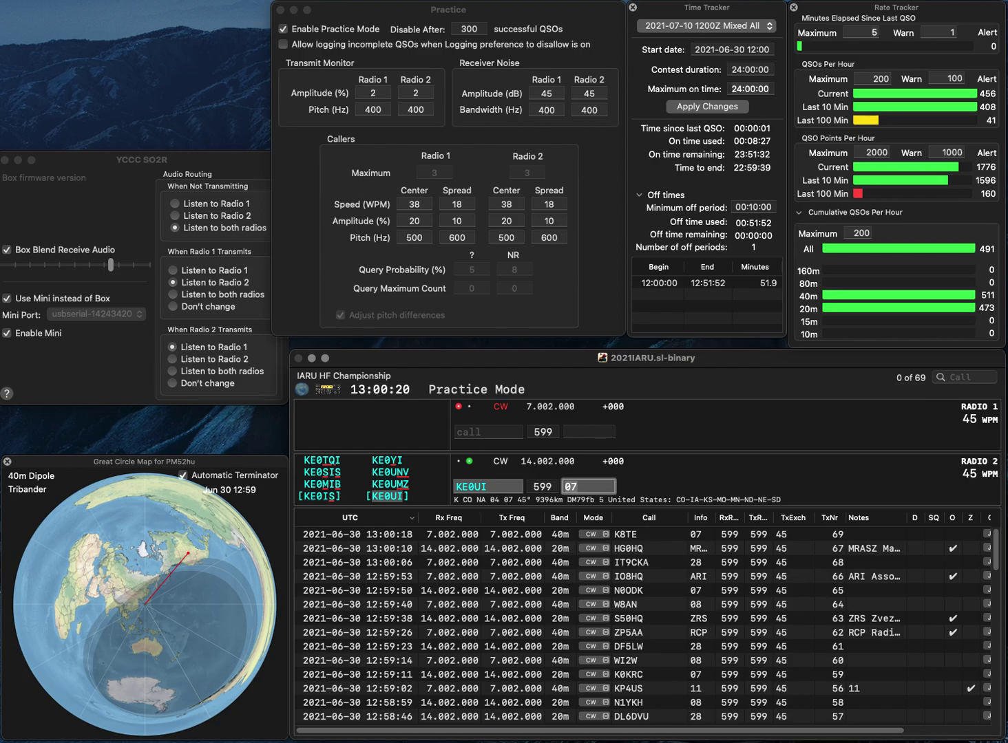
pyautogui.press('Return')
# Step: Work Z35K on Radio 2 and LX8HQ on Radio 1, send both exchanges and log the two contacts
pyautogui.write('LX')
pyautogui.press('Return')
pyautogui.write('Z35K')
pyautogui.press('Return')
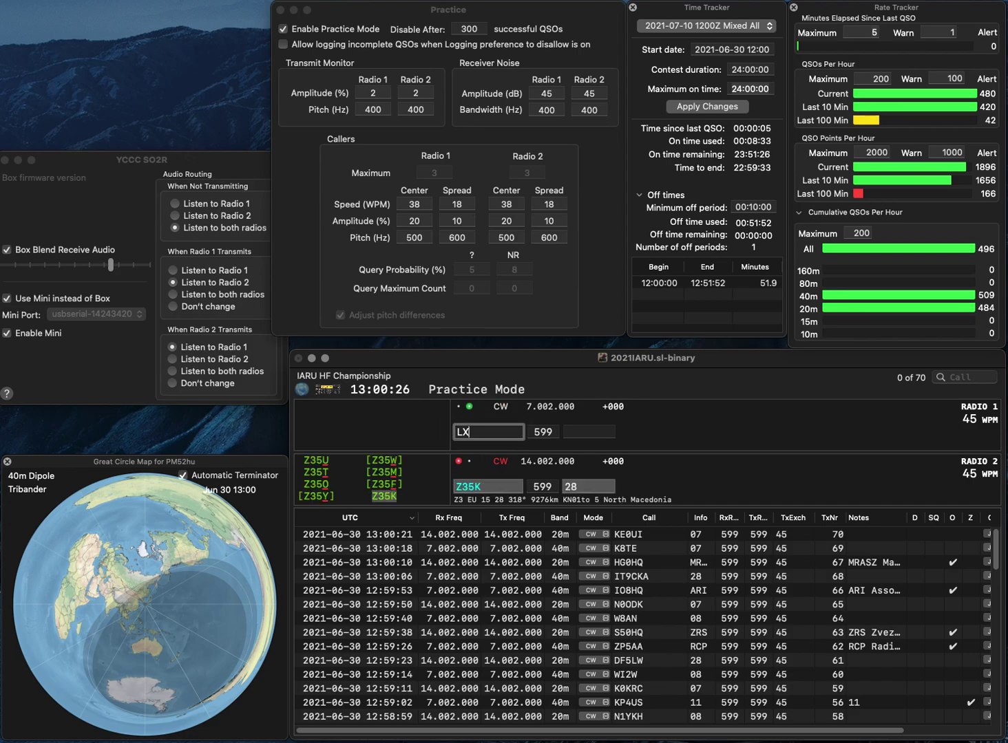
pyautogui.write('8HQ')
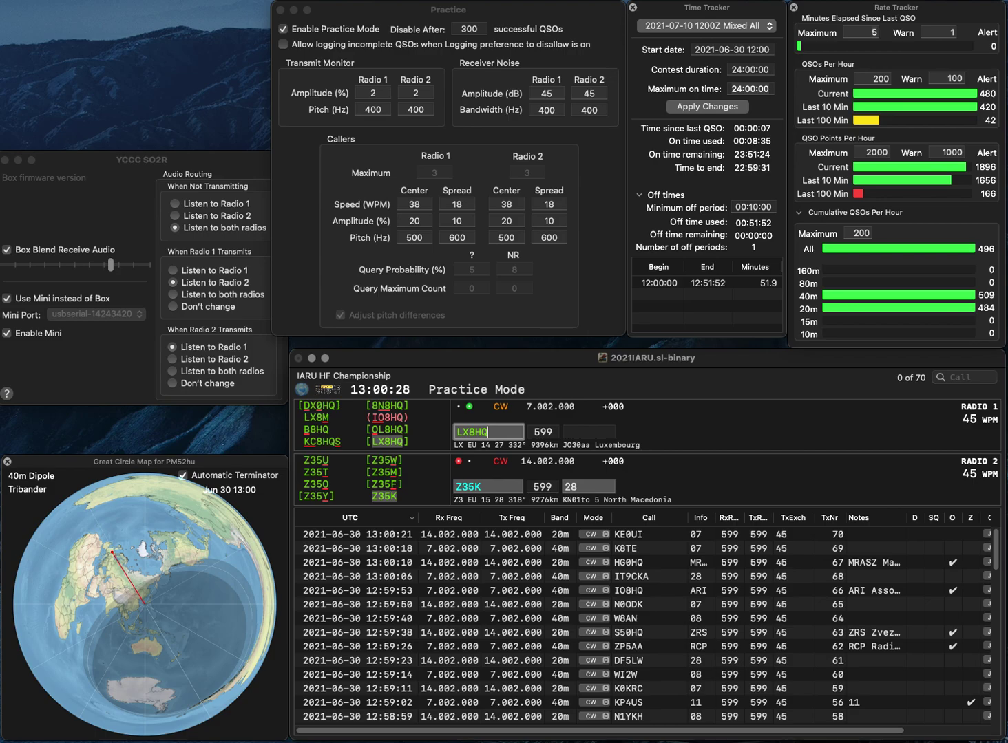
pyautogui.press('Return')
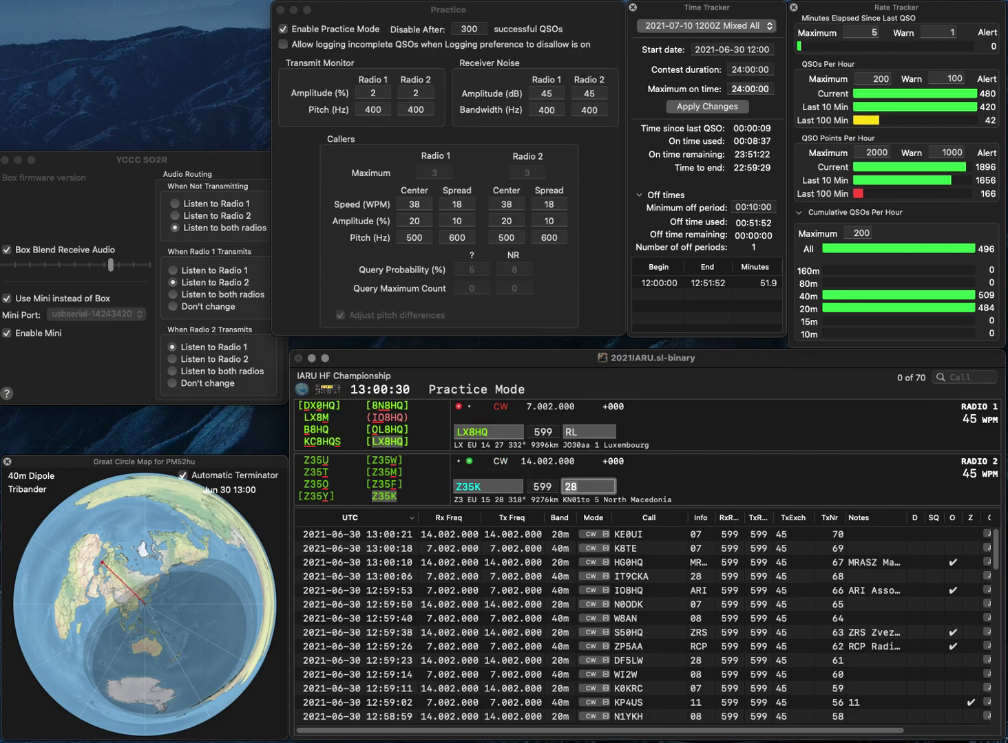
pyautogui.press('Return')
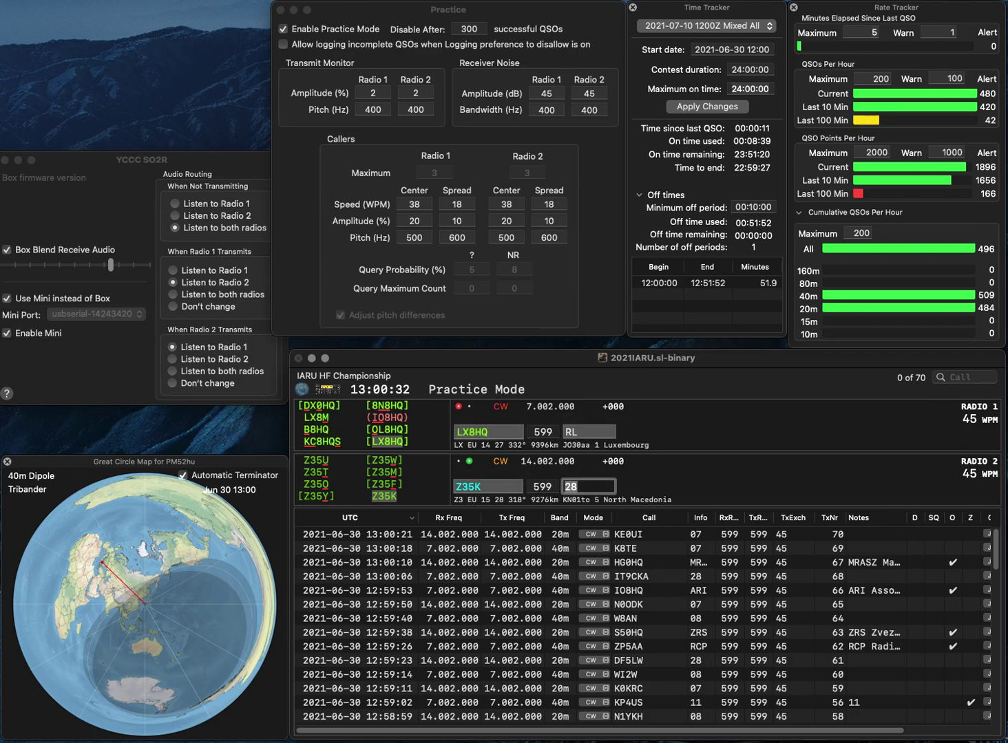
pyautogui.press('Return')
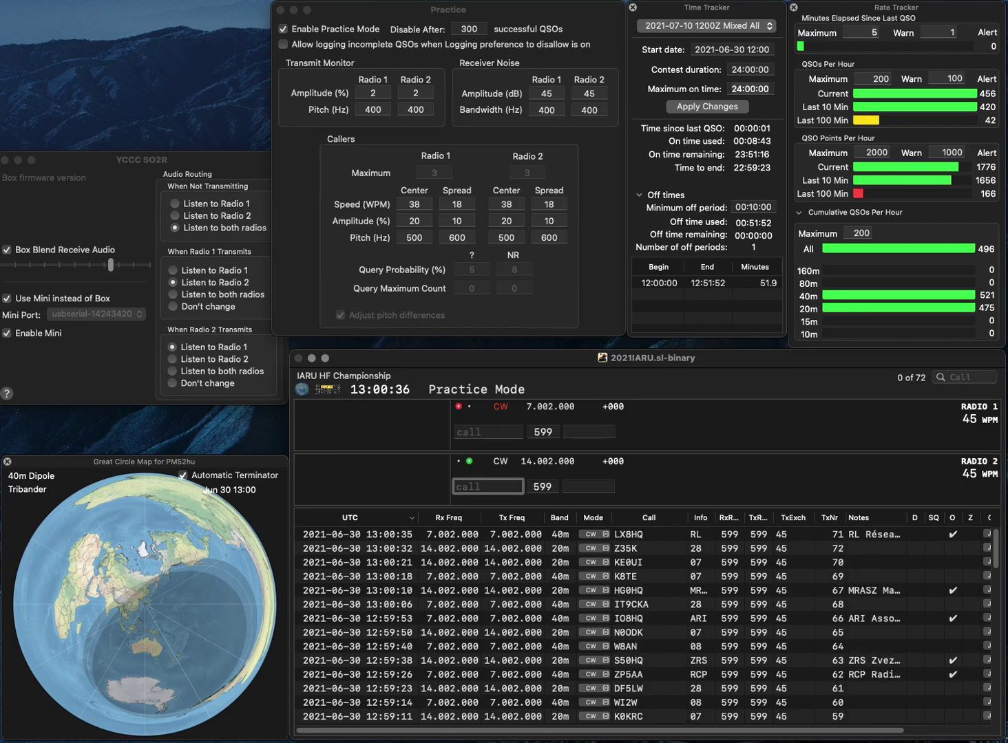
pyautogui.write('VY0RAC')
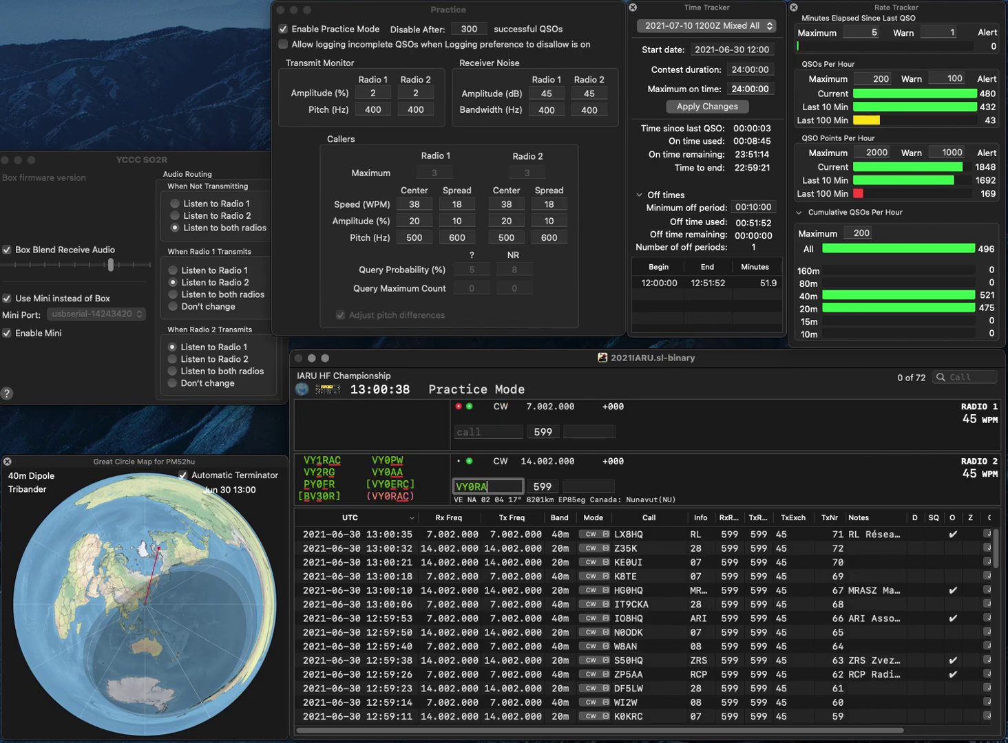
pyautogui.press('Return')
pyautogui.write('LLFF')
pyautogui.press('Left')
pyautogui.press('Left')
pyautogui.press('Left')
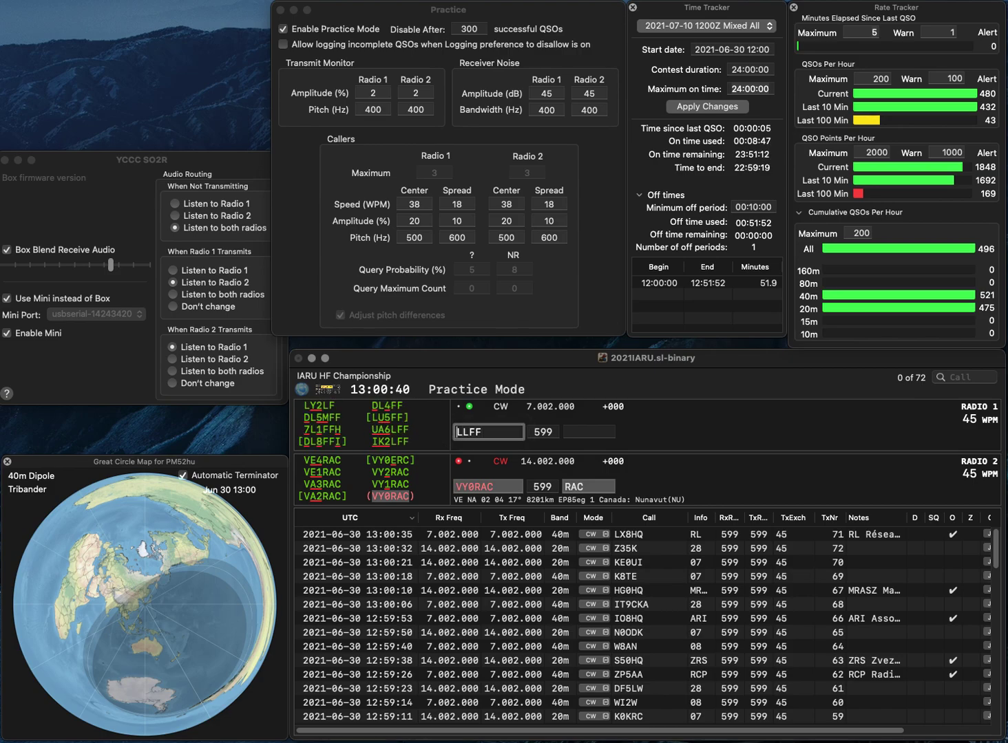
pyautogui.write('D')
pyautogui.press('Right')
pyautogui.write('4')
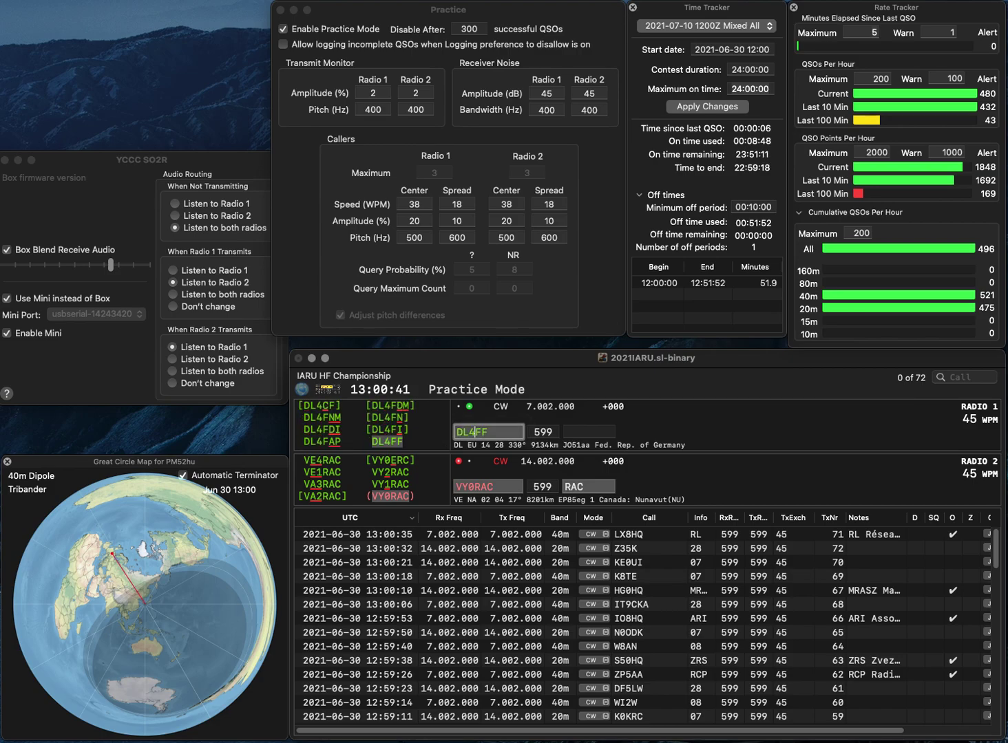
pyautogui.press('Return')
pyautogui.press('Return')
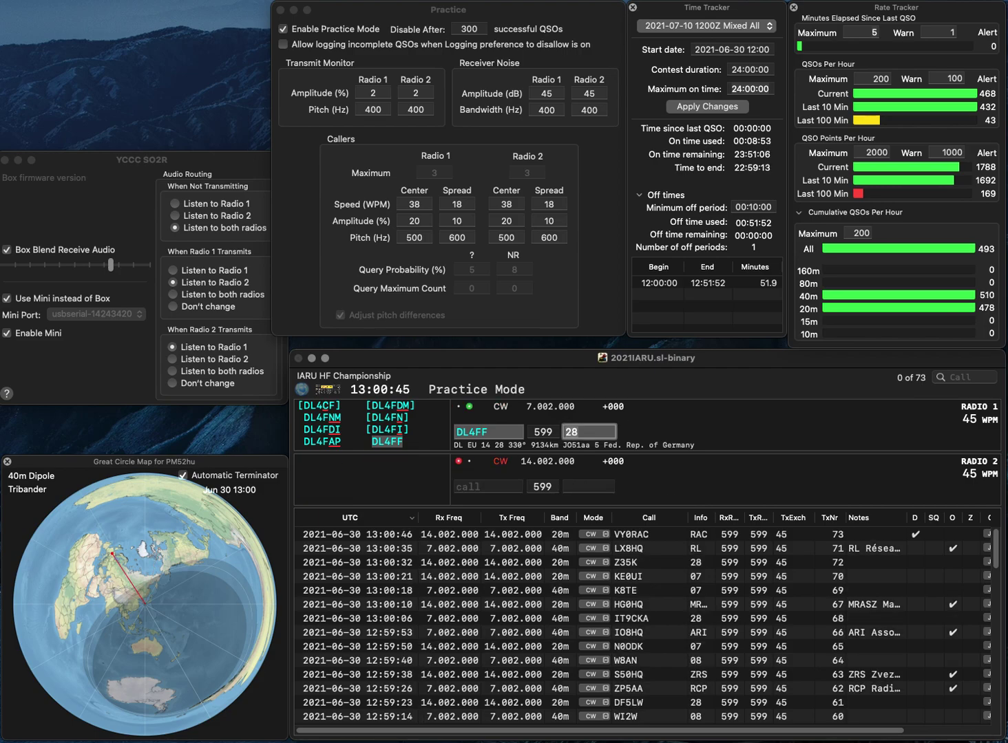
pyautogui.press('Return')
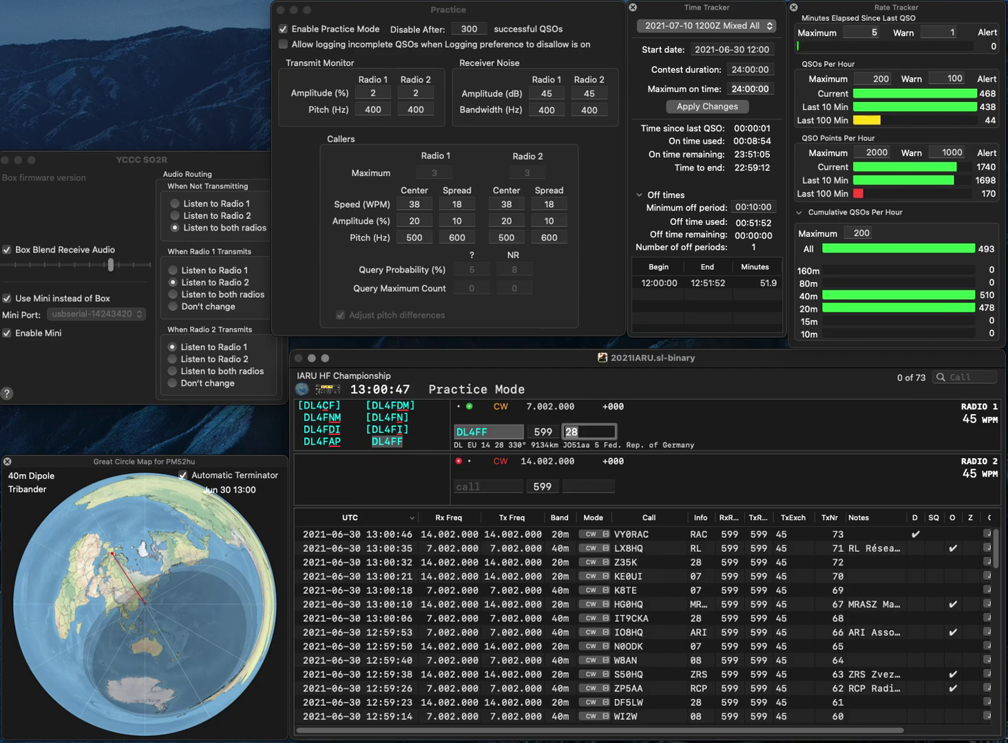
# Step: Work KW8KW on Radio 2 and RT5Z on Radio 1, send both exchanges and log the two contacts
pyautogui.write('KW8')
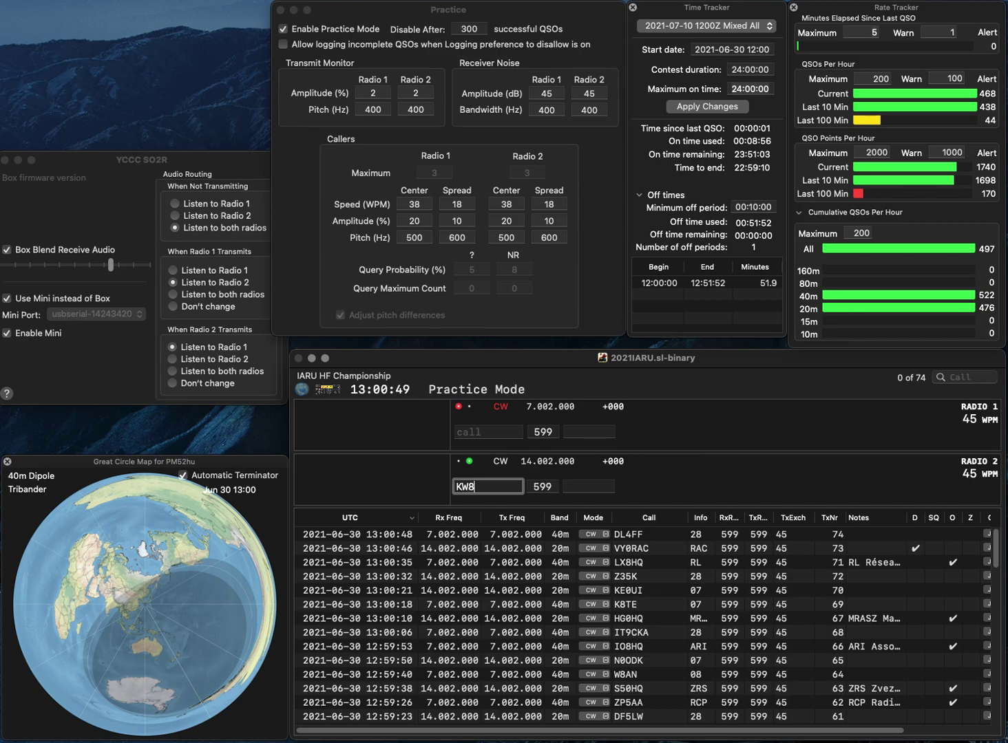
pyautogui.write('KW')
pyautogui.press('Return')
pyautogui.write('R')
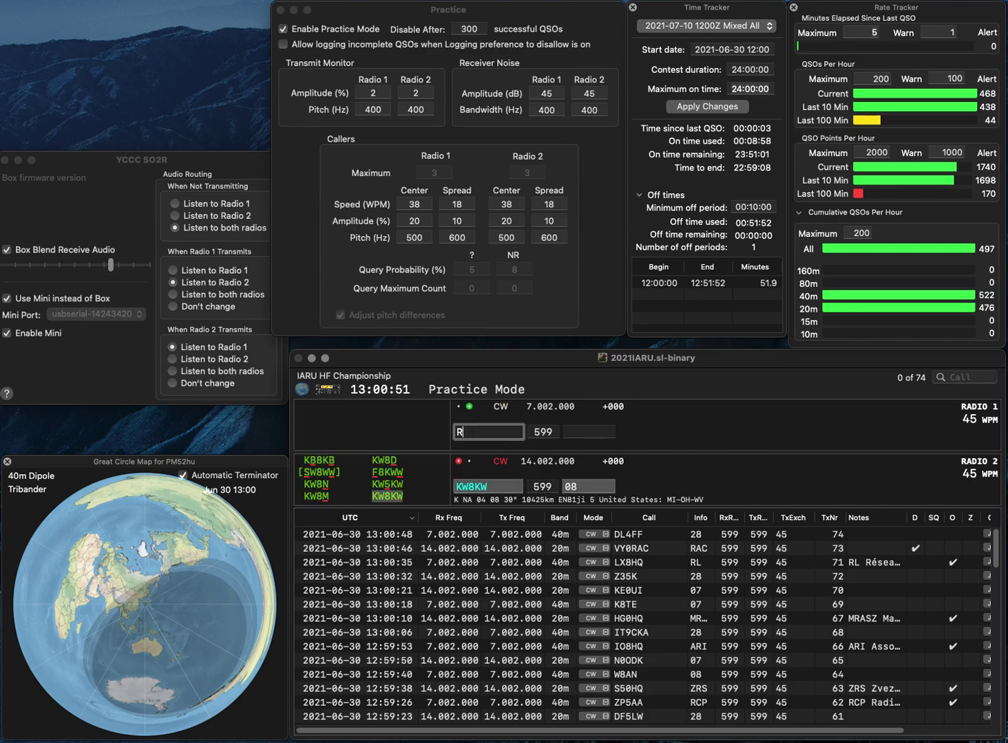
pyautogui.write('T5Z')
pyautogui.press('Return')
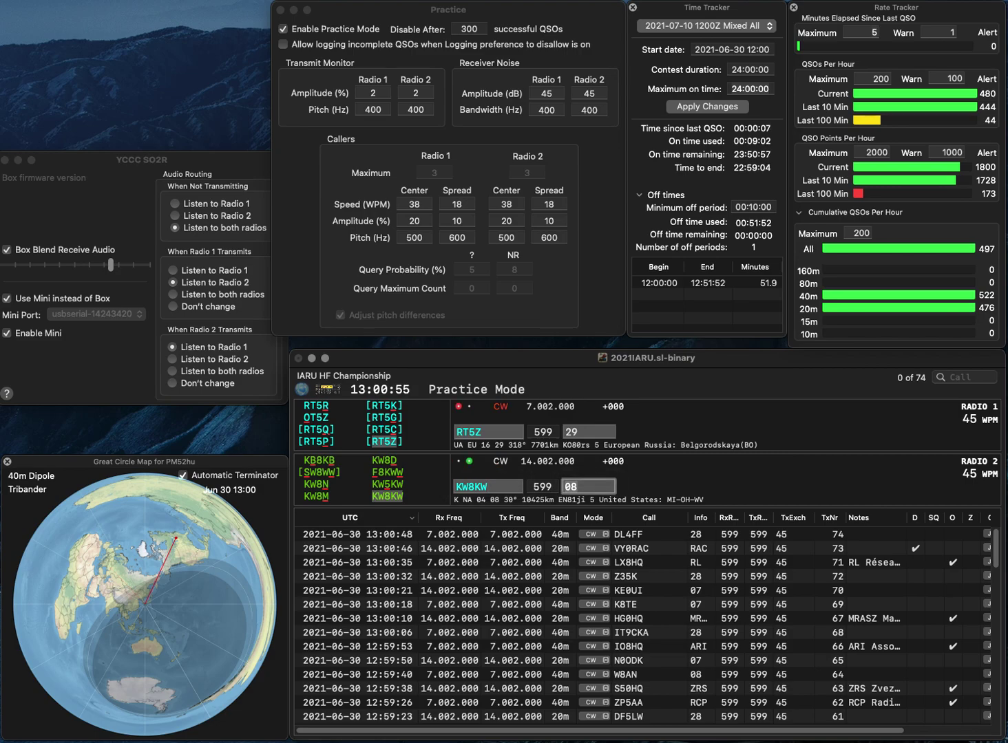
pyautogui.press('Return')
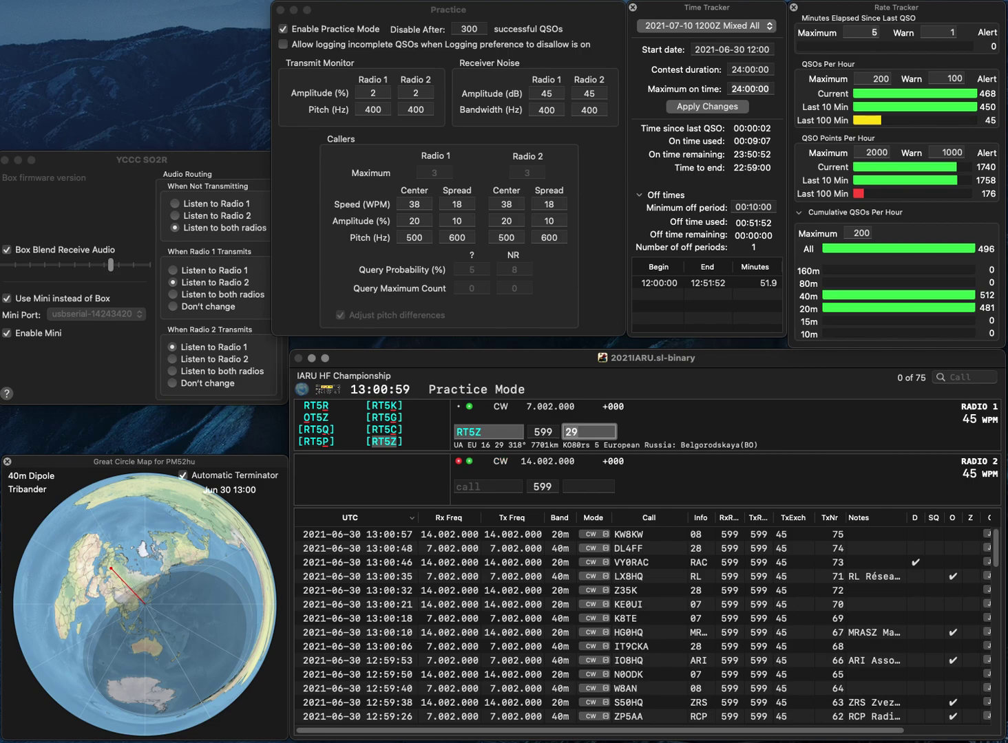
pyautogui.press('Return')
pyautogui.write('6HQX')
pyautogui.press('Return')
pyautogui.write('W')
pyautogui.press('BackSpace')
pyautogui.write('RT9YA')
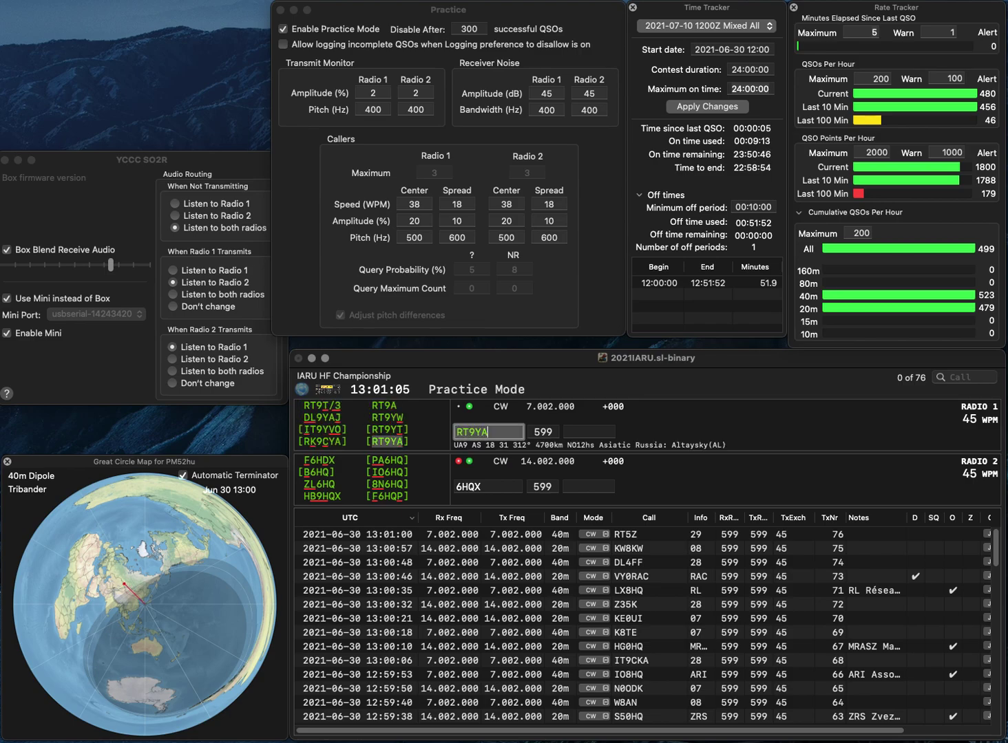
pyautogui.press('Return')
pyautogui.write('F6')
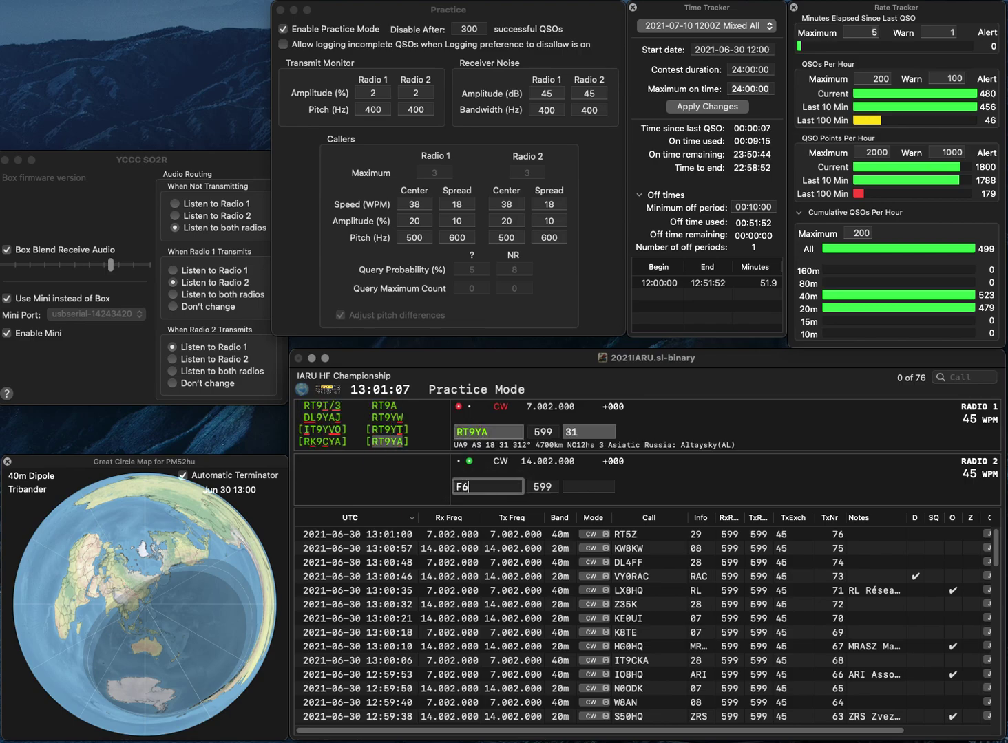
pyautogui.write('HDX')
pyautogui.press('Return')
pyautogui.press('Tab')
pyautogui.press('Return')
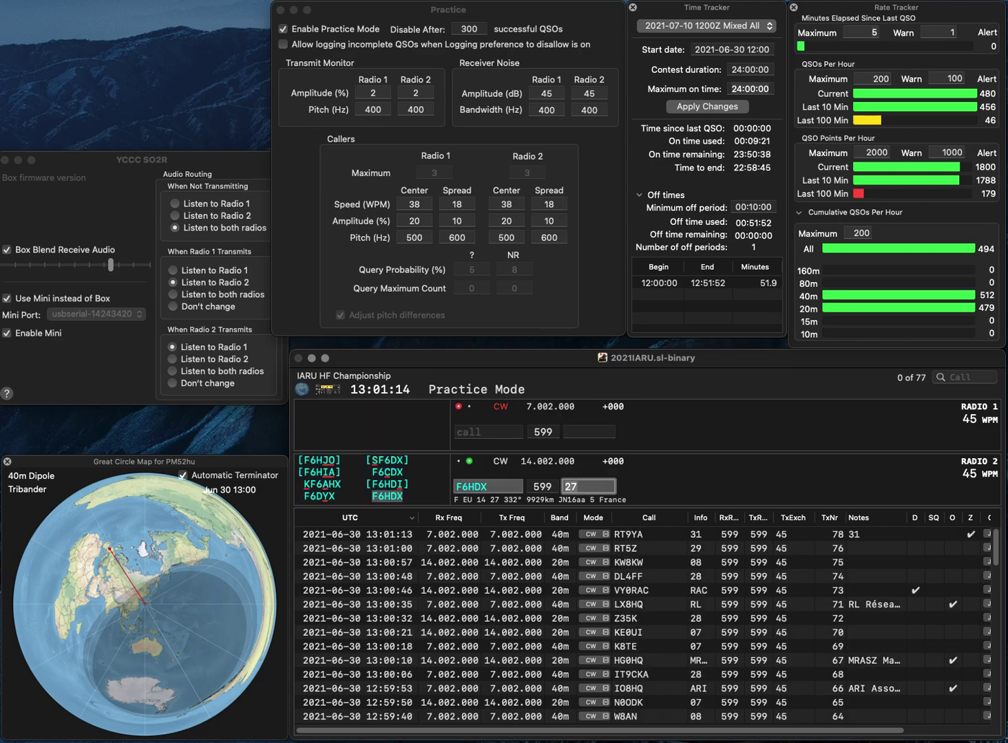
pyautogui.press('Return')
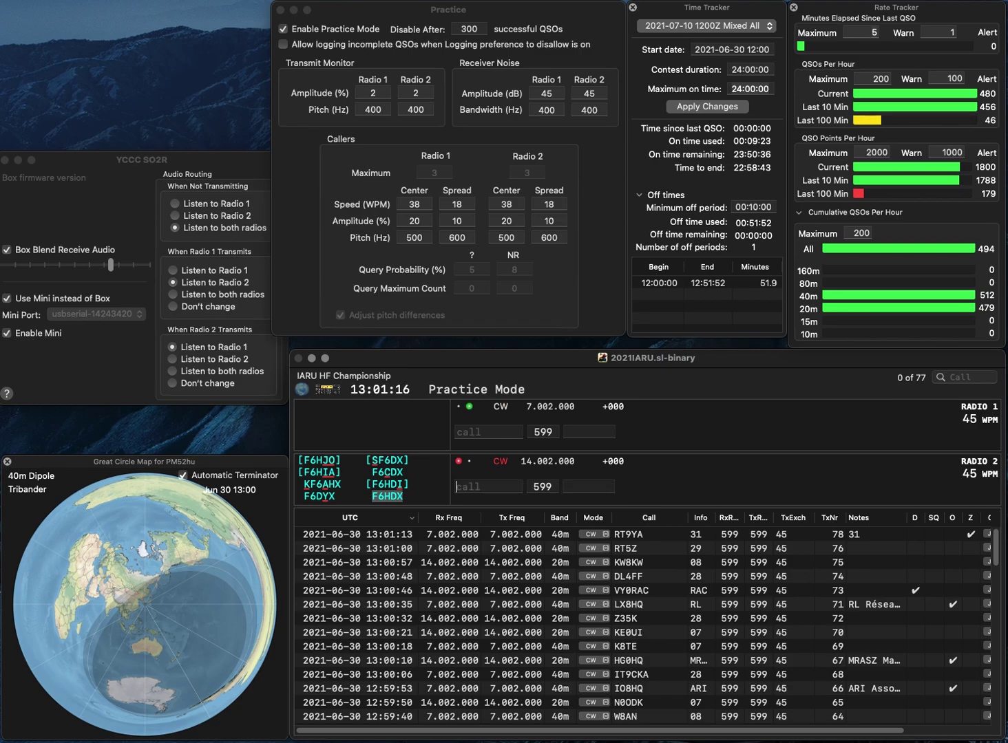
# Step: Work W9AA on Radio 1 and K1WW on Radio 2, send both exchanges and log the two contacts
pyautogui.write('W9AA')
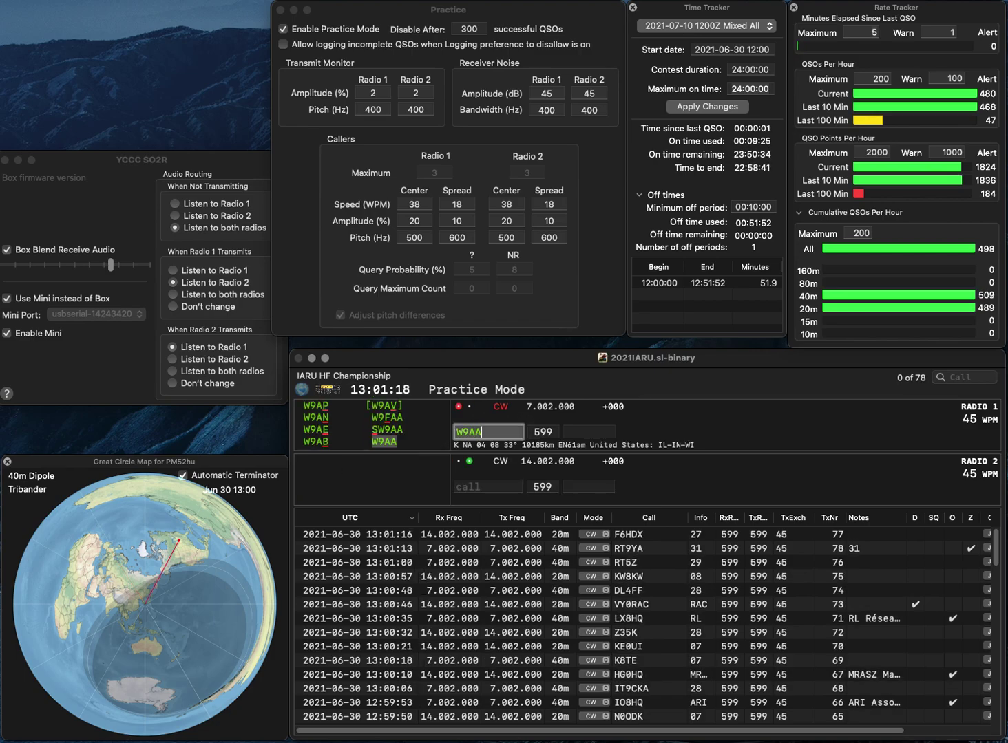
pyautogui.press('Return')
pyautogui.write('K1WW')
pyautogui.press('Return')
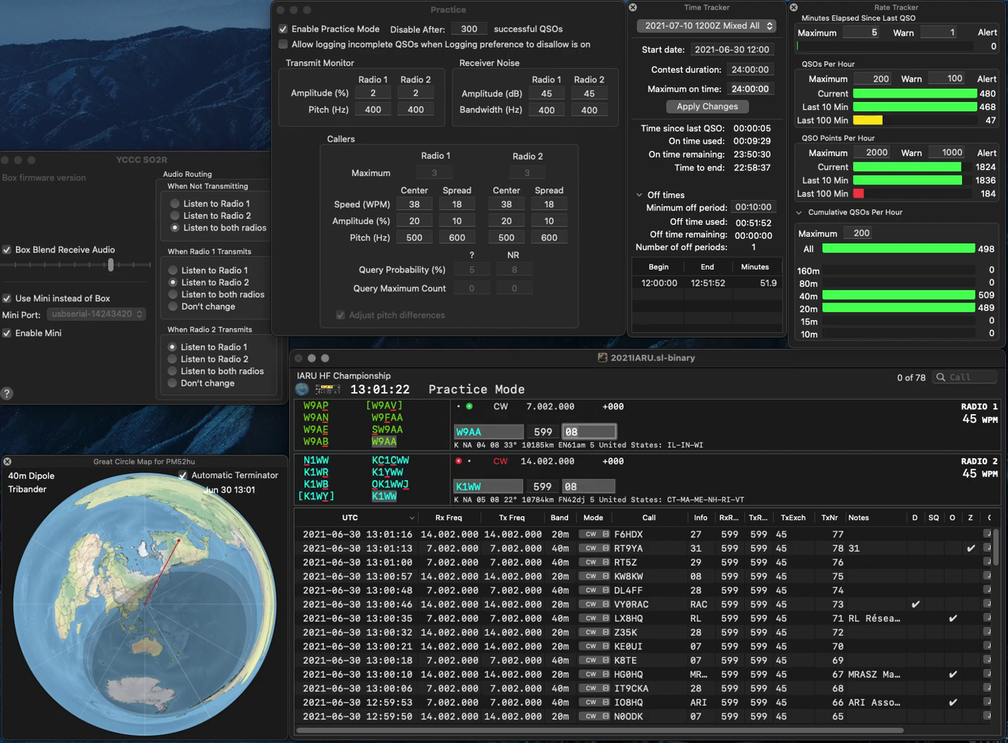
pyautogui.press('Return')
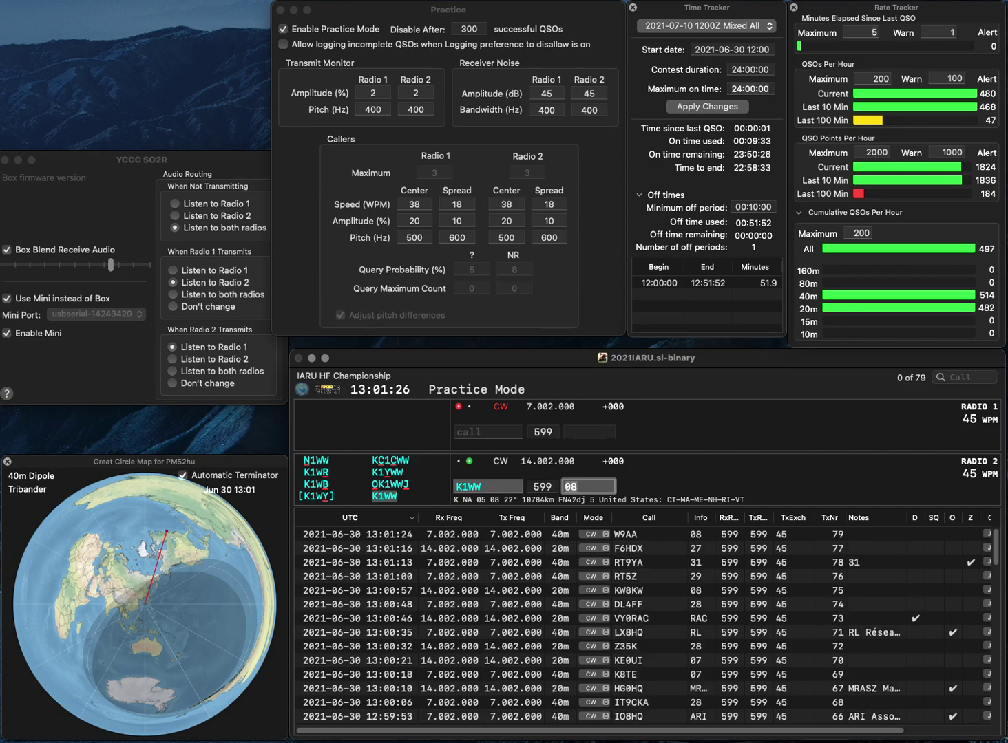
pyautogui.press('Return')
pyautogui.write('OK1MAW')
pyautogui.press('Return')
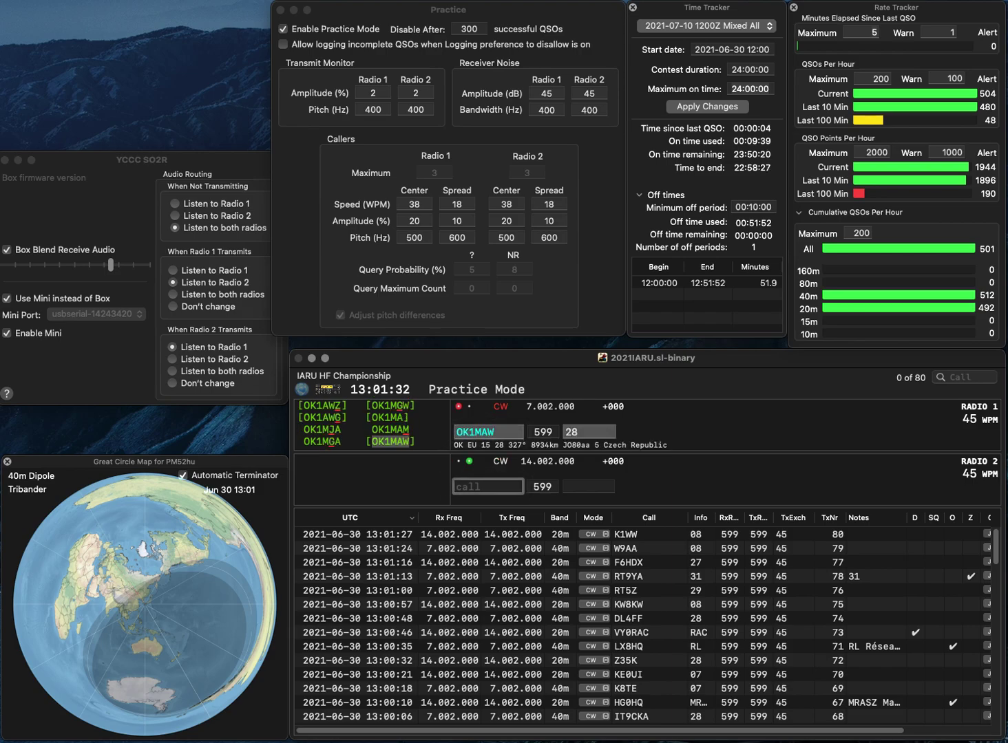
pyautogui.write('UKW')
pyautogui.press('Left')
pyautogui.press('Left')
pyautogui.press('BackSpace')
pyautogui.press('Return')
pyautogui.press('Tab')
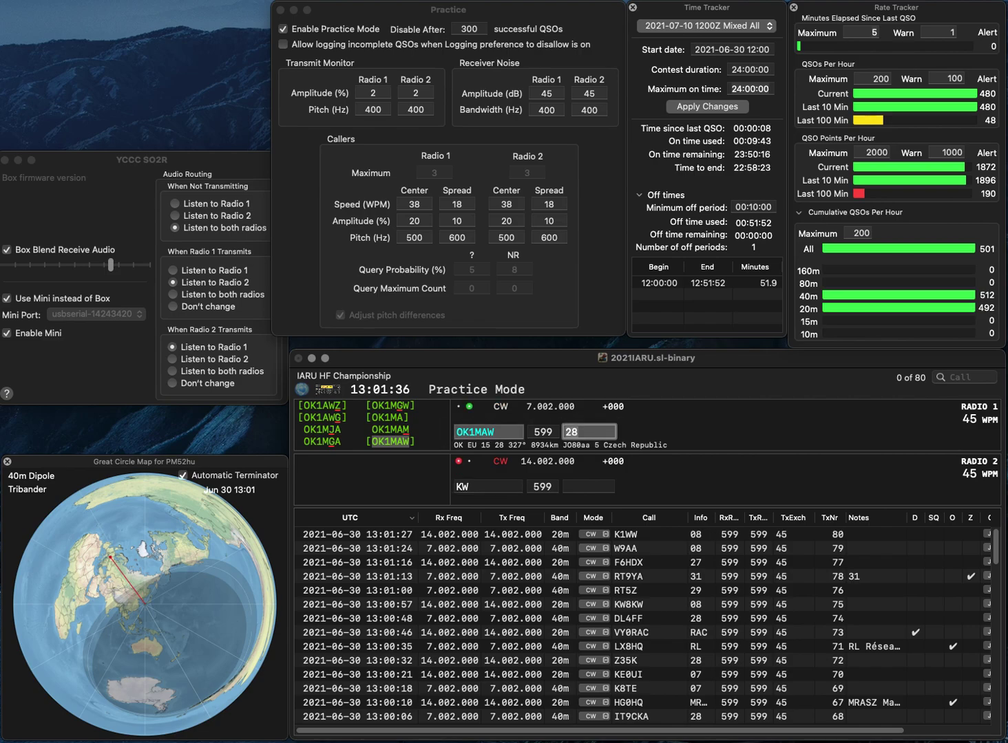
pyautogui.press('Return')
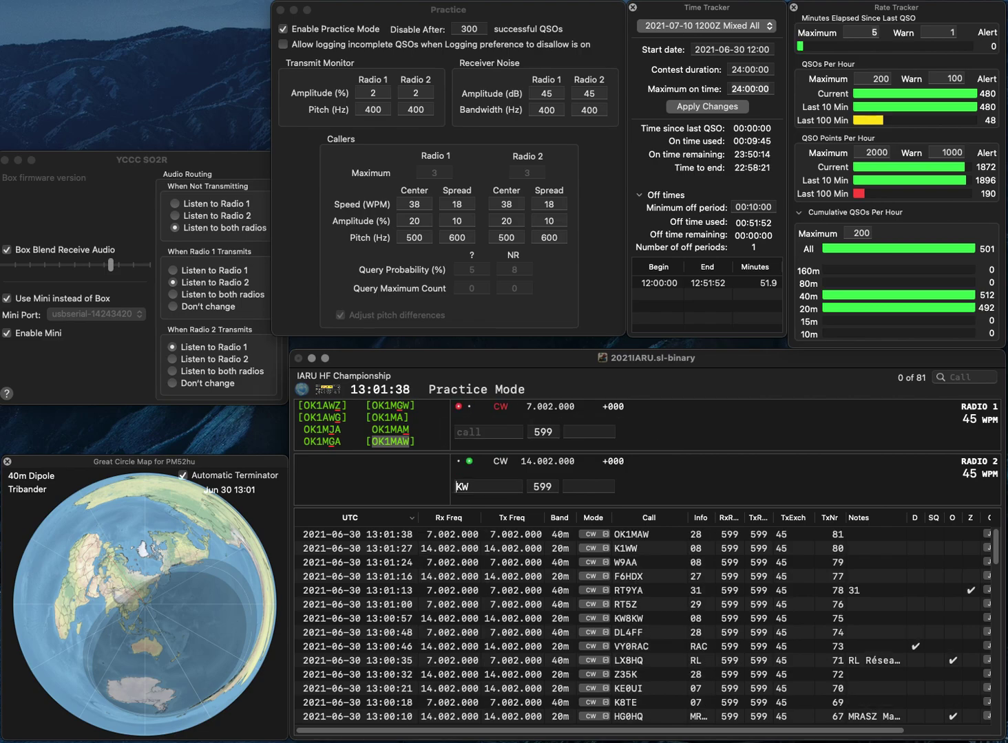
pyautogui.write('YF')
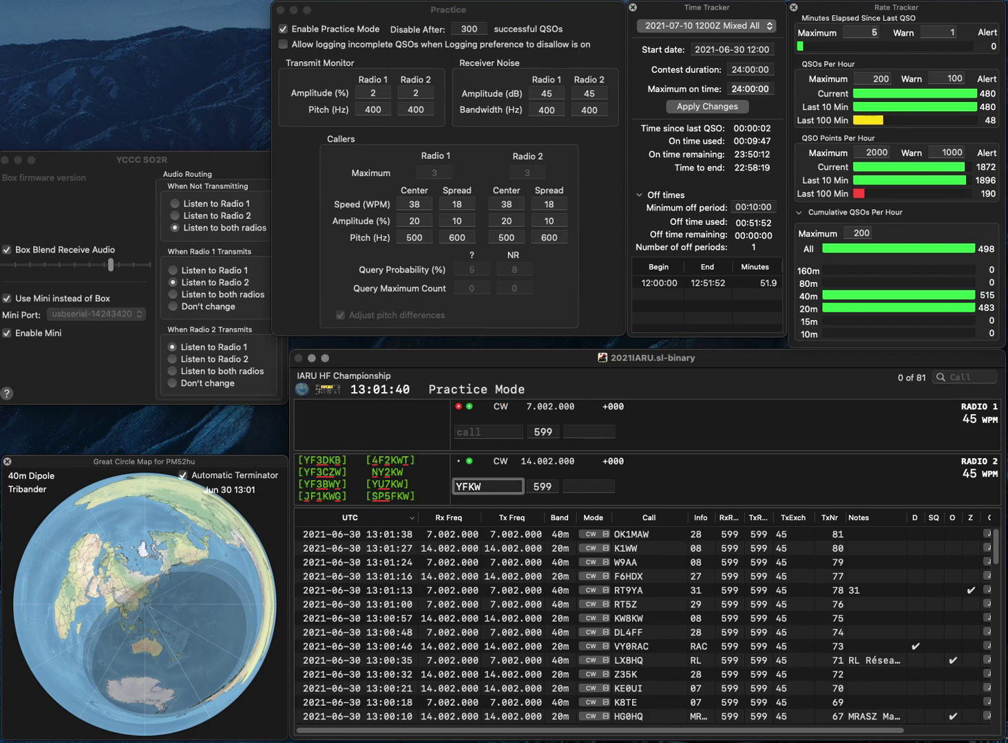
pyautogui.write('0')
pyautogui.write('8')
pyautogui.press('Return')
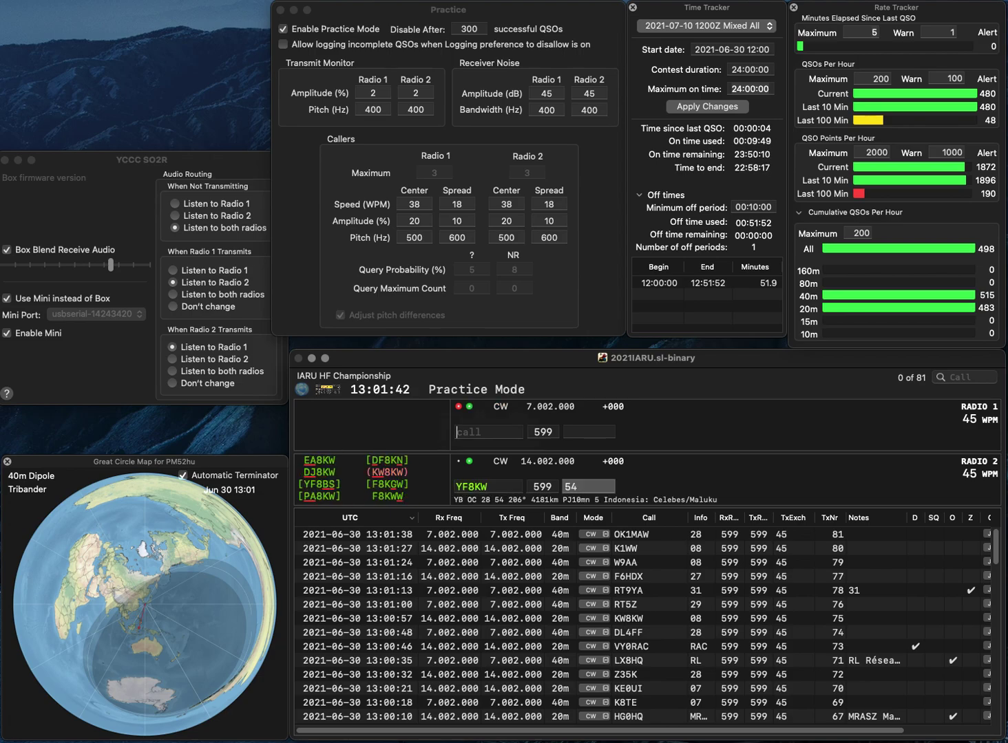
pyautogui.write('JA4JSV')
pyautogui.press('Return')
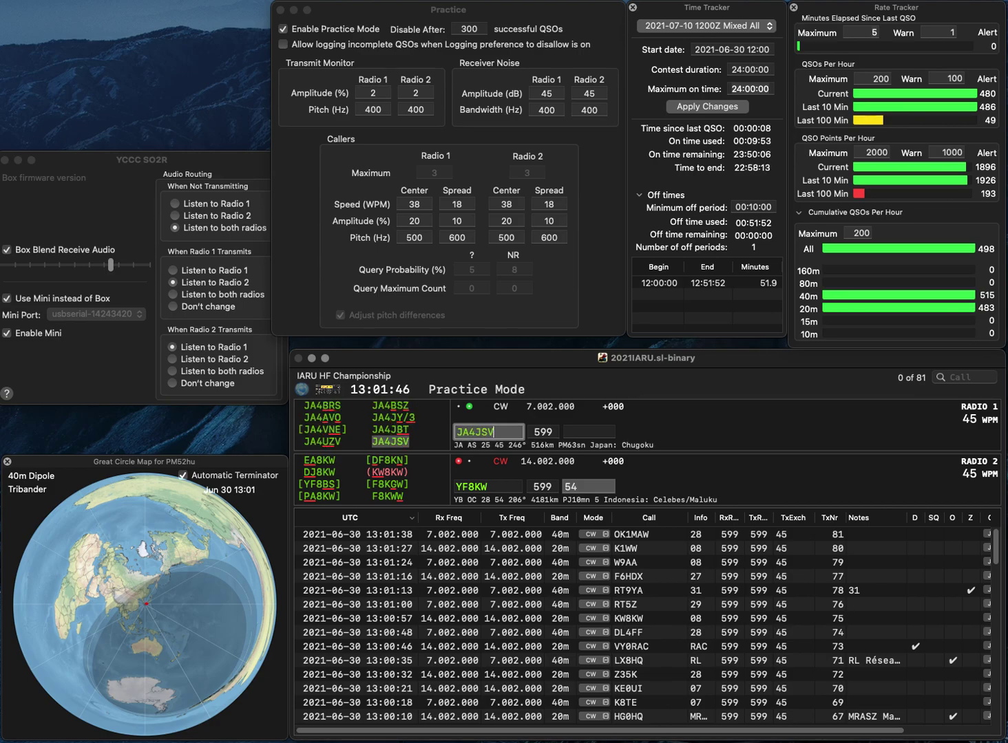
pyautogui.press('Left')
pyautogui.press('BackSpace')
pyautogui.write('7')
pyautogui.press('BackSpace')
pyautogui.press('BackSpace')
pyautogui.write('U7')
pyautogui.press('Return')
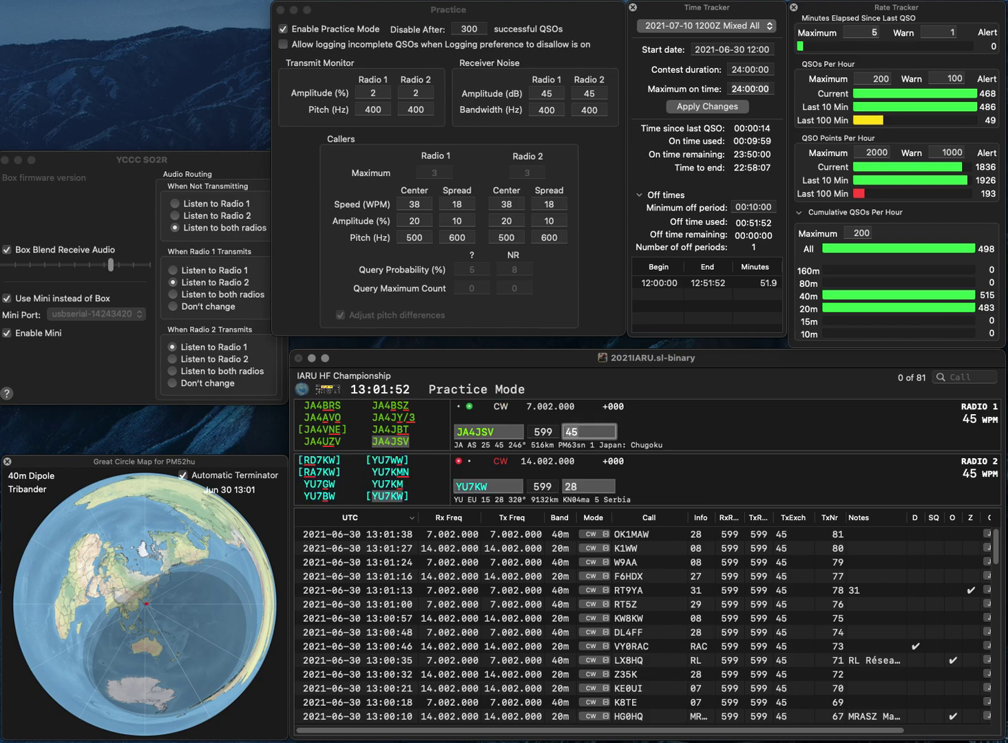
pyautogui.press('Return')
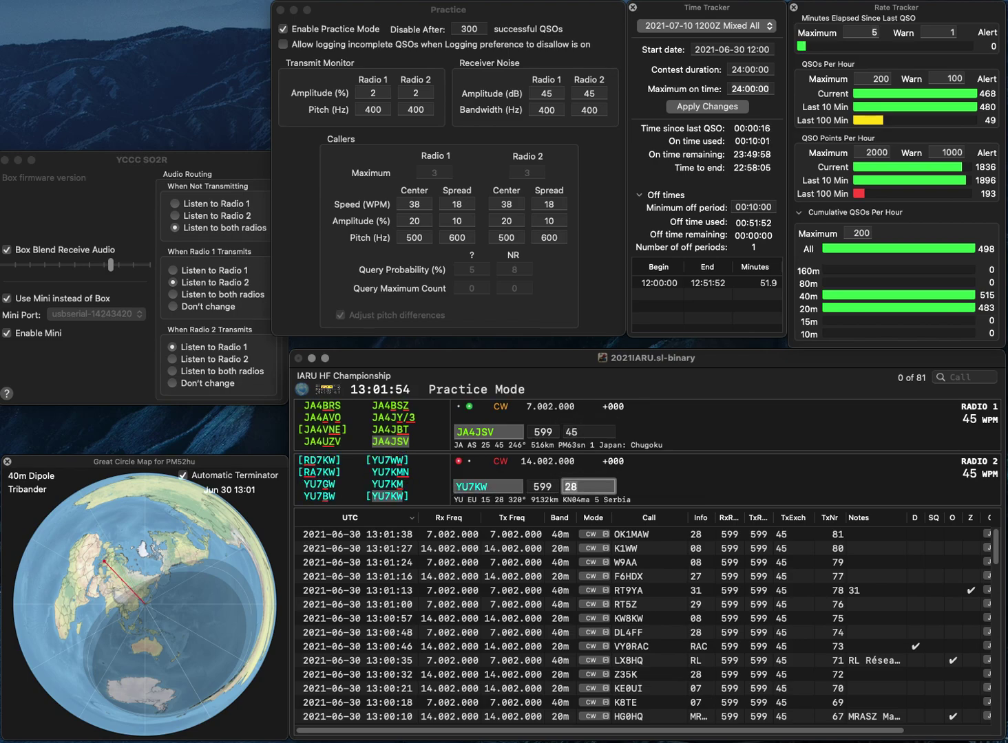
pyautogui.press('Return')
# Step: Work W7EEE on Radio 1 and RK7A on Radio 2, send both exchanges and log the two contacts
pyautogui.write('W7EEE')
pyautogui.press('Return')
pyautogui.write('RK7A')
pyautogui.press('Return')
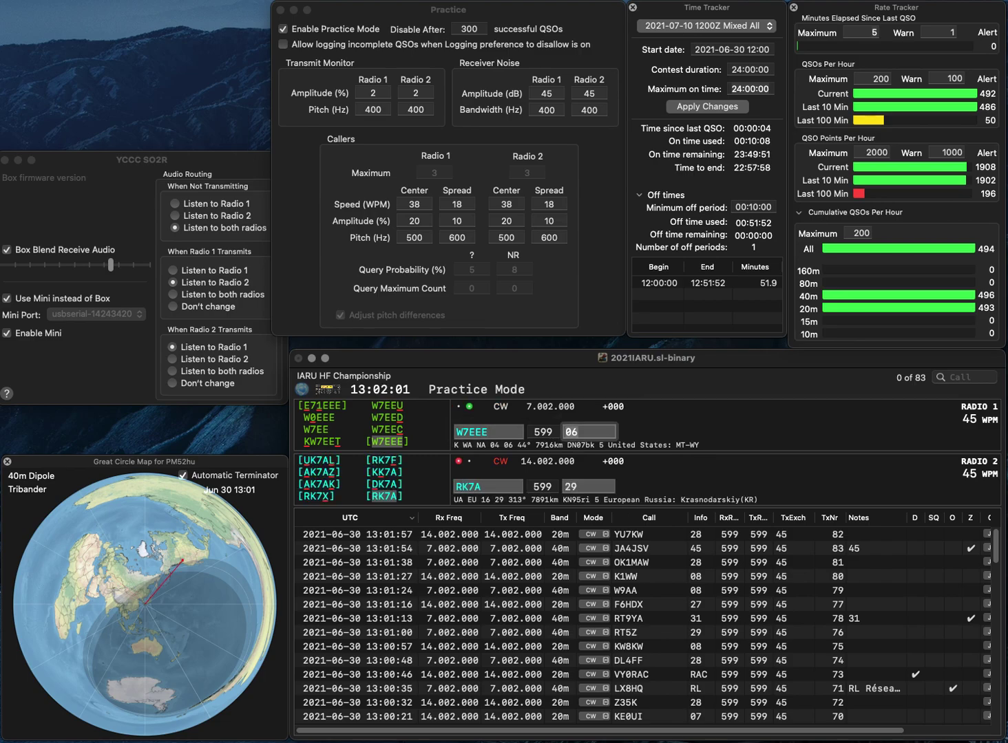
pyautogui.press('Return')
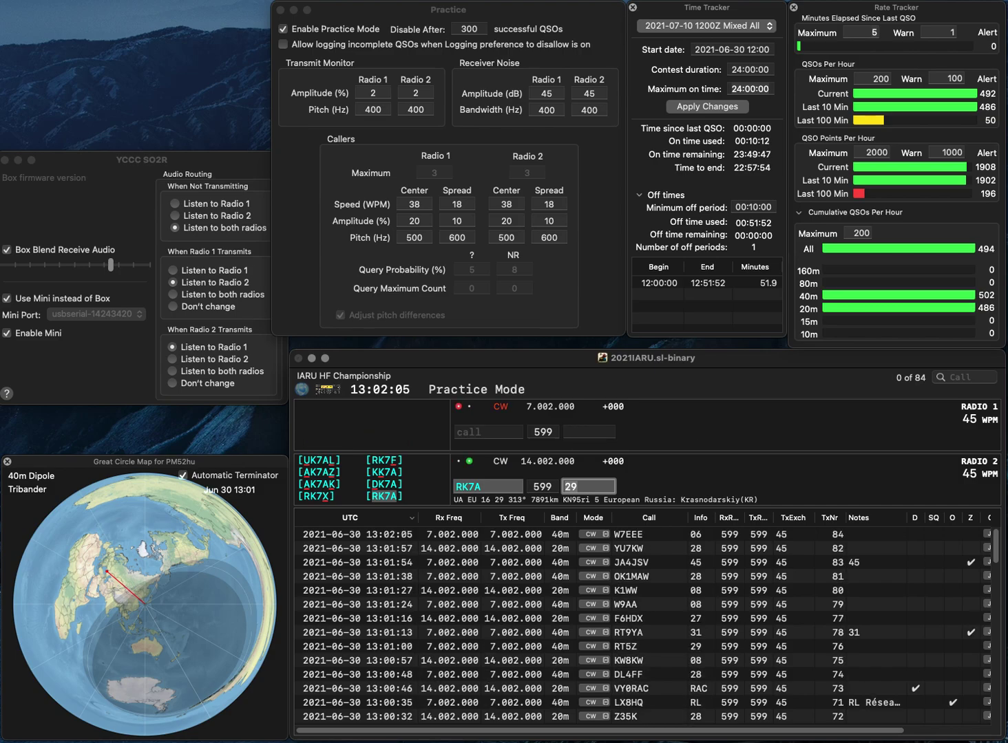
pyautogui.press('Return')
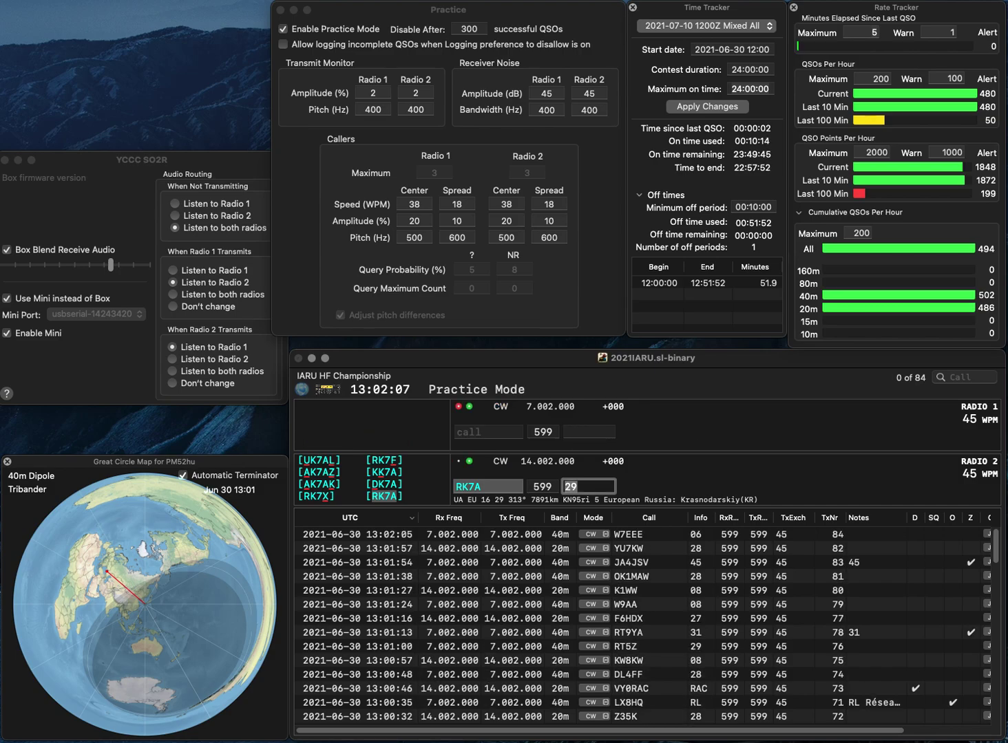
# Step: Answer the partial call HEW on Radio 1, and enter G8CW on Radio 2 with the contest exchange
pyautogui.write('HEW')
pyautogui.press('Return')
pyautogui.write('G8')
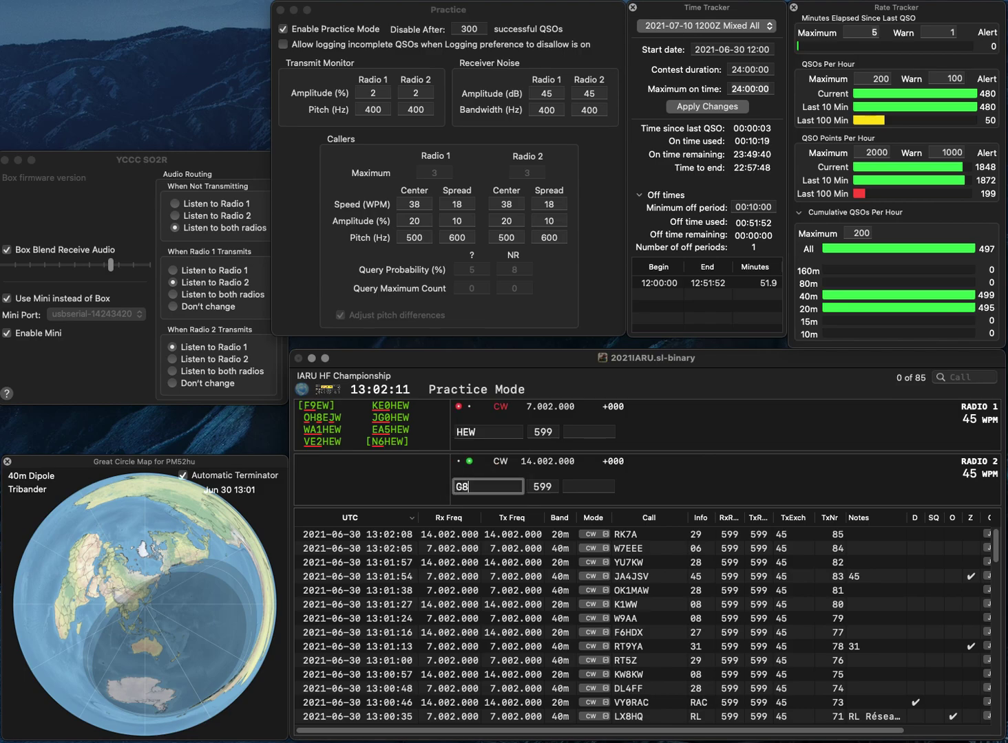
pyautogui.write('CW')
pyautogui.press('Return')
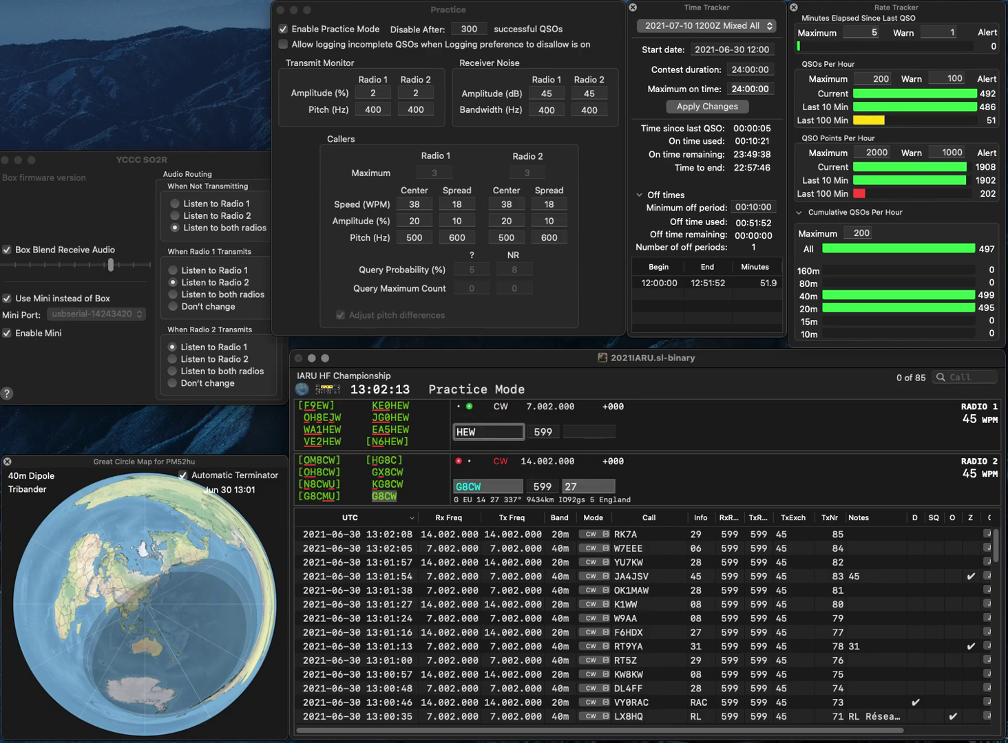
pyautogui.write('E5W')
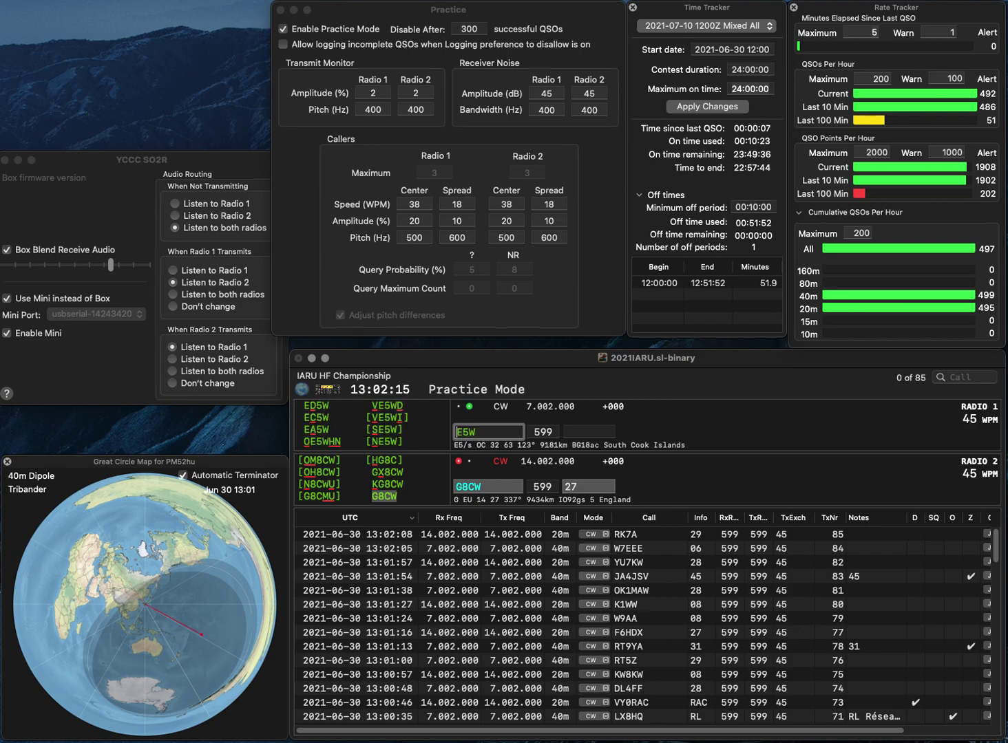
pyautogui.write('S')
pyautogui.press('Return')
pyautogui.press('Return')
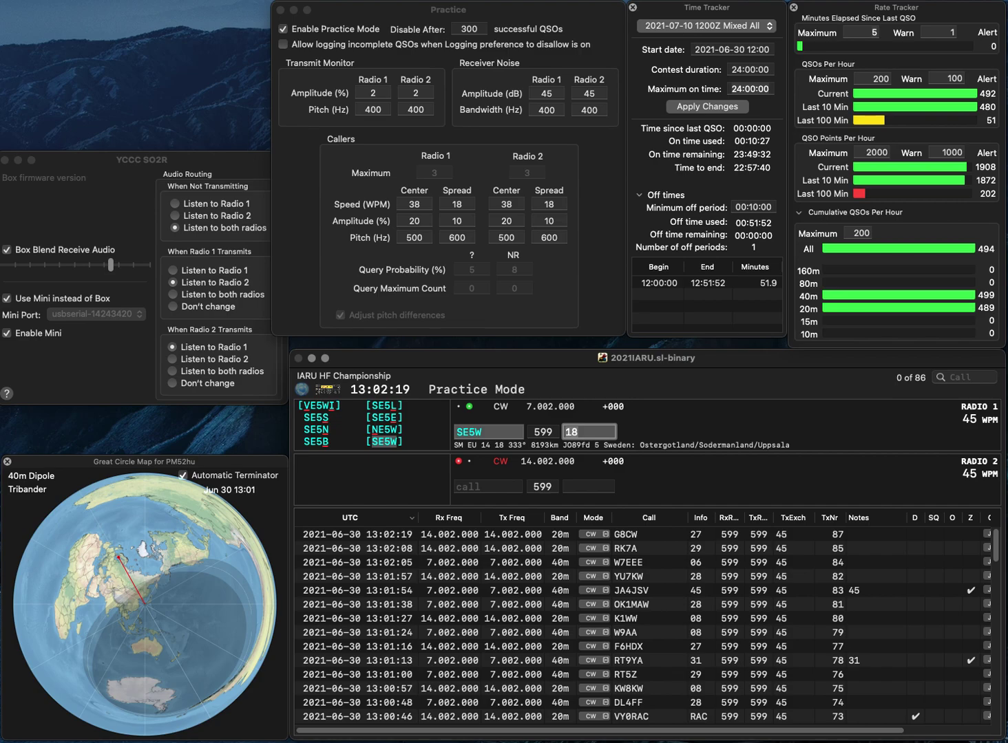
pyautogui.press('Return')
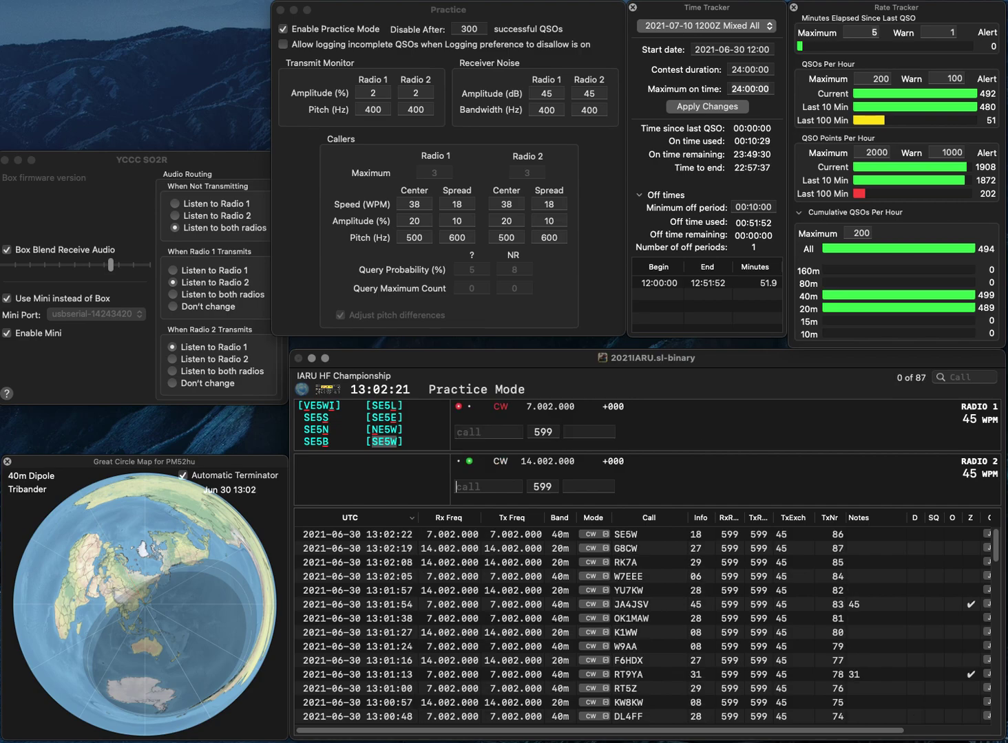
# Step: Work N4VGE on Radio 2 and UT1IM on Radio 1, send both exchanges and log the two contacts
pyautogui.write('N4VGE')
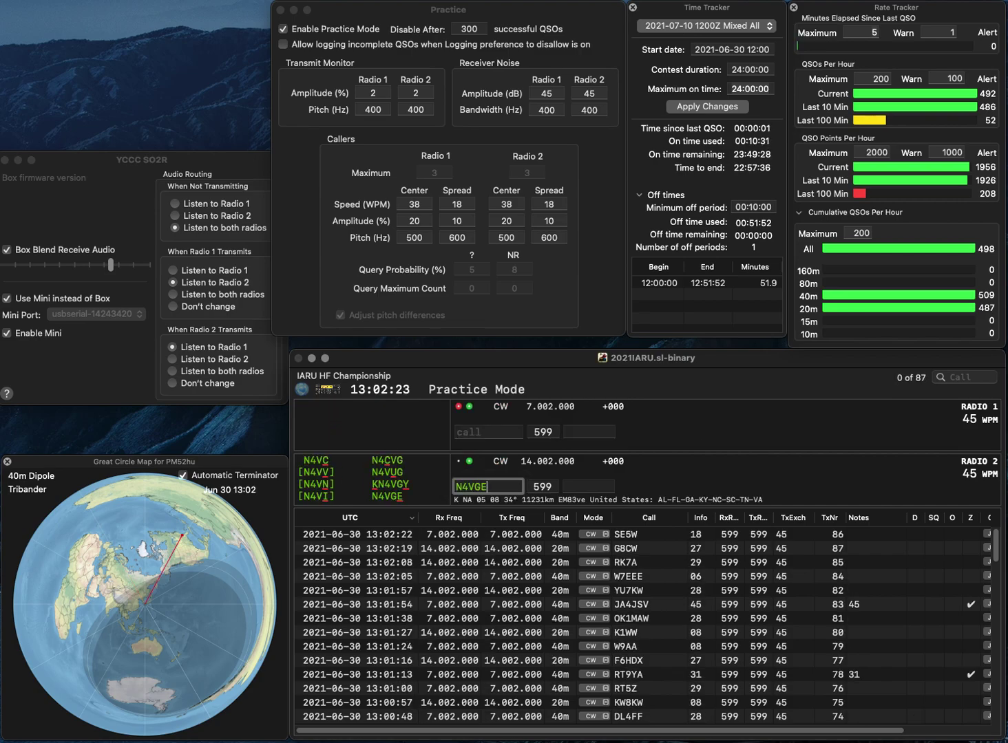
pyautogui.press('Return')
pyautogui.write('UT1')
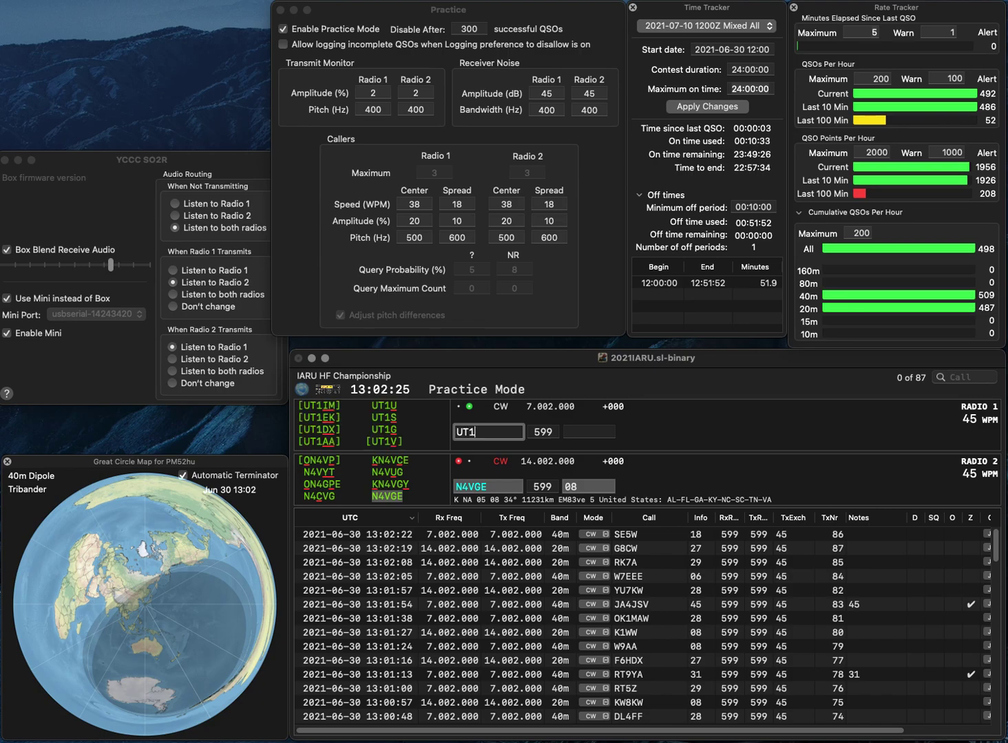
pyautogui.write('IM')
pyautogui.press('Return')
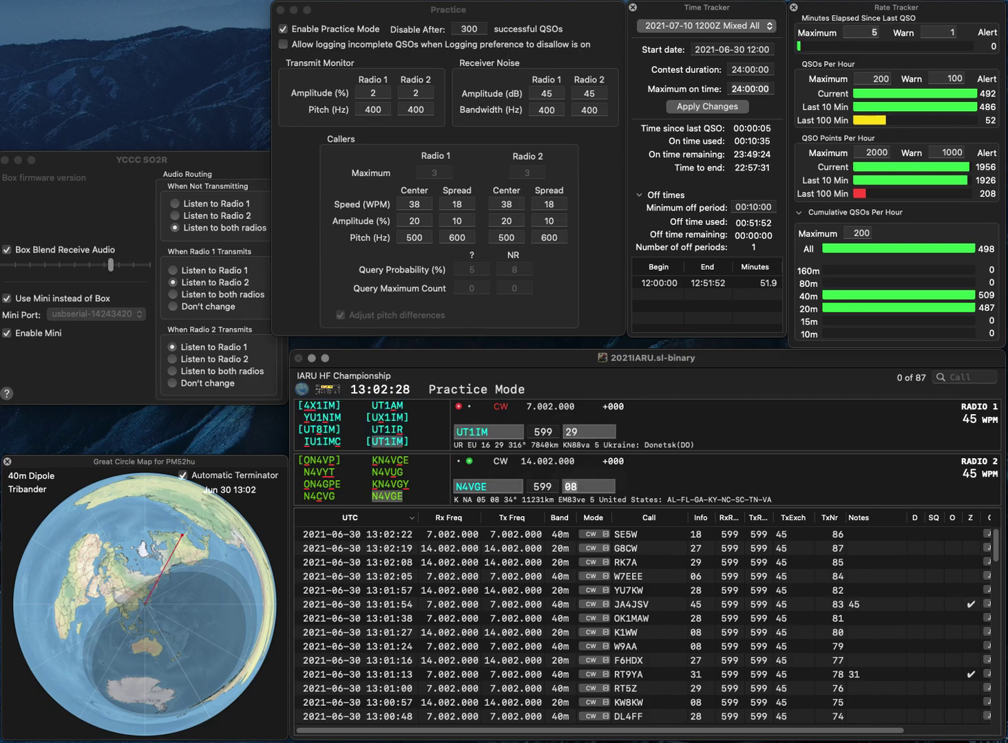
pyautogui.press('Return')
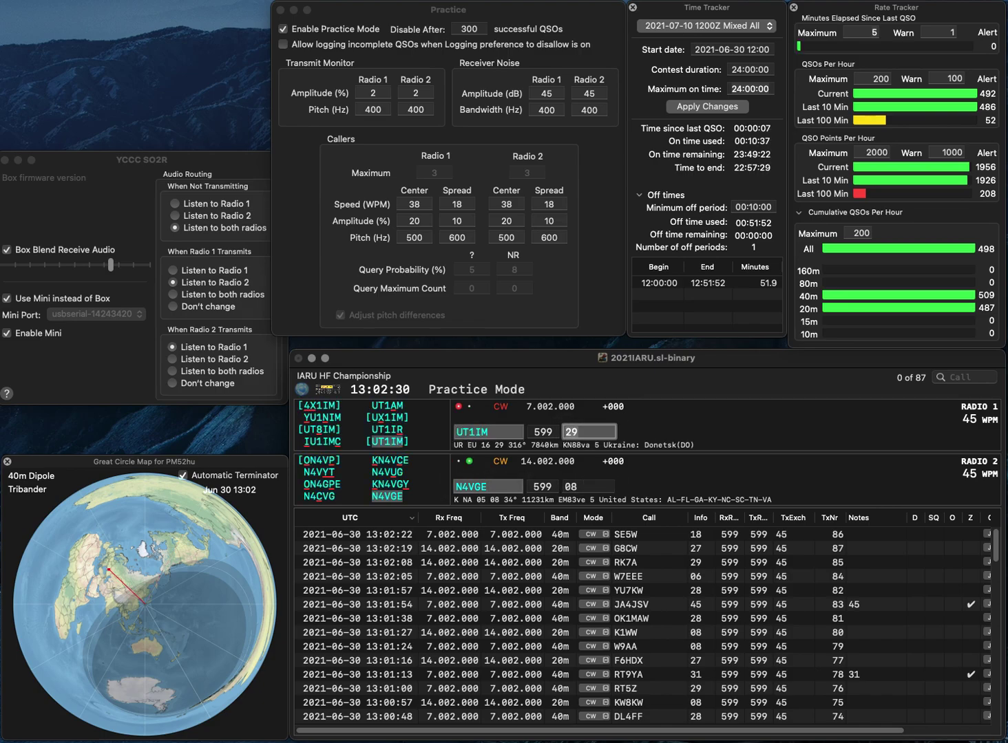
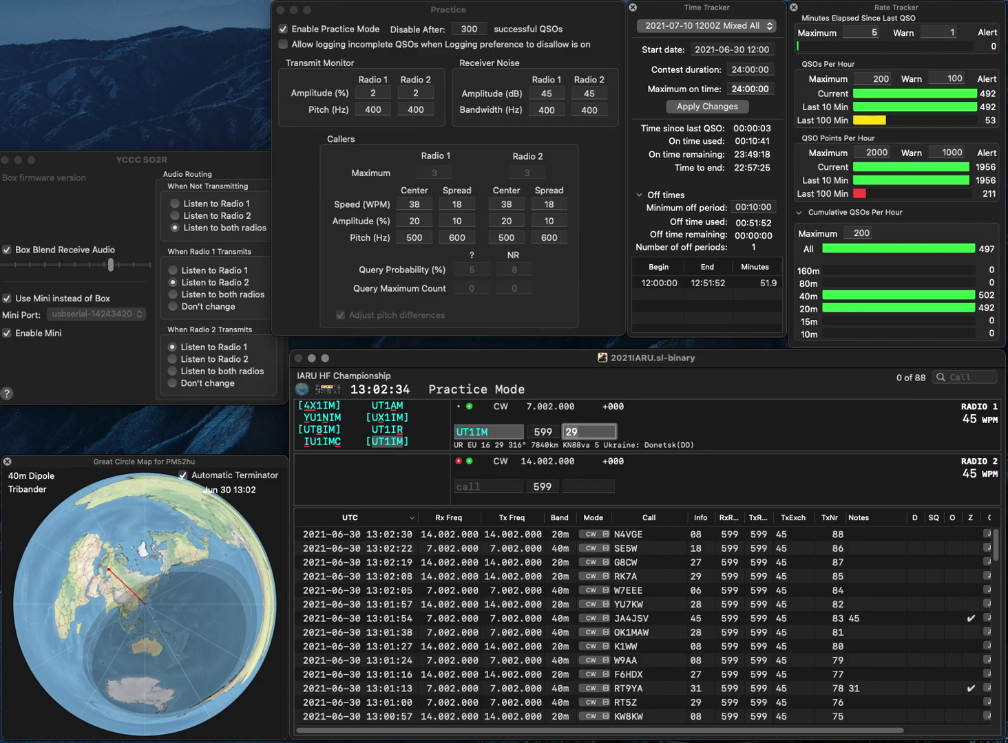
pyautogui.click(487, 487)
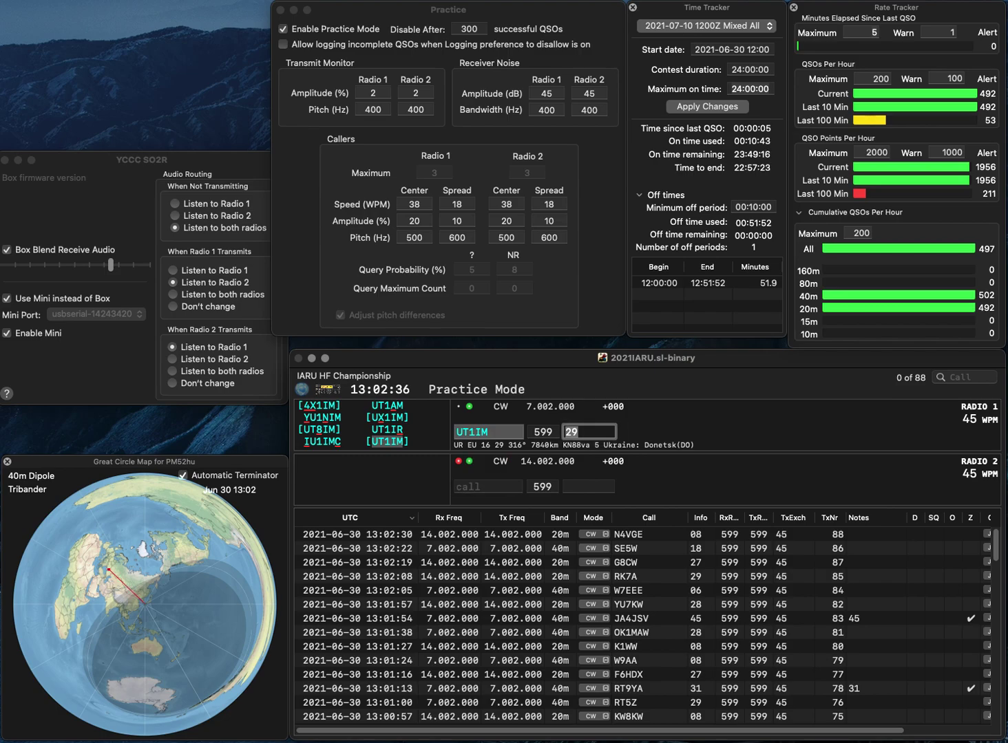
pyautogui.write('W2WTT')
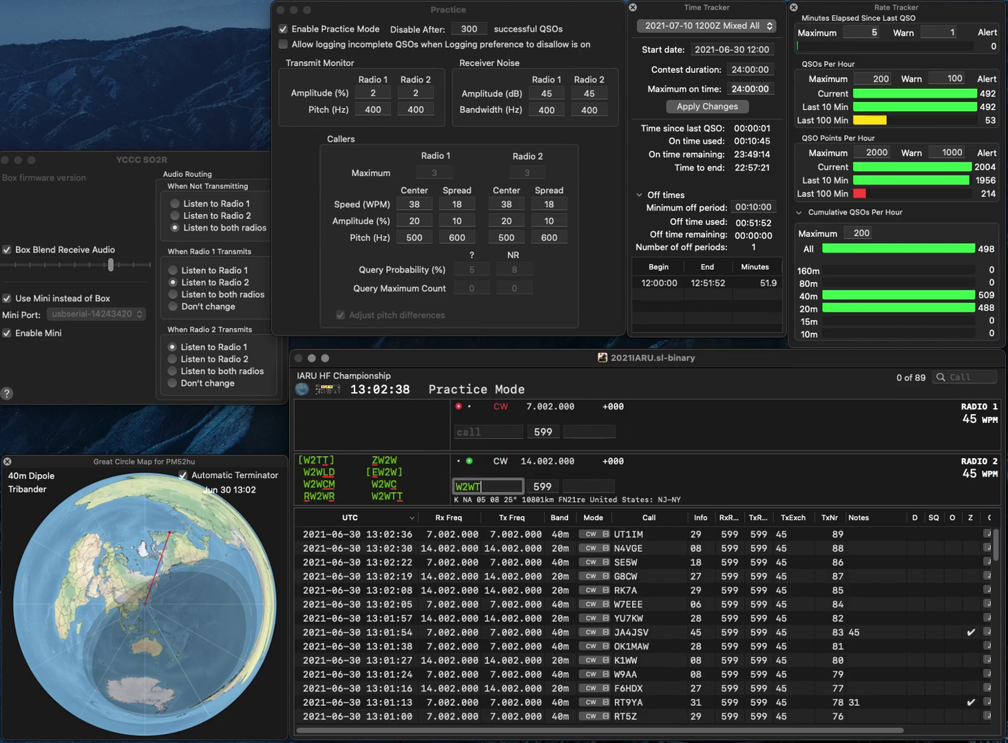
pyautogui.press('Return')
pyautogui.write('DL')
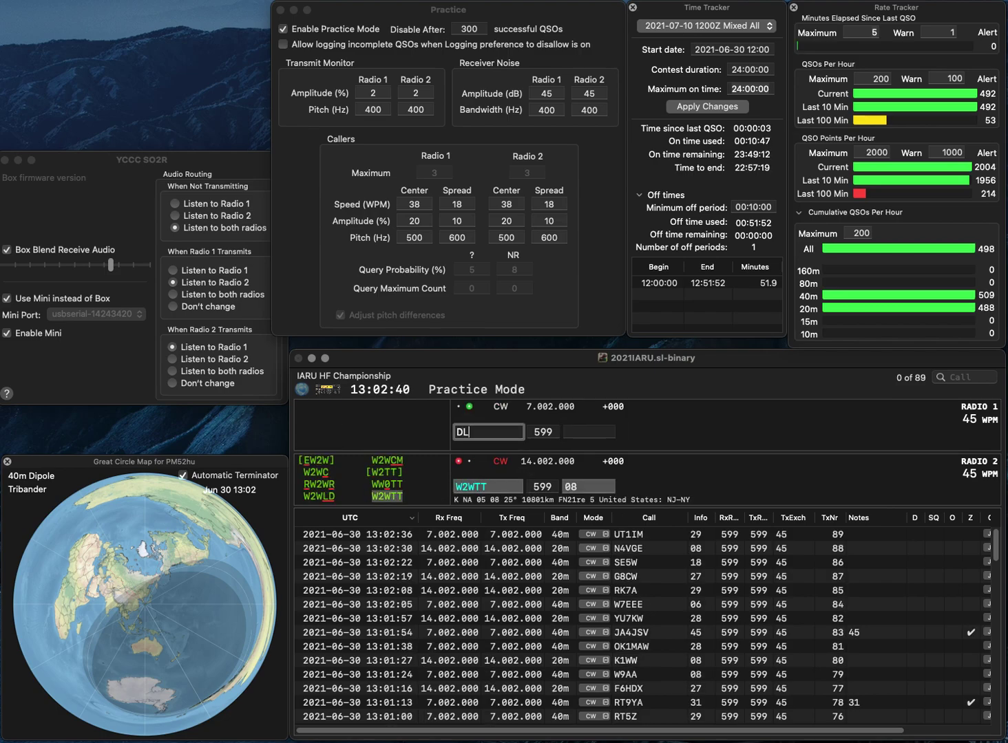
pyautogui.write('7UPN')
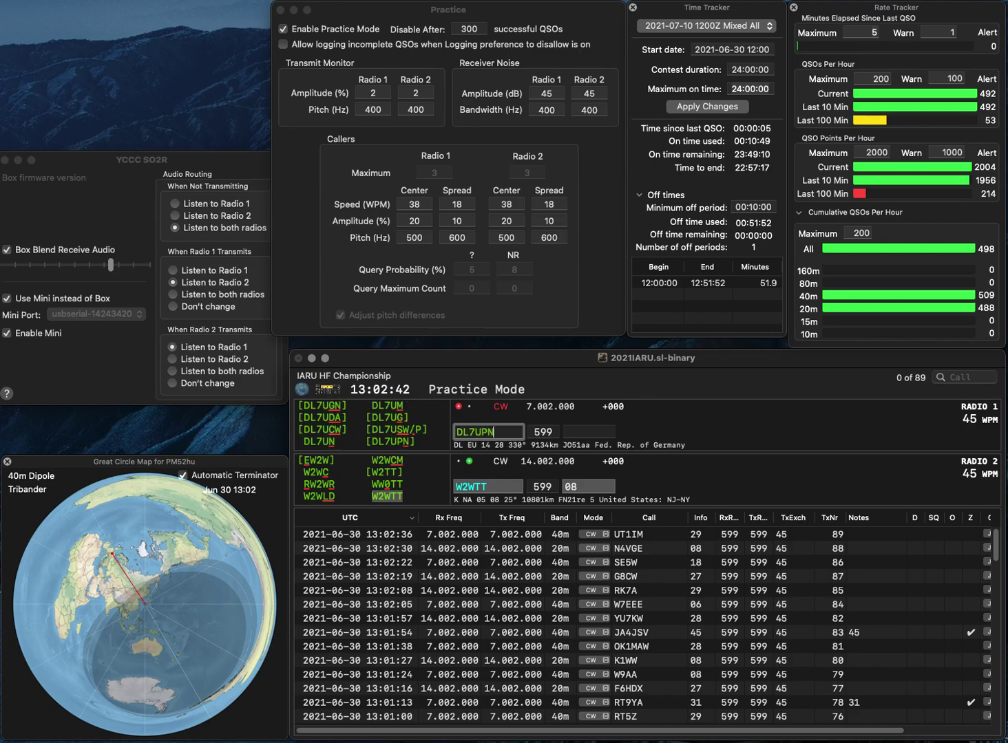
pyautogui.press('Return')
pyautogui.press('Return')
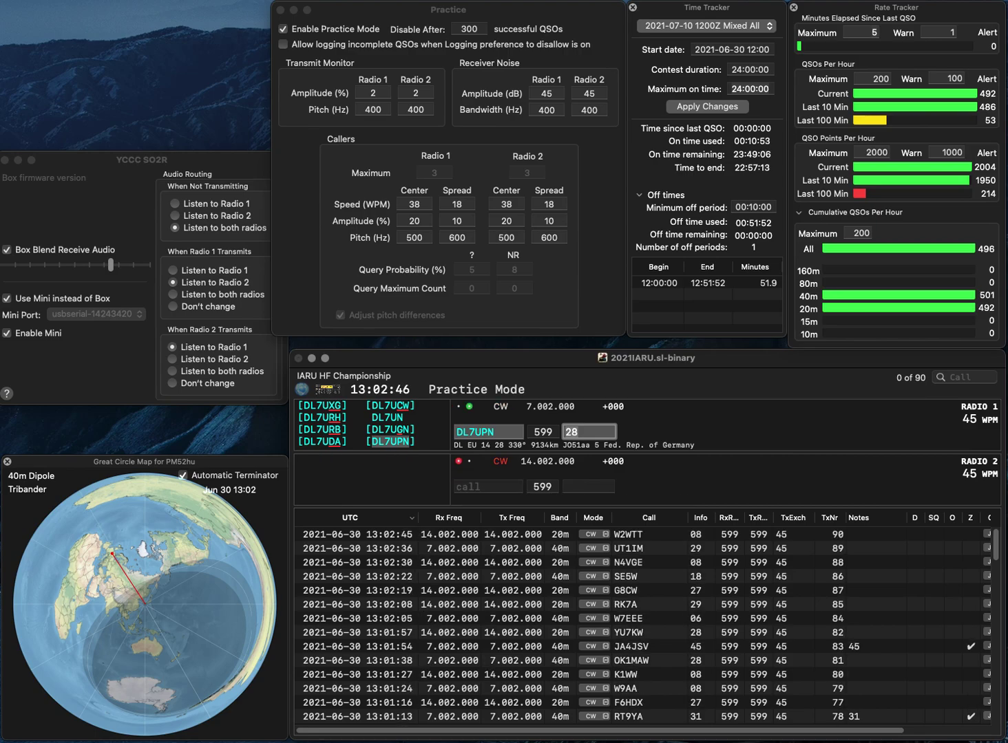
pyautogui.press('Return')
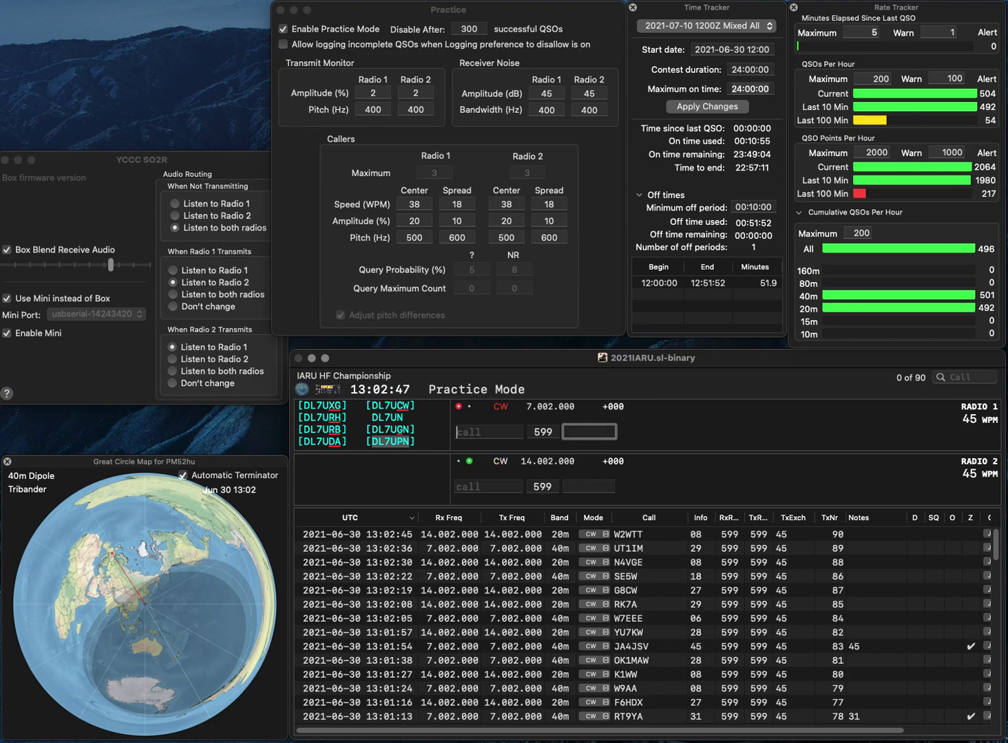
pyautogui.write('DA0')
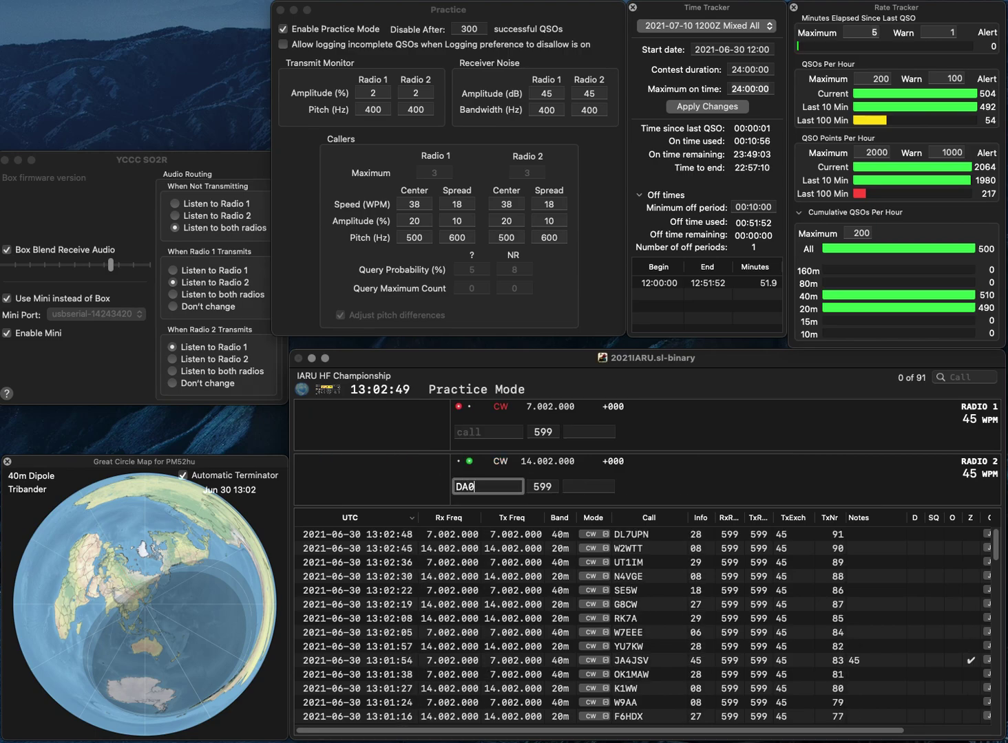
pyautogui.write('HQ')
pyautogui.press('Return')
pyautogui.write('KI5')
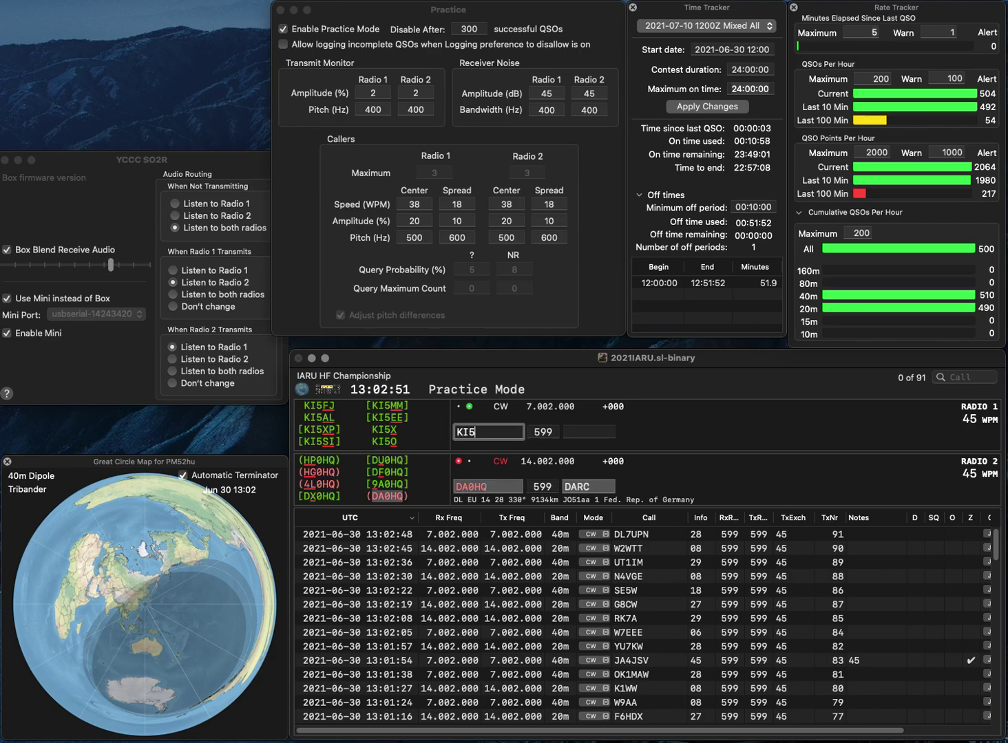
pyautogui.write('DAR')
pyautogui.press('Return')
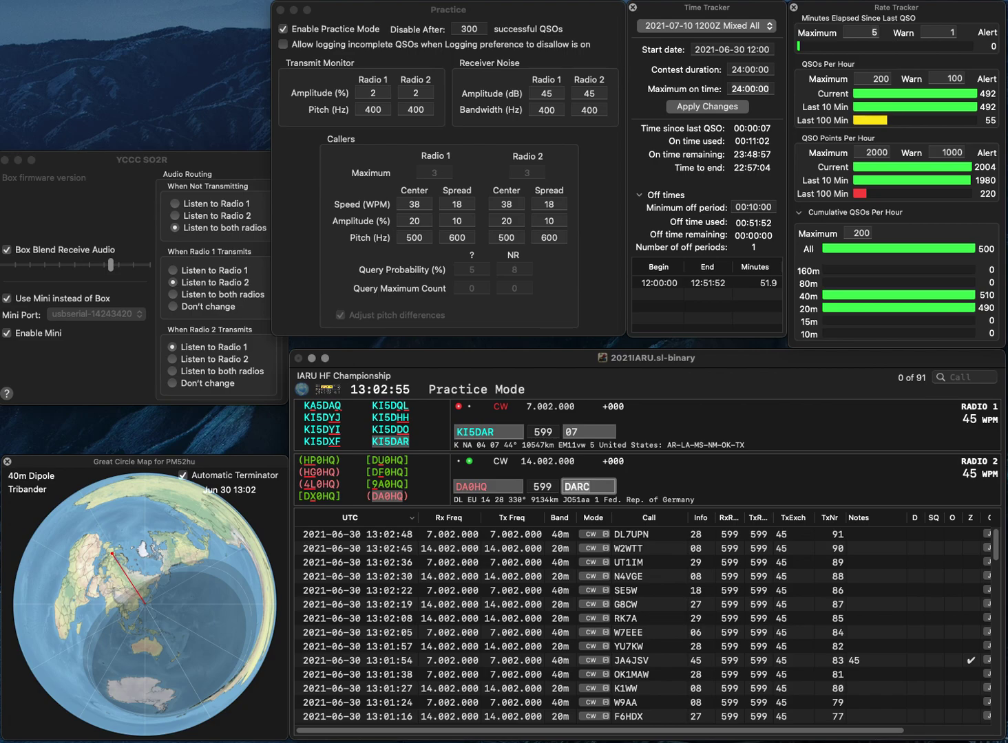
pyautogui.press('Return')
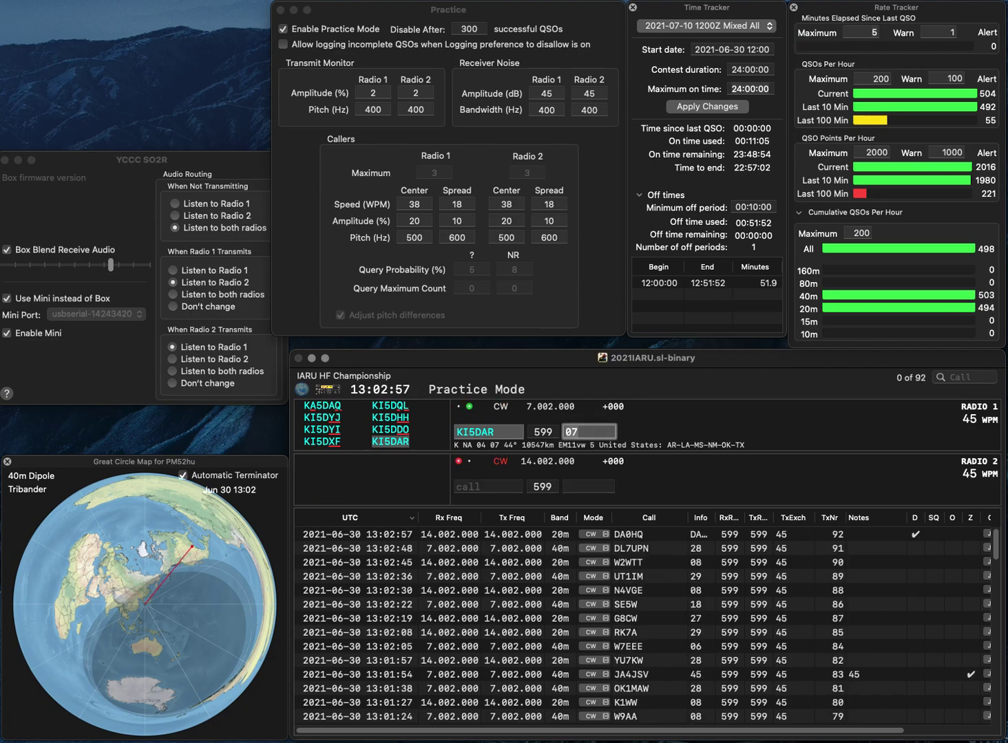
pyautogui.press('Return')
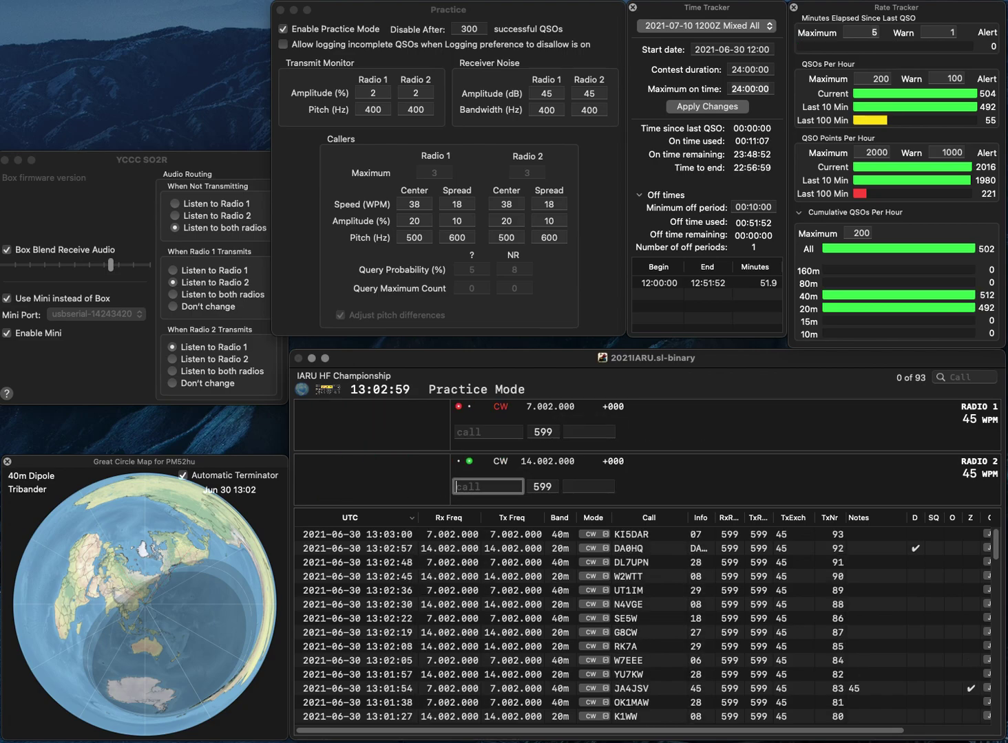
# Step: Work K9QJS on Radio 2 and log it, and query the Radio 1 caller with the partial call LA0
pyautogui.write('K9QJS')
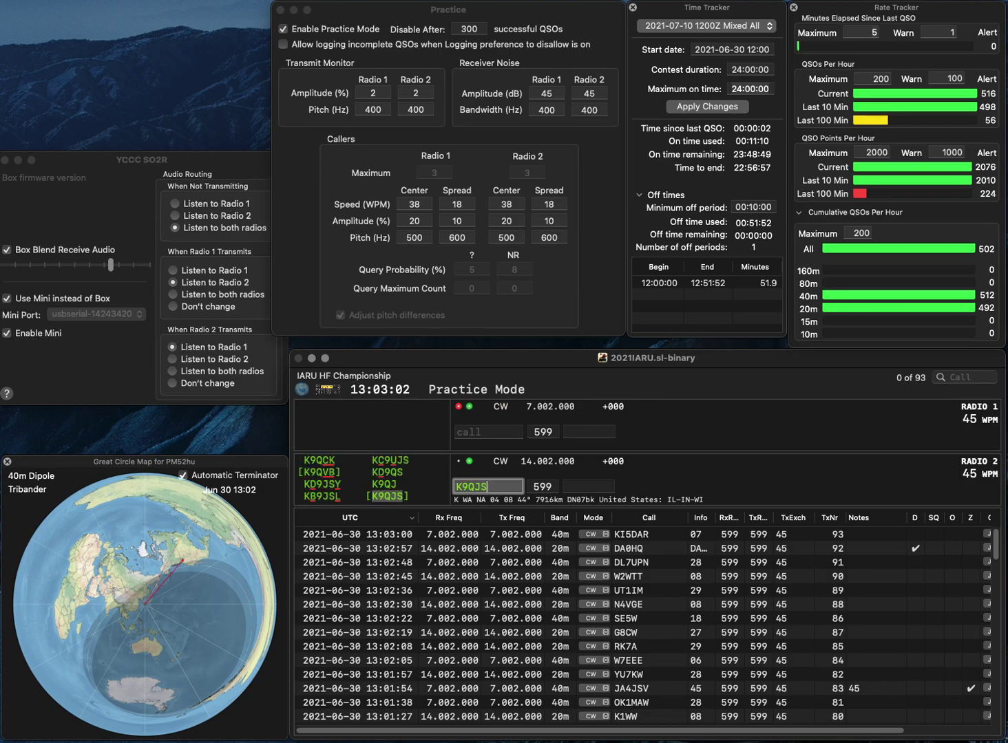
pyautogui.press('Return')
pyautogui.write('LA0VA')
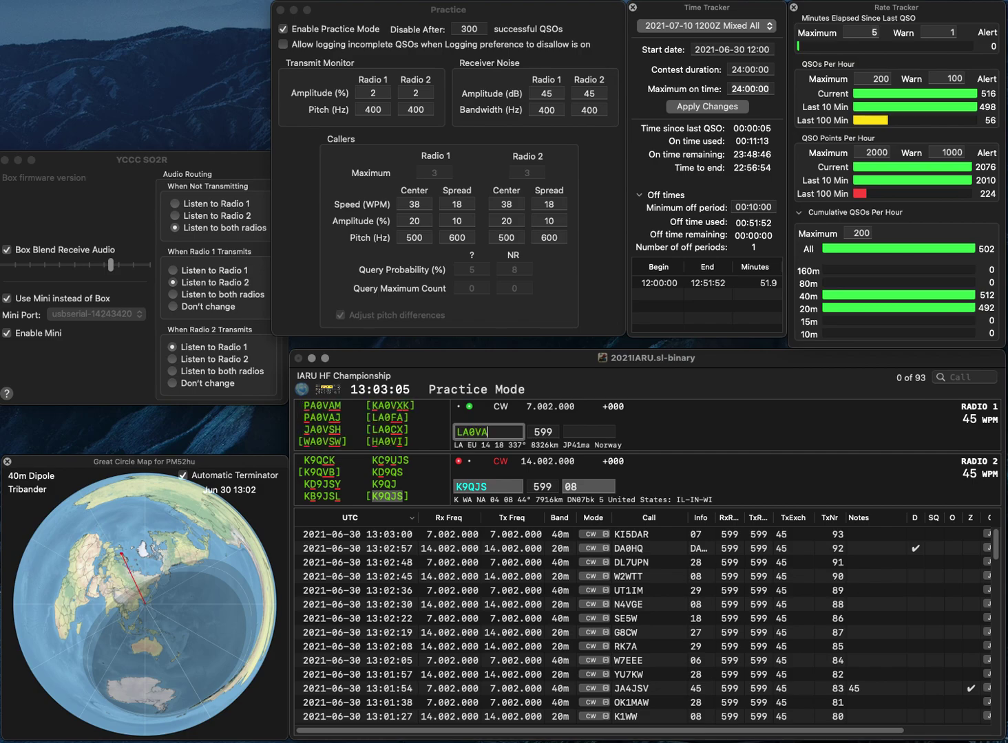
pyautogui.press('BackSpace')
pyautogui.press('BackSpace')
pyautogui.press('Return')
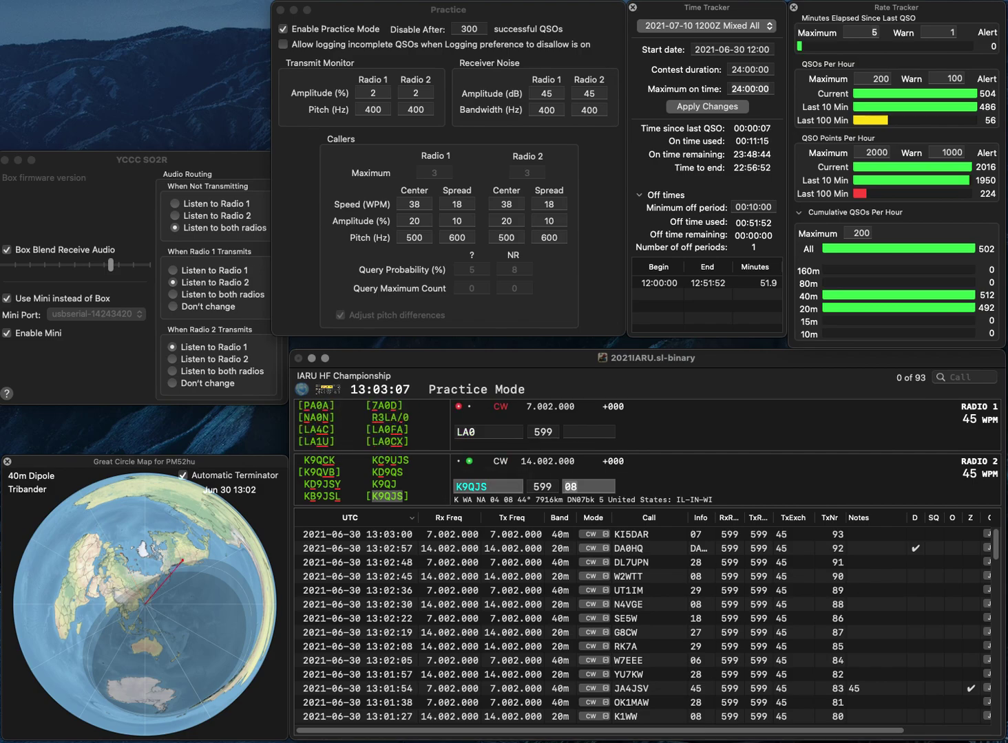
pyautogui.press('Return')
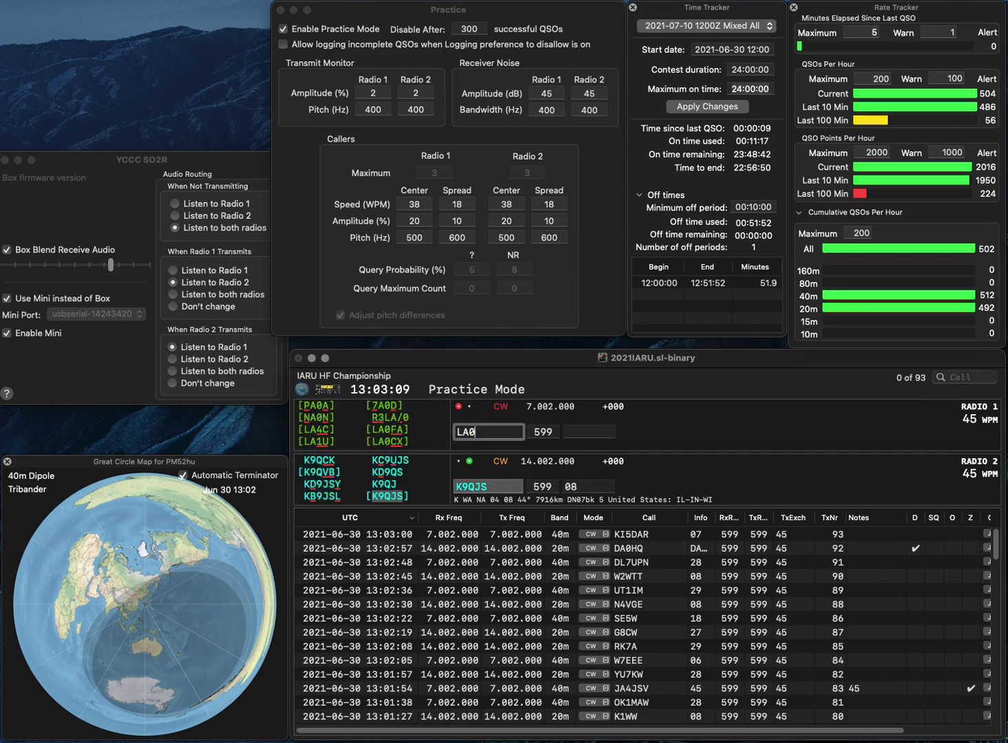
pyautogui.press('BackSpace')
pyautogui.write('9VBA')
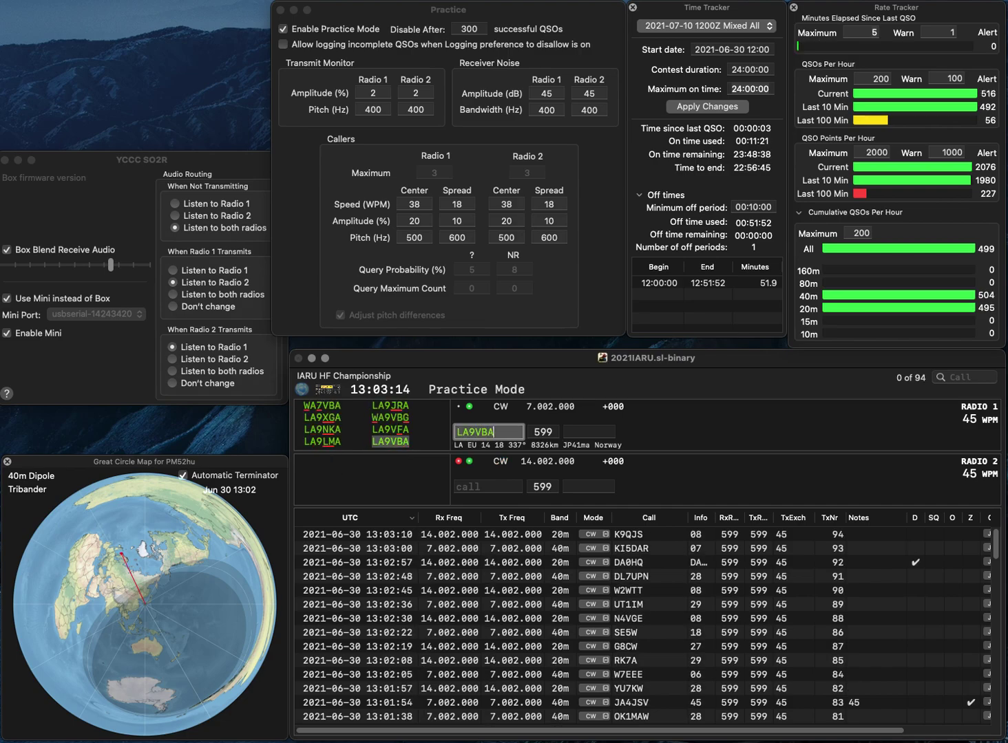
pyautogui.press('Return')
pyautogui.write('NN')
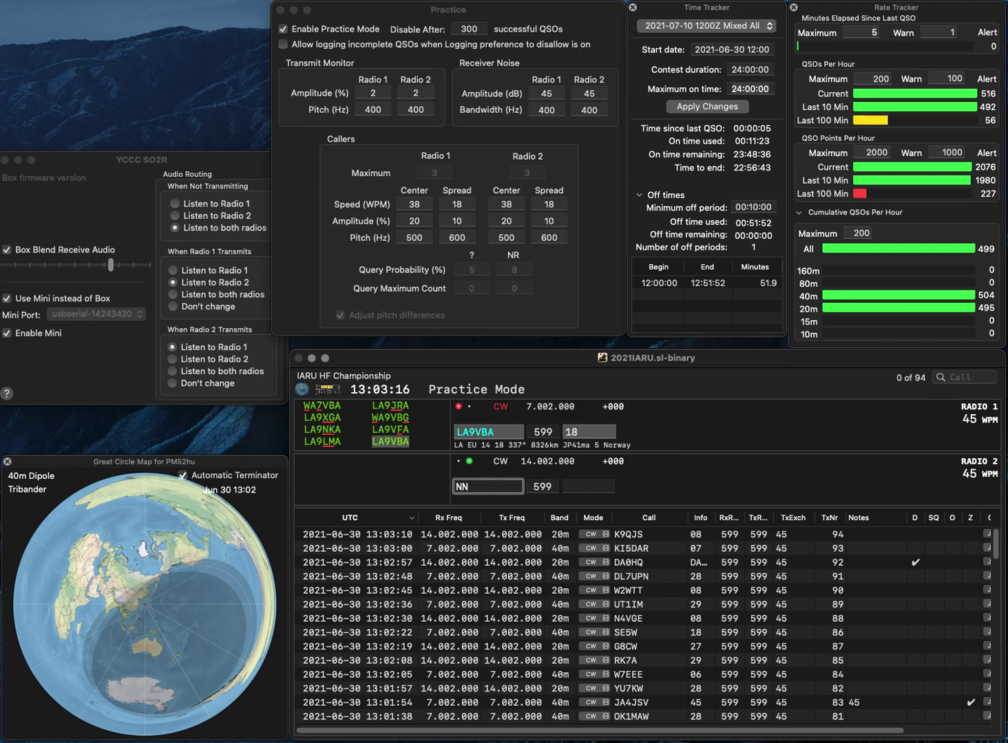
pyautogui.write('4SA')
pyautogui.press('Return')
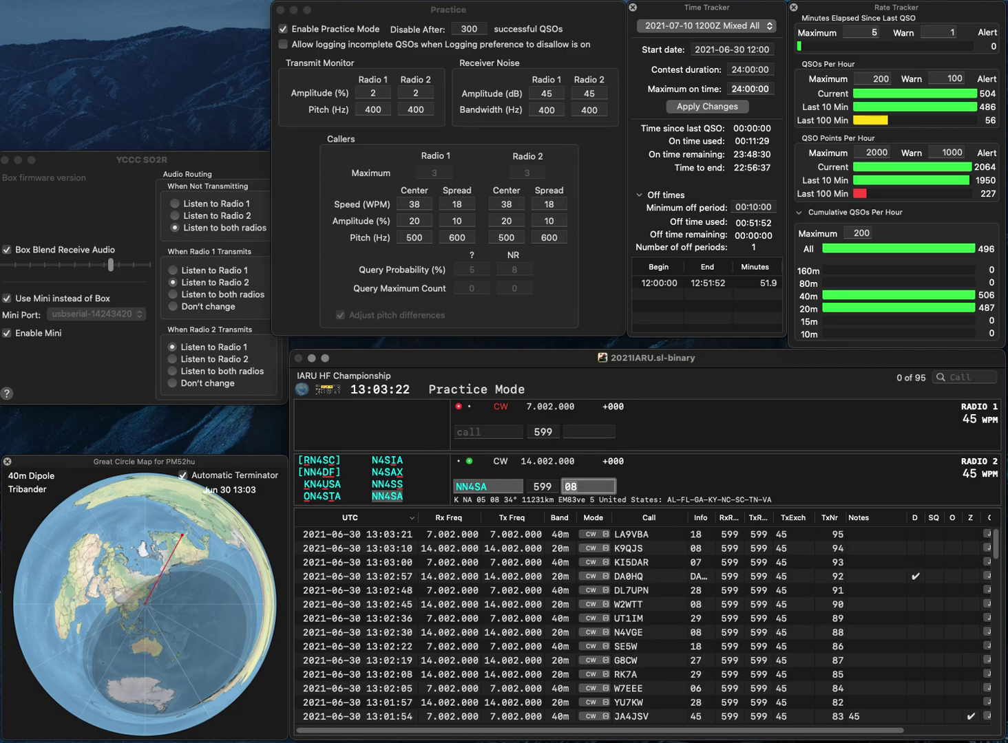
pyautogui.press('Return')
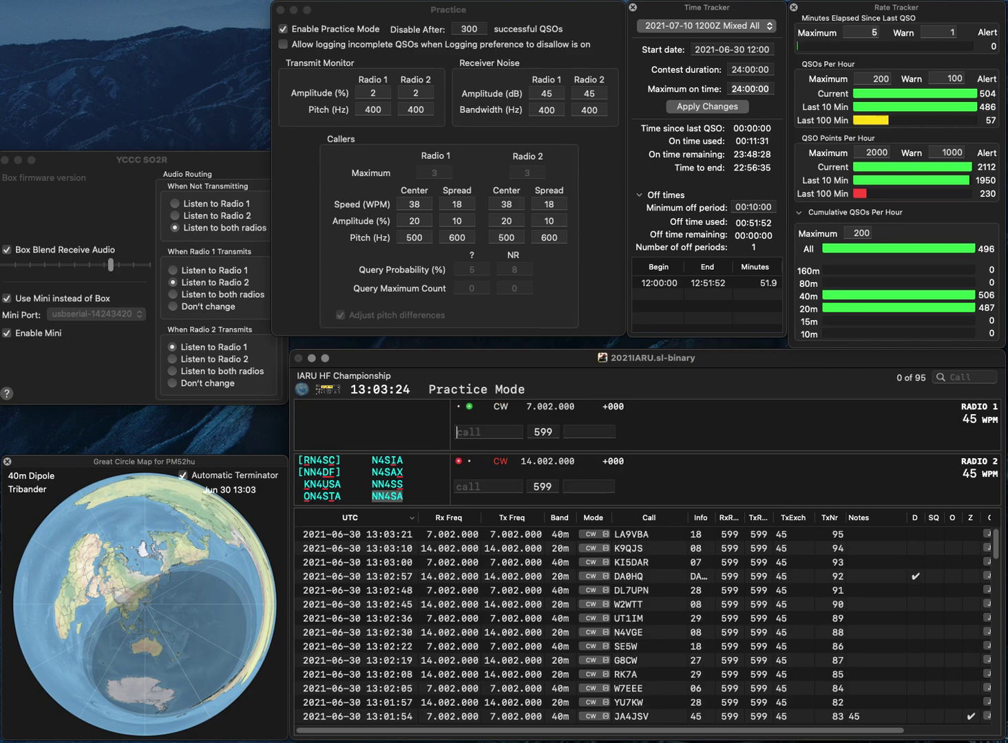
pyautogui.write('YC')
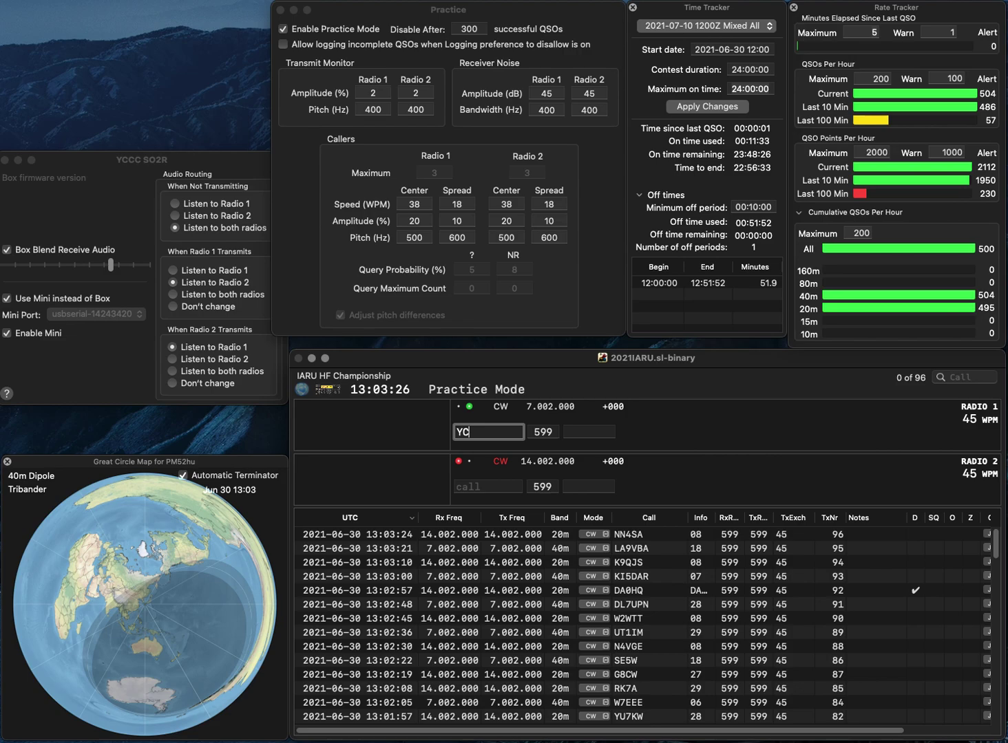
pyautogui.write('1LJT')
pyautogui.press('Return')
pyautogui.write('1TRL')
pyautogui.press('super+Left')
pyautogui.write('JA')
pyautogui.press('Return')
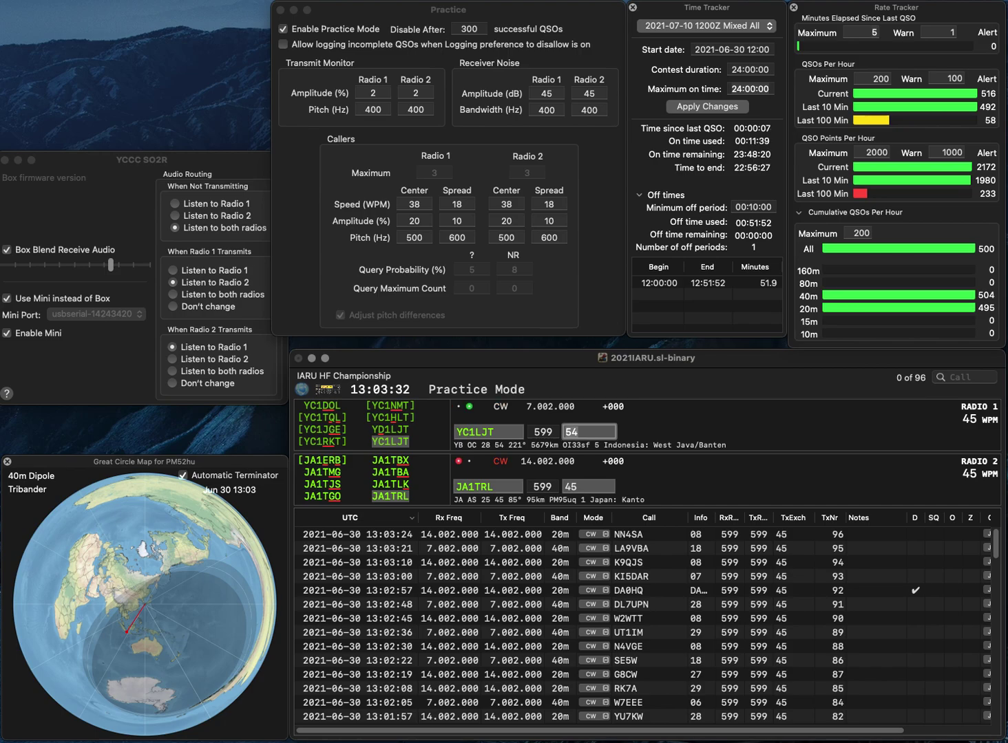
pyautogui.press('Return')
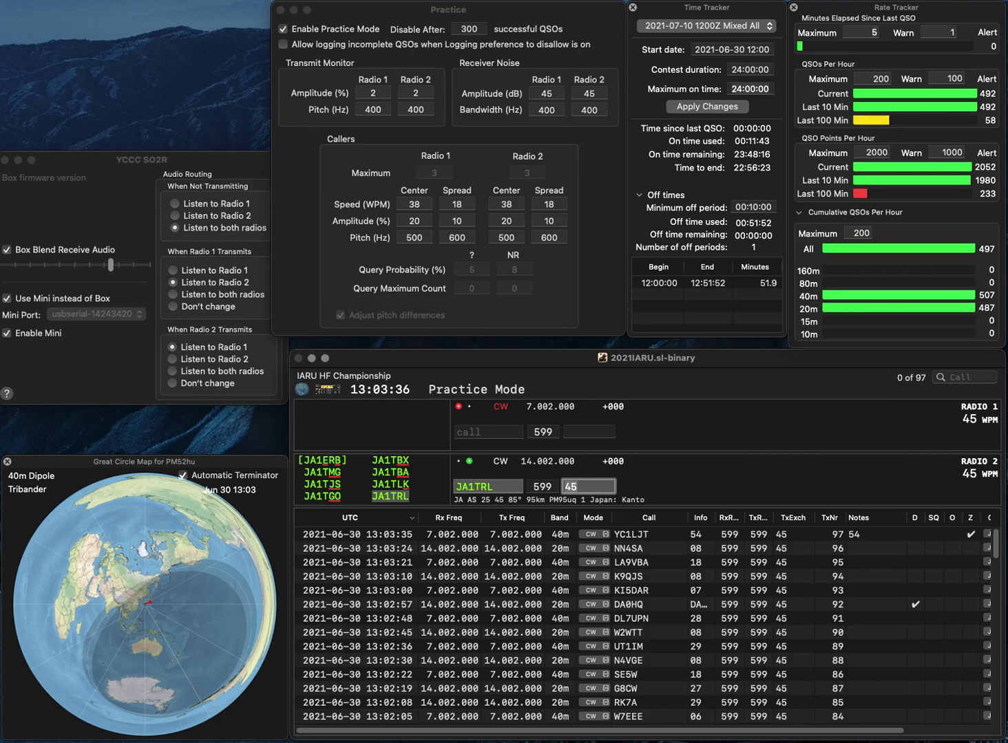
pyautogui.press('Return')
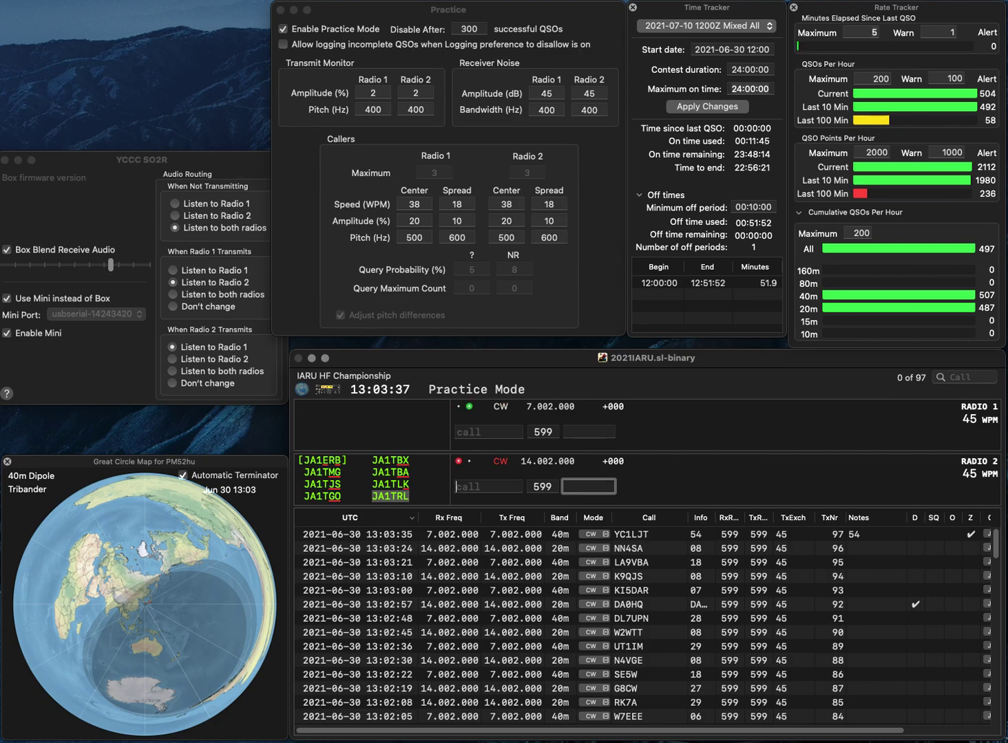
# Step: Work 4L0HQ on Radio 1 and IO0HQ on Radio 2, send both exchanges and log the two contacts
pyautogui.write('V')
pyautogui.press('BackSpace')
pyautogui.write('L')
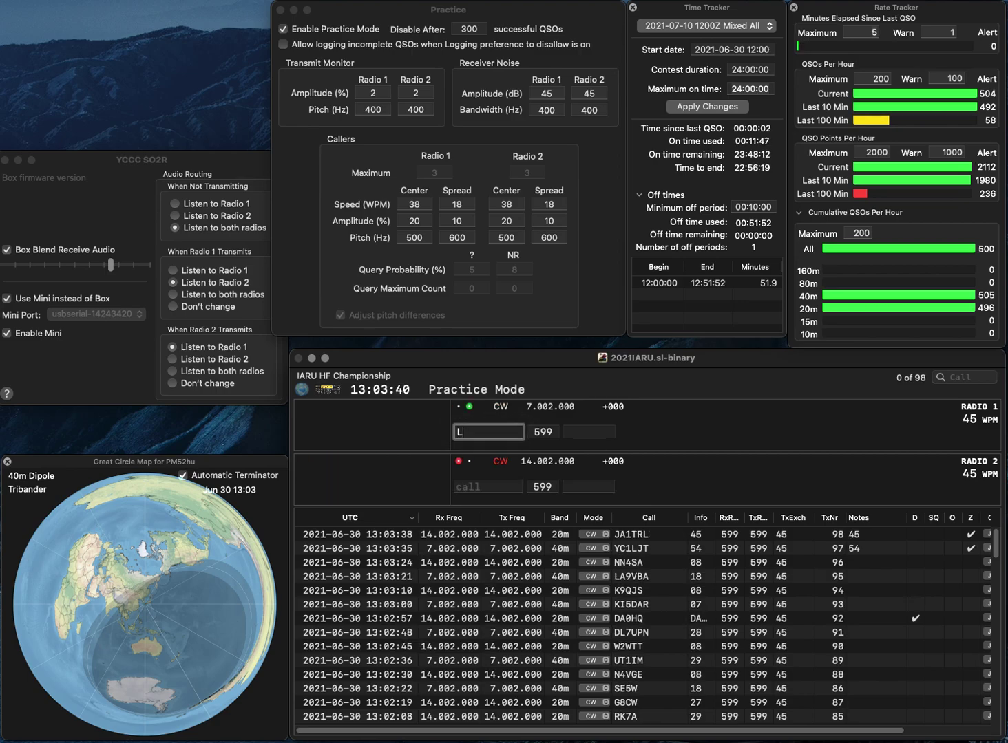
pyautogui.write('0HQ')
pyautogui.press('super+Left')
pyautogui.write('4')
pyautogui.press('space')
pyautogui.press('Return')
pyautogui.write('IO0HQ')
pyautogui.press('Return')
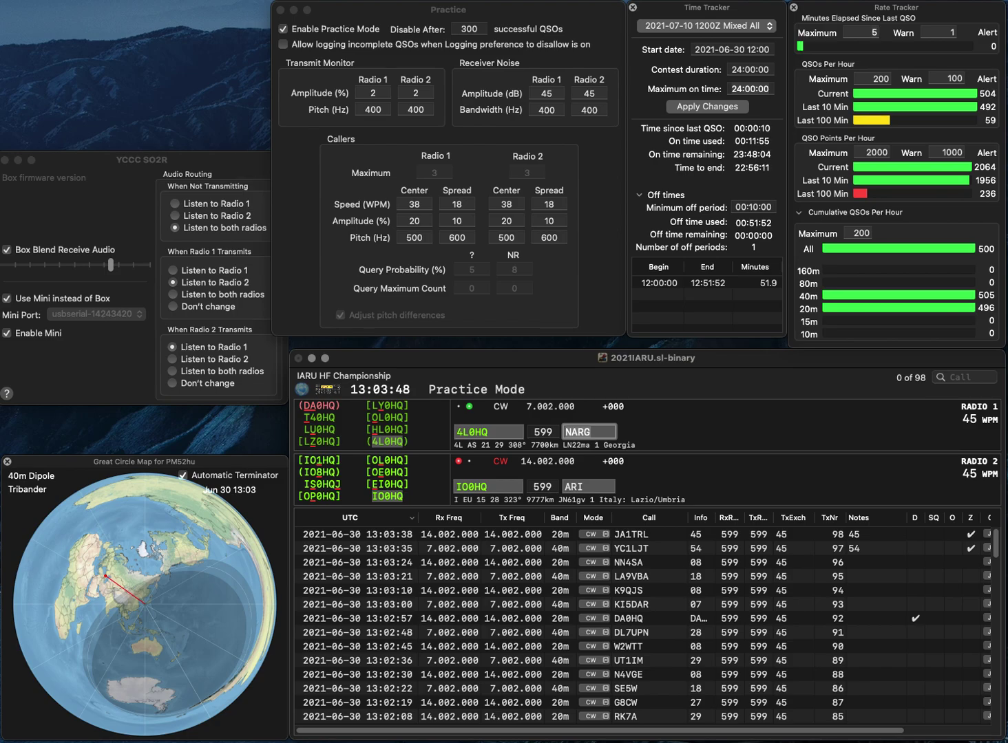
pyautogui.press('Return')
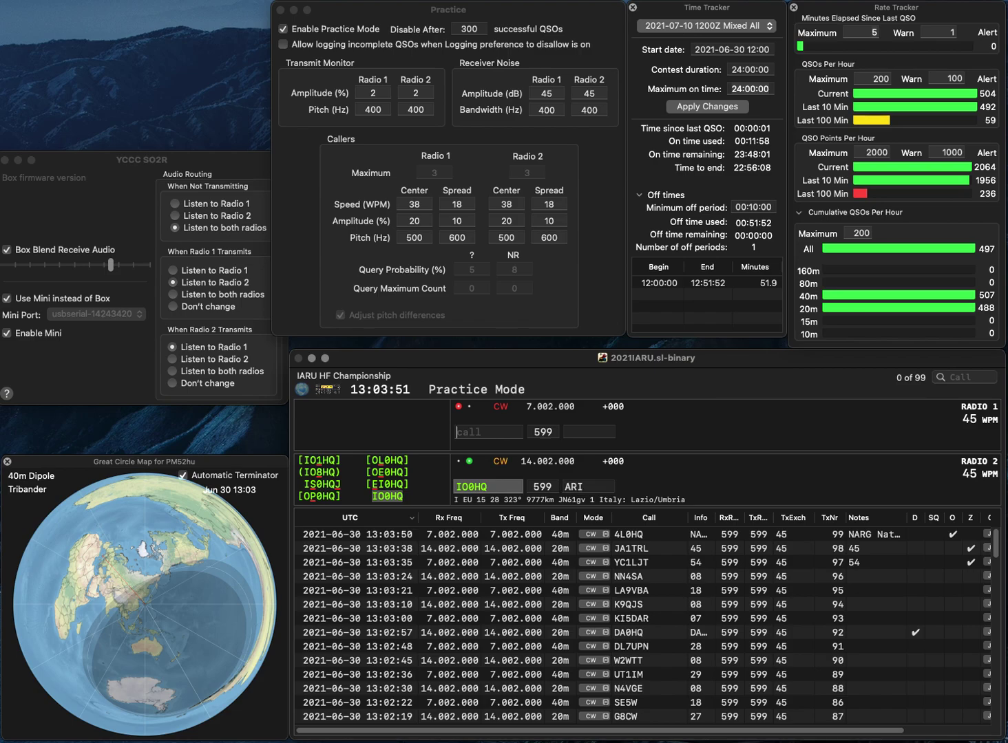
pyautogui.press('Return')
pyautogui.write('WD')
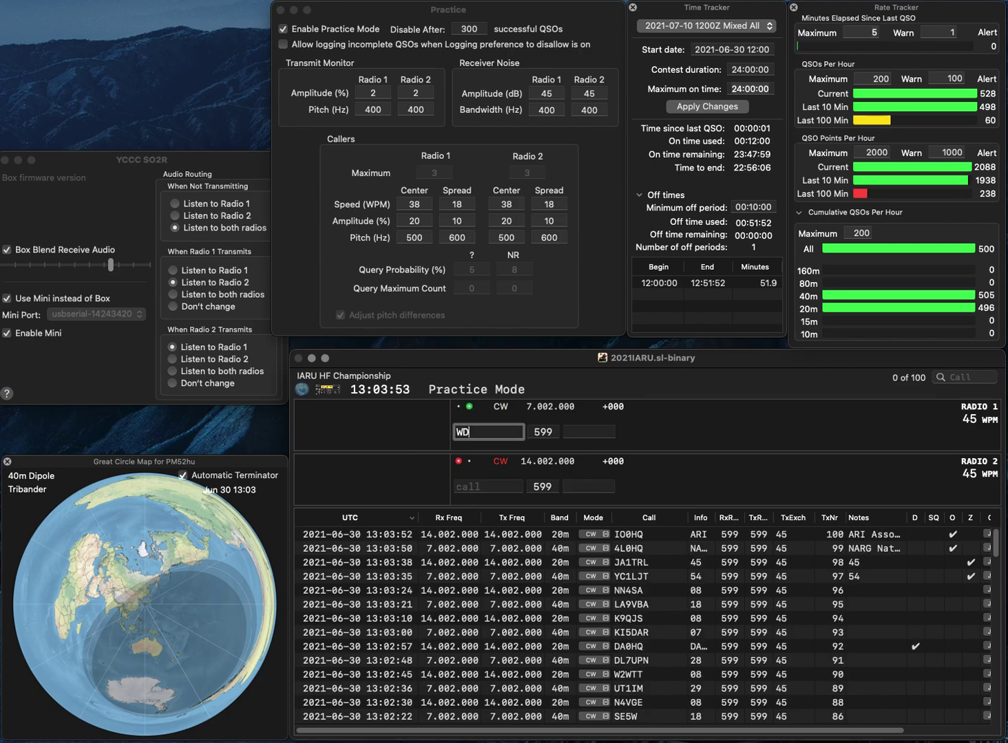
pyautogui.write('Z')
pyautogui.press('Return')
pyautogui.write('C1PZ')
pyautogui.press('Home')
pyautogui.write('Y')
pyautogui.press('Return')
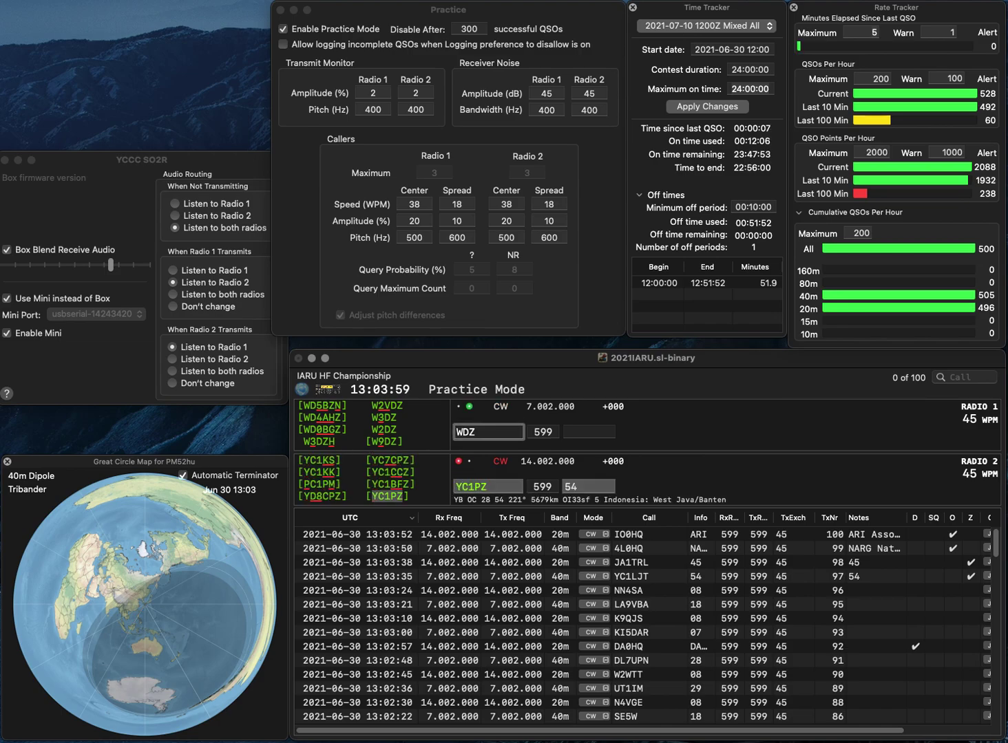
pyautogui.write('UT')
pyautogui.press('Left')
pyautogui.press('Left')
pyautogui.press('Left')
pyautogui.press('Left')
pyautogui.write('4')
pyautogui.press('Delete')
pyautogui.write('B')
pyautogui.press('Return')
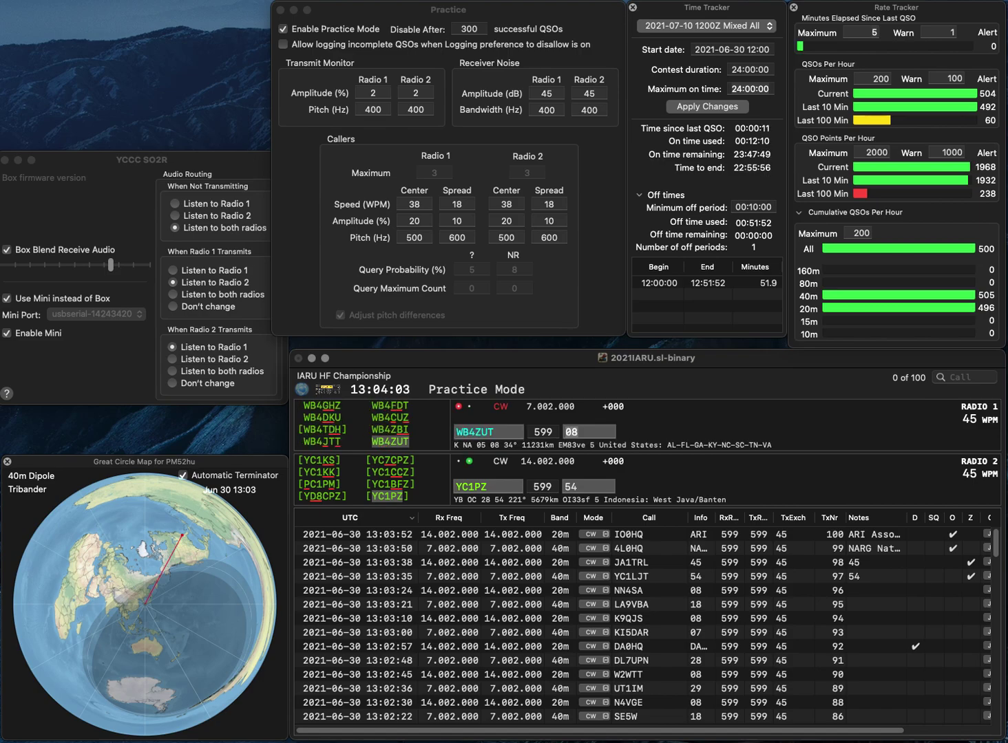
pyautogui.press('Up')
pyautogui.press('space')
pyautogui.press('space')
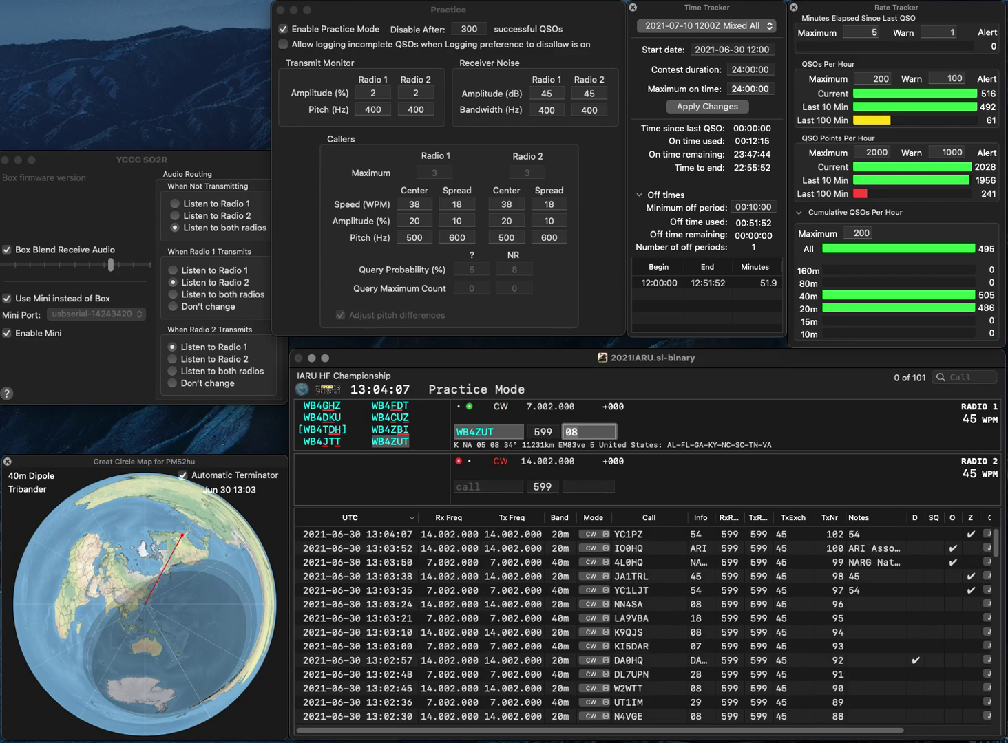
pyautogui.press('Return')
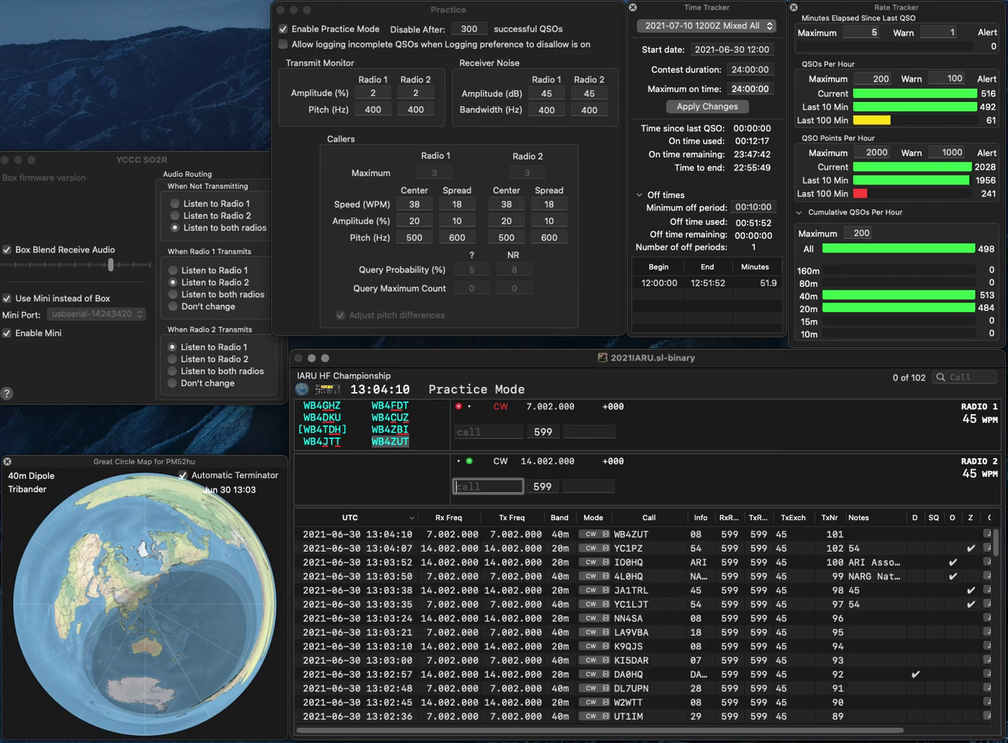
pyautogui.write('KE3A')
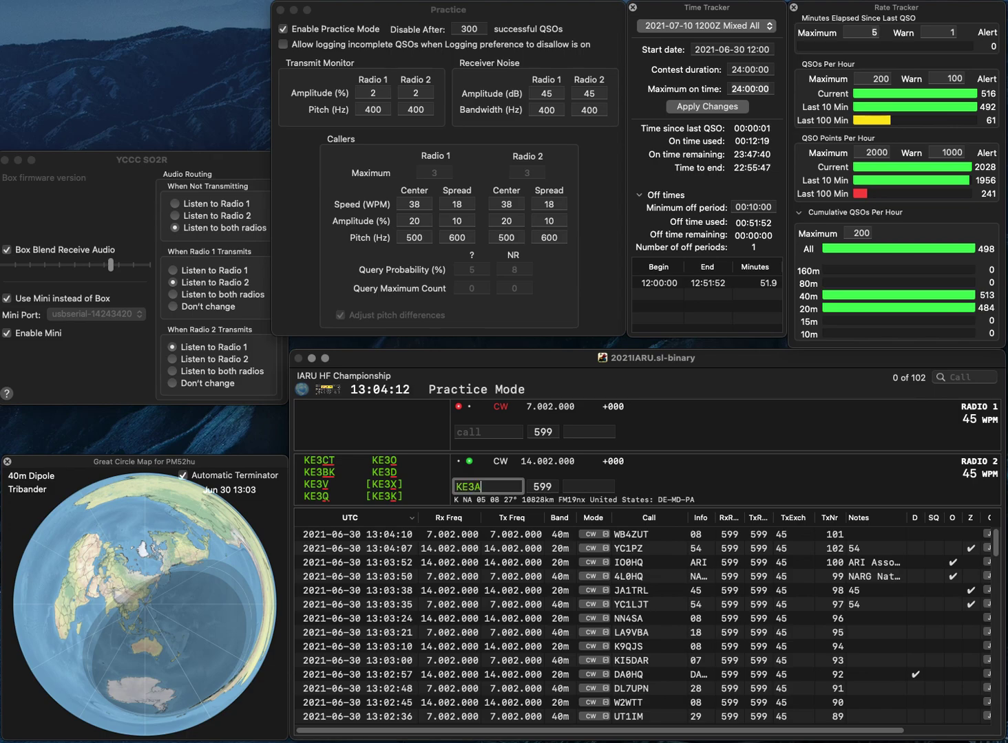
pyautogui.press('Return')
pyautogui.write('OK')
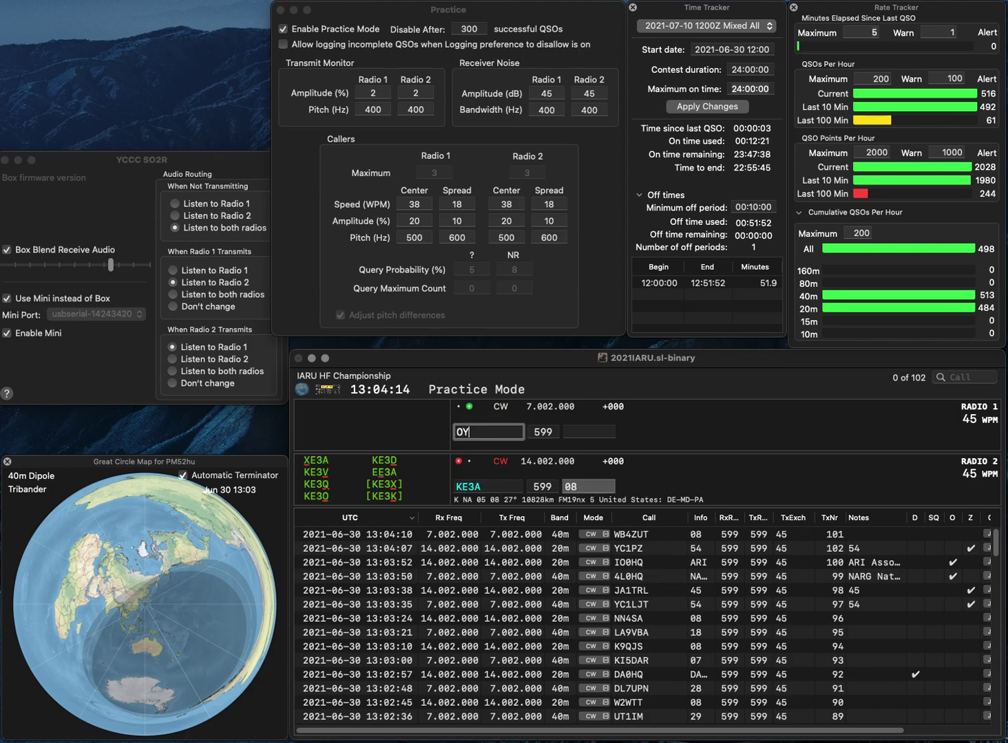
pyautogui.write('1CT')
pyautogui.press('Return')
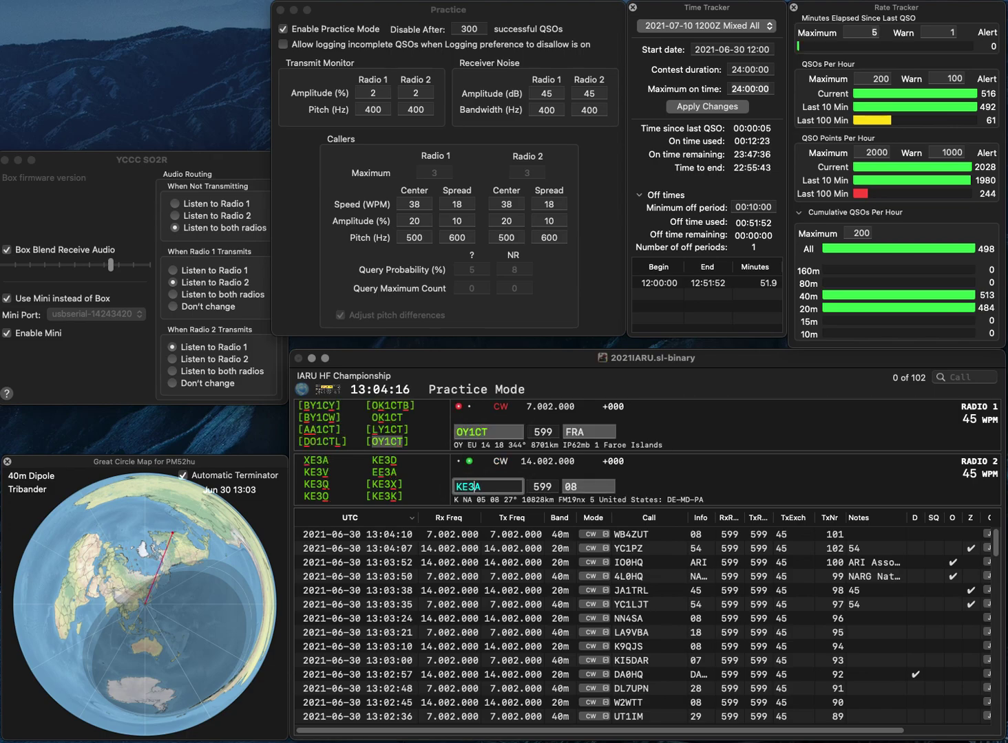
pyautogui.press('Delete')
pyautogui.write('2')
pyautogui.press('Delete')
pyautogui.write('R')
pyautogui.press('Return')
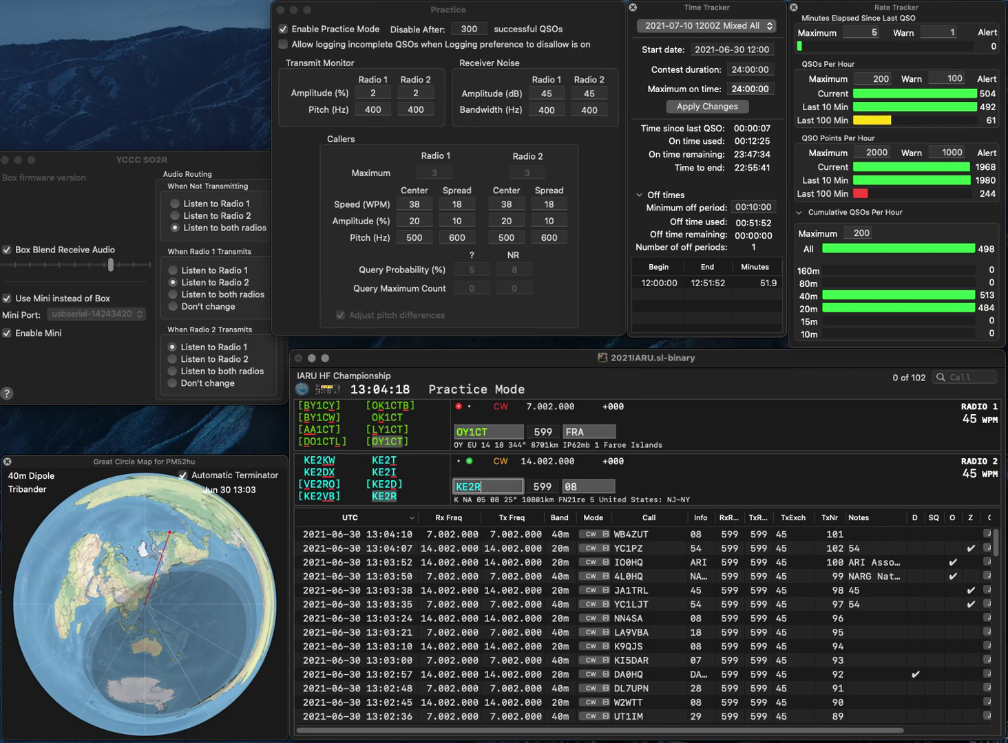
pyautogui.press('Tab')
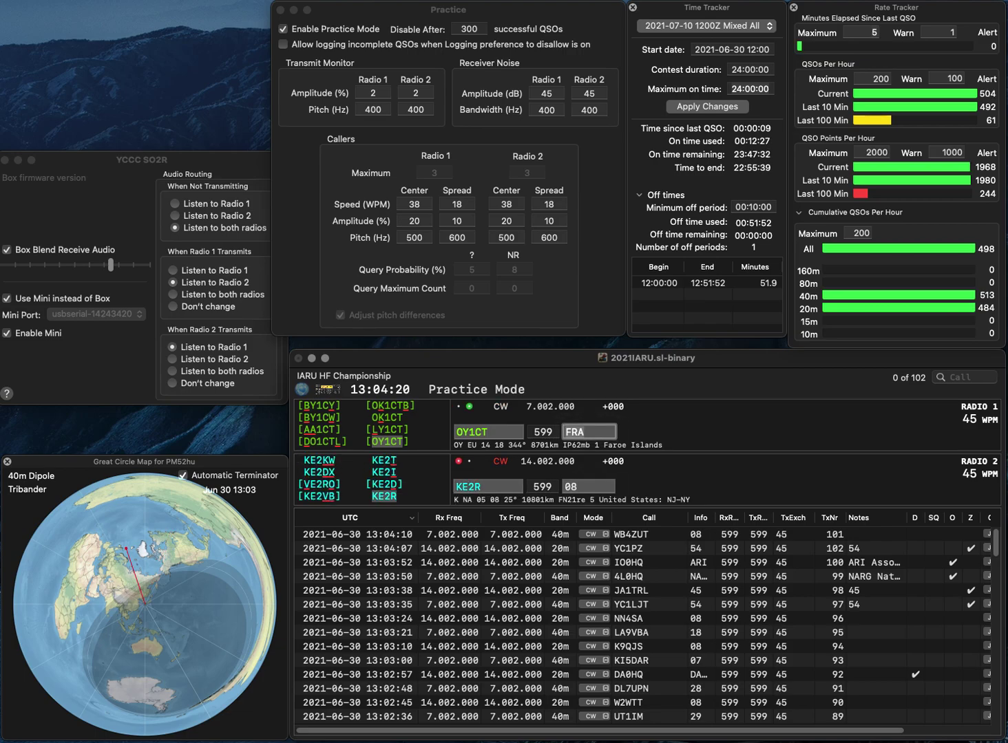
pyautogui.press('Return')
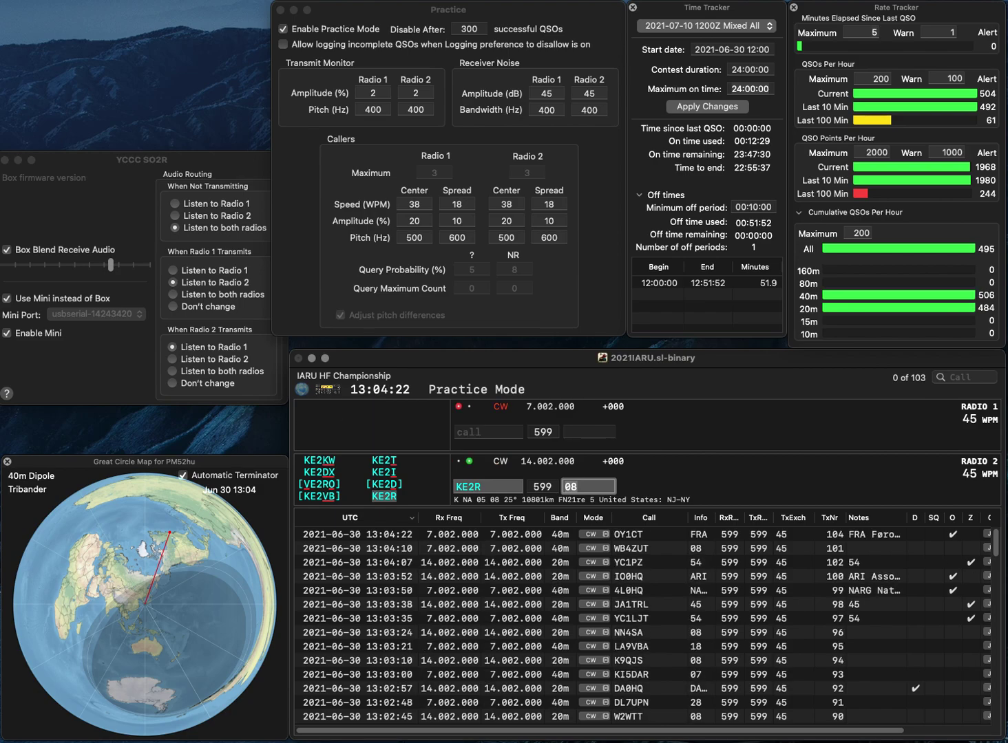
pyautogui.press('Return')
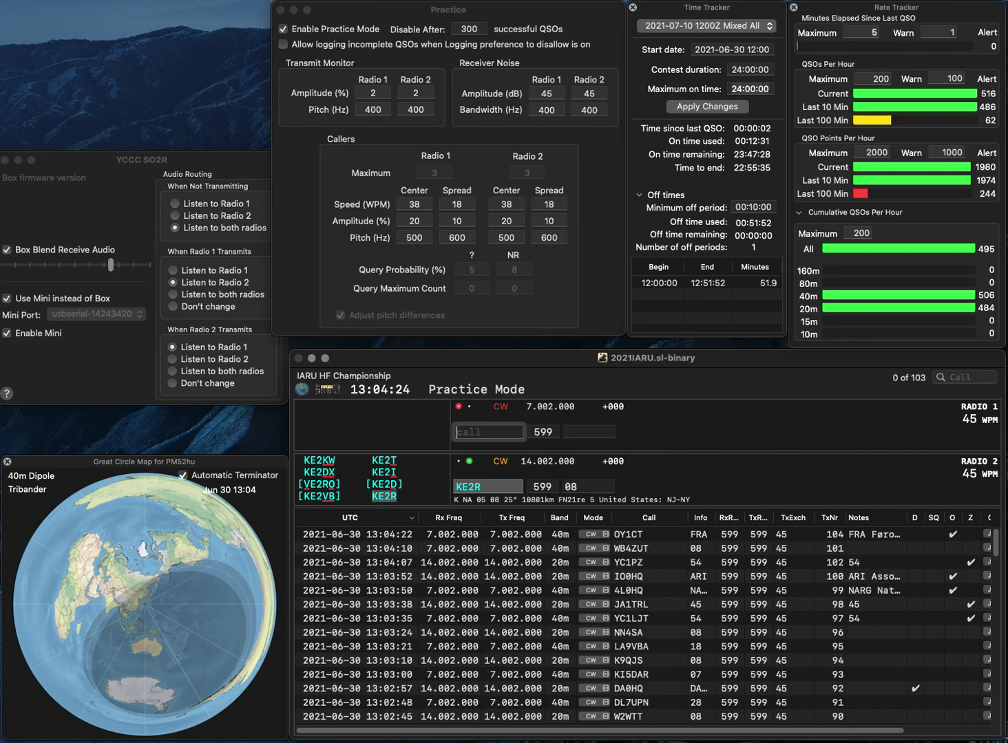
# Step: Answer SP1AQZ on Radio 1 and ES0A on Radio 2, sending both exchanges
pyautogui.write('SP1AQZ')
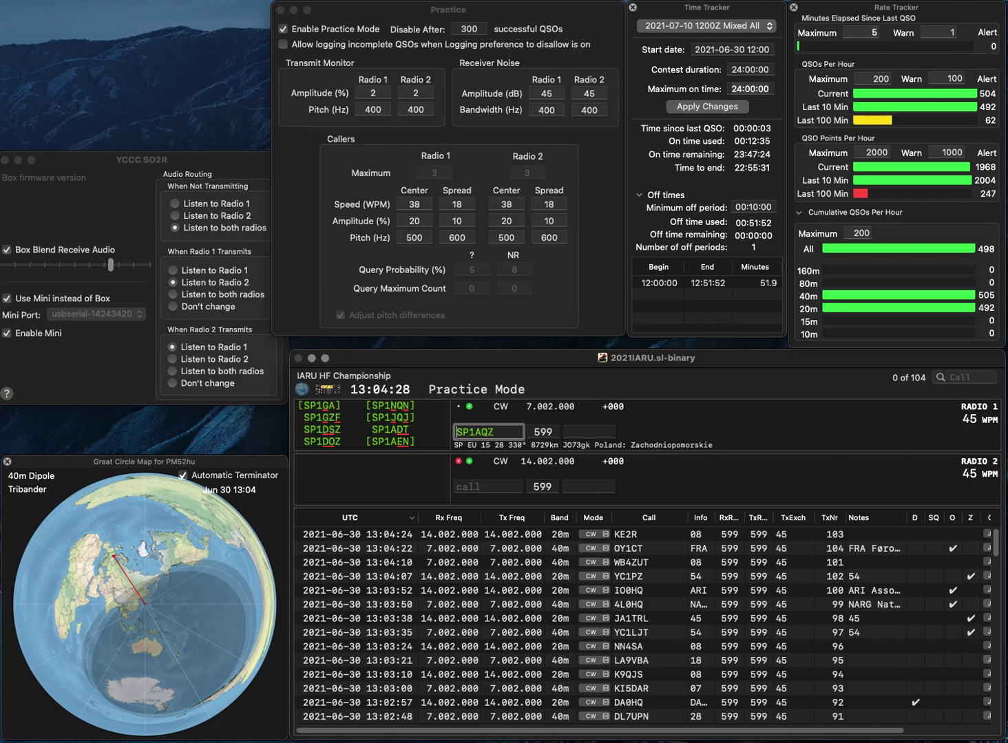
pyautogui.press('Return')
pyautogui.write('EA')
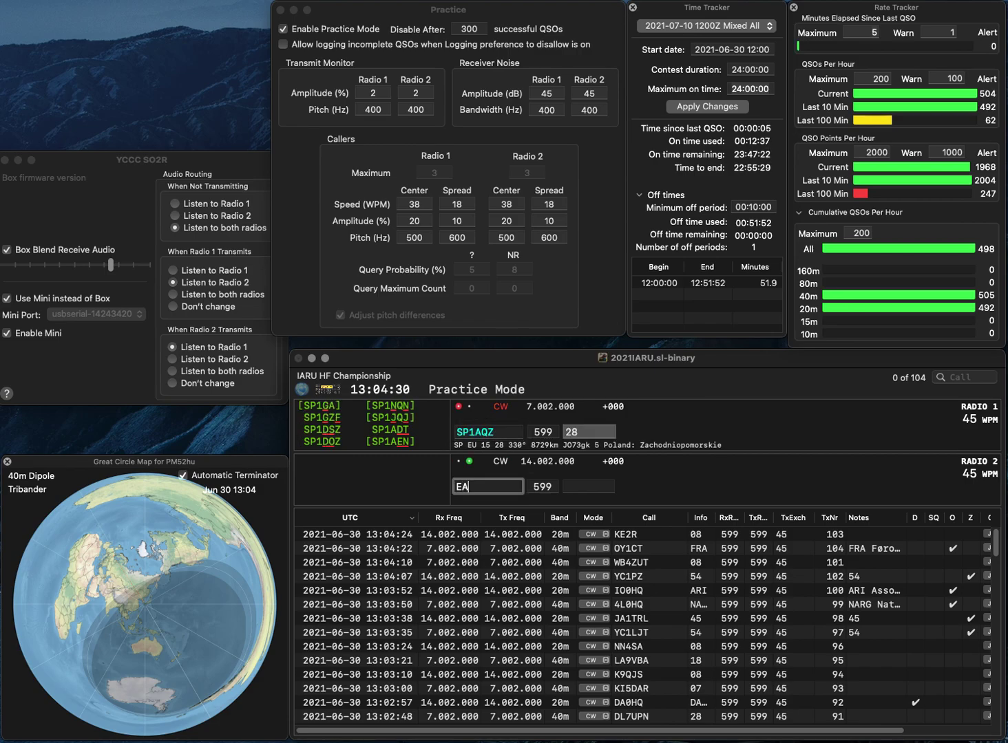
pyautogui.press('BackSpace')
pyautogui.write('S0A')
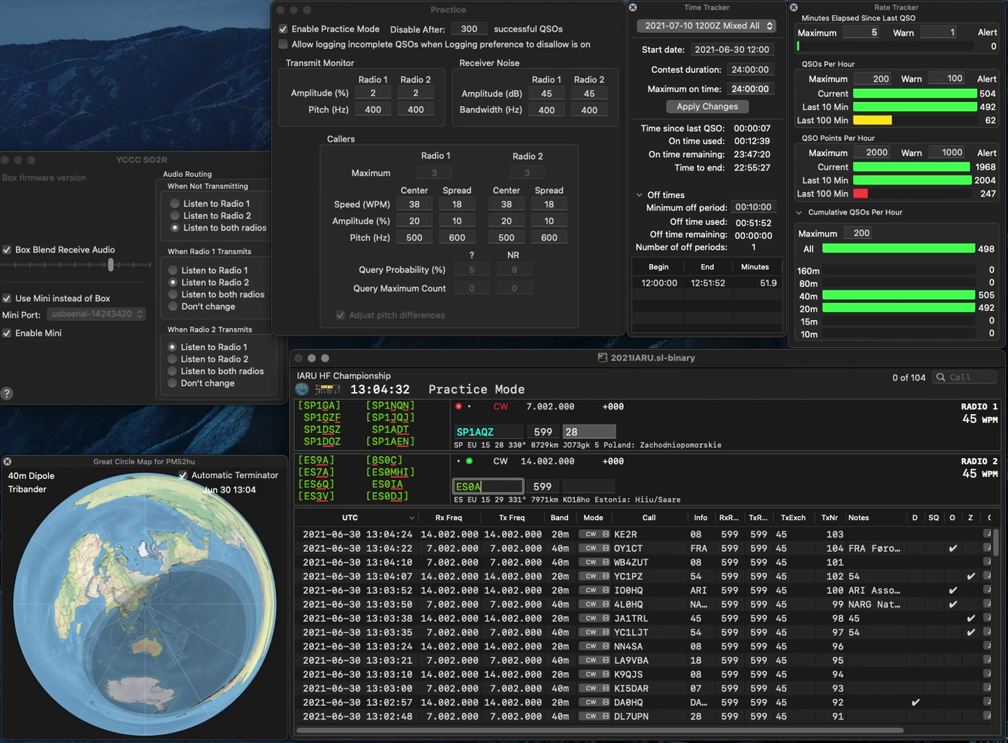
pyautogui.press('Return')
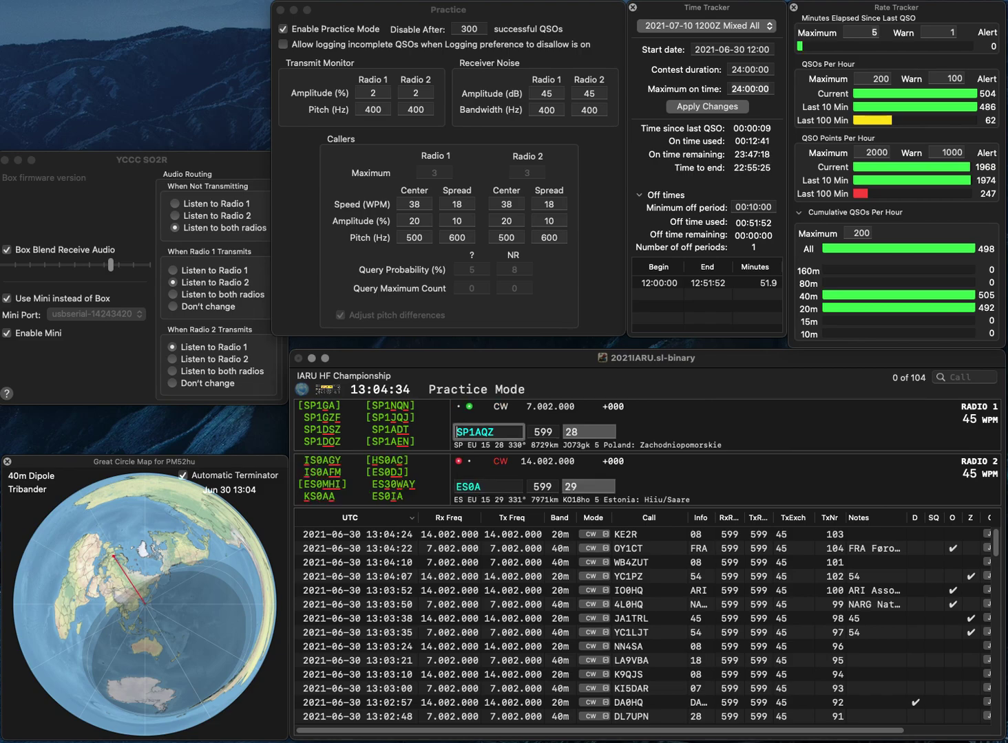
pyautogui.press('BackSpace')
pyautogui.press('BackSpace')
pyautogui.write('HL')
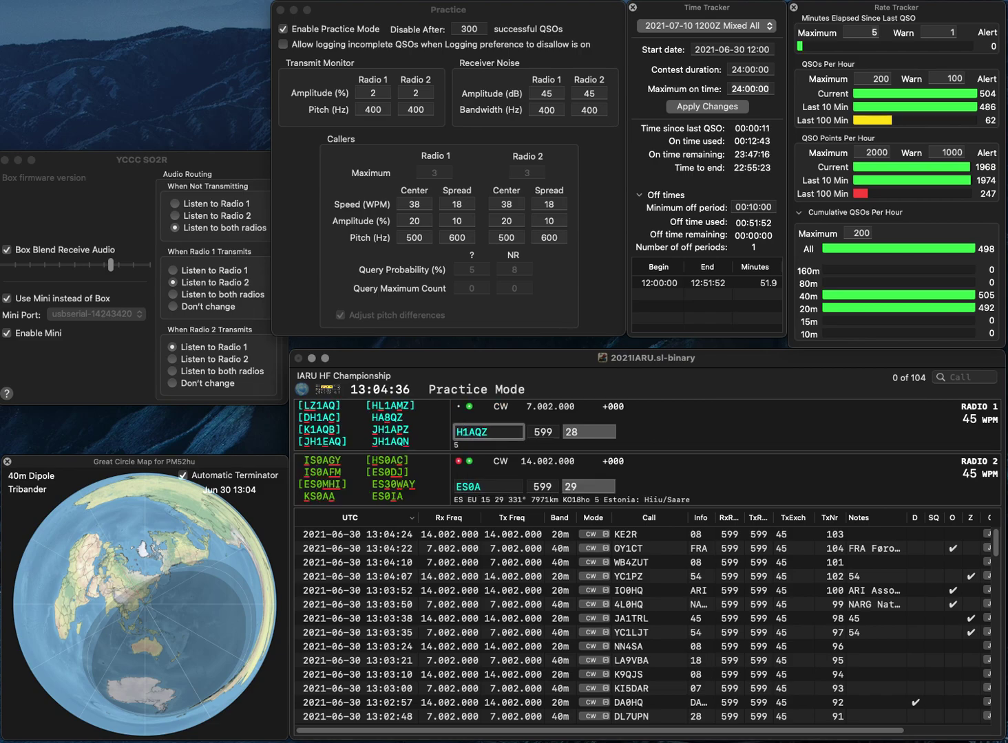
pyautogui.press('End')
pyautogui.press('BackSpace')
pyautogui.write('Q')
pyautogui.press('Return')
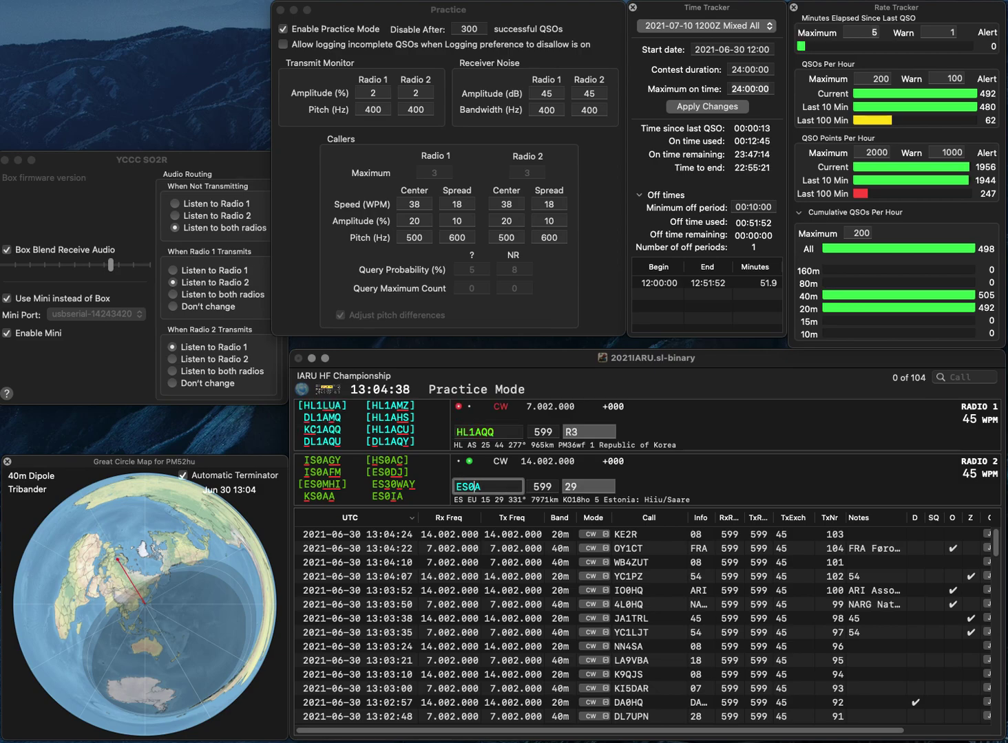
pyautogui.press('Left')
pyautogui.press('BackSpace')
pyautogui.write('9')
pyautogui.press('Return')
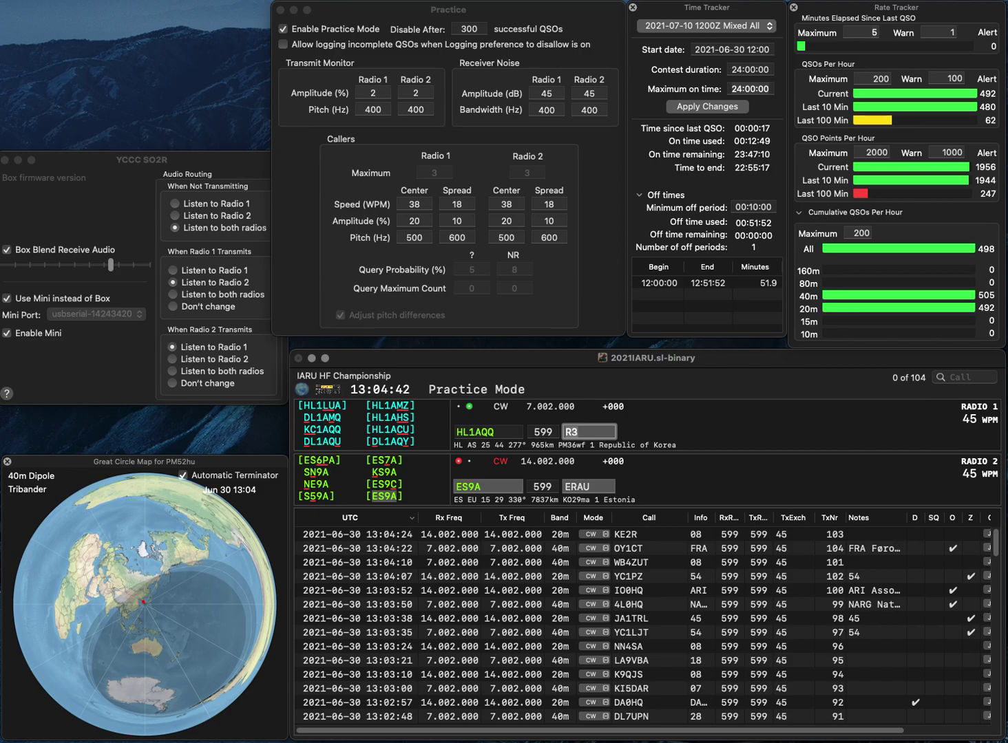
pyautogui.press('Return')
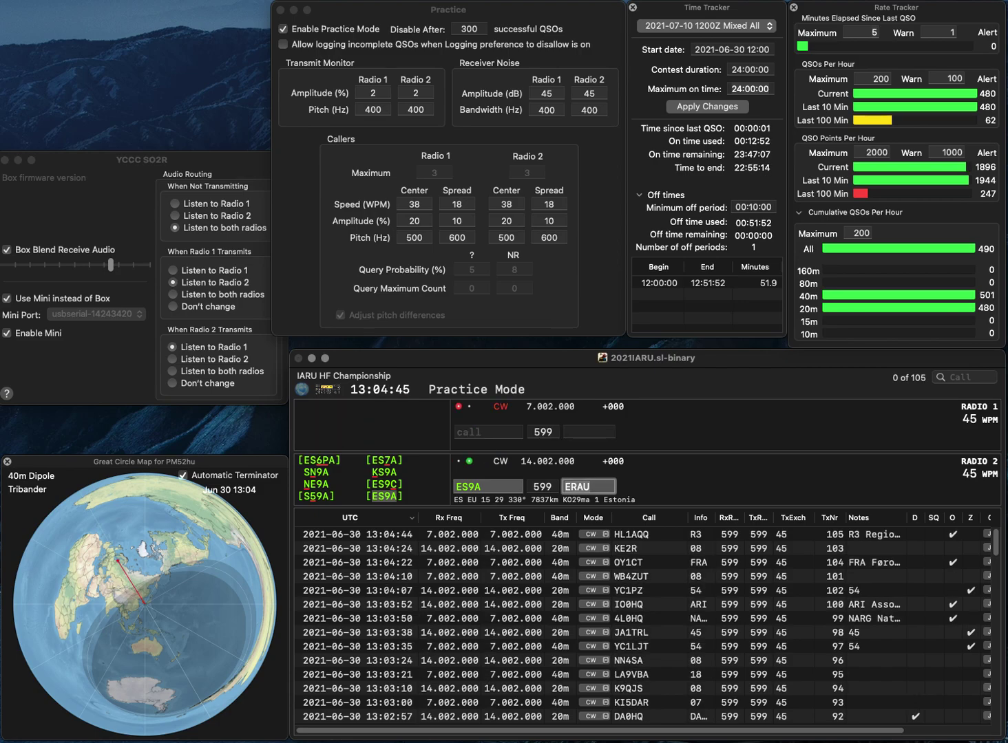
pyautogui.press('Return')
pyautogui.write('W9ZV')
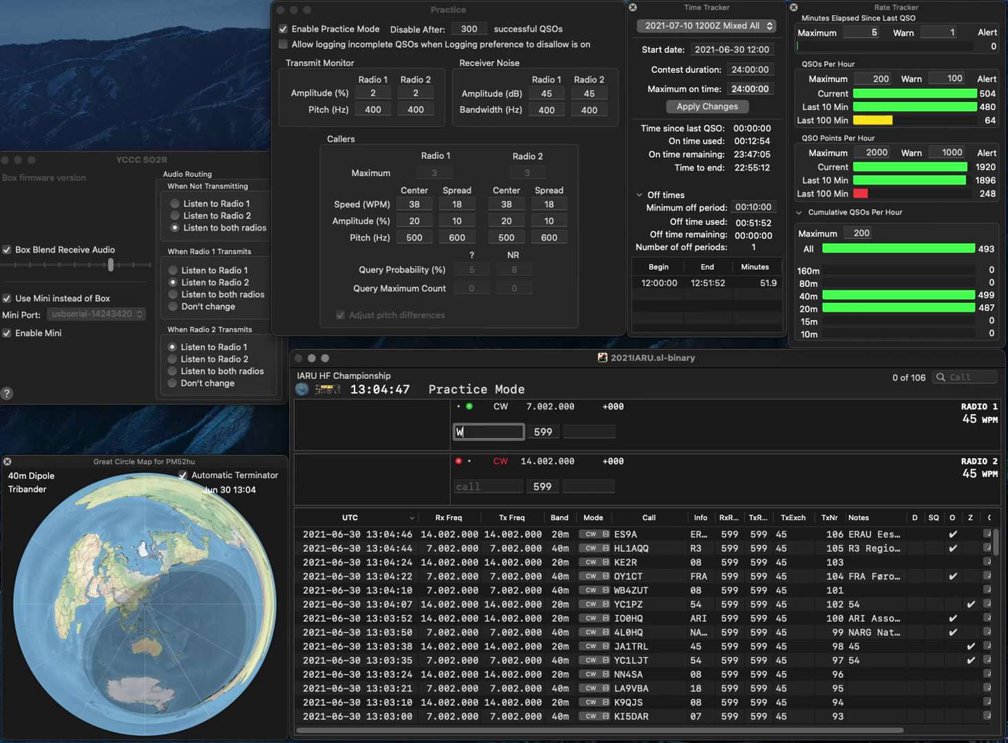
pyautogui.press('Return')
pyautogui.write('VE5RAC')
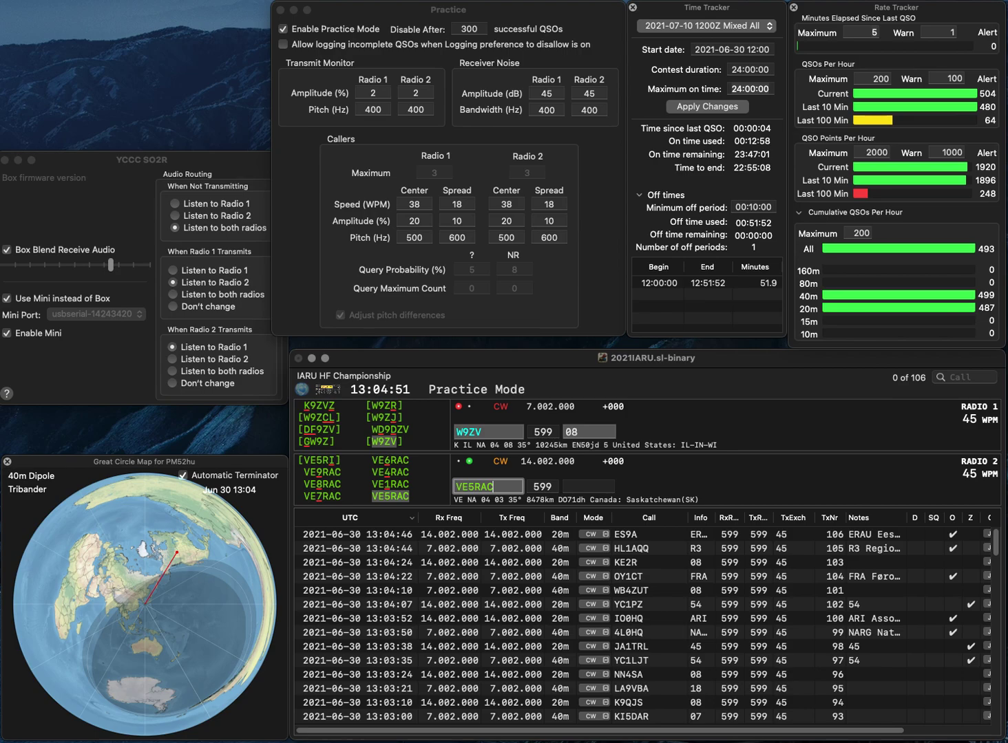
pyautogui.press('Return')
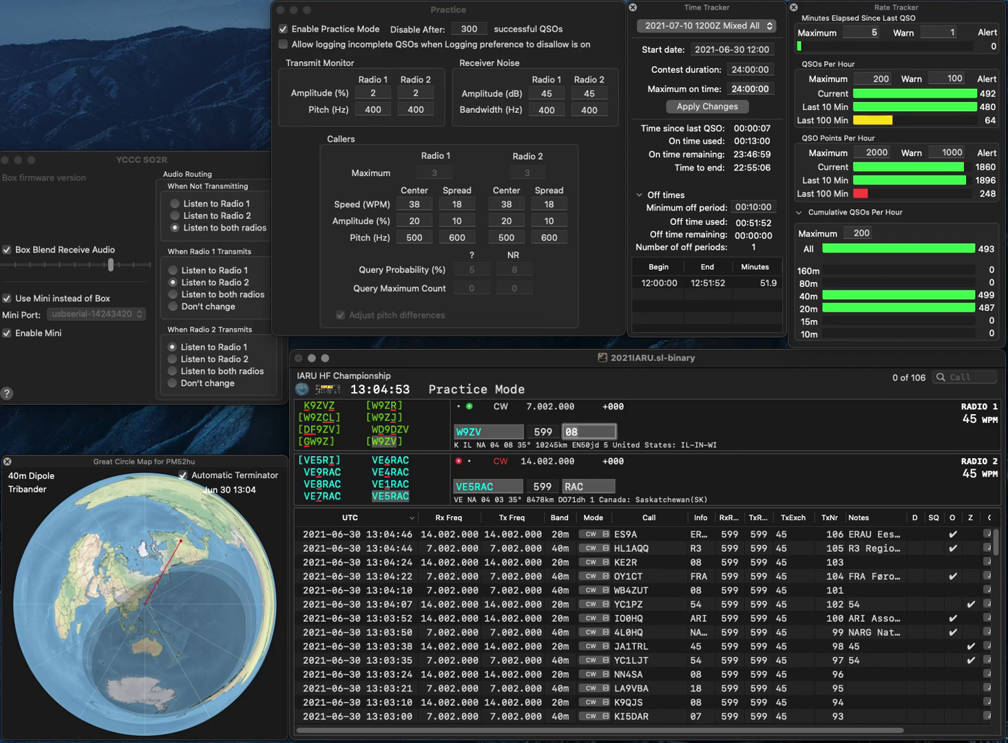
pyautogui.press('Return')
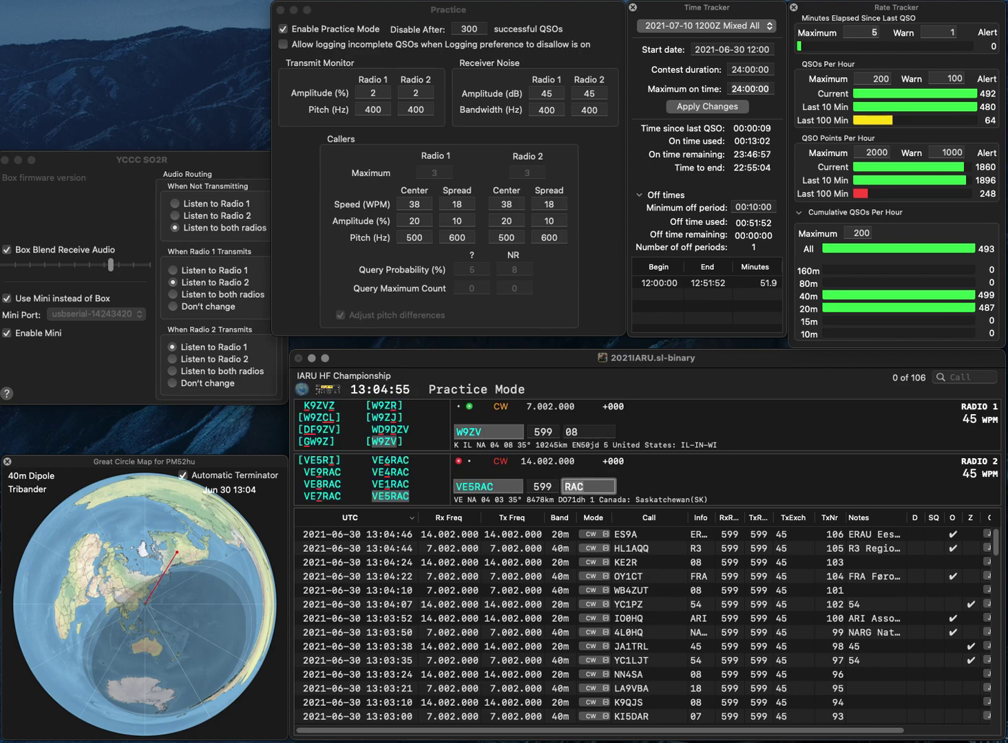
pyautogui.press('Return')
pyautogui.write('AI')
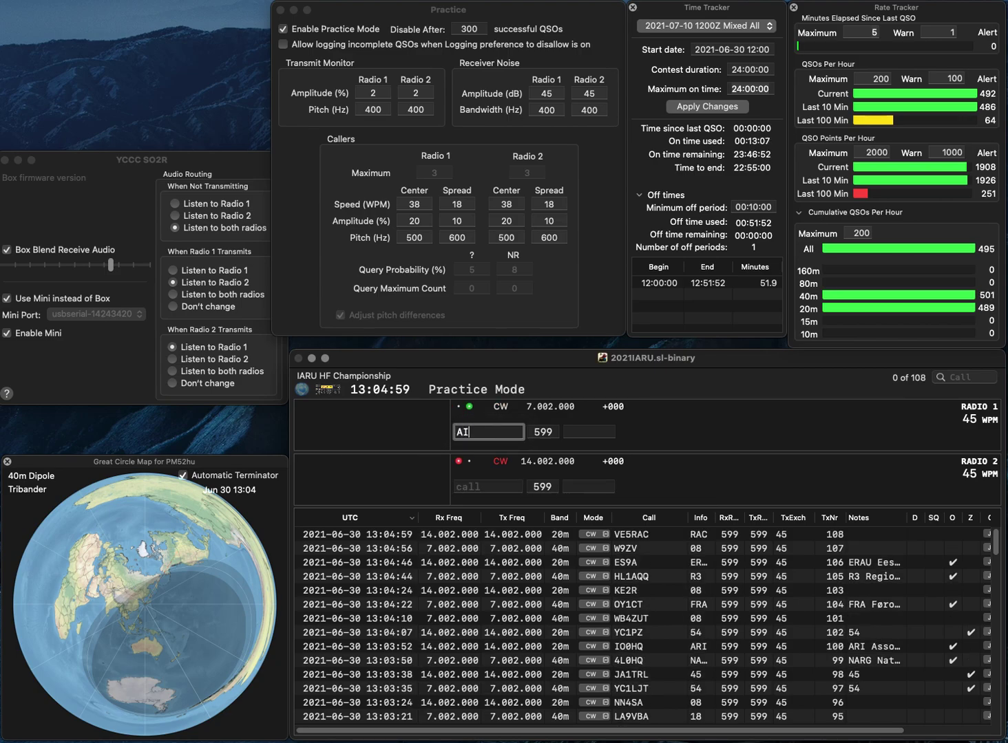
pyautogui.write('6O')
pyautogui.write('/0')
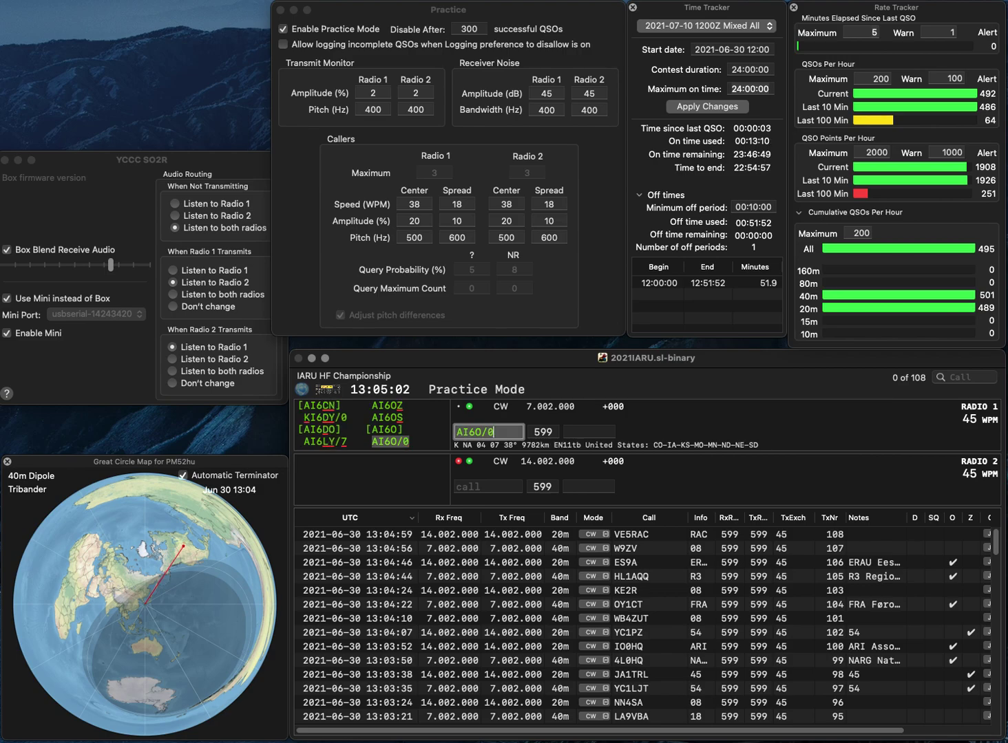
pyautogui.press('Return')
pyautogui.write('PT7DX')
pyautogui.press('Return')
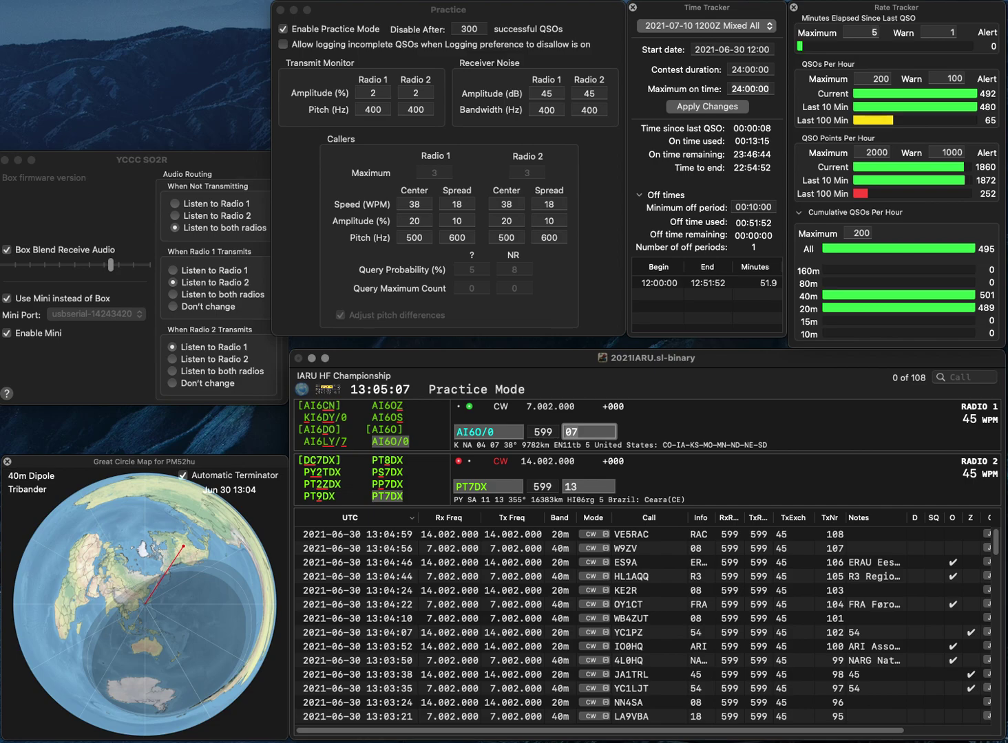
pyautogui.press('Return')
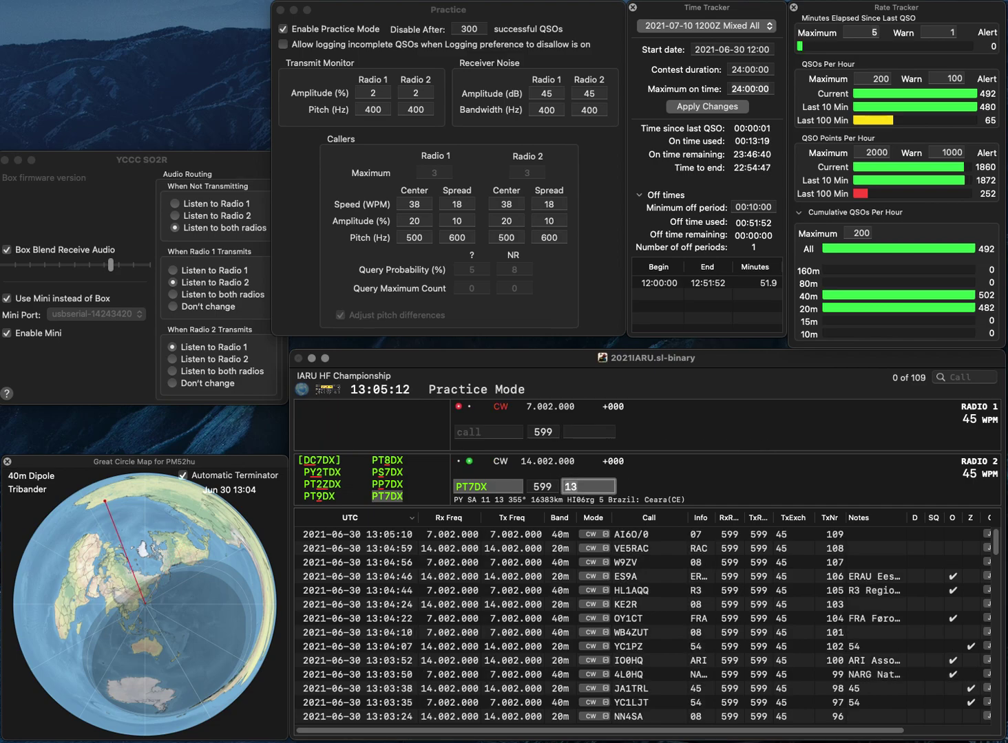
pyautogui.write('WN8FW')
pyautogui.press('Return')
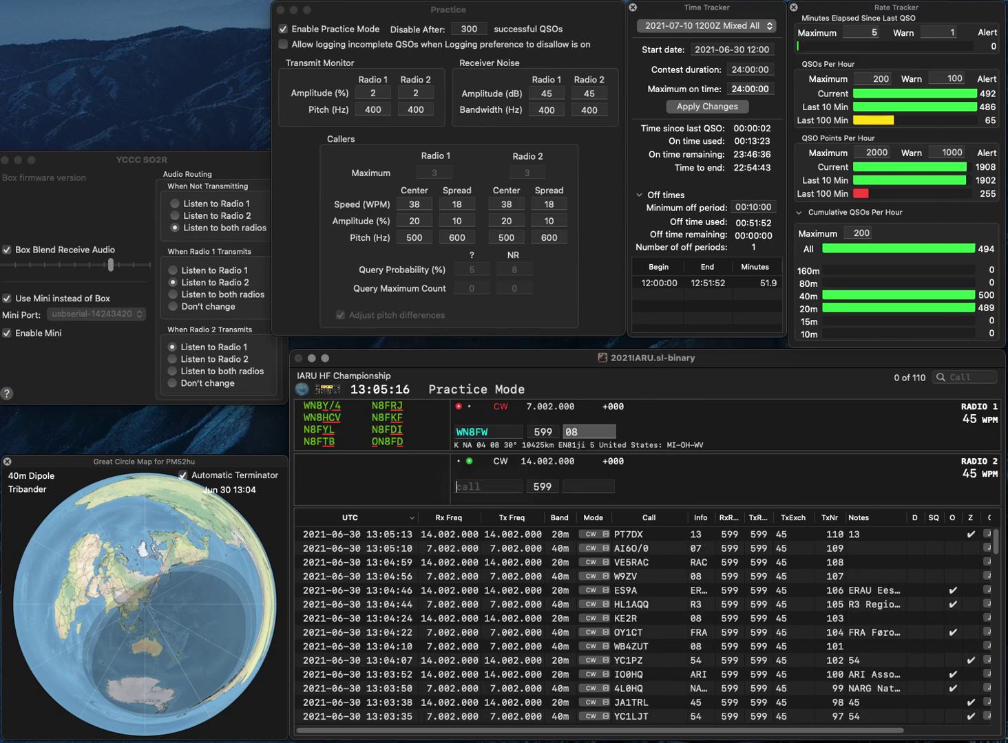
pyautogui.write('NM5S')
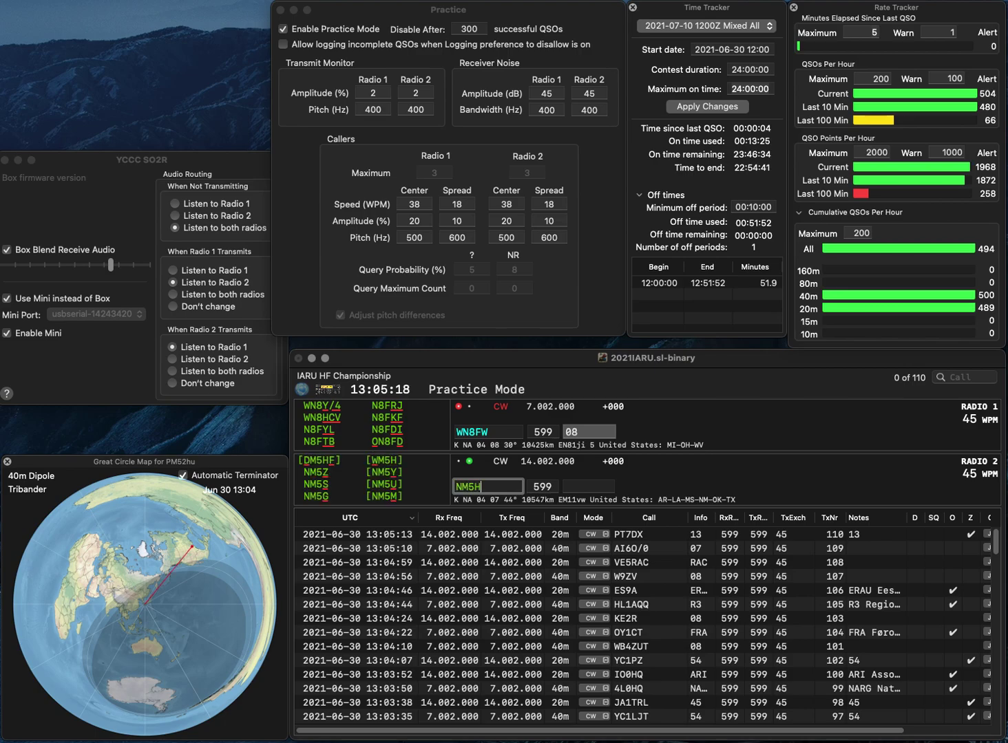
pyautogui.press('Return')
# Step: Correct the Radio 1 call to UN7FW, resend its exchange, and log NM5S on Radio 2 and UN7FW on Radio 1
pyautogui.click(463, 432)
pyautogui.press('BackSpace')
pyautogui.write('UN')
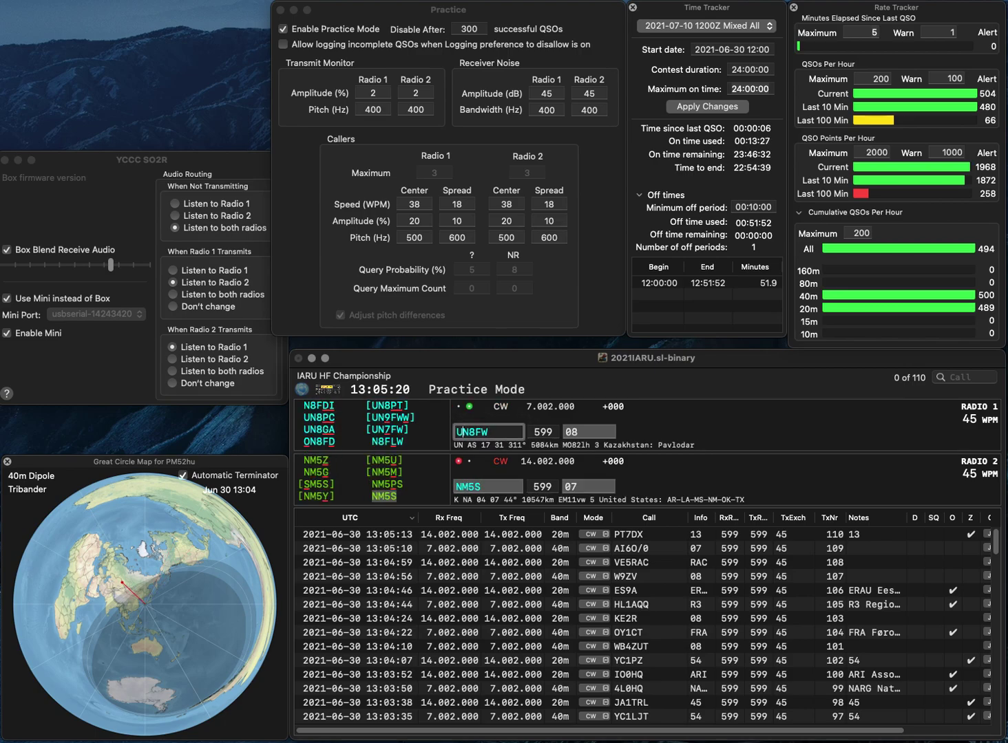
pyautogui.write('7')
pyautogui.press('Return')
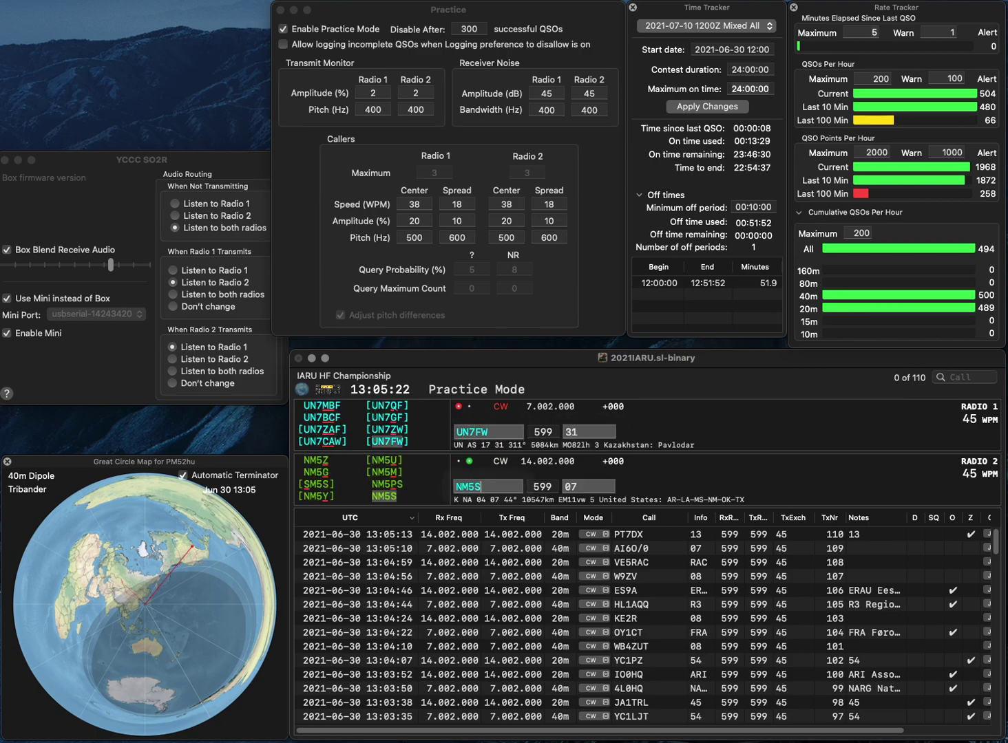
pyautogui.press('Return')
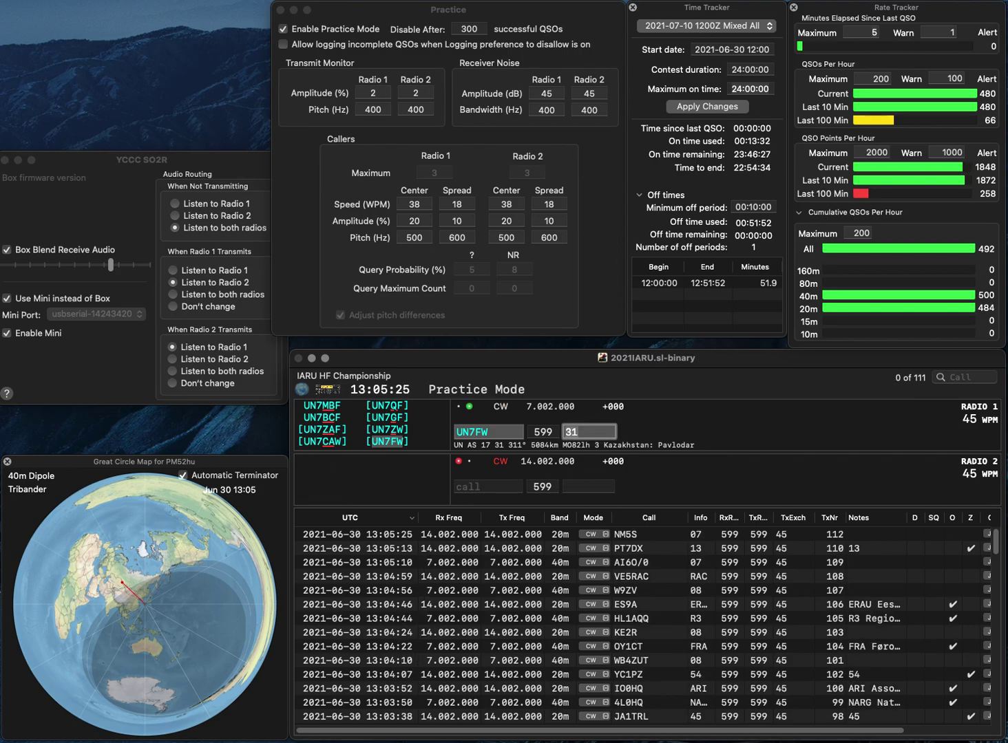
pyautogui.press('Return')
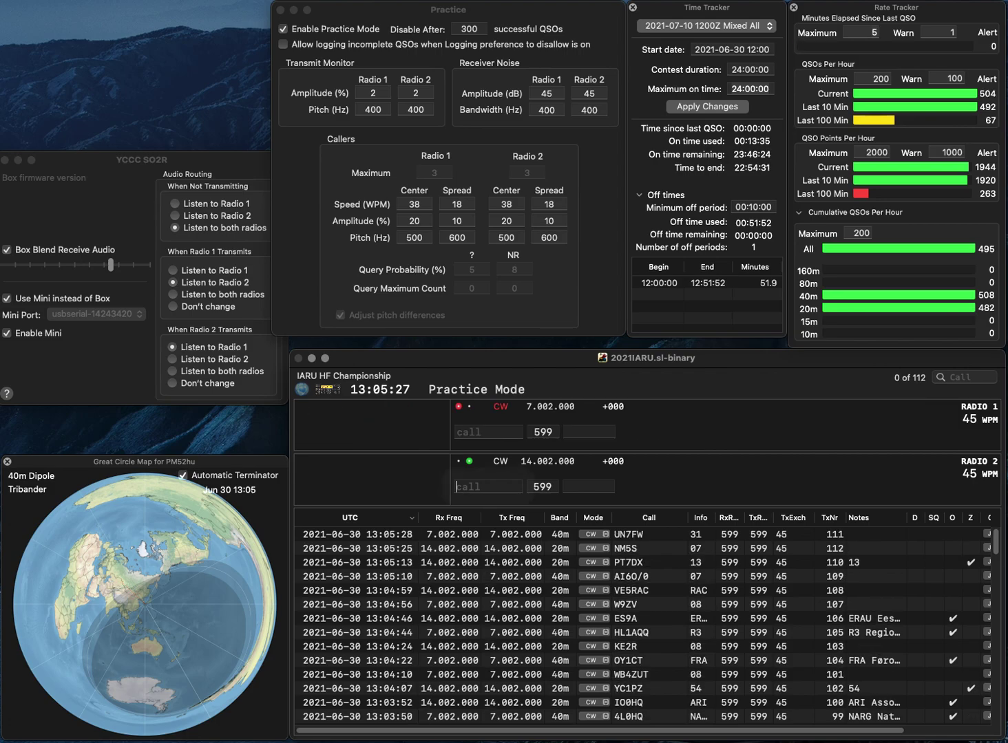
# Step: Answer SV1CDN on Radio 2 and N9AKR on Radio 1, send both exchanges, and log both contacts
pyautogui.write('V1C')
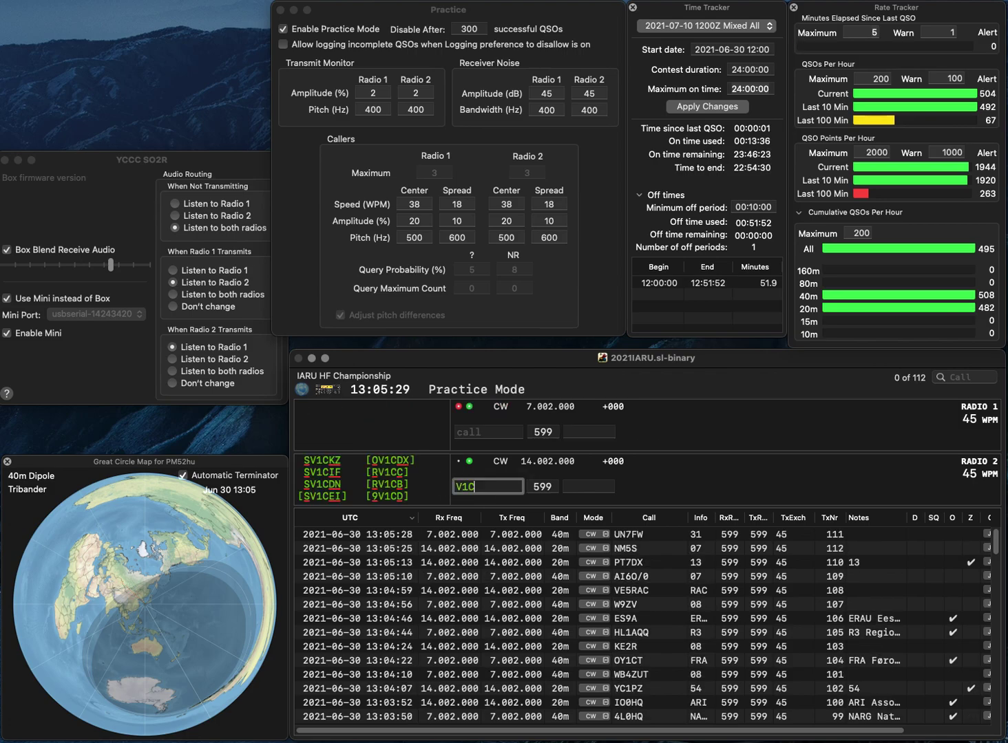
pyautogui.write('DNS')
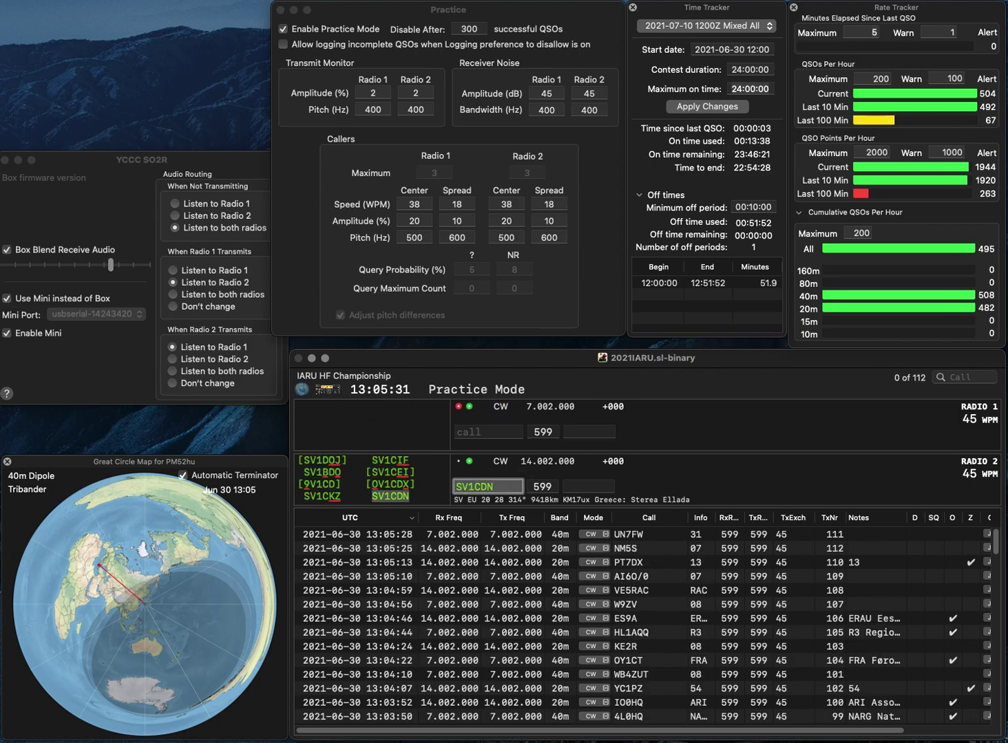
pyautogui.press('Return')
pyautogui.write('N9AKR')
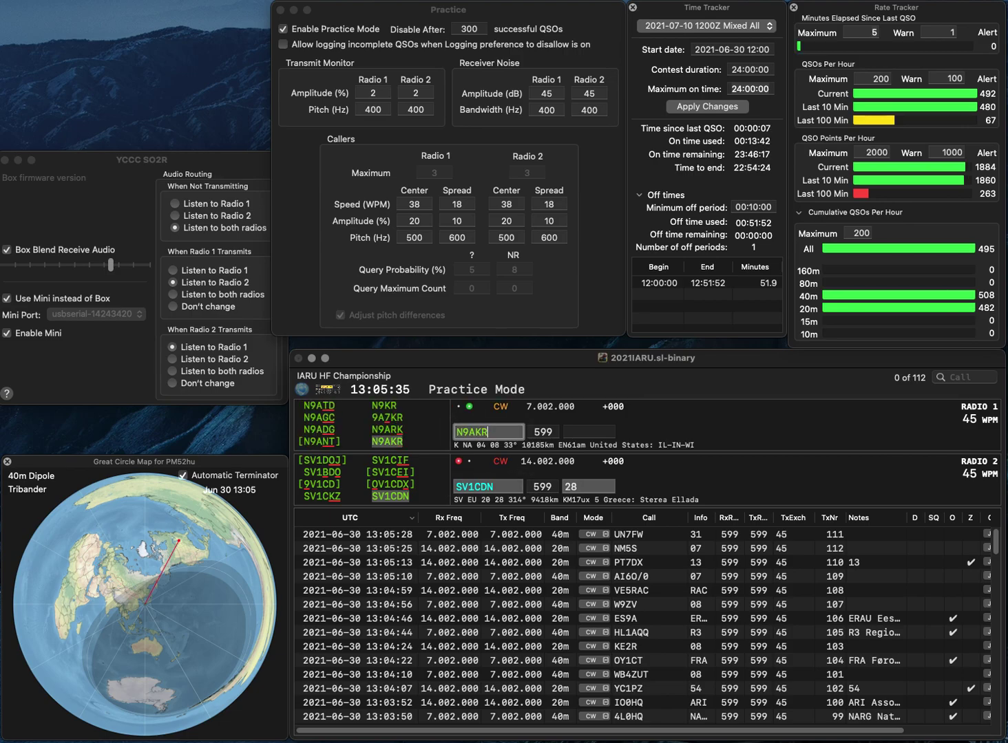
pyautogui.press('Return')
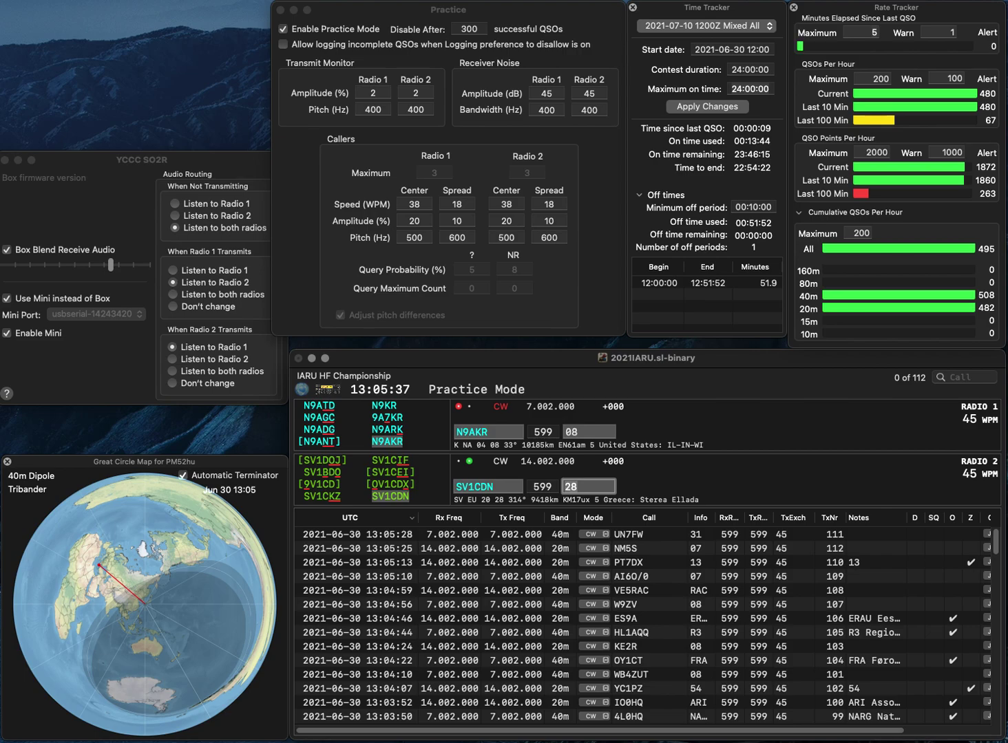
pyautogui.press('Return')
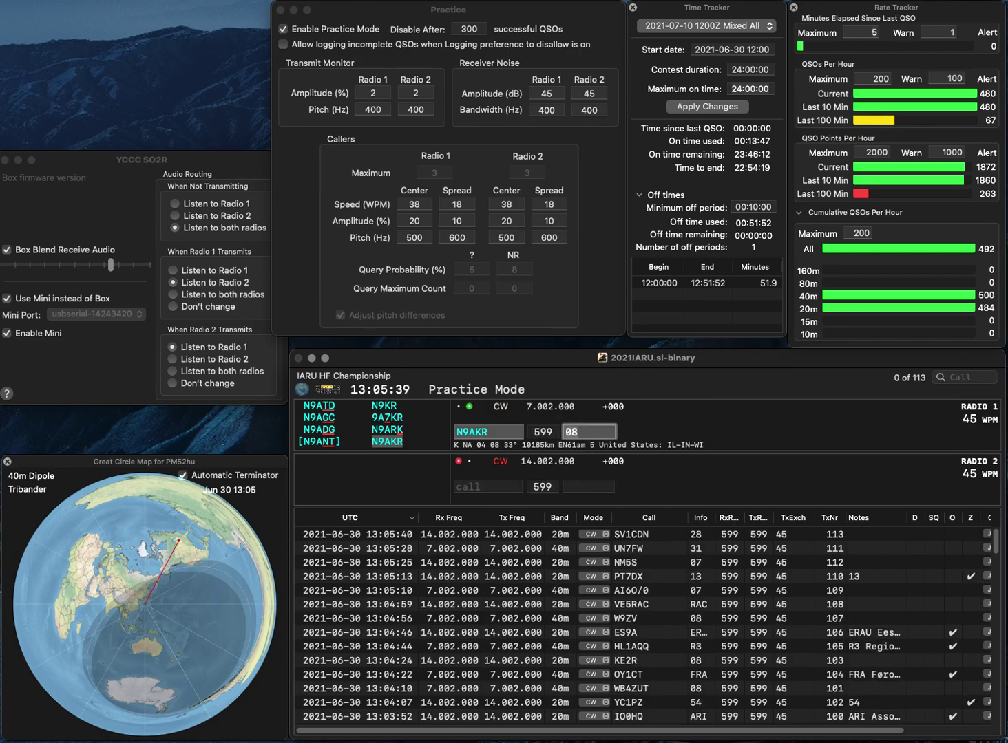
pyautogui.press('Return')
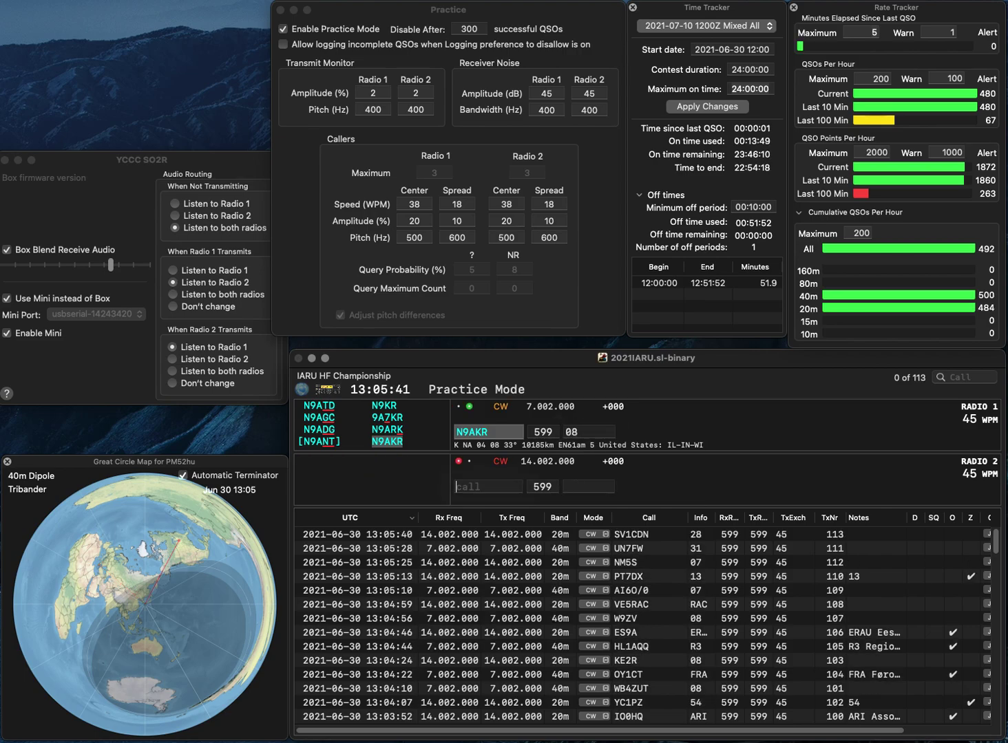
pyautogui.write('EB1')
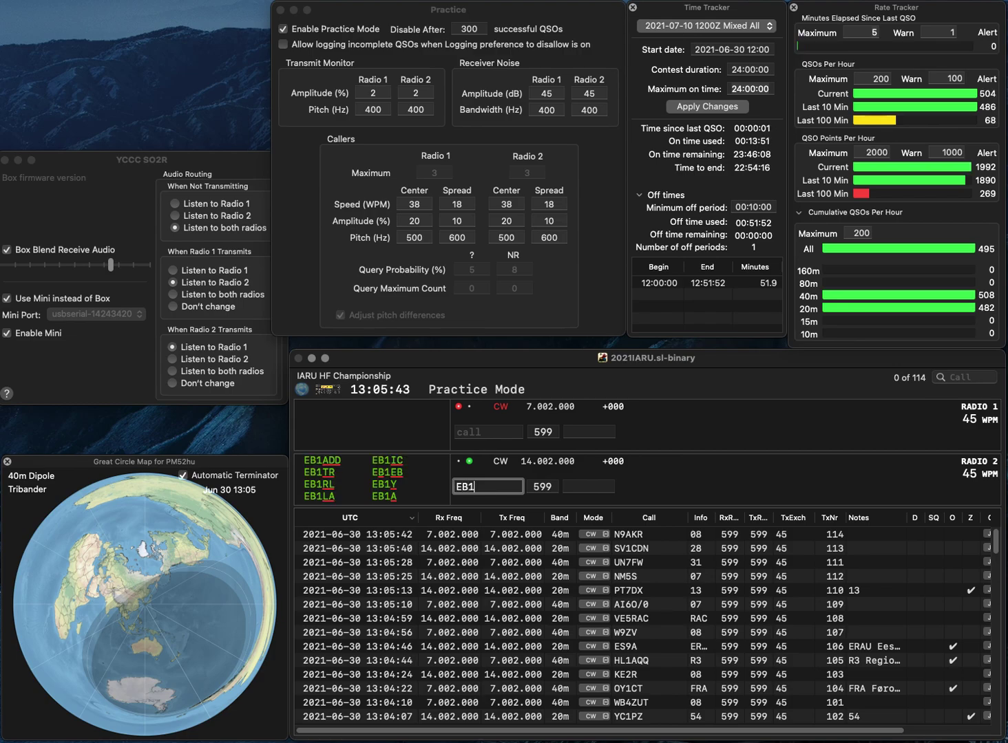
pyautogui.write('ADD')
pyautogui.press('Return')
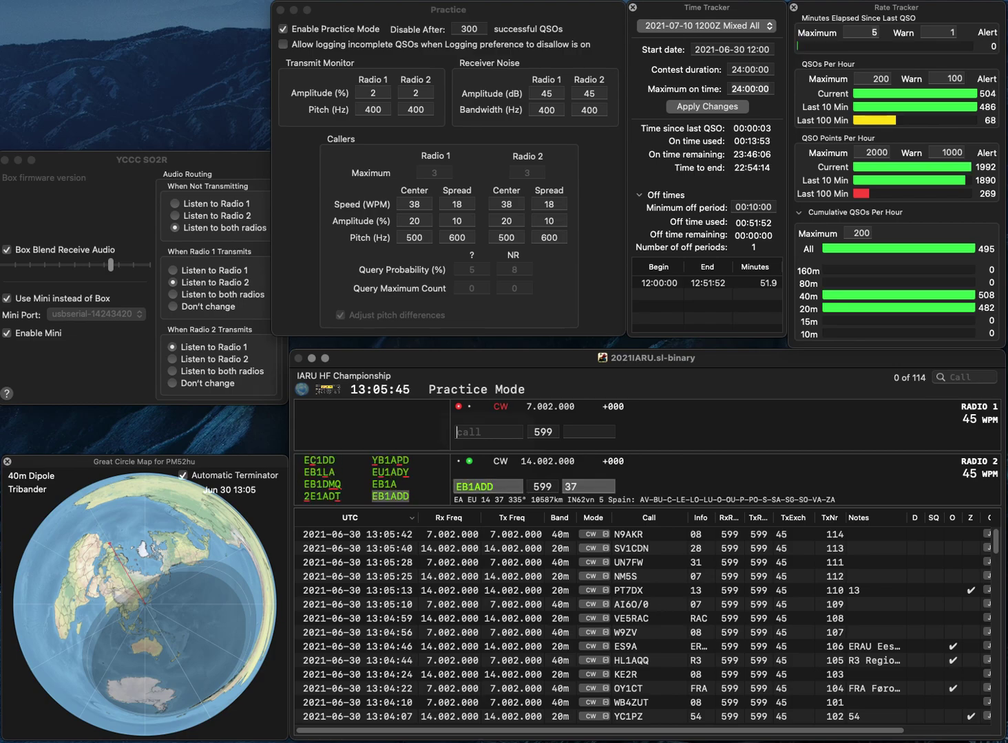
pyautogui.write('OK')
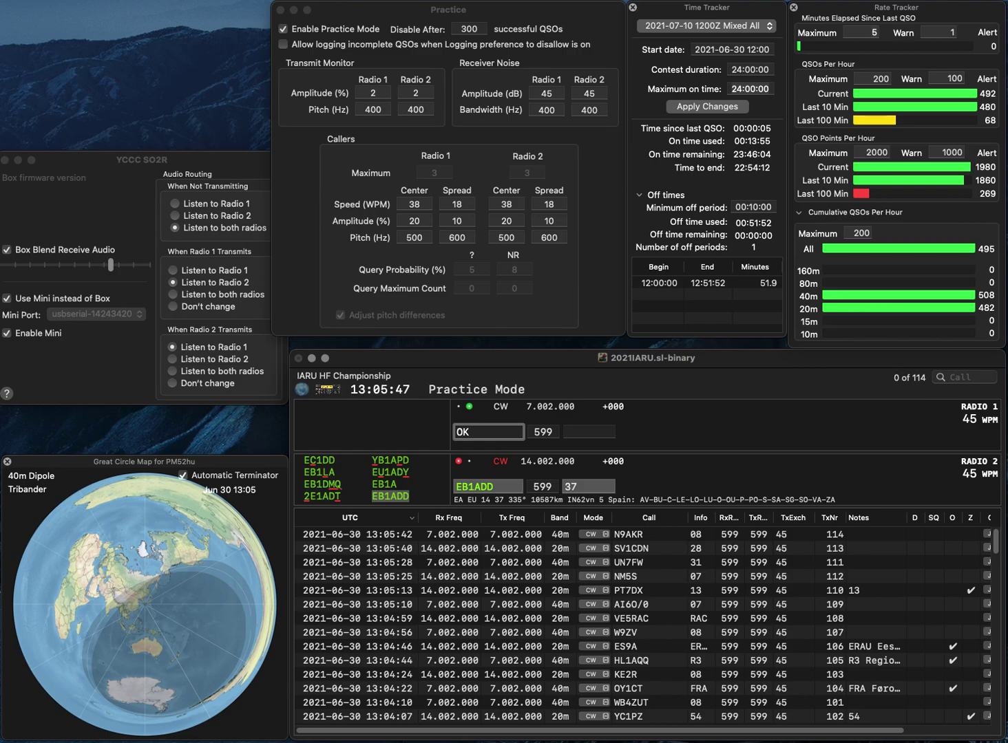
pyautogui.write('1FRJ')
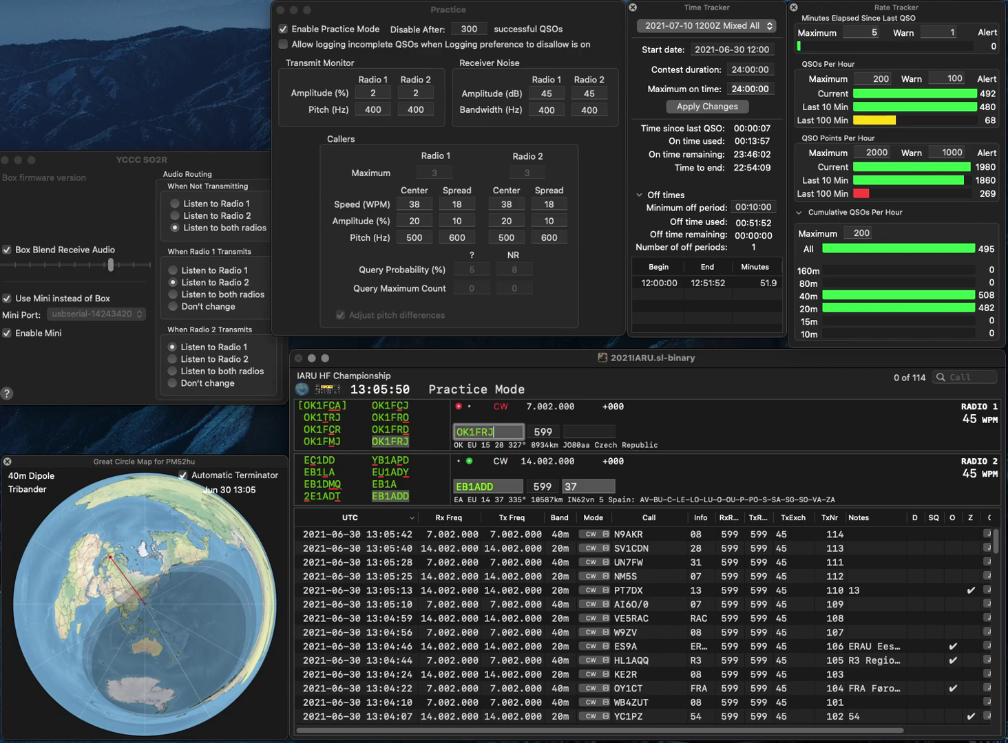
pyautogui.press('Return')
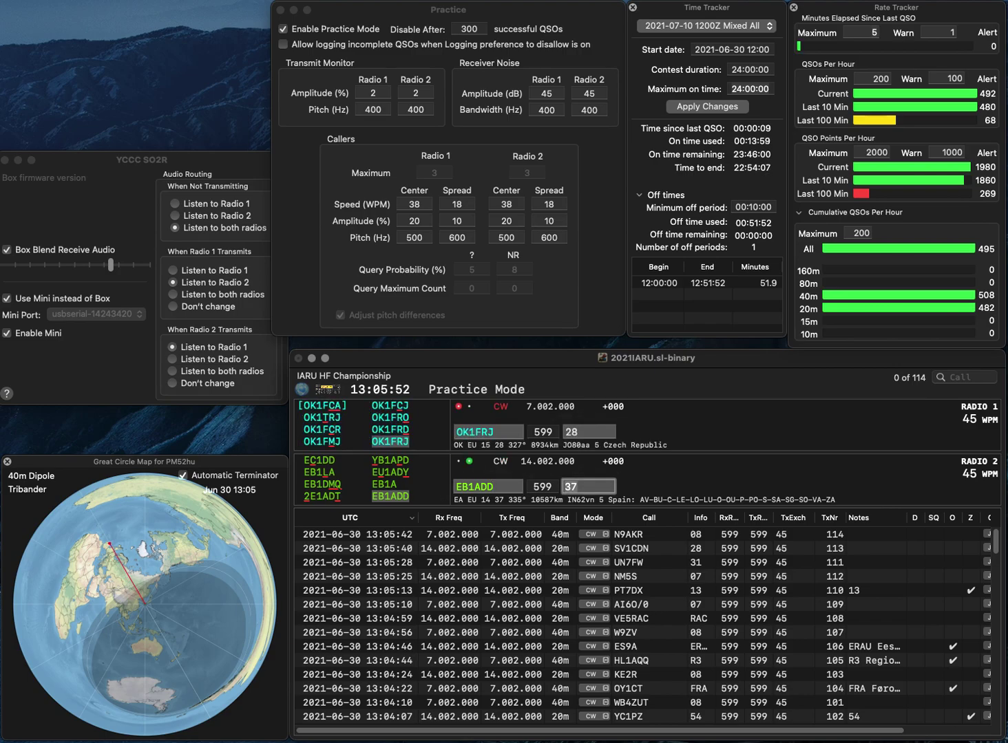
pyautogui.press('Return')
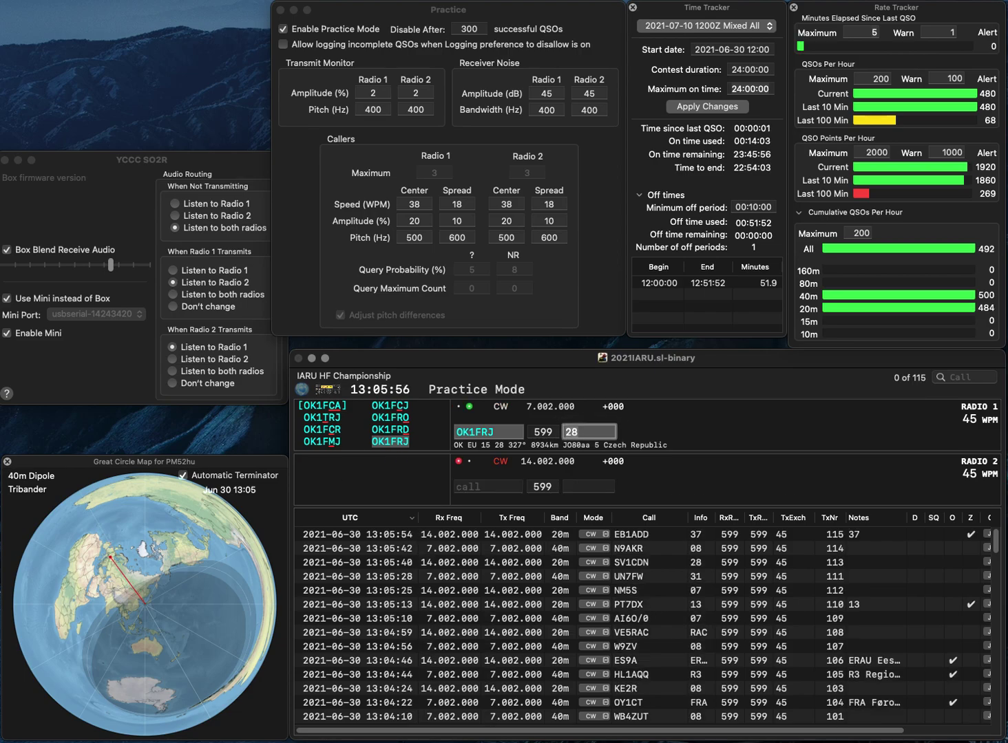
pyautogui.press('Return')
# Step: Answer JA1QJE on Radio 2 and K5AK on Radio 1 with their exchanges, and log JA1QJE
pyautogui.write('JA1')
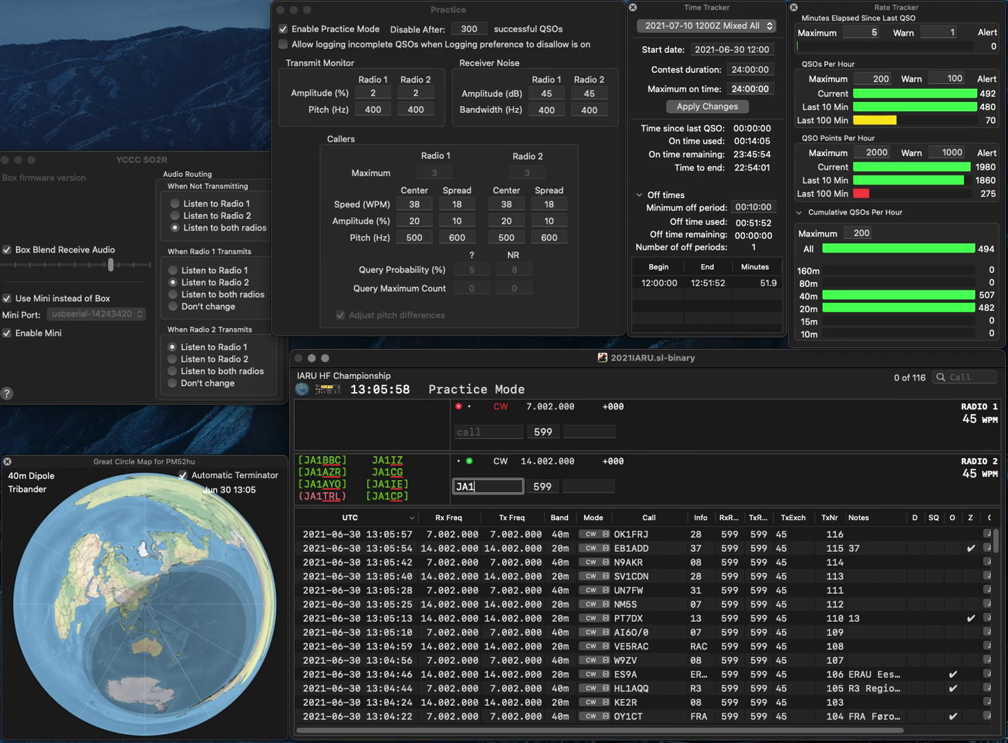
pyautogui.write('QJE')
pyautogui.press('Return')
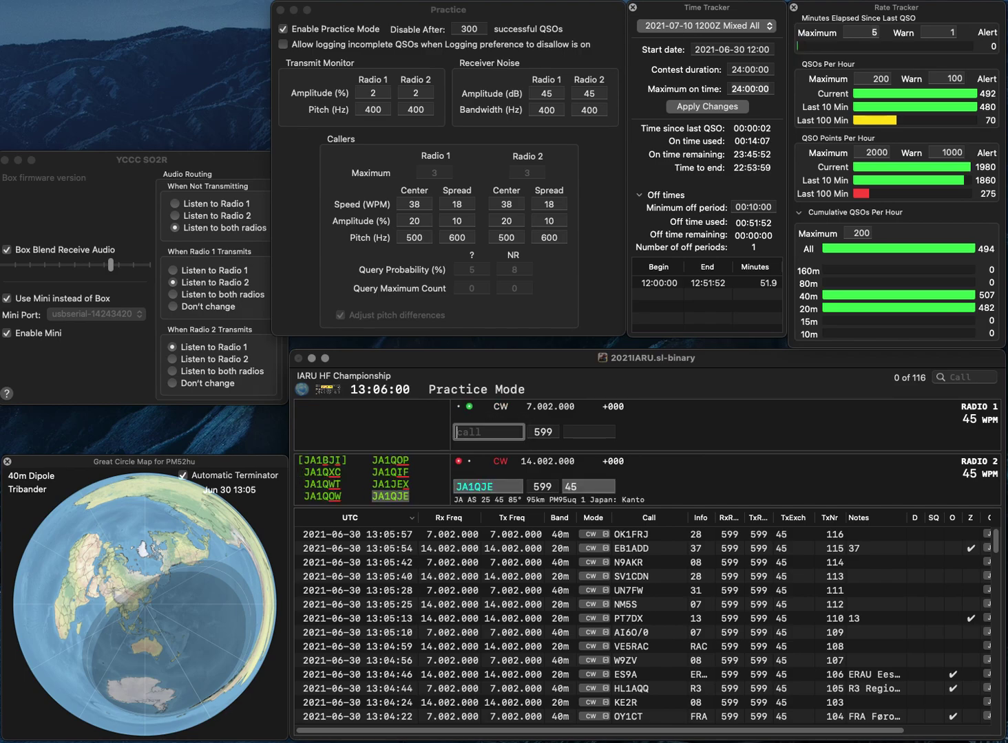
pyautogui.write('KH')
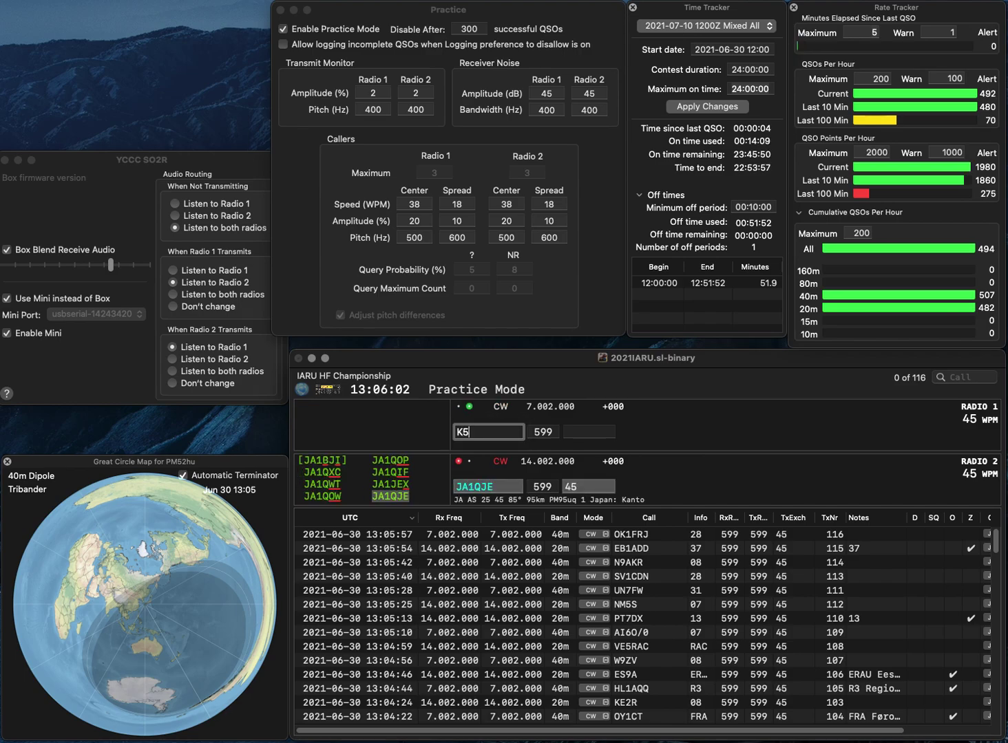
pyautogui.write('AK')
pyautogui.press('Return')
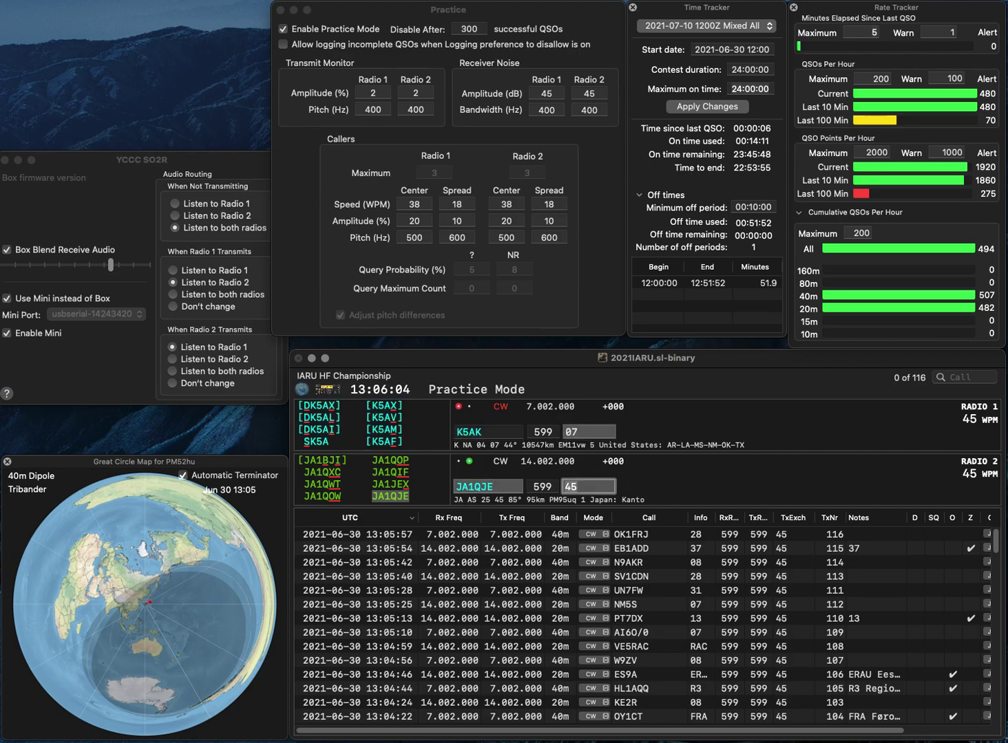
pyautogui.press('Return')
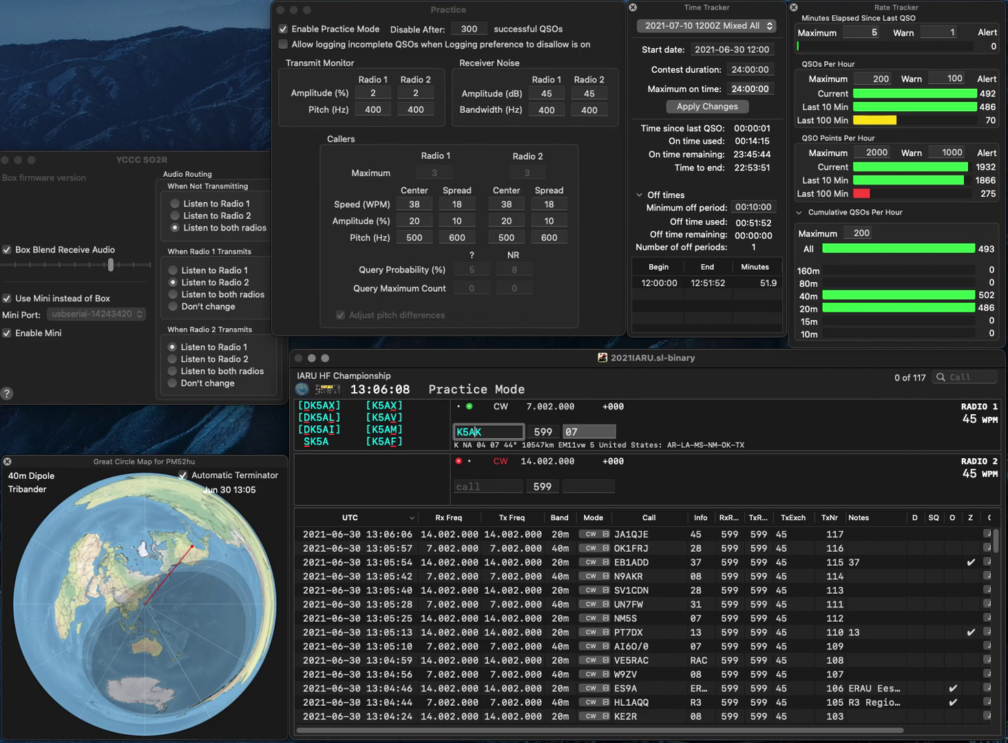
pyautogui.press('BackSpace')
pyautogui.write('X')
pyautogui.press('Return')
pyautogui.write('AD2CM')
pyautogui.press('Return')
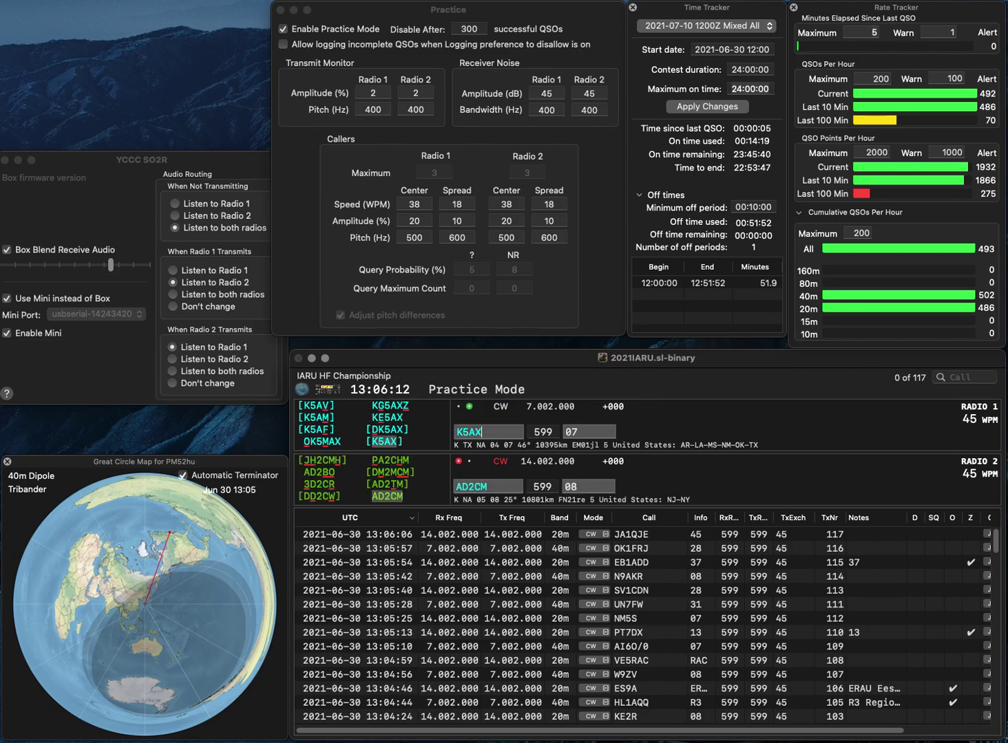
pyautogui.press('Return')
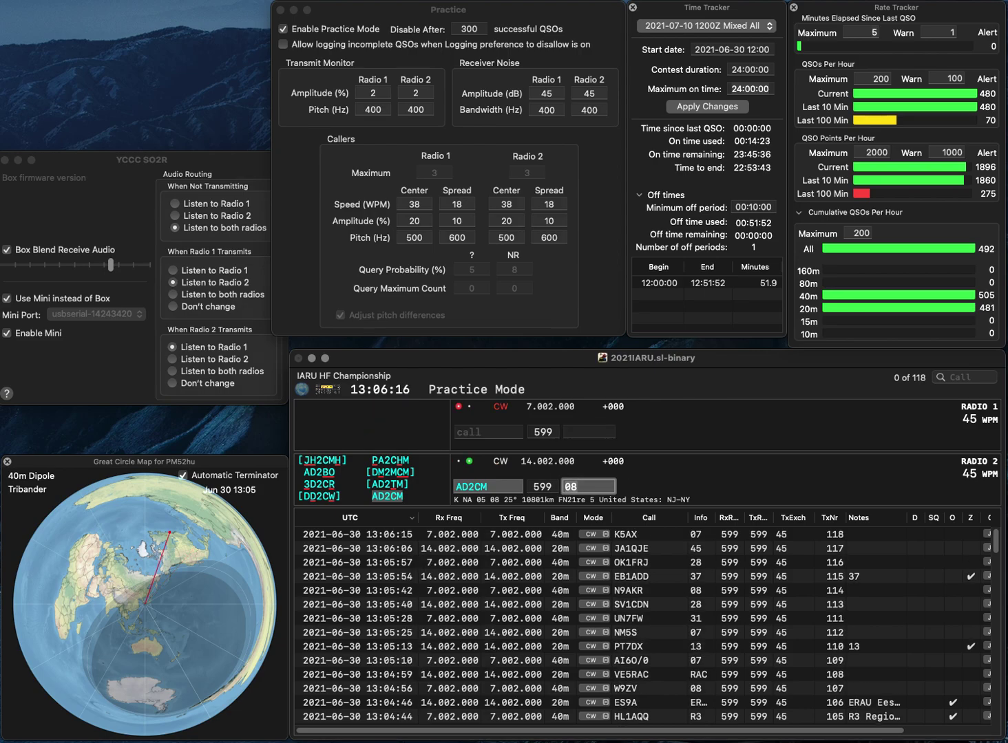
pyautogui.write('HA1AQQ')
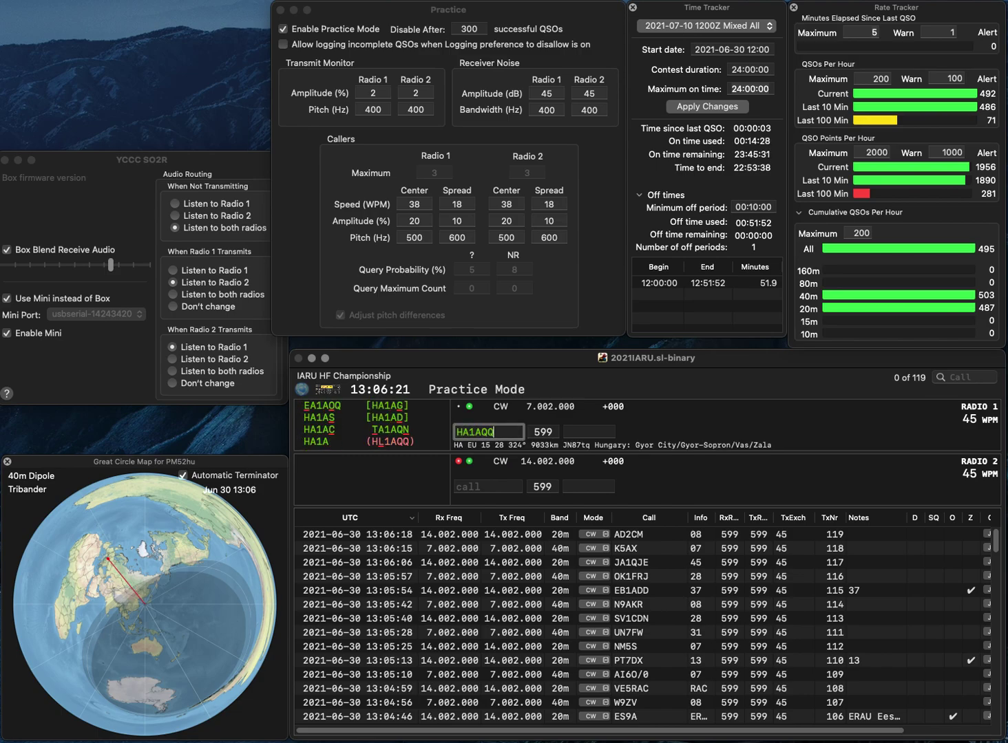
pyautogui.click(462, 432)
pyautogui.press('Delete')
pyautogui.write('L')
pyautogui.press('Return')
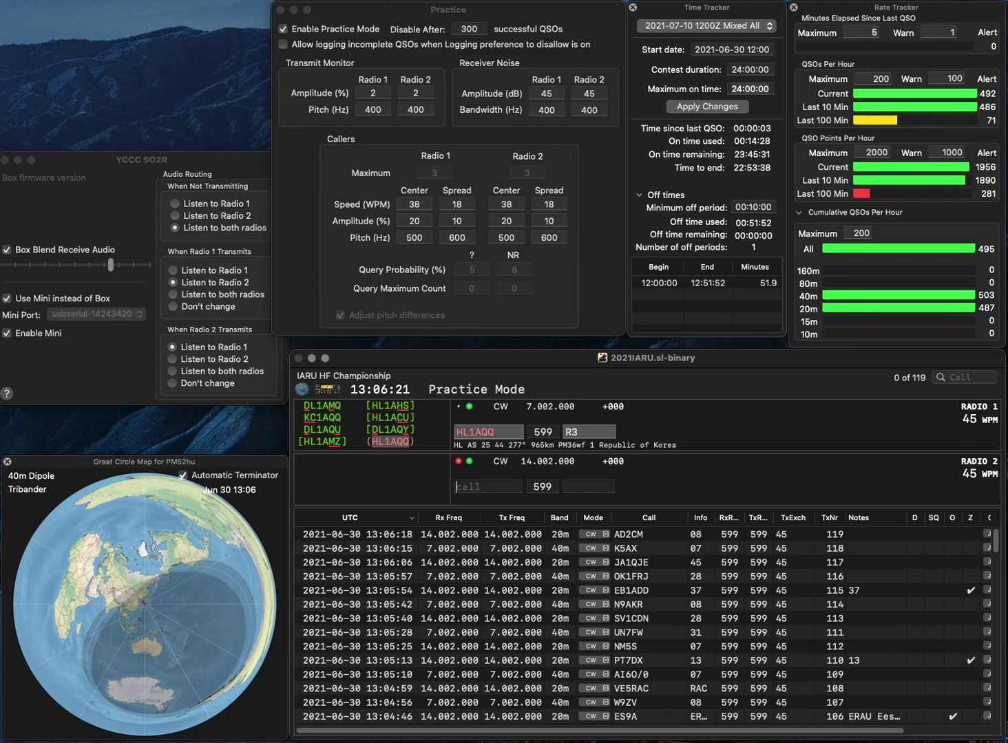
# Step: Answer E7HQ on Radio 2 with its exchange, and log HL1AQQ on Radio 1 and E7HQ on Radio 2
pyautogui.write('E7HQ')
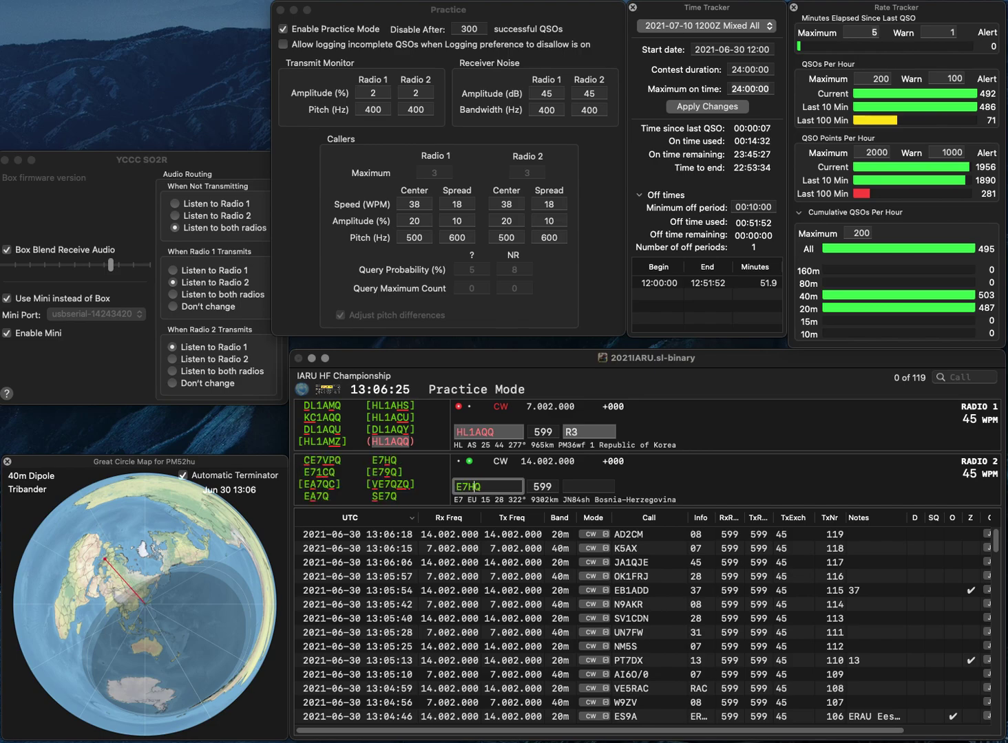
pyautogui.press('Return')
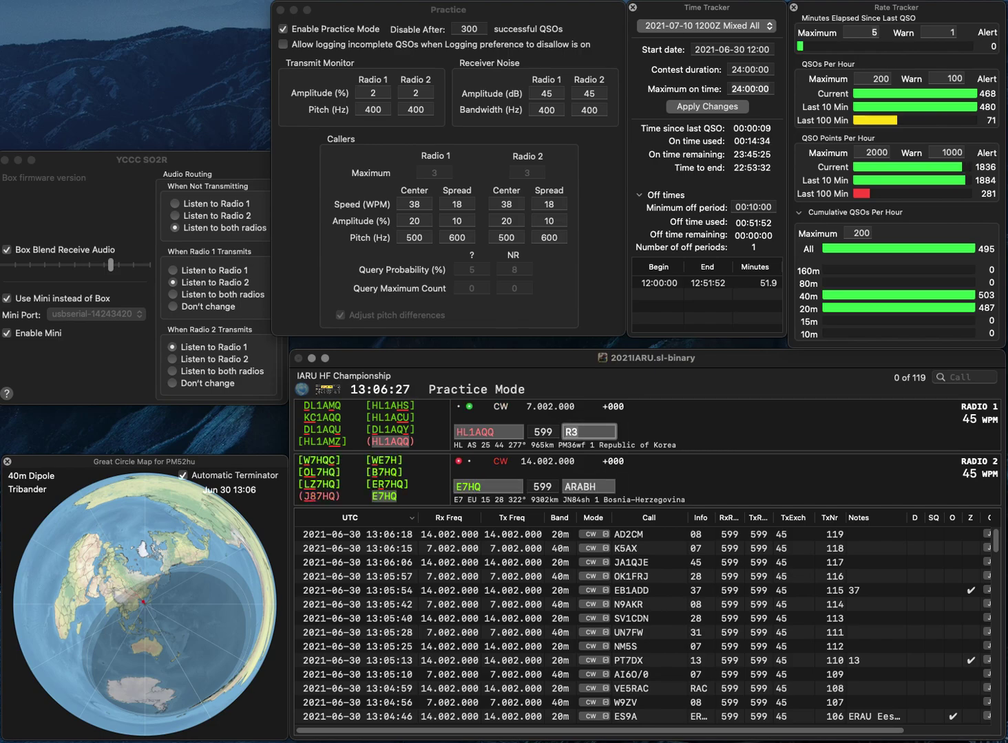
pyautogui.press('Return')
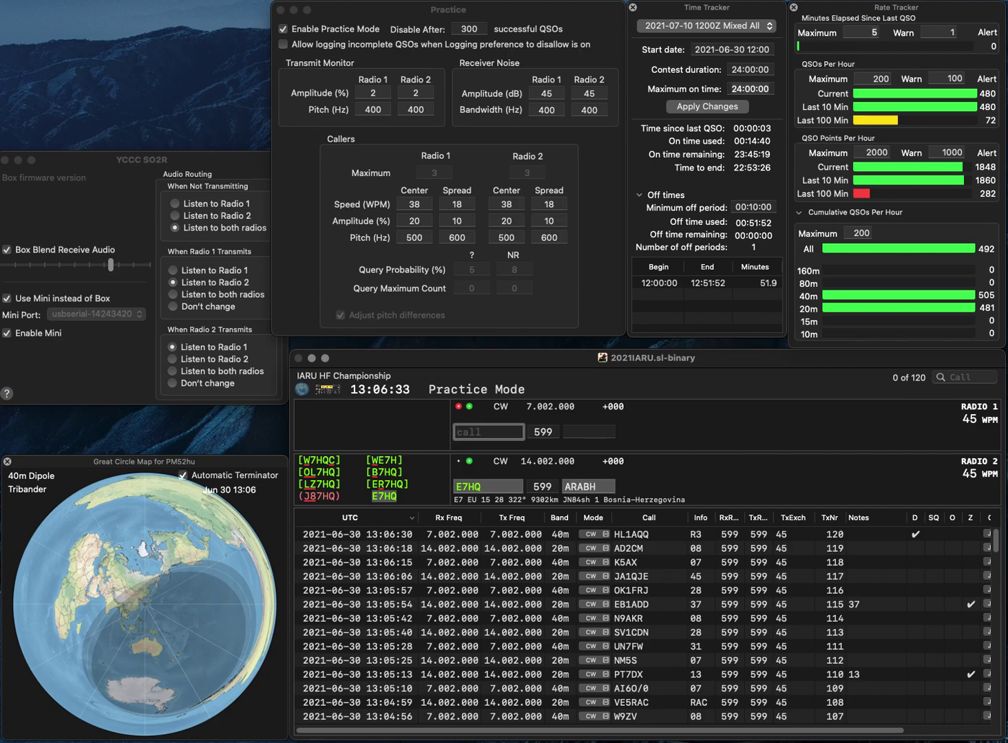
pyautogui.press('Return')
pyautogui.write('LU1DK')
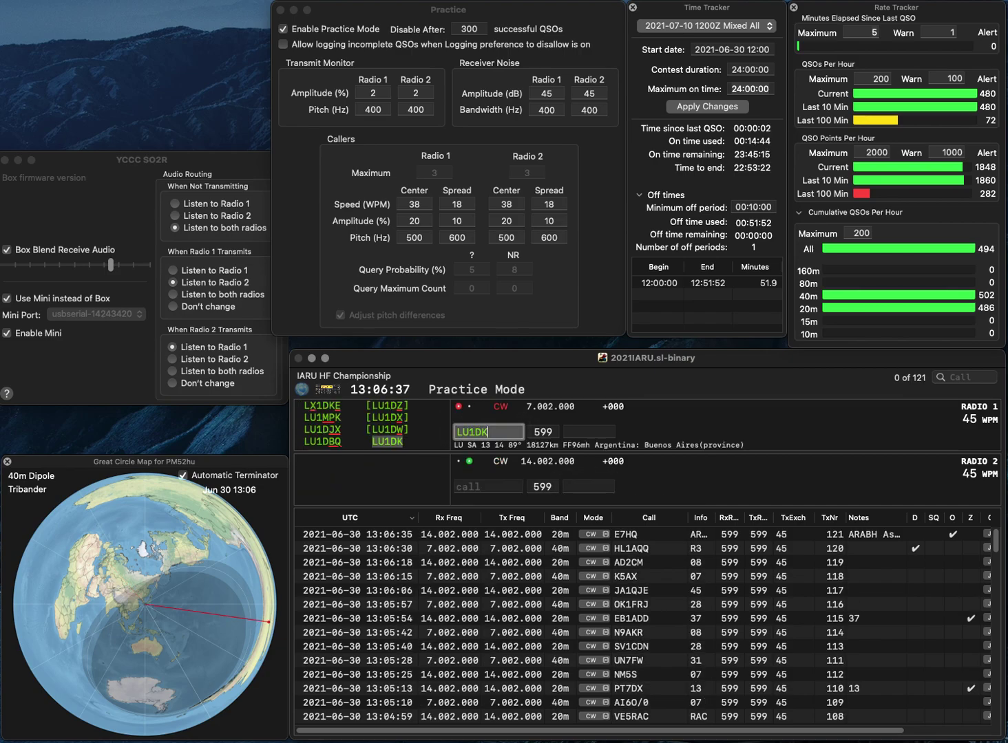
pyautogui.press('Return')
pyautogui.write('8JLT')
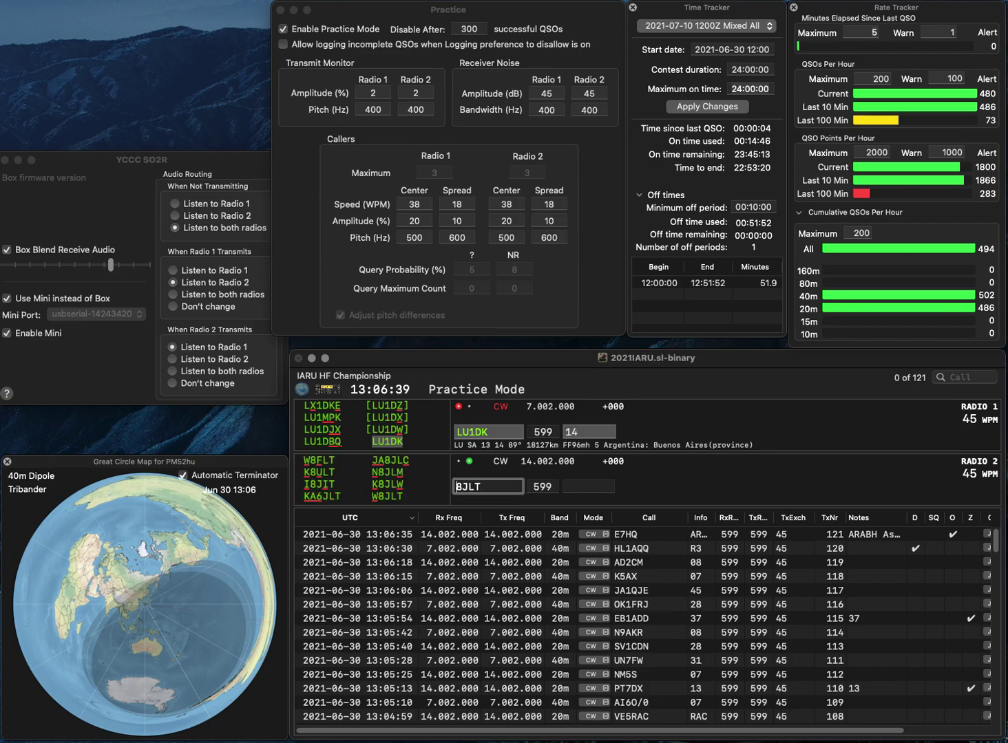
pyautogui.press('Home')
pyautogui.write('W')
pyautogui.press('Return')
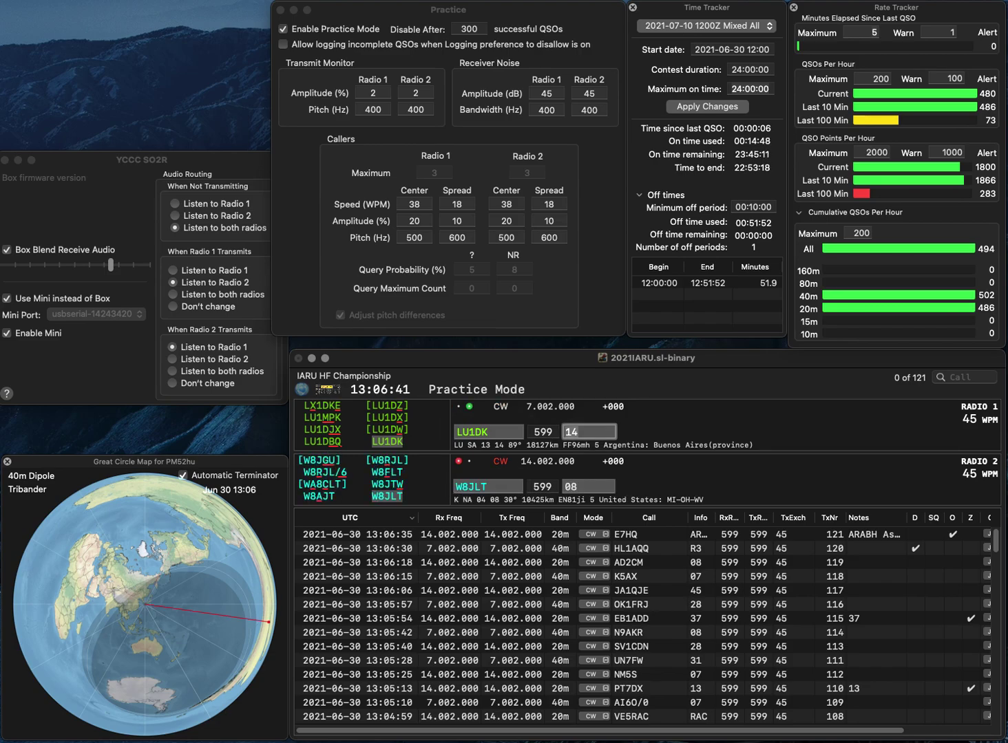
pyautogui.press('Return')
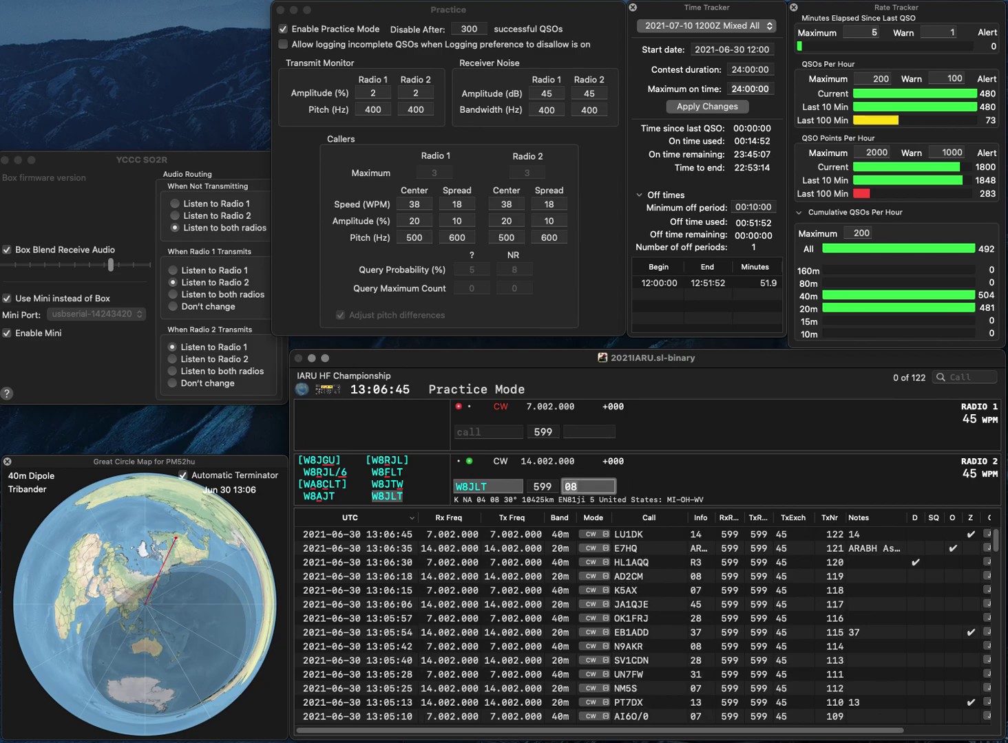
pyautogui.press('Return')
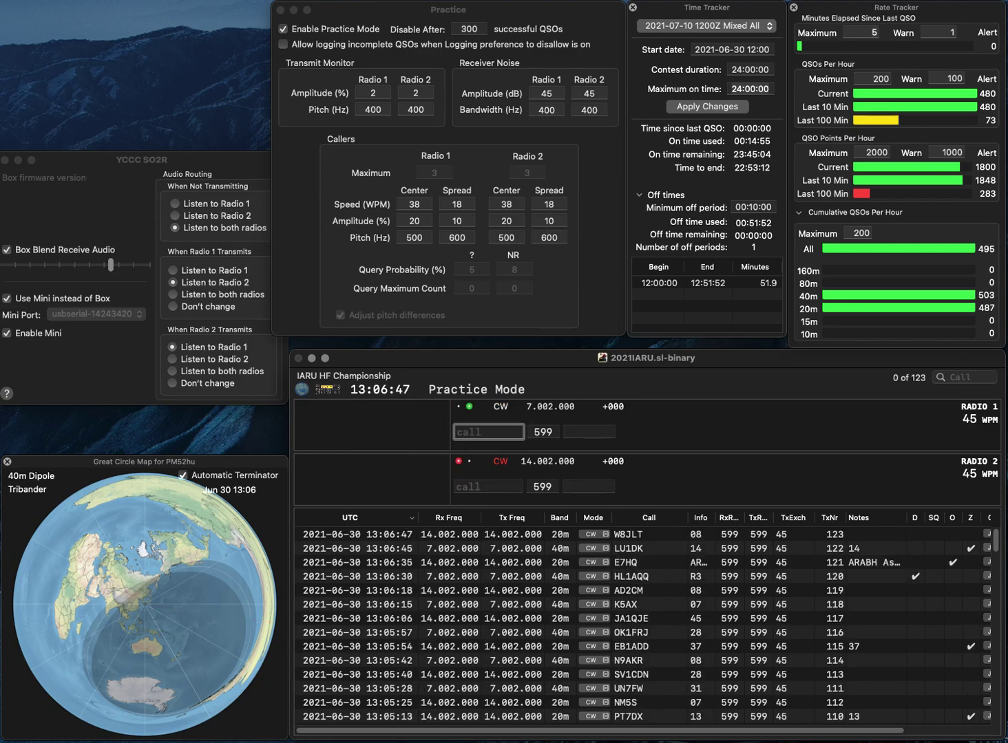
# Step: Enter YB0AZ on Radio 1 and send its exchange, and query the partial call FF on Radio 2
pyautogui.write('YB0AZ')
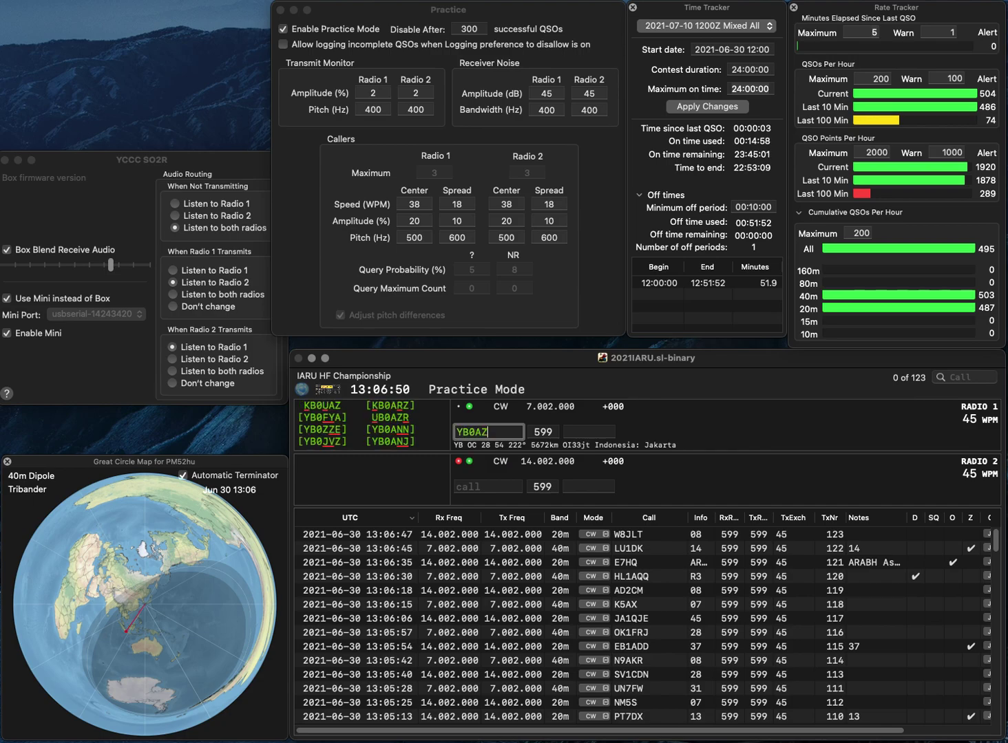
pyautogui.press('Return')
pyautogui.write('FF')
pyautogui.press('Return')
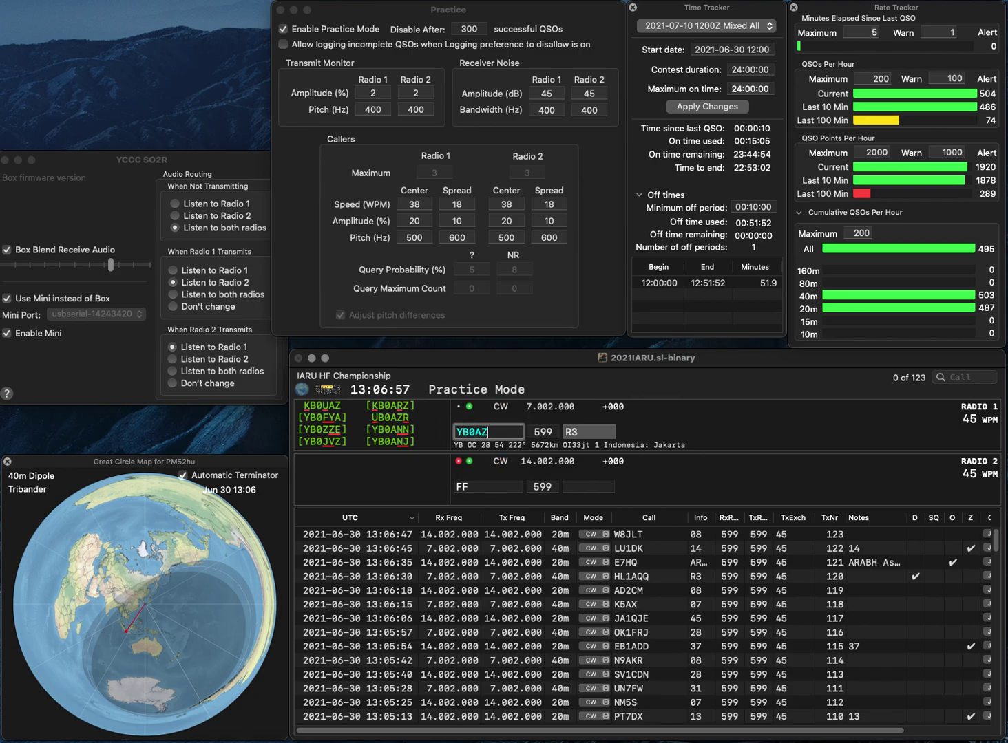
pyautogui.press('Return')
pyautogui.press('Up')
pyautogui.press('Down')
pyautogui.write('K9')
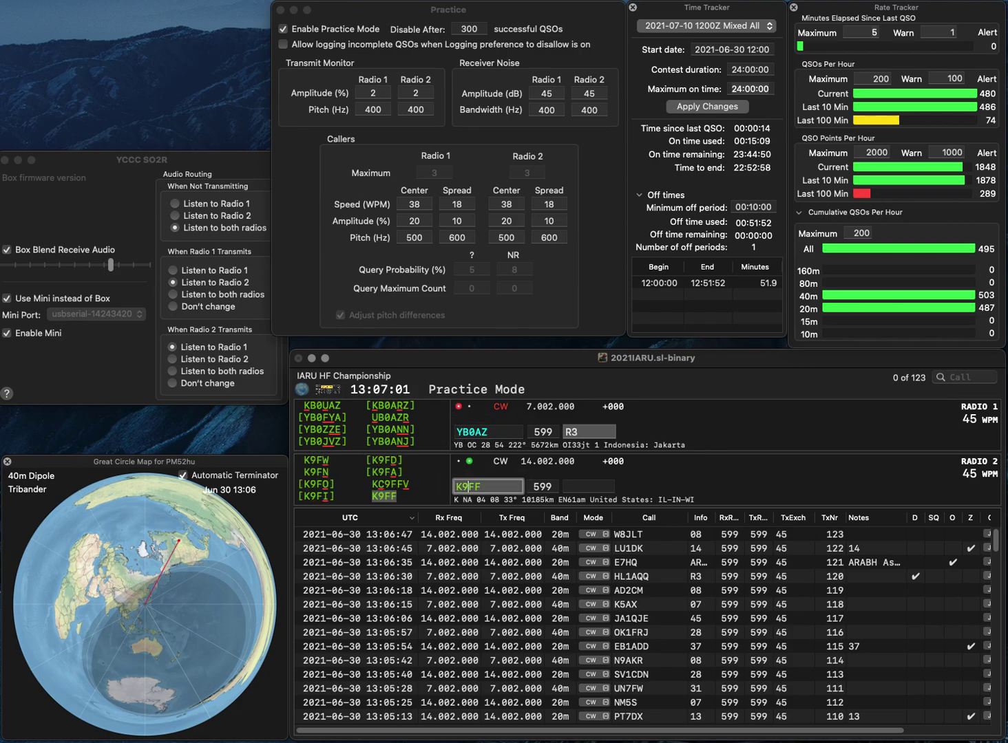
pyautogui.press('Return')
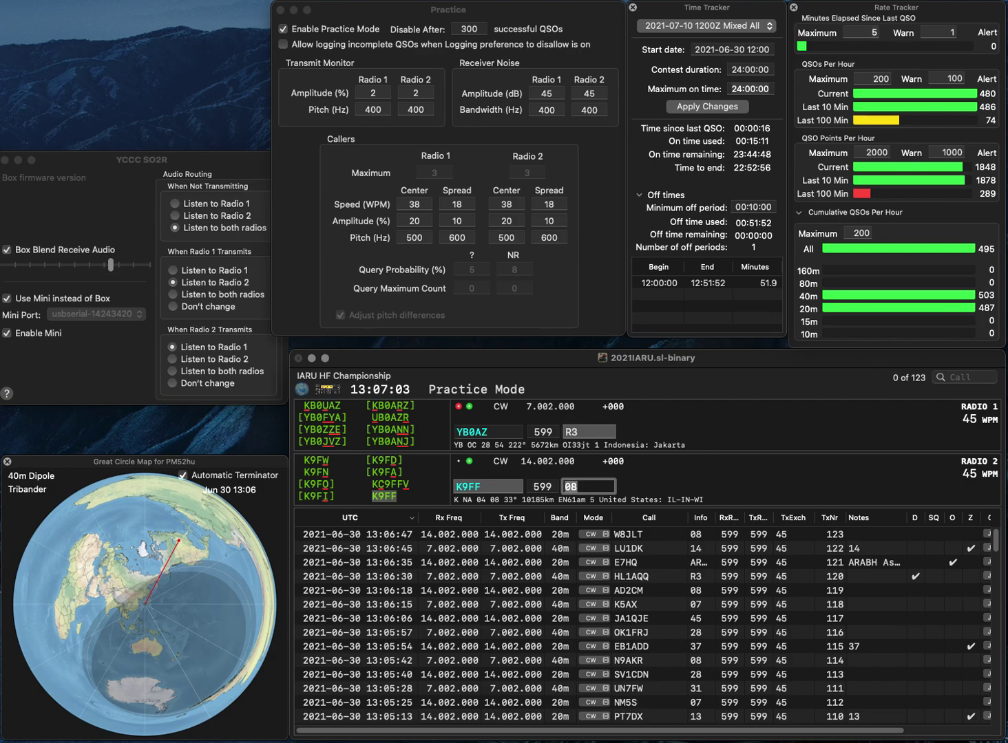
pyautogui.press('Tab')
pyautogui.press('Return')
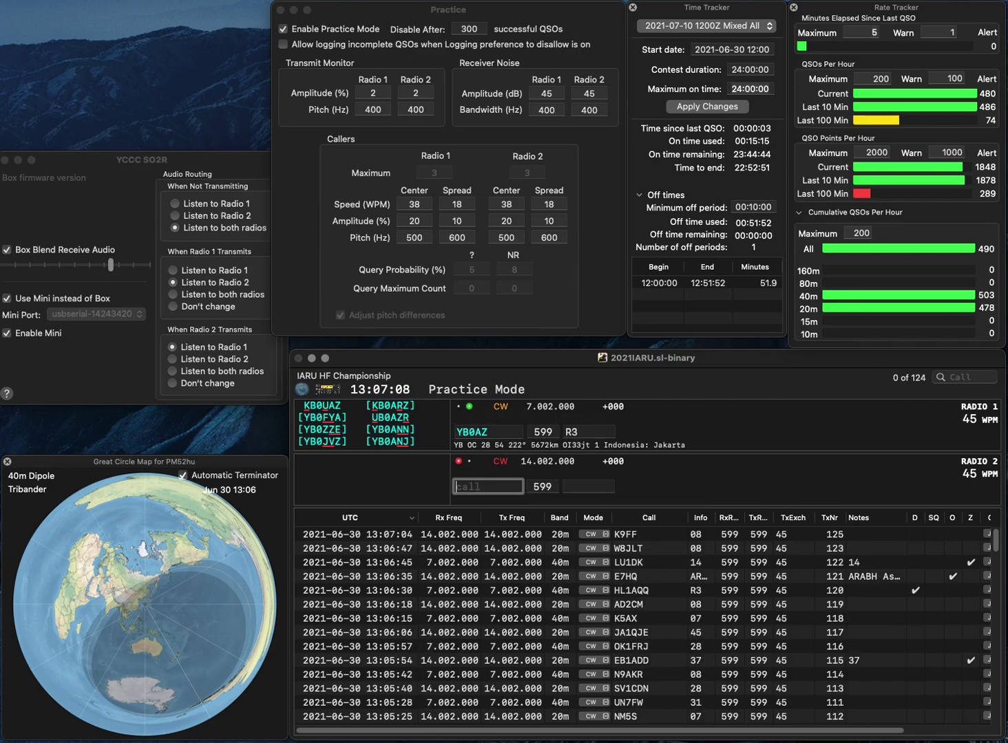
pyautogui.write('R4')
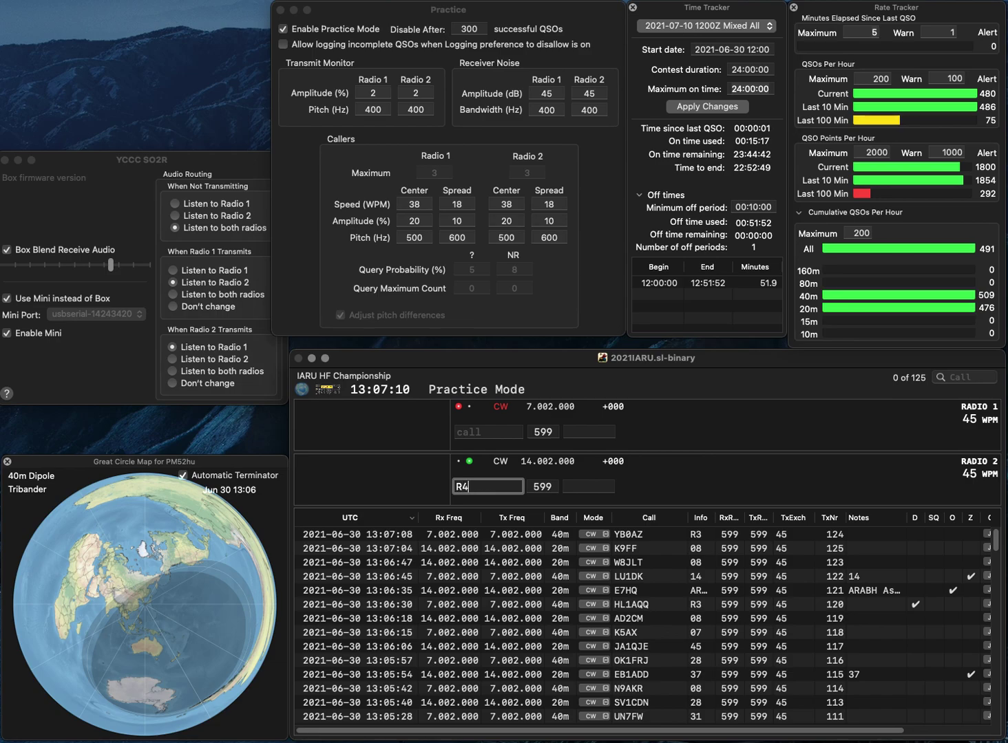
pyautogui.press('Return')
pyautogui.write('DL1')
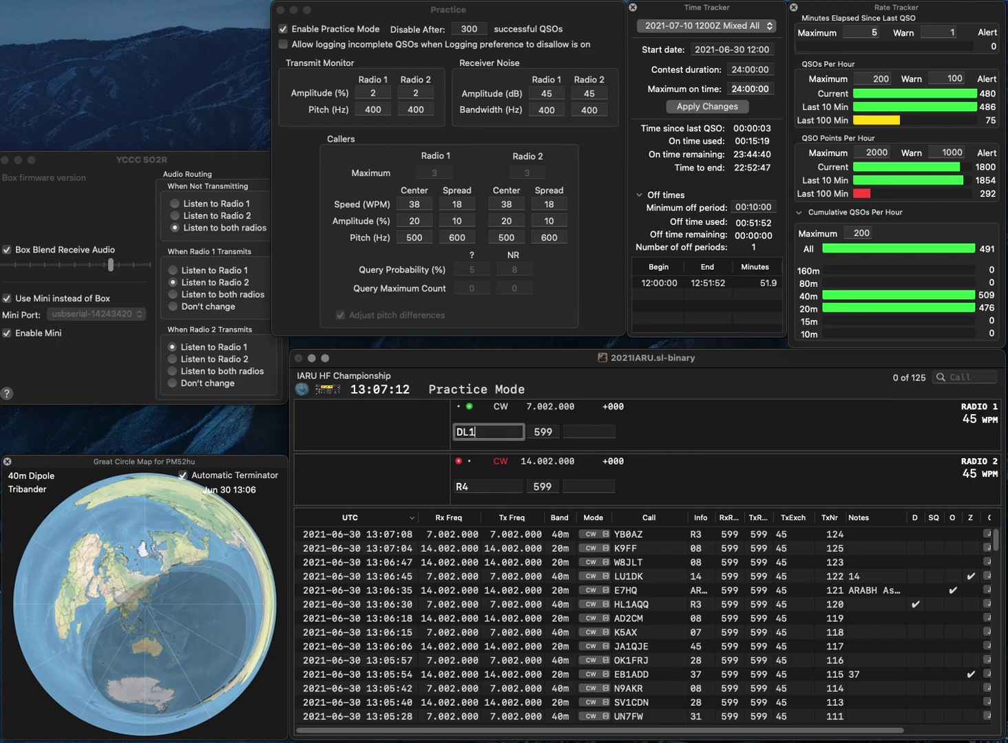
pyautogui.write('TSM')
pyautogui.press('Return')
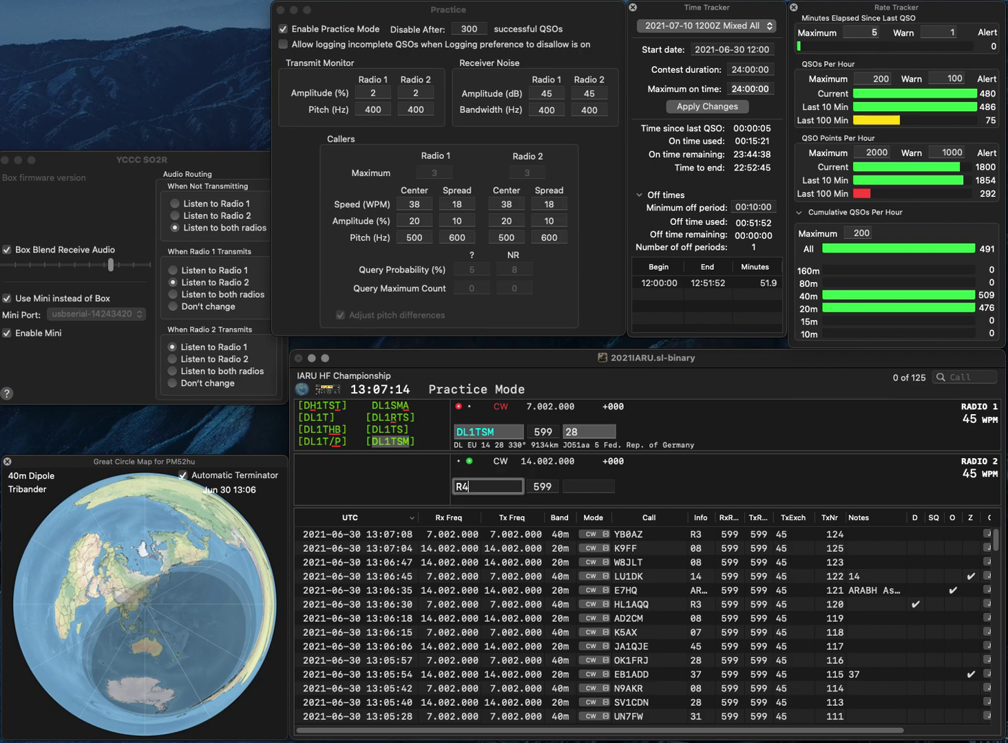
pyautogui.write('HAT')
pyautogui.press('Return')
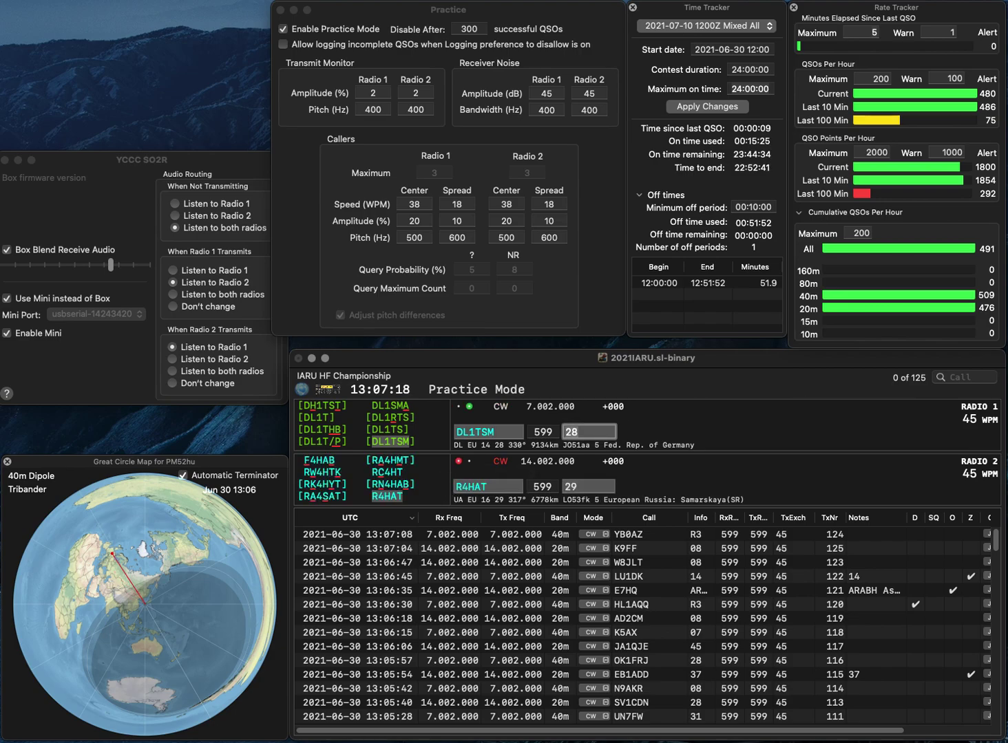
pyautogui.press('Return')
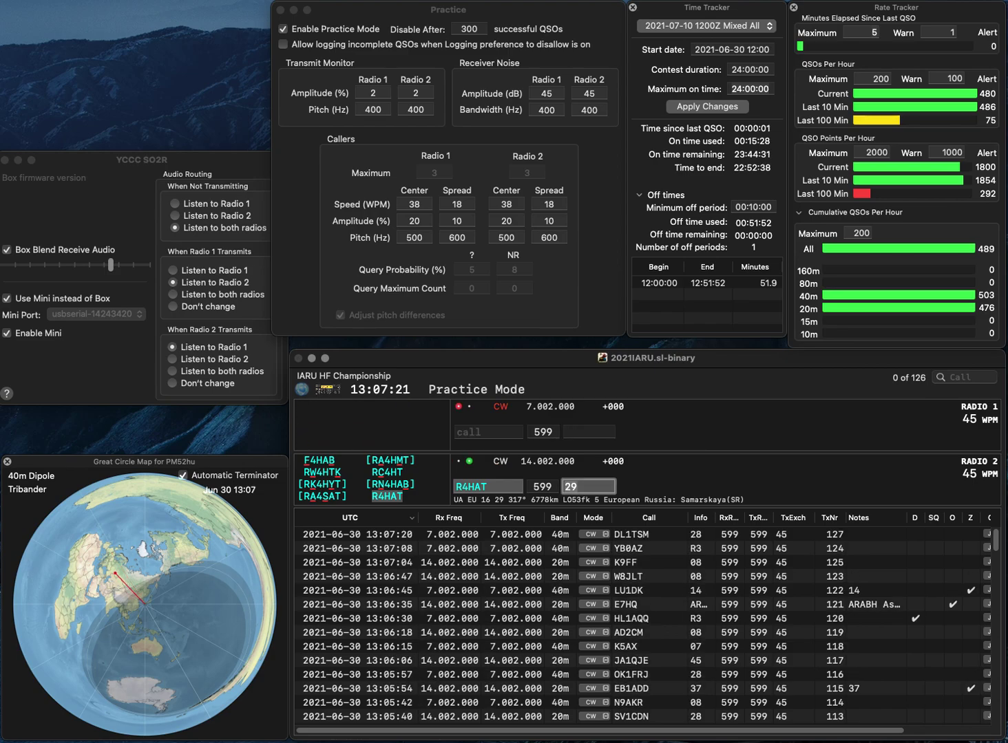
pyautogui.press('Return')
pyautogui.write('W4IMD')
pyautogui.press('Return')
pyautogui.write('DF2WZ')
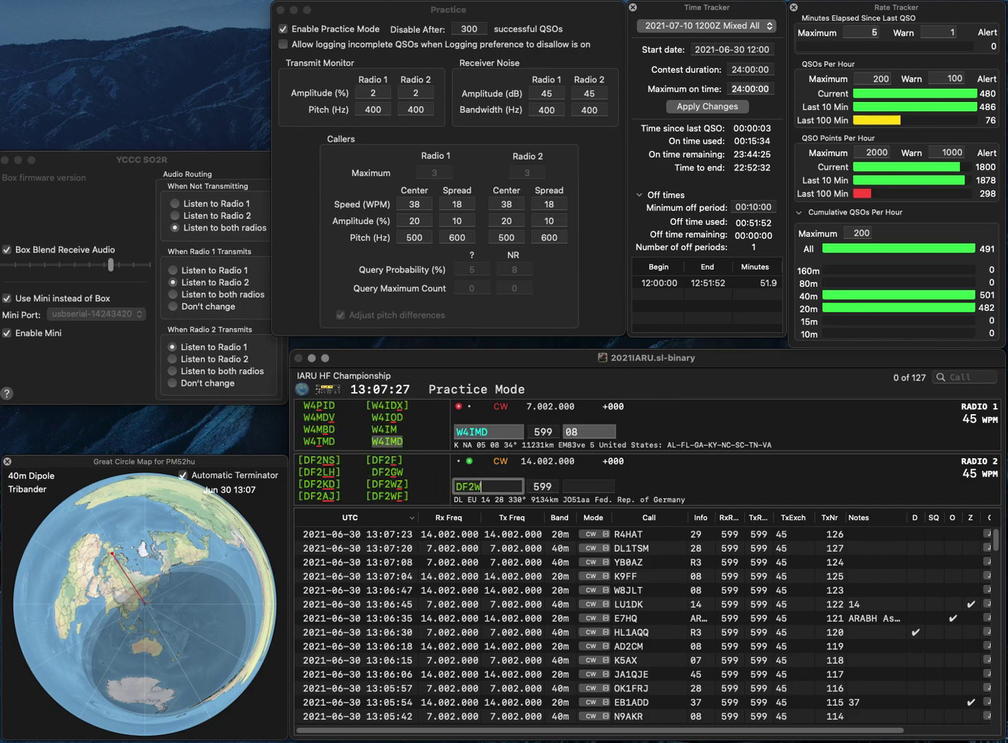
pyautogui.press('Return')
pyautogui.press('Return')
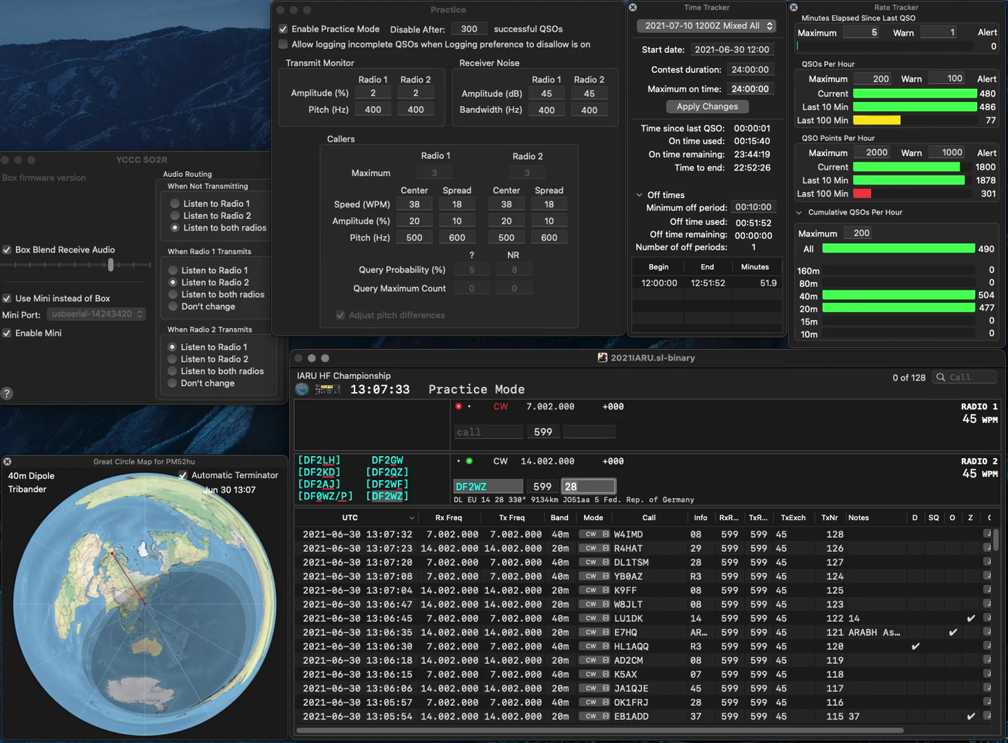
pyautogui.press('Return')
pyautogui.write('K')
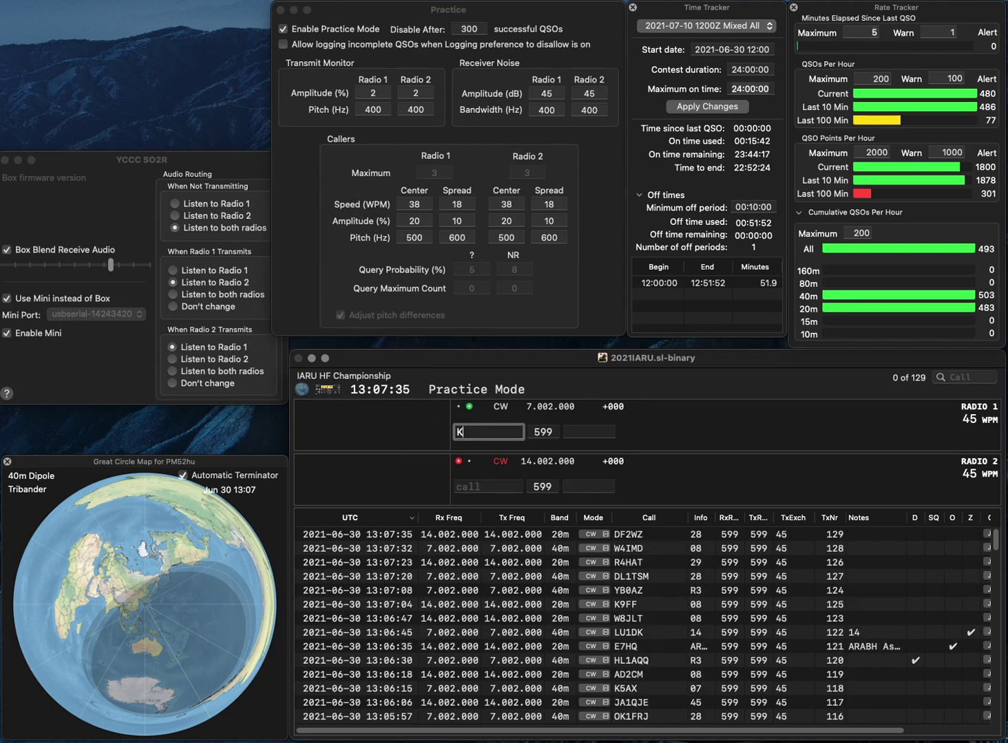
pyautogui.write('8JA')
pyautogui.press('Return')
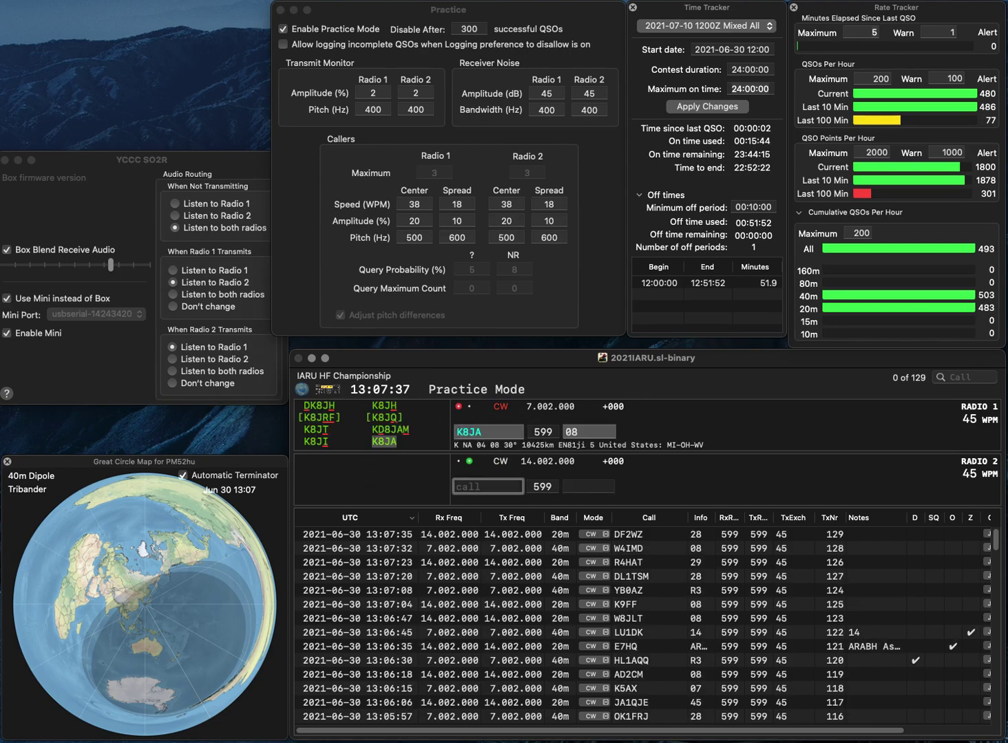
pyautogui.write('YO3')
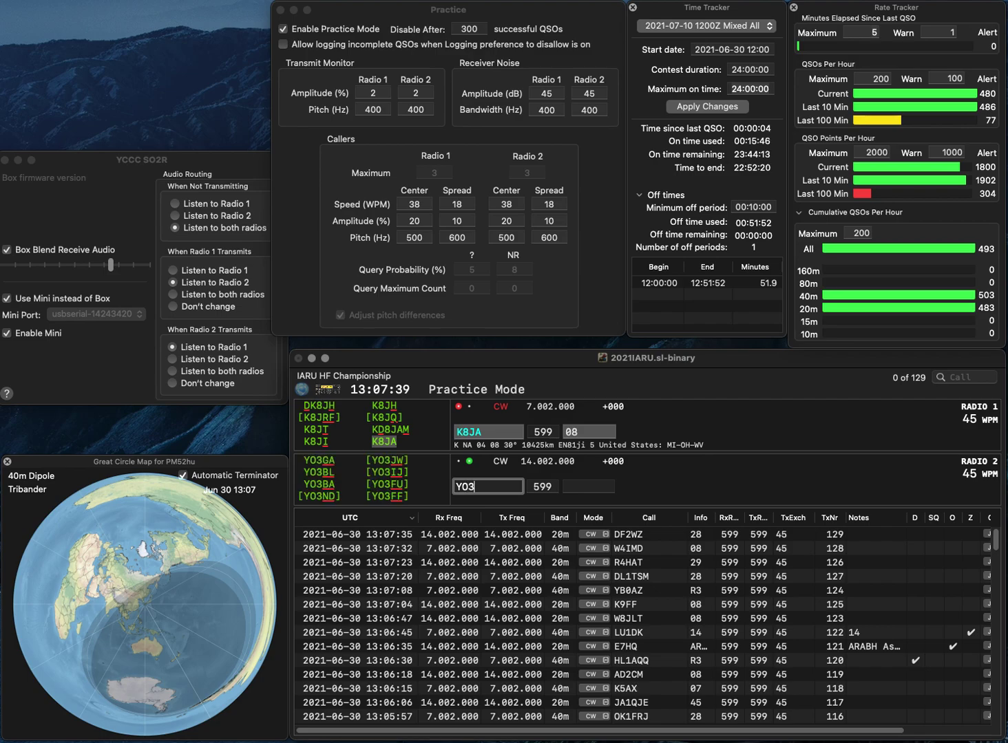
pyautogui.write('CVG')
pyautogui.press('Return')
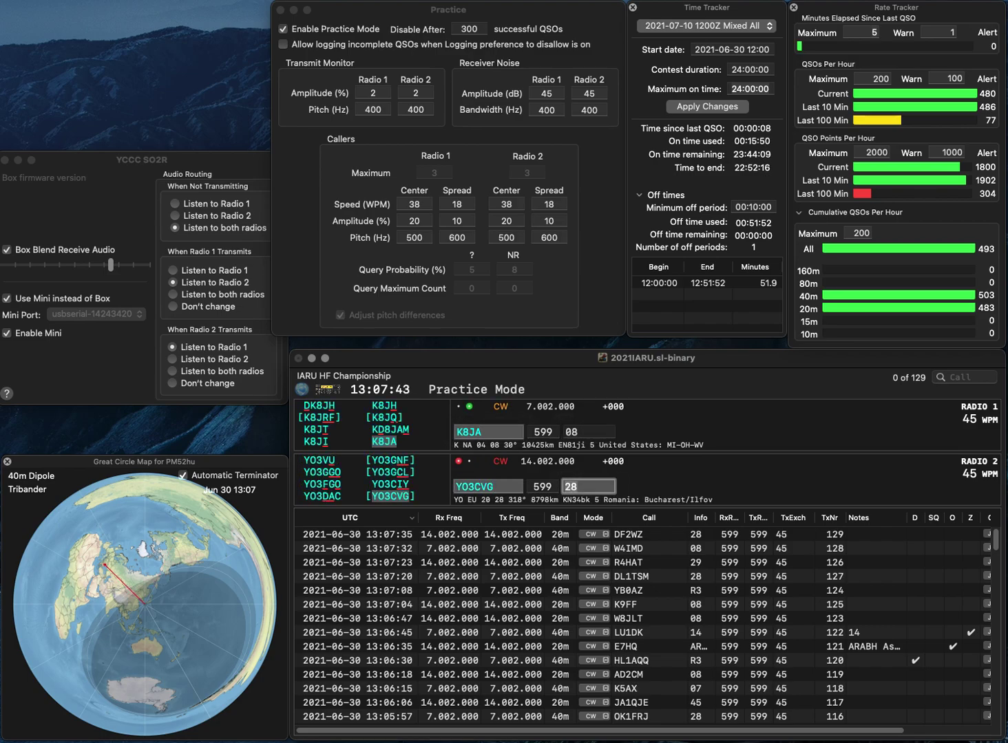
pyautogui.press('Return')
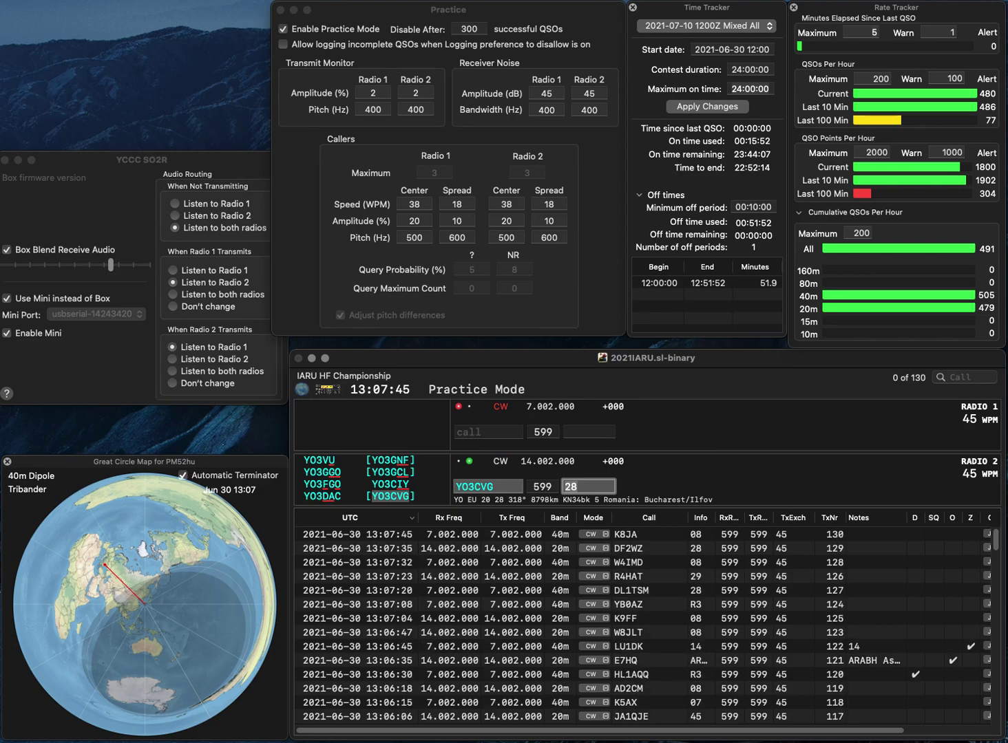
pyautogui.press('Return')
# Step: Answer LY0HQ on Radio 1 and HI3RCD on Radio 2, send both exchanges, and log both contacts
pyautogui.write('LY0HQ')
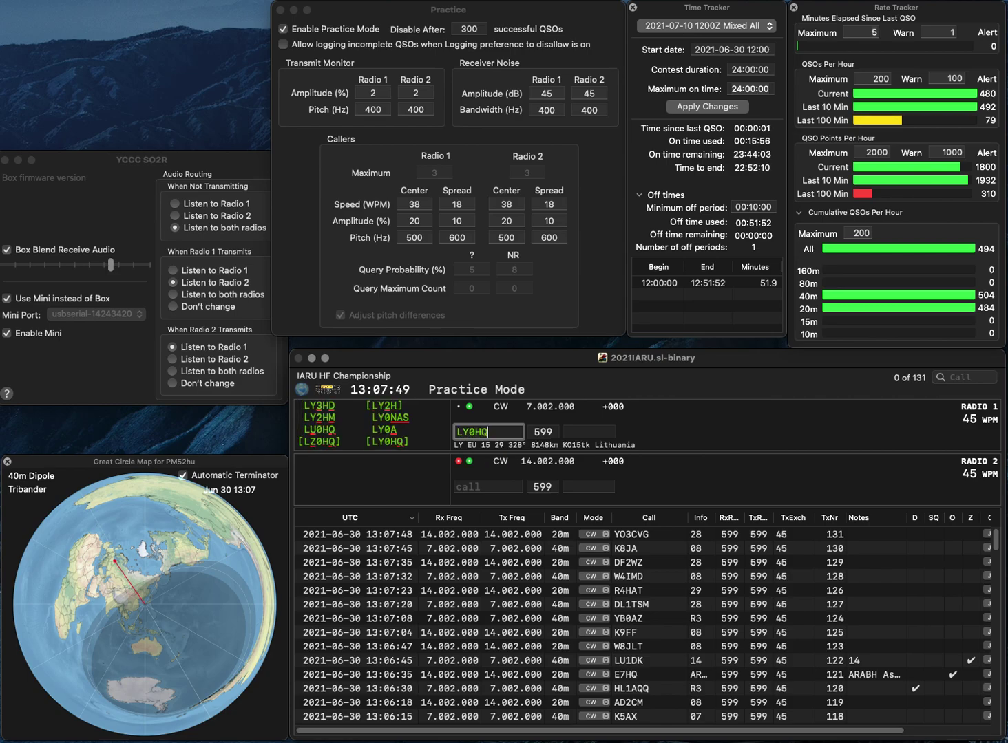
pyautogui.press('Return')
pyautogui.write('HI3RCD')
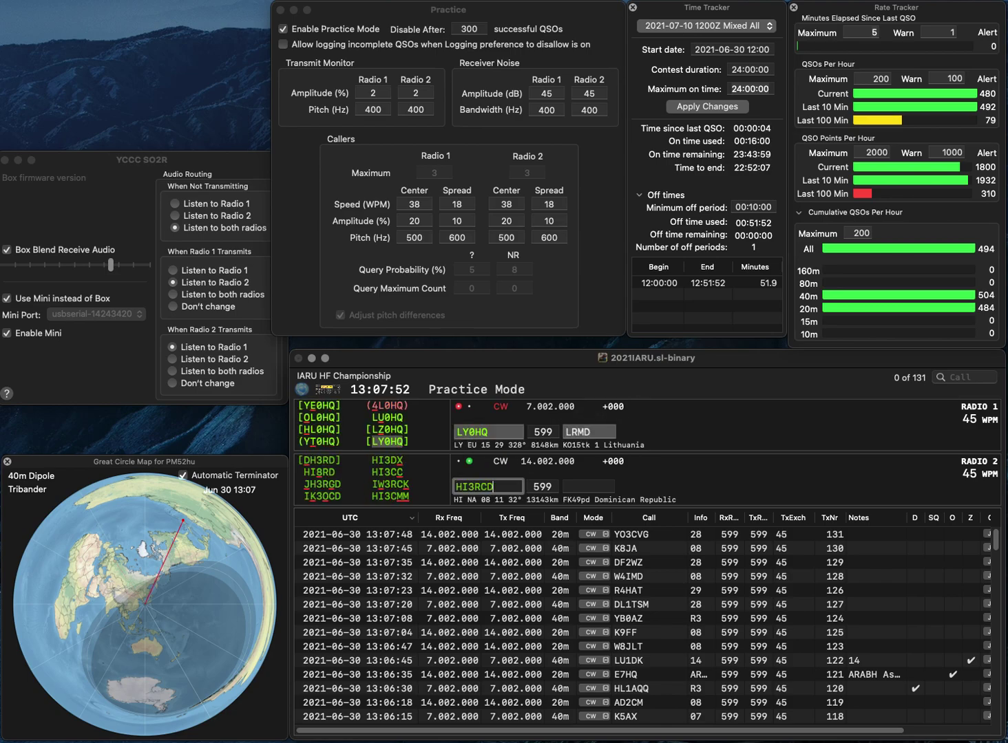
pyautogui.press('Return')
pyautogui.press('Tab')
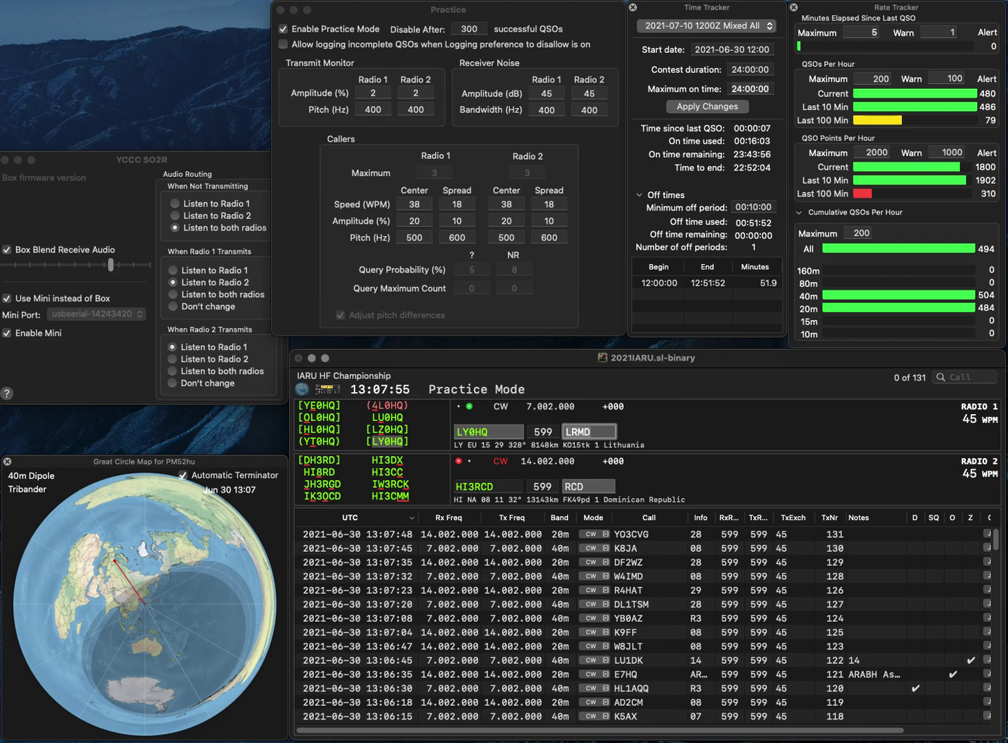
pyautogui.press('Return')
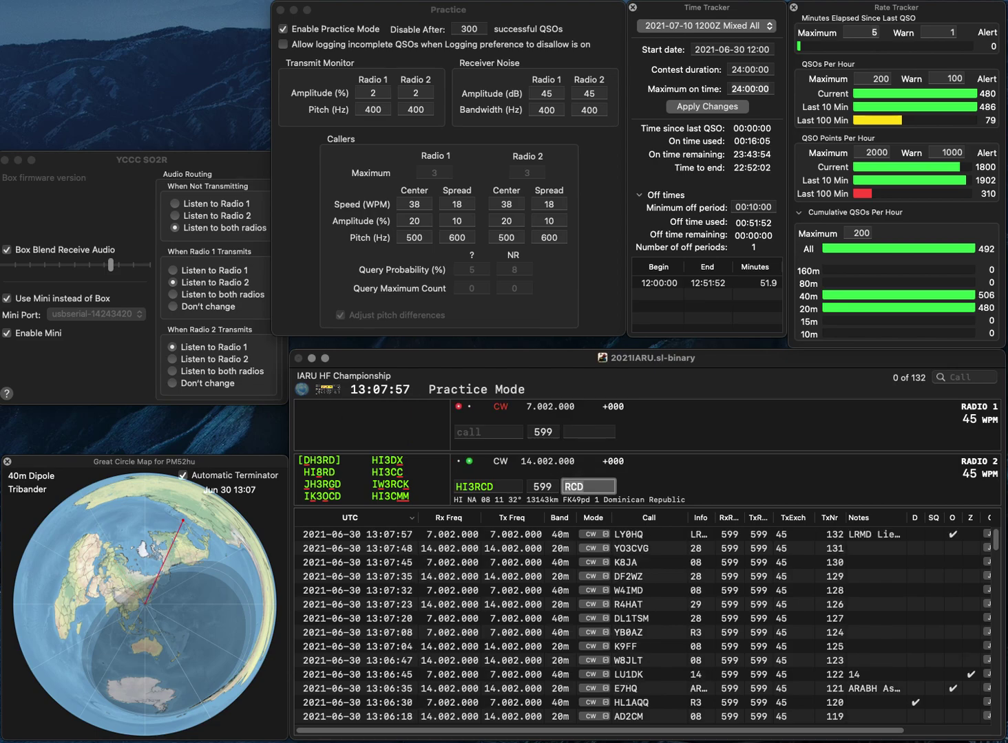
pyautogui.press('Return')
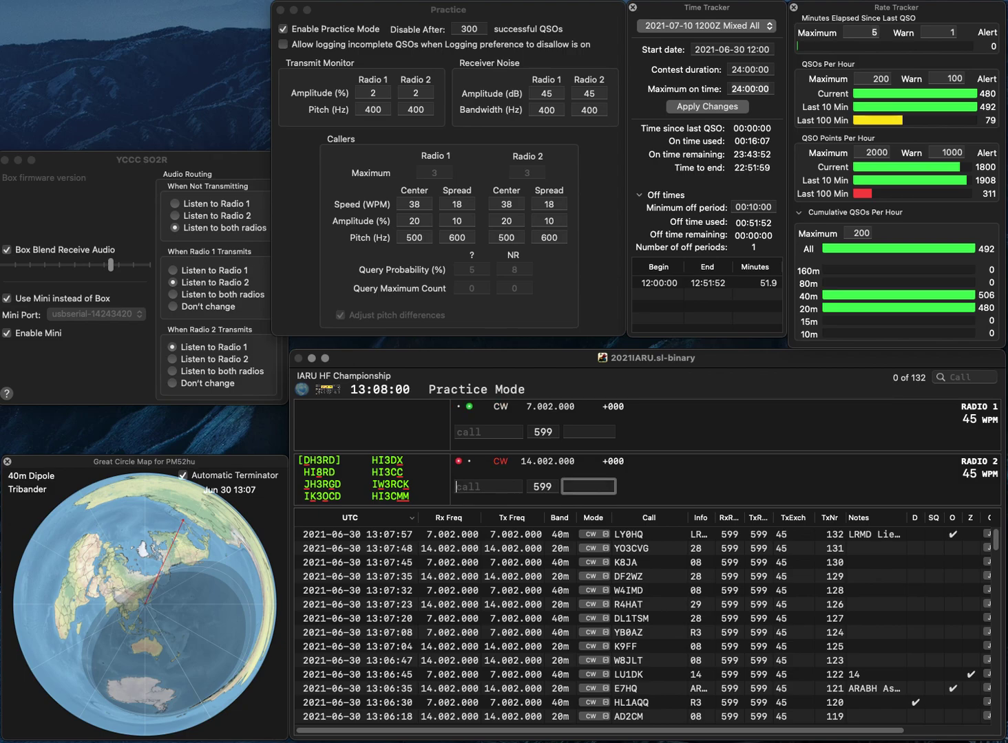
pyautogui.write('RN3ZR')
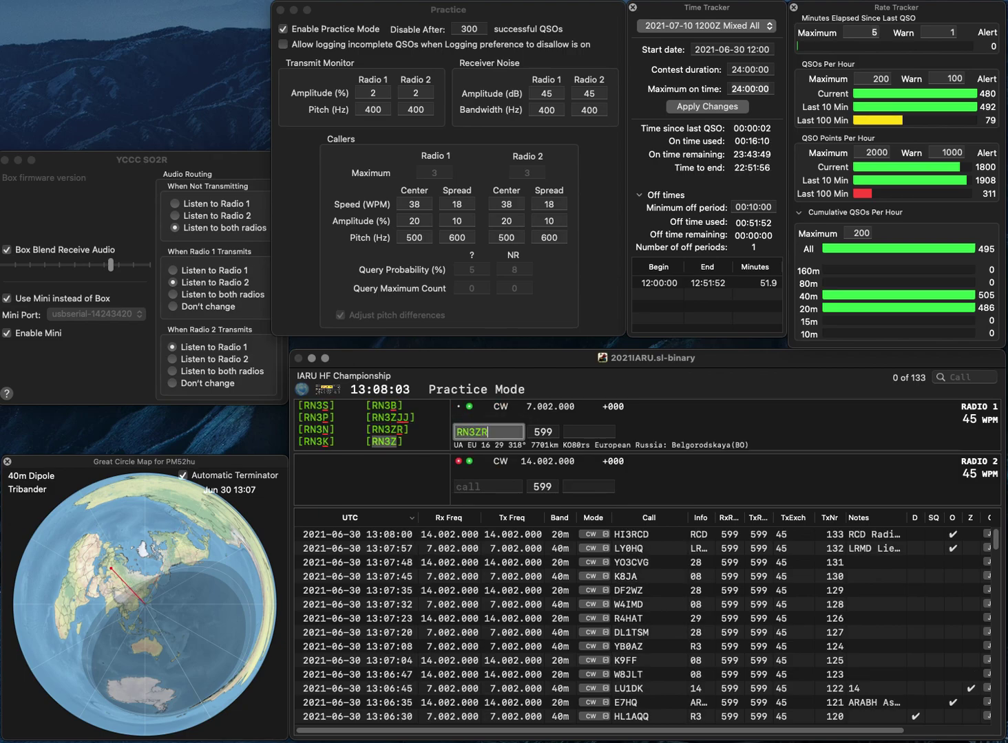
pyautogui.press('Return')
pyautogui.write('J')
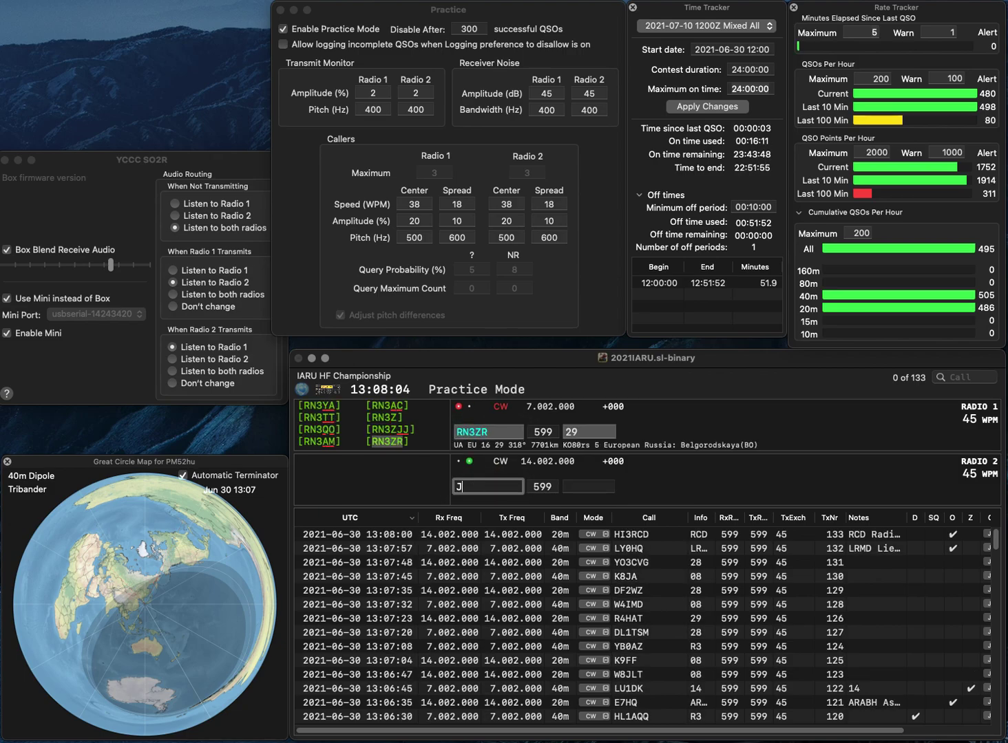
pyautogui.write('3AOZ')
pyautogui.press('super+Left')
pyautogui.write('7')
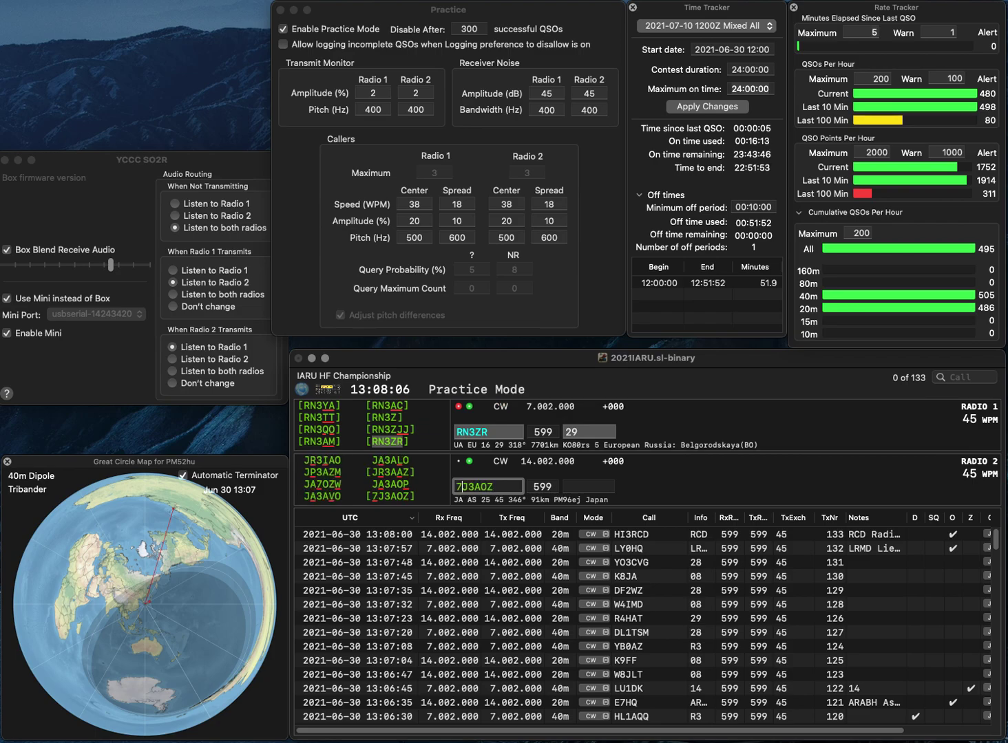
pyautogui.press('Return')
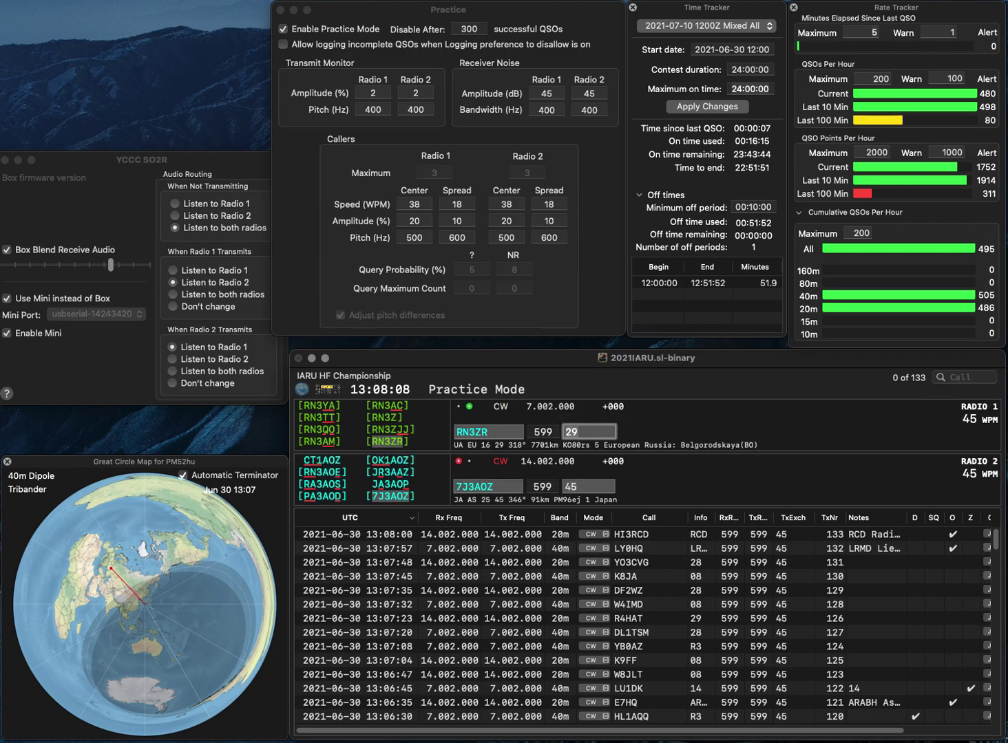
pyautogui.press('Return')
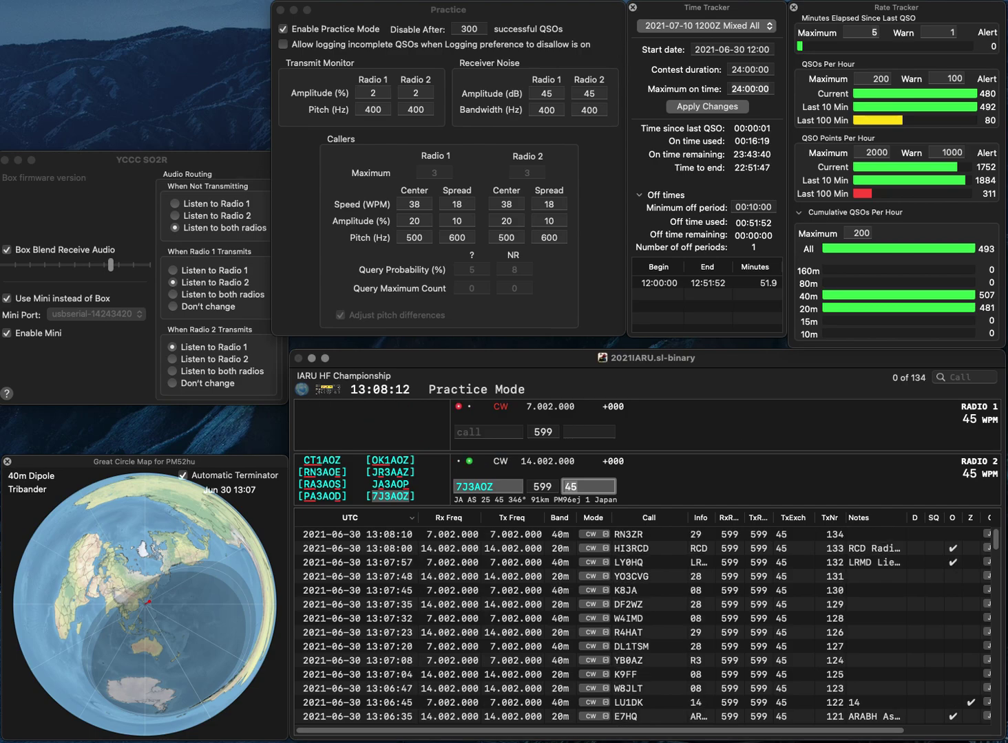
pyautogui.press('Return')
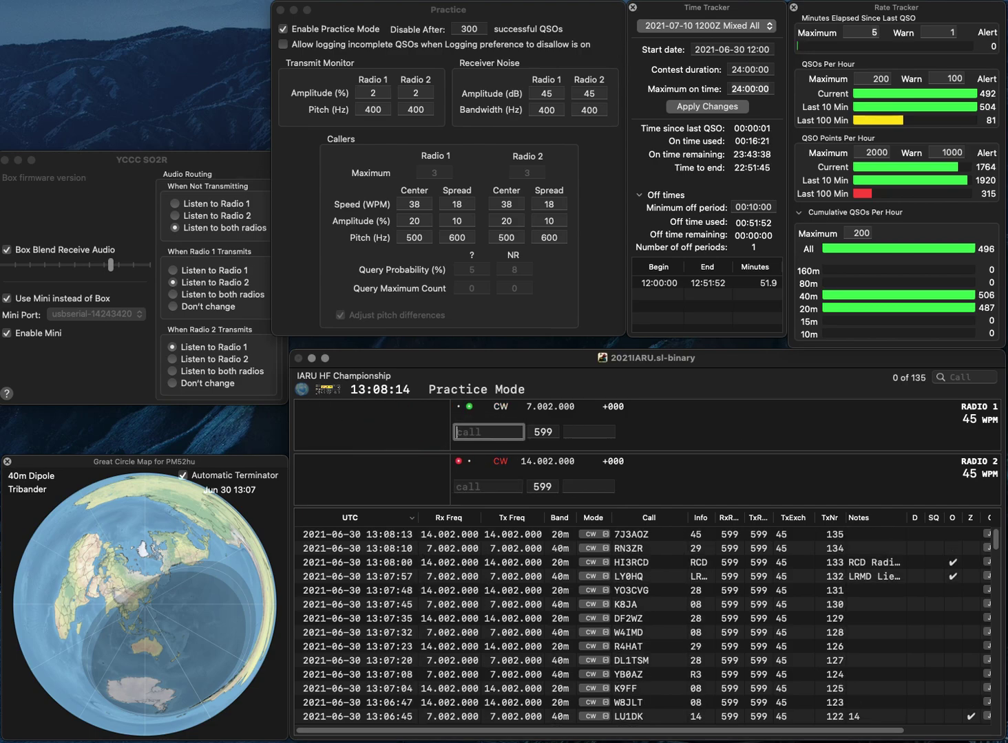
pyautogui.write('8YE')
pyautogui.press('Return')
pyautogui.write('0L3')
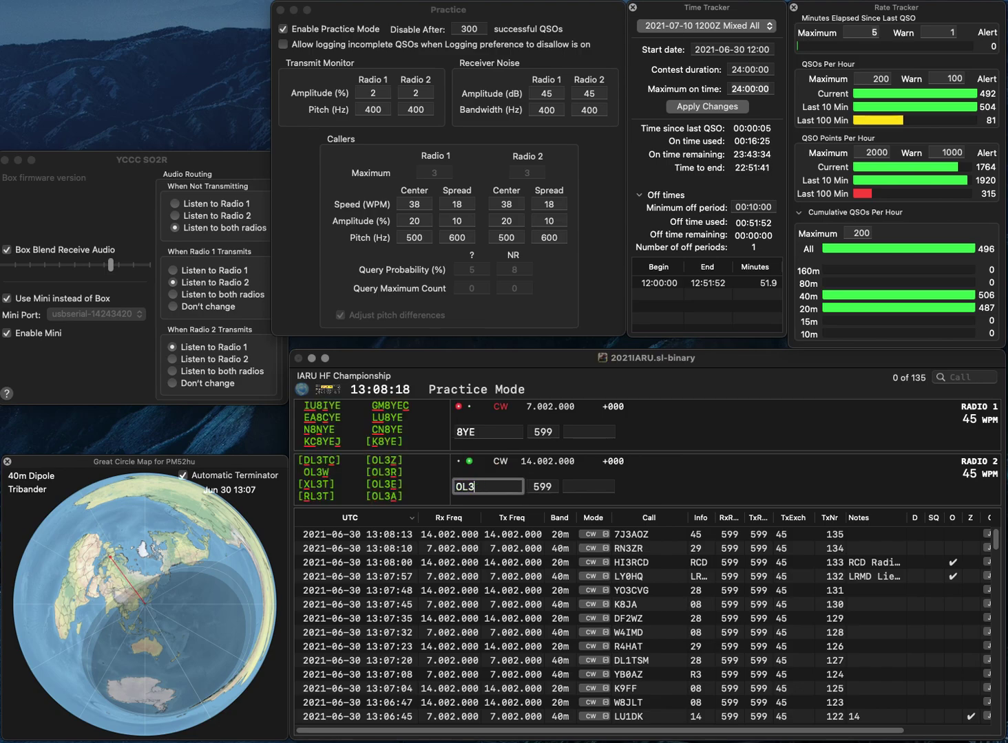
pyautogui.press('Return')
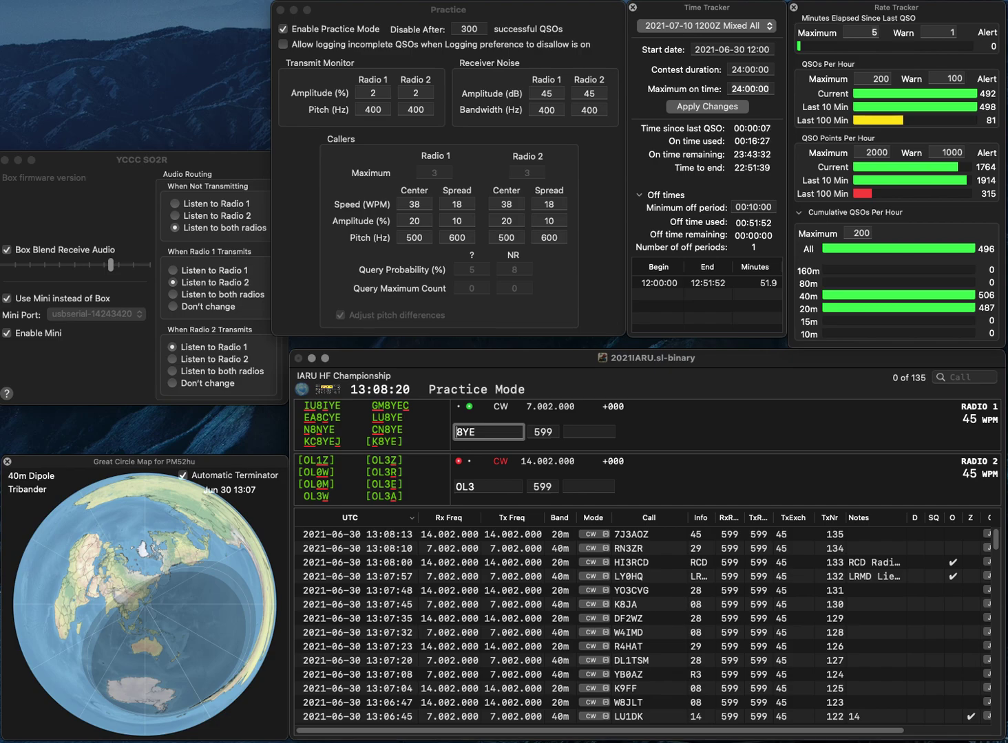
# Step: Complete the Radio 1 call as LY8YE, correct the Radio 2 call to OM0WR, and send both exchanges
pyautogui.write('LY')
pyautogui.press('Return')
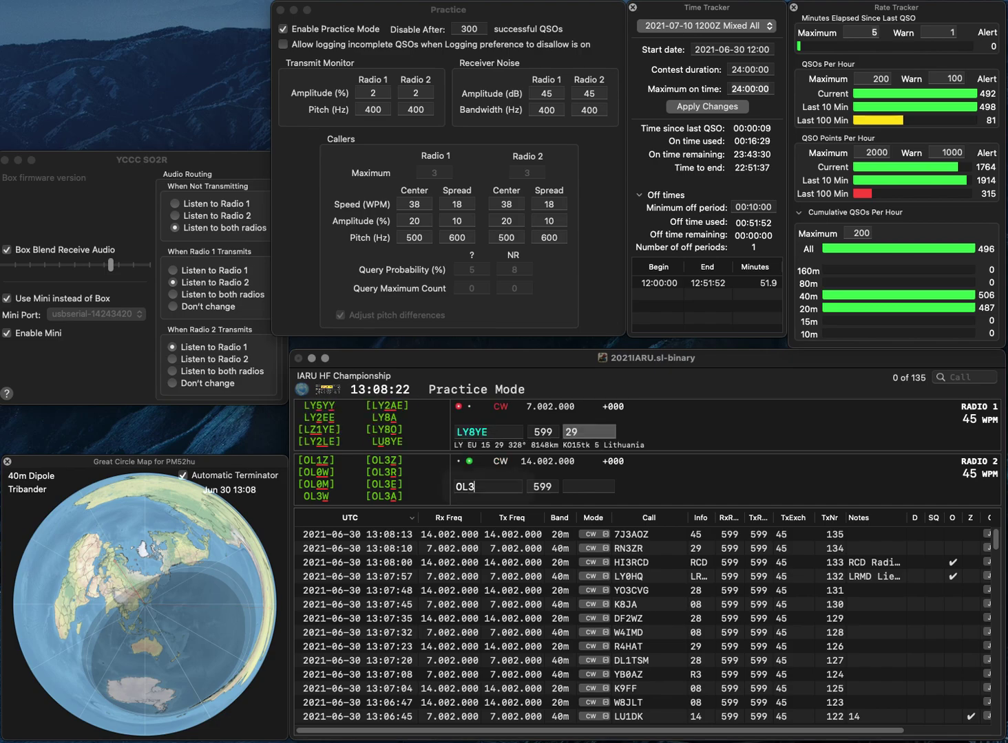
pyautogui.write('A')
pyautogui.press('BackSpace')
pyautogui.write('WR')
pyautogui.press('Left')
pyautogui.press('Left')
pyautogui.press('Left')
pyautogui.press('BackSpace')
pyautogui.write('M')
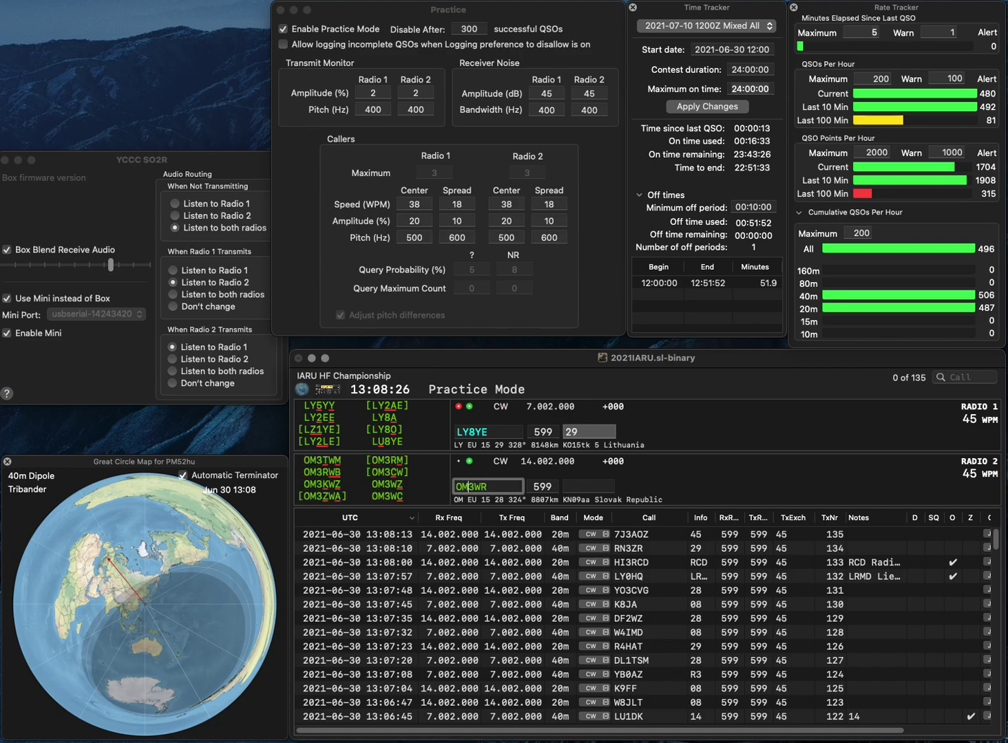
pyautogui.press('Delete')
pyautogui.write('0')
pyautogui.press('Return')
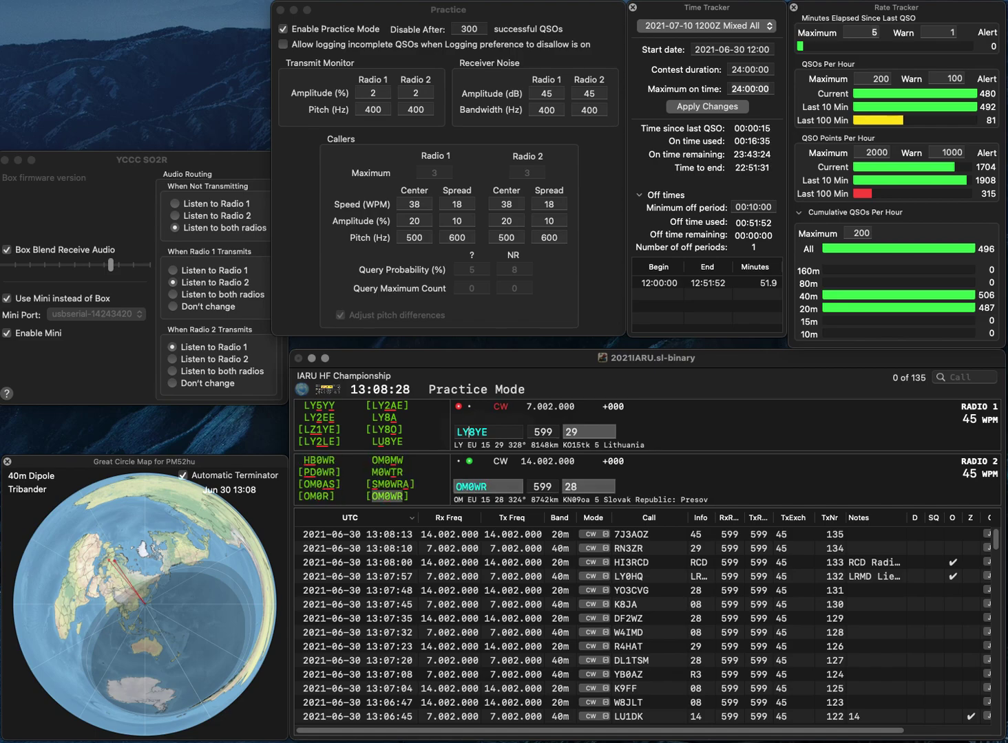
pyautogui.click(469, 432)
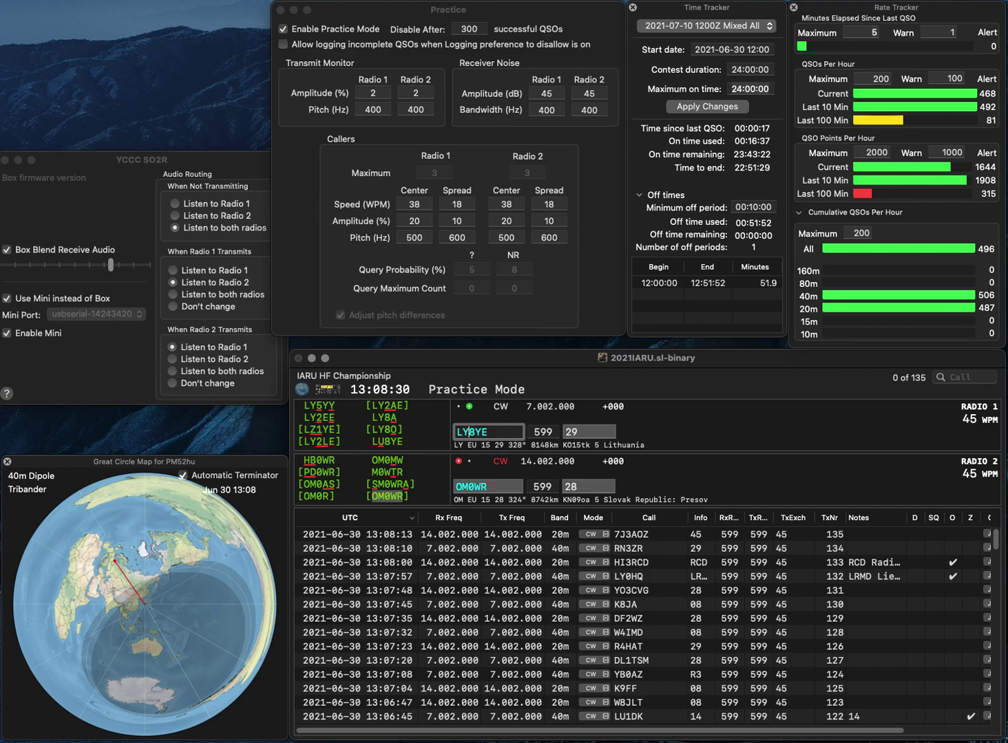
pyautogui.press('BackSpace')
pyautogui.write('U')
pyautogui.press('Return')
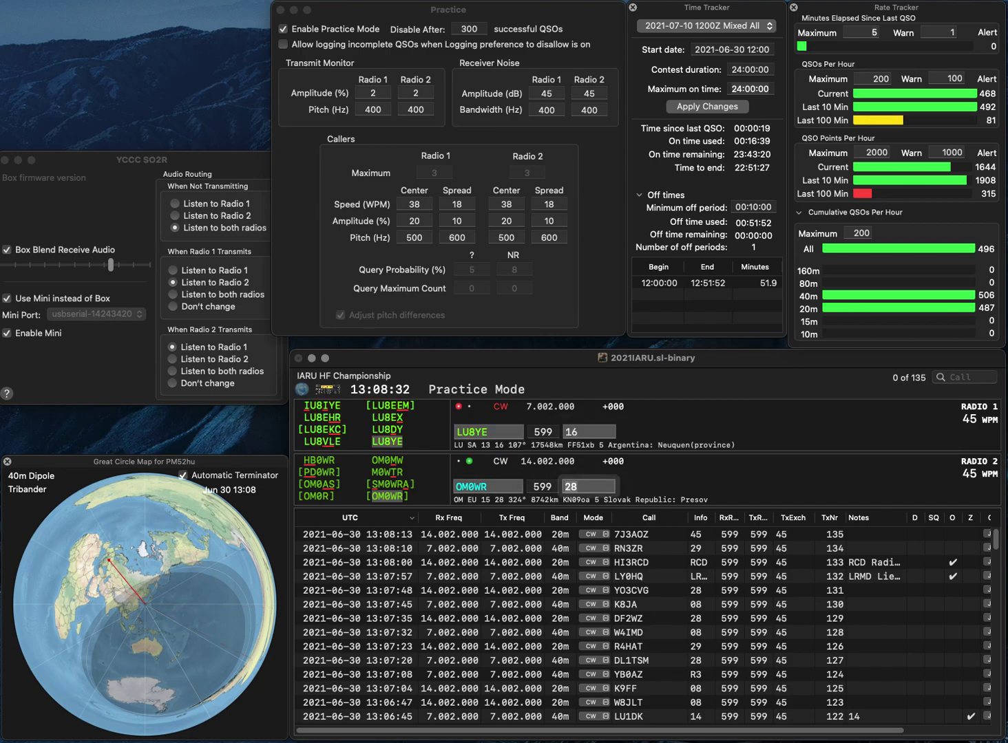
pyautogui.press('Return')
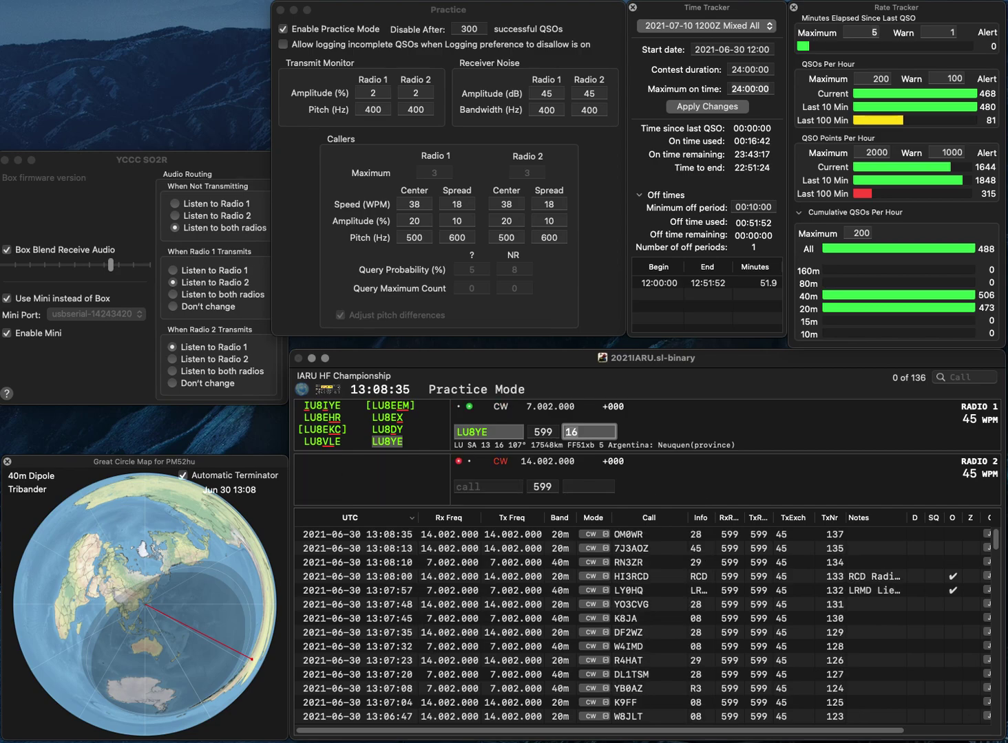
pyautogui.press('Return')
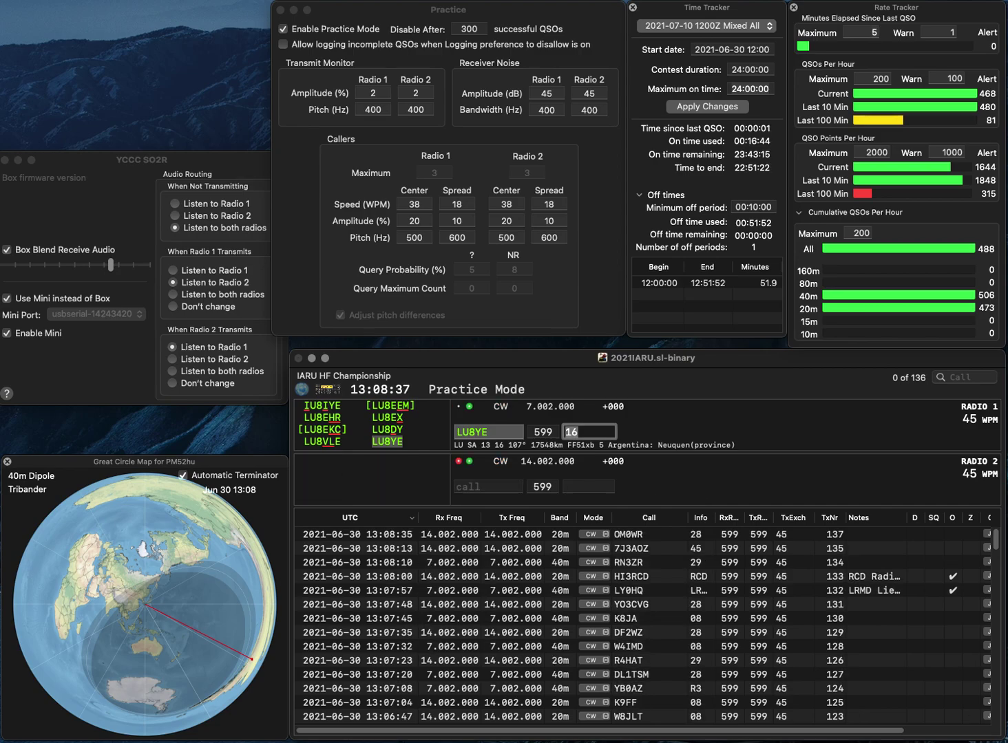
pyautogui.write('G0')
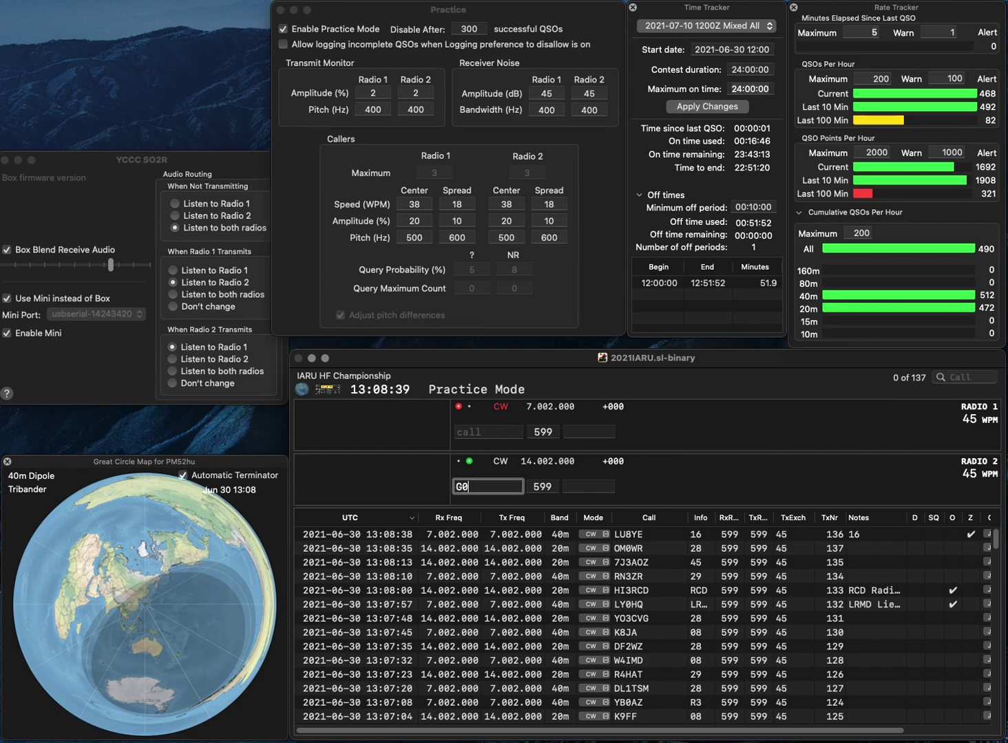
pyautogui.write('UKZ')
pyautogui.press('Return')
pyautogui.write('KB')
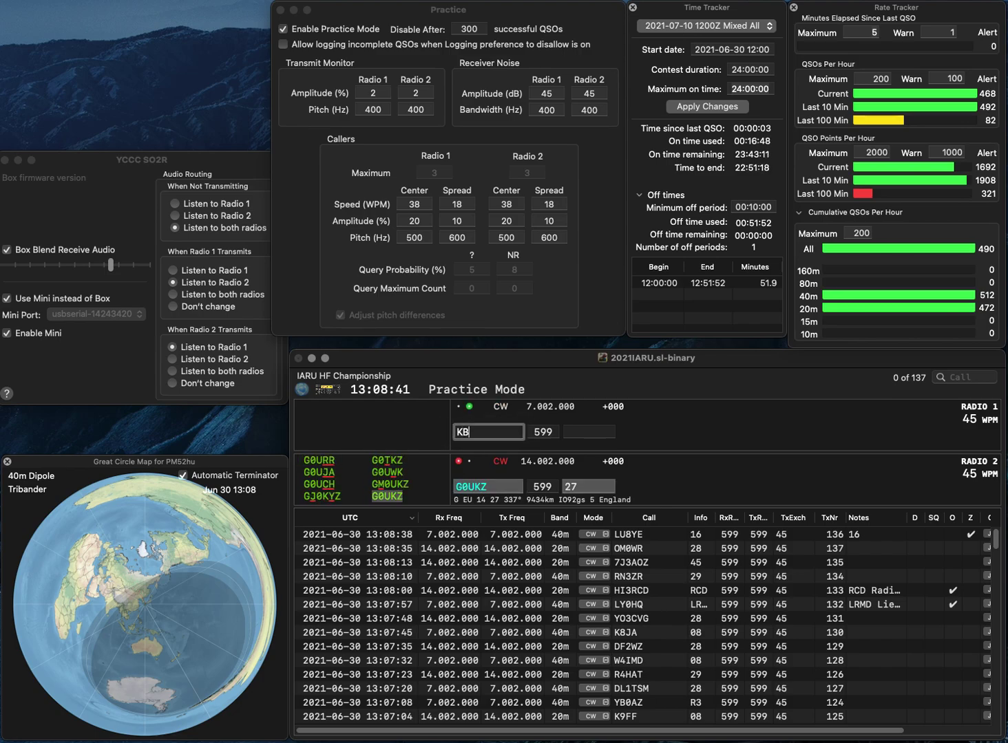
pyautogui.write('5OIL')
pyautogui.press('Return')
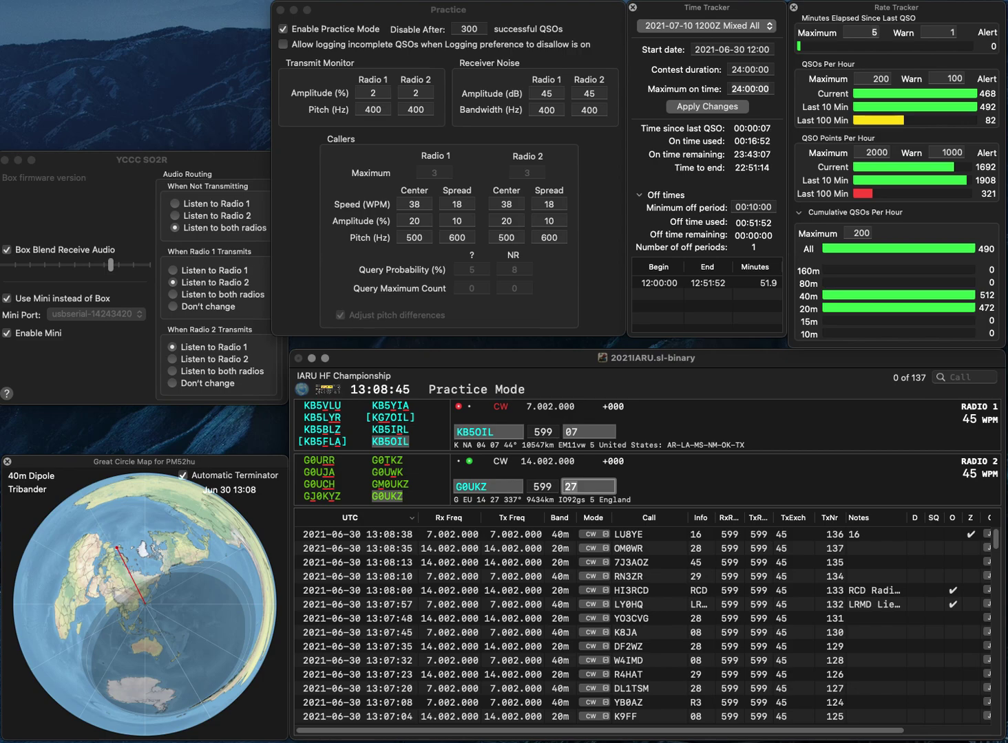
pyautogui.press('Return')
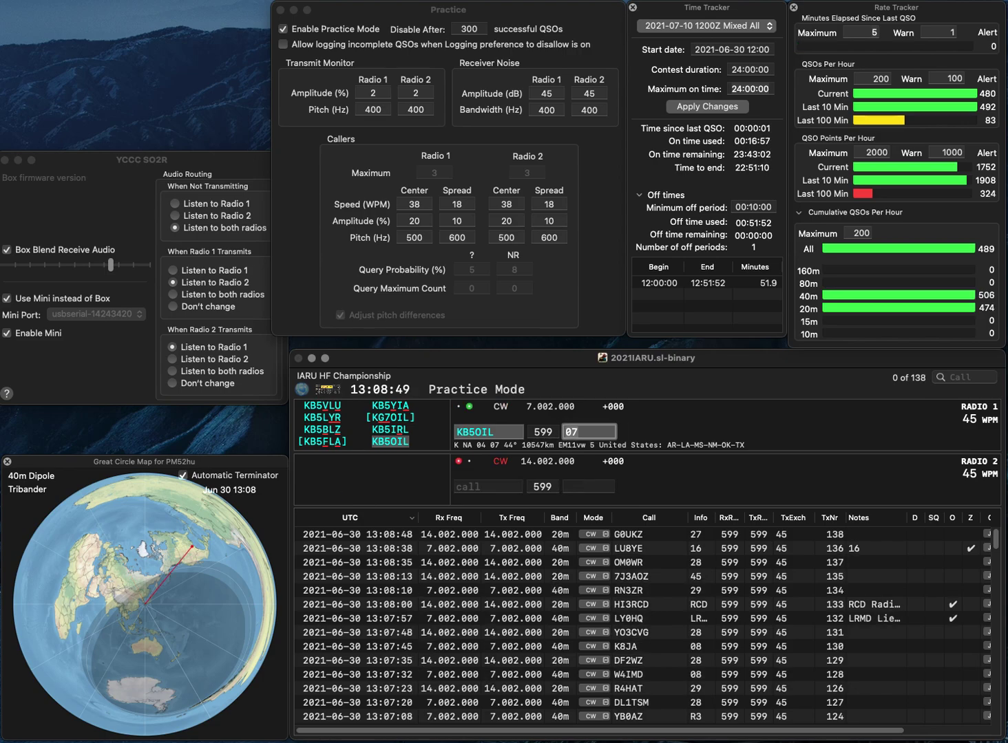
pyautogui.press('Return')
pyautogui.write('JR3NZC')
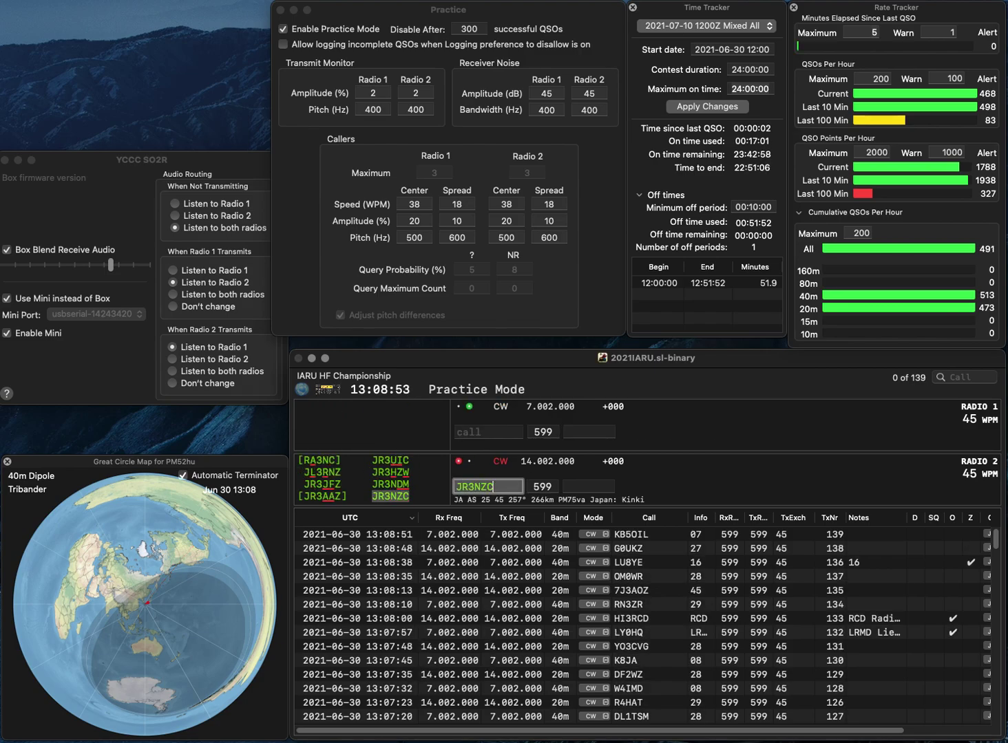
pyautogui.press('Return')
pyautogui.write('C8JF')
pyautogui.press('Home')
pyautogui.write('A')
pyautogui.press('Return')
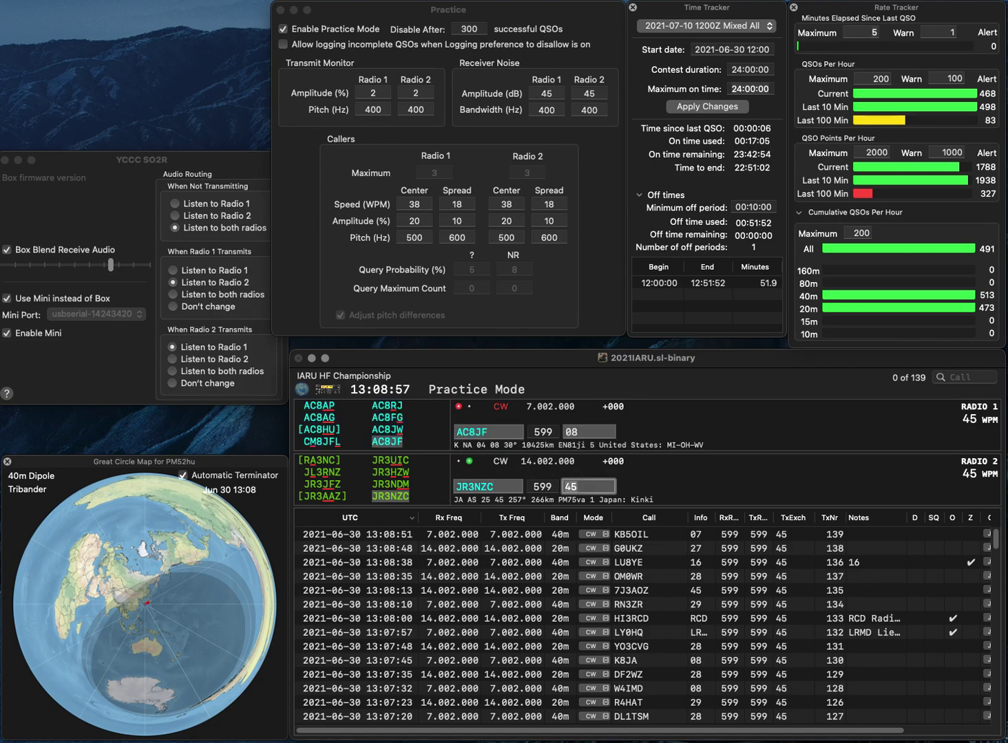
pyautogui.press('Return')
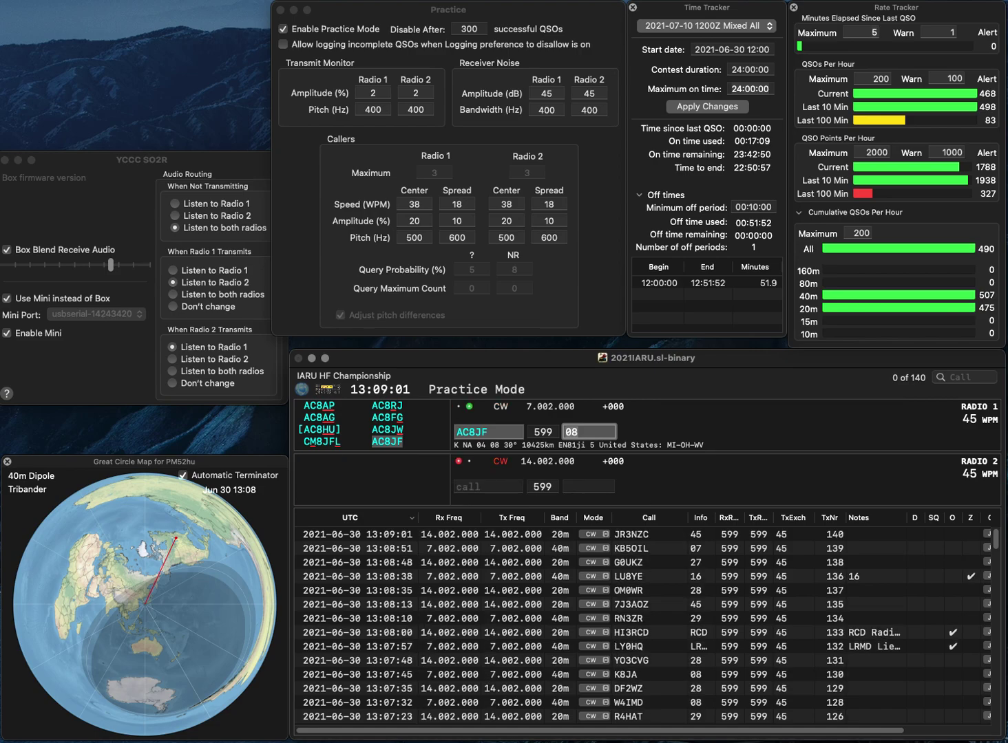
pyautogui.press('Return')
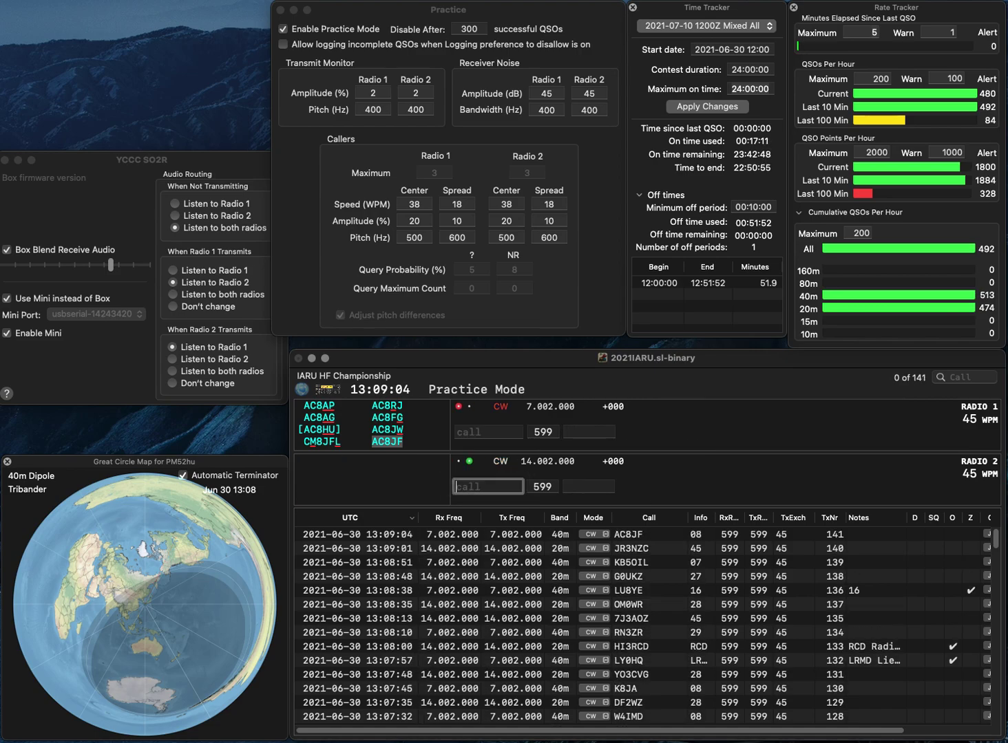
pyautogui.write('DG9NFB')
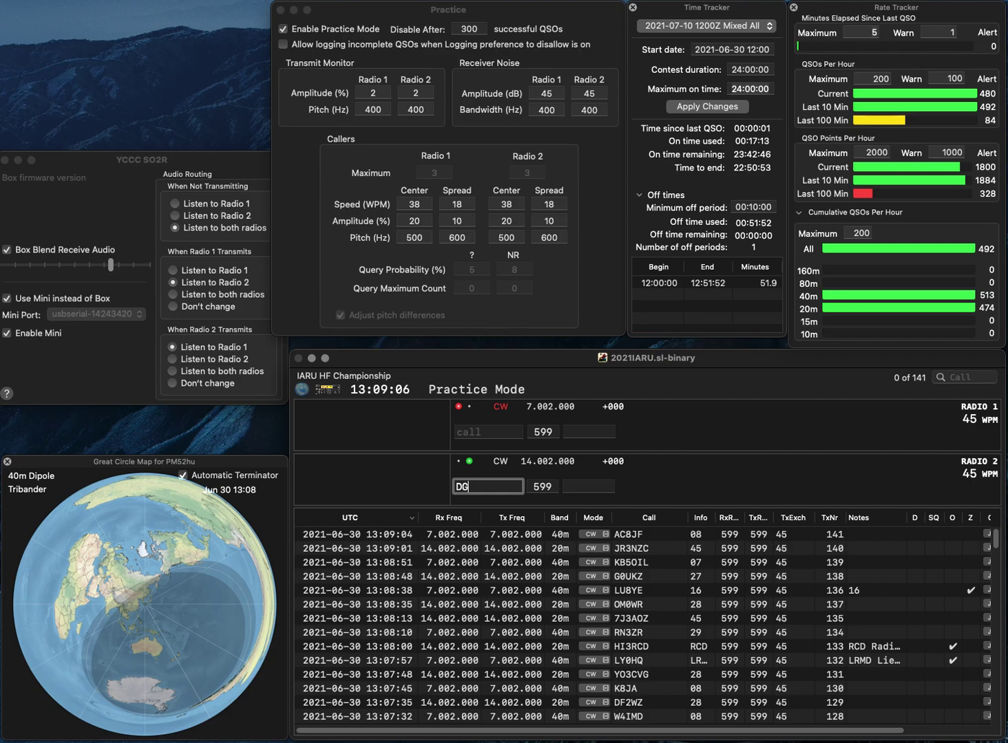
pyautogui.press('Up')
pyautogui.press('Down')
pyautogui.press('Delete')
pyautogui.write('8NFB')
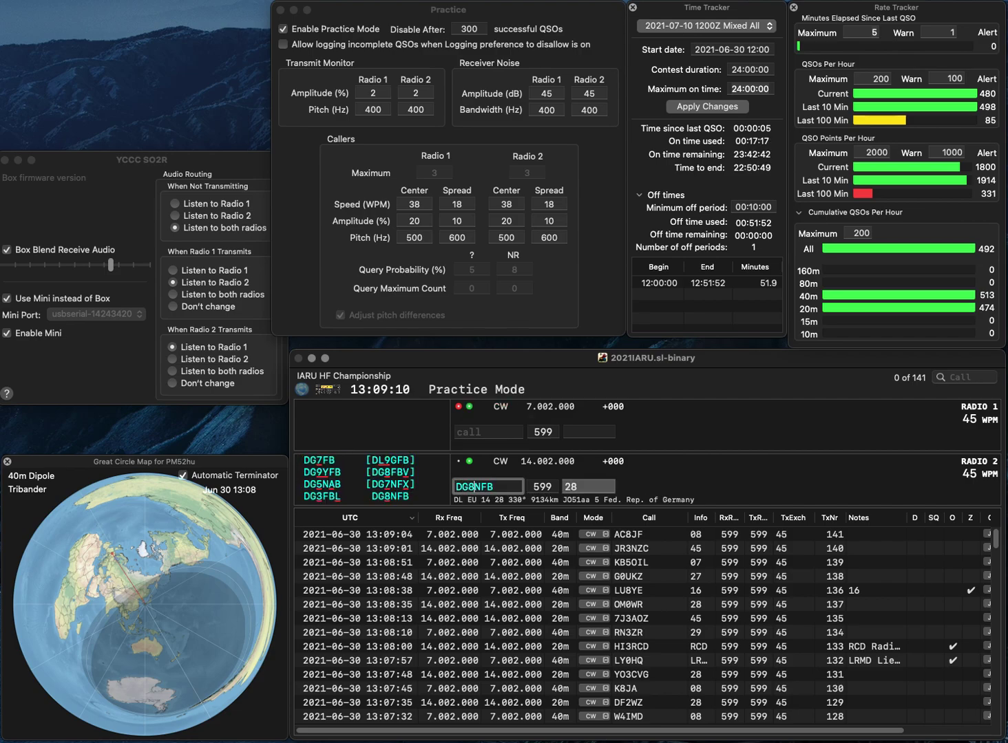
pyautogui.press('Return')
pyautogui.write('V5AM')
pyautogui.press('Left')
pyautogui.press('Left')
pyautogui.press('Left')
pyautogui.press('Left')
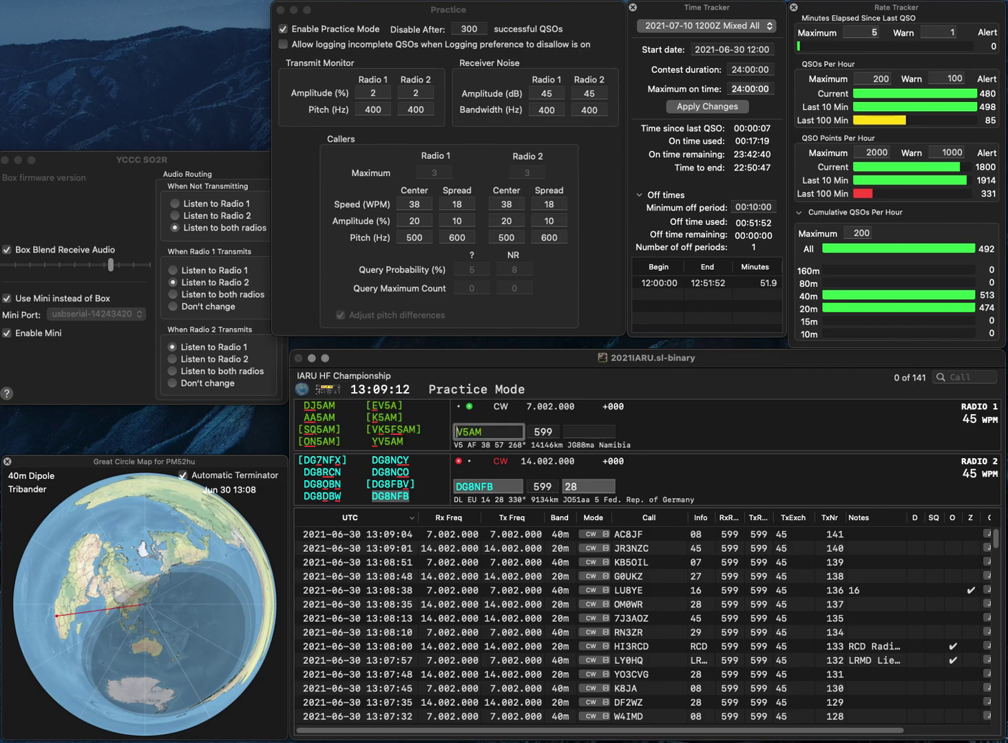
pyautogui.write('Y')
pyautogui.press('Return')
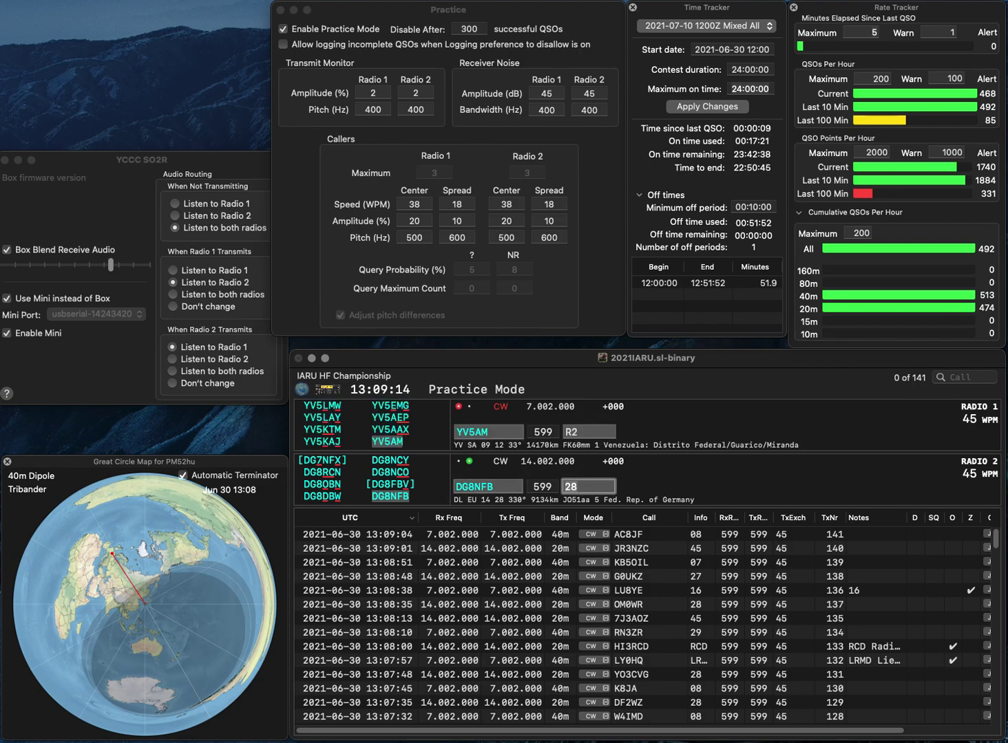
pyautogui.press('Return')
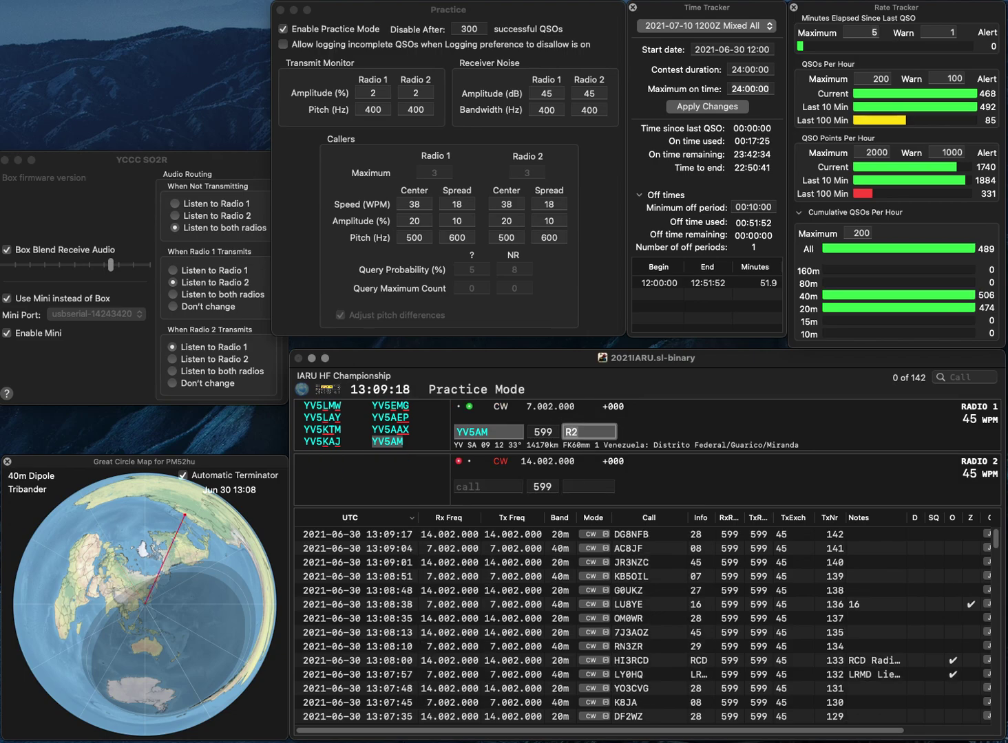
pyautogui.press('Return')
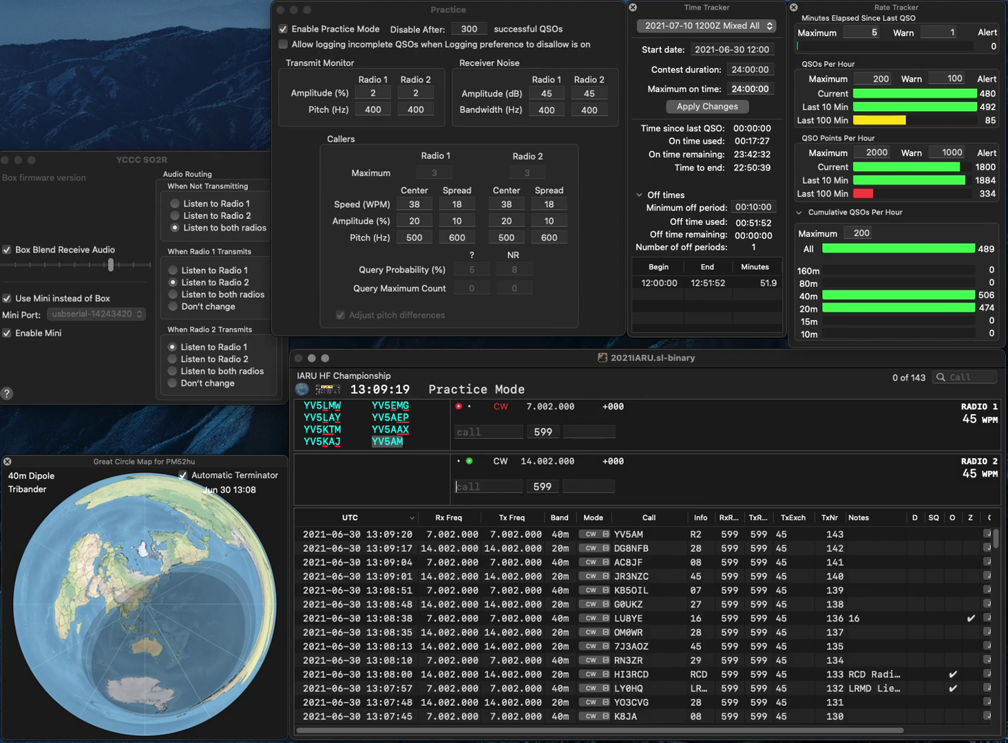
# Step: Enter the Radio 2 caller, correct it to ZP5AA, and send the exchange
pyautogui.write('GP')
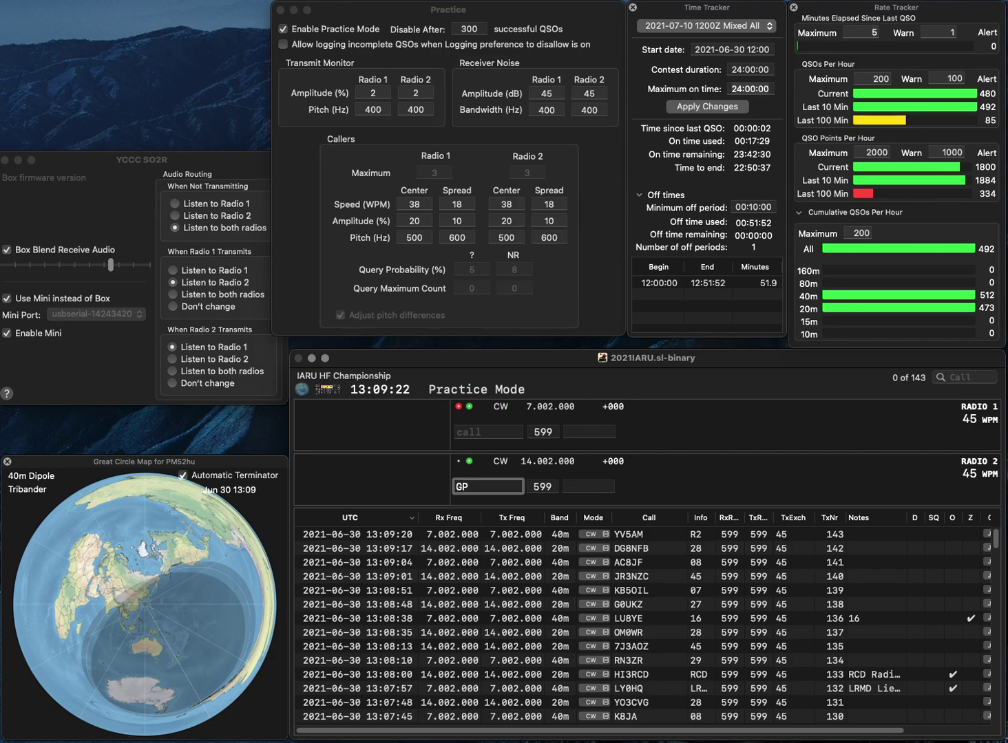
pyautogui.write('AA')
pyautogui.press('Left')
pyautogui.press('Left')
pyautogui.press('Left')
pyautogui.press('BackSpace')
pyautogui.write('Z')
pyautogui.press('Right')
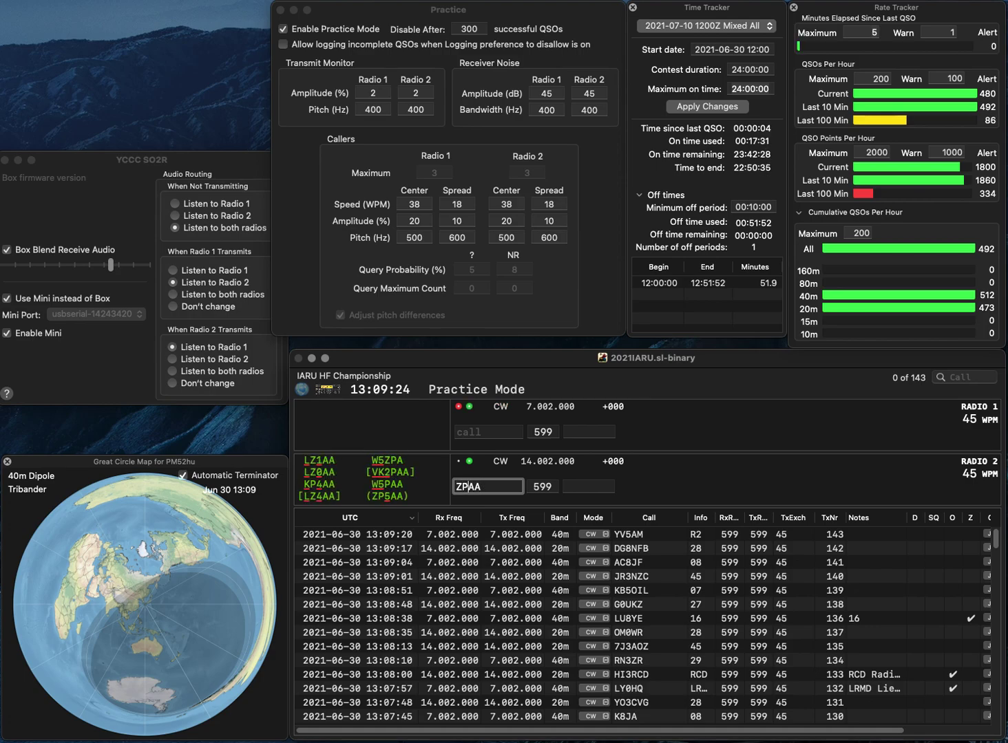
pyautogui.write('5')
pyautogui.press('Return')
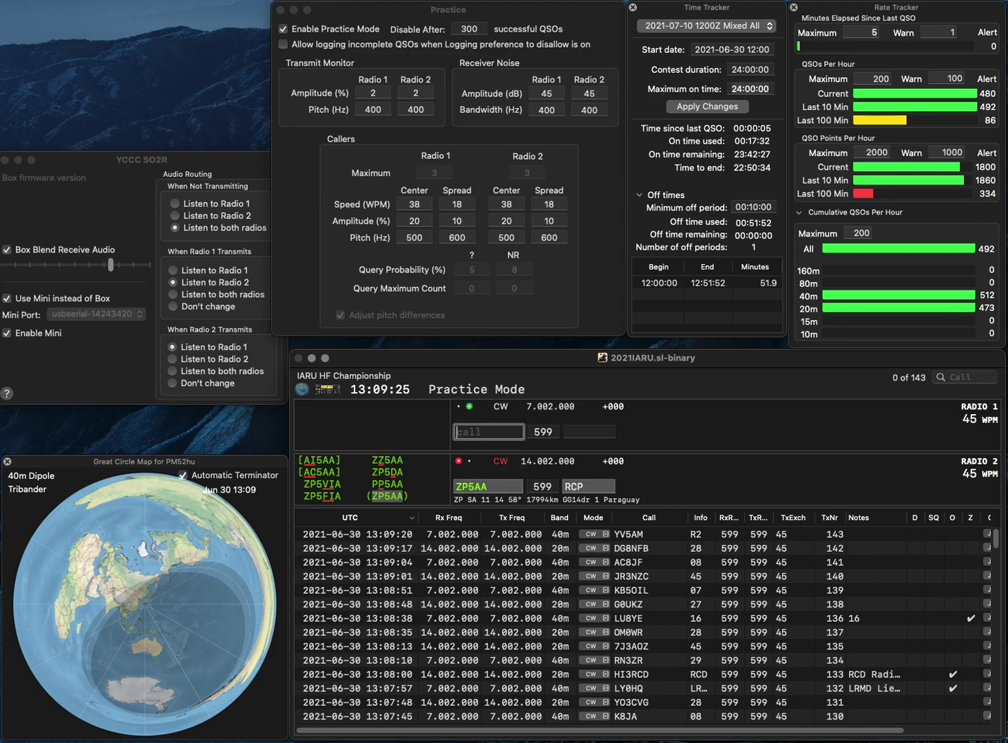
pyautogui.write('W4V')
pyautogui.press('Return')
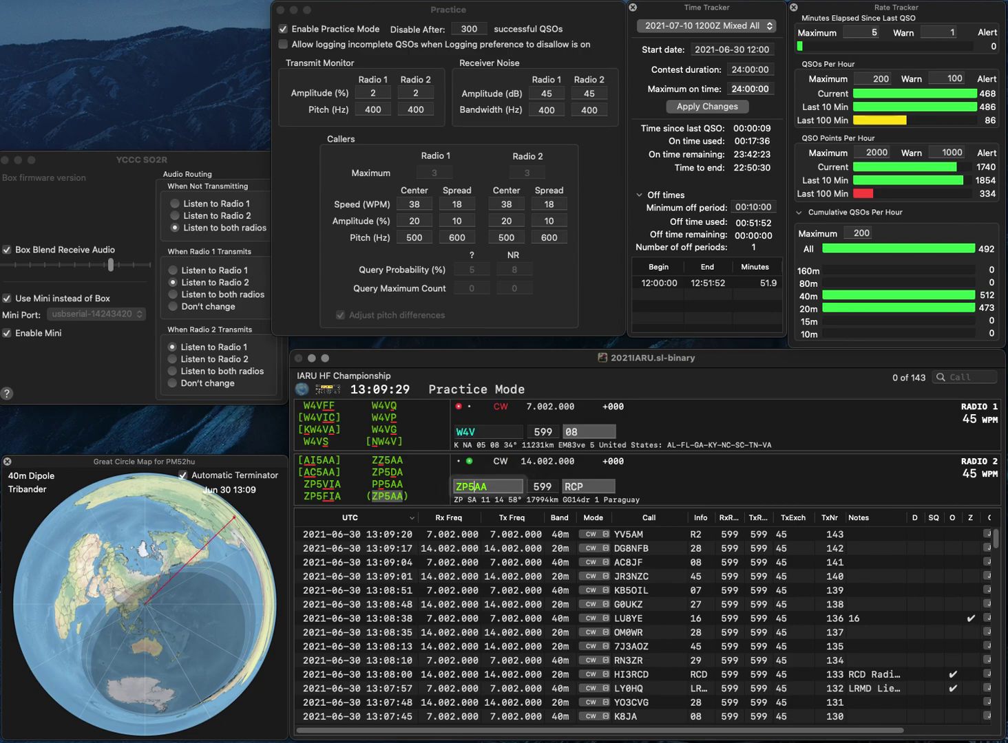
pyautogui.press('Return')
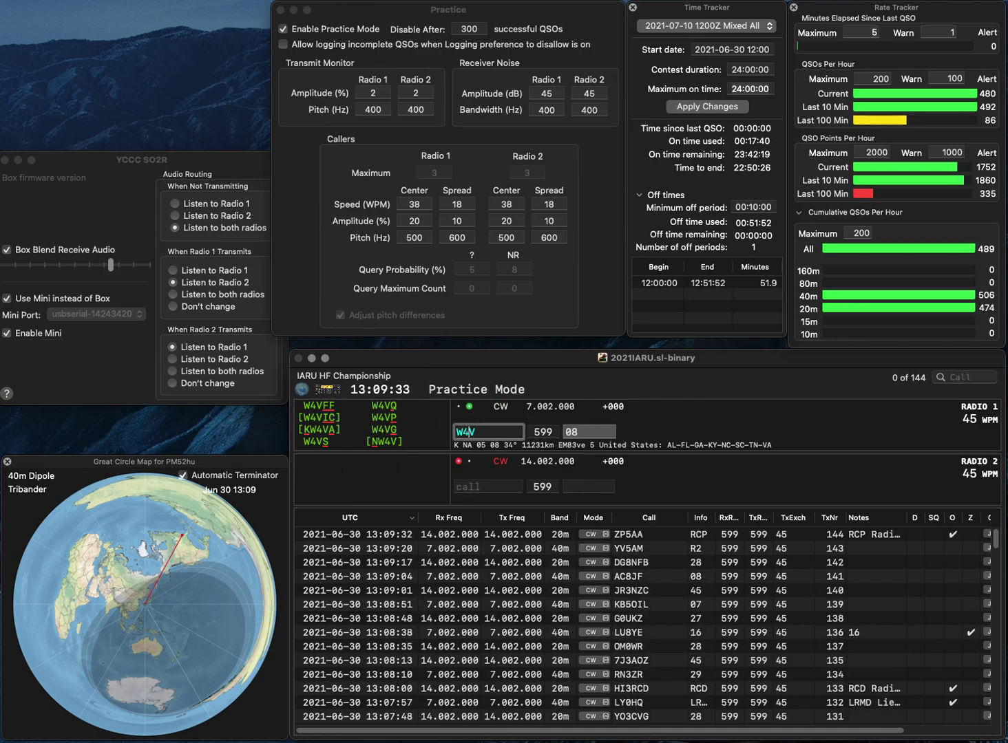
pyautogui.write('SC')
pyautogui.press('Return')
pyautogui.write('V')
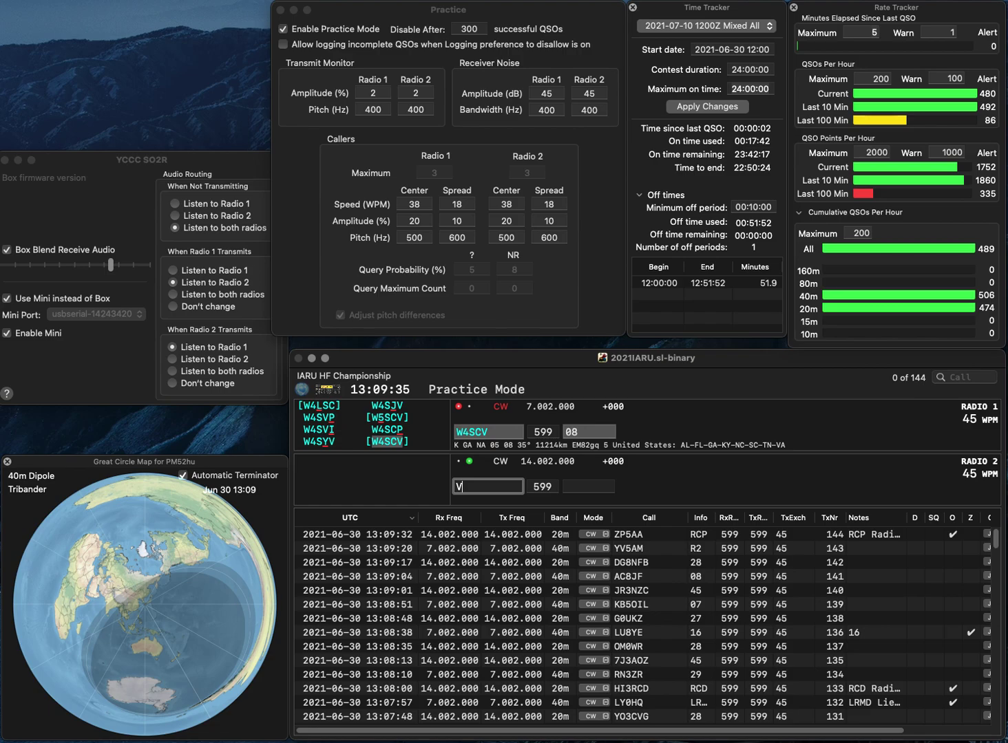
pyautogui.write('O1RAC')
pyautogui.press('Return')
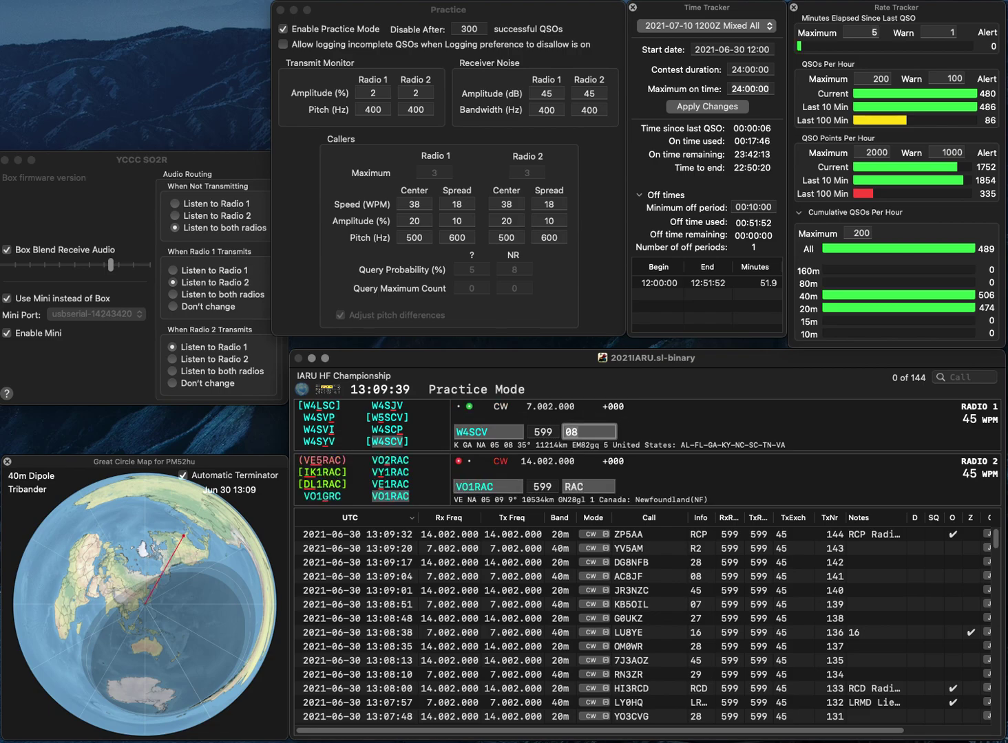
pyautogui.press('Return')
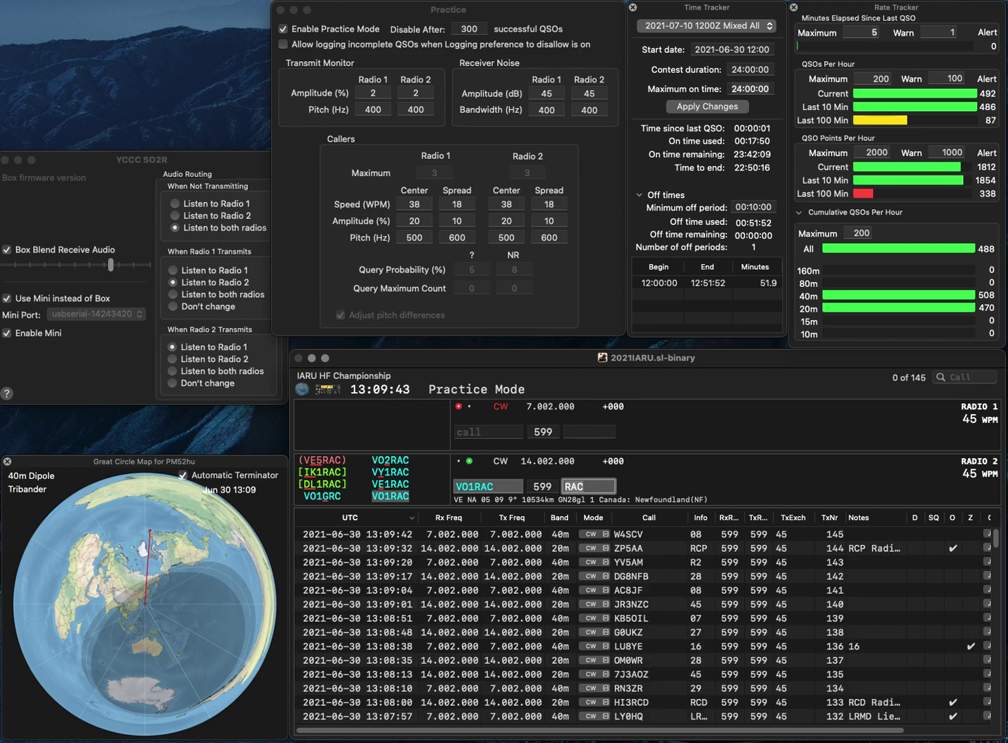
pyautogui.write('TUCI')
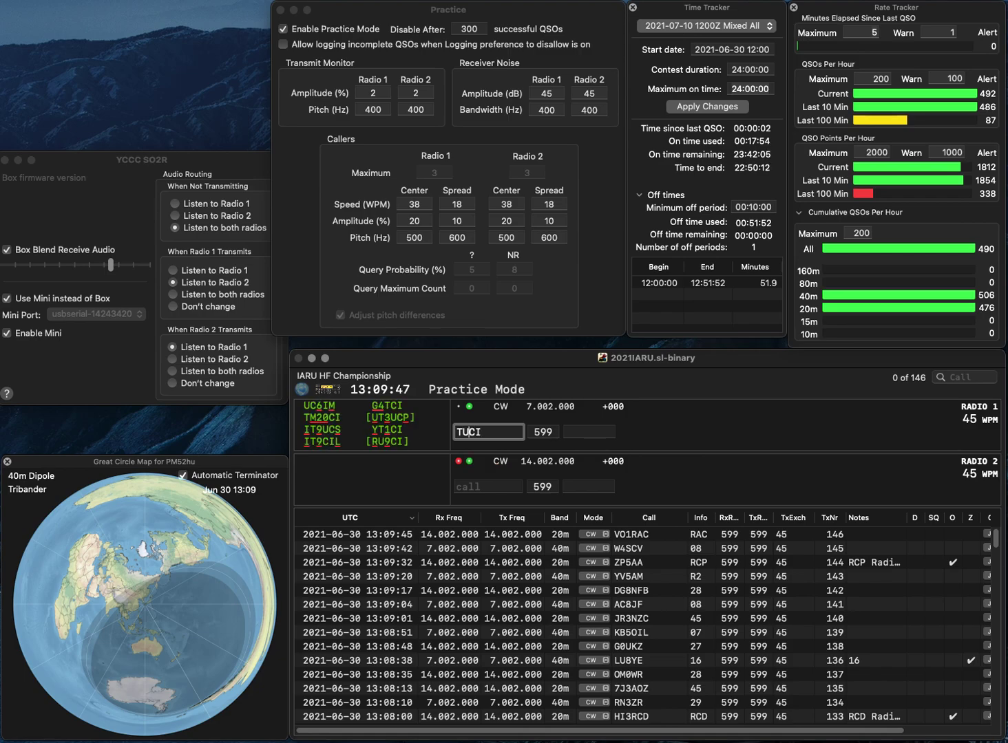
pyautogui.press('Return')
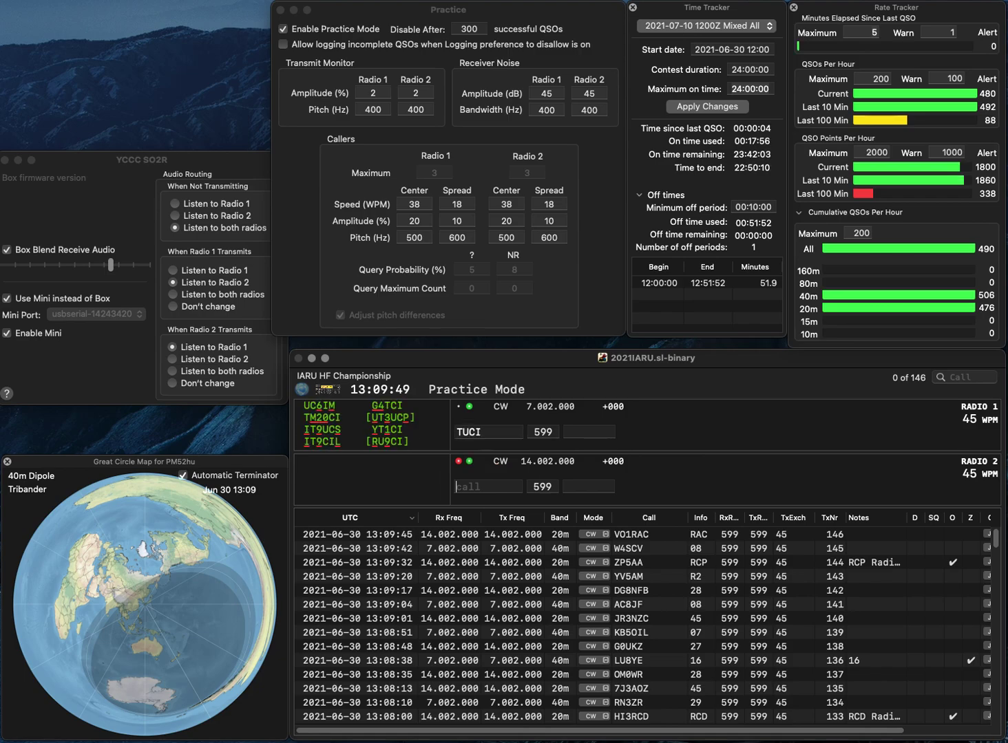
pyautogui.write('RA')
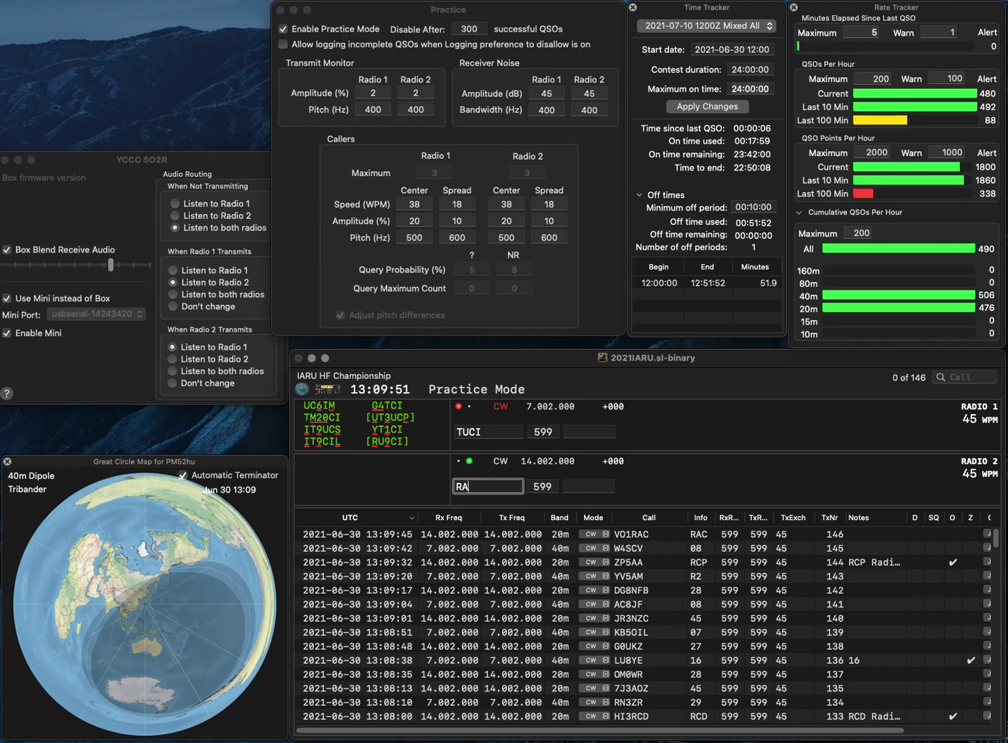
pyautogui.write('0WHE')
pyautogui.press('Return')
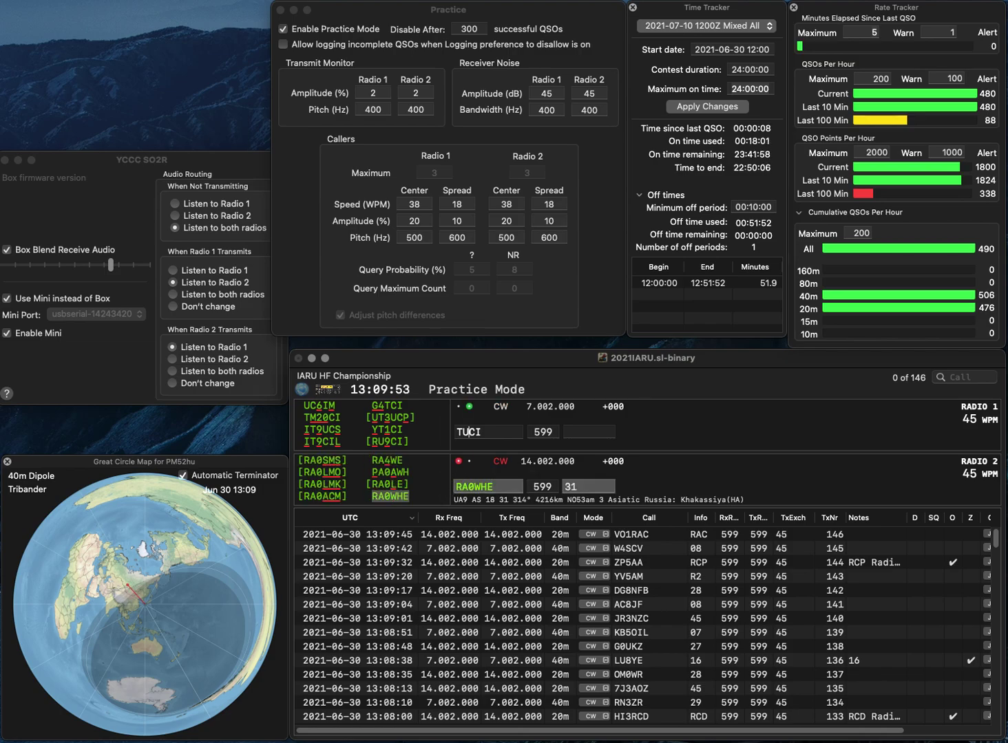
# Step: Correct the Radio 1 call to TU2CI with its exchange, and log RA0WHE on Radio 2
pyautogui.write('2')
pyautogui.press('Return')
pyautogui.press('Tab')
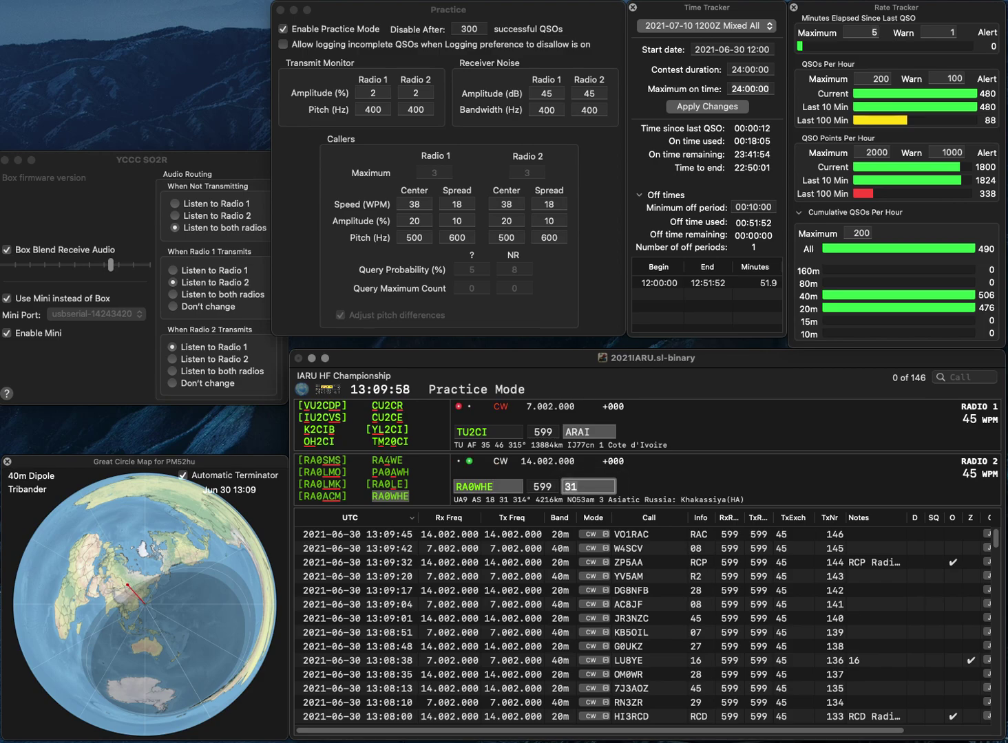
pyautogui.press('Return')
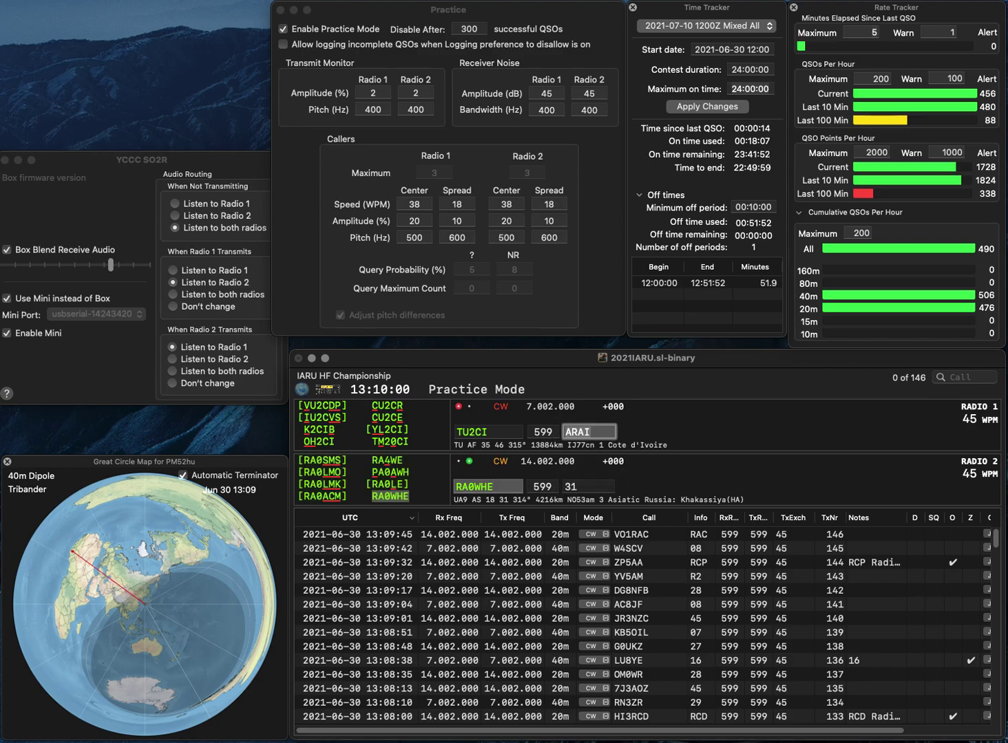
pyautogui.press('Return')
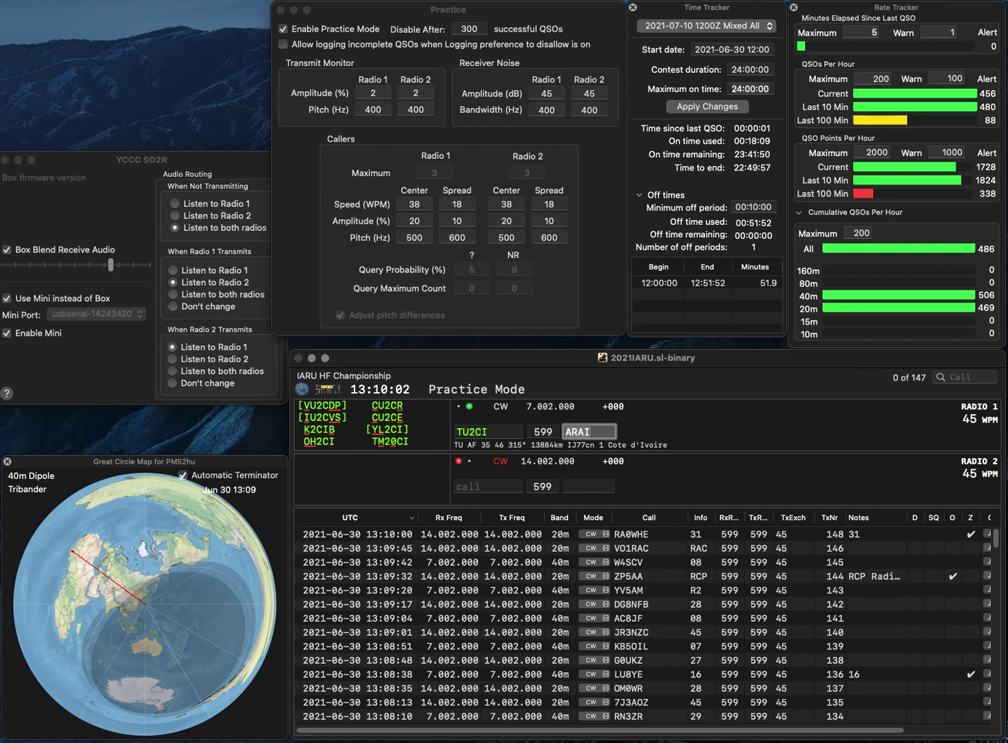
# Step: Log TU2CI on Radio 1, and answer VO2RAC on Radio 2 with its exchange
pyautogui.press('Return')
pyautogui.write('VO2RAC')
pyautogui.press('Return')
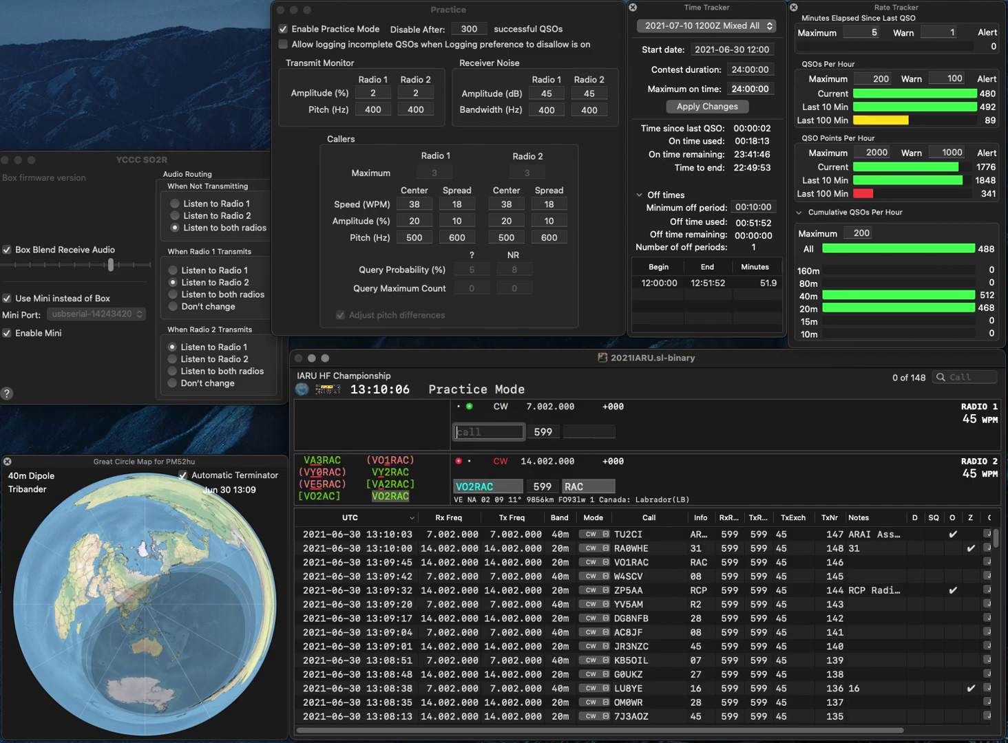
# Step: Answer PY5FB on Radio 1 with its exchange, and log VO2RAC on Radio 2
pyautogui.write('PY5FB')
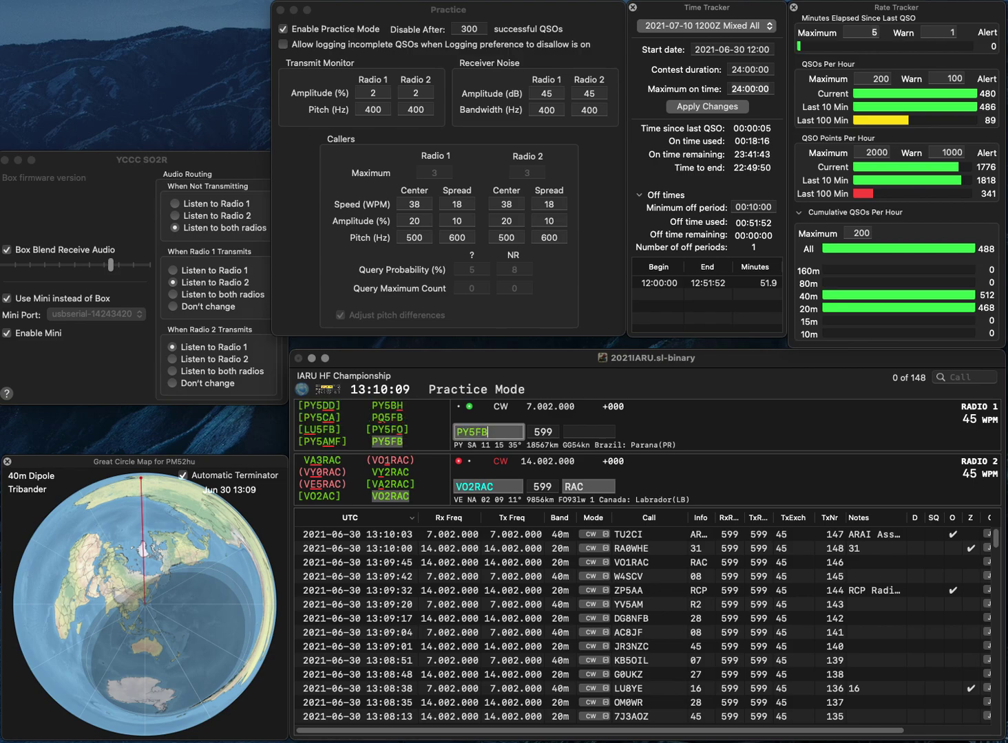
pyautogui.press('Return')
pyautogui.press('Tab')
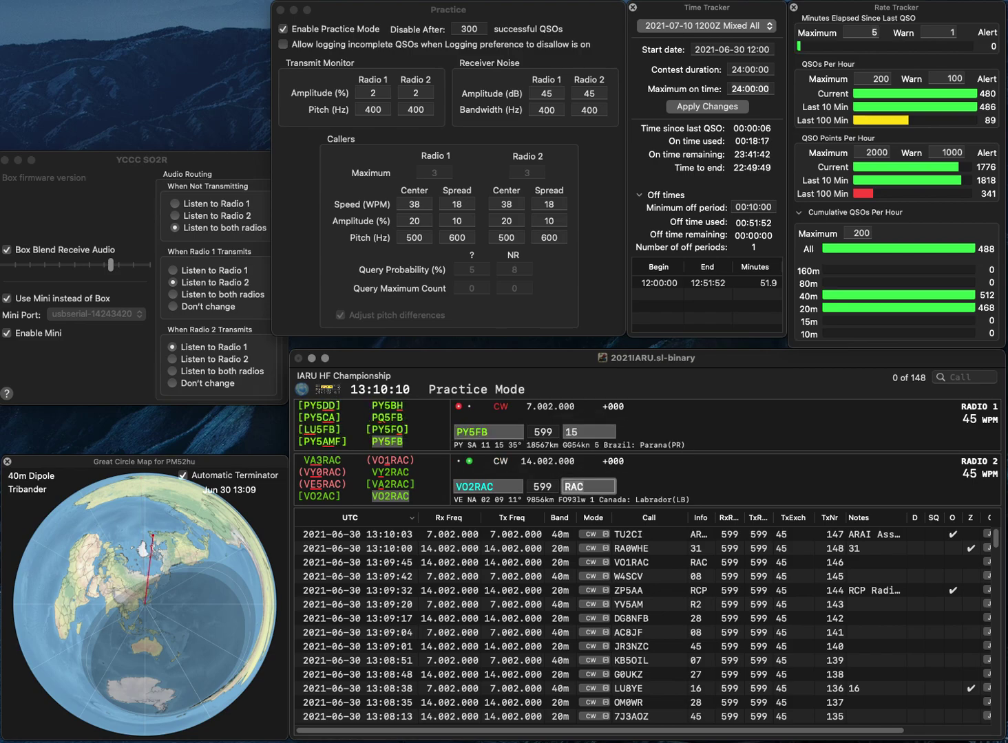
pyautogui.press('Return')
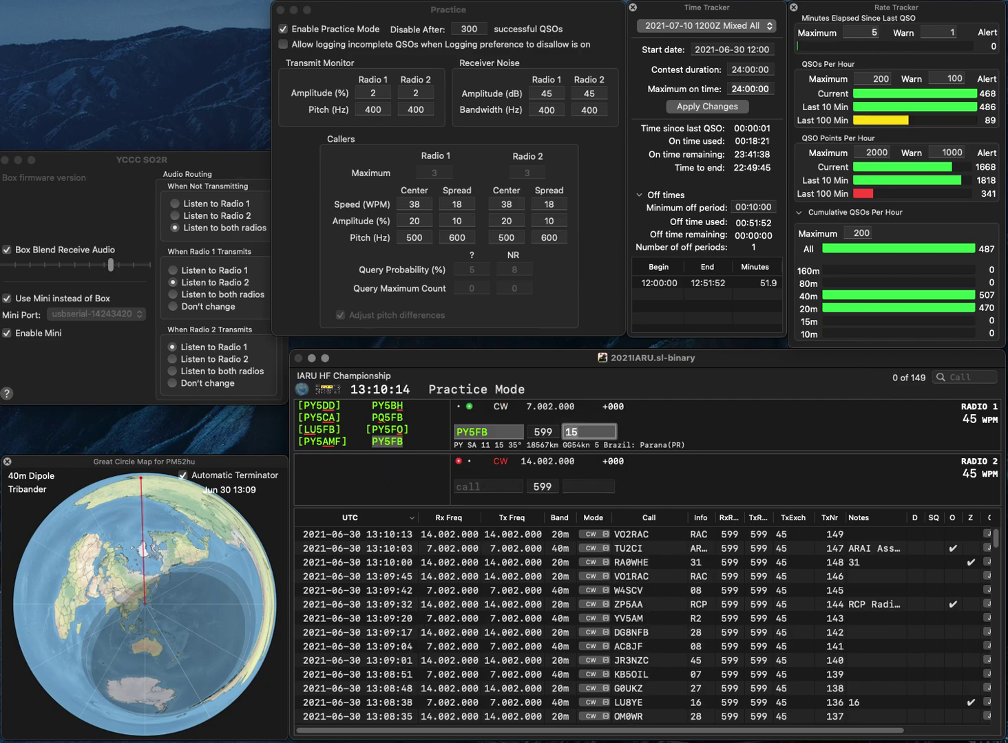
pyautogui.press('Return')
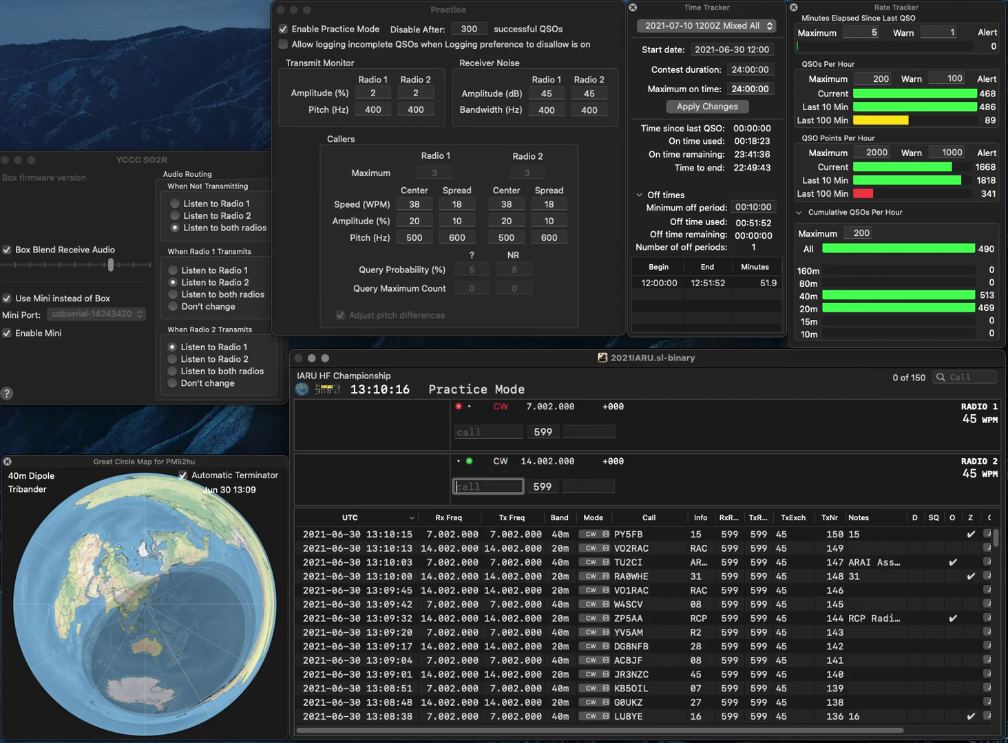
pyautogui.write('IT9ZZZ')
pyautogui.press('BackSpace')
pyautogui.write('O')
pyautogui.press('Return')
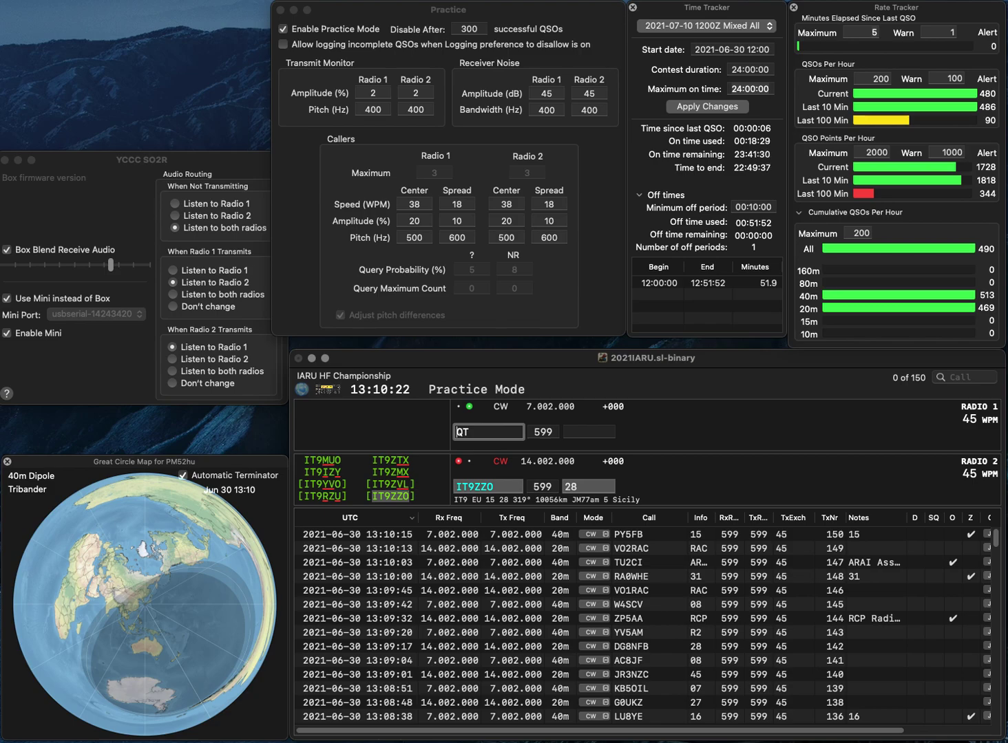
pyautogui.write('7')
pyautogui.press('Return')
pyautogui.press('Return')
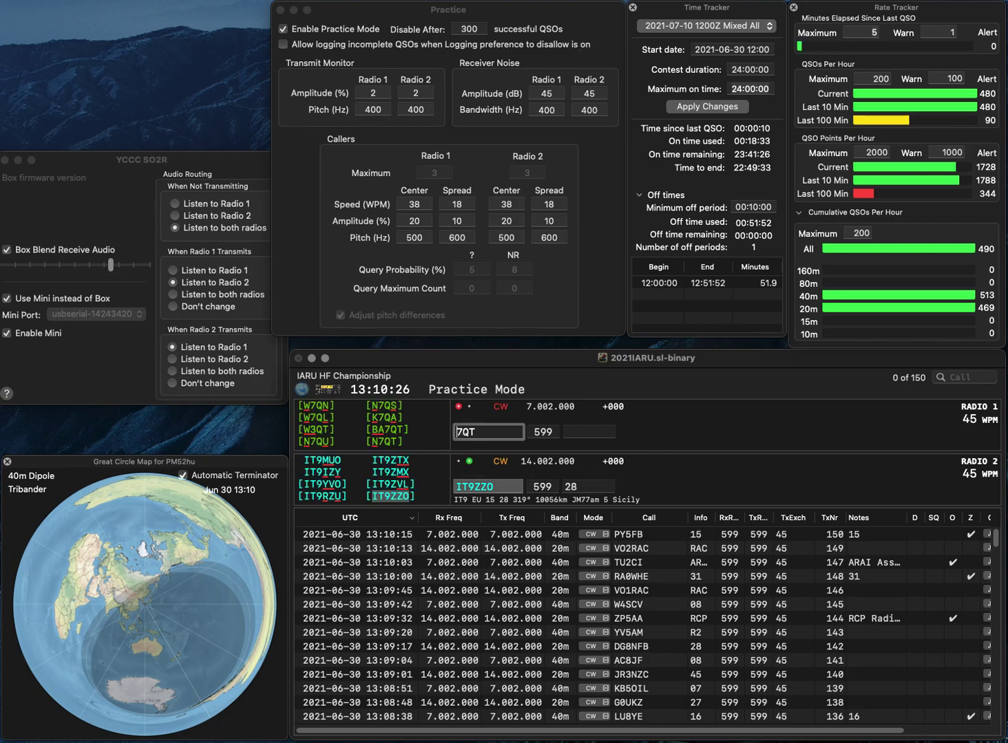
pyautogui.write('BA')
pyautogui.press('Return')
pyautogui.write('UT3G')
pyautogui.press('Left')
pyautogui.press('Left')
pyautogui.press('BackSpace')
pyautogui.write('A7')
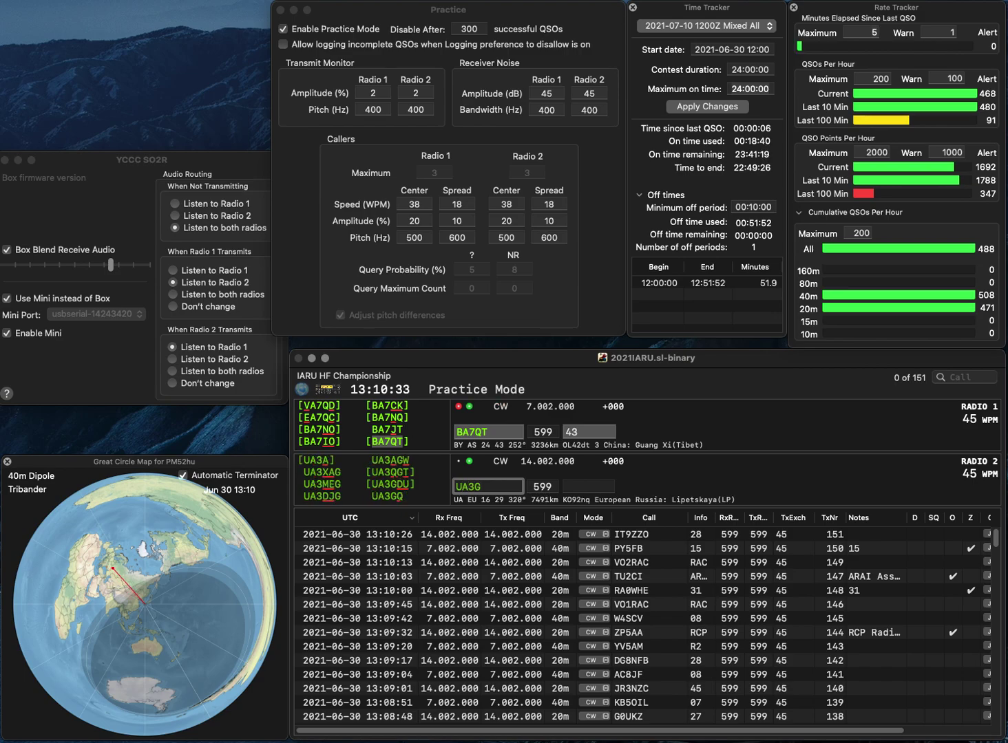
pyautogui.write('Q')
pyautogui.press('Return')
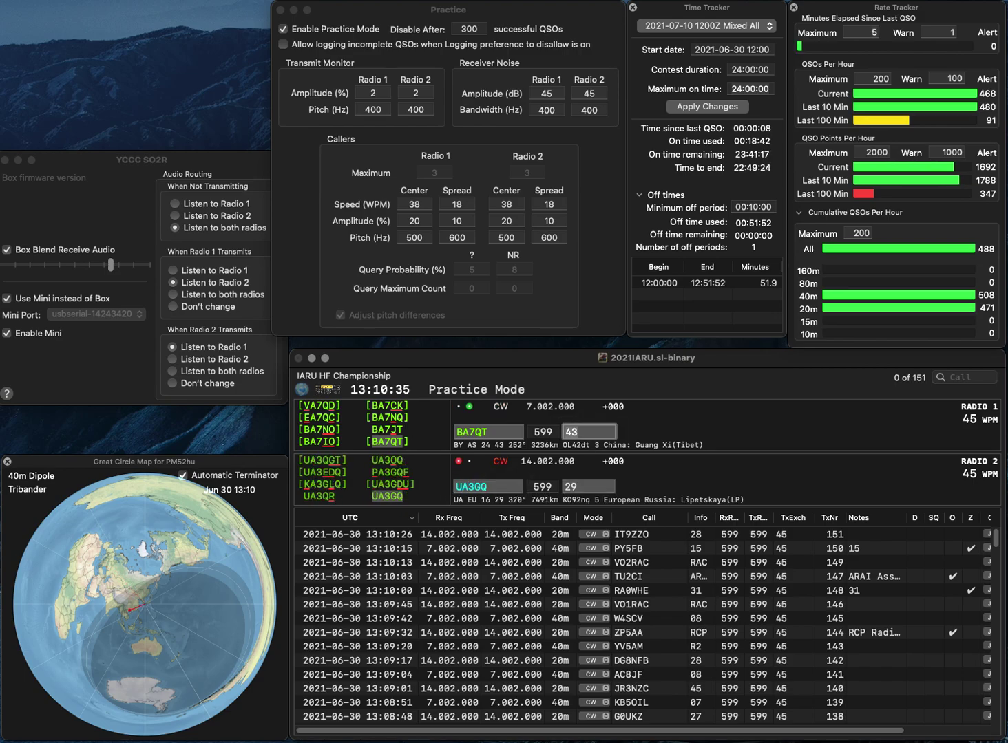
pyautogui.press('Return')
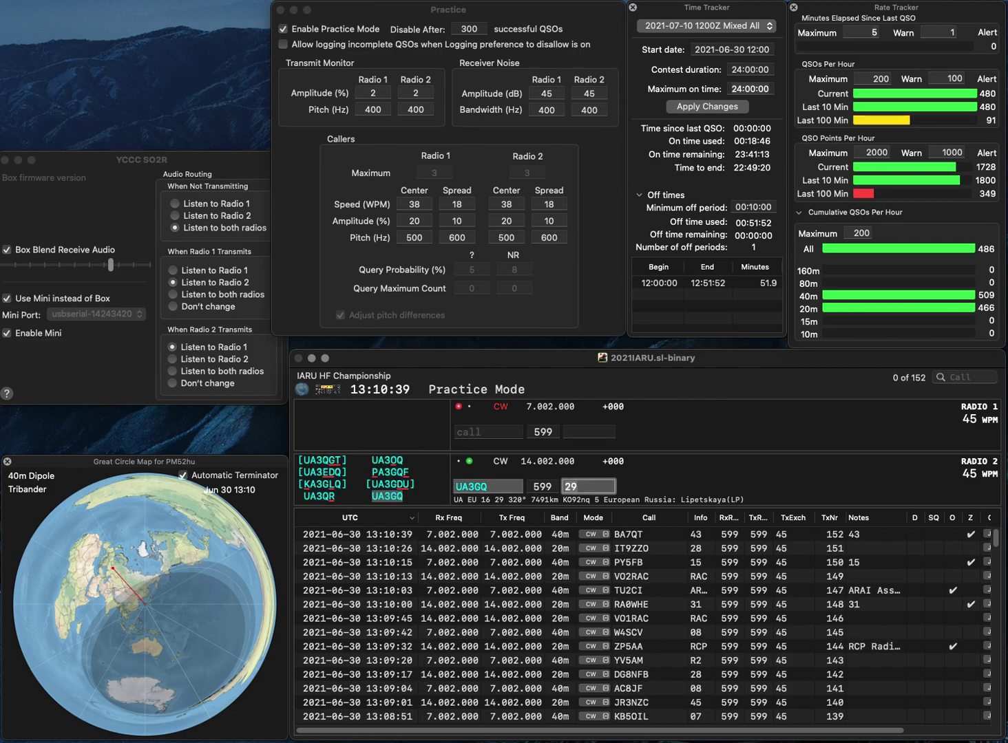
pyautogui.press('Return')
pyautogui.write('IZAJE')
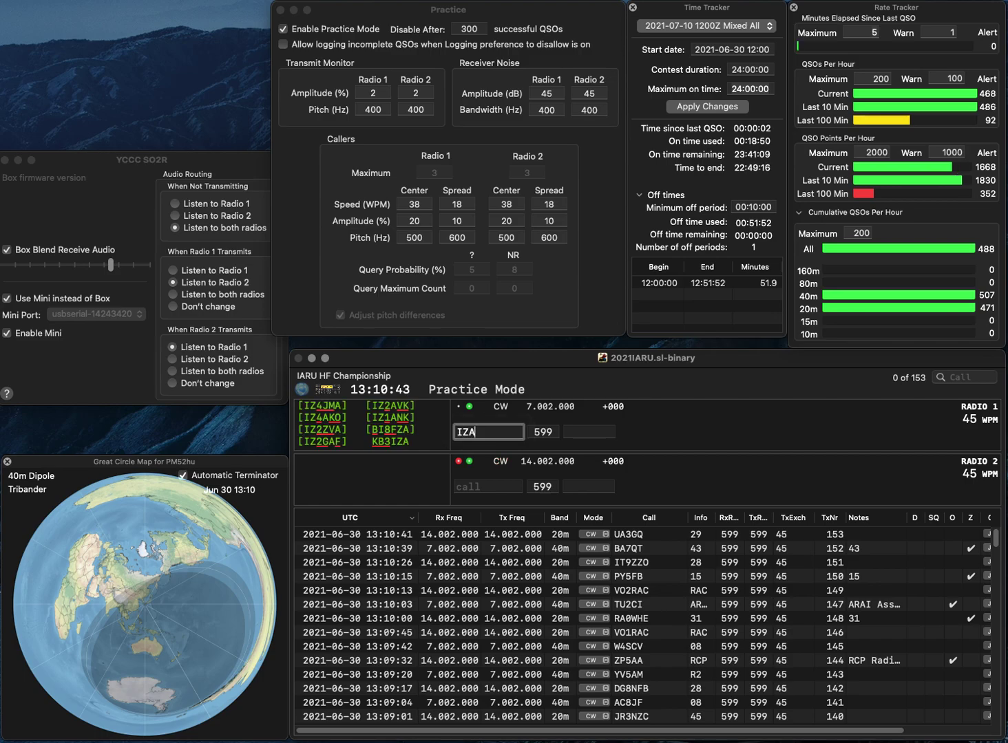
pyautogui.press('Right')
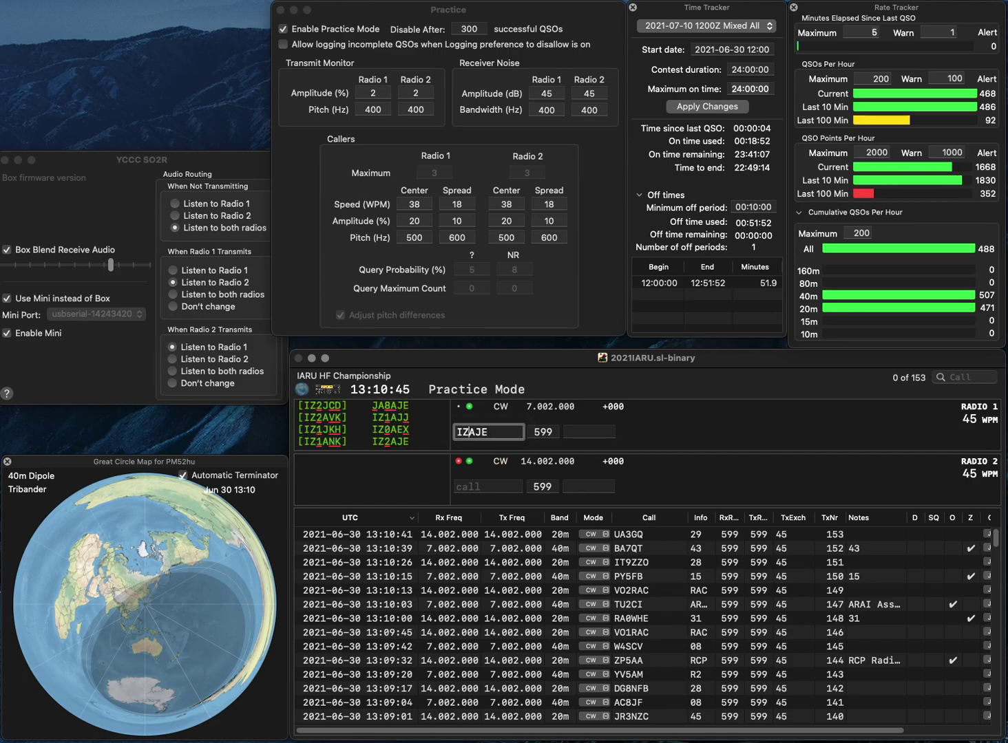
pyautogui.write('2')
pyautogui.press('Return')
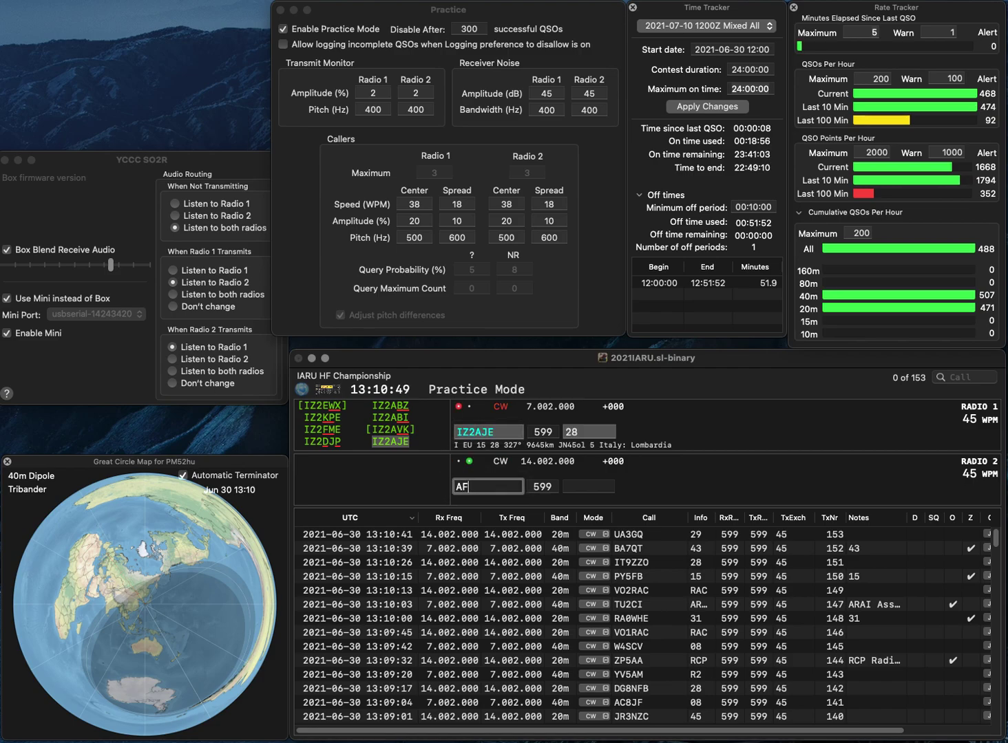
pyautogui.write('AF')
pyautogui.press('BackSpace')
pyautogui.write('25HQ')
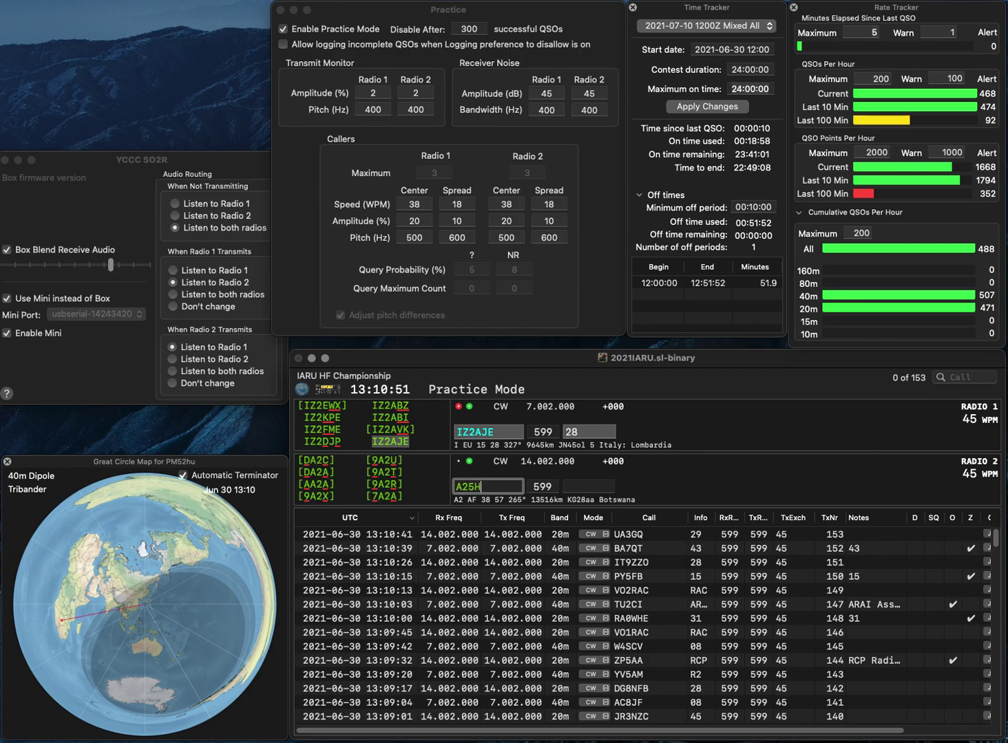
pyautogui.press('Return')
pyautogui.press('Return')
pyautogui.press('Tab')
pyautogui.press('Tab')
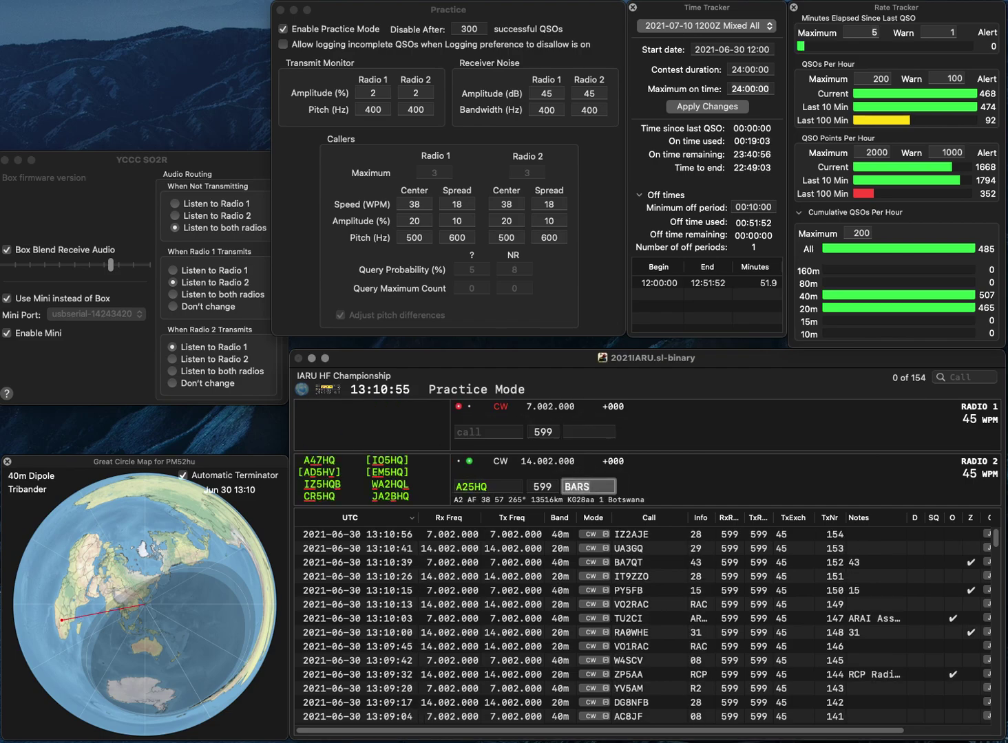
pyautogui.press('Return')
pyautogui.write('R')
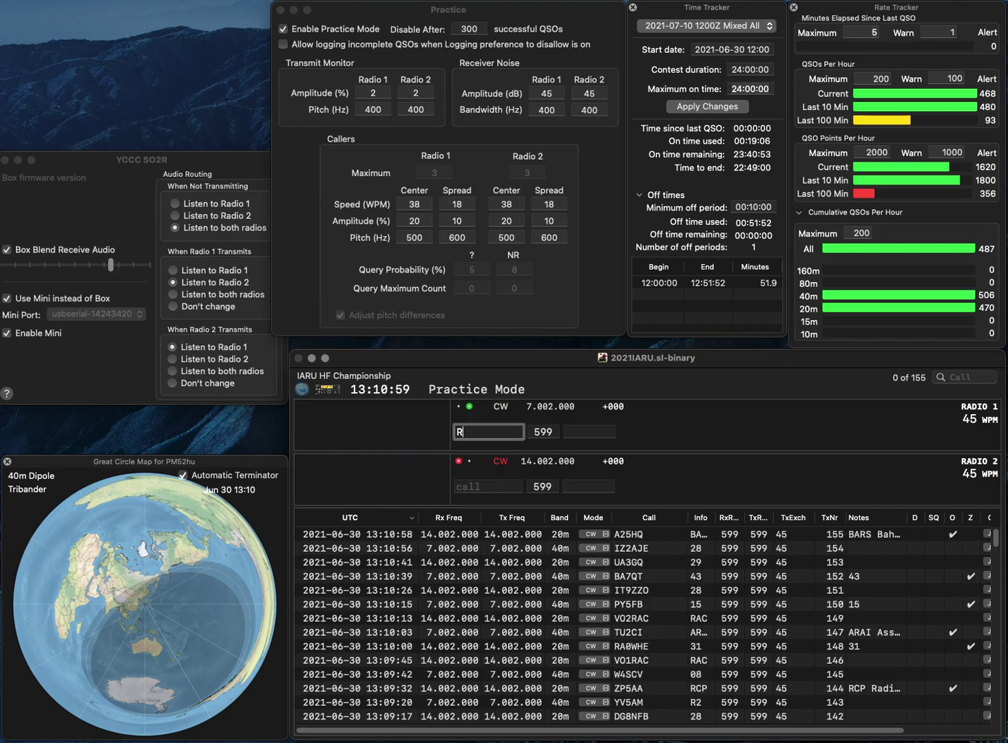
pyautogui.press('BackSpace')
pyautogui.write('DLEMA')
pyautogui.press('Right')
pyautogui.write('1')
pyautogui.press('Return')
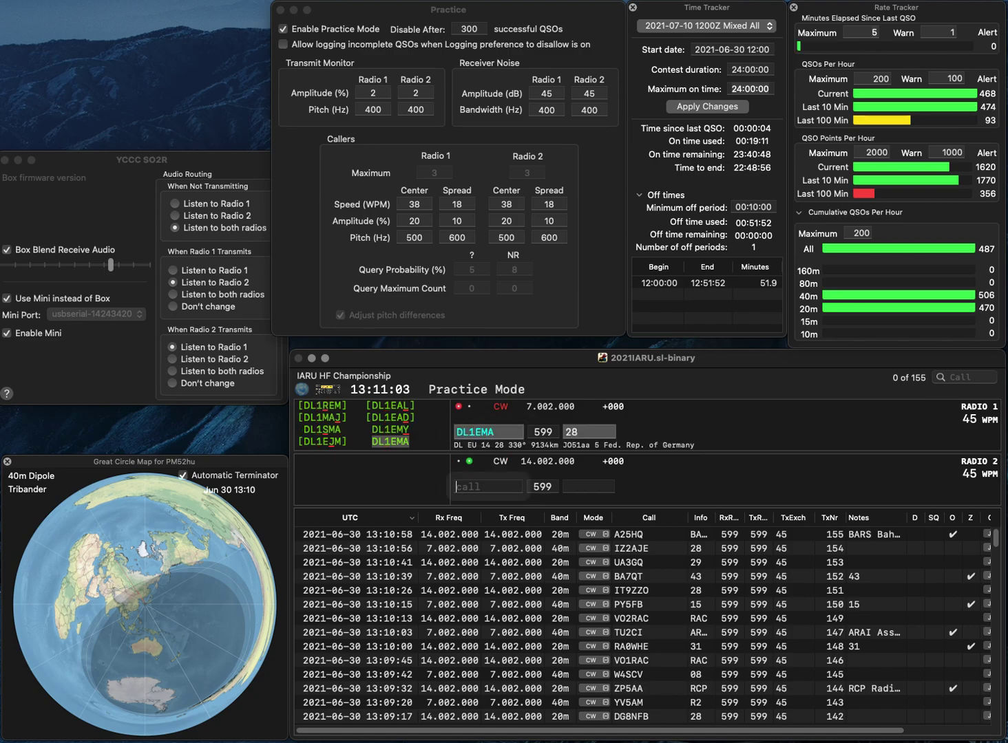
# Step: Enter G8EWT on Radio 2 and send its exchange, and log both DL1EMA with 28 and G8EWT with 27
pyautogui.write('G8EWT')
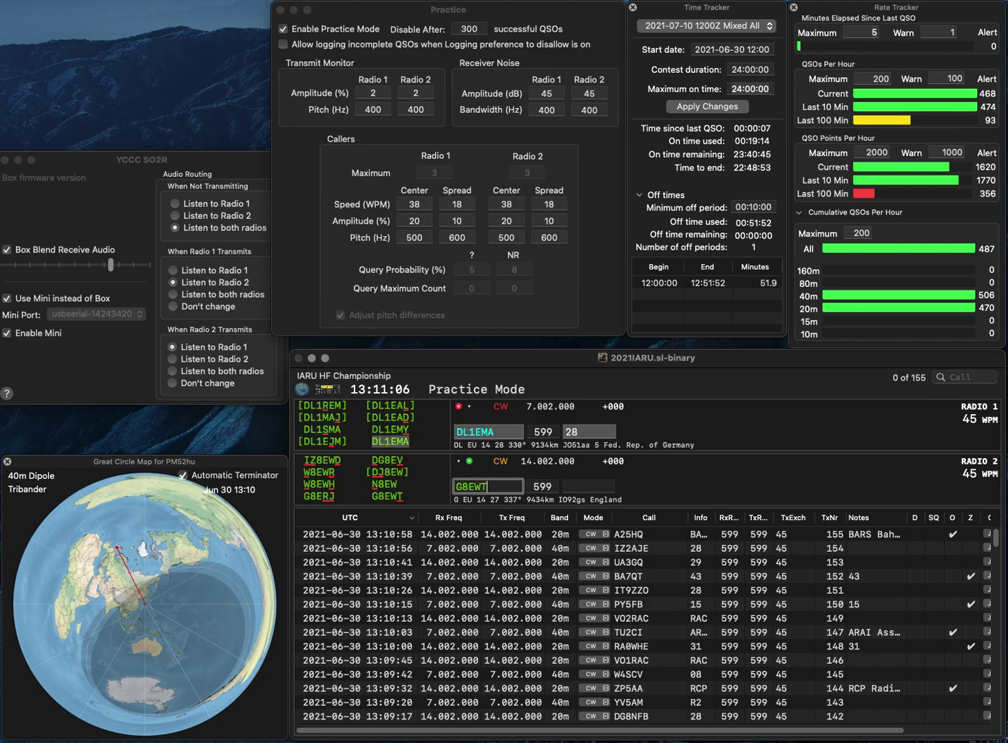
pyautogui.press('Return')
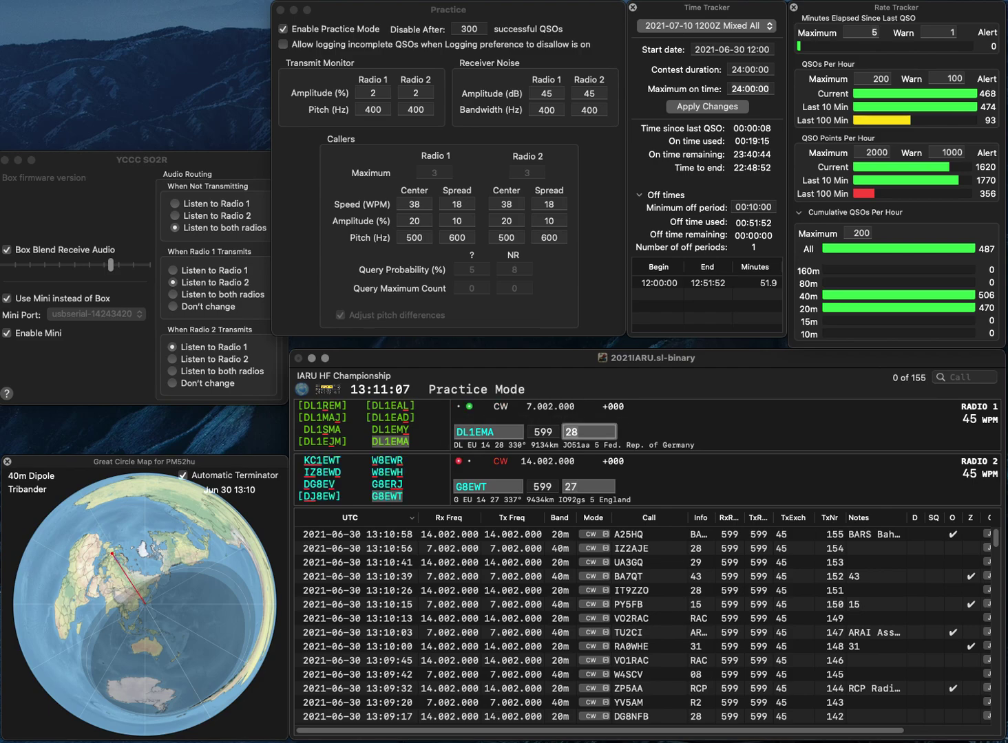
pyautogui.press('Return')
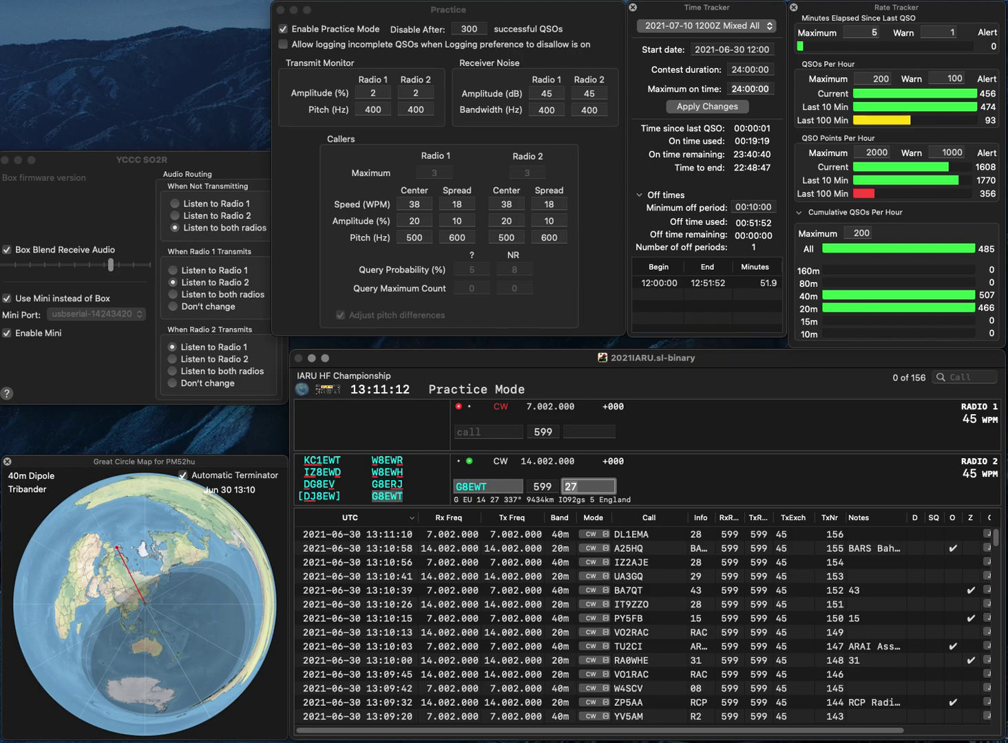
pyautogui.press('Return')
pyautogui.write('RP6')
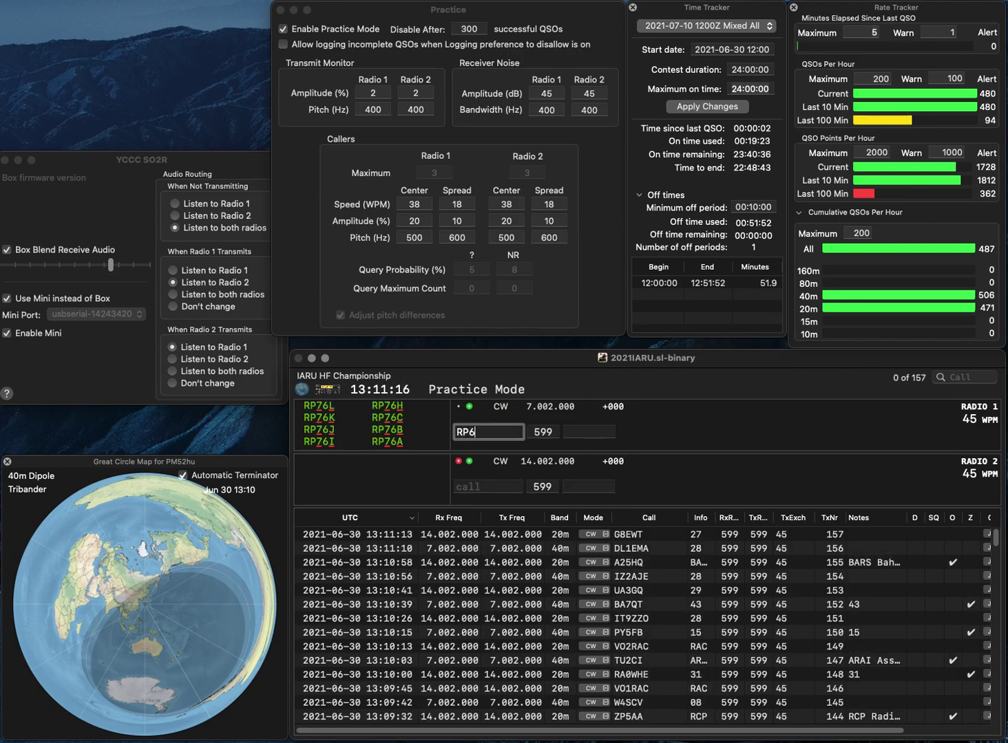
pyautogui.press('BackSpace')
pyautogui.write('76P')
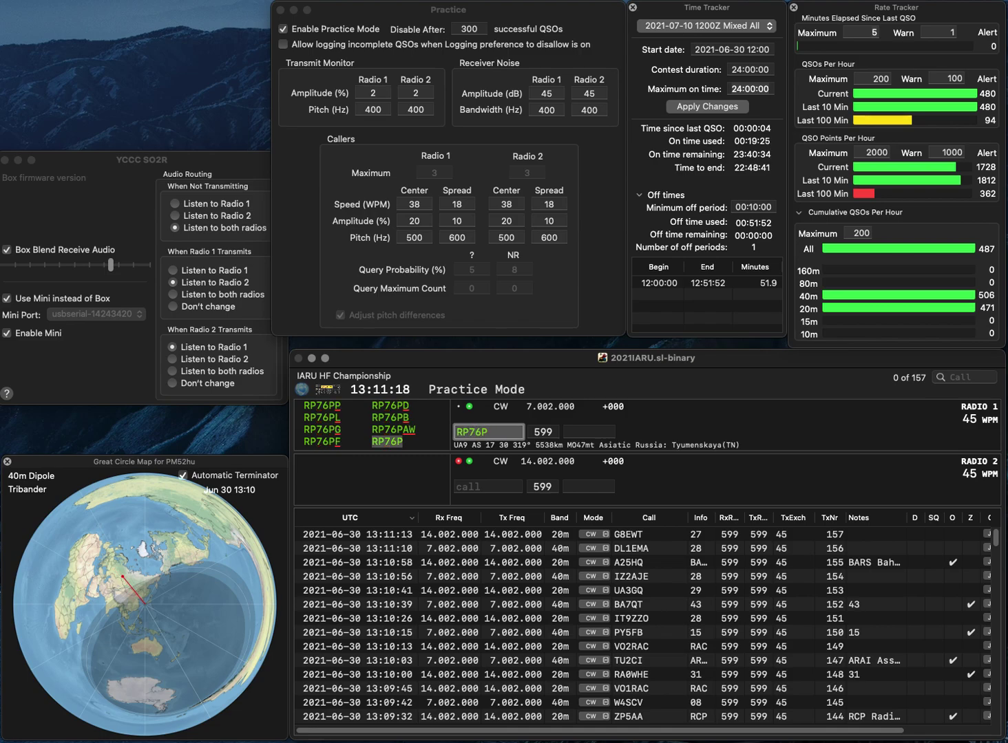
pyautogui.press('Return')
pyautogui.write('R')
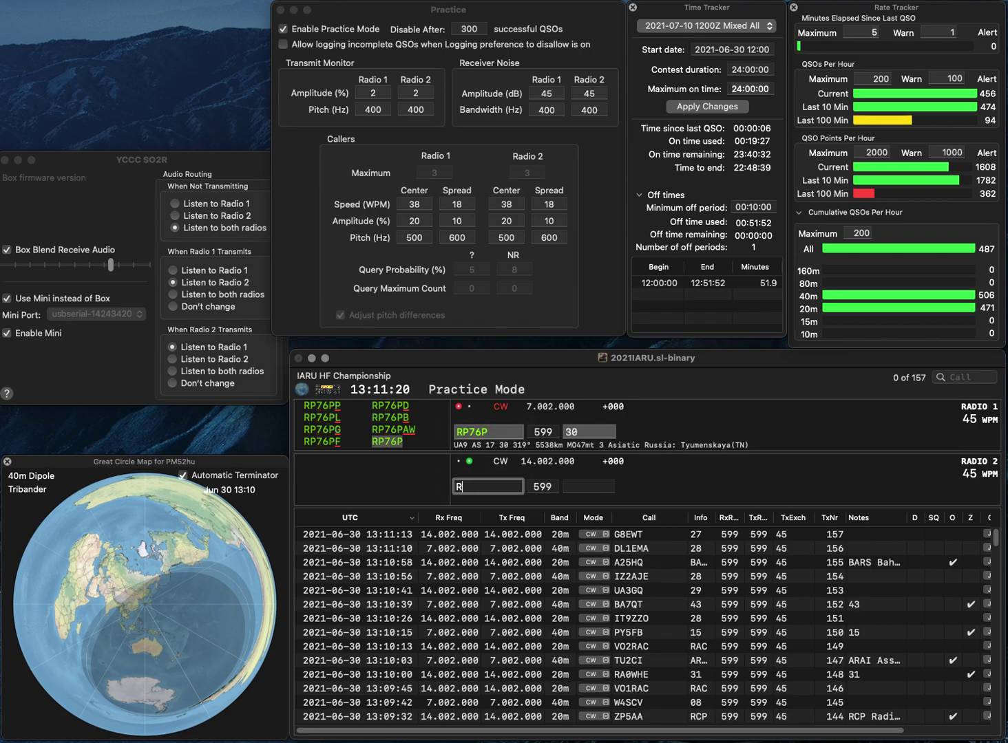
pyautogui.write('U3PU')
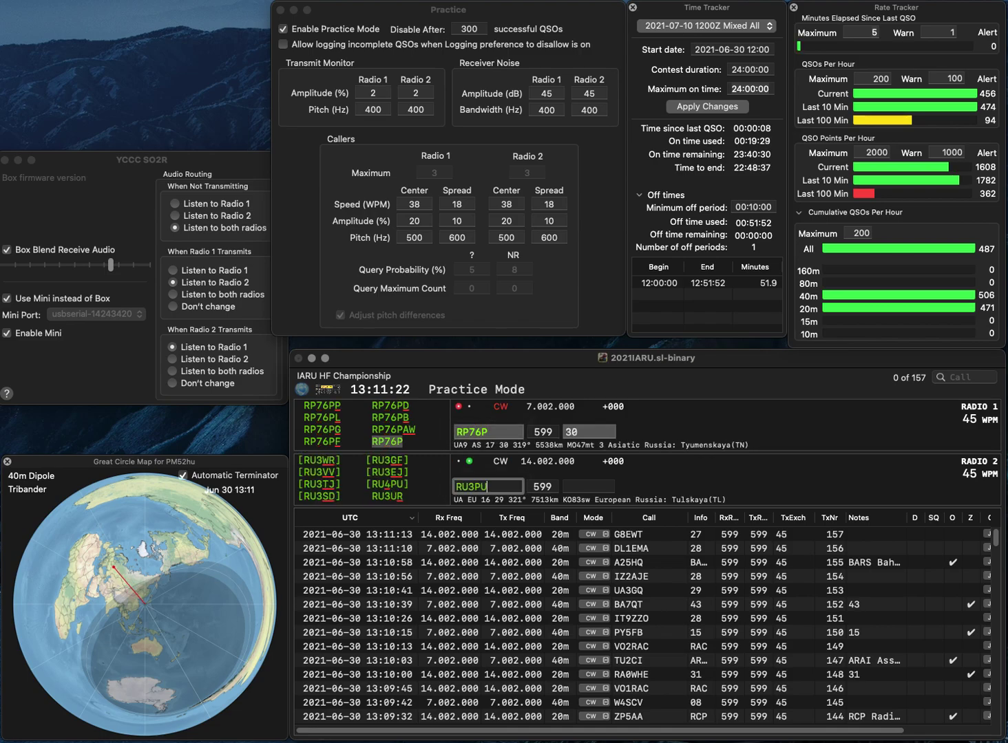
pyautogui.write('L')
pyautogui.press('Return')
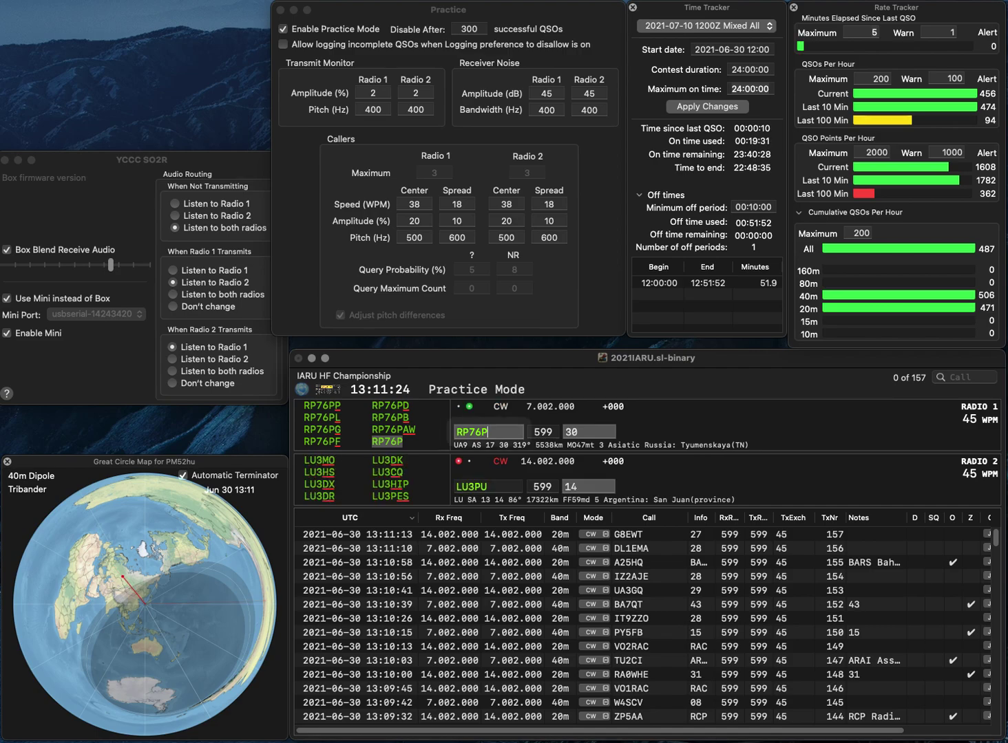
# Step: Correct the Radio 1 call to RP76QP and the Radio 2 call to RU4PU, and log both contacts
pyautogui.write('Q')
pyautogui.press('Return')
pyautogui.write('RU')
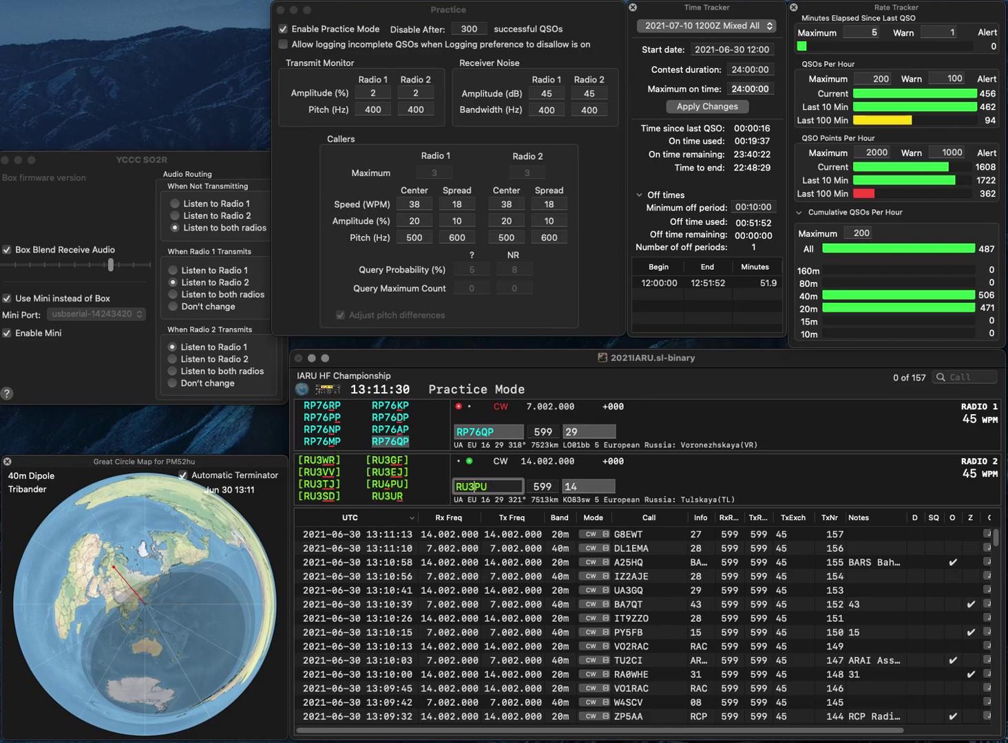
pyautogui.write('4')
pyautogui.press('Tab')
pyautogui.press('Return')
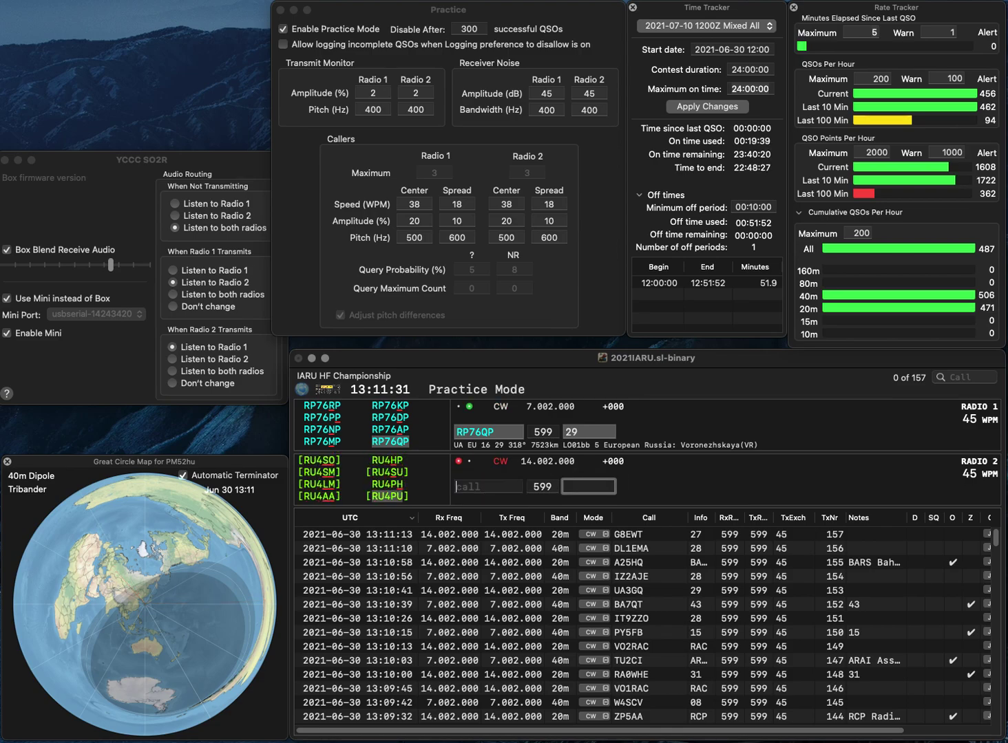
pyautogui.press('Return')
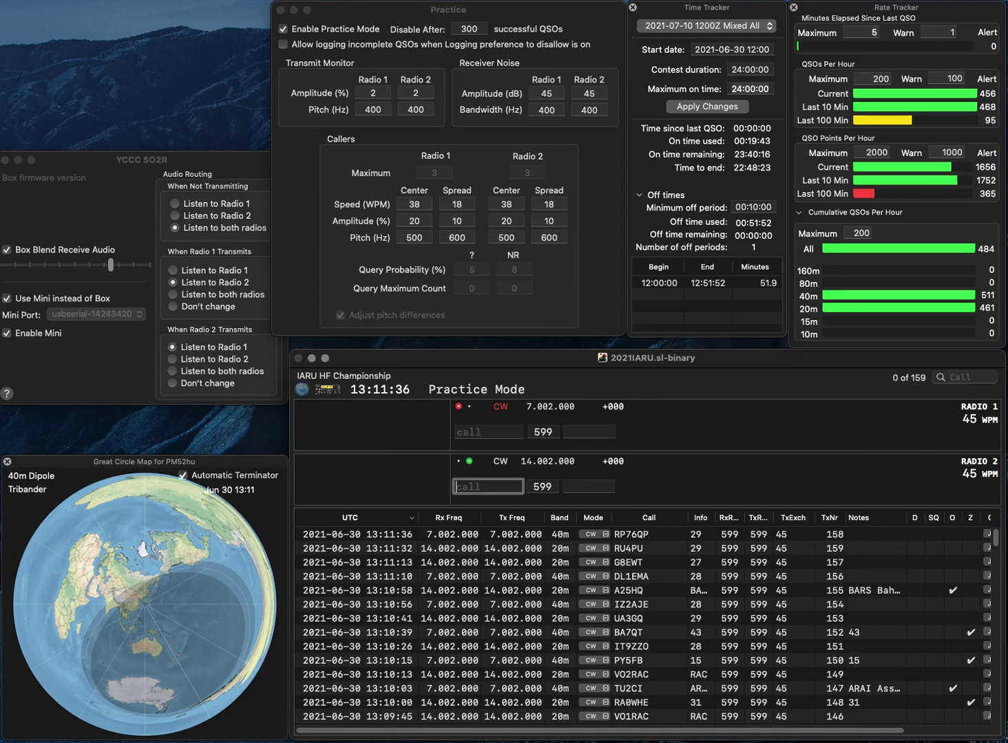
pyautogui.write('W5DMC')
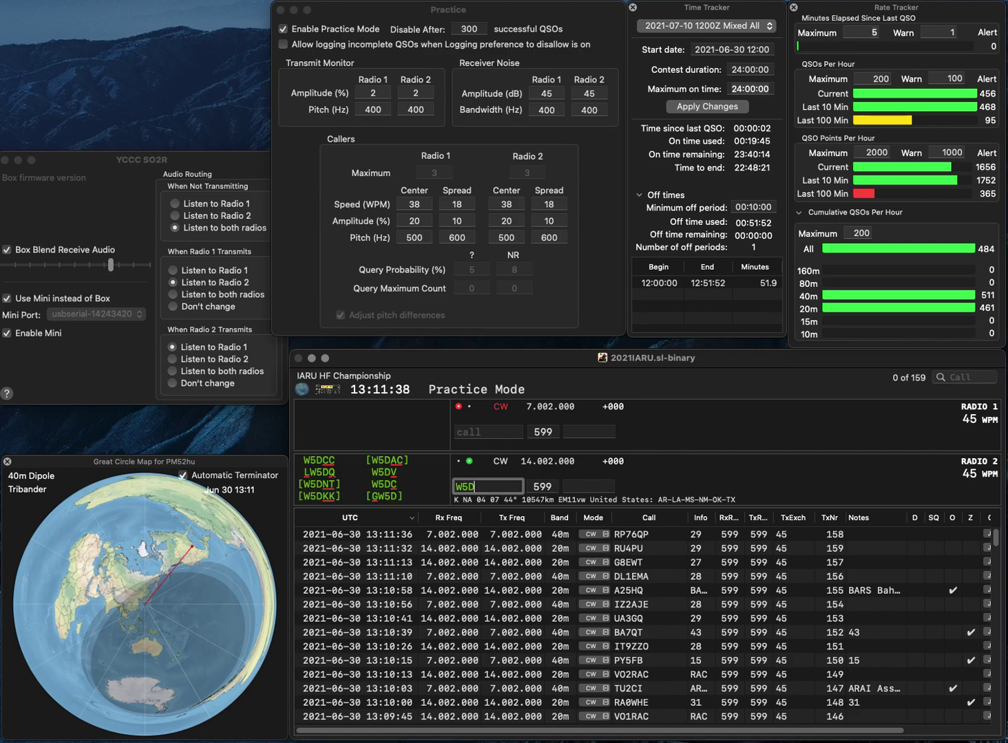
pyautogui.press('Return')
pyautogui.write('4HQ')
pyautogui.press('Return')
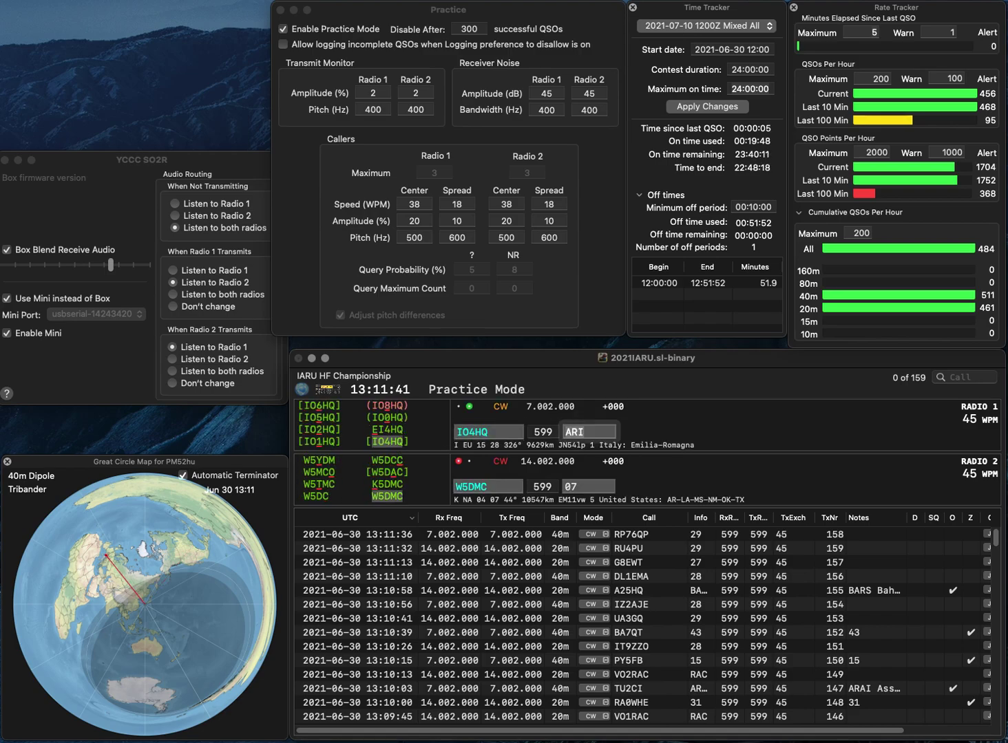
pyautogui.press('Down')
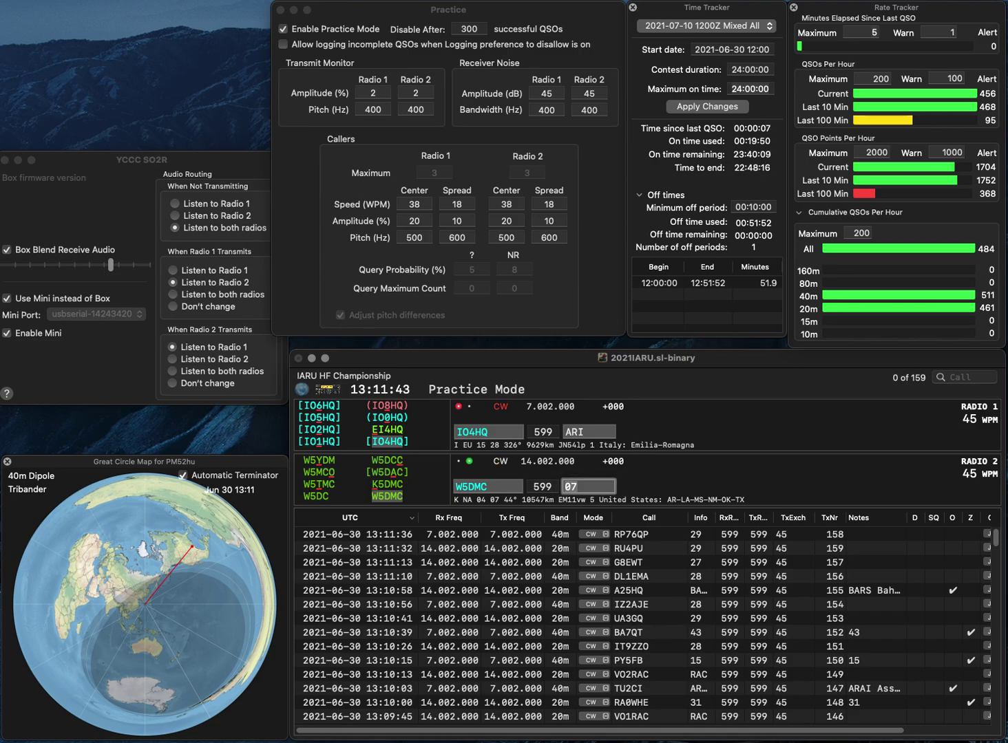
pyautogui.press('Return')
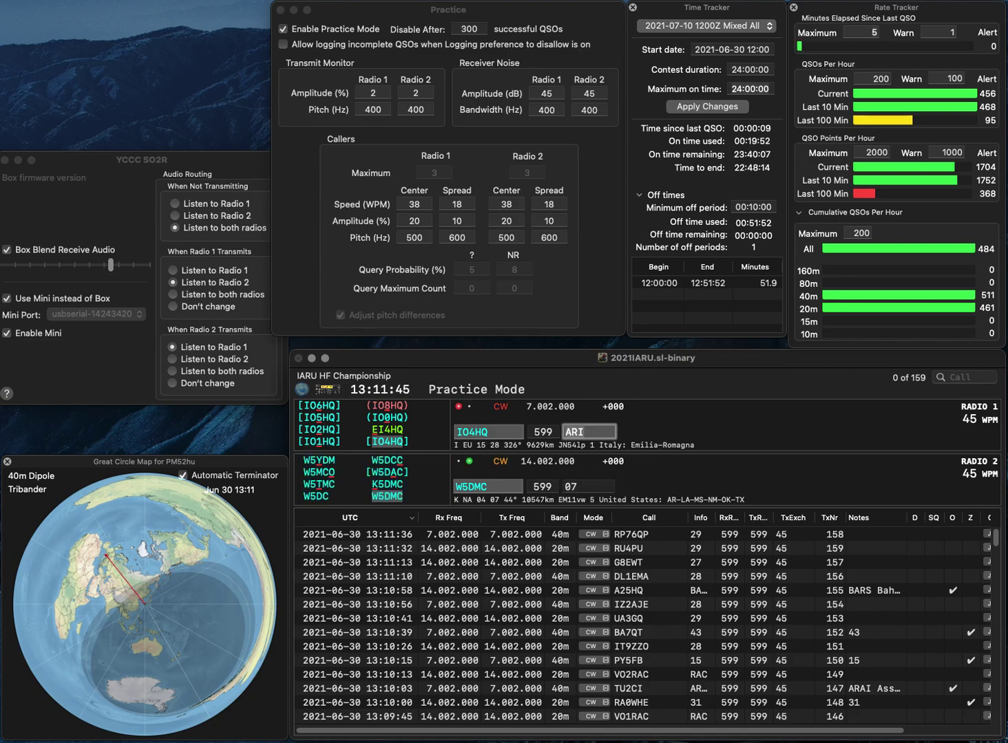
pyautogui.press('Return')
pyautogui.write('W7PXD')
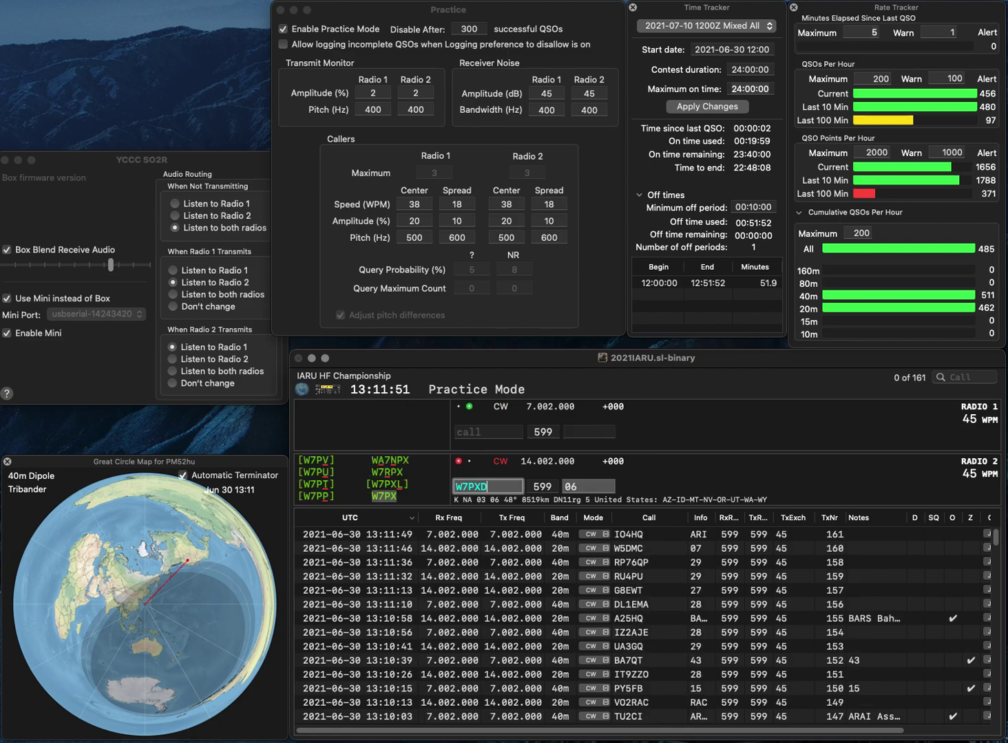
pyautogui.press('BackSpace')
pyautogui.press('Return')
# Step: Answer the partial call DEQ on Radio 1 and log W7PX with exchange 06 on Radio 2
pyautogui.write('D')
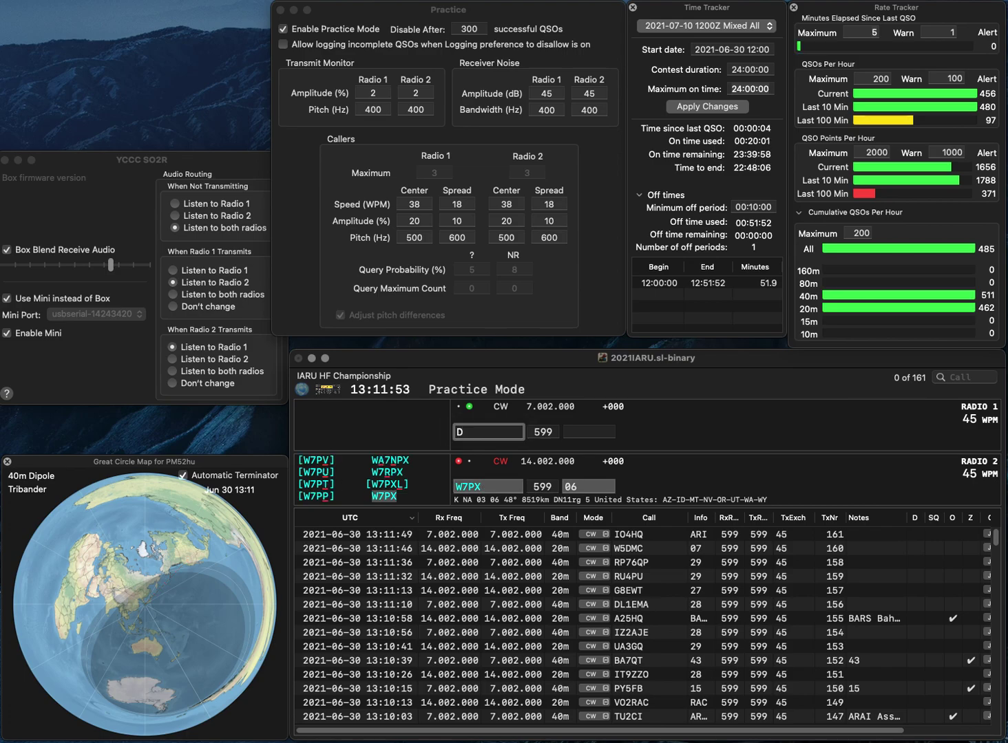
pyautogui.write('EQ')
pyautogui.press('Return')
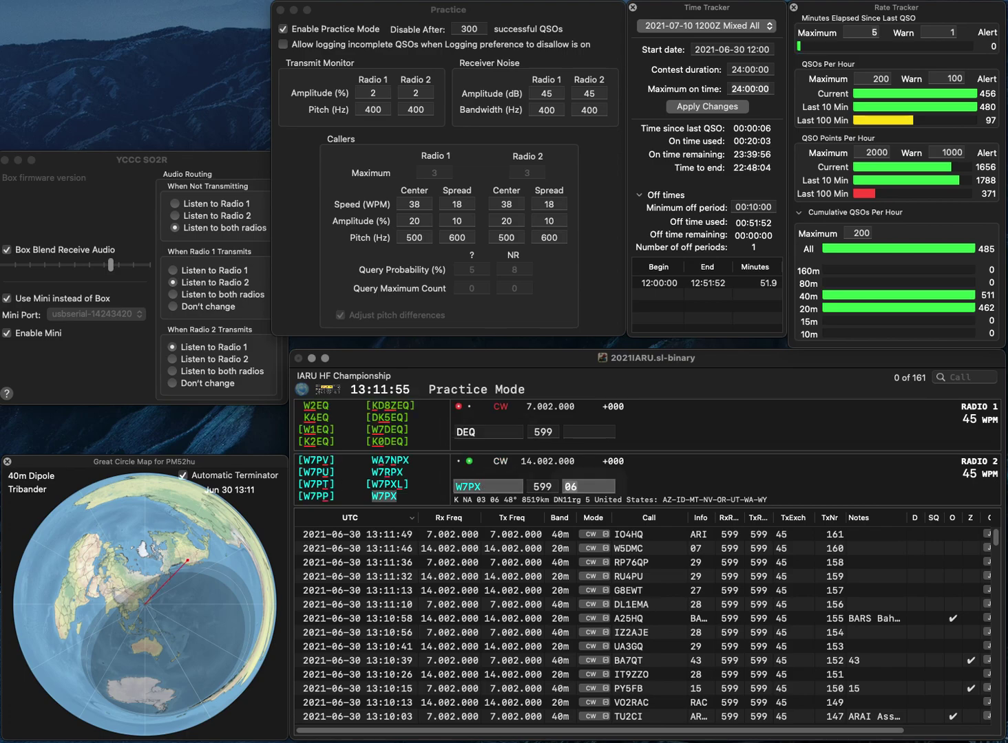
pyautogui.press('Return')
pyautogui.press('BackSpace')
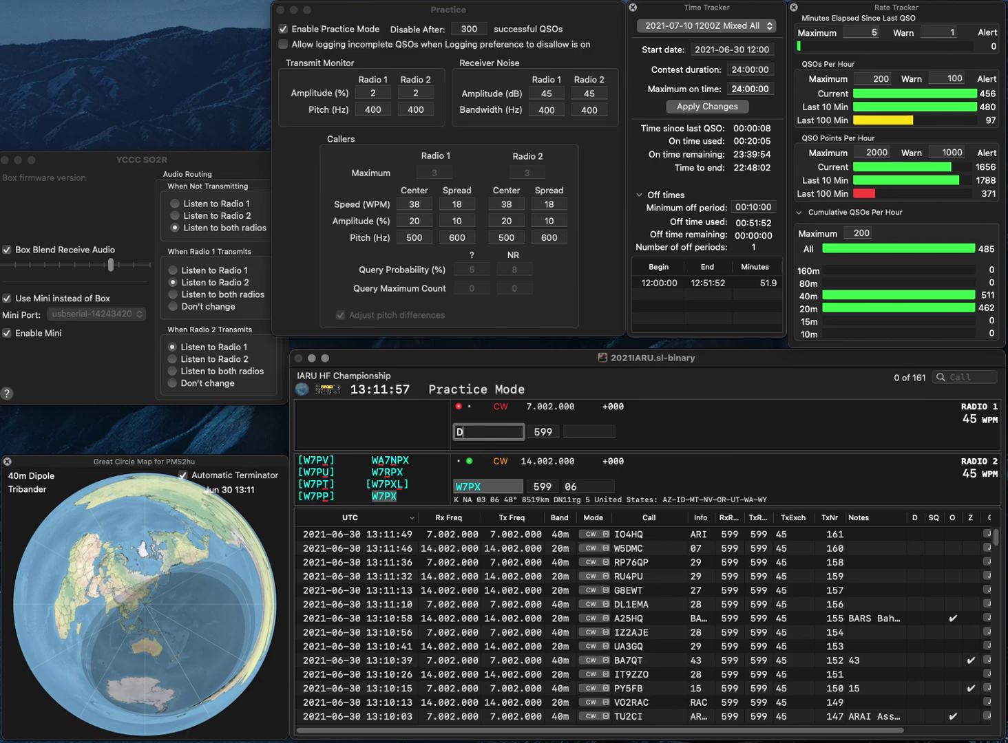
pyautogui.write('DJ')
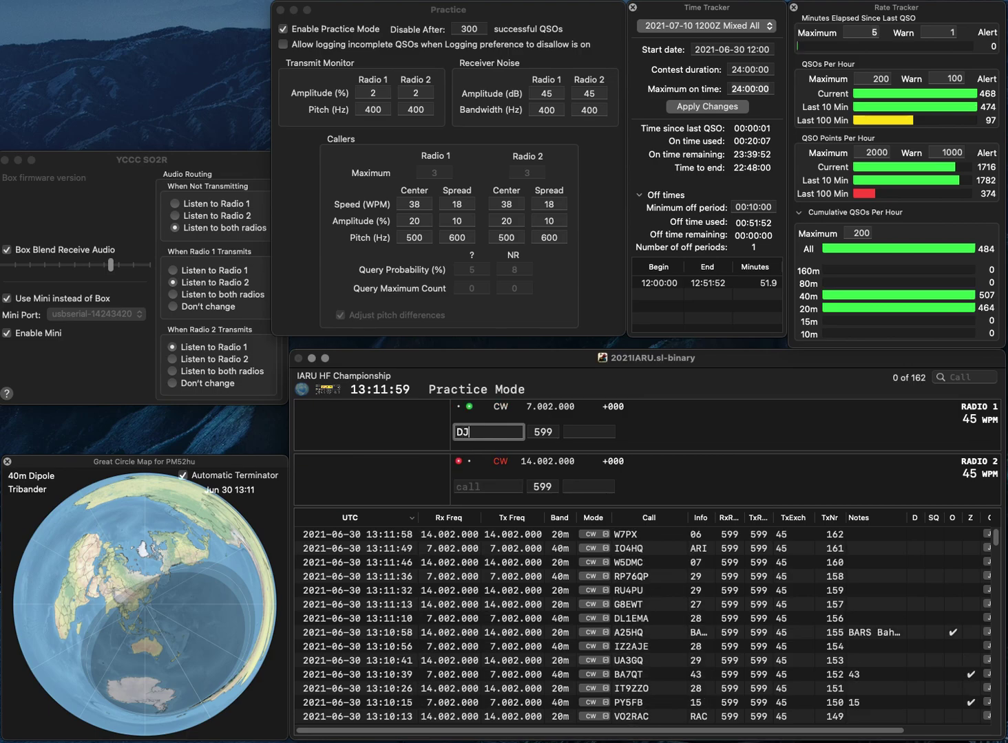
pyautogui.write('5QE')
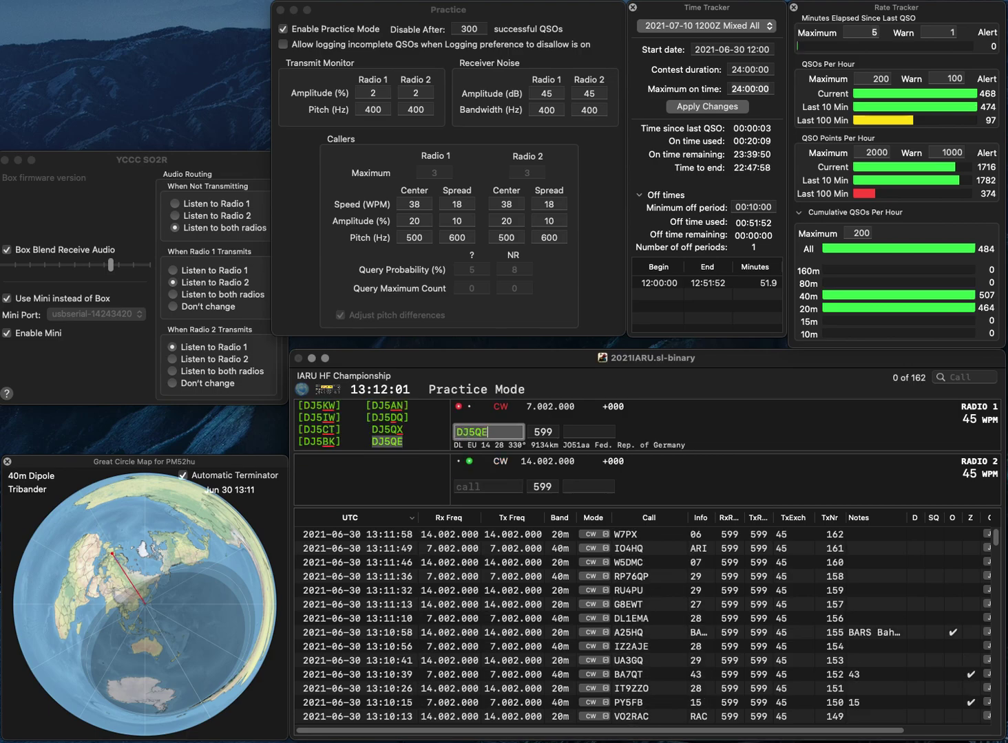
pyautogui.press('Return')
pyautogui.write('MWA')
pyautogui.press('Home')
pyautogui.write('F5')
pyautogui.press('Return')
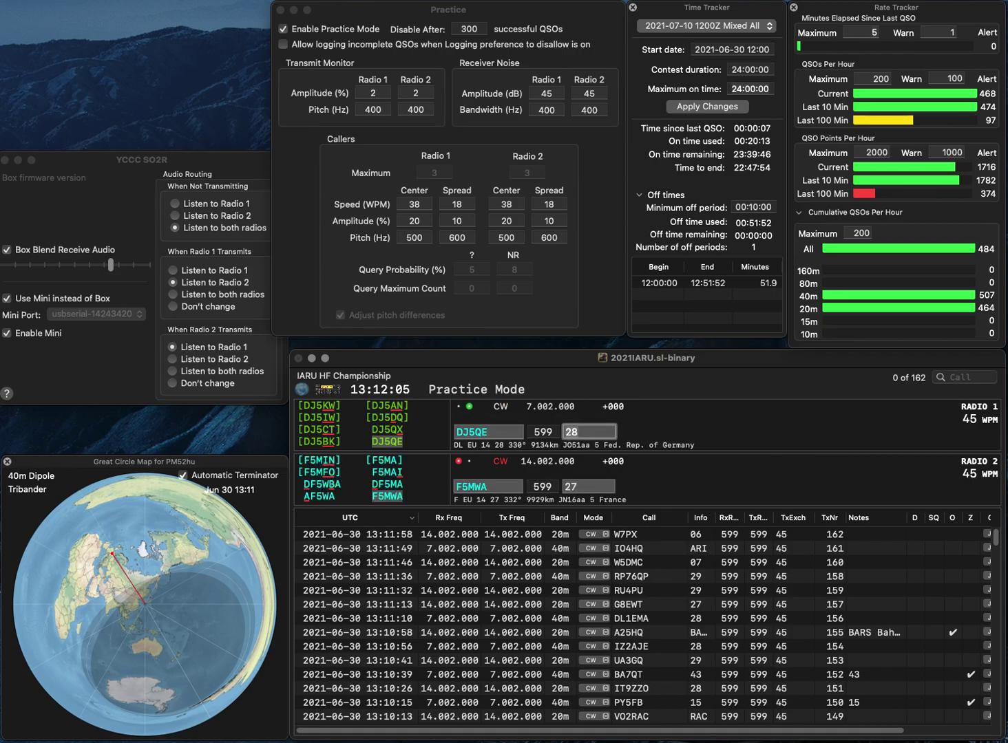
pyautogui.press('Return')
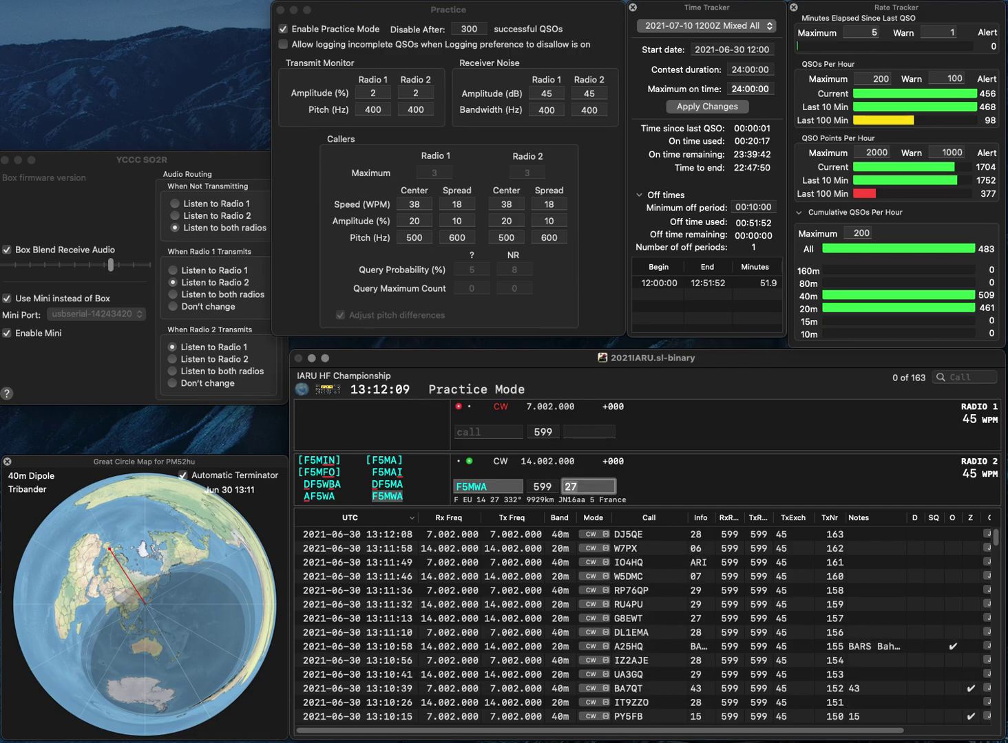
pyautogui.press('Return')
# Step: Enter the callers K2WT on Radio 1 and EA5OW on Radio 2, sending the exchange to each
pyautogui.write('K2WT')
pyautogui.press('Return')
pyautogui.write('EA5OW')
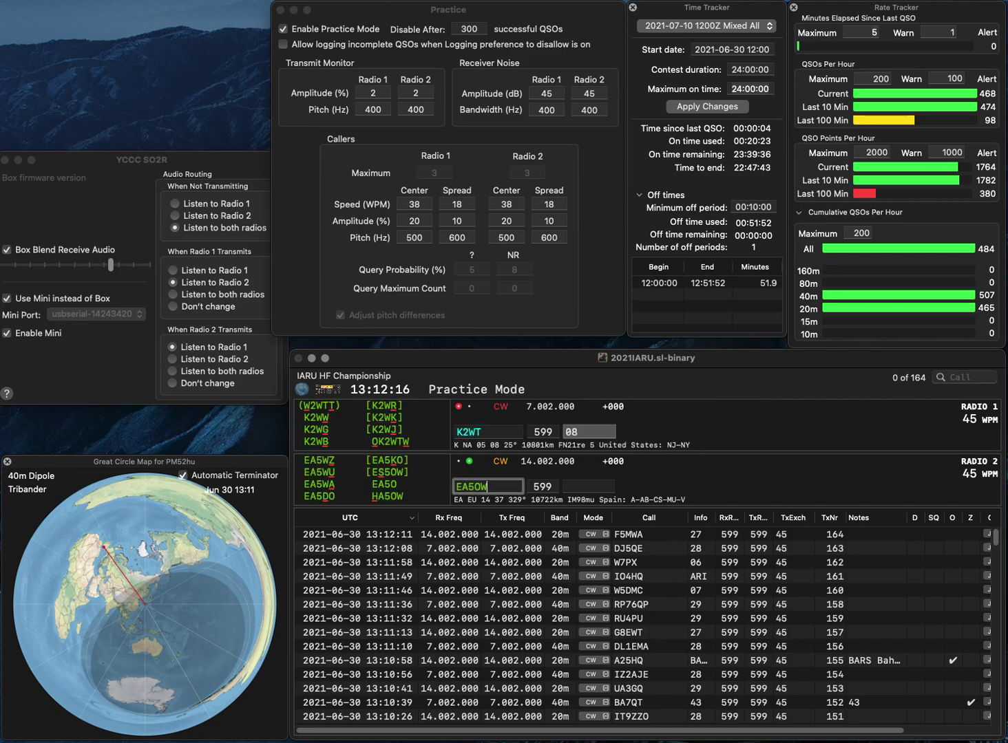
pyautogui.press('Return')
# Step: Correct the calls to K3WT on Radio 1 and EA3OW on Radio 2, and log them with exchanges 07 and 37
pyautogui.press('BackSpace')
pyautogui.write('3')
pyautogui.press('Return')
pyautogui.press('BackSpace')
pyautogui.write('3')
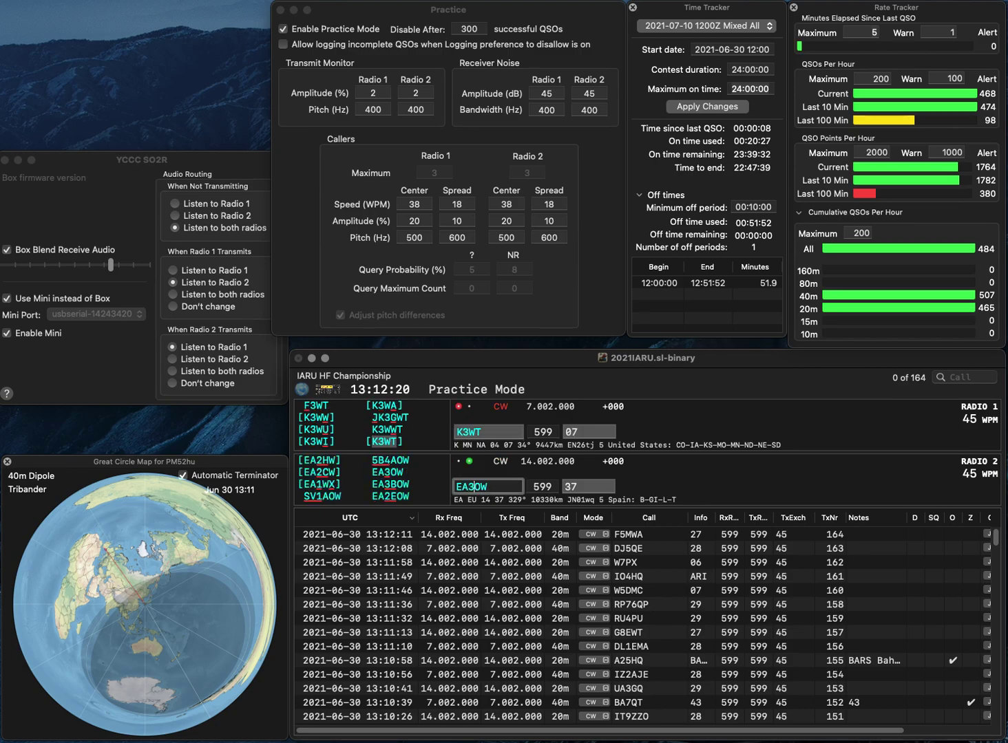
pyautogui.press('Return')
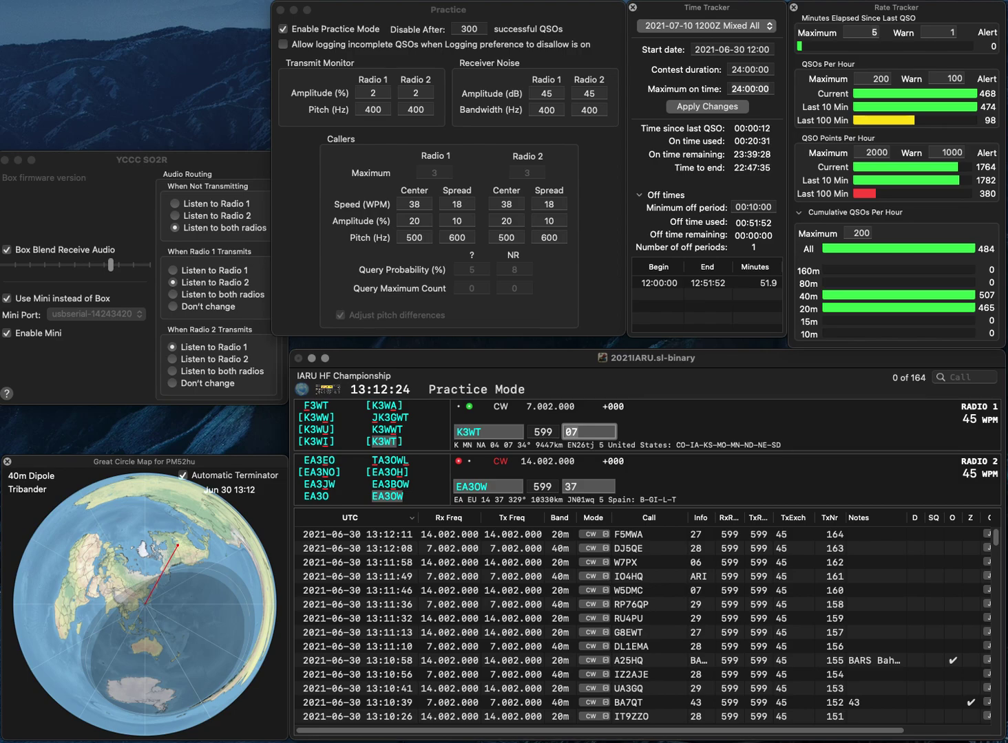
pyautogui.press('Return')
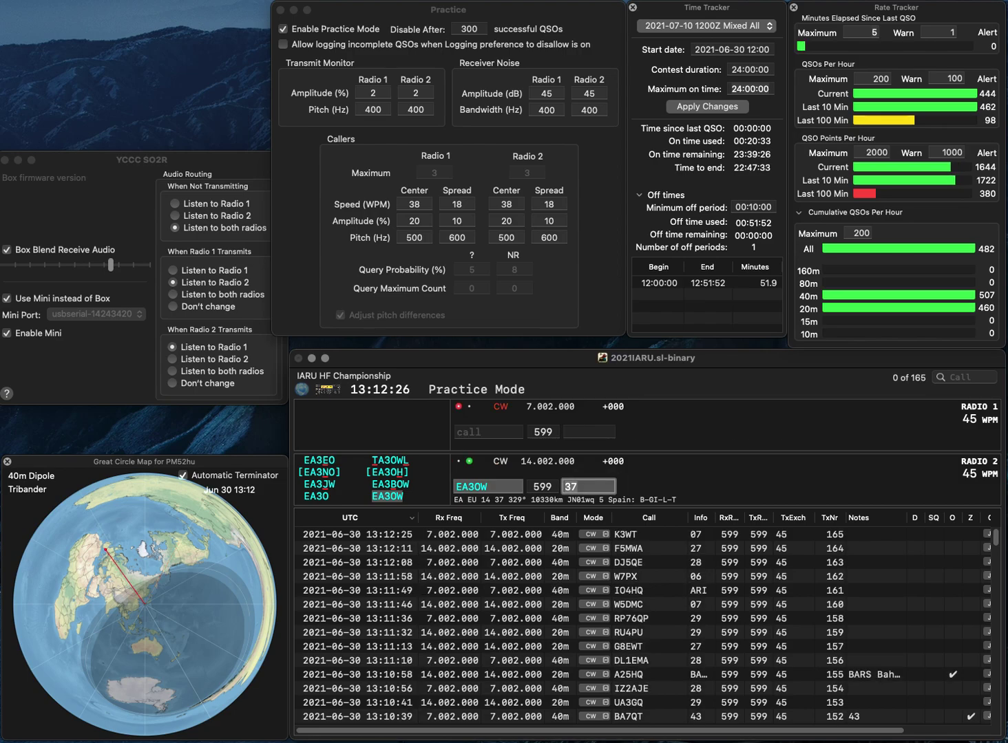
pyautogui.press('Return')
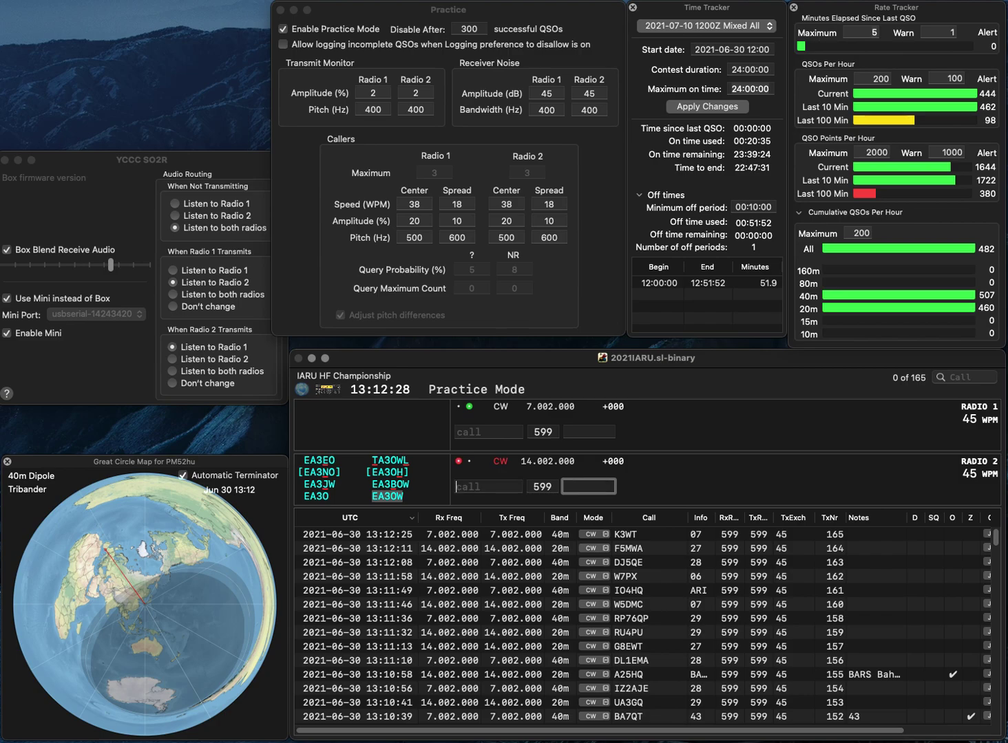
# Step: Work K6III on Radio 1 and JA1VVO on Radio 2, logging them with exchanges 06 and 45
pyautogui.write('K6III')
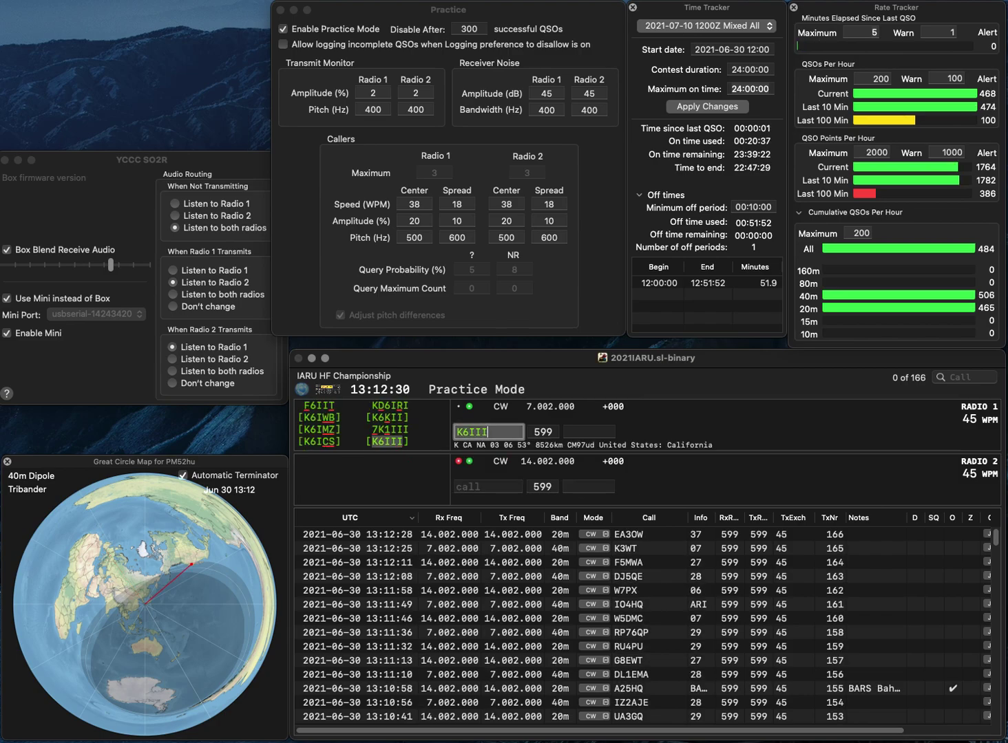
pyautogui.press('Return')
pyautogui.write('JA')
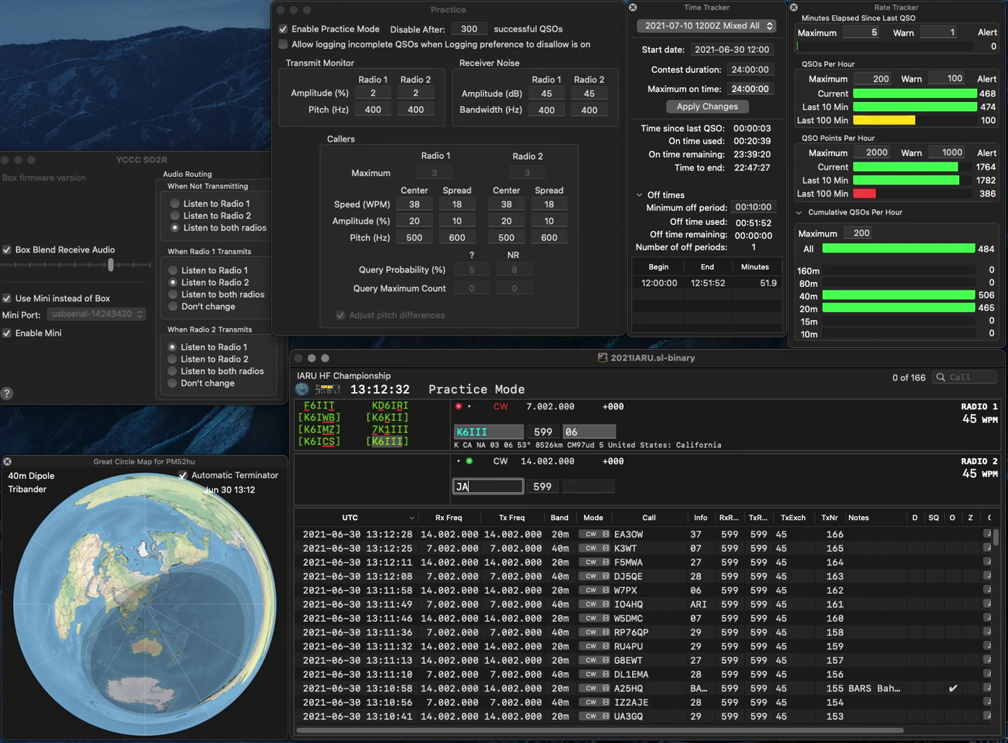
pyautogui.write('1VVO')
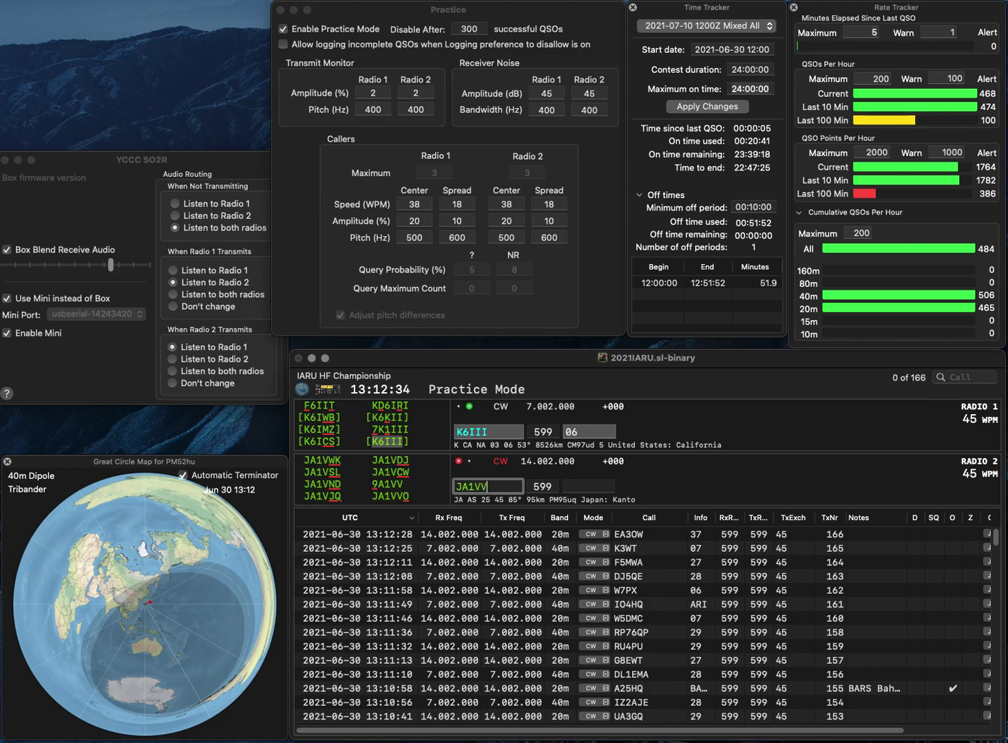
pyautogui.press('Return')
pyautogui.press('Return')
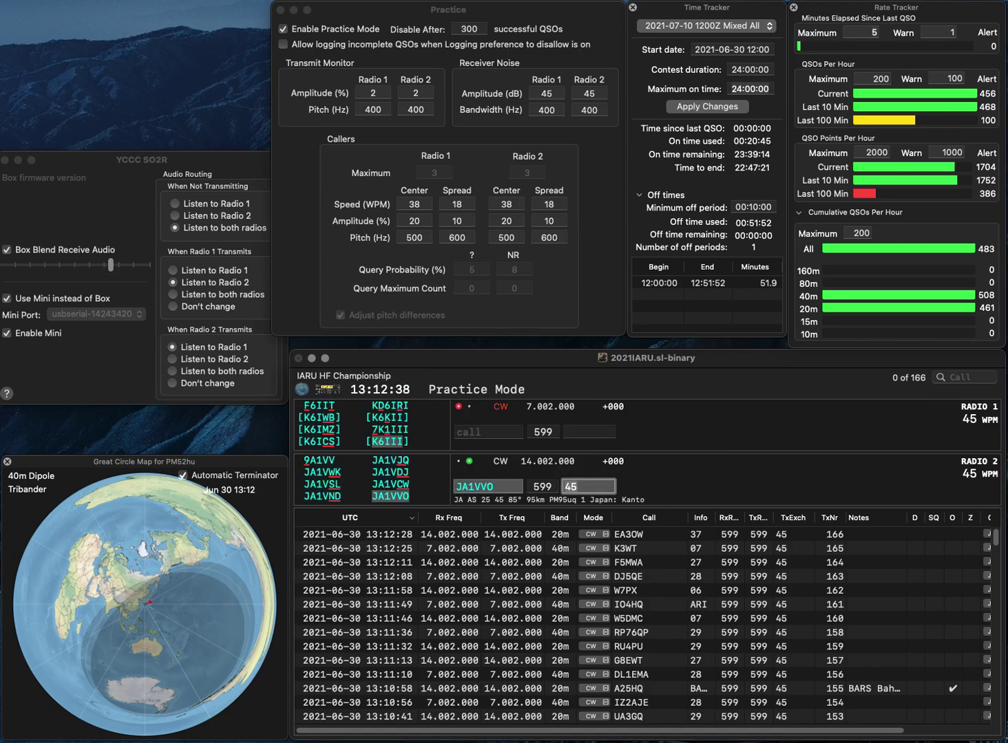
pyautogui.press('Return')
pyautogui.write('K9QQ')
pyautogui.press('Return')
pyautogui.write('K4MV')
pyautogui.press('super+Left')
pyautogui.write('V')
pyautogui.press('Return')
# Step: Correct the Radio 2 call to VK3MV, and log K9QQ with exchange 08 and VK3MV with exchange R3
pyautogui.press('space')
pyautogui.press('Left')
pyautogui.press('Left')
pyautogui.press('BackSpace')
pyautogui.write('3')
pyautogui.press('Return')
pyautogui.press('Return')
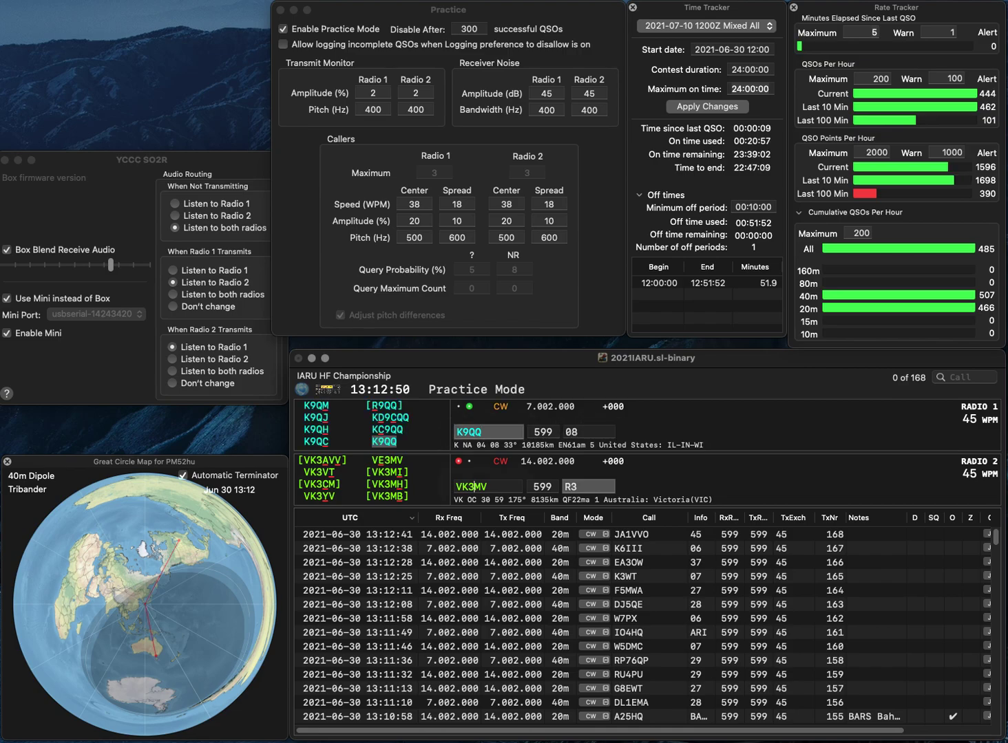
pyautogui.press('space')
pyautogui.press('Return')
pyautogui.write('K3IBH')
pyautogui.press('Return')
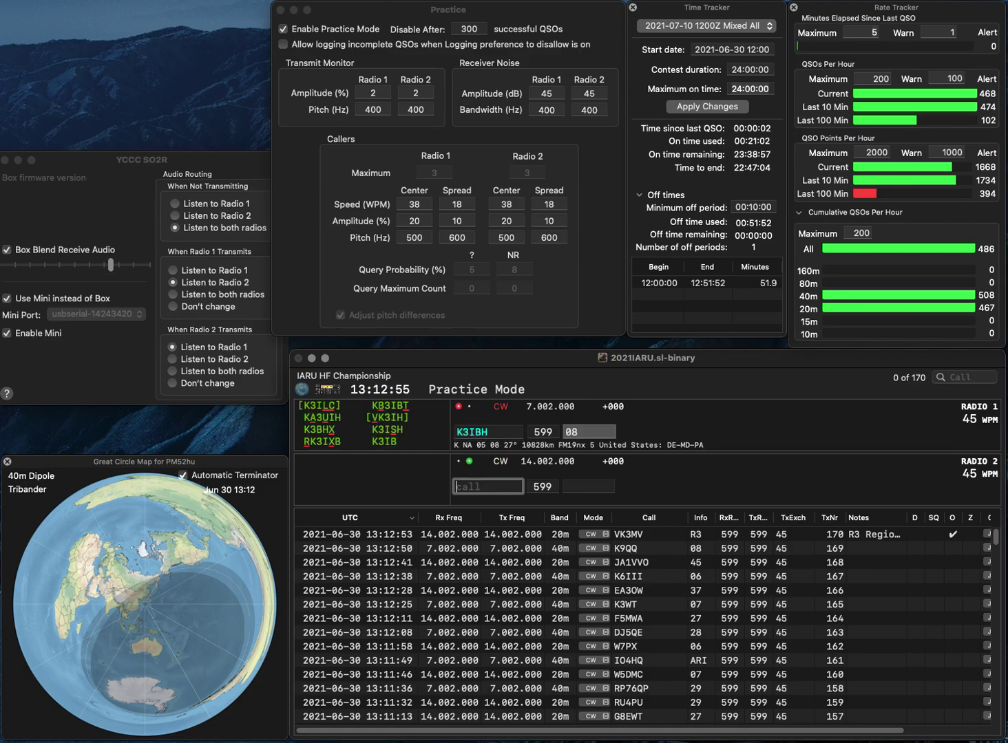
pyautogui.write('K4PL')
pyautogui.press('Return')
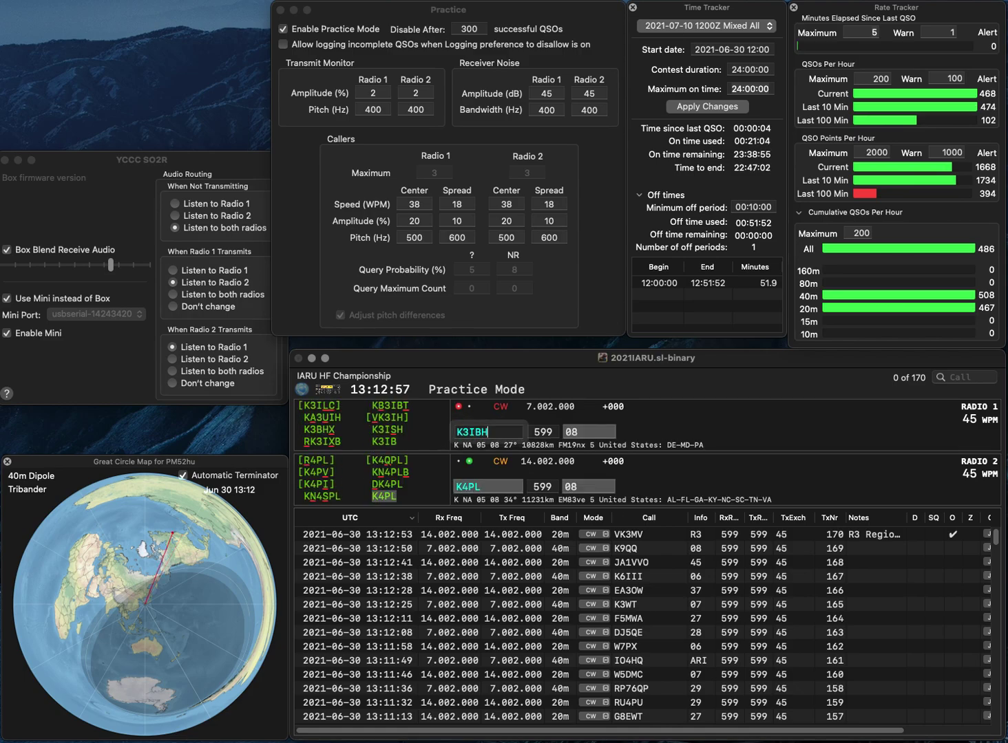
pyautogui.press('BackSpace')
pyautogui.press('BackSpace')
pyautogui.write('SH')
pyautogui.press('Return')
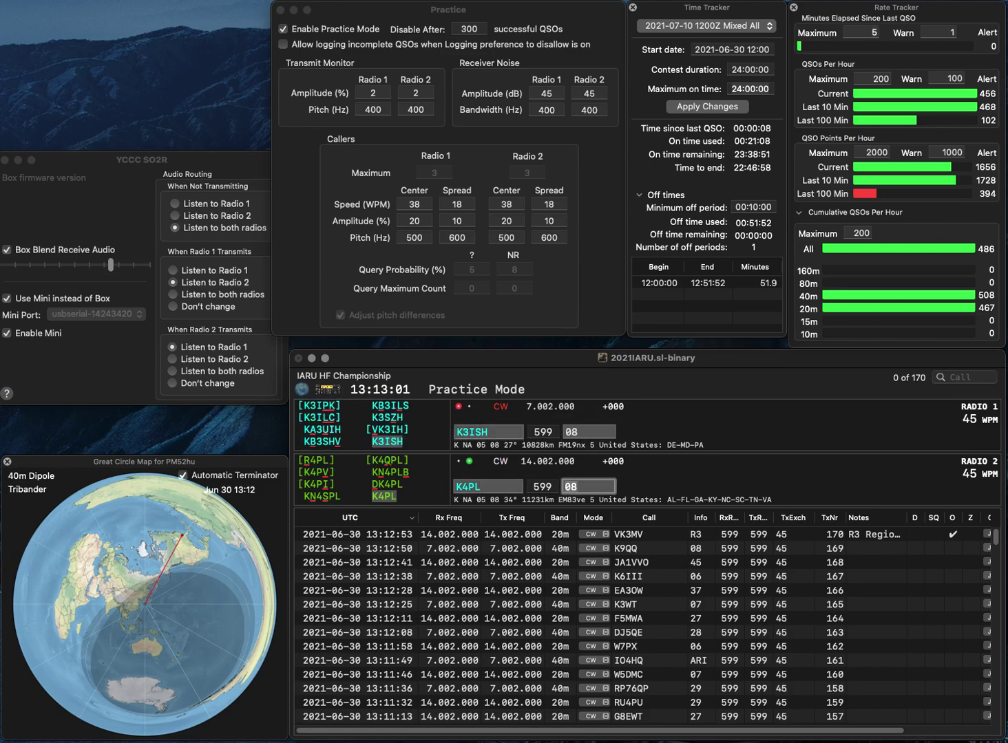
pyautogui.press('Return')
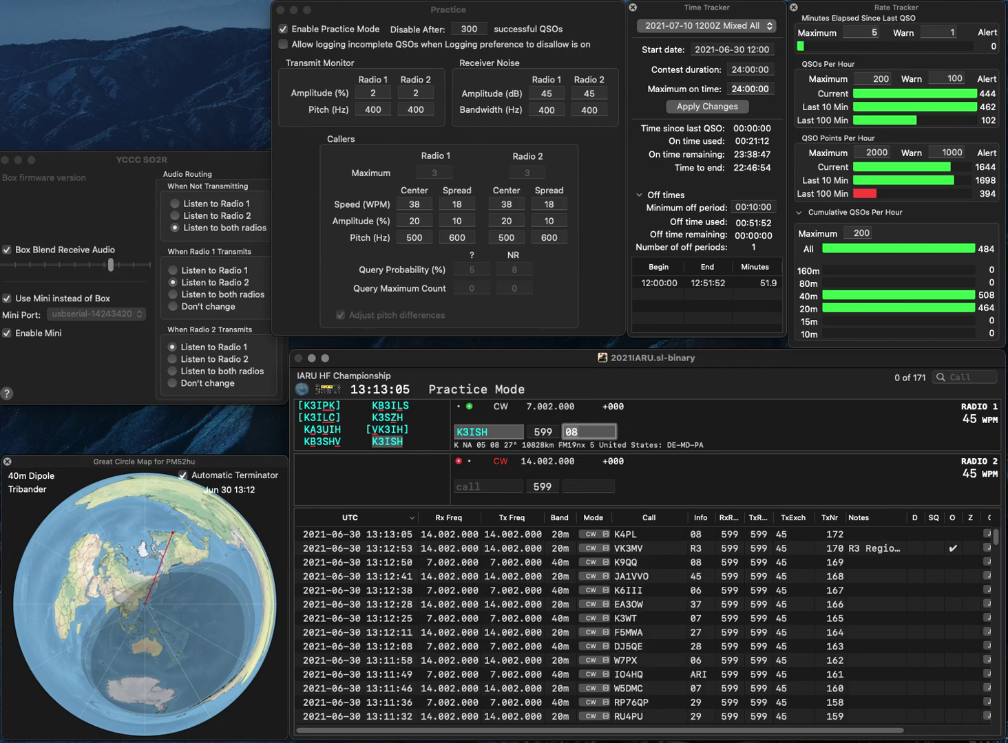
pyautogui.press('Return')
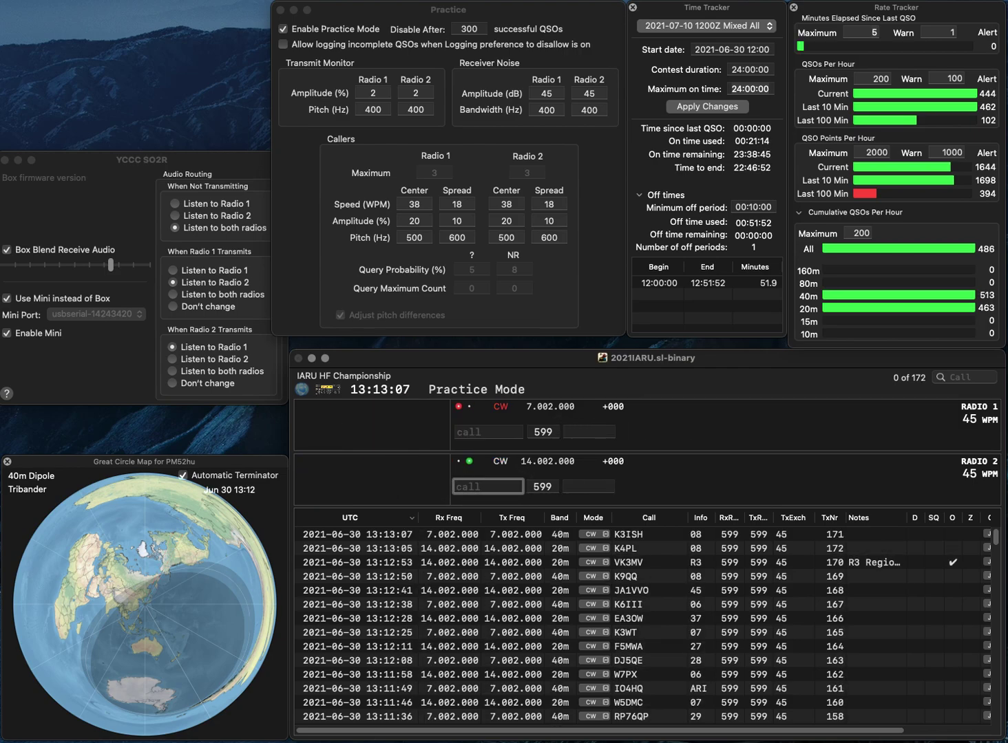
pyautogui.write('K7DR')
pyautogui.press('Return')
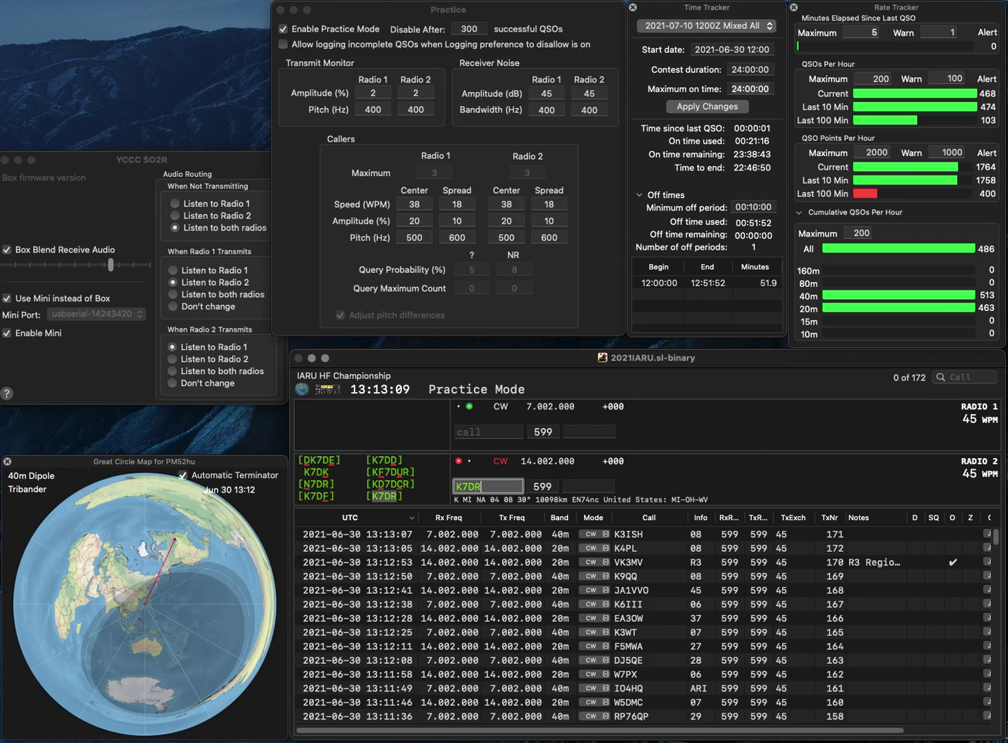
pyautogui.write('K6YT')
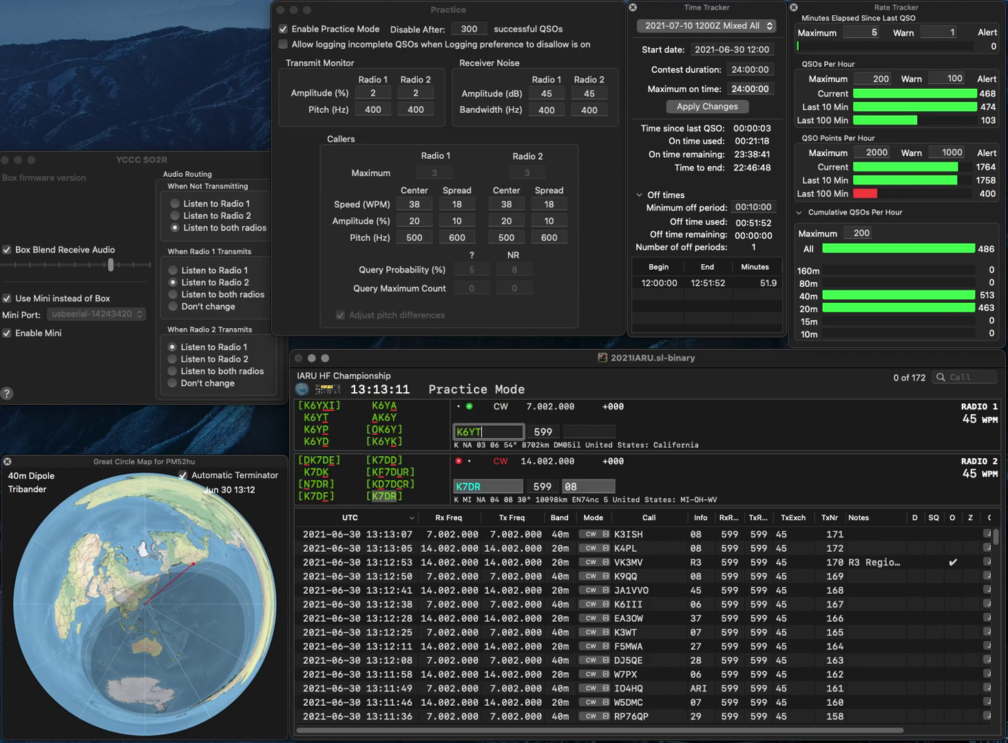
pyautogui.press('Return')
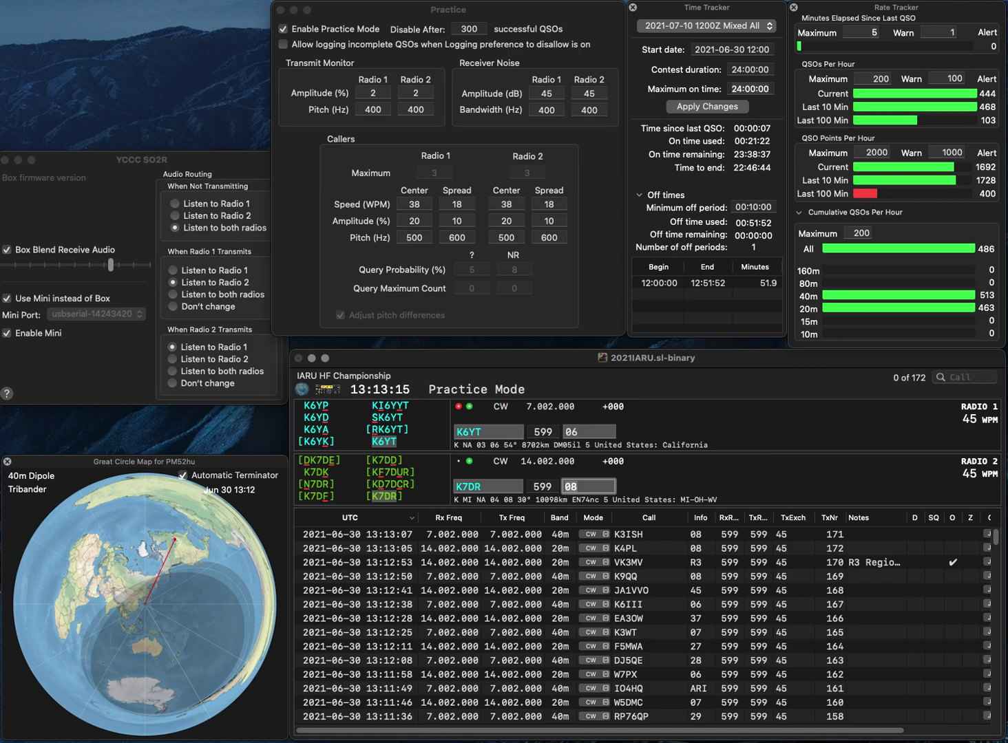
pyautogui.press('Return')
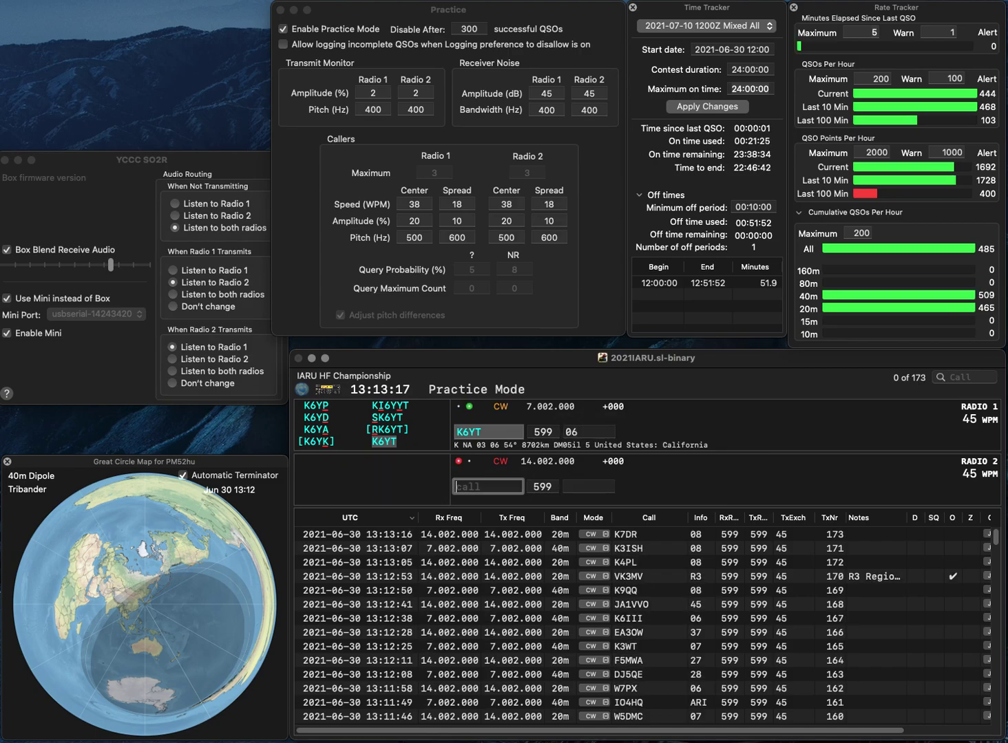
# Step: Work PY1GAM on Radio 2 and SP1GA on Radio 1, logging them with exchanges 15 and 28
pyautogui.write('PY1GA')
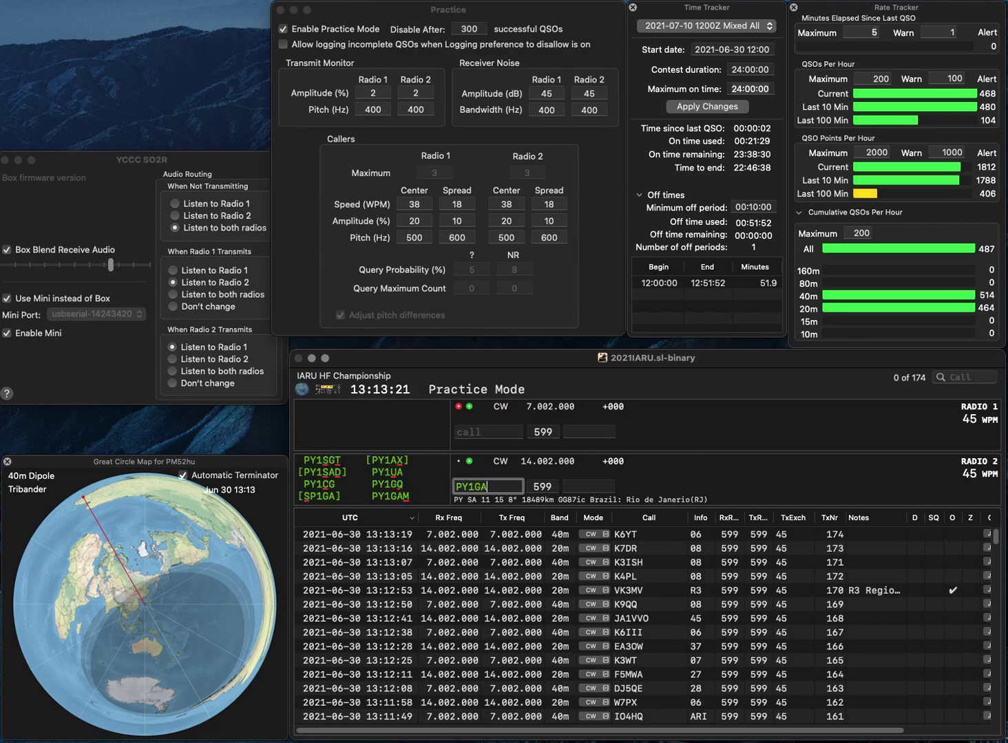
pyautogui.write('M')
pyautogui.press('Return')
pyautogui.write('1')
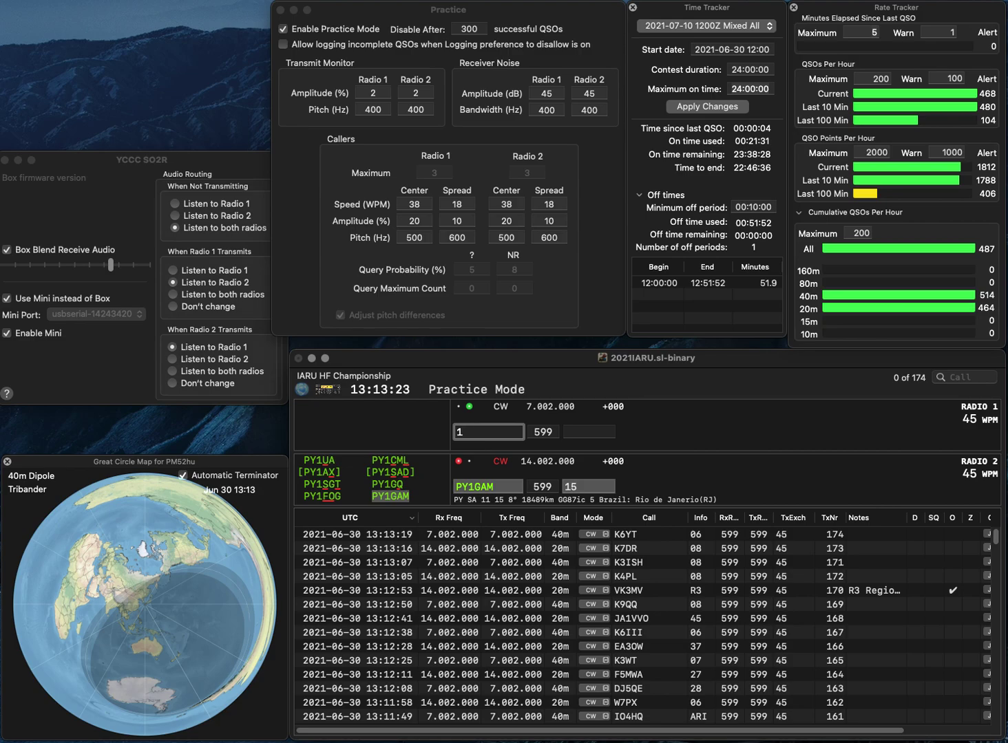
pyautogui.write('GA')
pyautogui.press('super+Left')
pyautogui.write('SP')
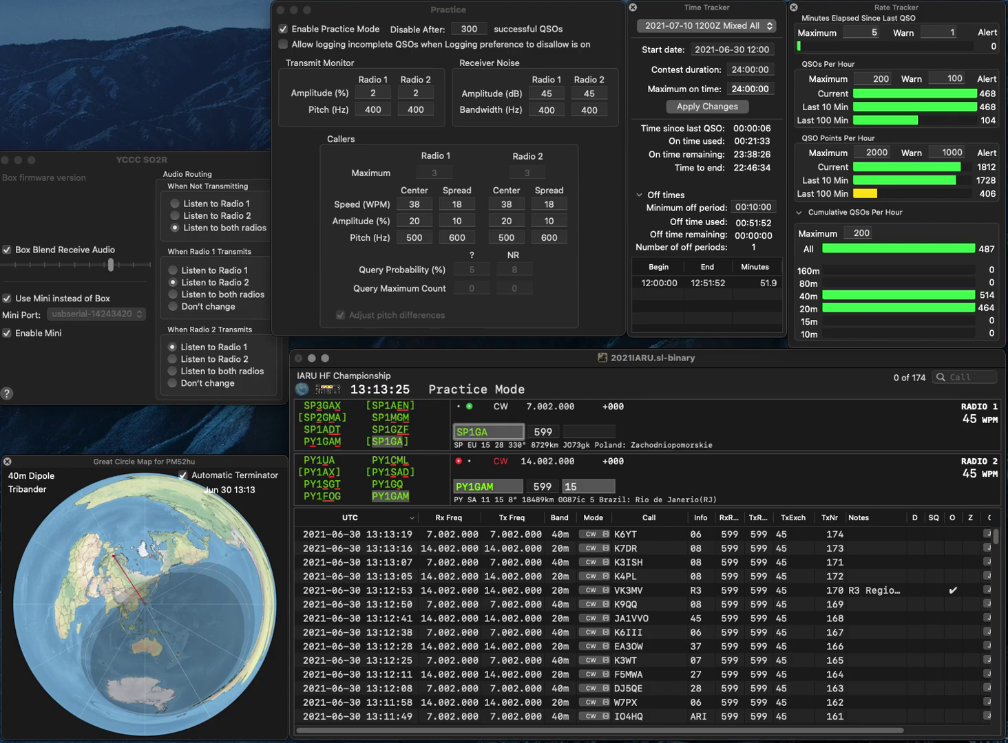
pyautogui.press('Return')
pyautogui.press('Return')
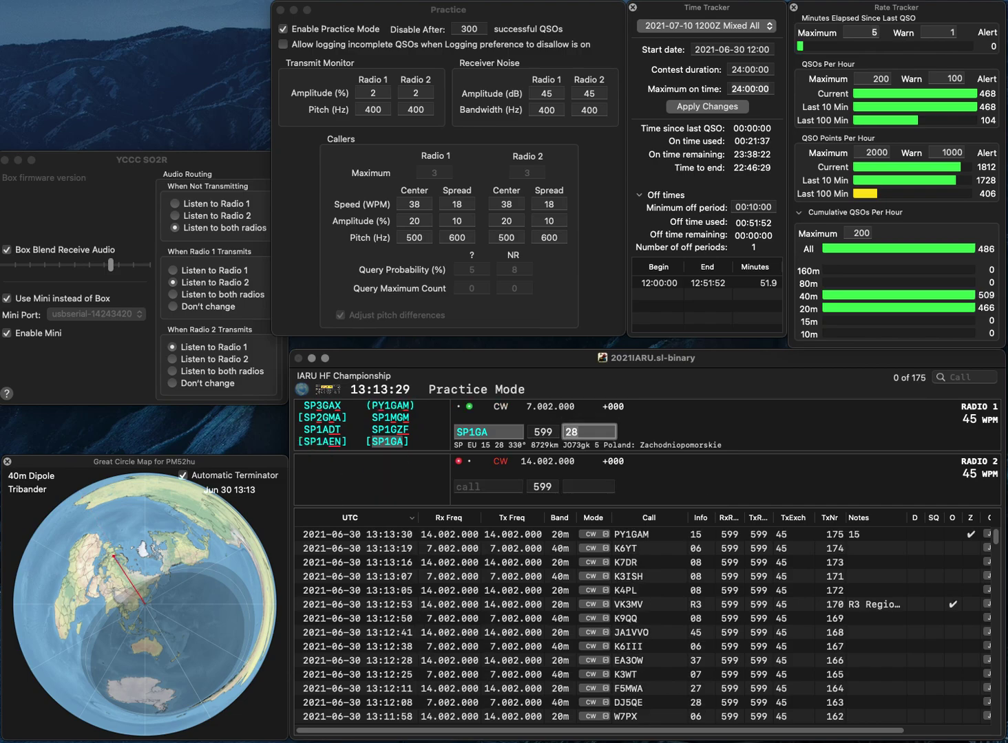
pyautogui.press('Return')
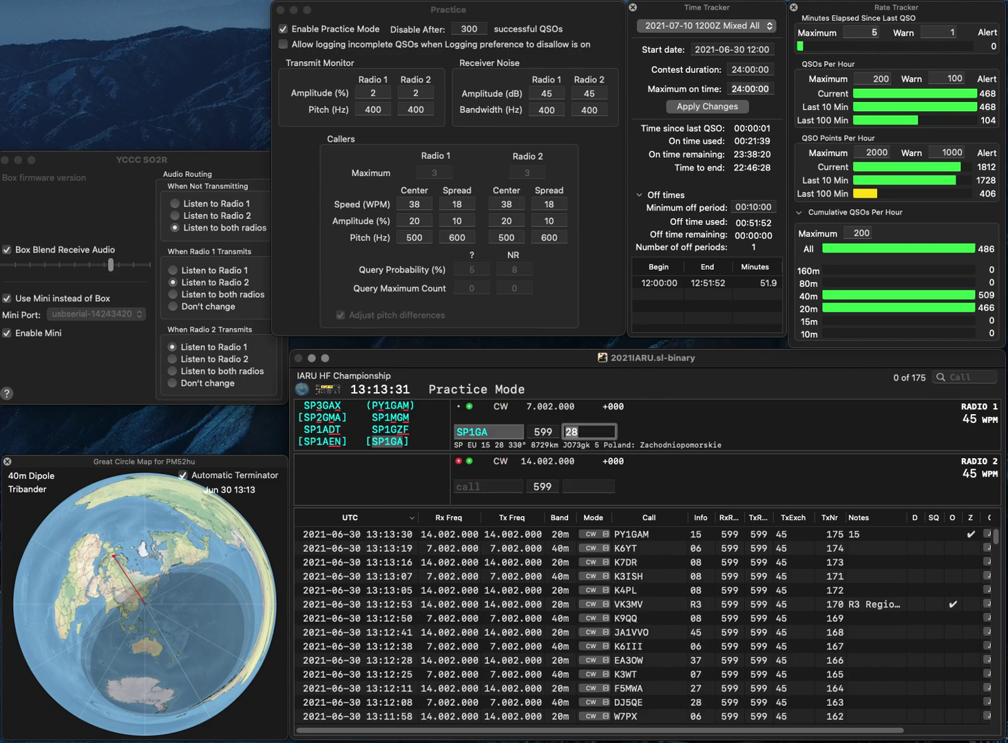
# Step: Work KD5JRY on Radio 2, answer the partial call 9HQ on Radio 1, and log KD5JRY with exchange 07
pyautogui.write('KD5')
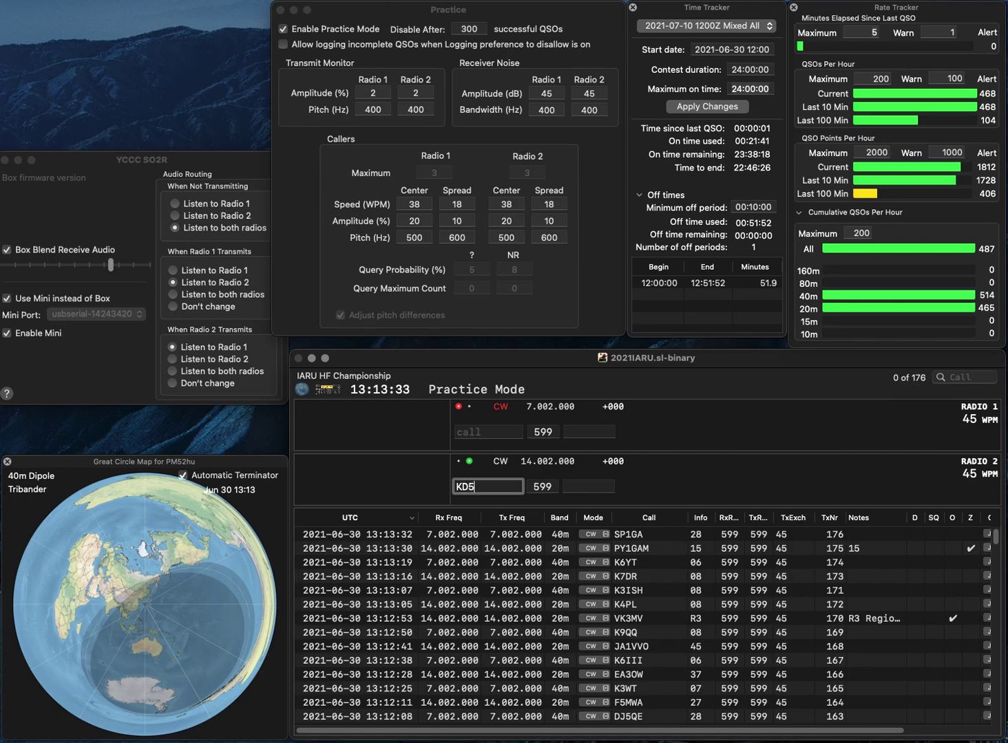
pyautogui.write('JRY')
pyautogui.press('Return')
pyautogui.write('9HQ')
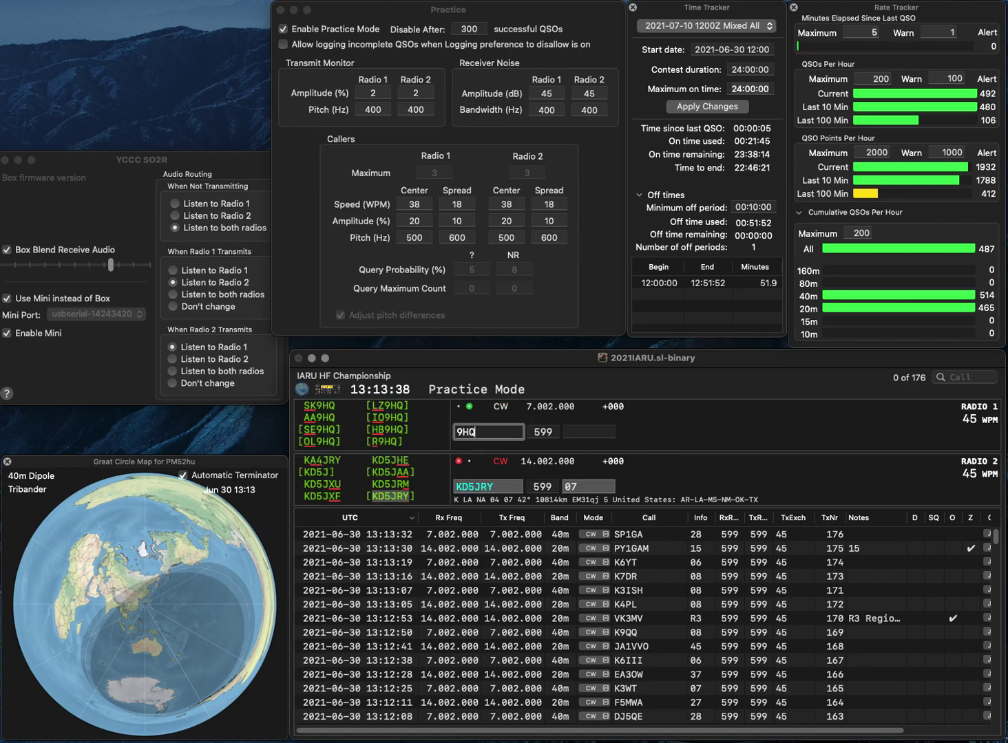
pyautogui.press('Return')
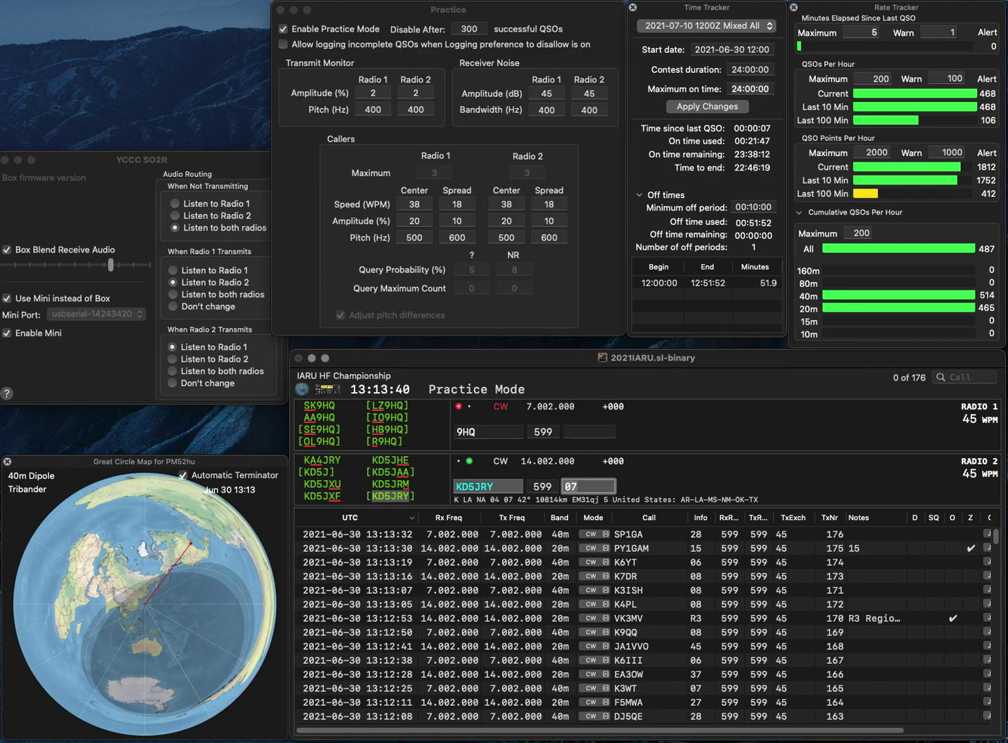
pyautogui.press('Return')
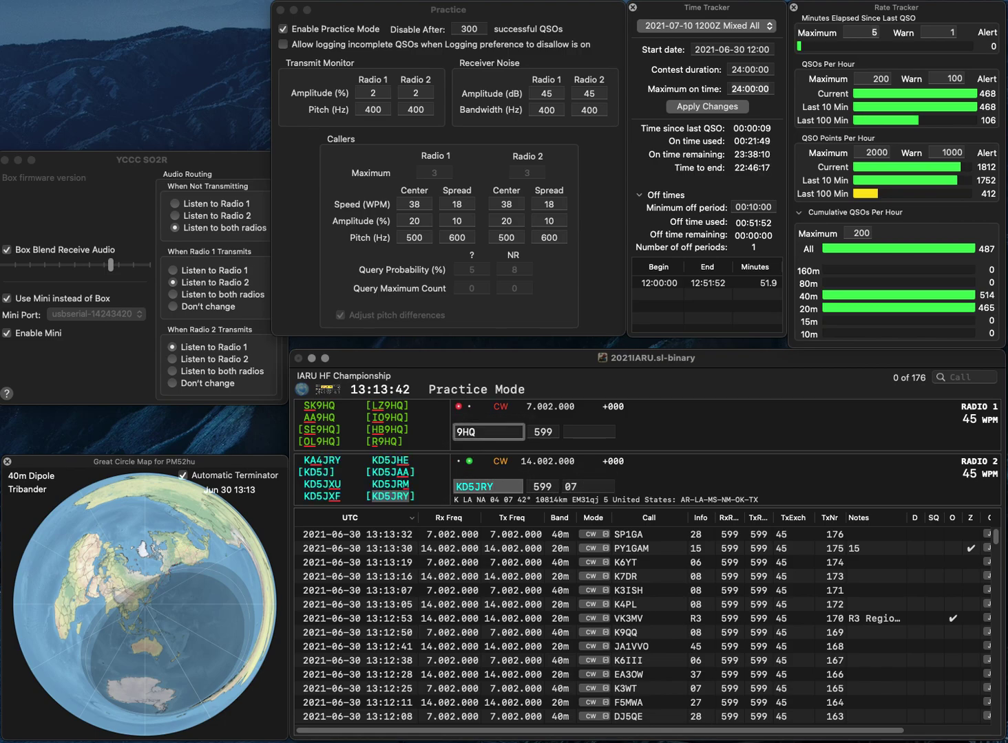
pyautogui.write('IO')
pyautogui.press('Return')
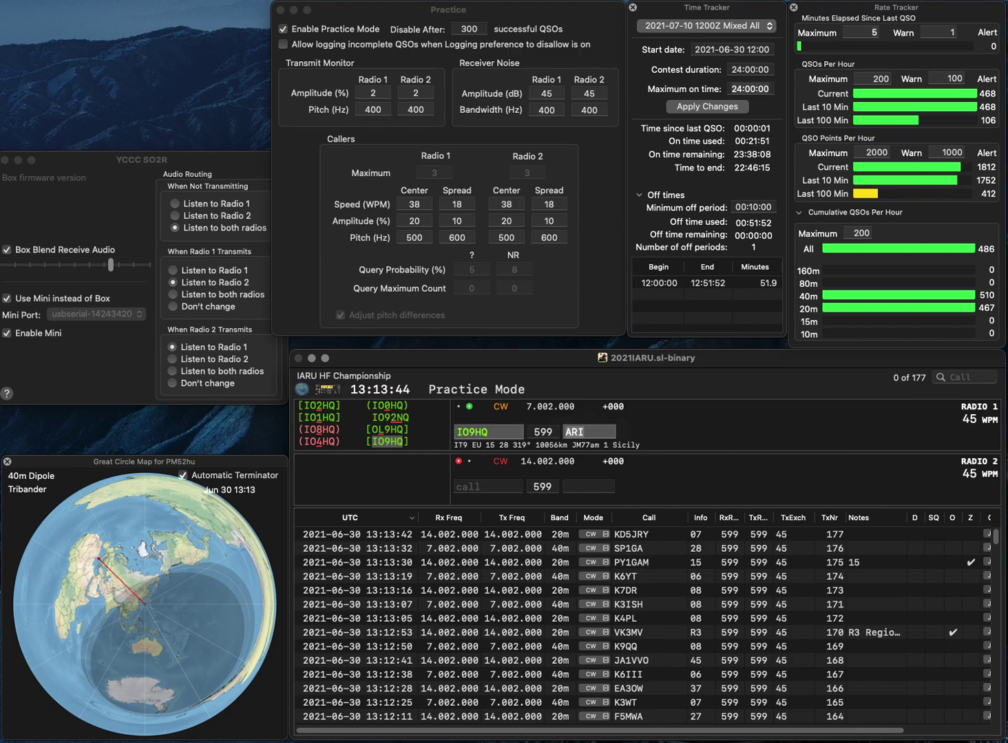
pyautogui.write('K3')
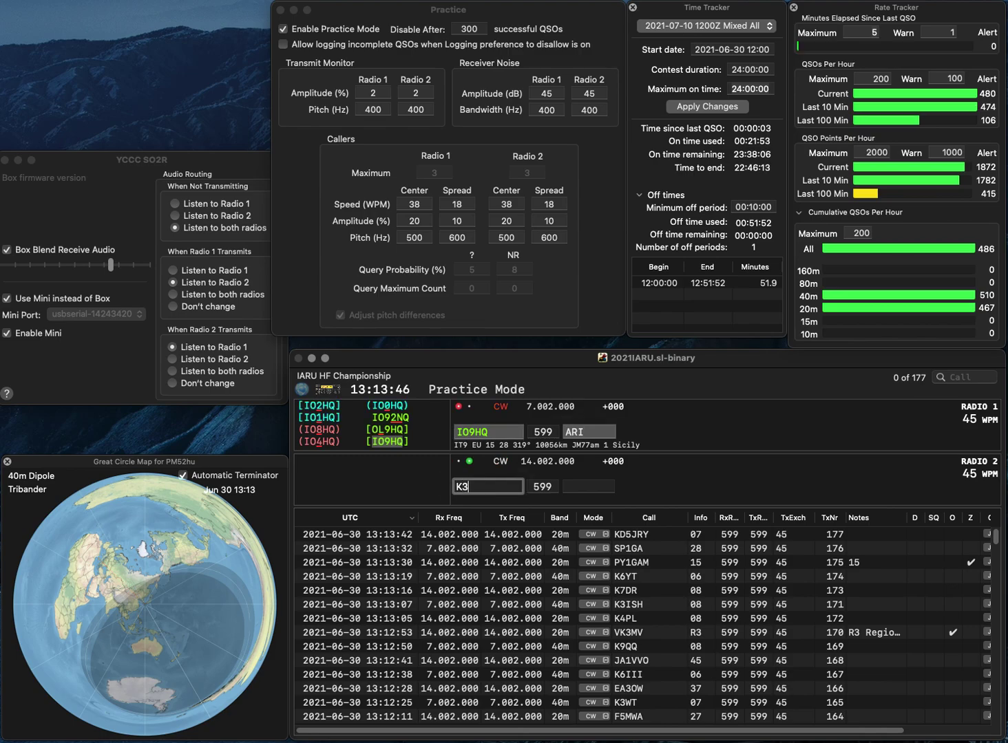
pyautogui.write('TCO')
pyautogui.press('Return')
pyautogui.press('Tab')
pyautogui.press('Return')
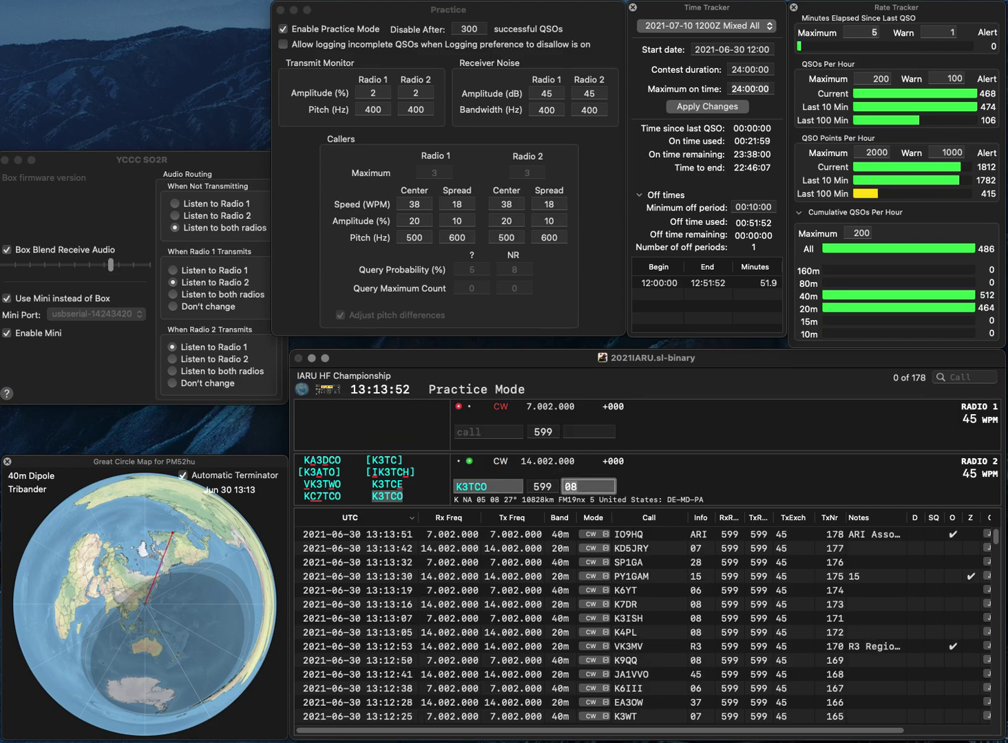
pyautogui.press('Return')
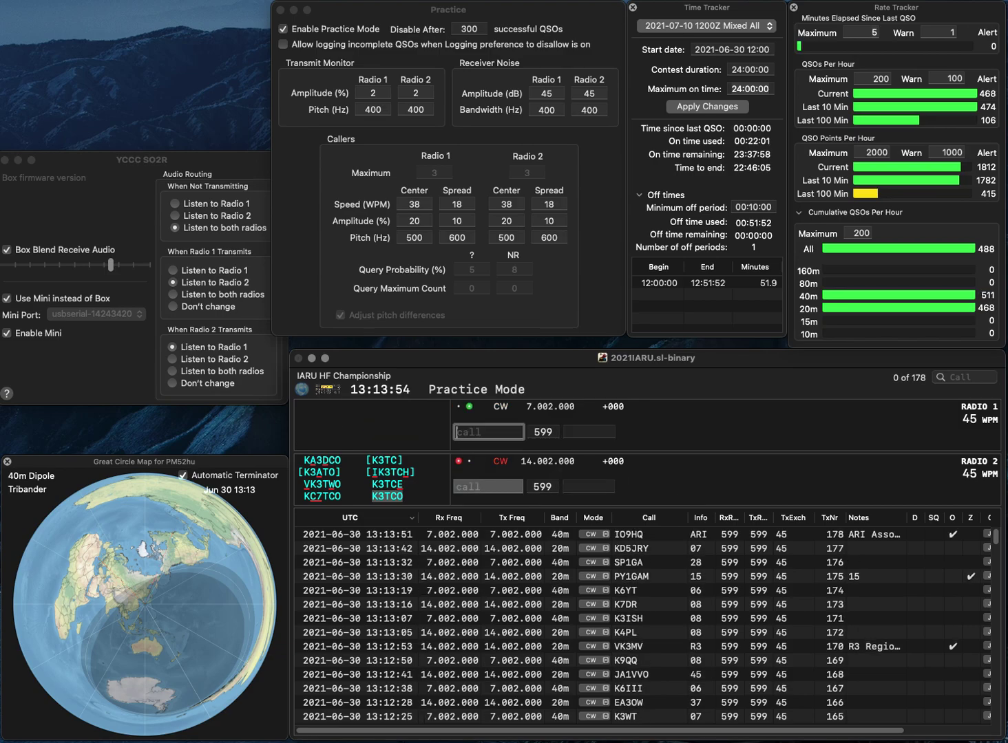
pyautogui.write('VE4RAC')
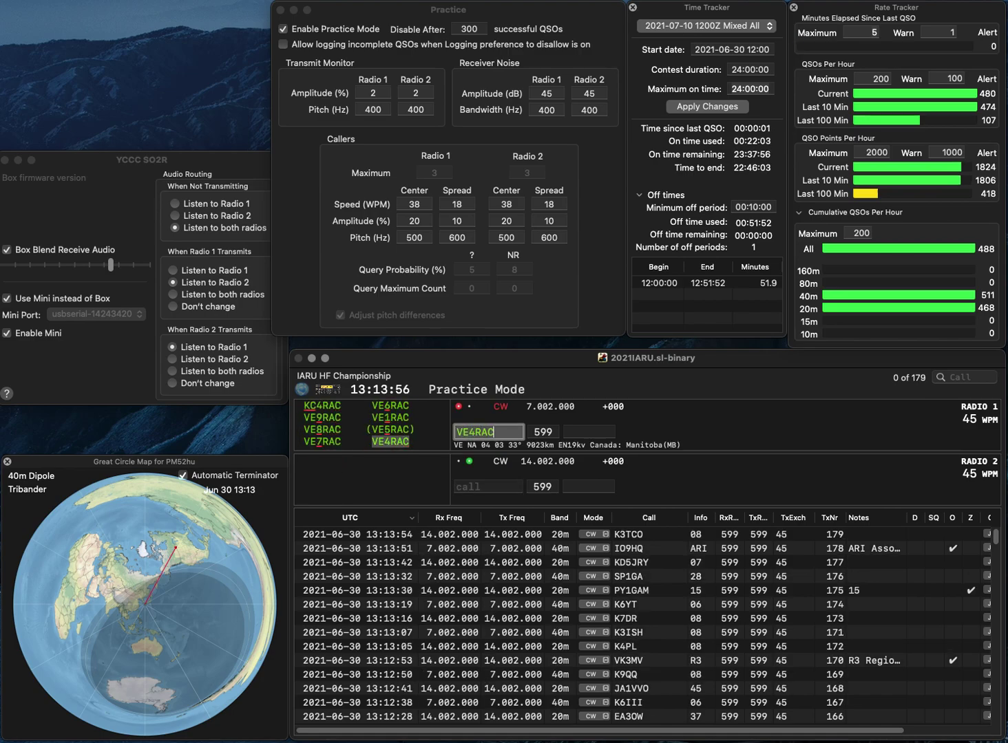
pyautogui.press('Return')
pyautogui.write('N7')
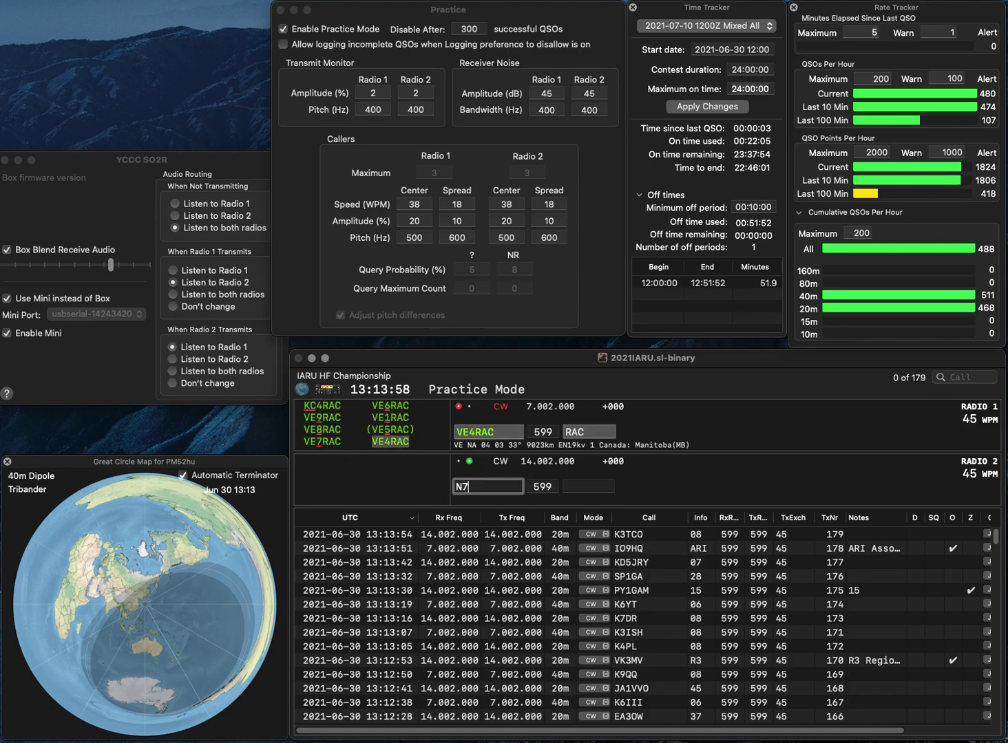
pyautogui.write('GP')
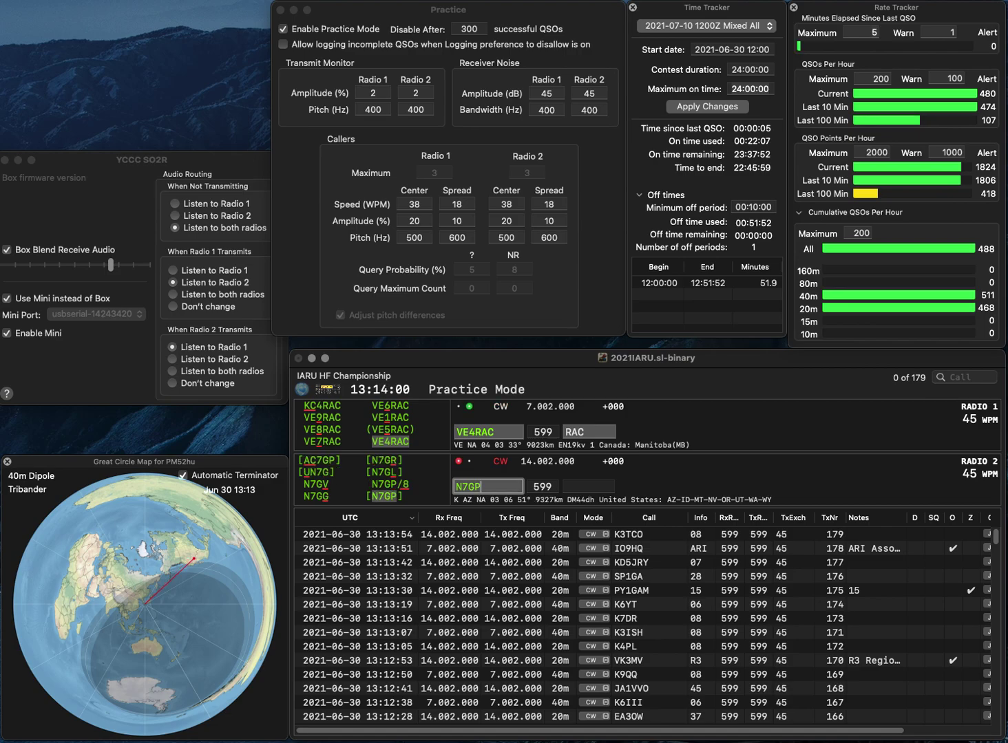
pyautogui.press('Return')
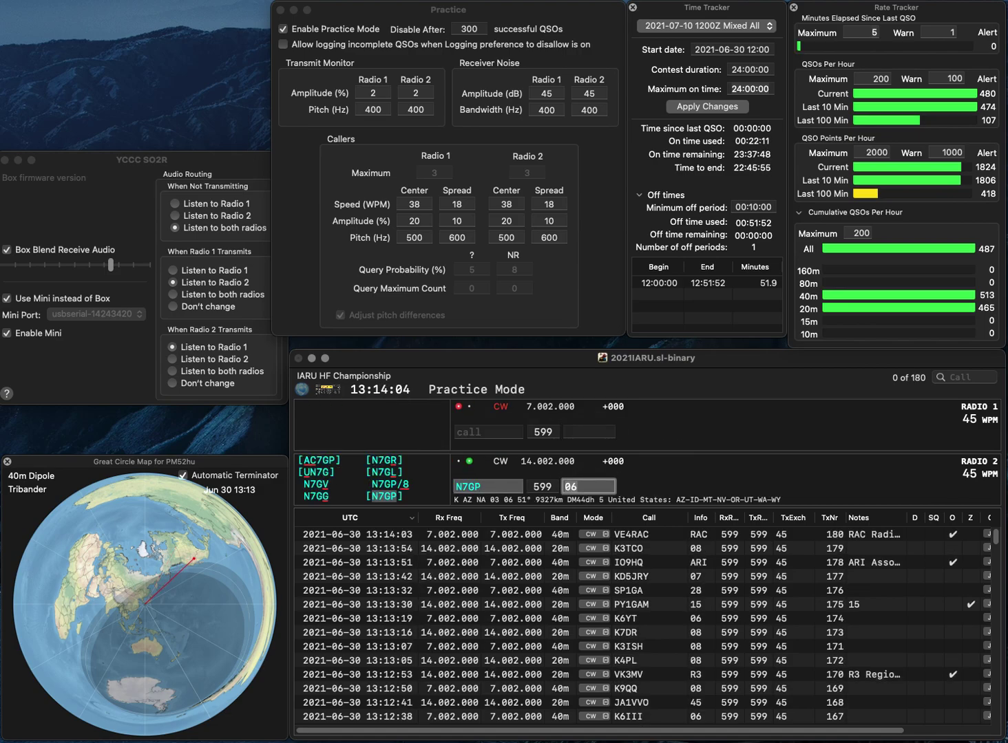
# Step: Correct the Radio 2 call to N7PP, answer the partial call 1TY on Radio 1, and log N7PP with exchange 06
pyautogui.press('space')
pyautogui.press('Left')
pyautogui.press('BackSpace')
pyautogui.write('P')
pyautogui.press('Return')
pyautogui.write('1TY')
pyautogui.press('Return')
pyautogui.press('space')
pyautogui.press('Return')
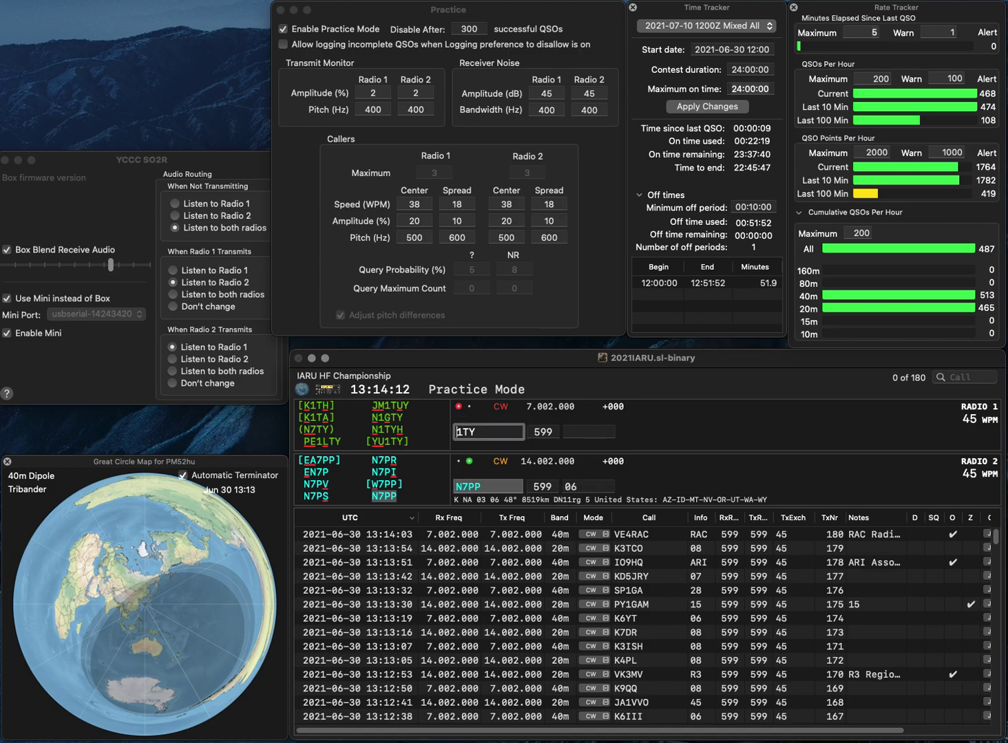
pyautogui.write('IK2TYL')
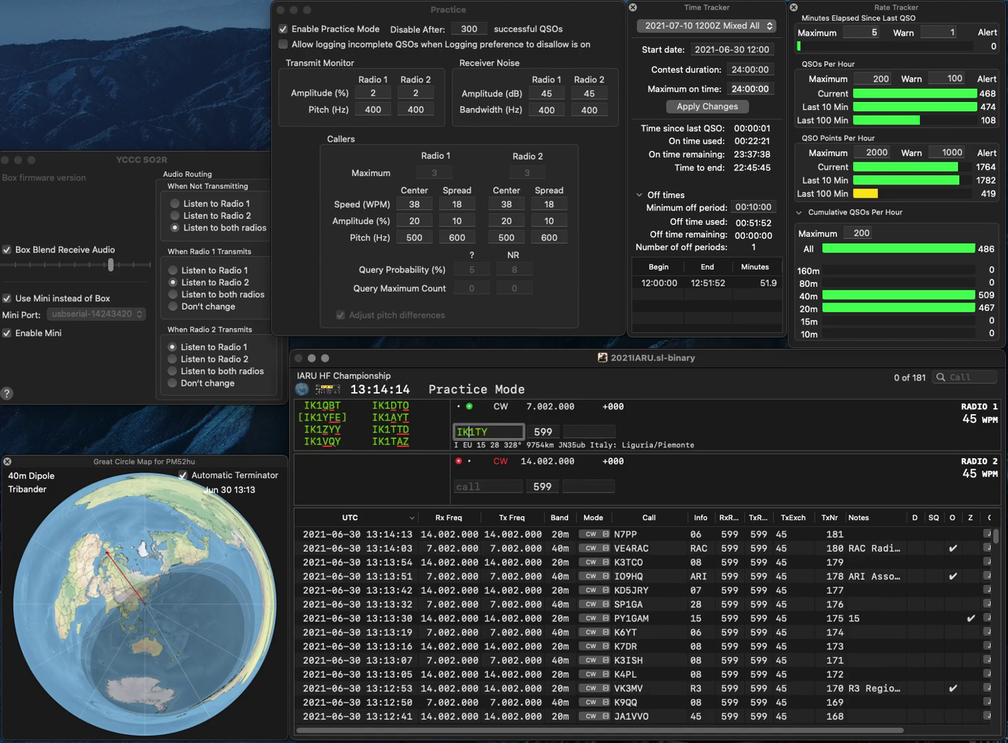
pyautogui.press('Return')
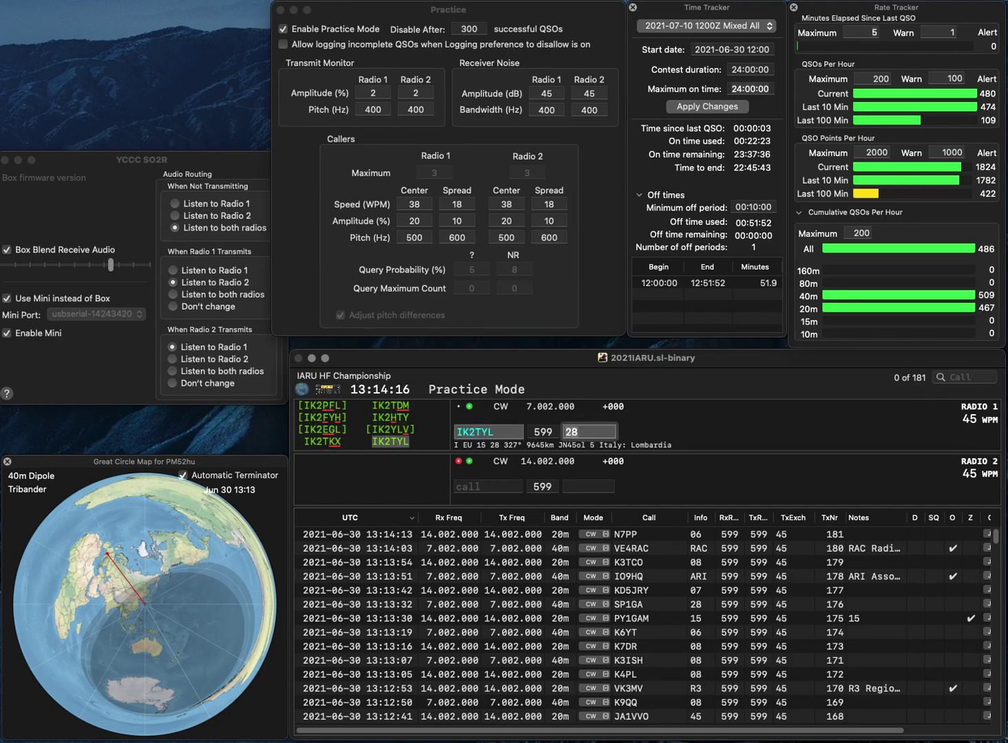
pyautogui.press('Return')
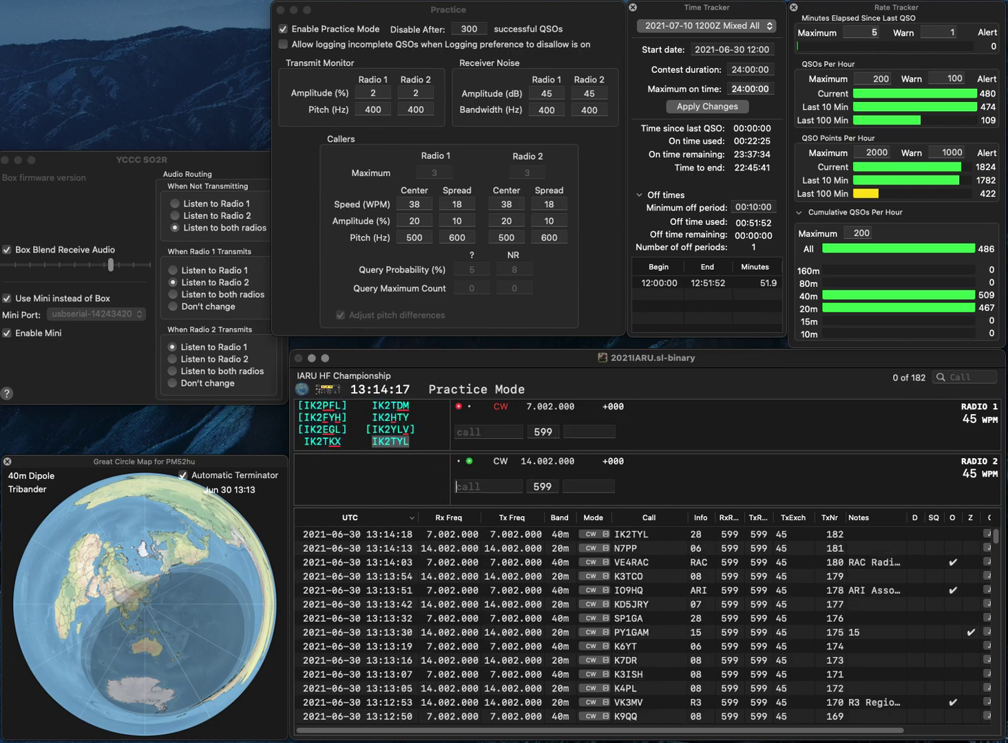
pyautogui.write('W0RIC')
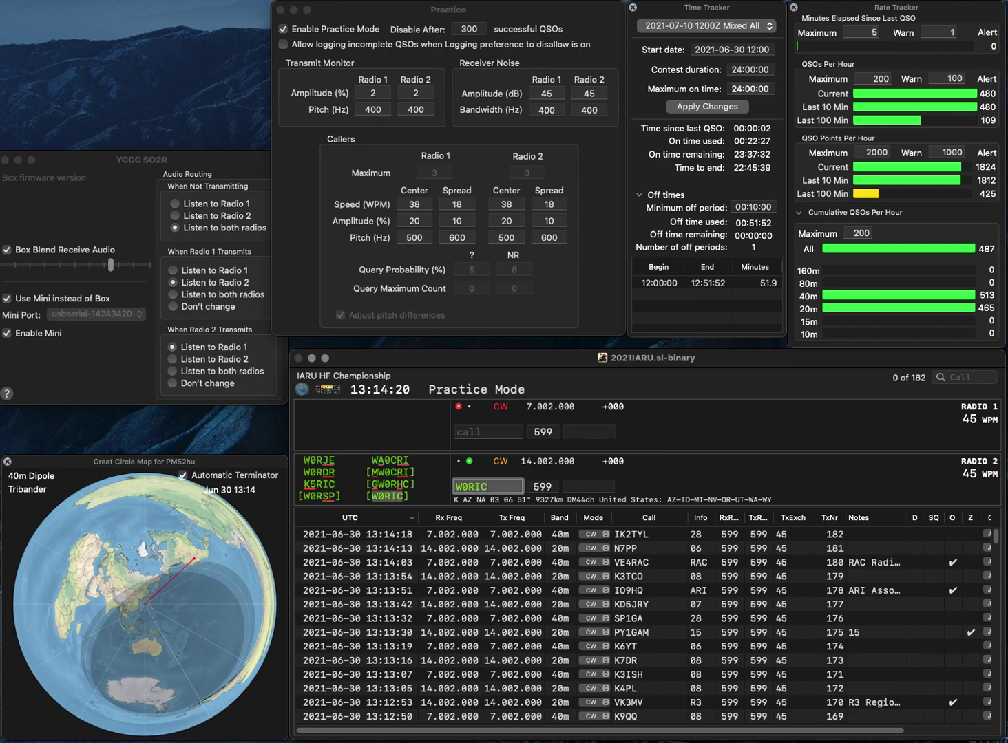
pyautogui.press('Return')
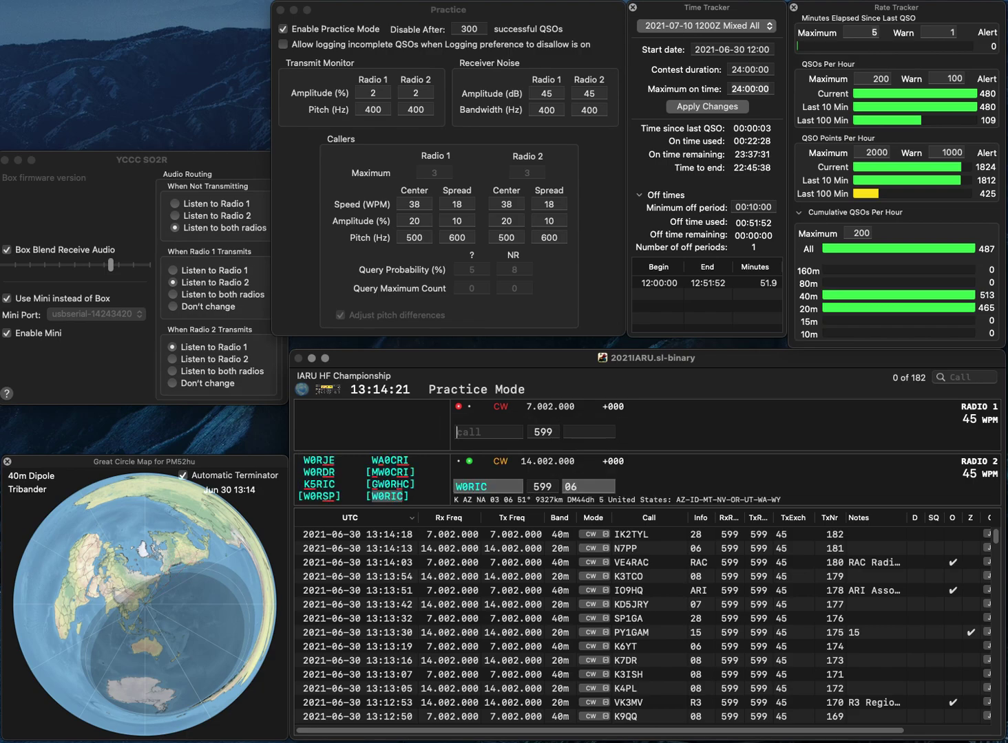
pyautogui.write('DL3ANK')
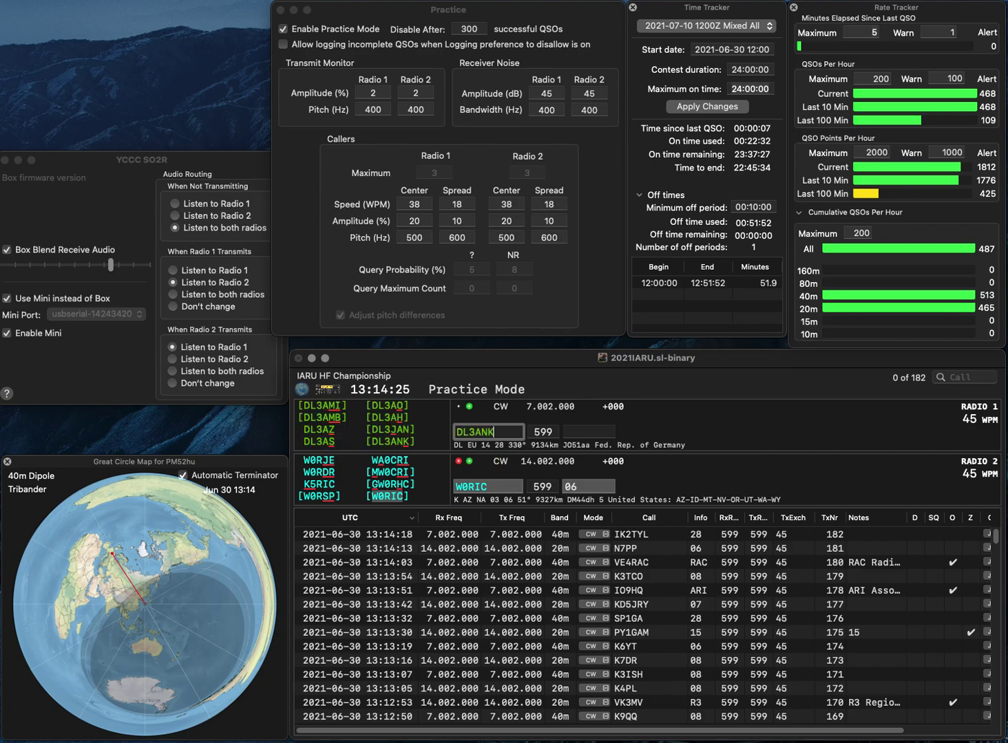
pyautogui.press('Return')
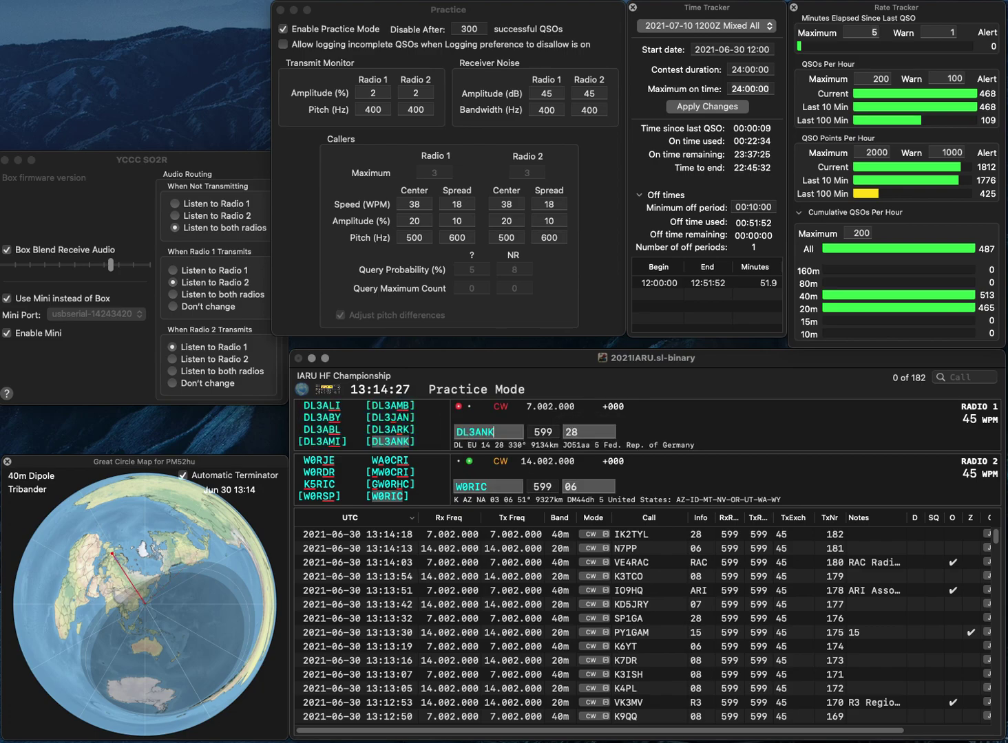
pyautogui.press('Return')
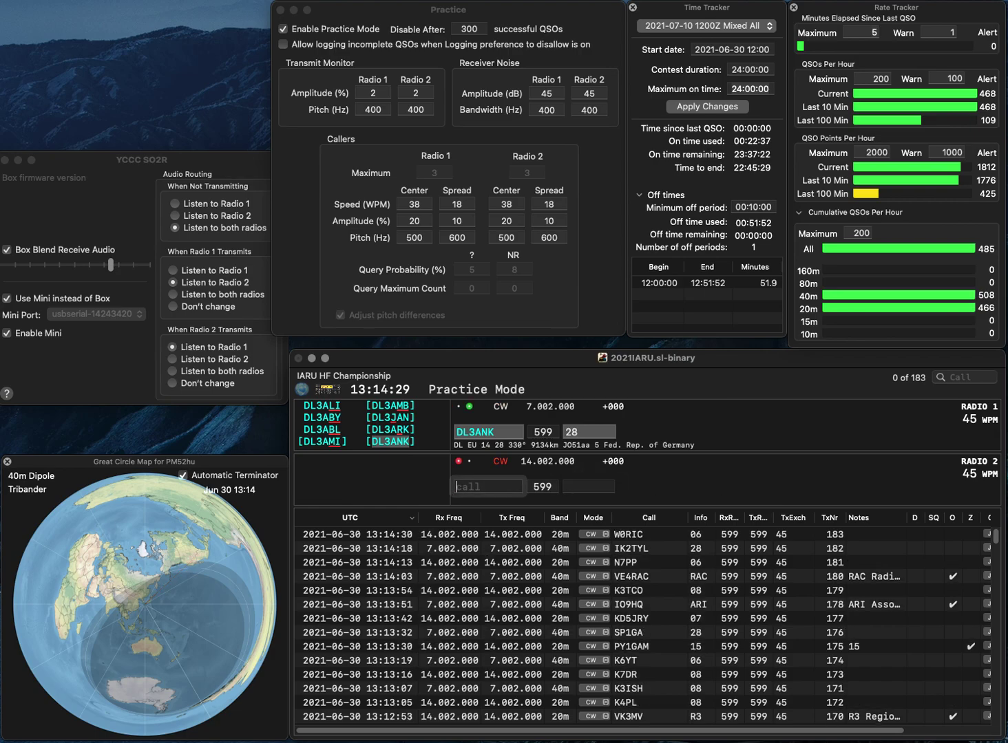
pyautogui.click(589, 432)
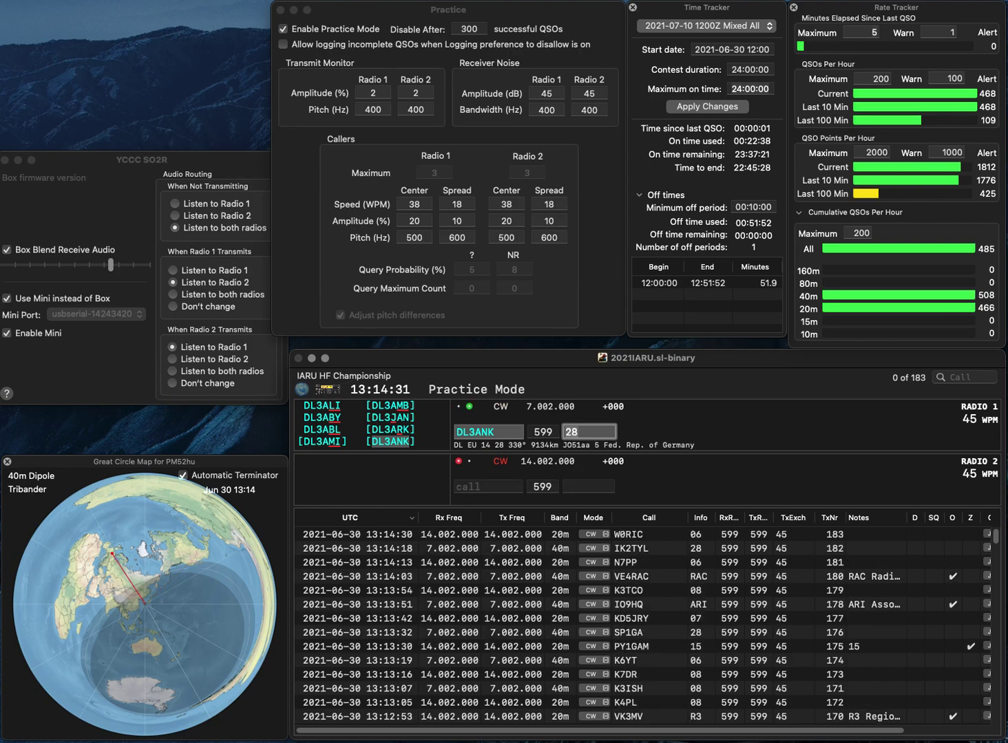
pyautogui.press('Return')
# Step: Work G4KNO on Radio 2 and W7SOM on Radio 1, logging them with exchanges 27 and 06
pyautogui.press('`')
pyautogui.write('G4')
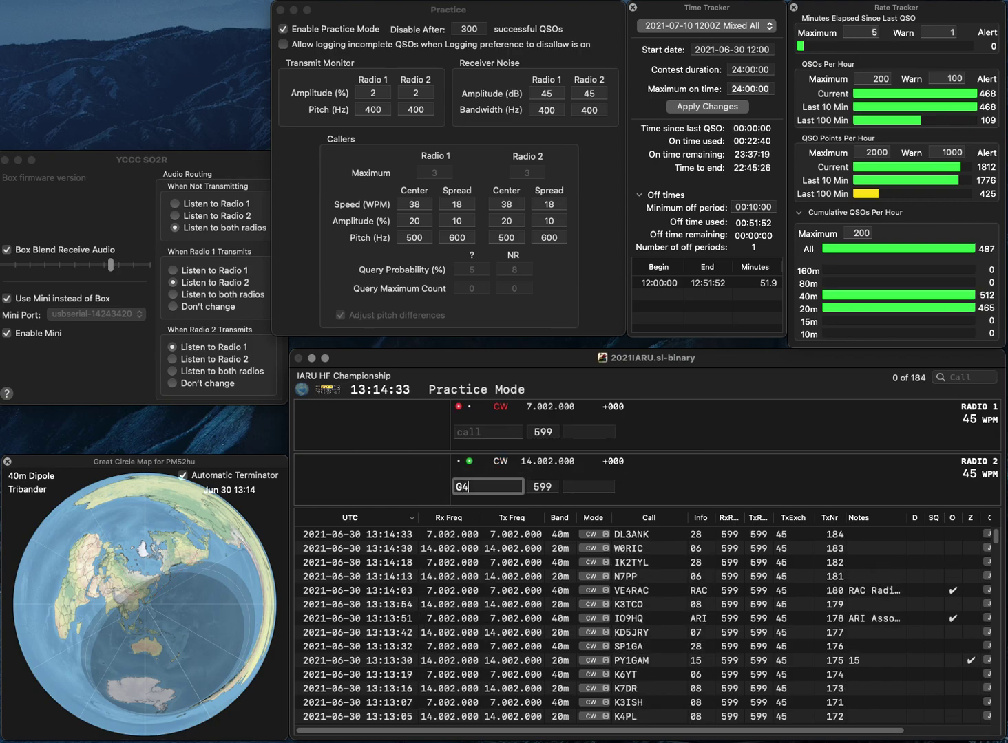
pyautogui.write('KNO')
pyautogui.press('Return')
pyautogui.press('`')
pyautogui.write('W7SOM')
pyautogui.press('Return')
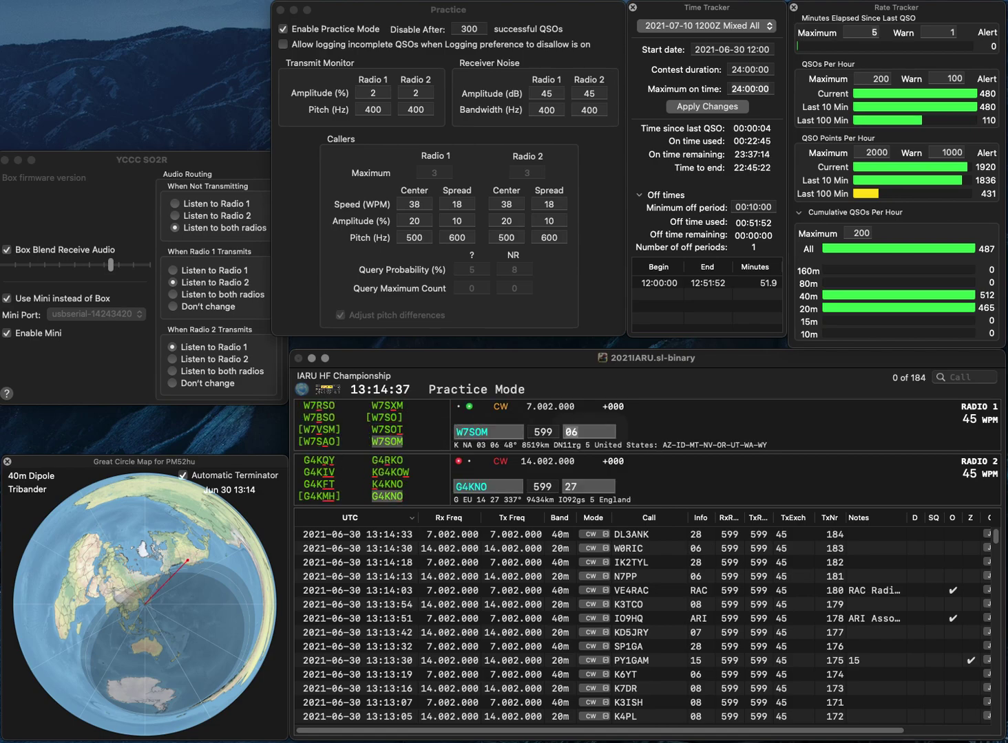
pyautogui.press('`')
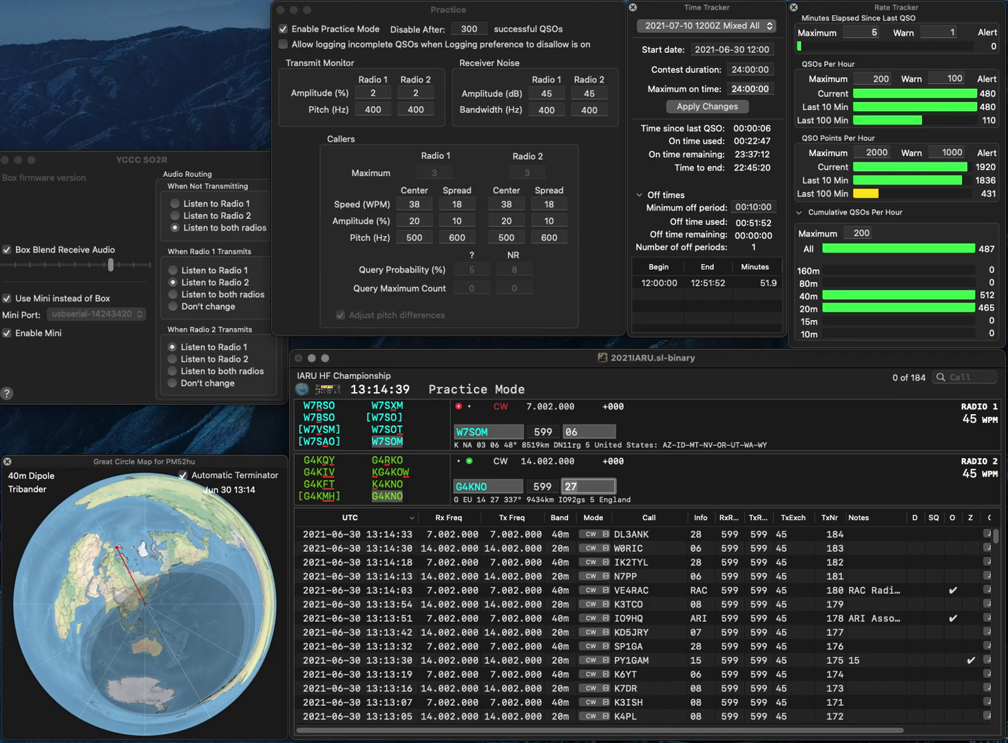
pyautogui.press('Return')
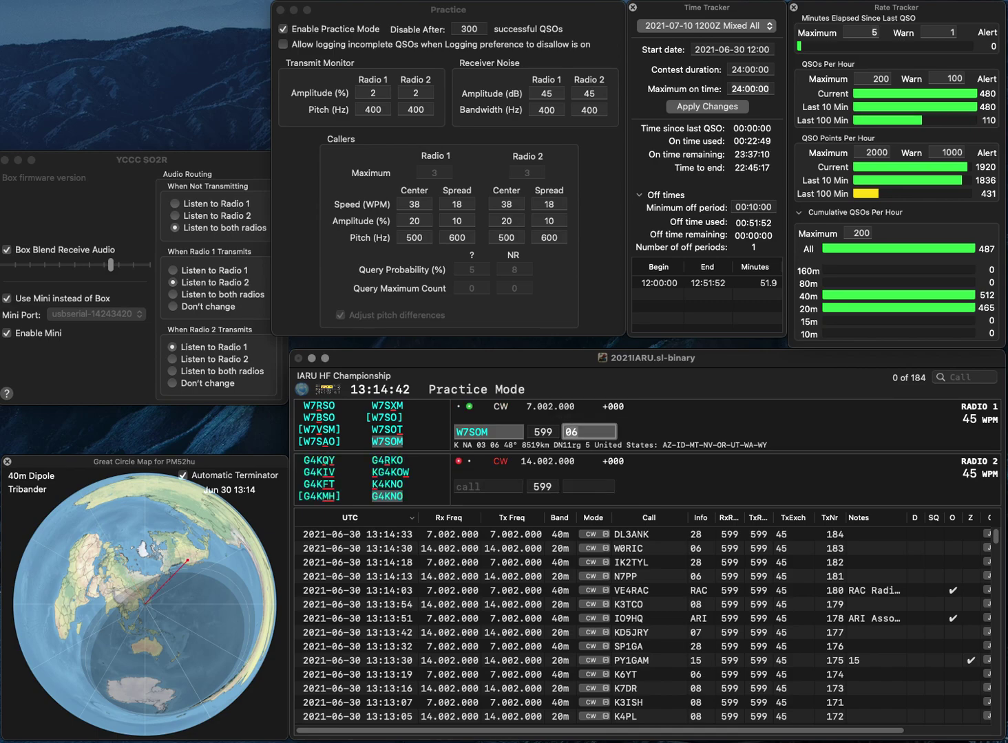
pyautogui.press('Return')
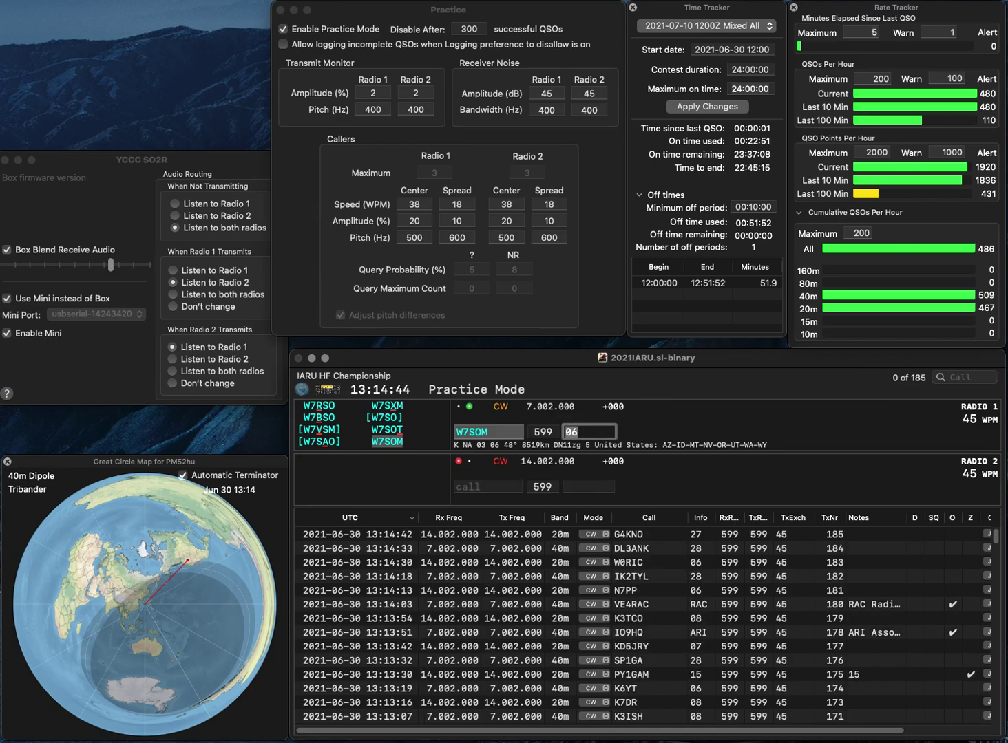
# Step: Work SN0HQ on Radio 2 and Z60A on Radio 1, logging them with exchanges PZK and SHRAK
pyautogui.write('SN0HQ')
pyautogui.press('Return')
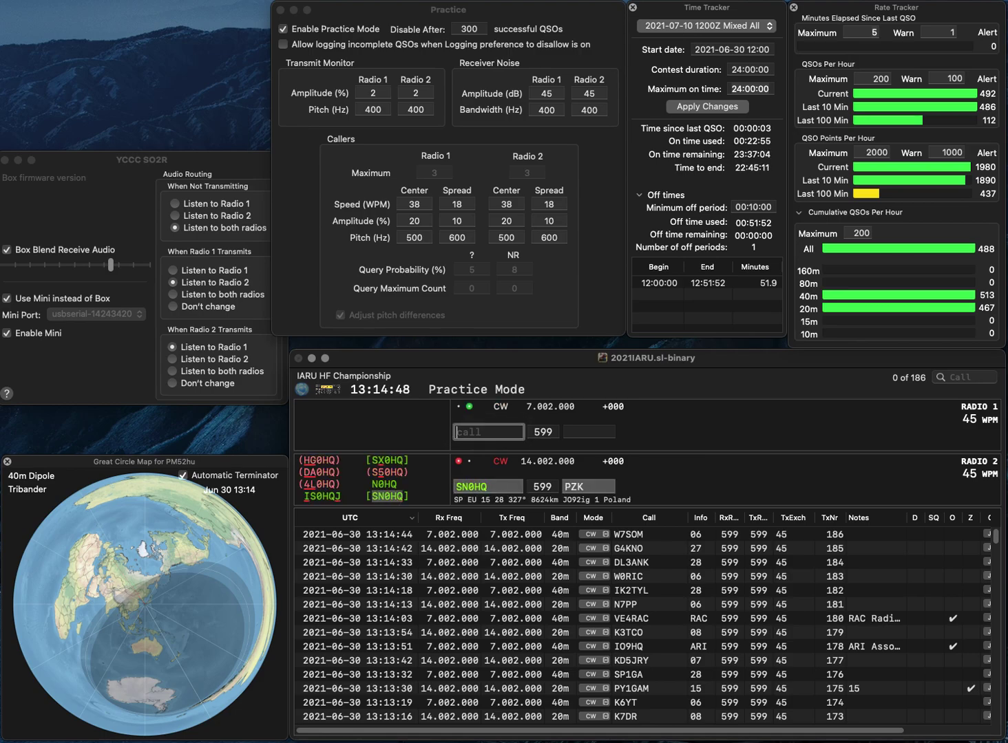
pyautogui.write('0HA')
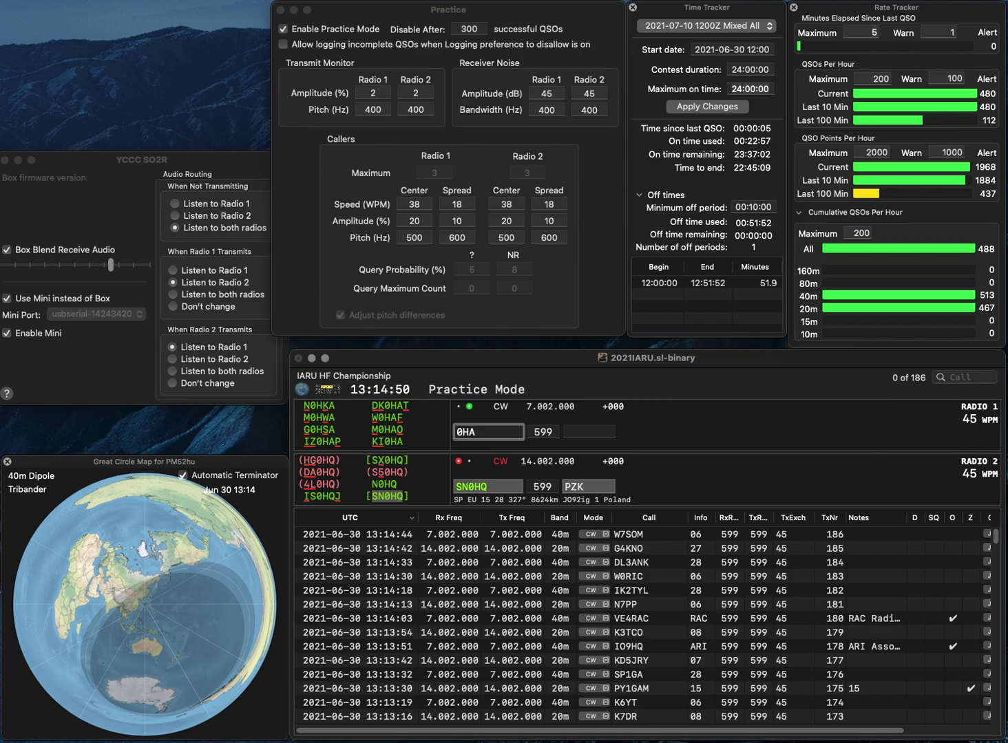
pyautogui.press('Left')
pyautogui.press('Left')
pyautogui.press('Left')
pyautogui.write('Z6')
pyautogui.press('Delete')
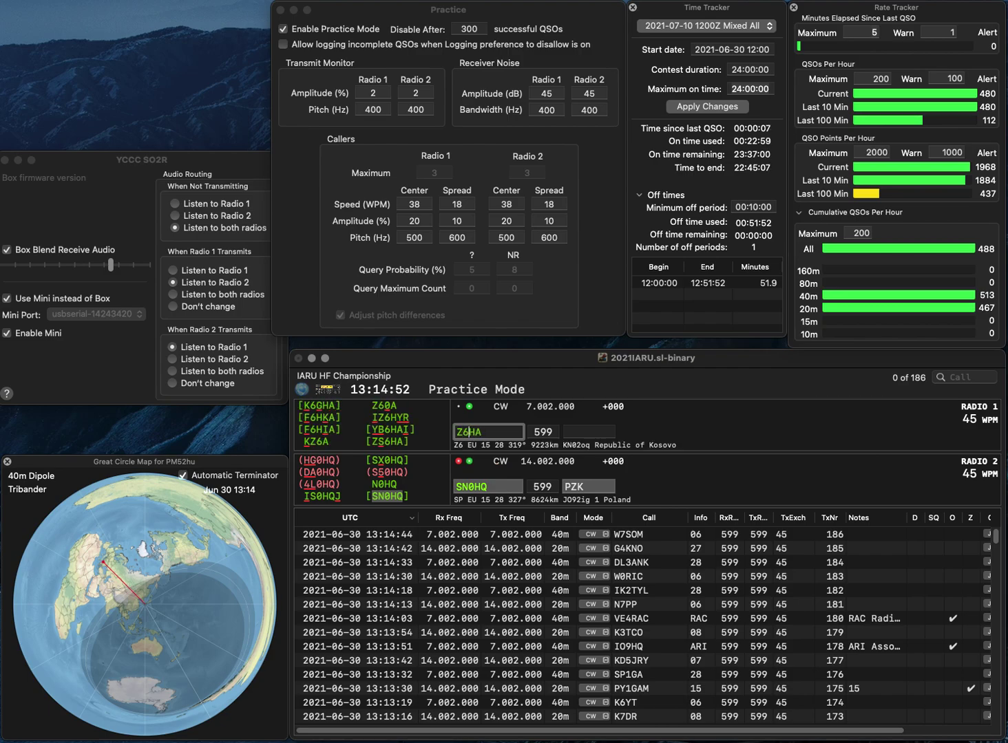
pyautogui.write('0')
pyautogui.press('Delete')
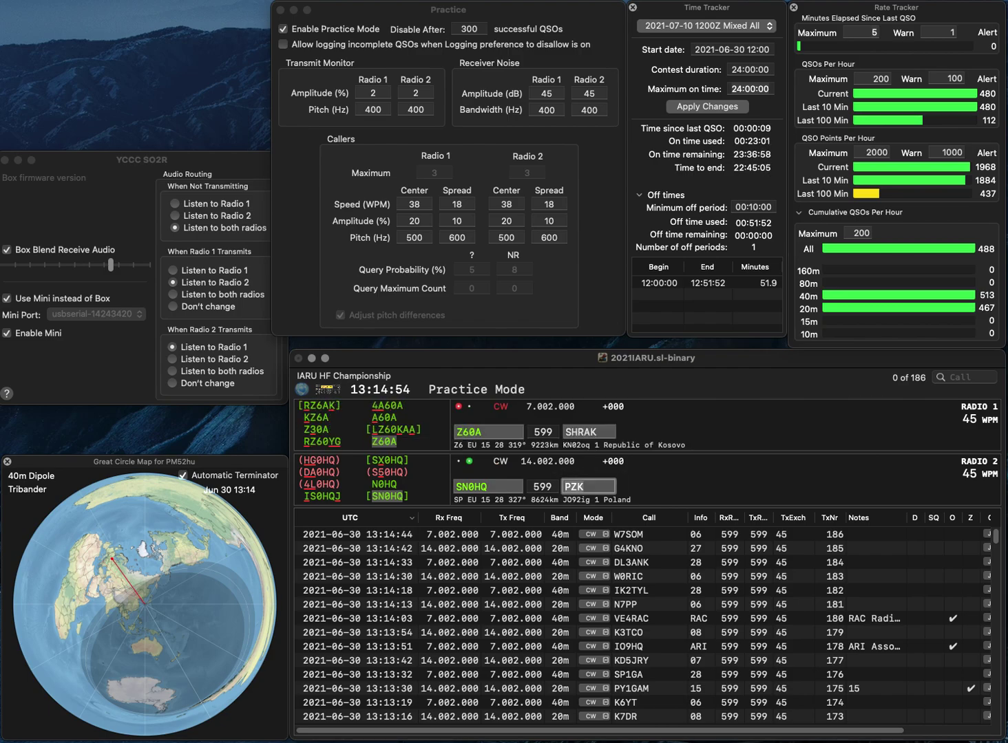
pyautogui.press('Tab')
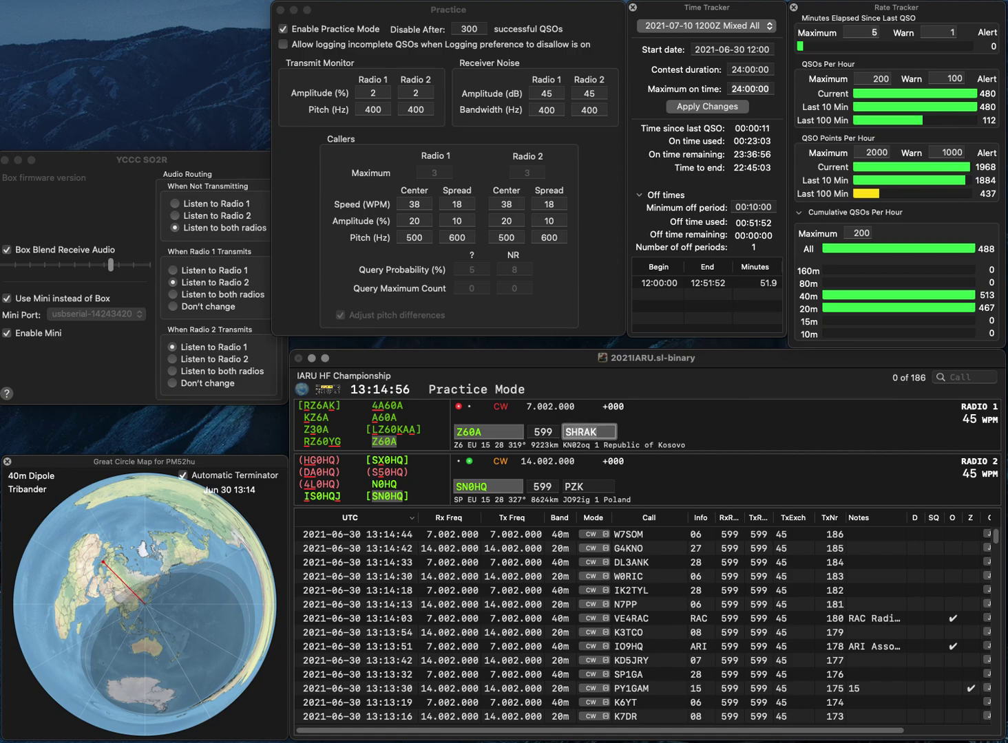
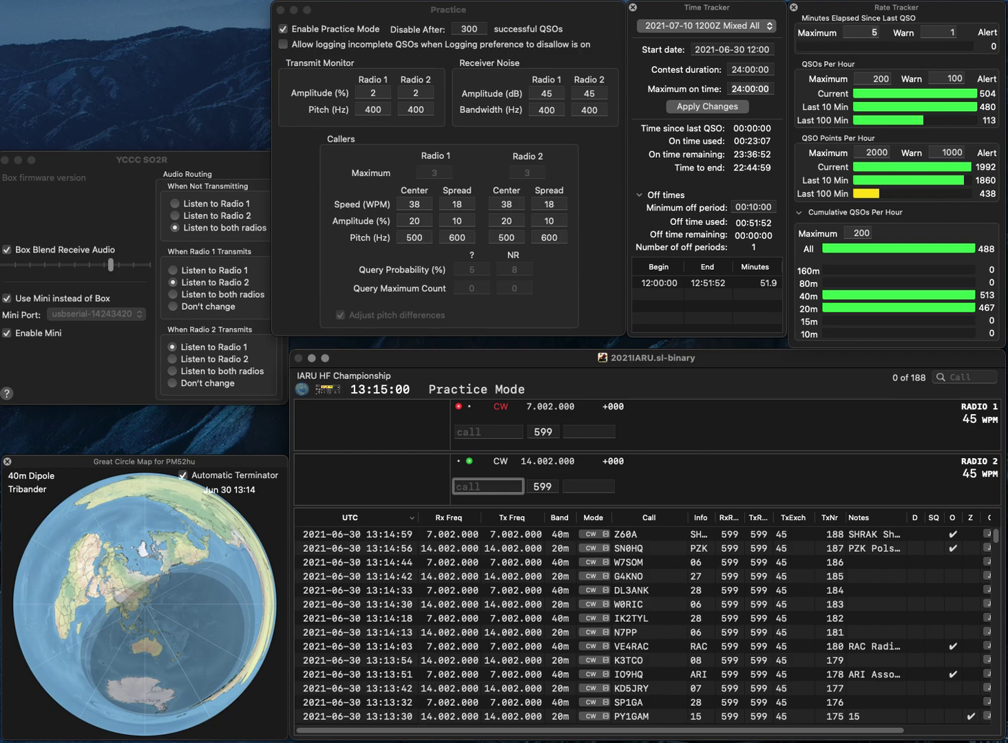
pyautogui.write('C1R')
pyautogui.write('LX')
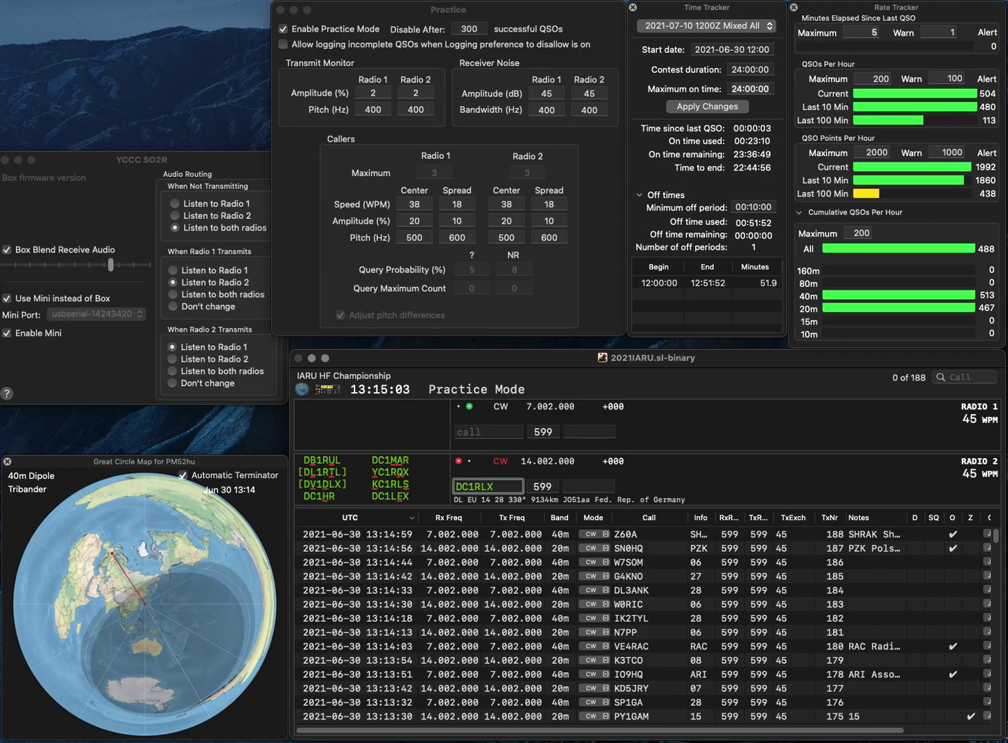
pyautogui.press('Return')
pyautogui.write('HQ')
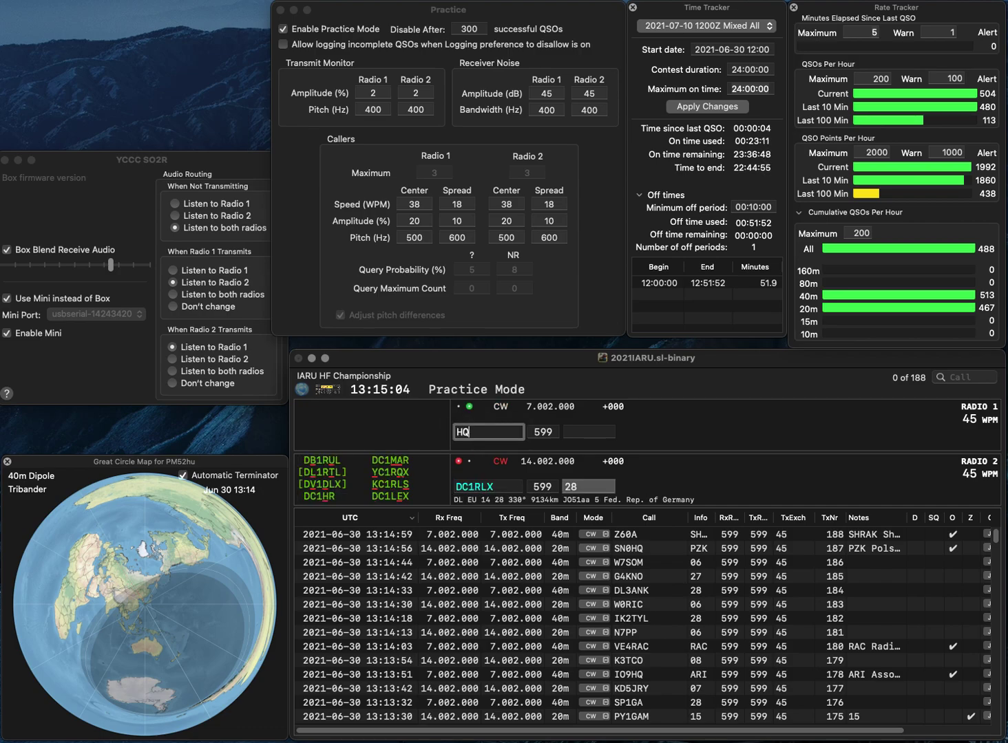
pyautogui.press('Return')
pyautogui.press('BackSpace')
pyautogui.press('Right')
pyautogui.write('E')
pyautogui.press('Return')
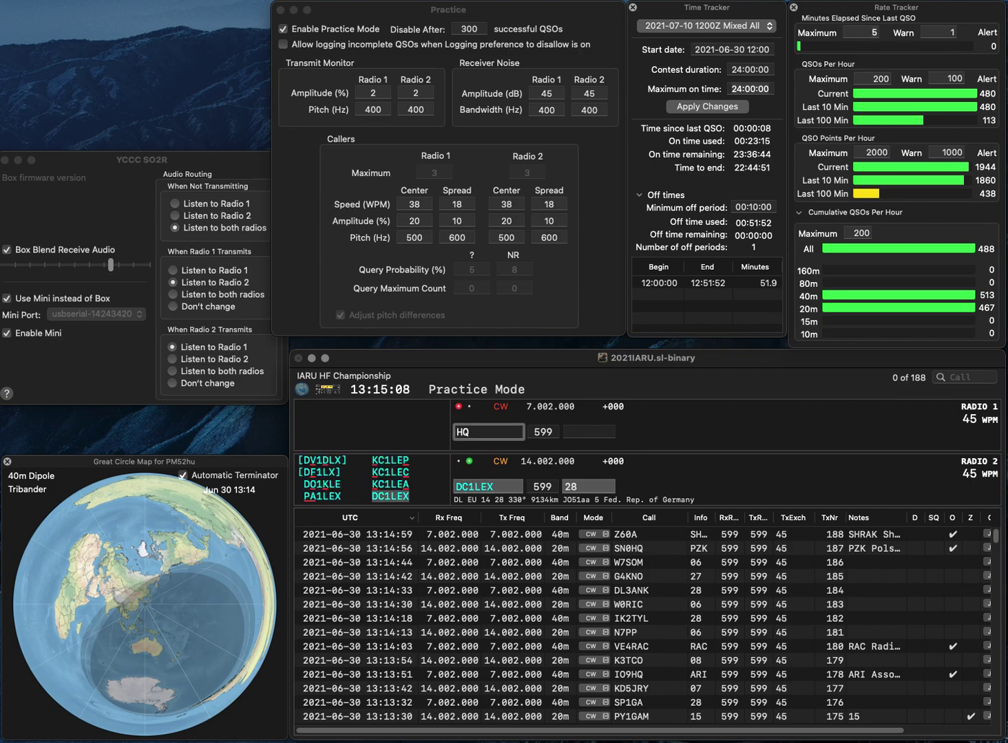
# Step: Complete the Radio 1 call as EF4HQ and log DC1LEX with exchange 28 and EF4HQ with exchange URE
pyautogui.write('EF4')
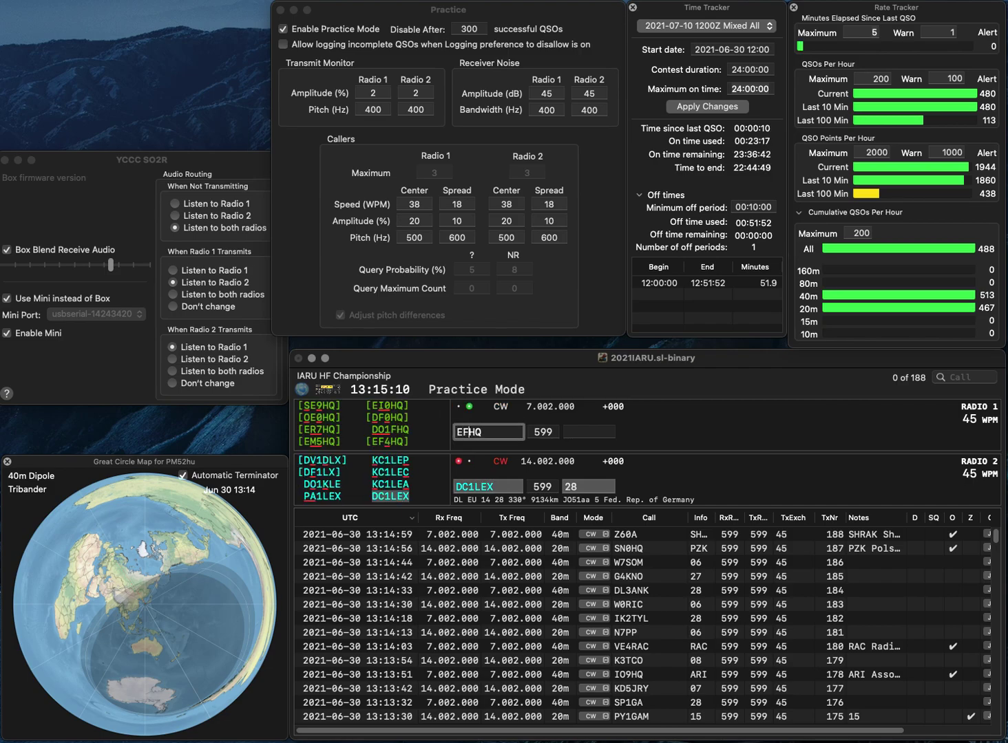
pyautogui.press('Return')
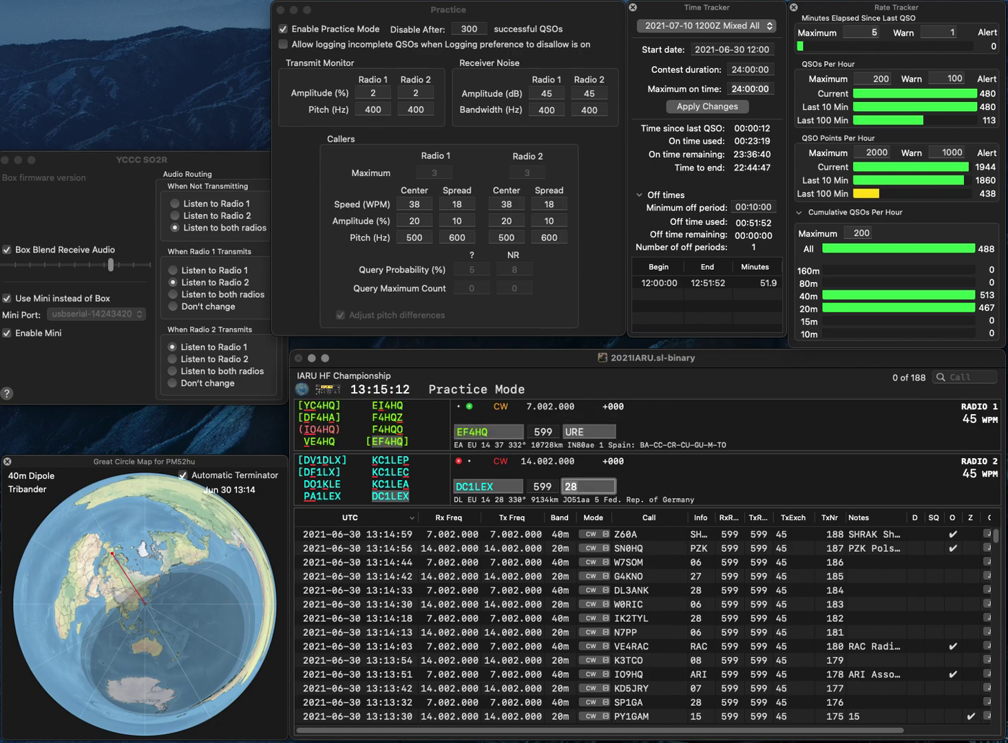
pyautogui.press('Return')
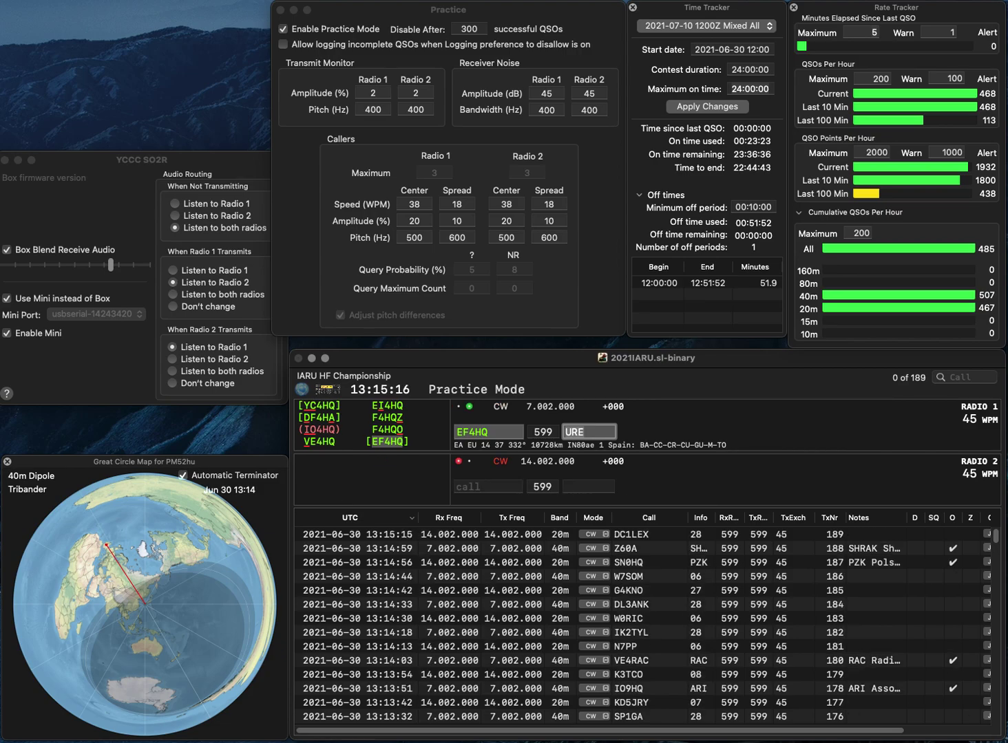
pyautogui.press('Return')
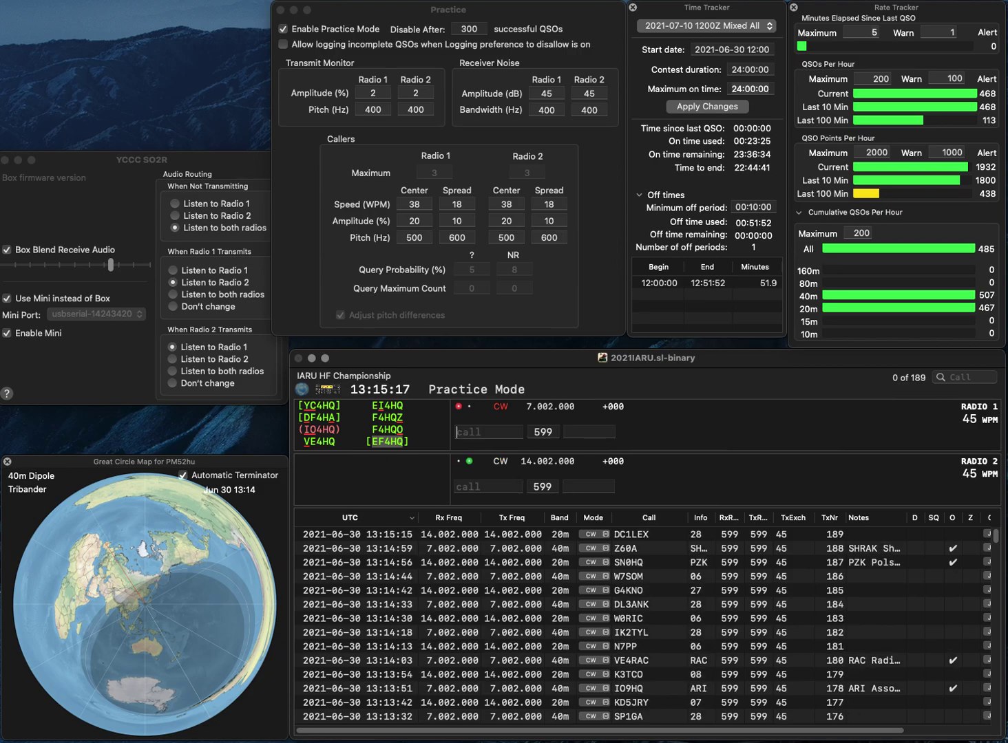
pyautogui.write('N8FDI')
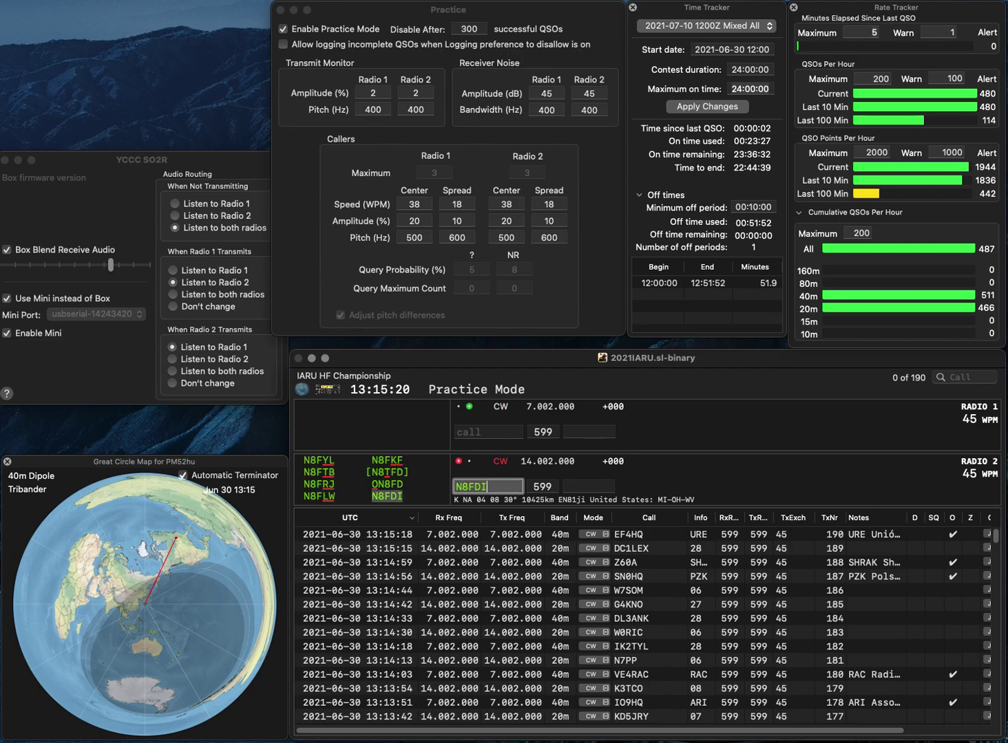
pyautogui.press('Return')
pyautogui.write('N5GD')
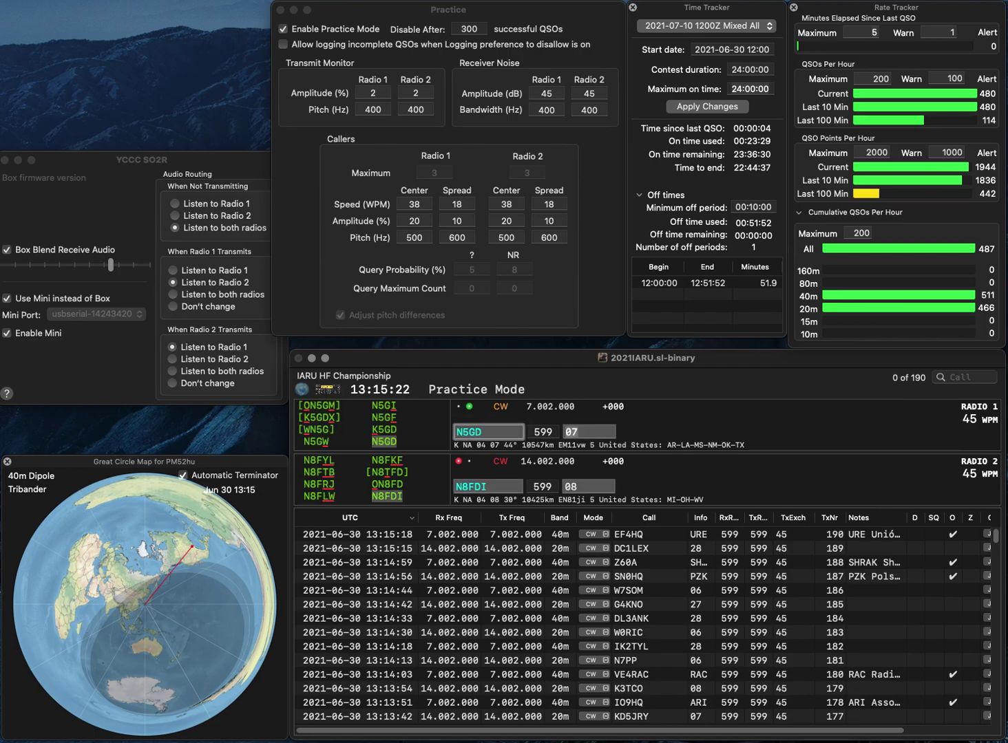
pyautogui.press('Return')
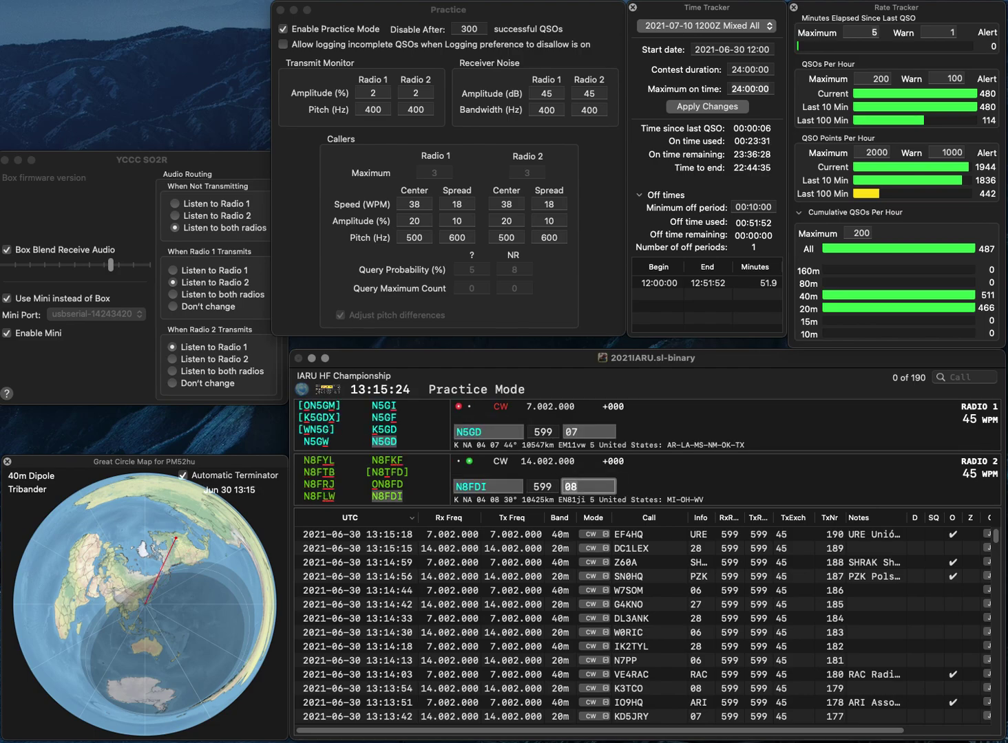
pyautogui.press('Return')
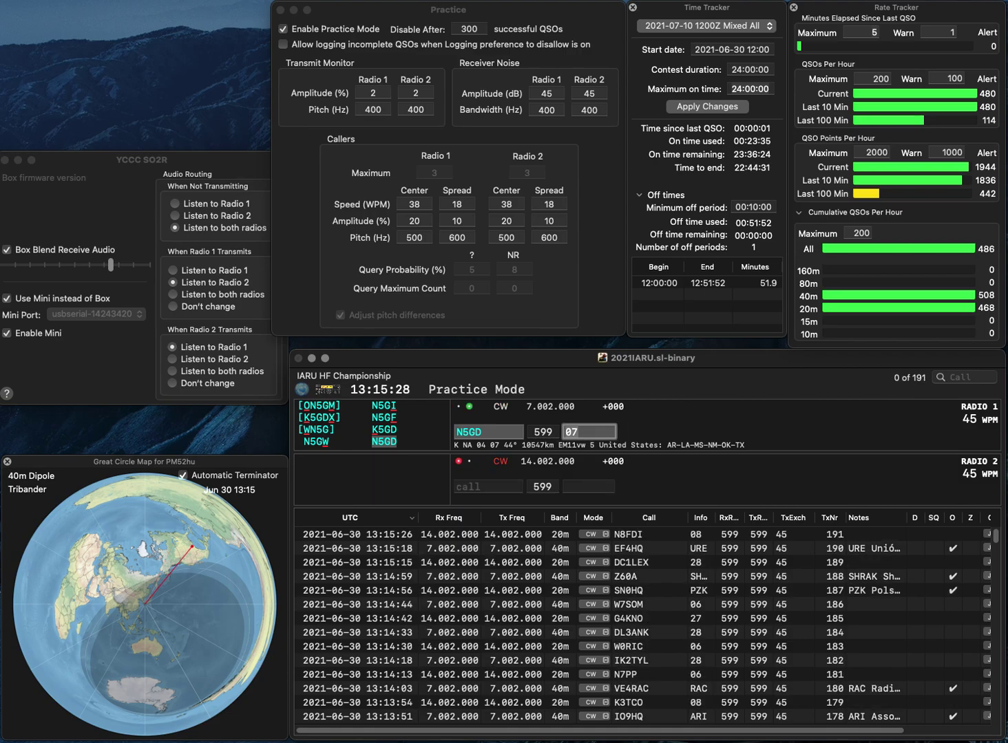
pyautogui.press('Return')
pyautogui.write('AD4UL')
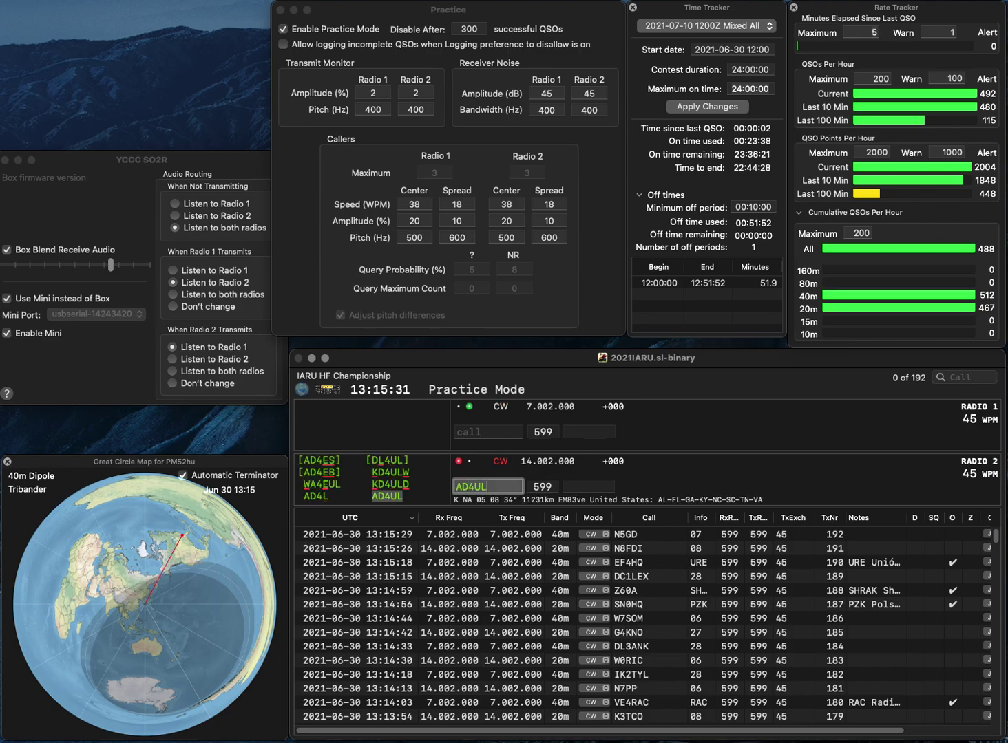
pyautogui.press('Return')
pyautogui.write('YO5CTI')
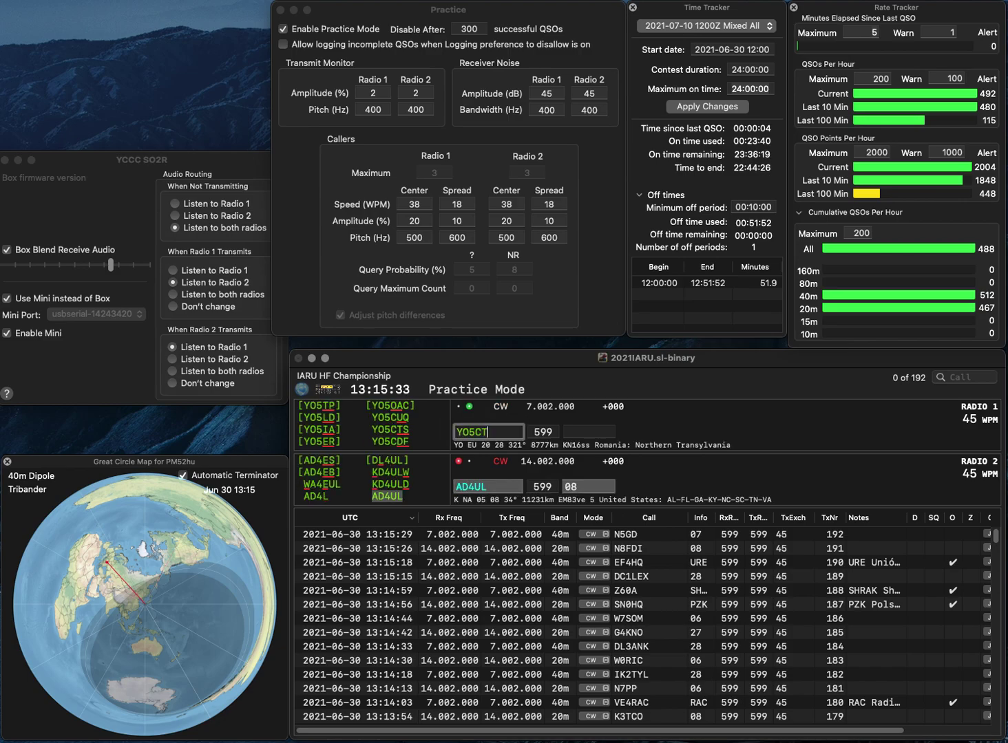
pyautogui.press('BackSpace')
pyautogui.write('S')
pyautogui.press('Return')
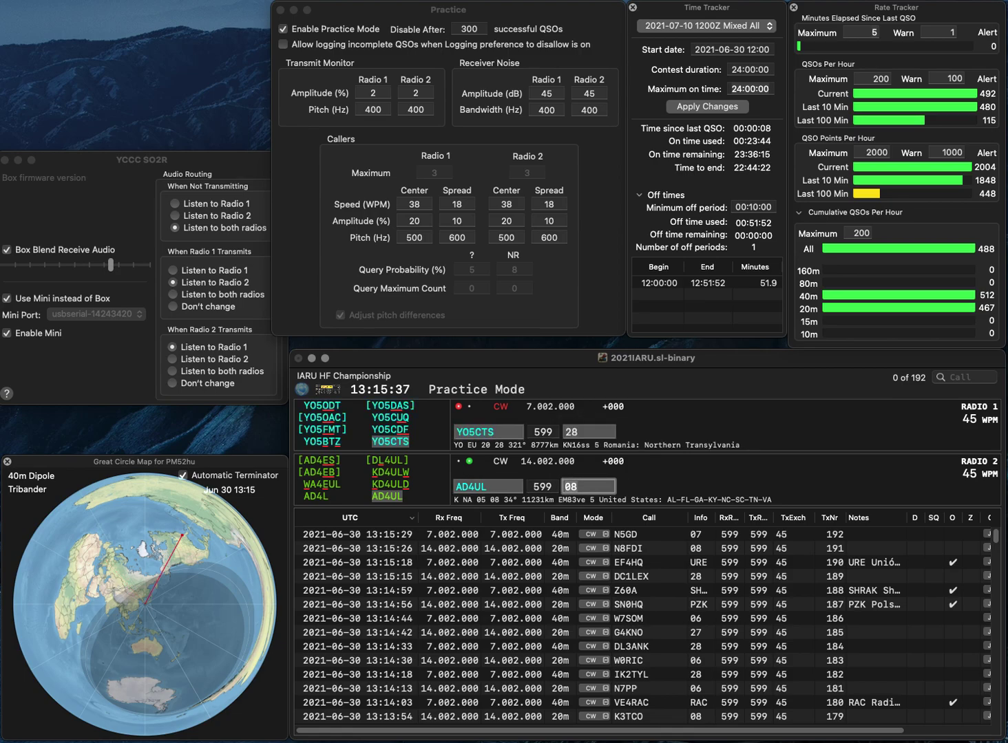
pyautogui.press('Return')
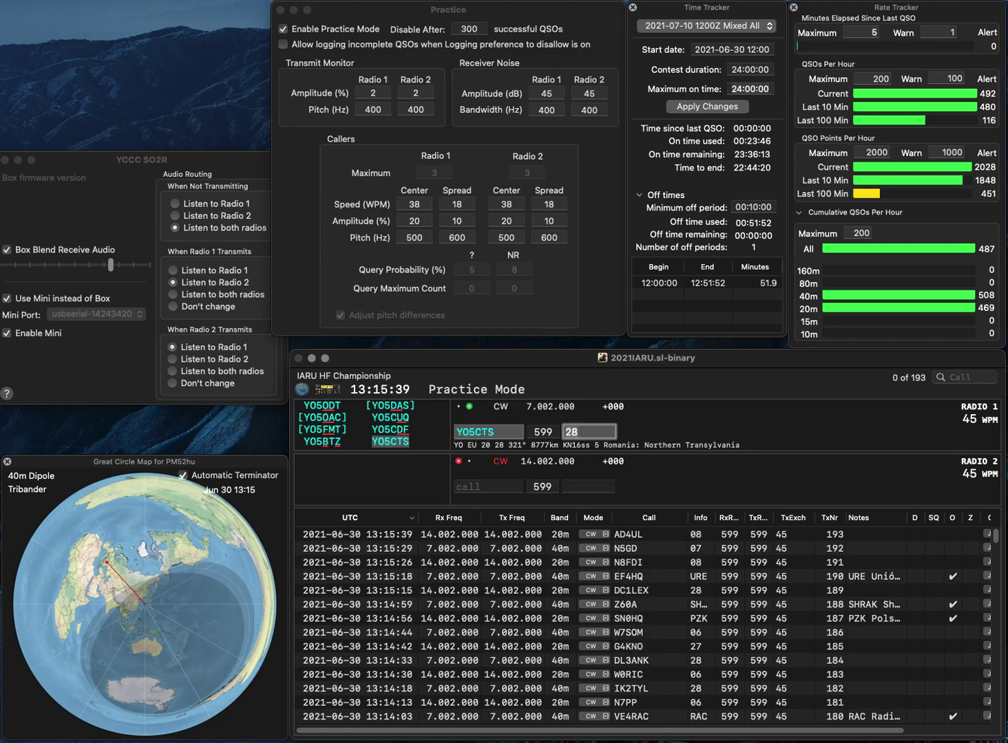
pyautogui.press('Return')
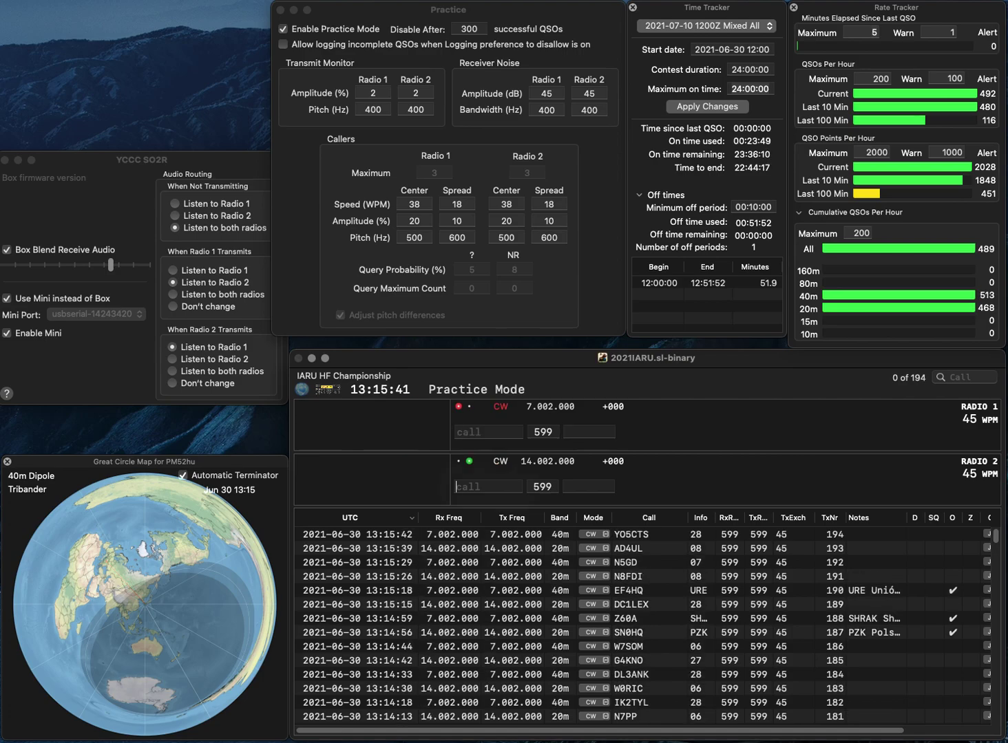
pyautogui.write('I20')
pyautogui.press('Return')
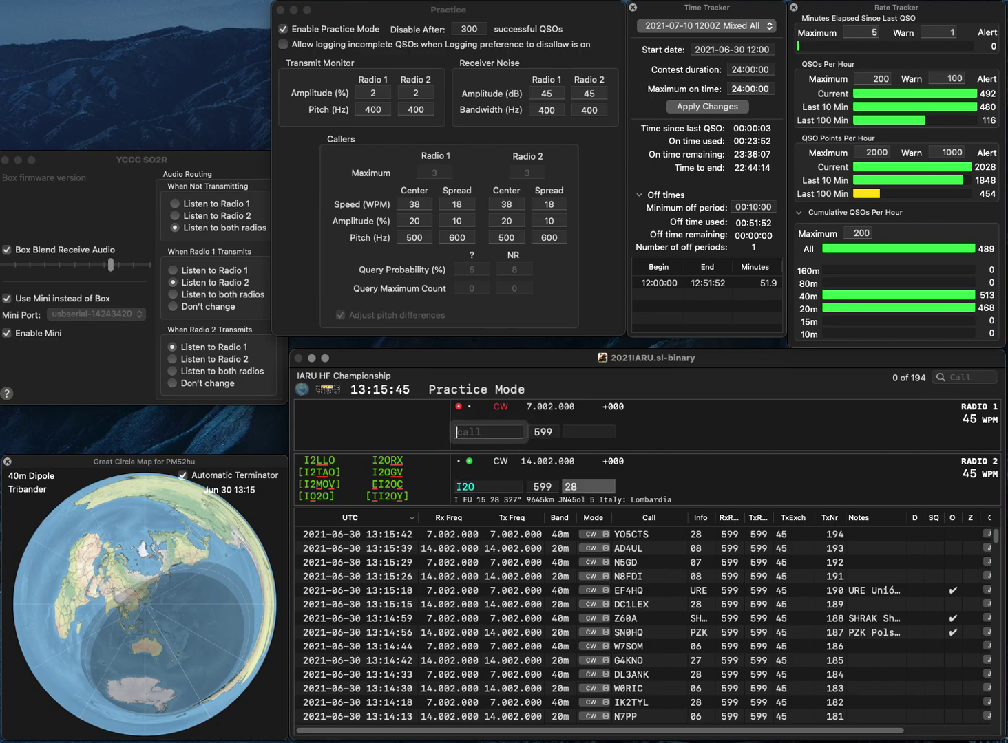
pyautogui.write('C80BH')
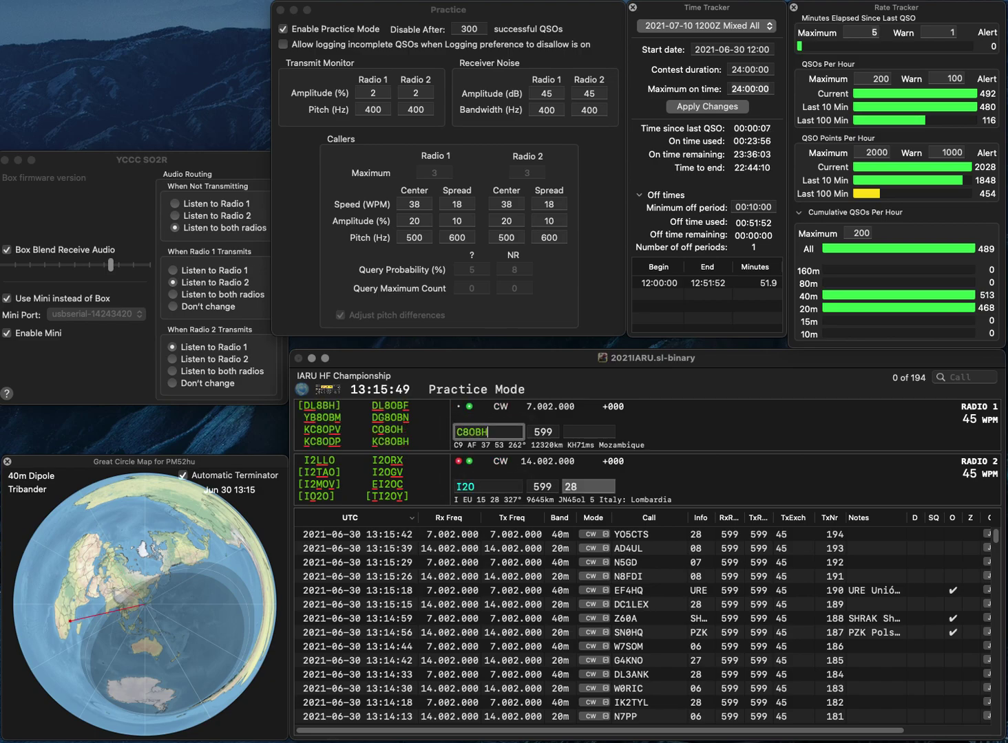
pyautogui.press('Home')
pyautogui.write('K')
pyautogui.press('Return')
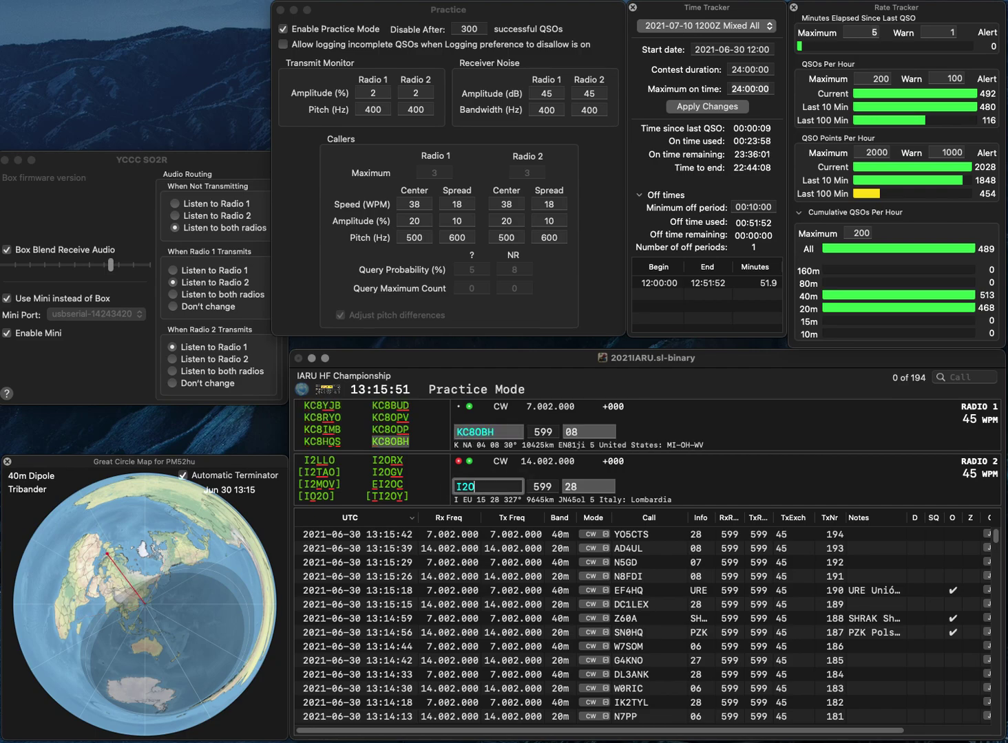
pyautogui.press('Return')
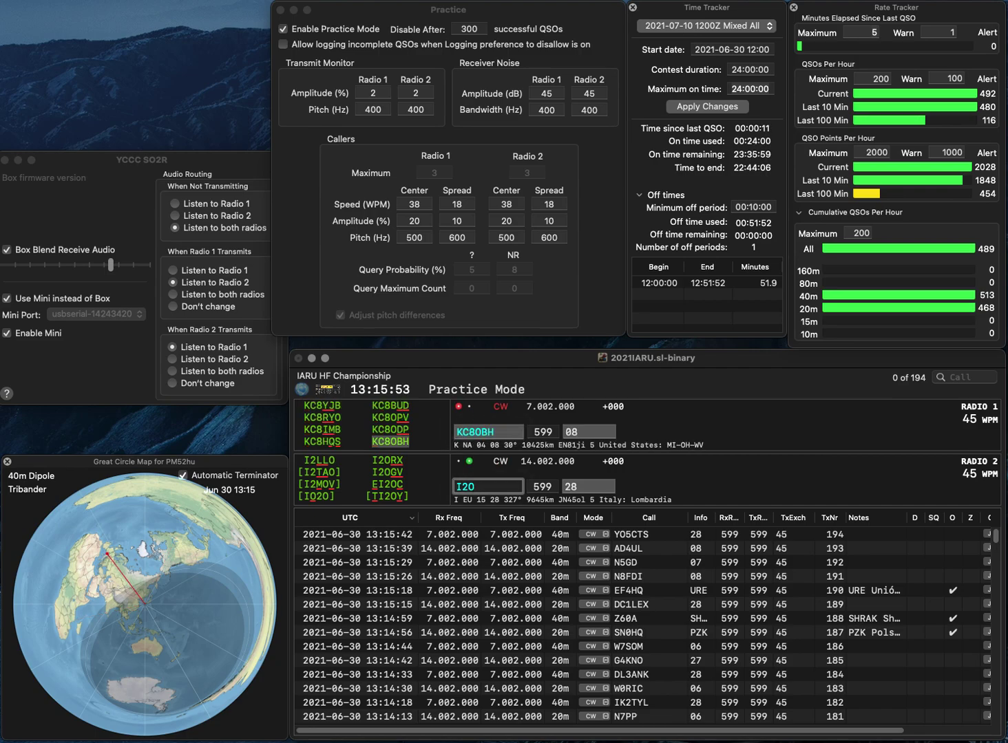
pyautogui.write('GV')
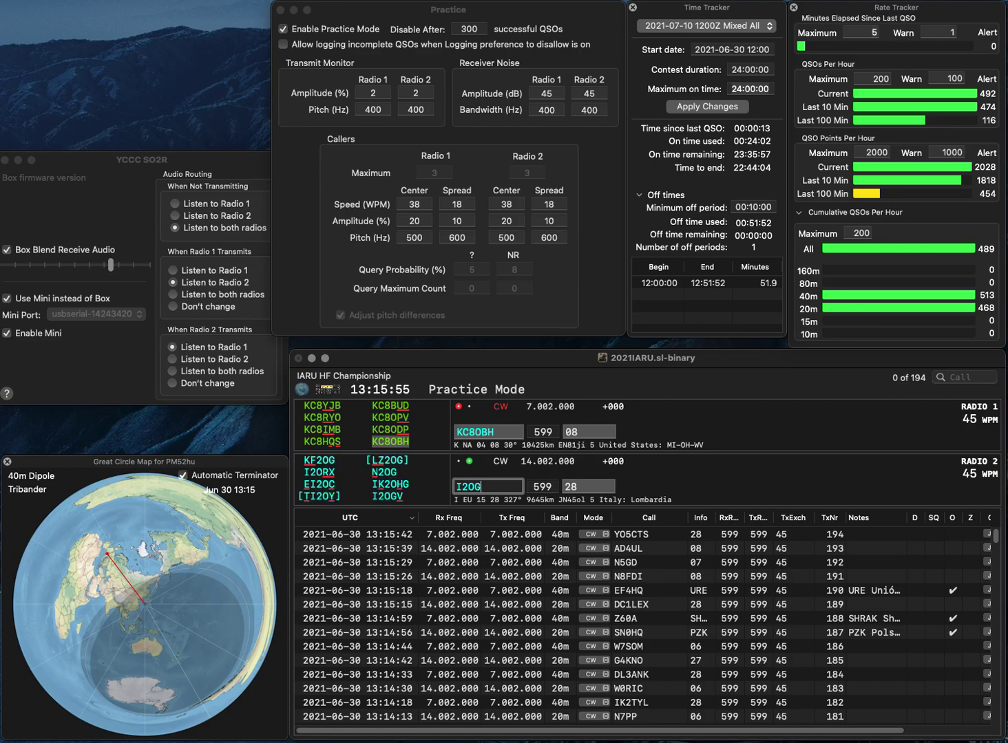
pyautogui.press('Return')
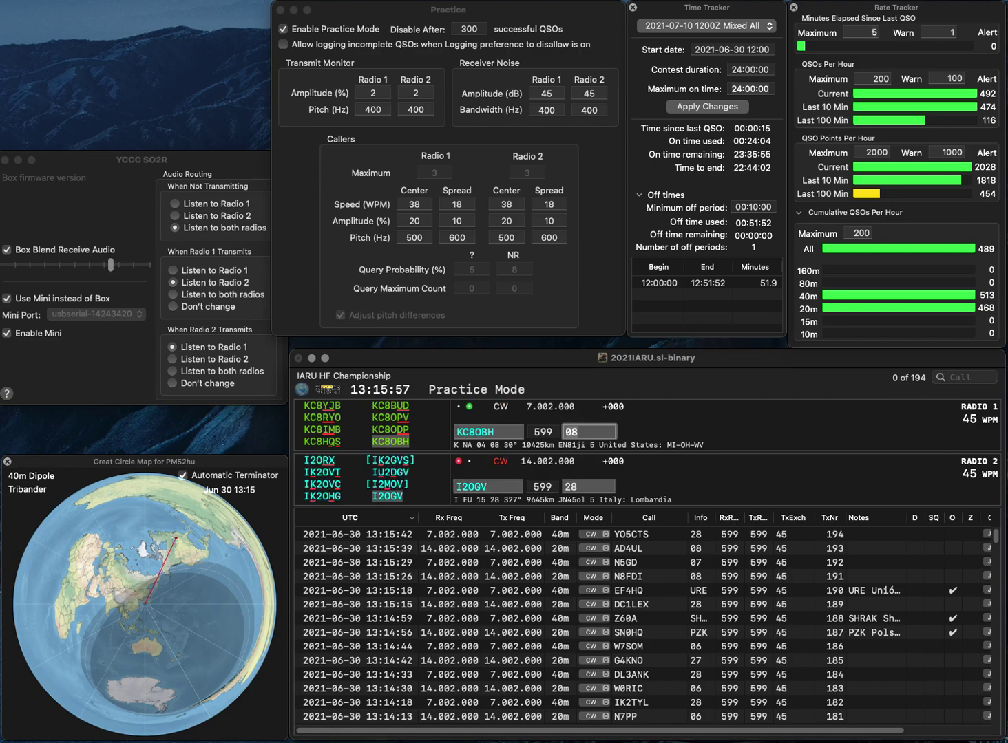
pyautogui.press('Return')
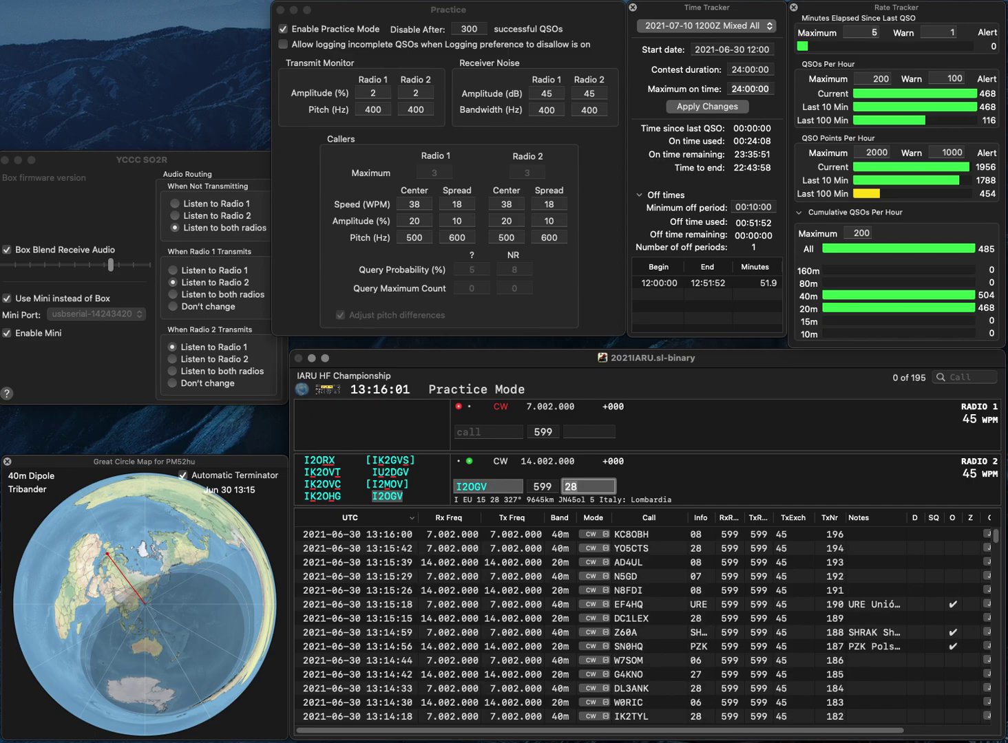
pyautogui.press('Return')
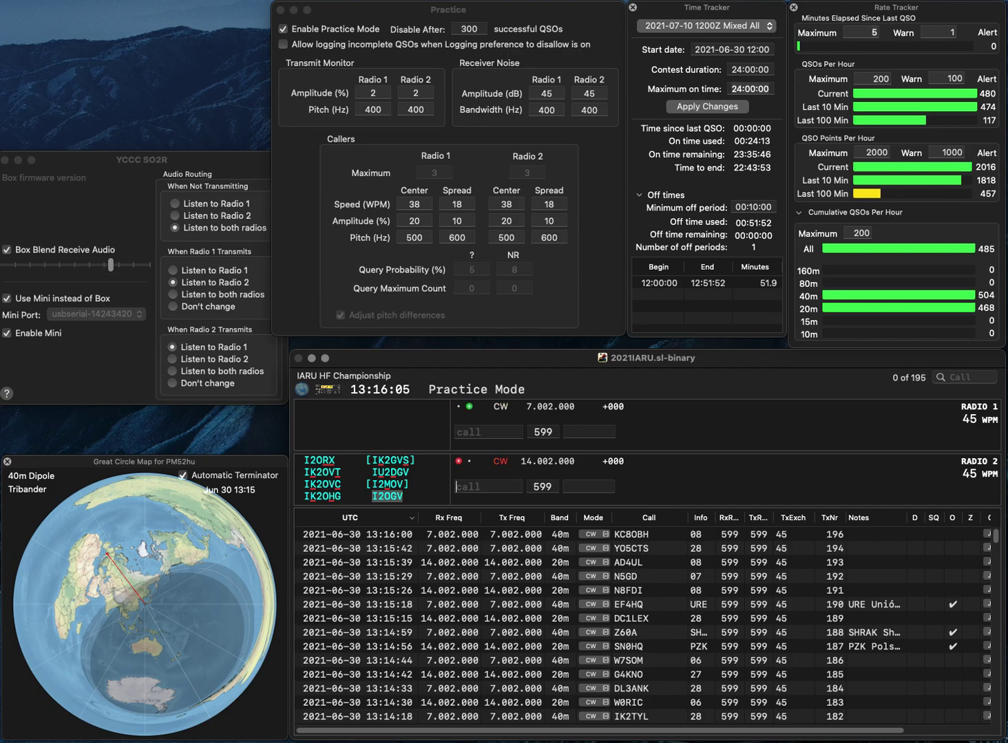
# Step: Work EK0HQ on Radio 1 and W0ITT on Radio 2, logging them with exchanges FRRA and 07
pyautogui.write('EK0HQ')
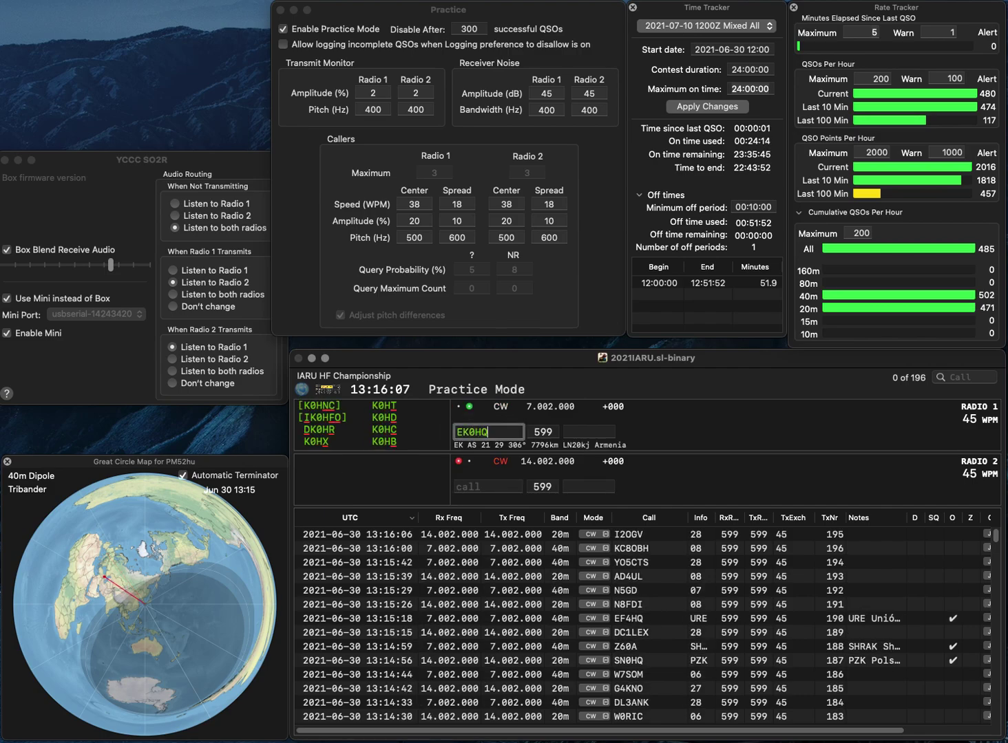
pyautogui.press('Return')
pyautogui.write('W0')
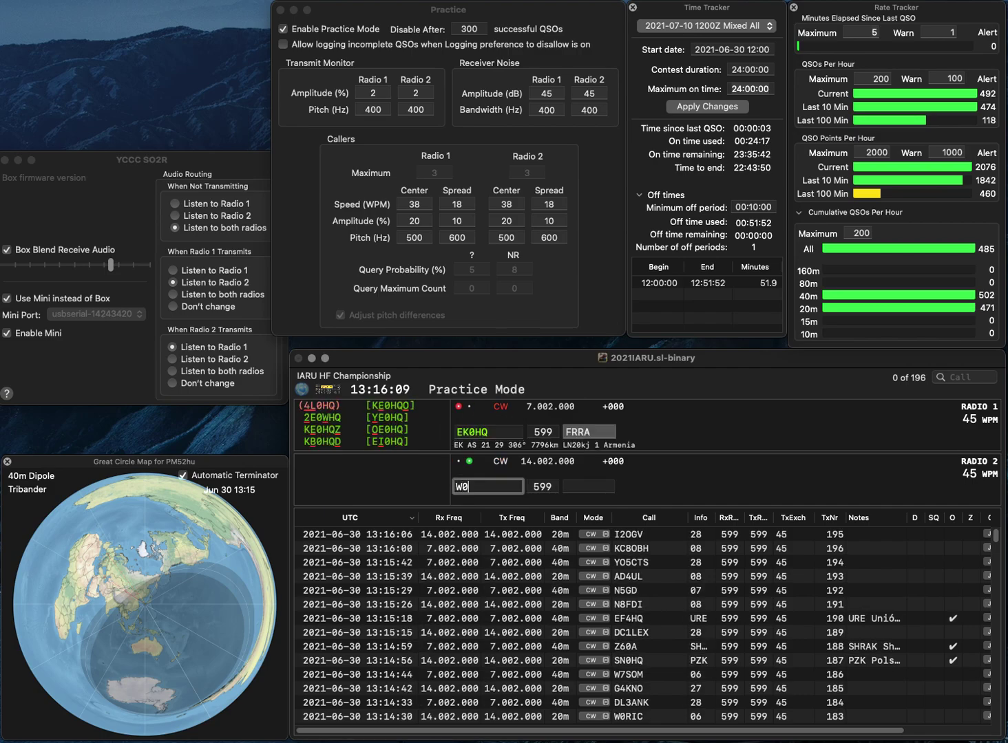
pyautogui.write('ITT')
pyautogui.press('Return')
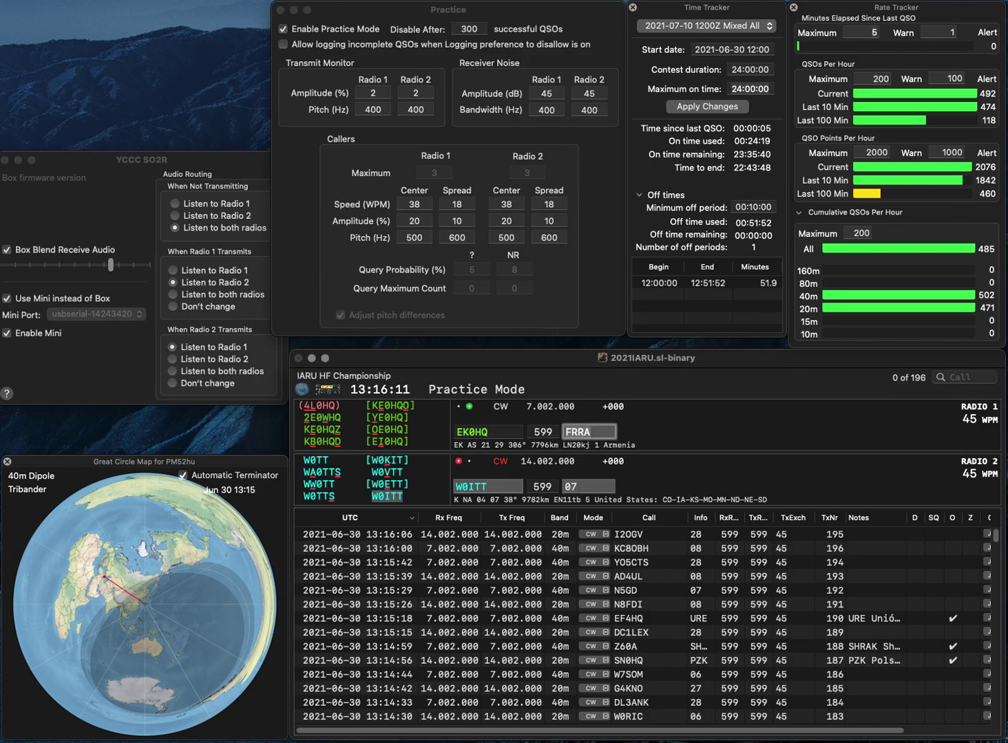
pyautogui.press('Return')
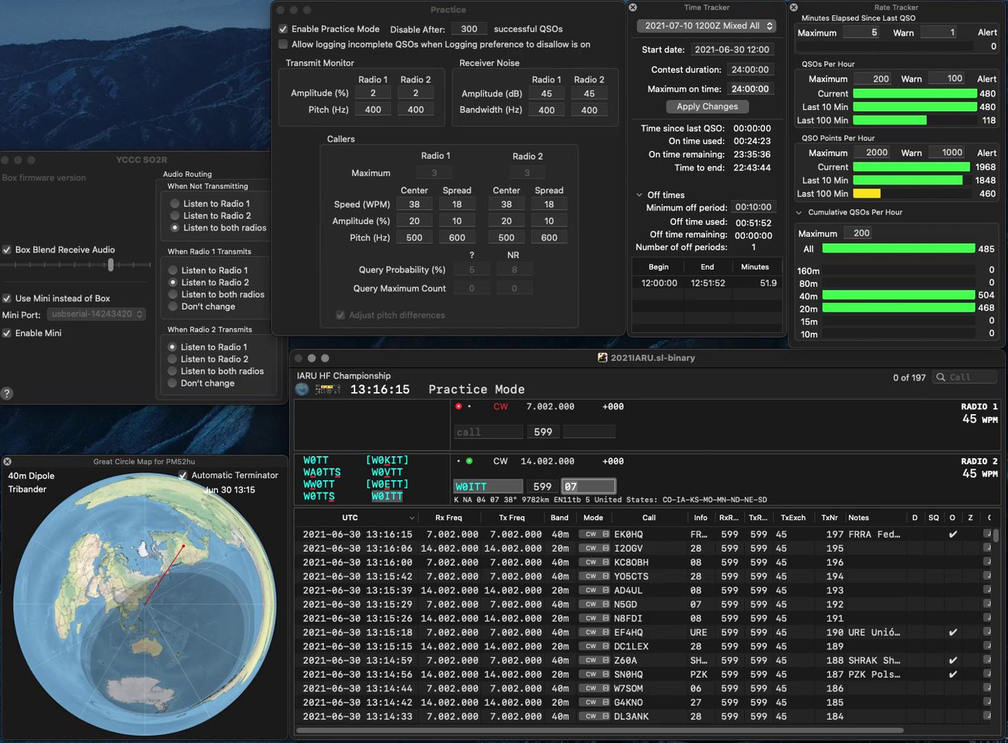
pyautogui.press('Return')
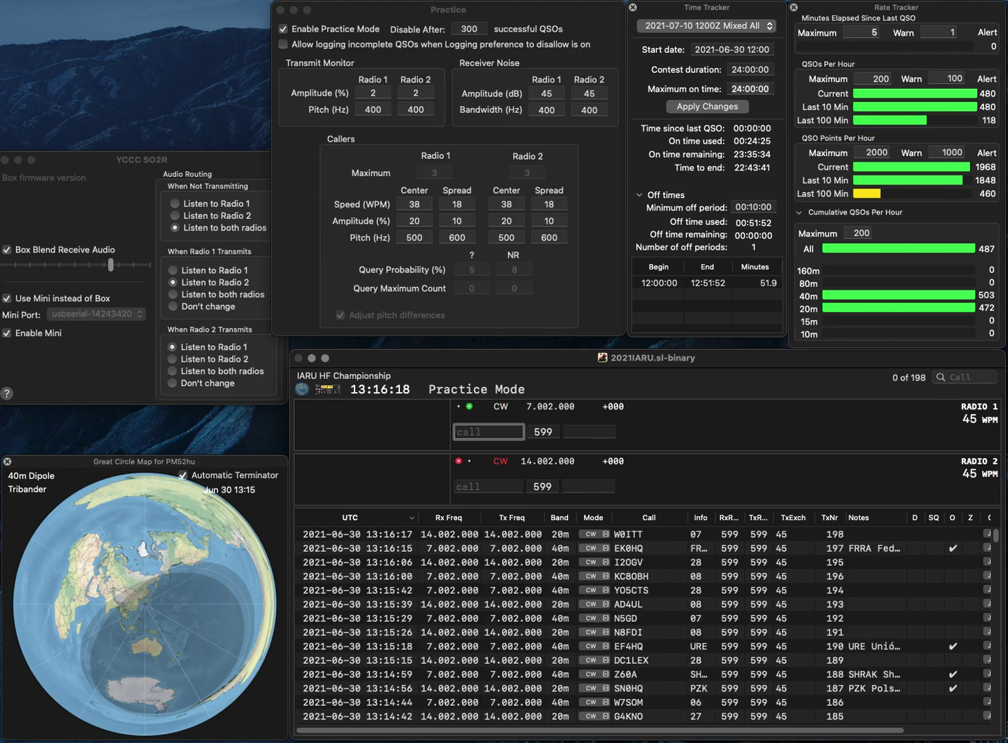
# Step: Answer SP2CA on Radio 1 and the partial call 2J on Radio 2, logging SP2CA with exchange 28
pyautogui.write('SP2CA')
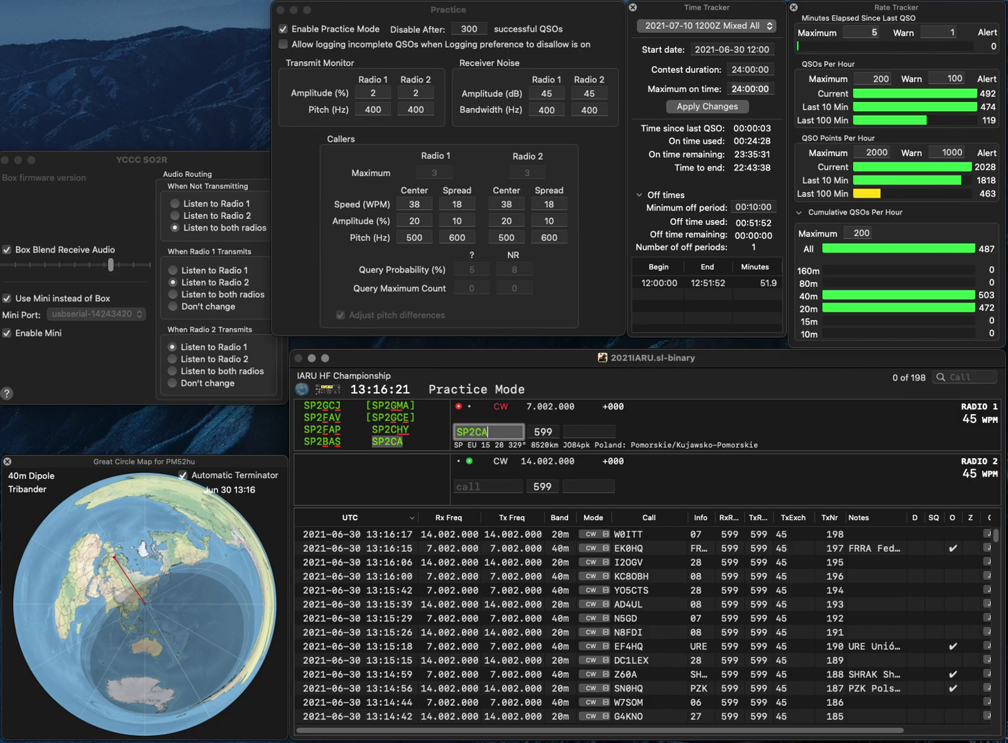
pyautogui.press('Return')
pyautogui.write('J')
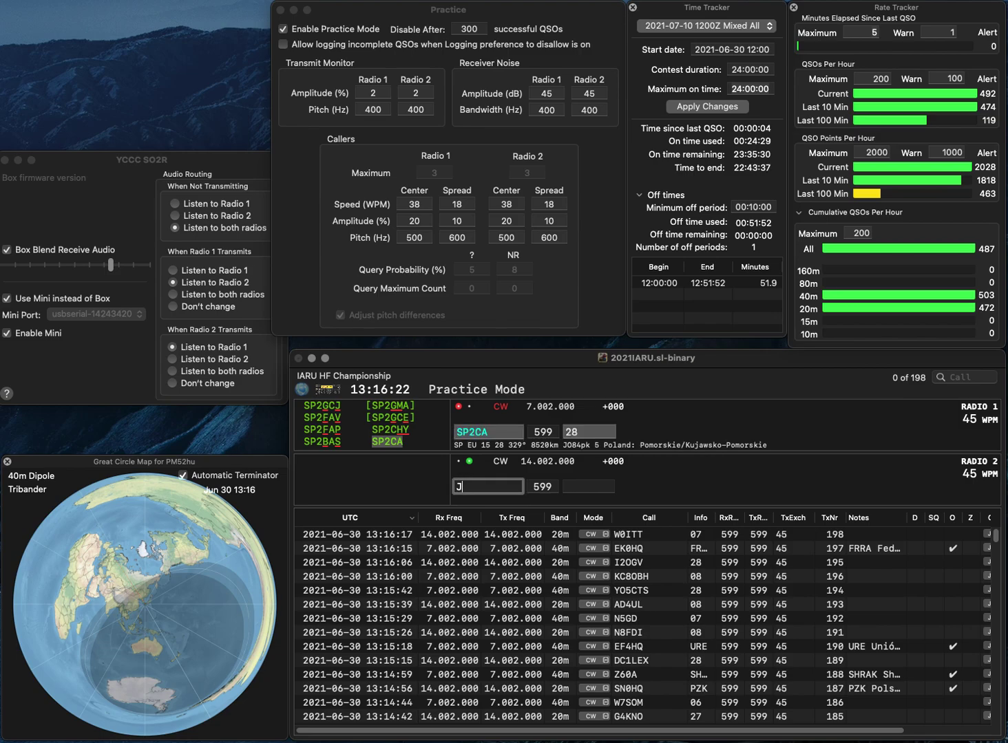
pyautogui.write('2')
pyautogui.press('Return')
pyautogui.press('space')
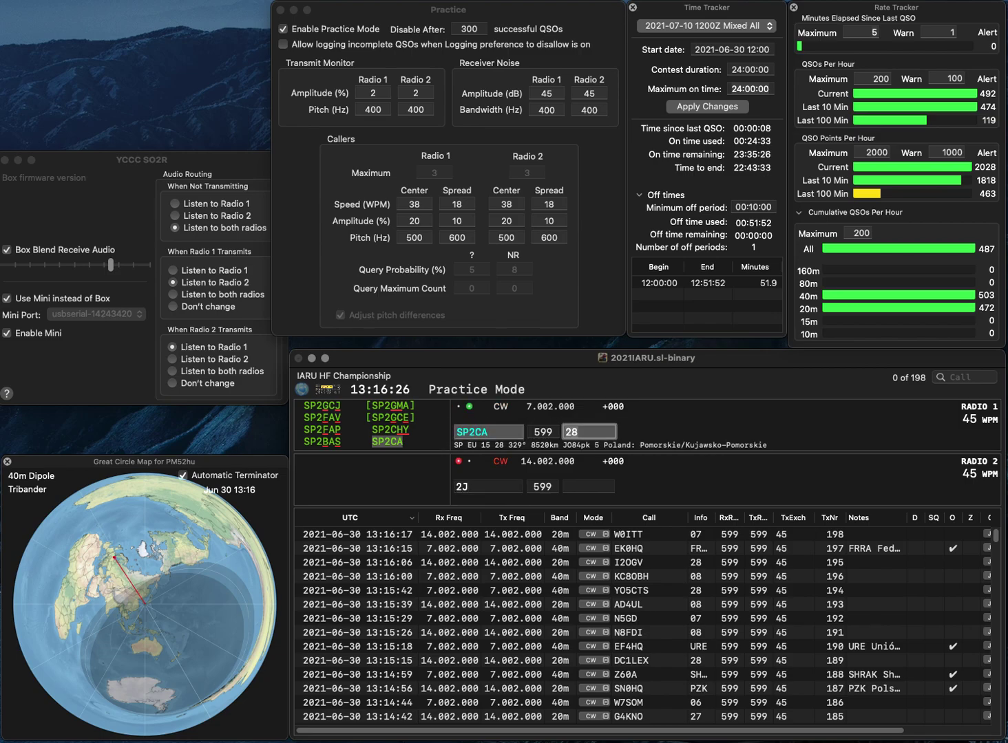
pyautogui.press('Return')
pyautogui.write('WJ')
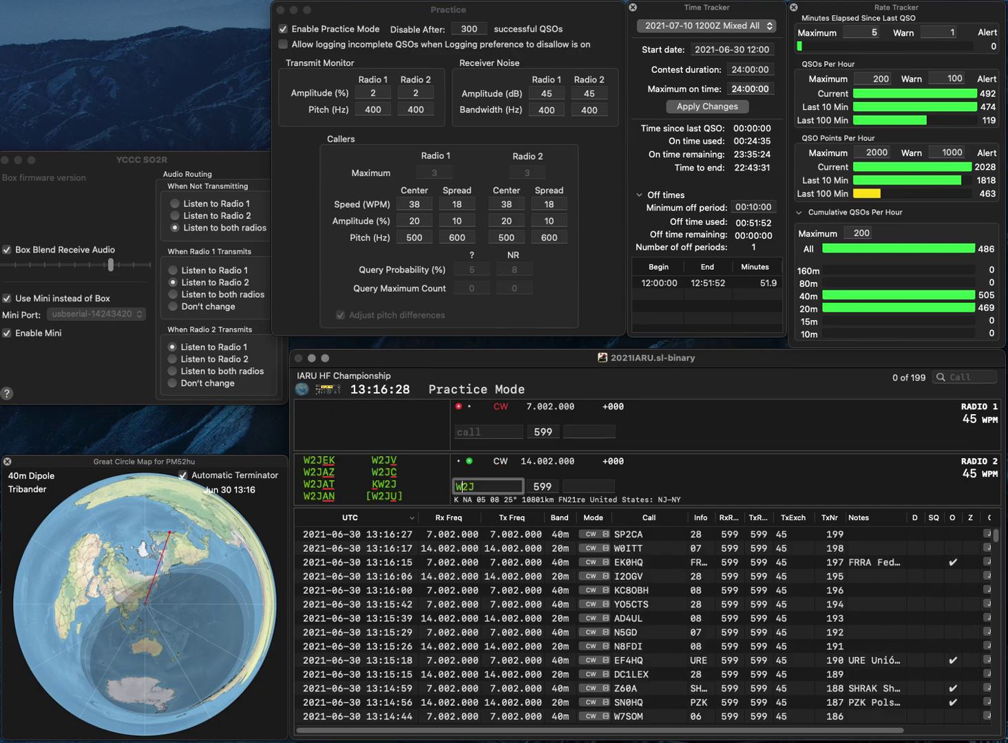
pyautogui.press('Delete')
pyautogui.write('7')
pyautogui.press('Delete')
pyautogui.write('S')
pyautogui.press('Return')
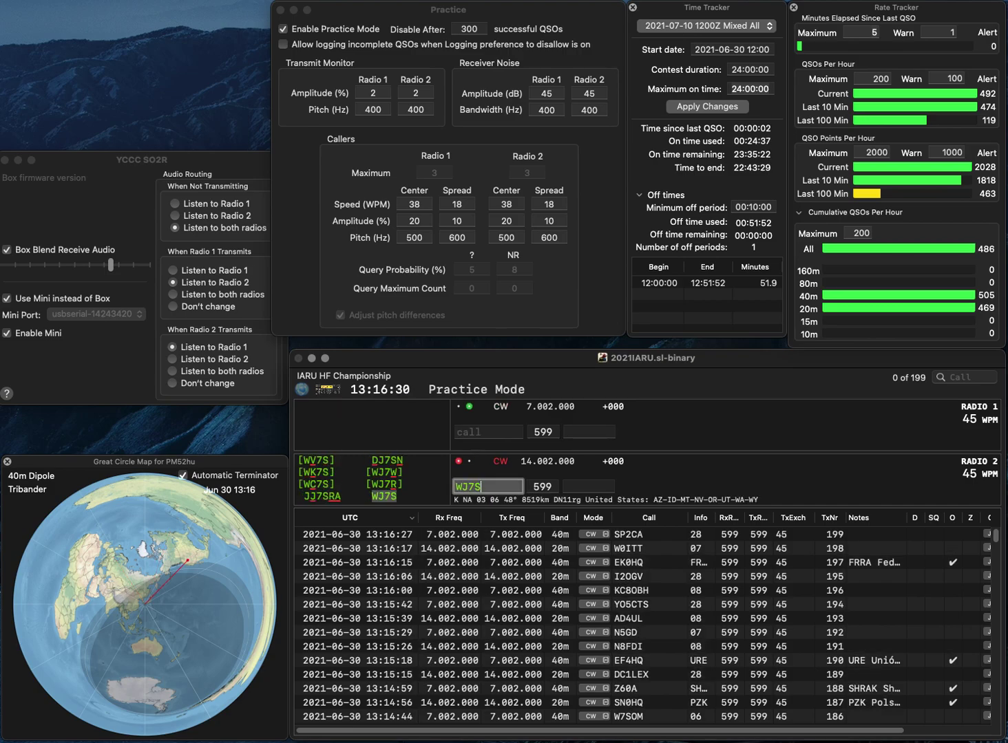
pyautogui.write('0DVD')
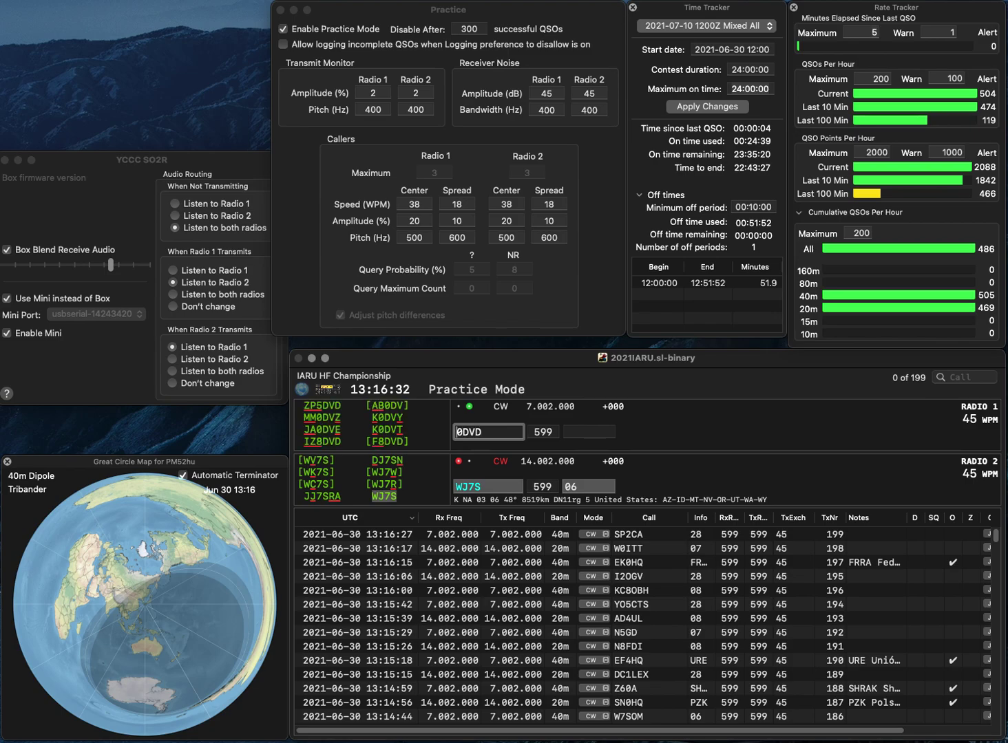
pyautogui.press('Home')
pyautogui.write('G')
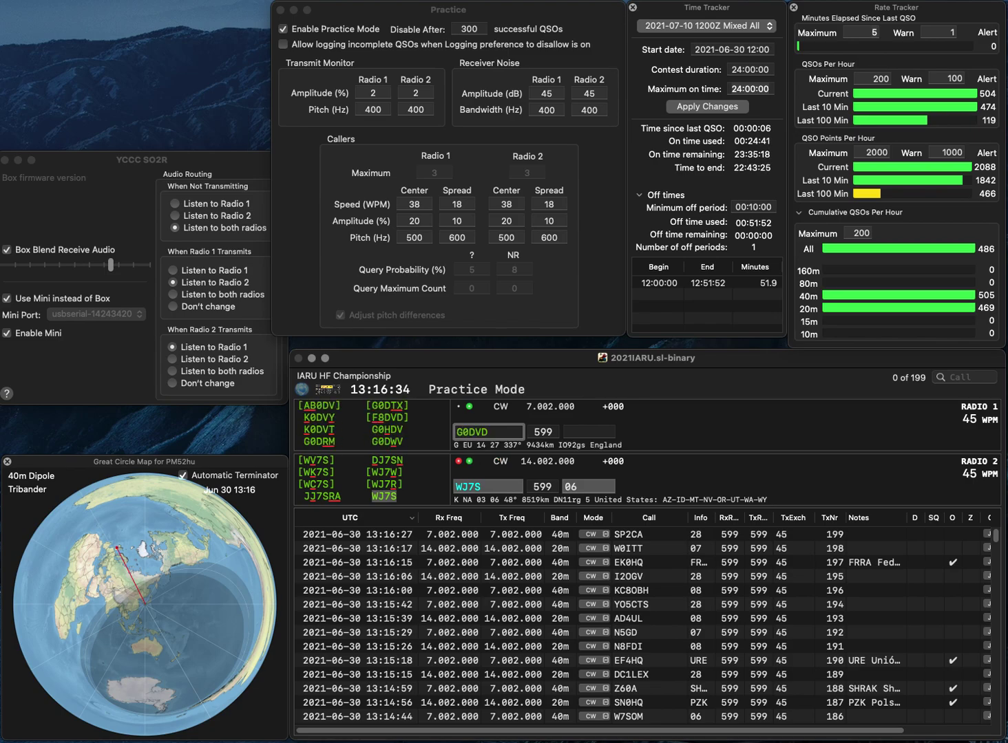
pyautogui.press('Return')
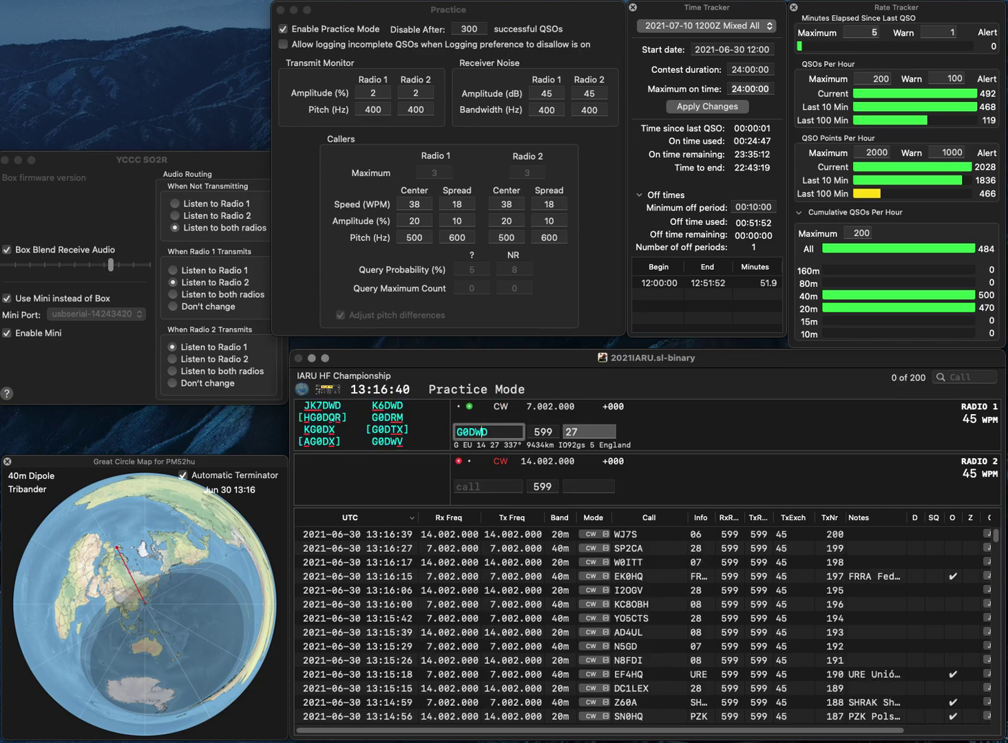
# Step: Correct the Radio 1 call to G0BVD and send it to the station
pyautogui.press('BackSpace')
pyautogui.press('BackSpace')
pyautogui.press('BackSpace')
pyautogui.write('BD')
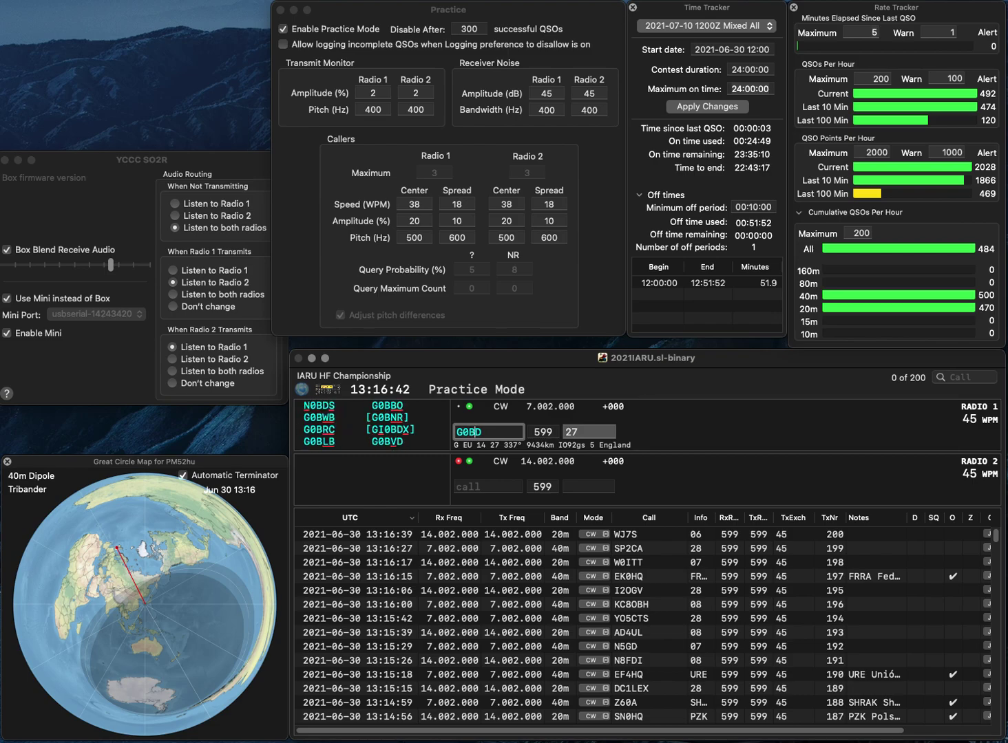
pyautogui.press('Return')
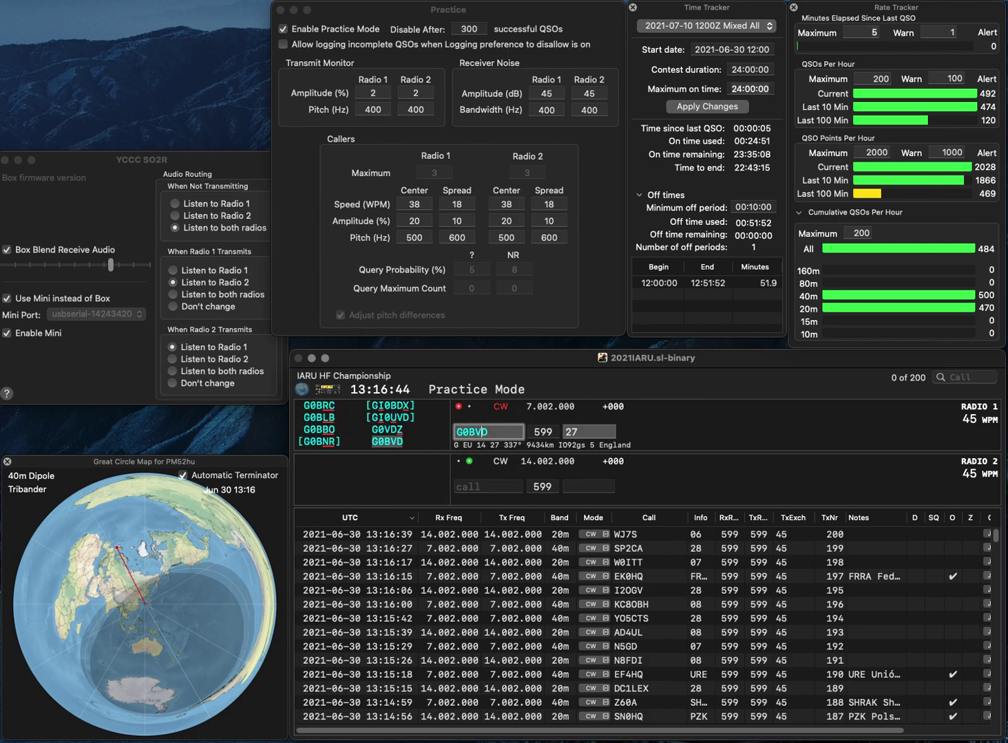
pyautogui.write('K5LG')
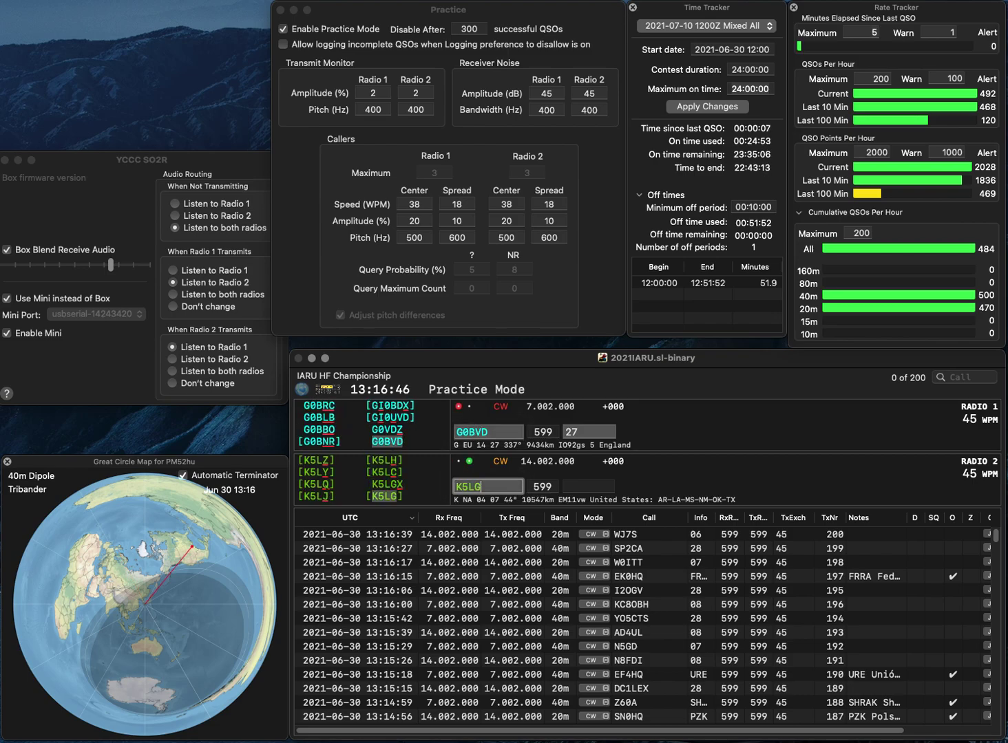
pyautogui.press('Tab')
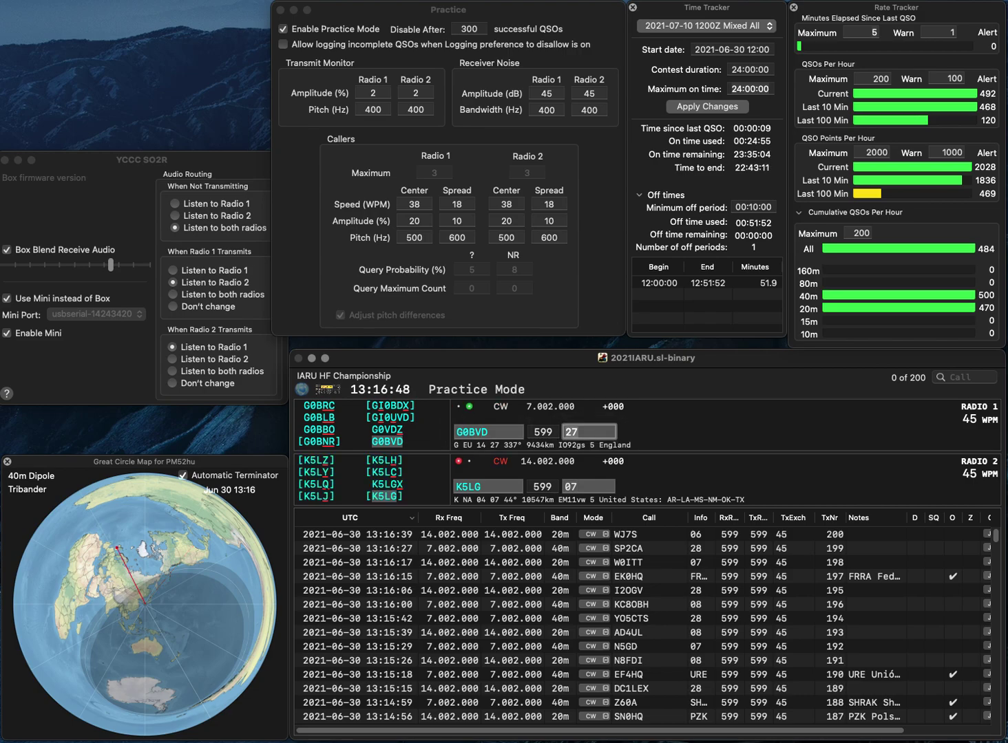
pyautogui.press('Return')
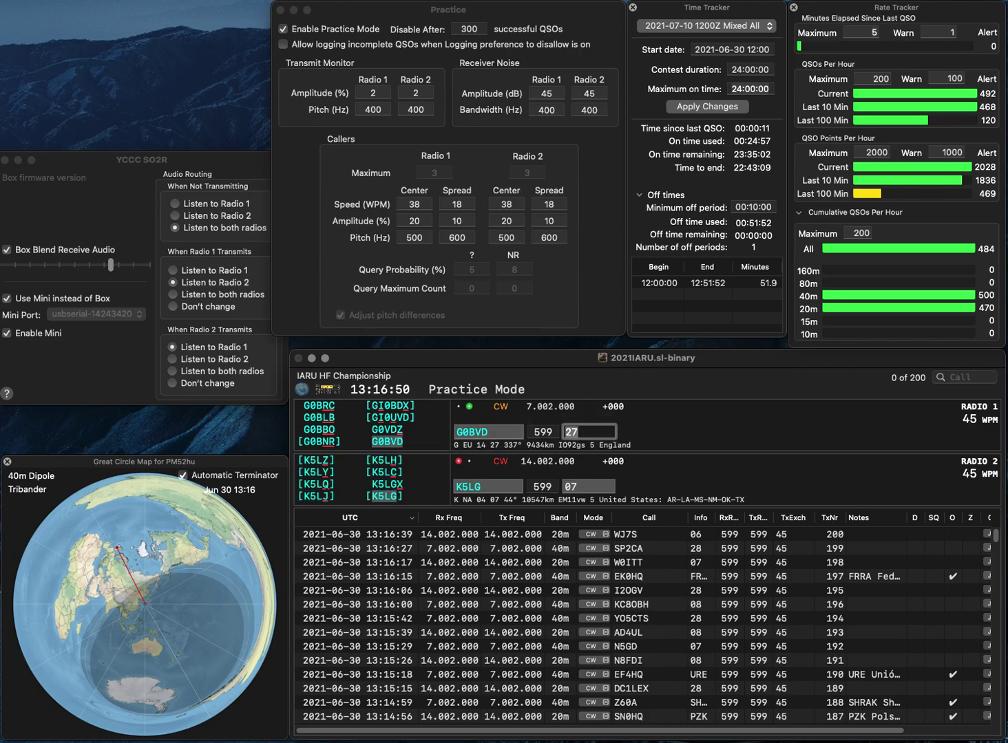
pyautogui.press('Return')
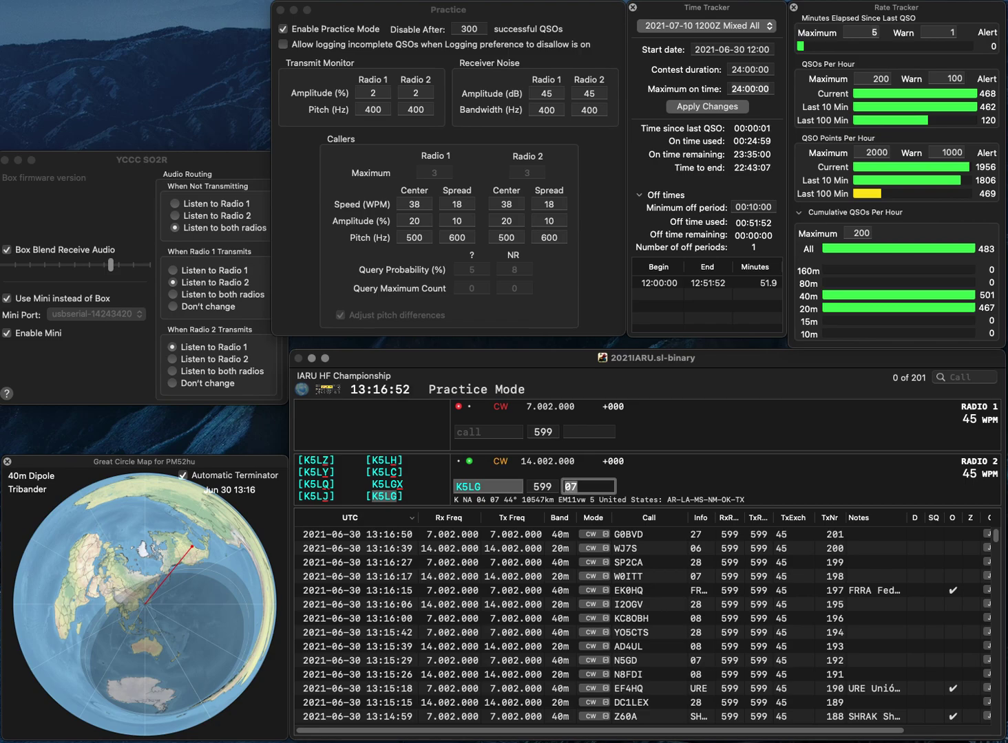
# Step: Log K5LG with exchange 07, and work and log KE6WC on Radio 1 with exchange 06 and AB1J on Radio 2 with exchange 08
pyautogui.write('KE6WC')
pyautogui.press('Return')
pyautogui.write('AB1J')
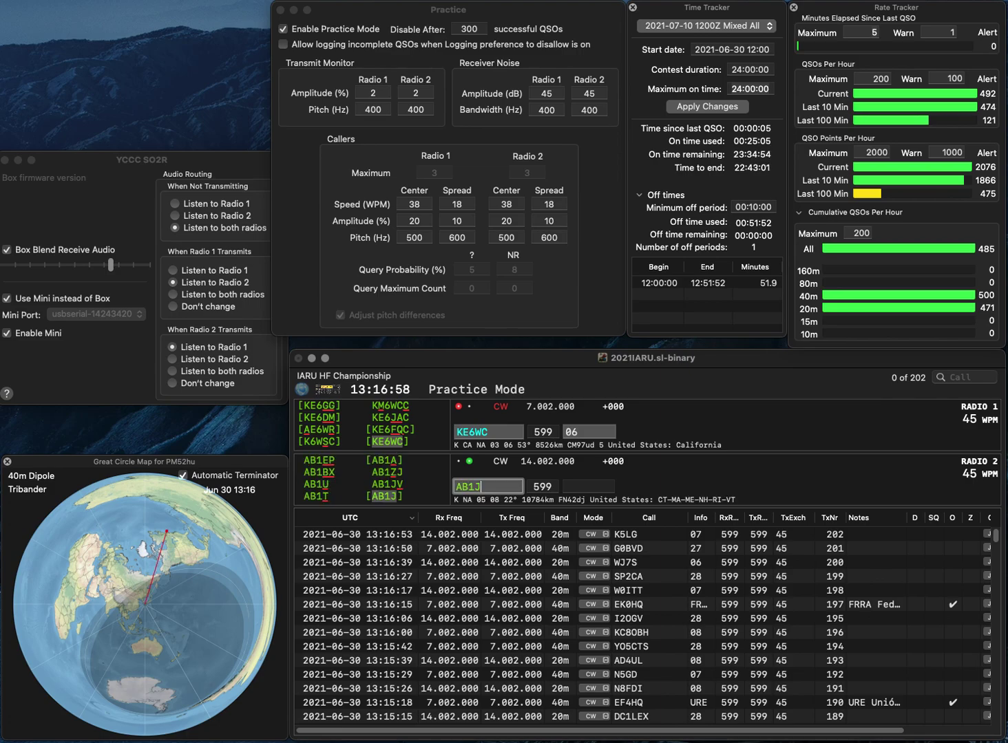
pyautogui.press('Return')
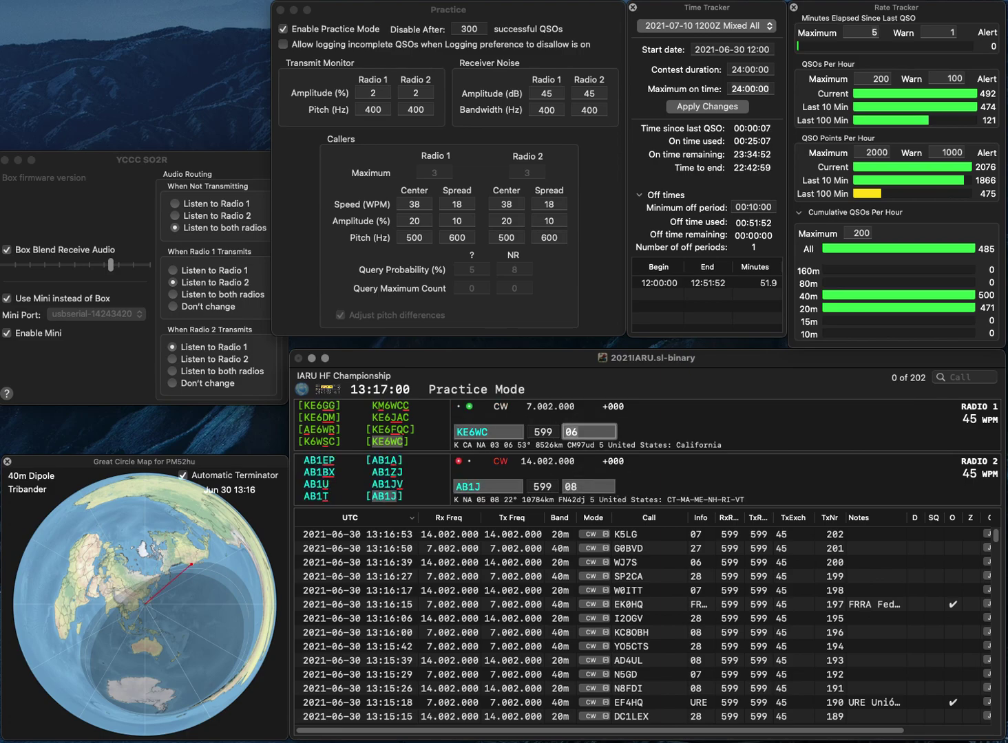
pyautogui.press('Down')
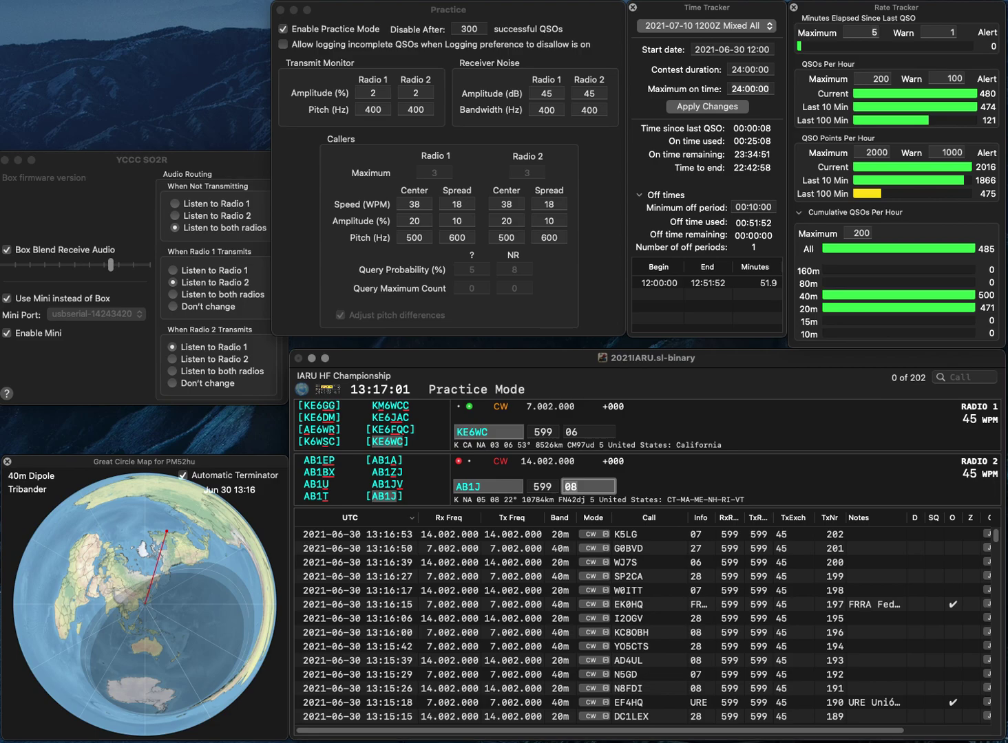
pyautogui.press('Return')
pyautogui.write('IV')
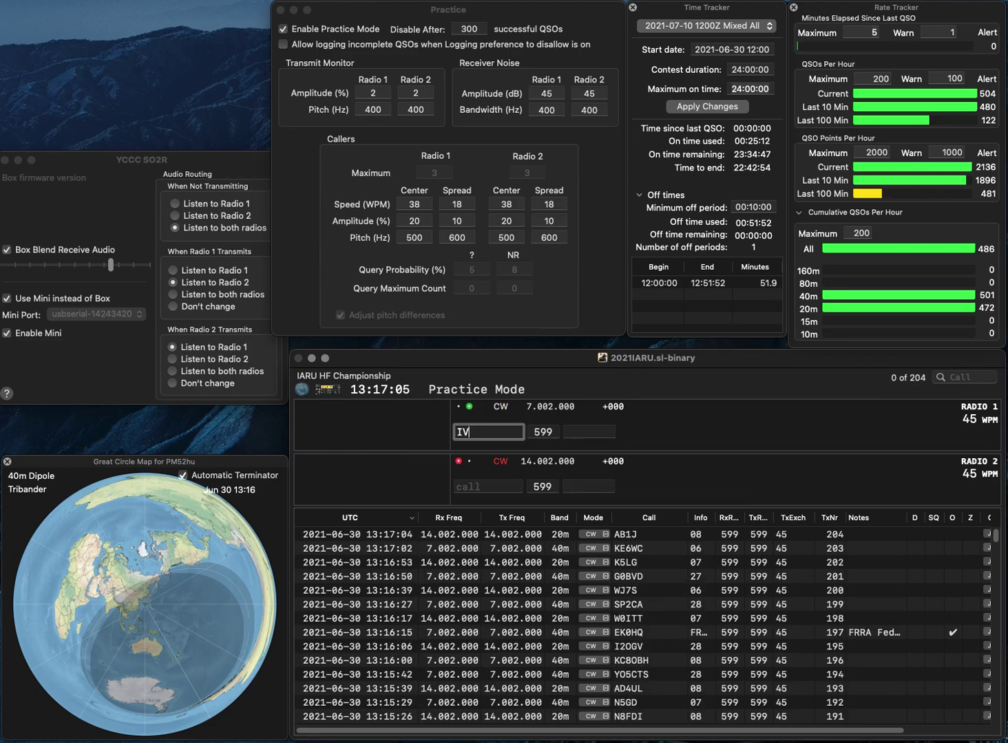
pyautogui.write('3YNB')
pyautogui.press('Return')
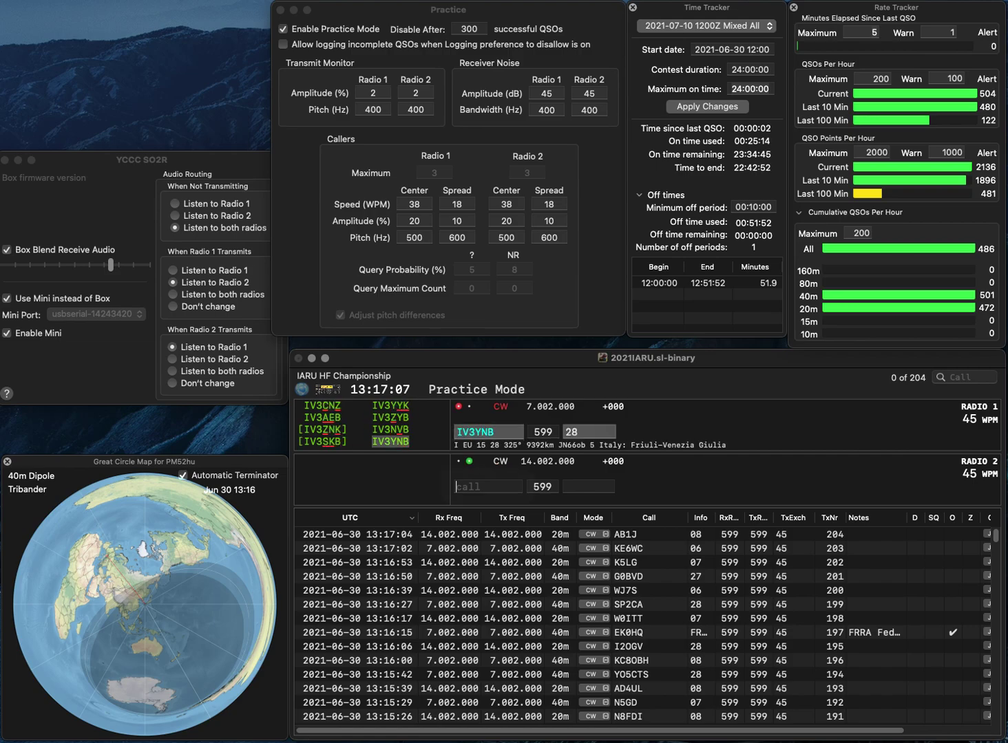
pyautogui.write('W1')
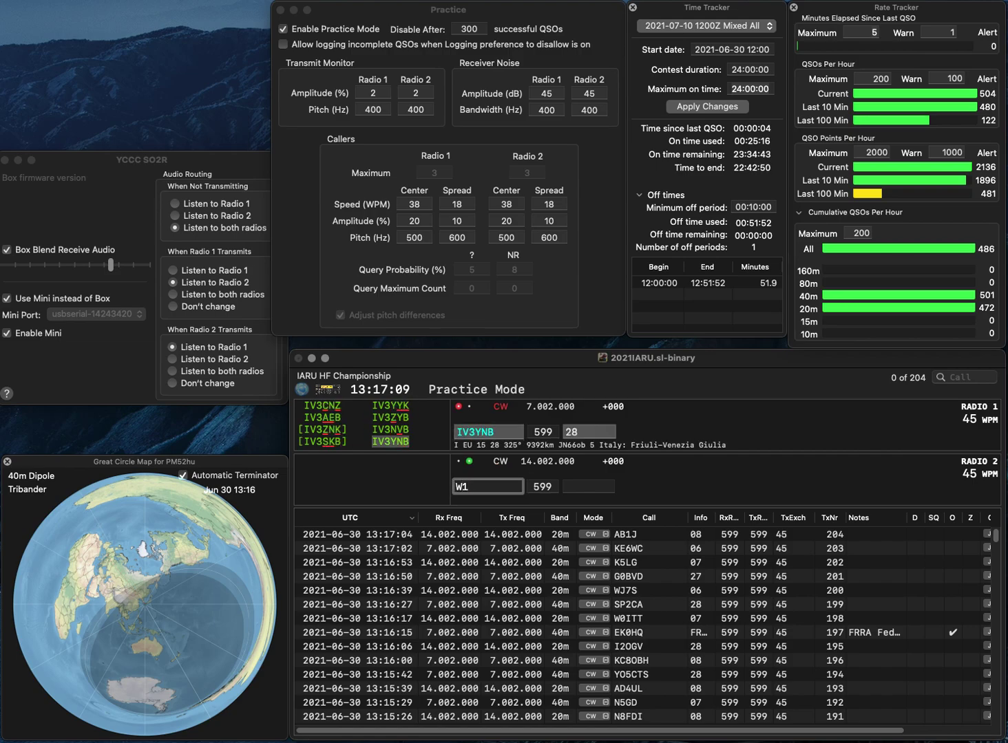
pyautogui.write('WBB')
pyautogui.press('Return')
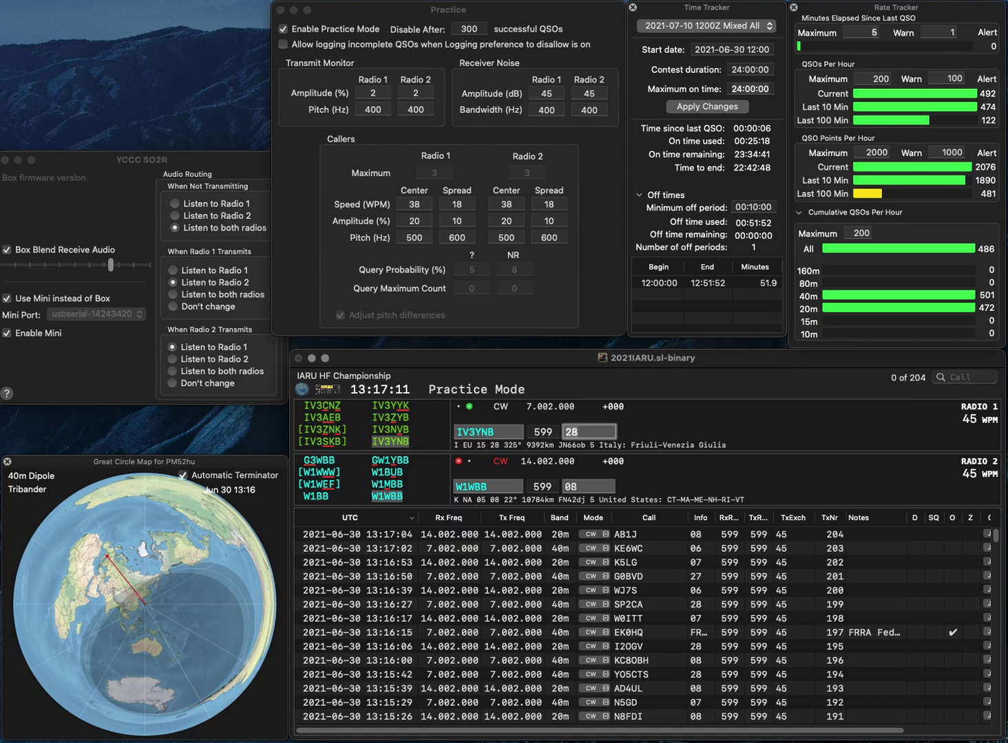
pyautogui.press('Return')
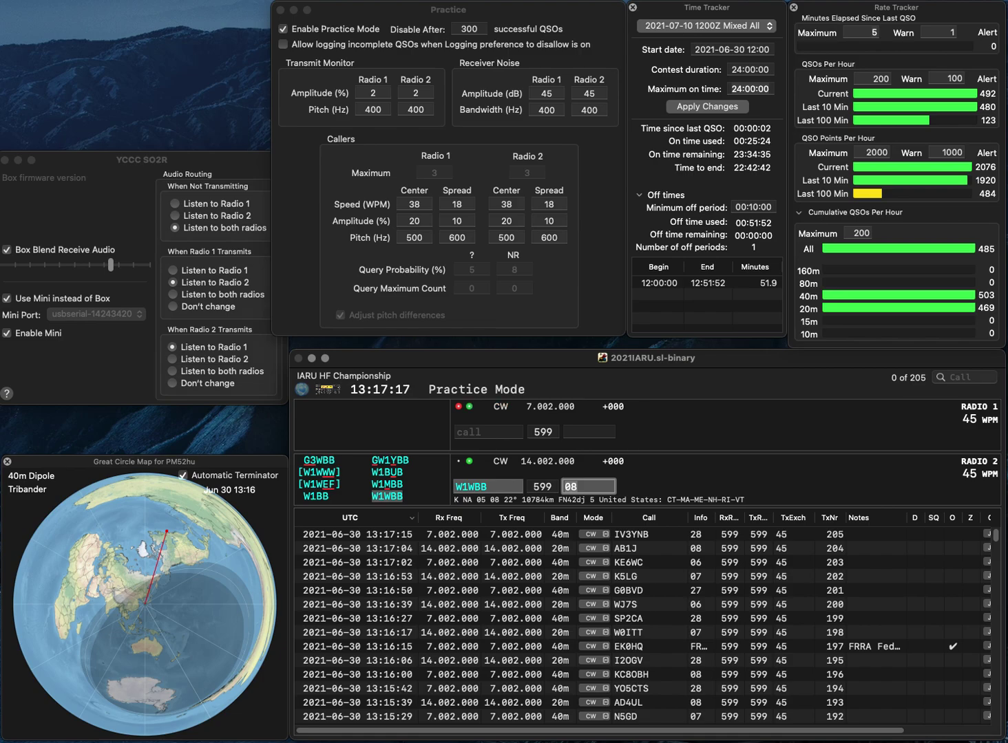
# Step: Log W1WBB on Radio 2 with exchange 08 and answer the partial call K6X on Radio 1
pyautogui.press('Up')
pyautogui.press('Return')
pyautogui.press('Down')
pyautogui.press('Return')
pyautogui.press('Up')
pyautogui.write('K6X')
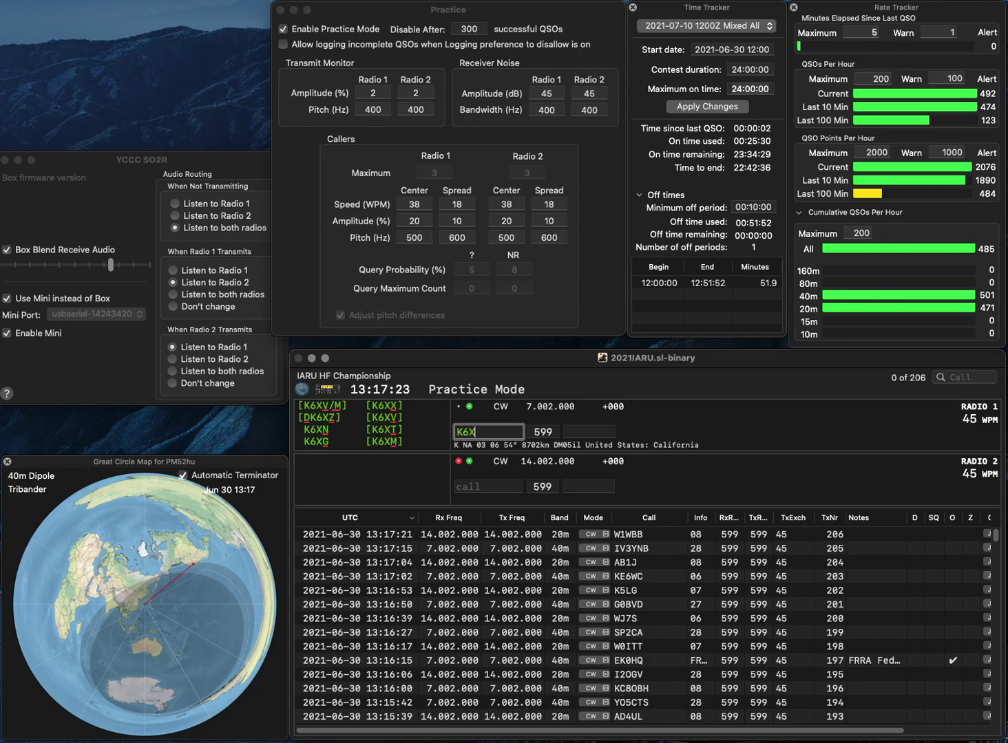
pyautogui.press('Return')
pyautogui.write('KC9CF')
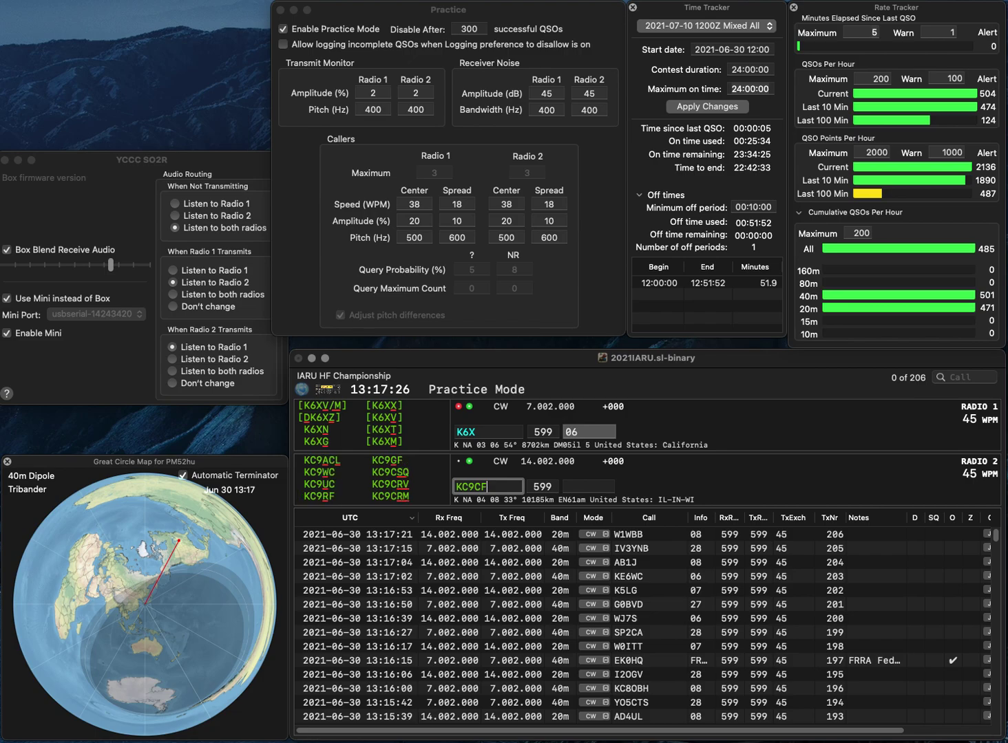
pyautogui.press('BackSpace')
pyautogui.write('LH')
pyautogui.press('Return')
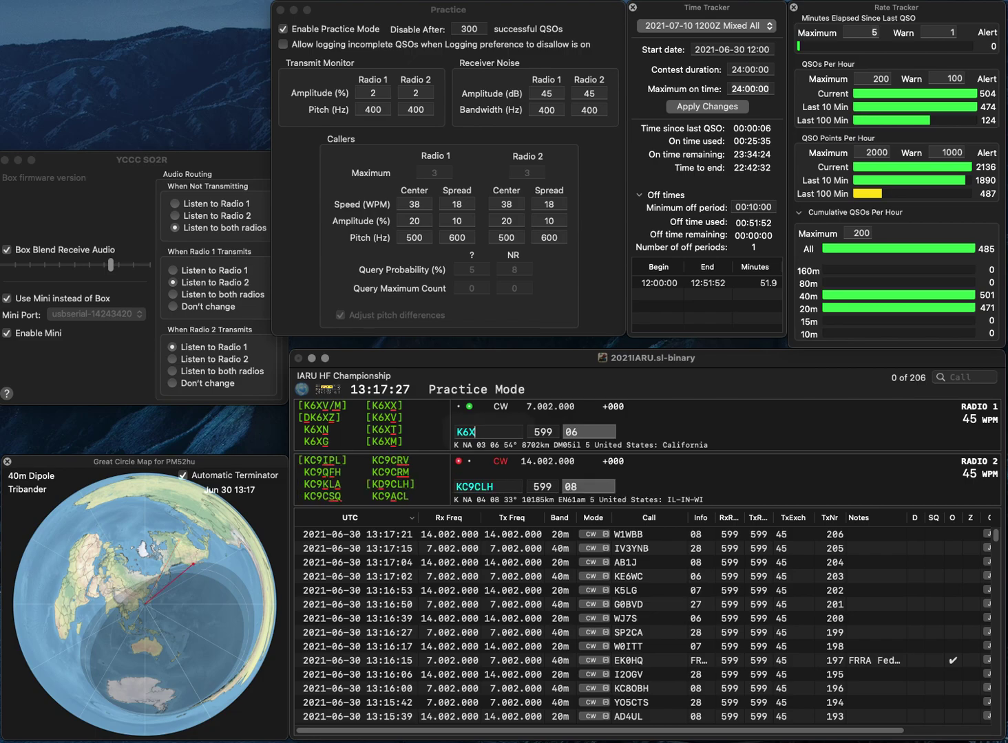
# Step: Correct the partial Radio 1 call to K6VOX and send it to the station
pyautogui.press('Left')
pyautogui.write('VO')
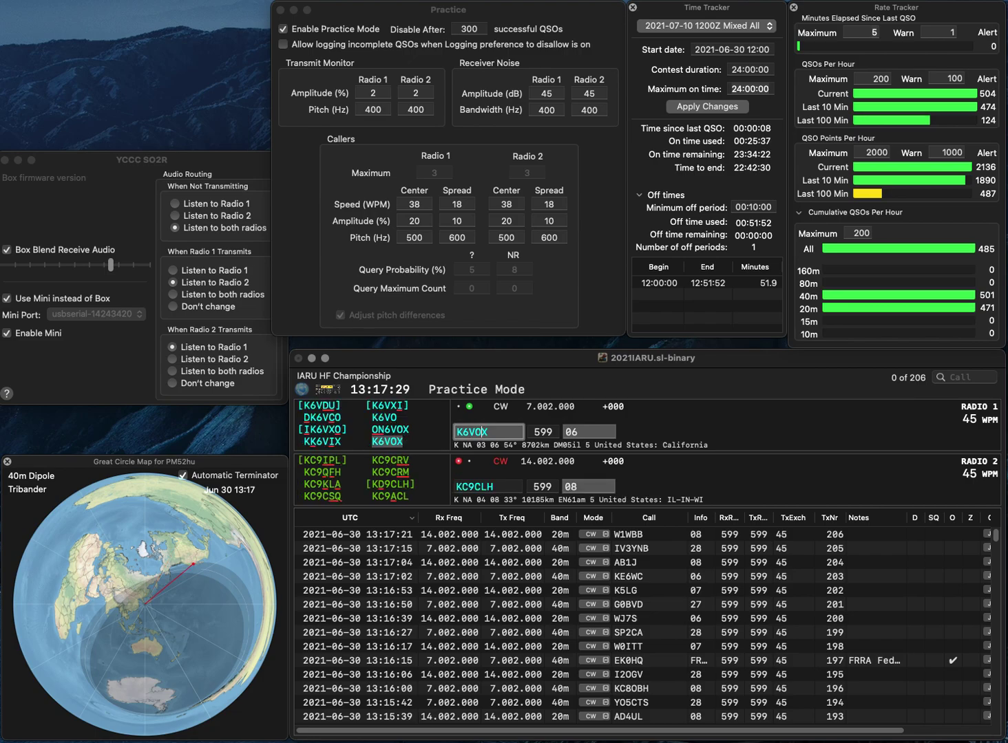
pyautogui.press('Return')
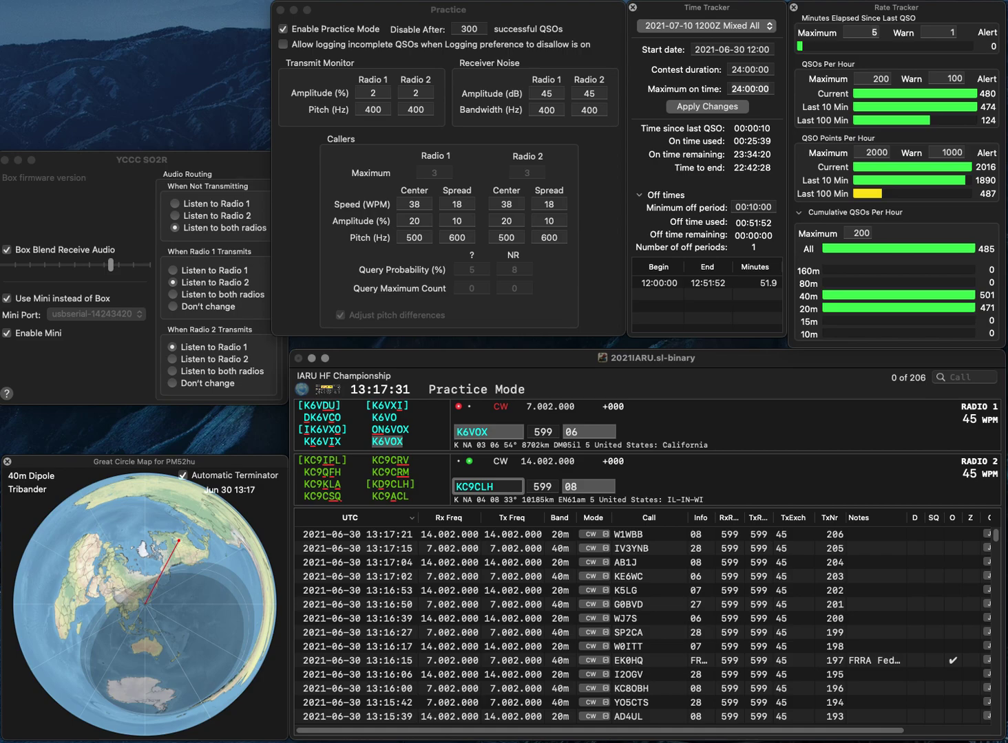
pyautogui.press('Left')
pyautogui.write('D')
pyautogui.press('Left')
pyautogui.press('BackSpace')
pyautogui.write('D')
pyautogui.press('Return')
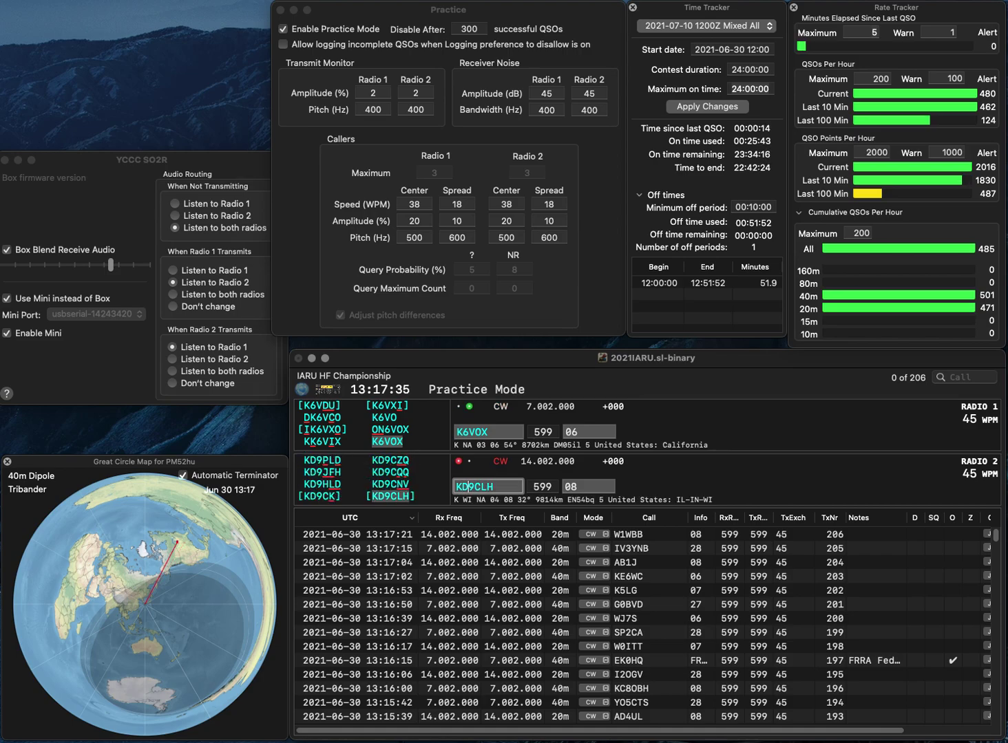
pyautogui.press('Return')
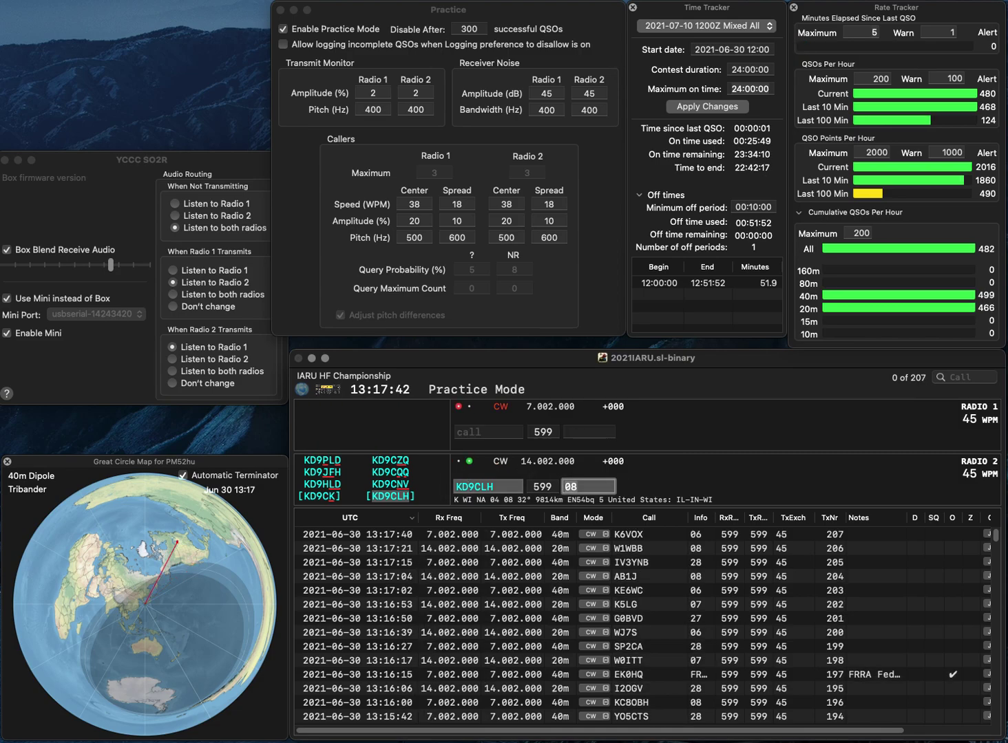
pyautogui.press('Return')
pyautogui.write('NT6Q')
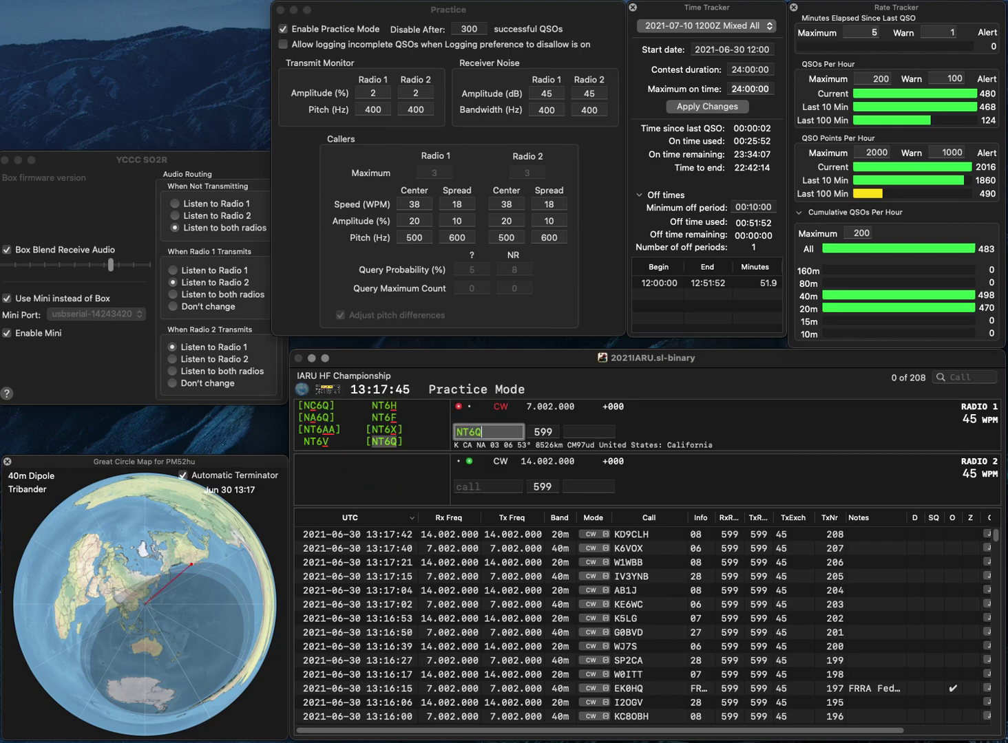
pyautogui.press('Return')
pyautogui.write('UA9SMU')
pyautogui.press('Return')
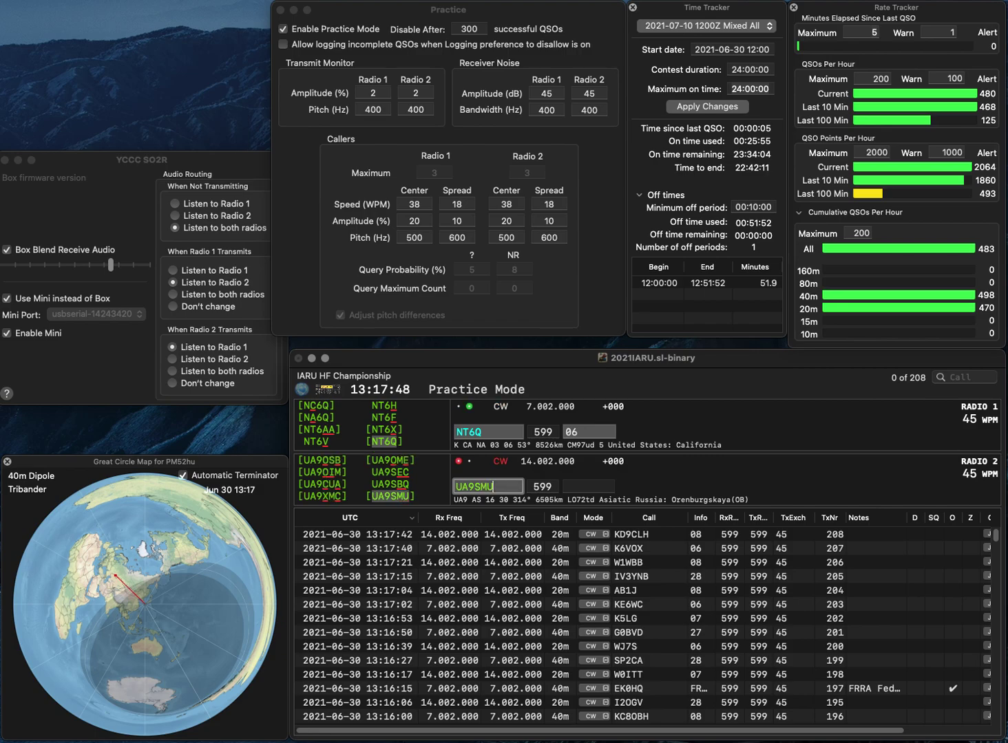
pyautogui.press('Return')
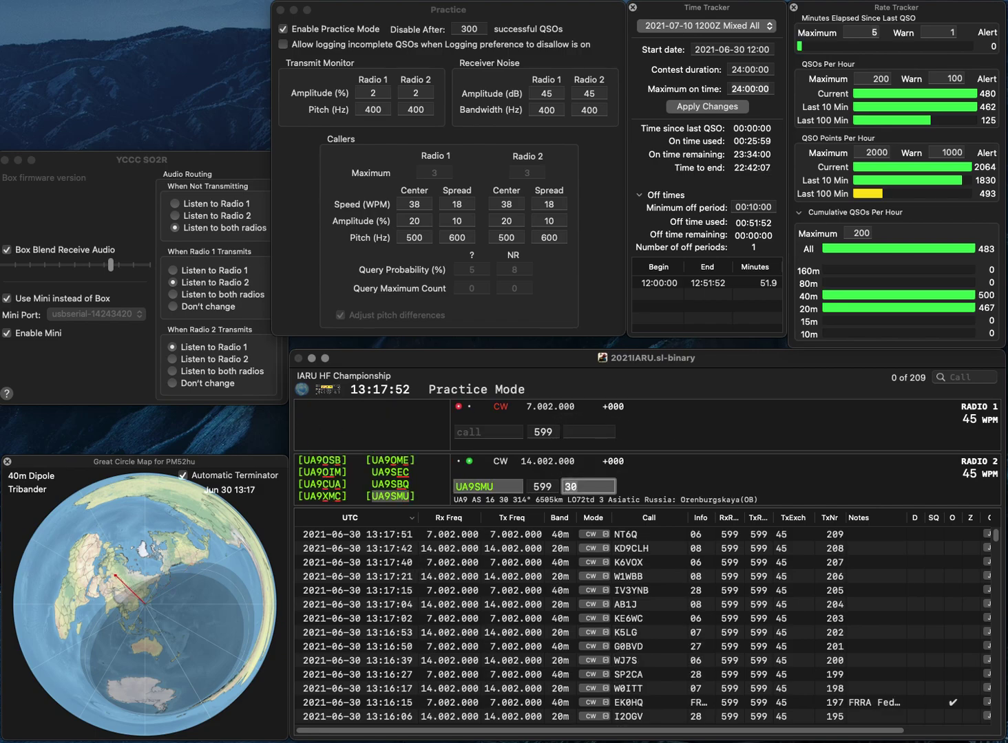
pyautogui.press('Return')
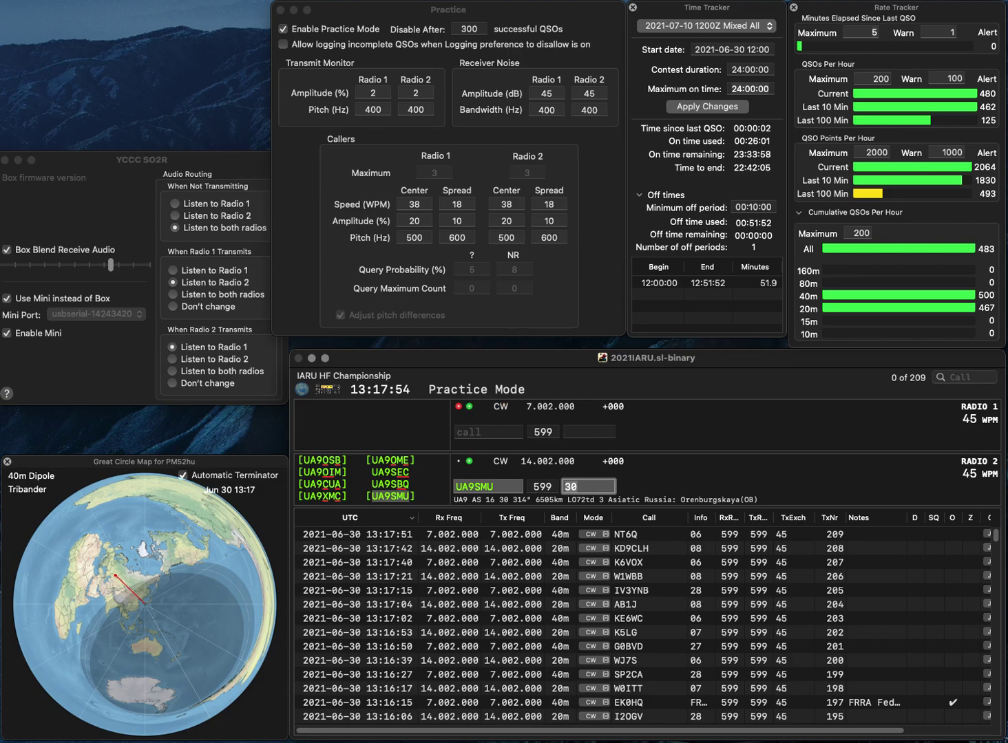
# Step: Answer the partial call F5 on Radio 1 and start the Radio 2 call with S
pyautogui.write('5')
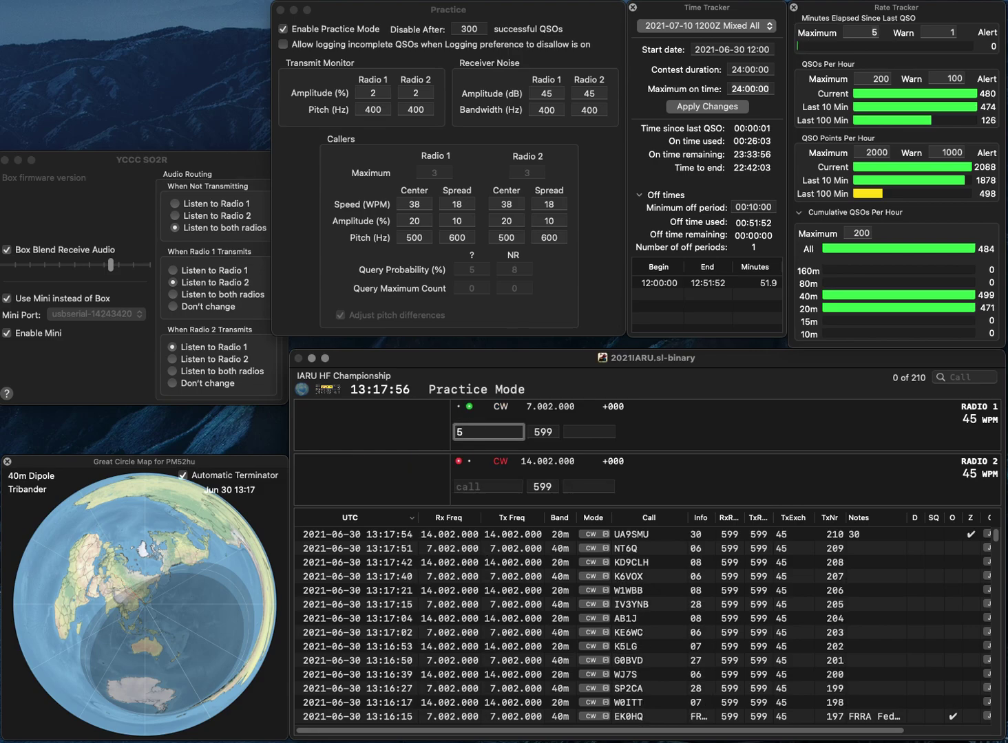
pyautogui.write('F')
pyautogui.press('Return')
pyautogui.write('S')
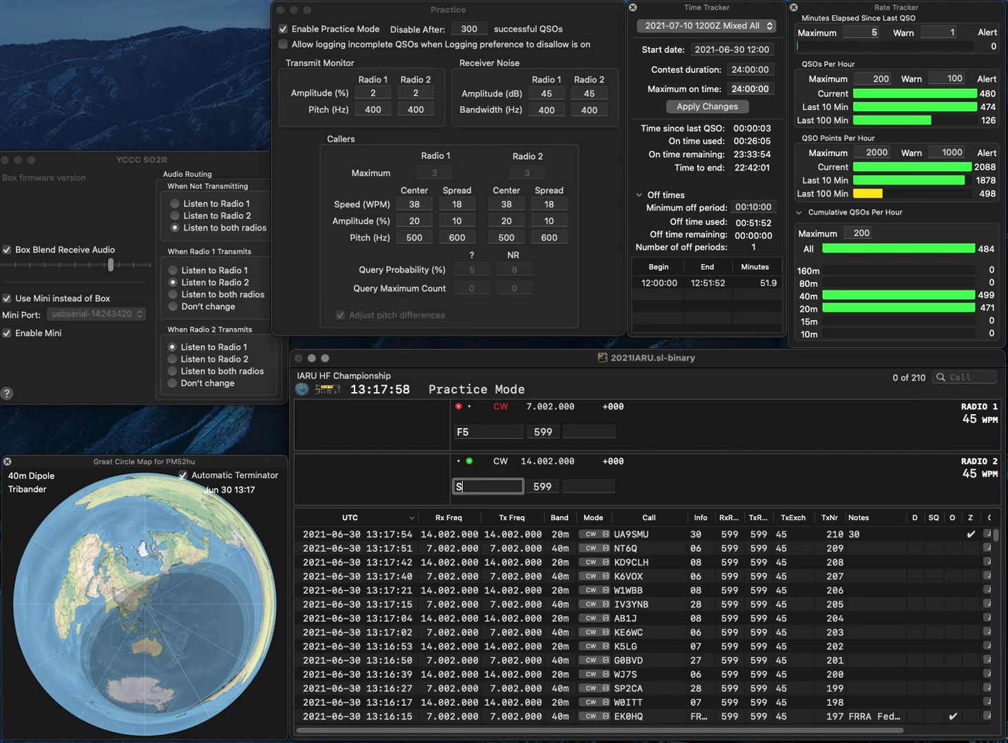
# Step: Replace the partial Radio 1 call with EF4HQ and answer that station
pyautogui.press('Up')
pyautogui.press('BackSpace')
pyautogui.press('BackSpace')
pyautogui.write('EF4HQ')
pyautogui.press('Return')
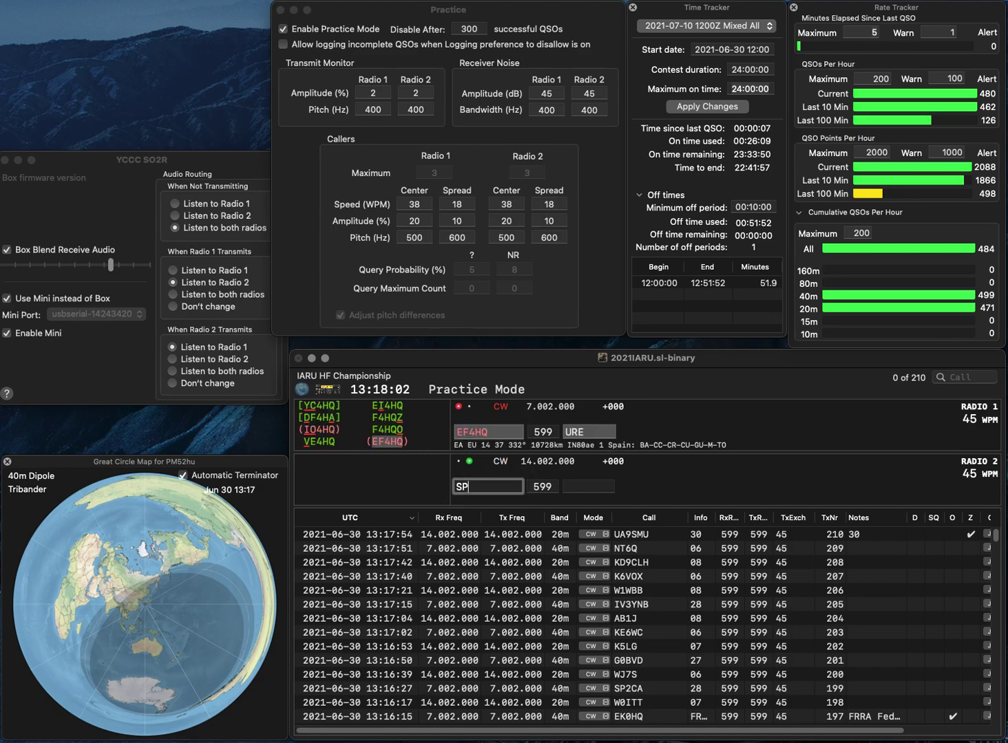
# Step: Answer the partial call DL on Radio 2 and log EF4HQ on Radio 1 with exchange URE
pyautogui.press('BackSpace')
pyautogui.write('DLJ')
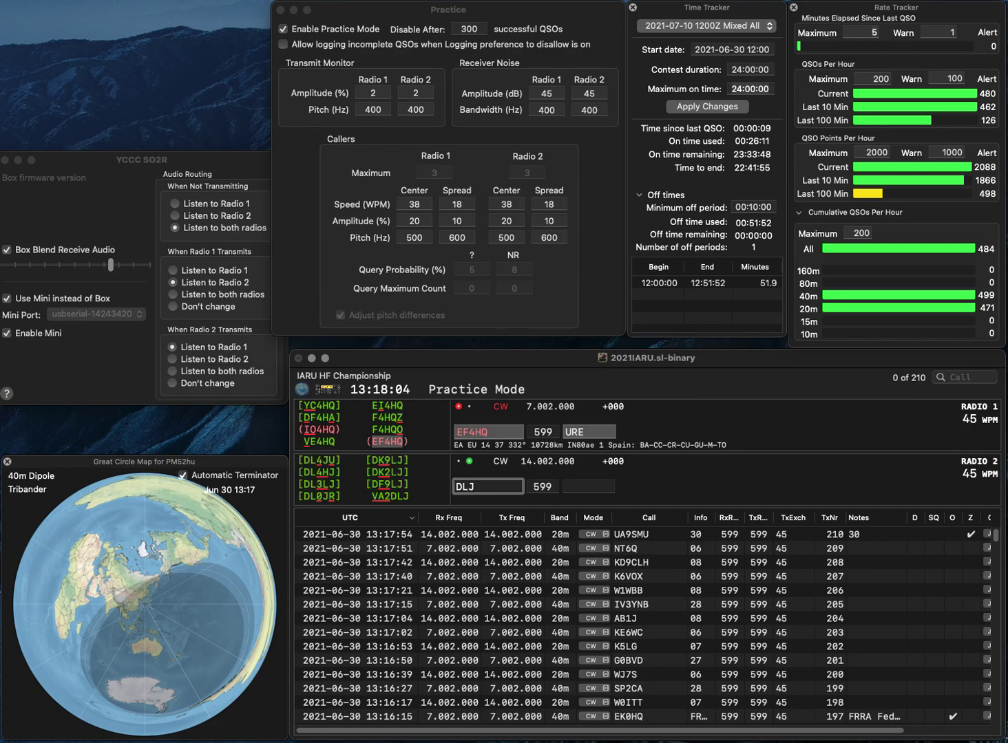
pyautogui.press('BackSpace')
pyautogui.press('Return')
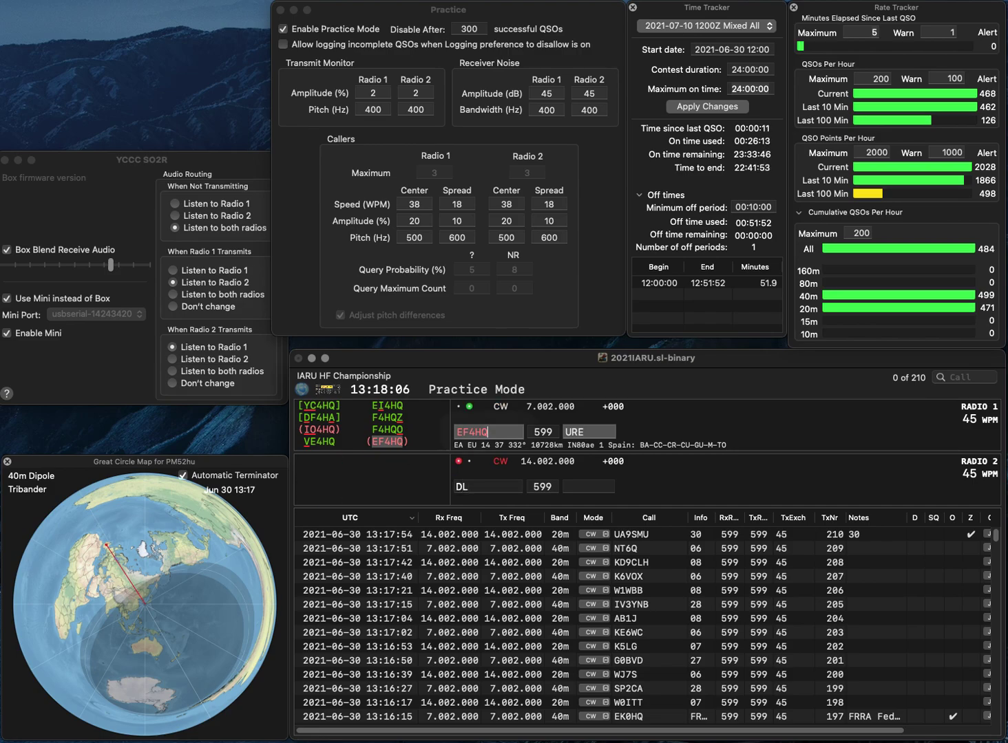
pyautogui.press('Return')
# Step: Correct and complete the Radio 2 call as DJ3HJ and send it to the station
pyautogui.write('3')
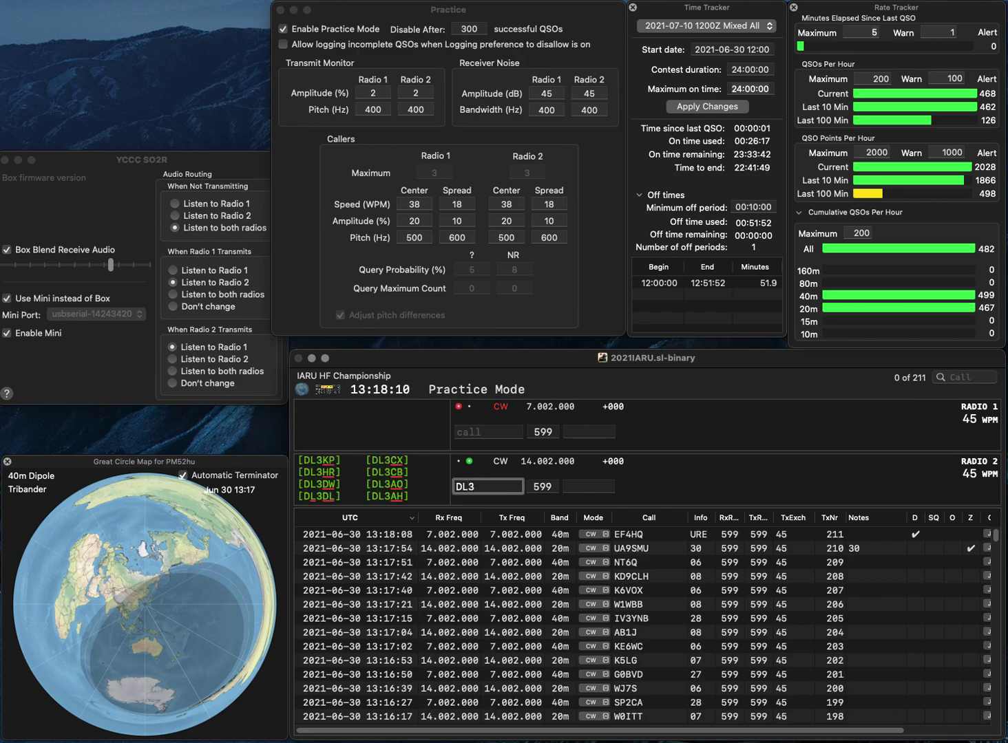
pyautogui.write('HJ')
pyautogui.press('Home')
pyautogui.press('Right')
pyautogui.press('Right')
pyautogui.press('BackSpace')
pyautogui.write('J')
pyautogui.press('Return')
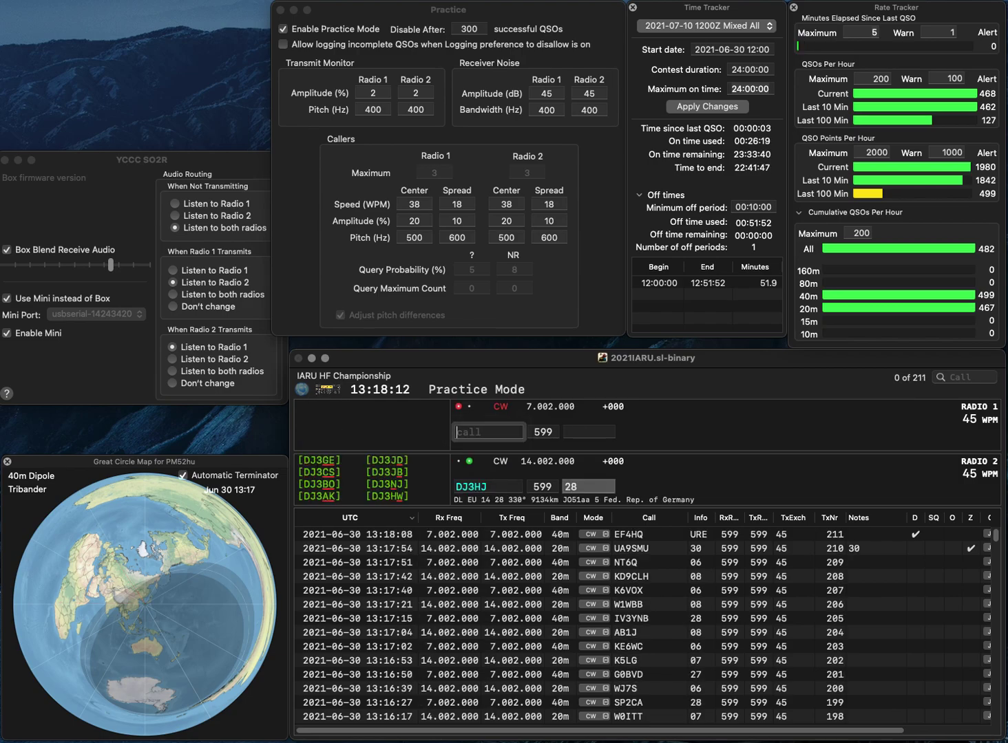
# Step: Enter the call VE3AA on Radio 1 and answer that station
pyautogui.write('VE')
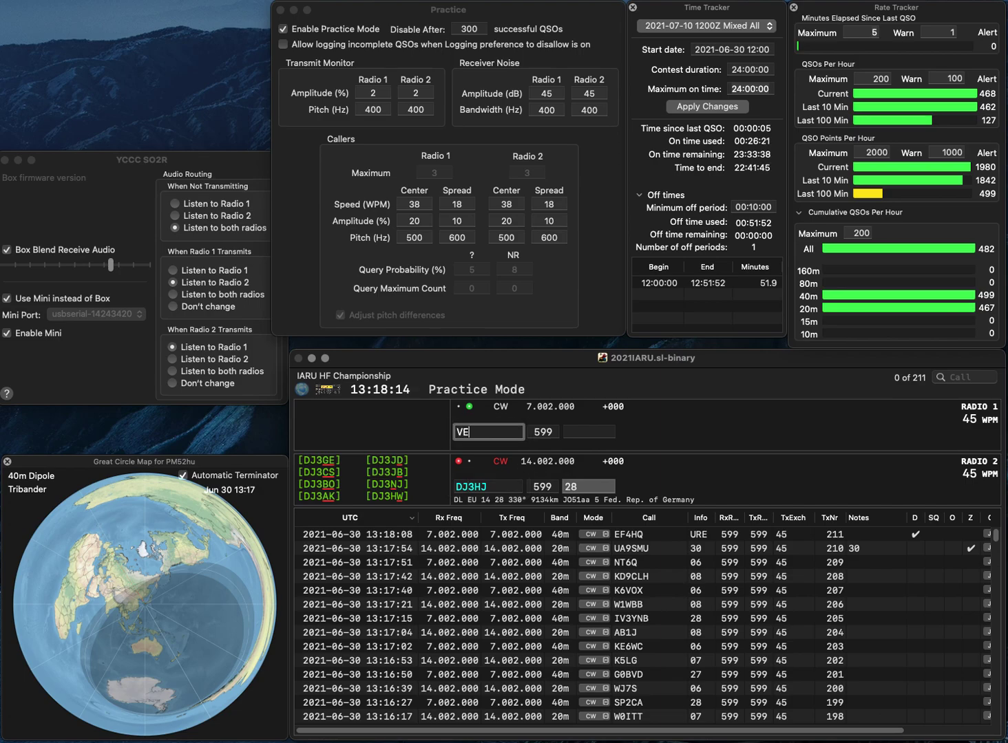
pyautogui.write('3AA')
pyautogui.press('Return')
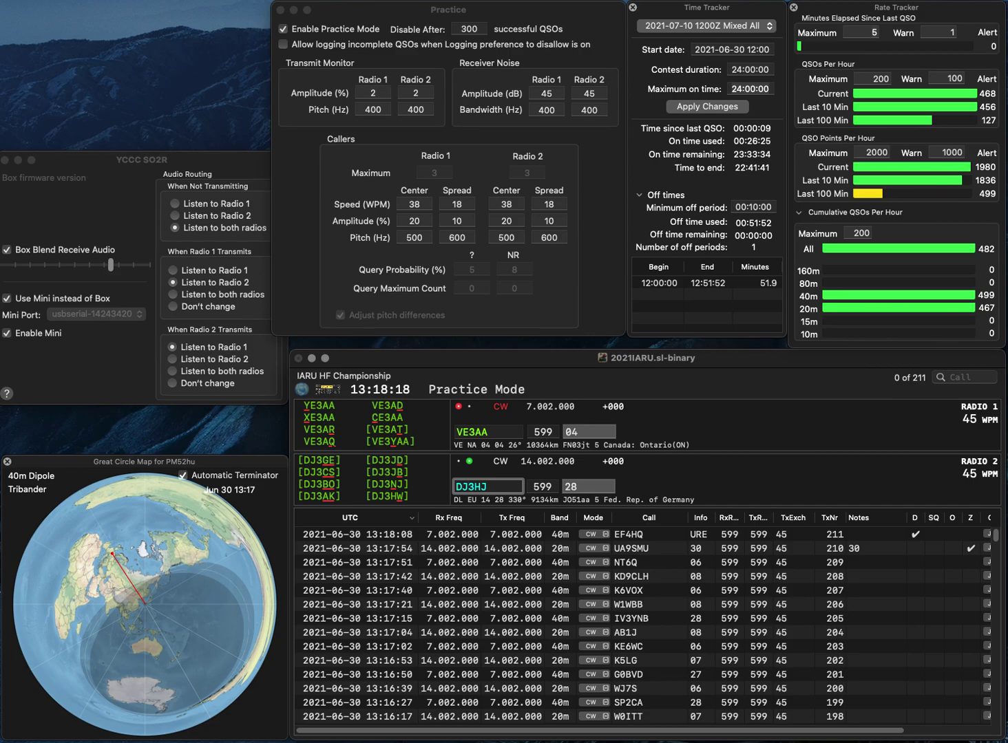
# Step: Try changing the Radio 2 call to DJ3SJ and send it to the station
pyautogui.press('Delete')
pyautogui.write('S')
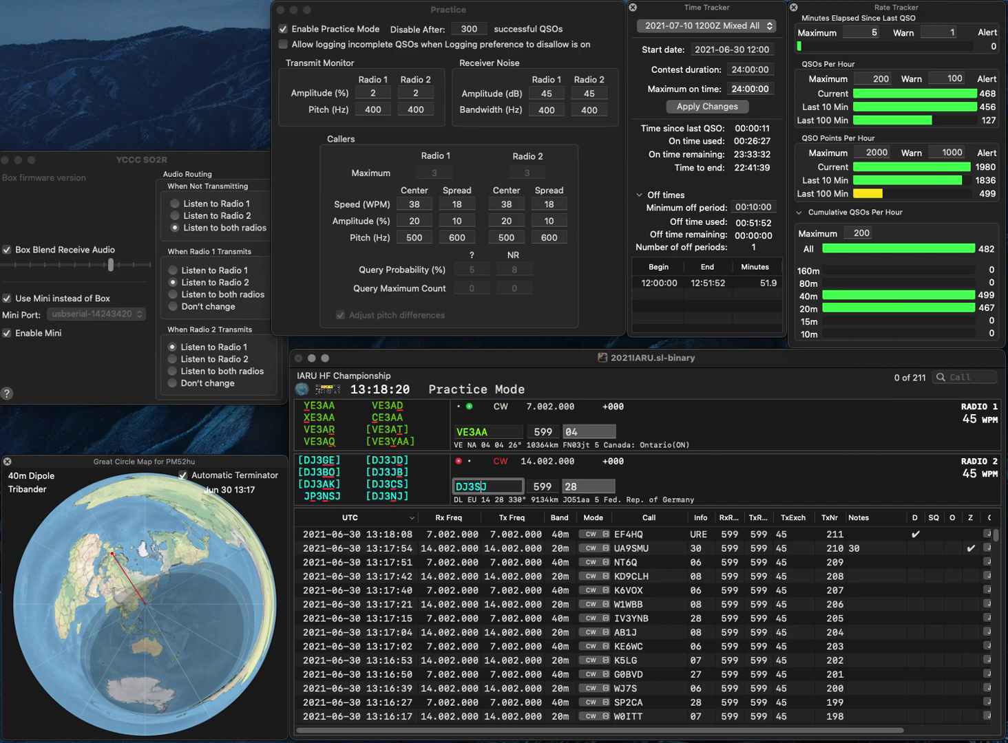
pyautogui.press('Return')
# Step: Correct the Radio 1 call to VE3AR and send it to the station
pyautogui.press('BackSpace')
pyautogui.write('R')
pyautogui.press('Return')
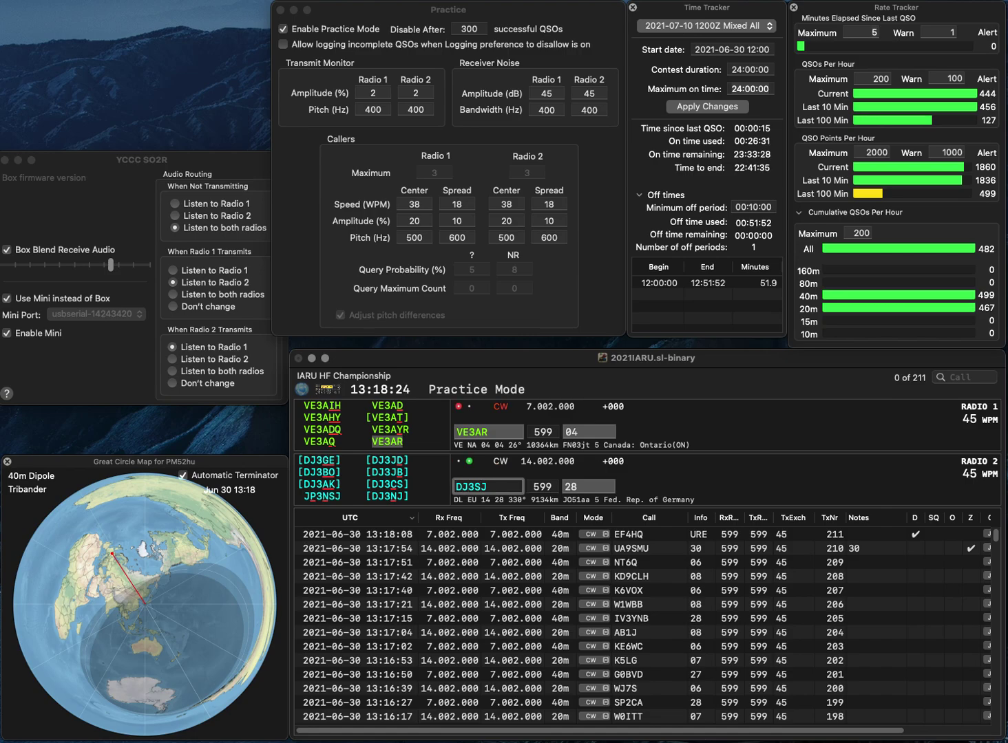
pyautogui.press('Left')
pyautogui.press('Left')
pyautogui.press('Delete')
pyautogui.write('H')
pyautogui.press('Up')
pyautogui.press('Tab')
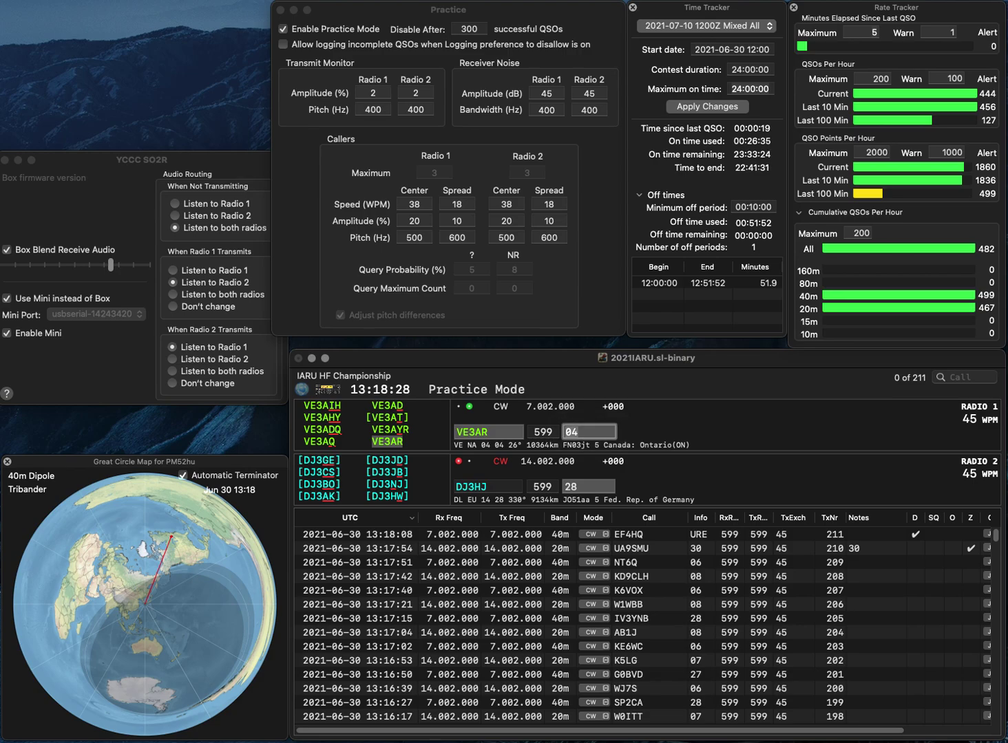
pyautogui.press('Return')
pyautogui.press('Down')
pyautogui.press('BackSpace')
pyautogui.write('W')
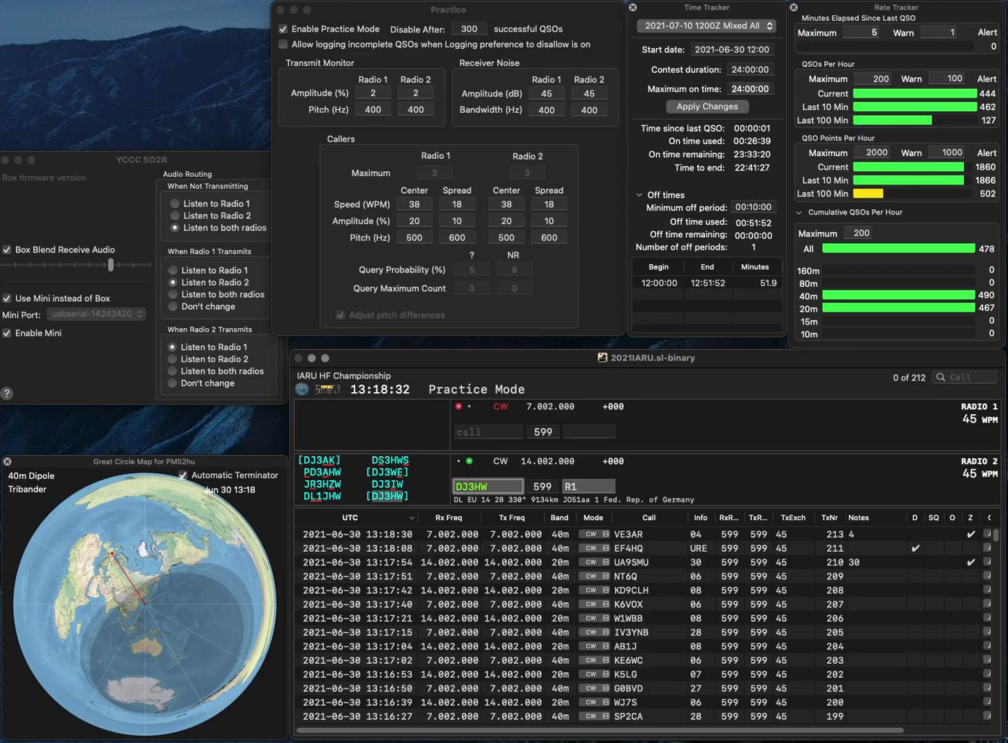
pyautogui.press('Up')
pyautogui.write('9M')
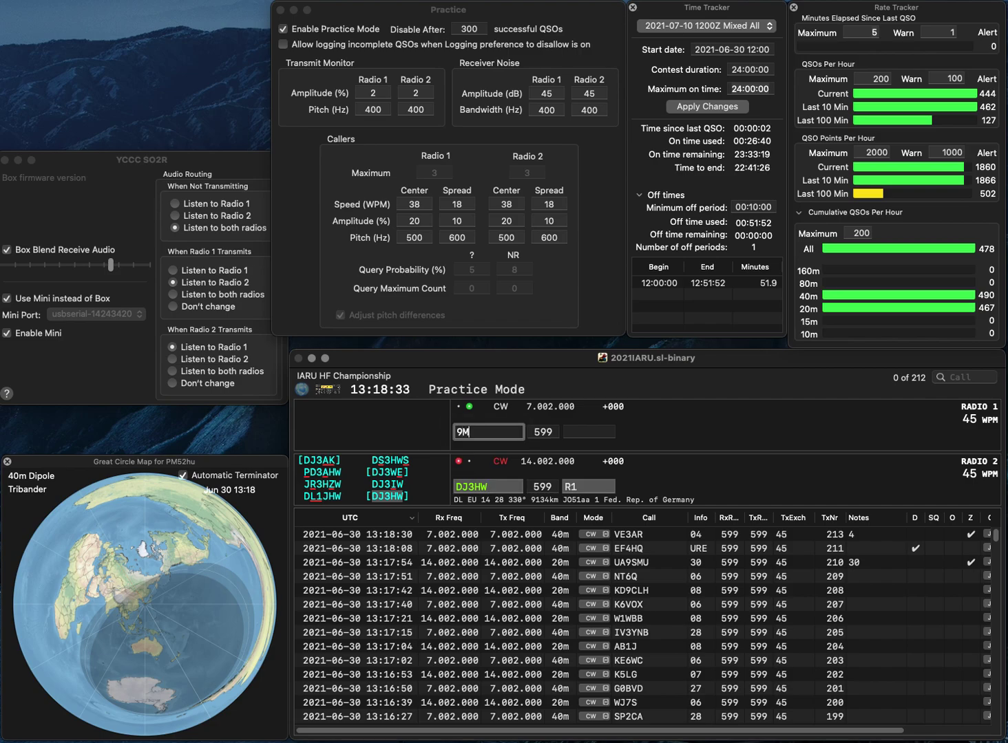
pyautogui.write('2A')
pyautogui.press('Return')
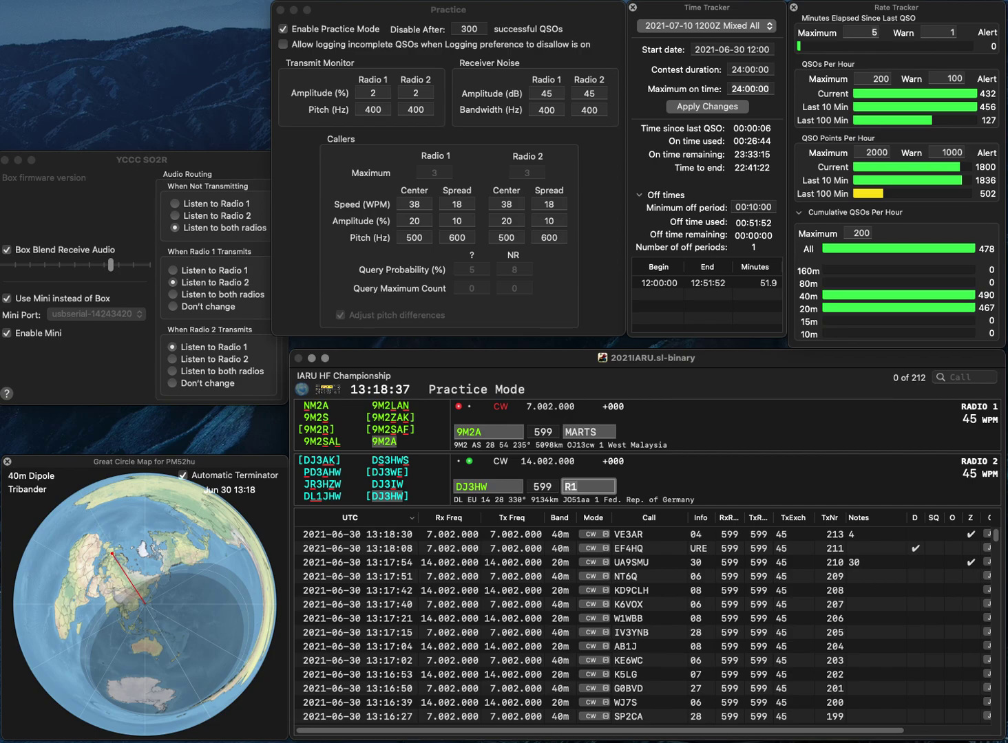
pyautogui.press('Return')
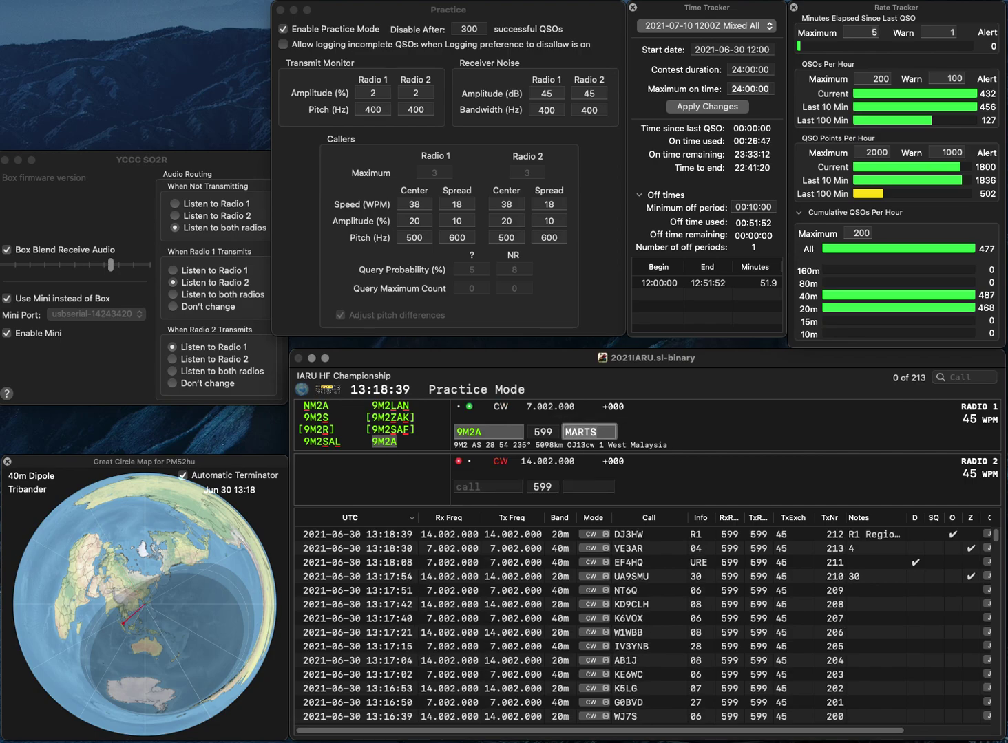
# Step: Log 9M2A on Radio 1, and enter the call HL0HQ on Radio 2 and answer it
pyautogui.press('Return')
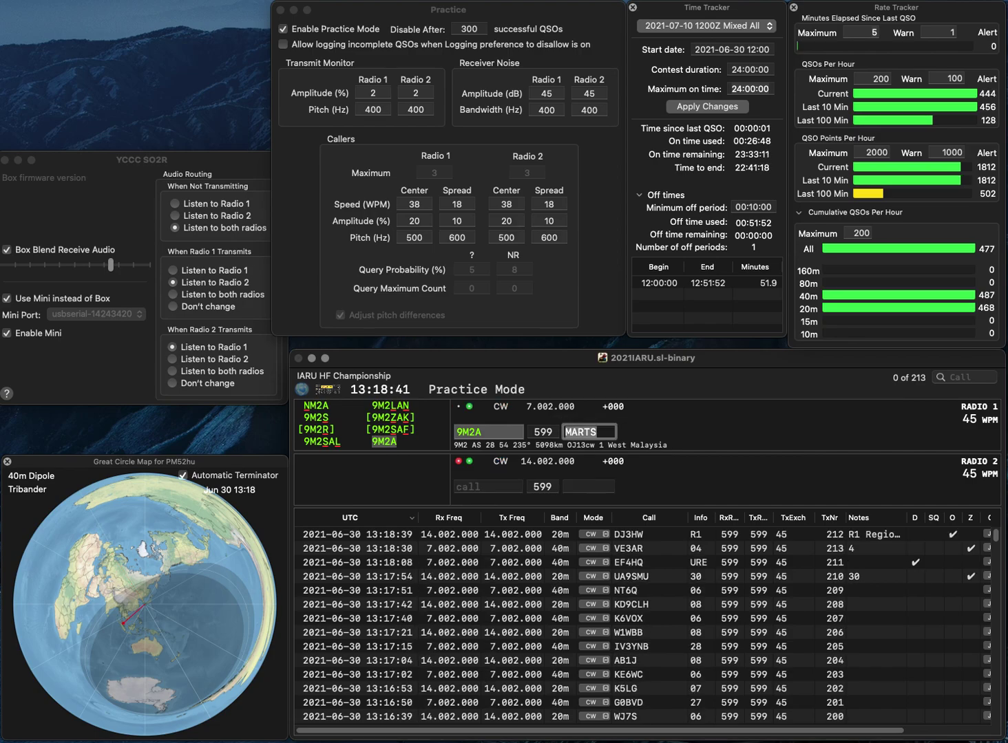
pyautogui.write('HL0')
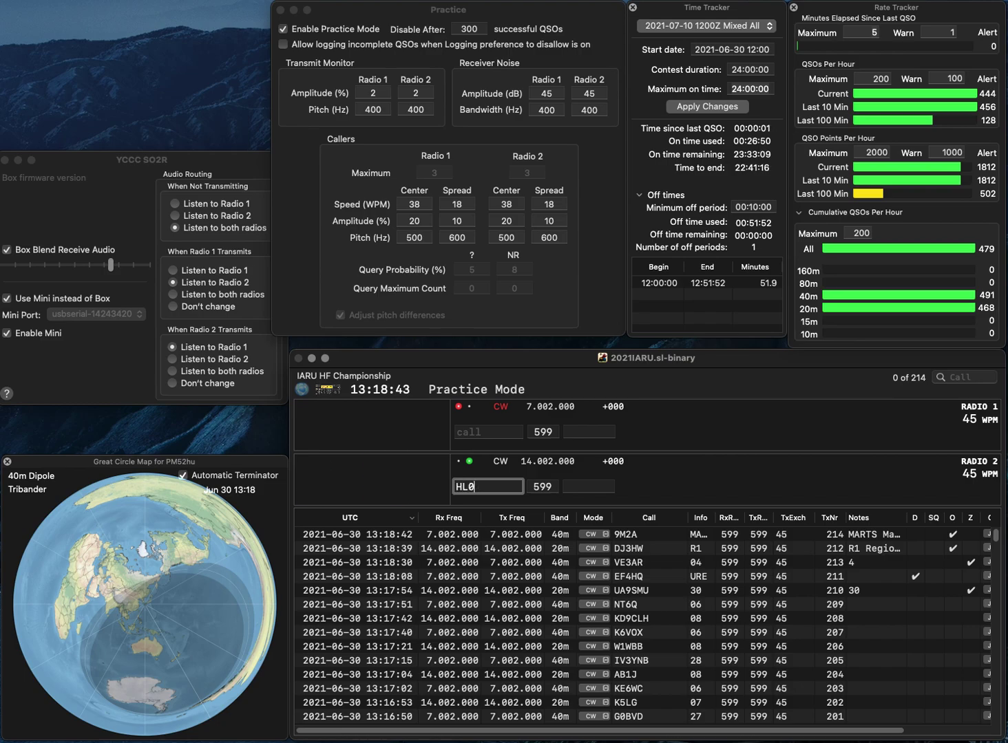
pyautogui.write('HQ')
pyautogui.press('Return')
# Step: Enter the call IO8HQ on Radio 1 and answer it, and log HL0HQ on Radio 2
pyautogui.write('IO')
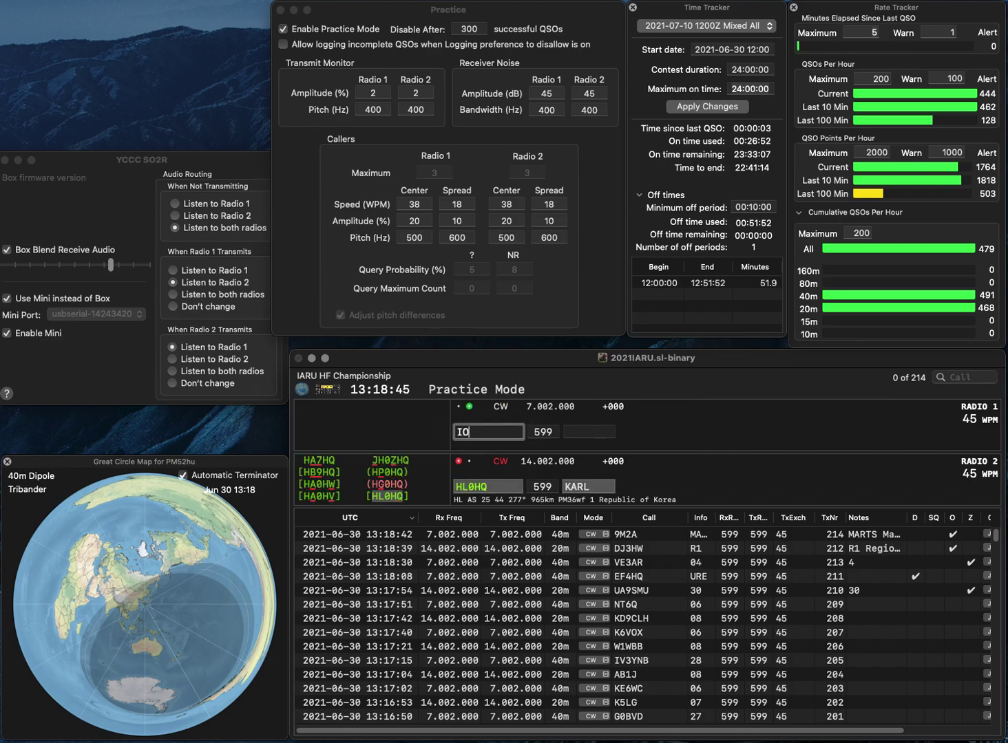
pyautogui.write('8HQ')
pyautogui.press('Return')
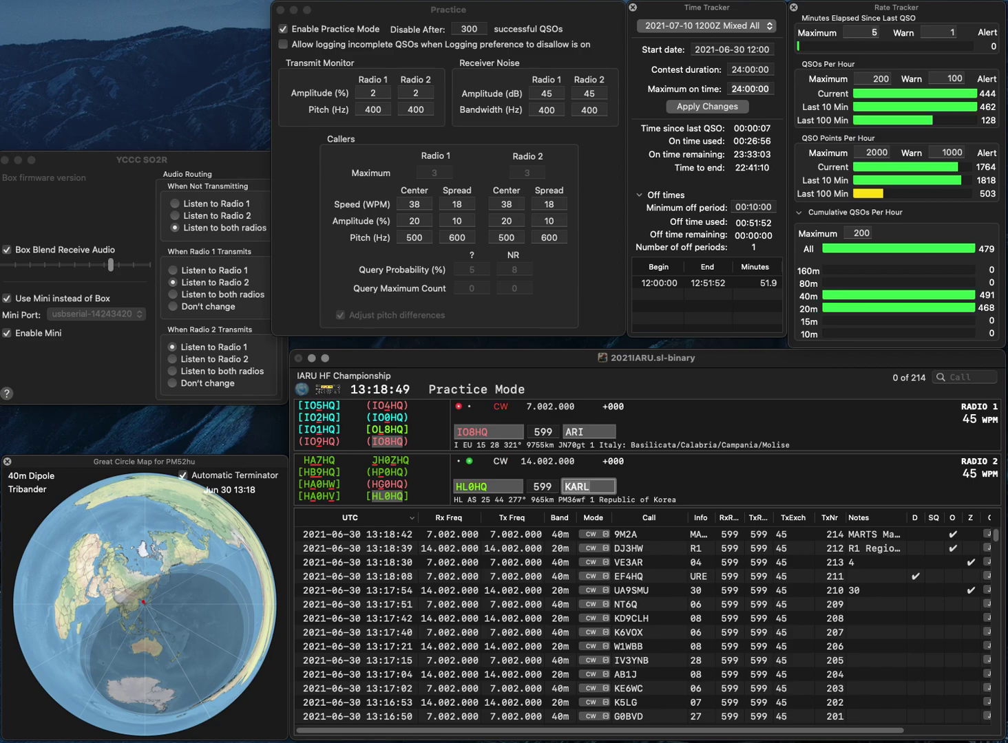
pyautogui.press('Return')
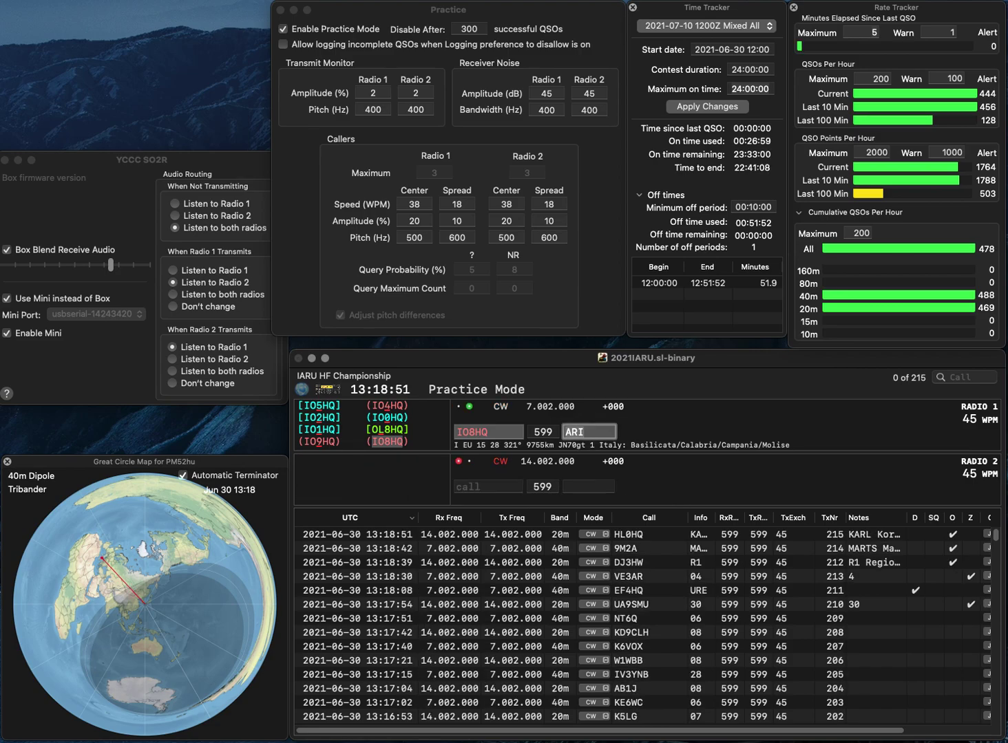
# Step: Log IO8HQ on Radio 1, and enter the call TM0HQ on Radio 2 and answer it
pyautogui.press('Return')
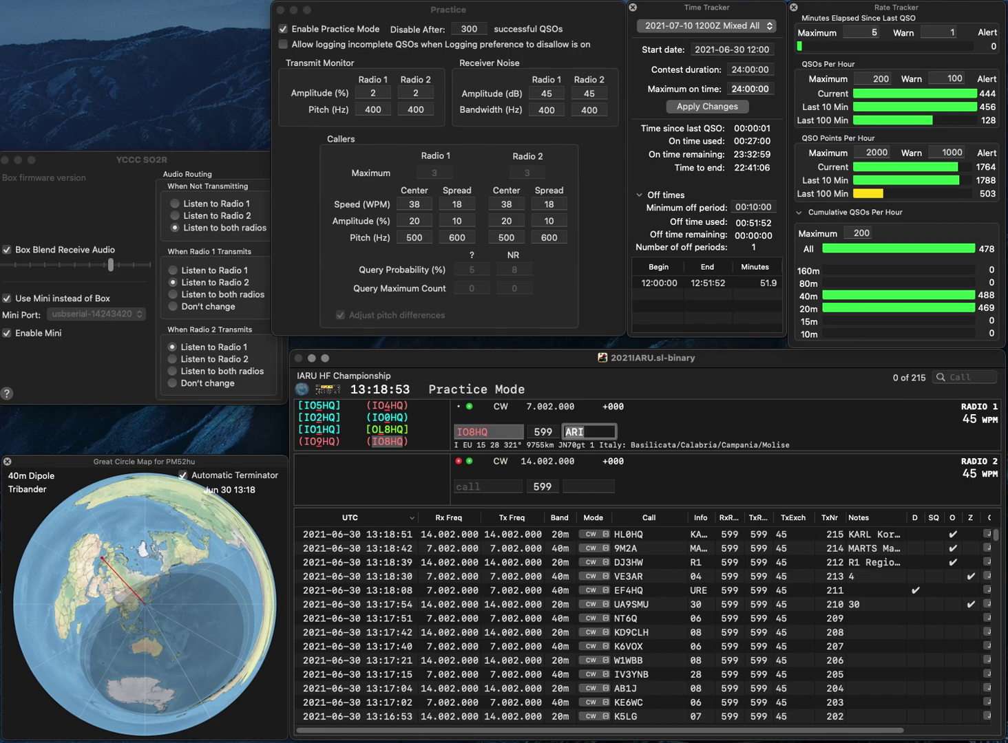
pyautogui.write('TM')
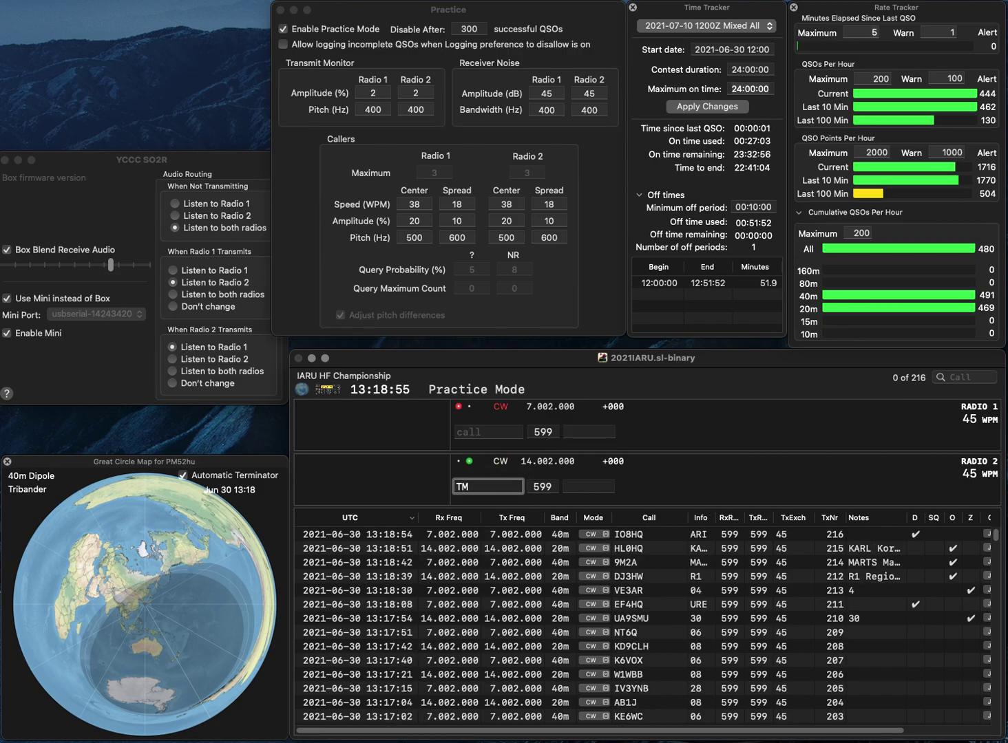
pyautogui.write('0HQ')
pyautogui.press('Return')
# Step: Enter the call YC2RX on Radio 1 and answer it, and log TM0HQ on Radio 2
pyautogui.write('YBR')
pyautogui.write('X')
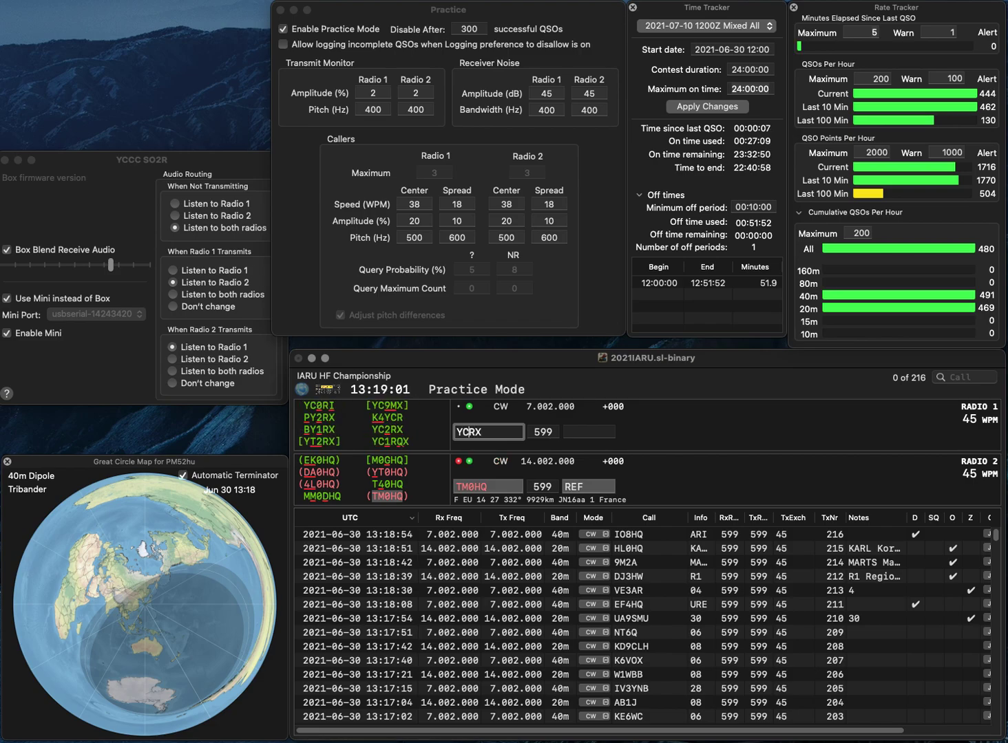
pyautogui.write('2')
pyautogui.press('Return')
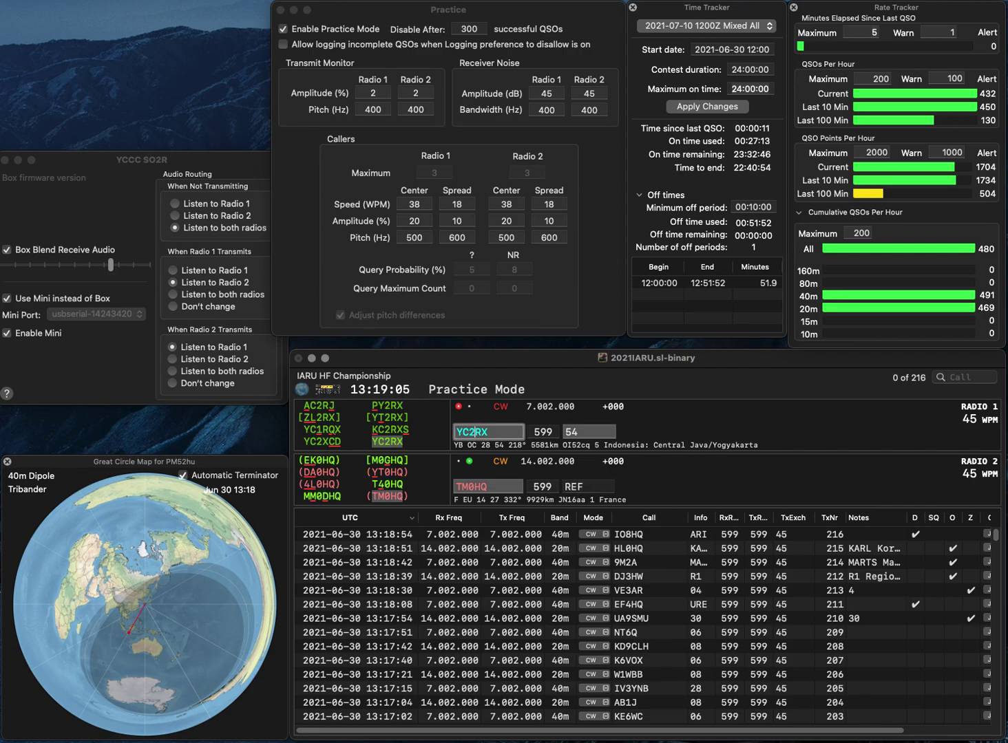
pyautogui.press('space')
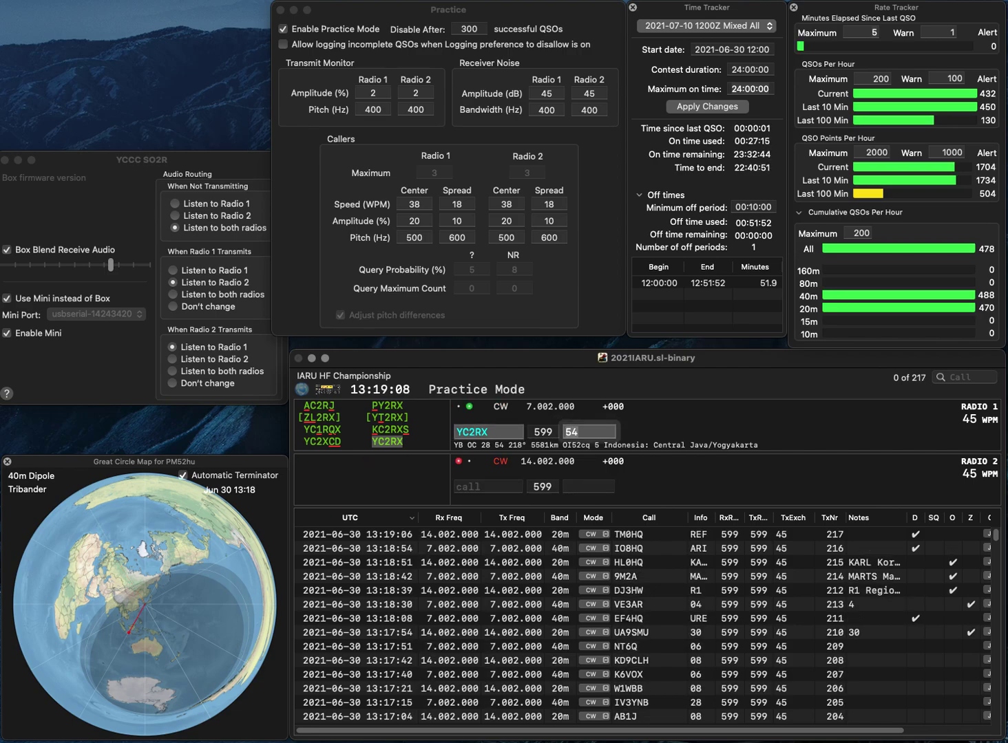
# Step: Log YC2RX on Radio 1, and enter the call K0GWR on Radio 2 and answer it
pyautogui.press('Return')
pyautogui.write('K0GWR')
pyautogui.press('Return')
pyautogui.write('J5A')
pyautogui.press('Home')
pyautogui.write('4')
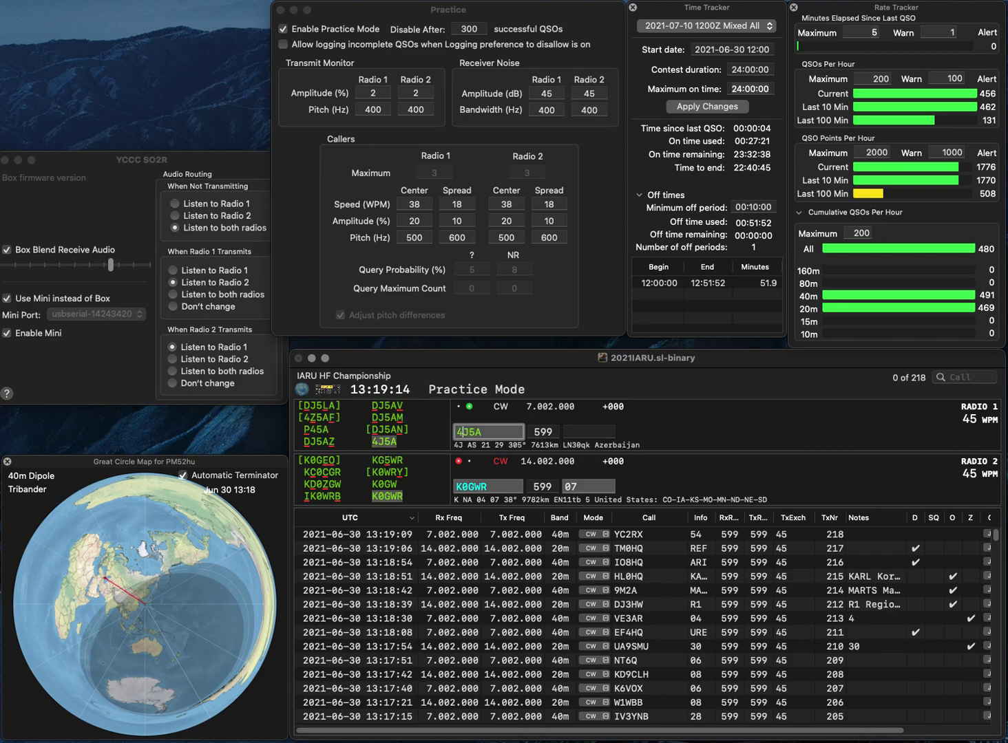
pyautogui.press('Return')
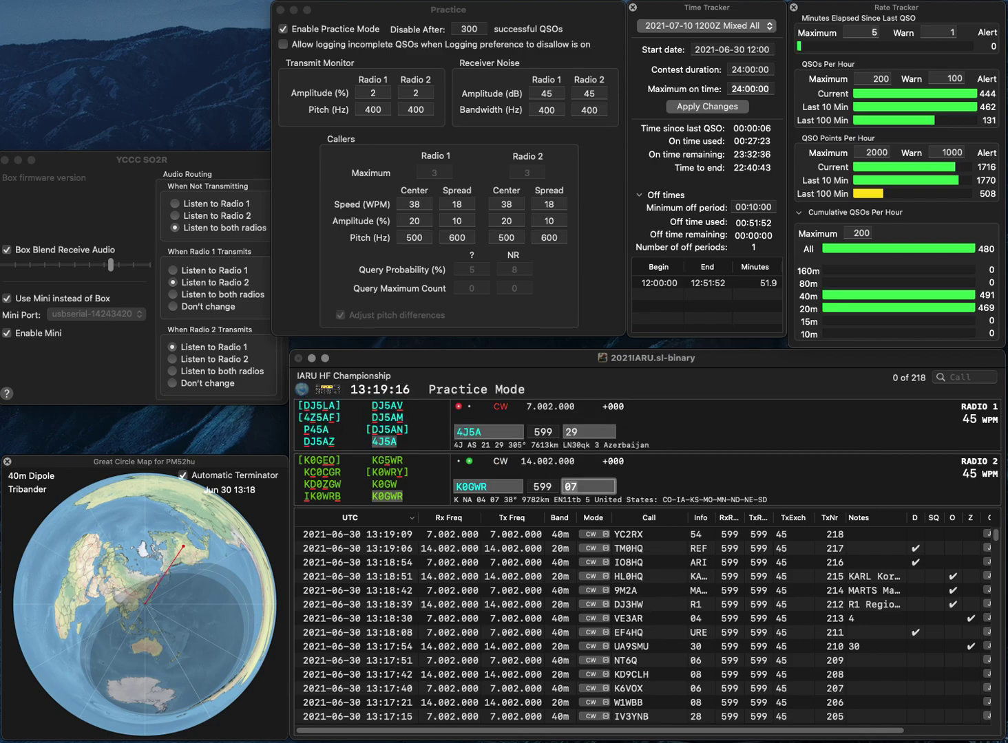
pyautogui.press('Return')
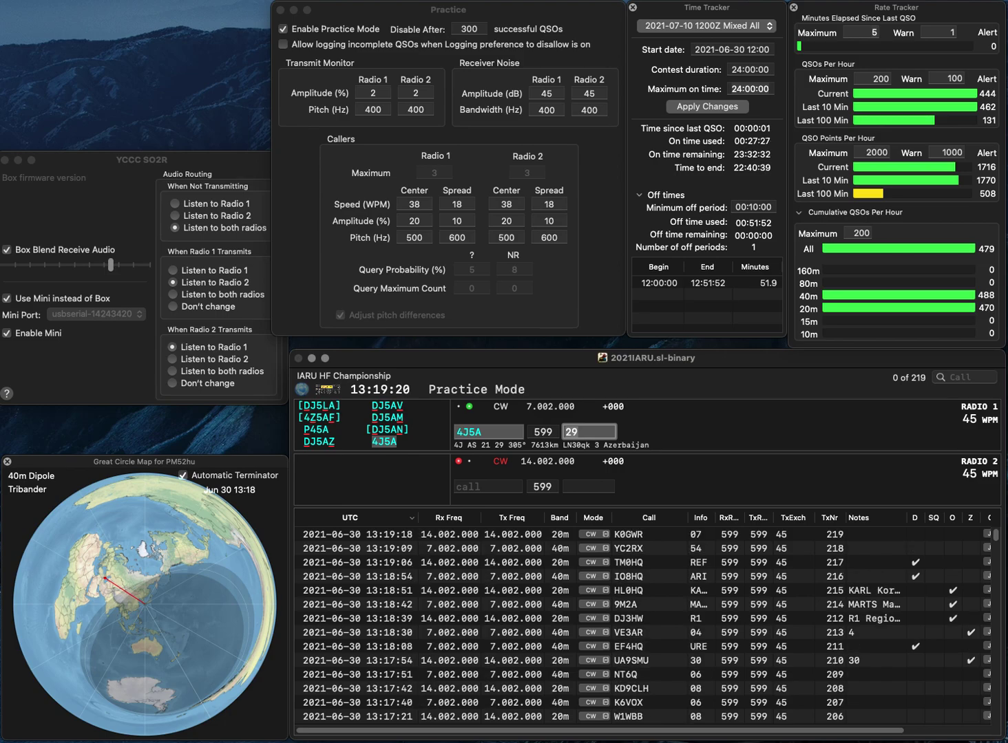
pyautogui.press('Return')
pyautogui.write('R4HCE')
pyautogui.press('Return')
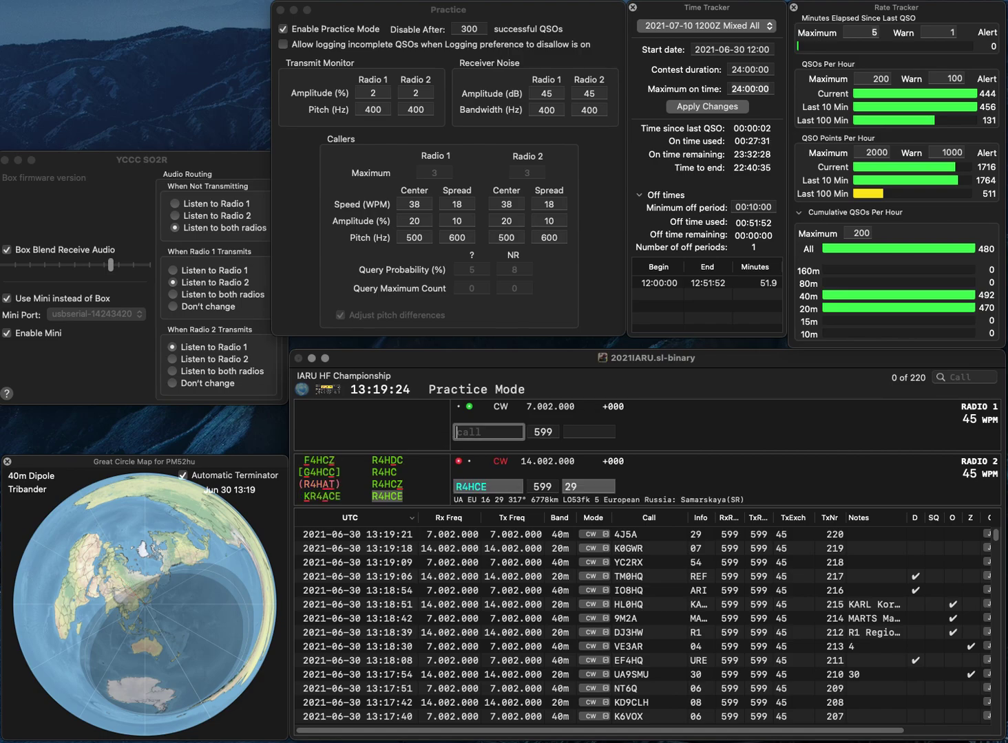
# Step: Enter the call VA3DE on Radio 1 and answer it, and log R4HCE on Radio 2
pyautogui.write('VA3DE')
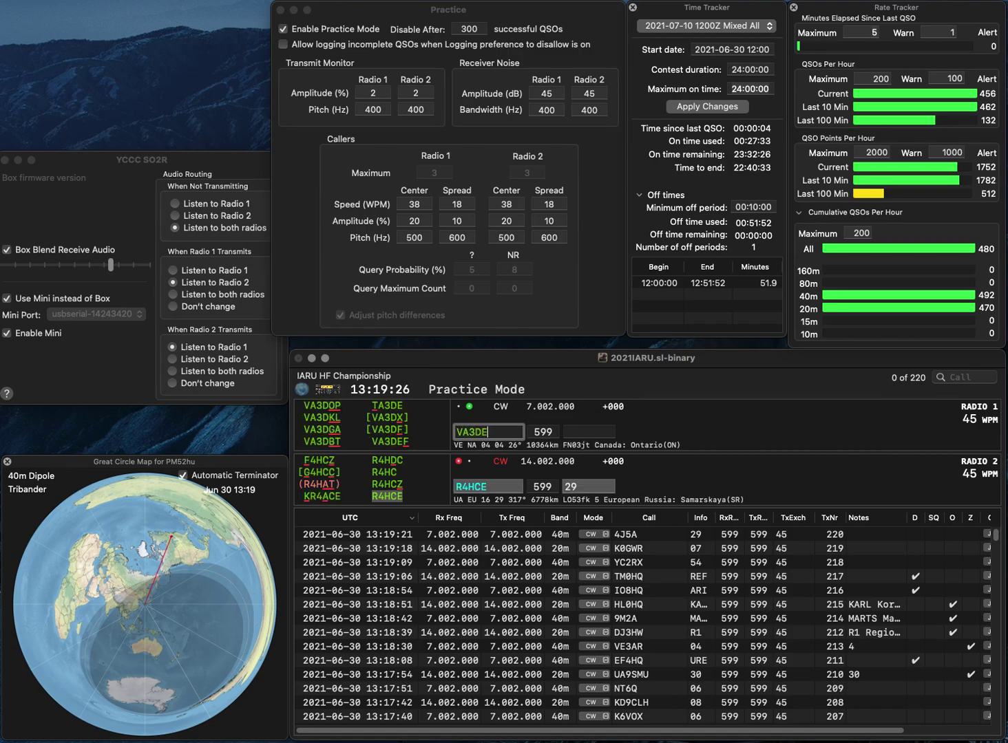
pyautogui.press('Return')
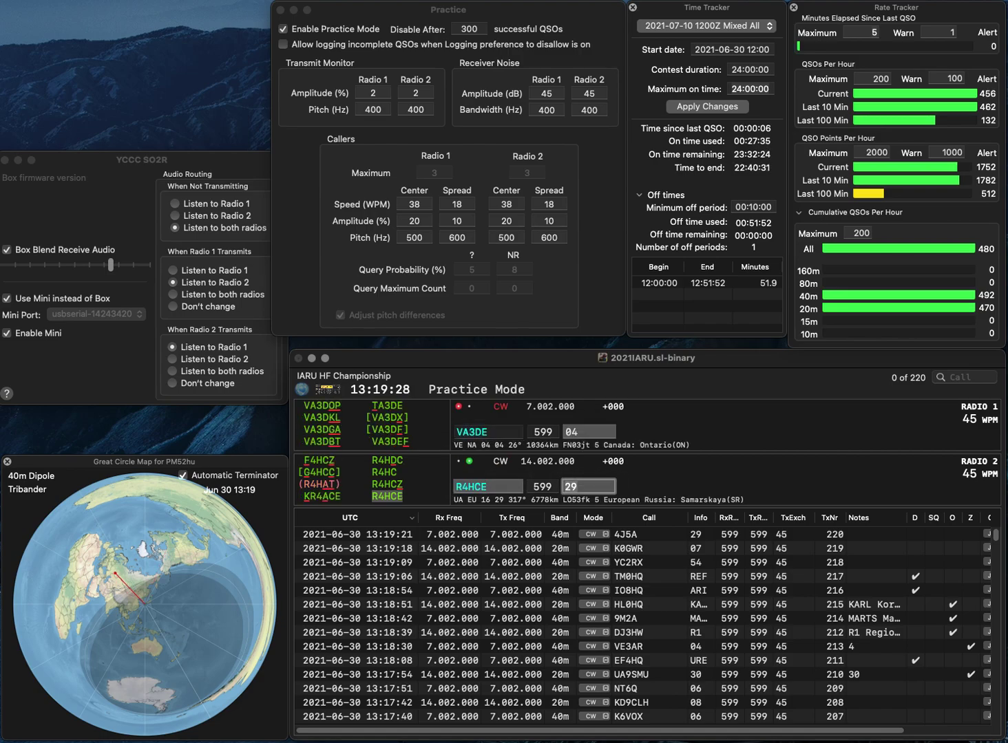
pyautogui.press('Return')
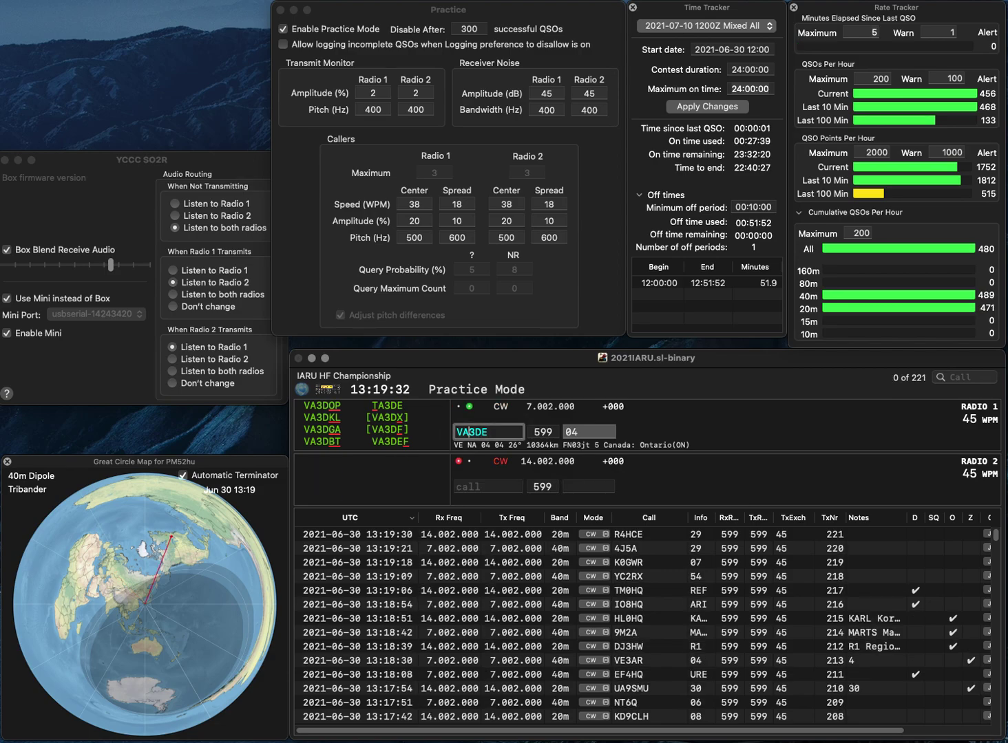
# Step: Change the Radio 1 call to VA4NE and send it to the station
pyautogui.press('BackSpace')
pyautogui.write('4')
pyautogui.press('Delete')
pyautogui.write('N')
pyautogui.press('Return')
# Step: Enter the call L1LG on Radio 2 and send it to the station
pyautogui.write('1LG')
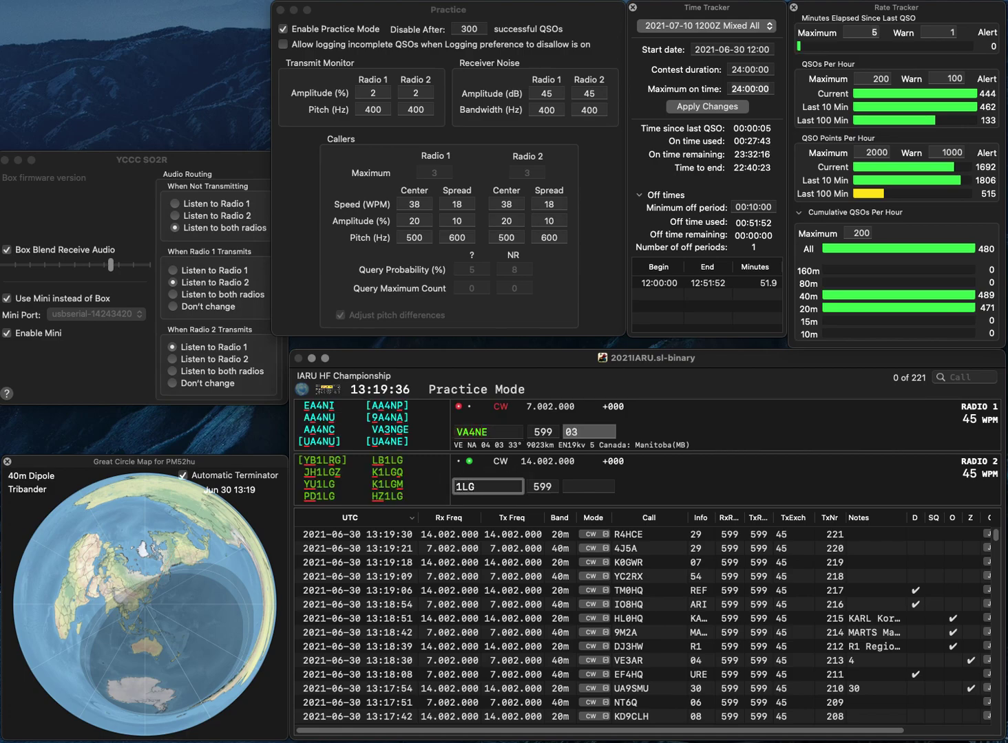
pyautogui.press('Home')
pyautogui.write('L')
pyautogui.press('Return')
# Step: Correct the first letter of the Radio 1 call so it reads UA4NE and send it
pyautogui.press('Home')
pyautogui.press('Delete')
pyautogui.write('U')
pyautogui.press('Return')
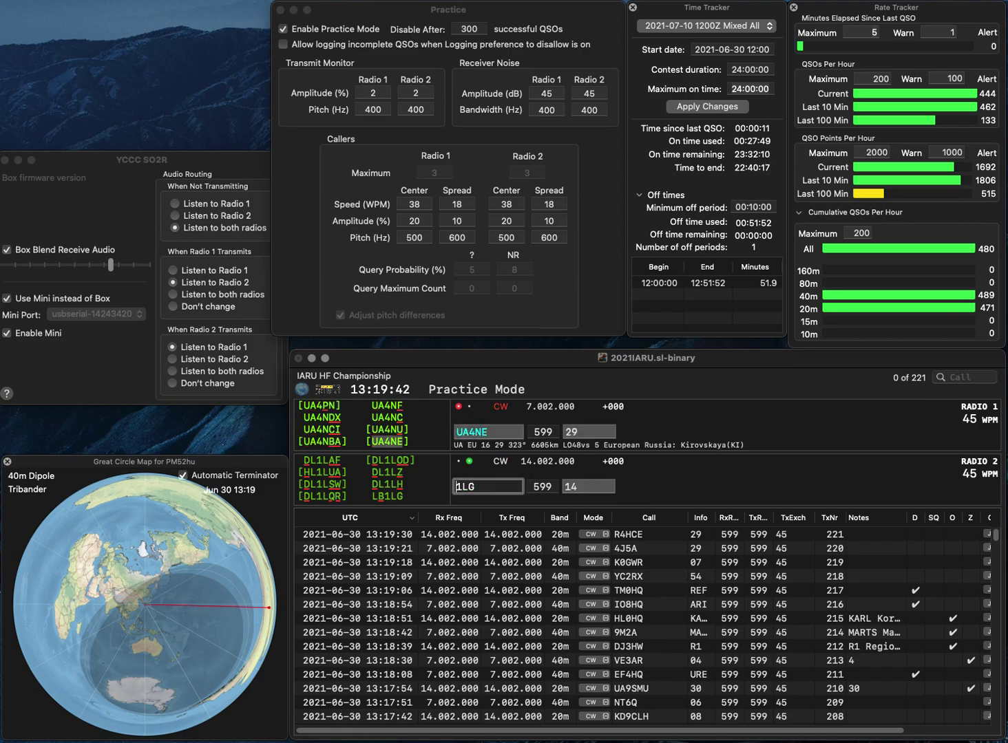
pyautogui.press('Home')
pyautogui.press('Delete')
pyautogui.write('PD')
pyautogui.press('Return')
pyautogui.press('space')
pyautogui.press('Return')
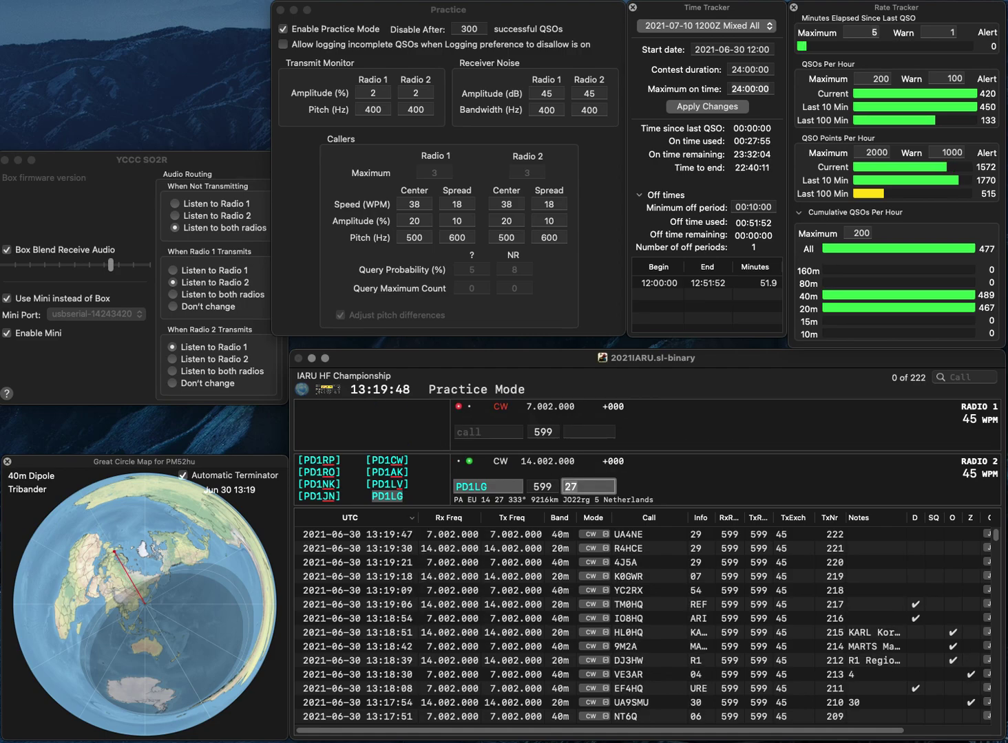
# Step: Log PD1LG on Radio 2, and enter the call B0HQ on Radio 1 and answer it
pyautogui.press('Return')
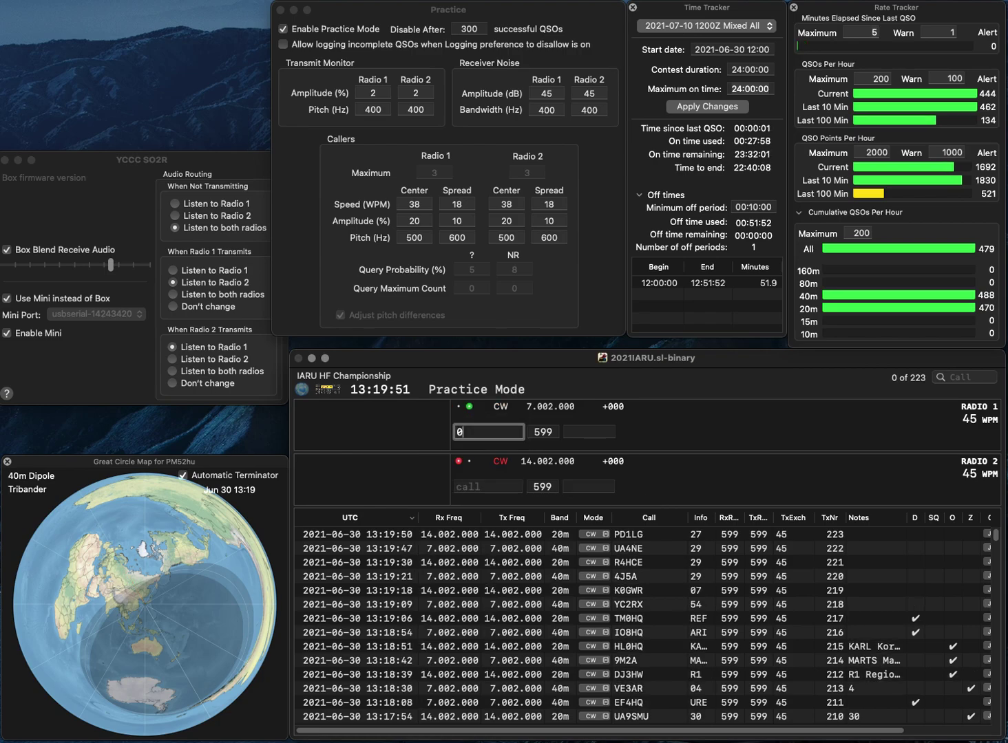
pyautogui.write('B0HQ')
pyautogui.press('Return')
pyautogui.write('W4')
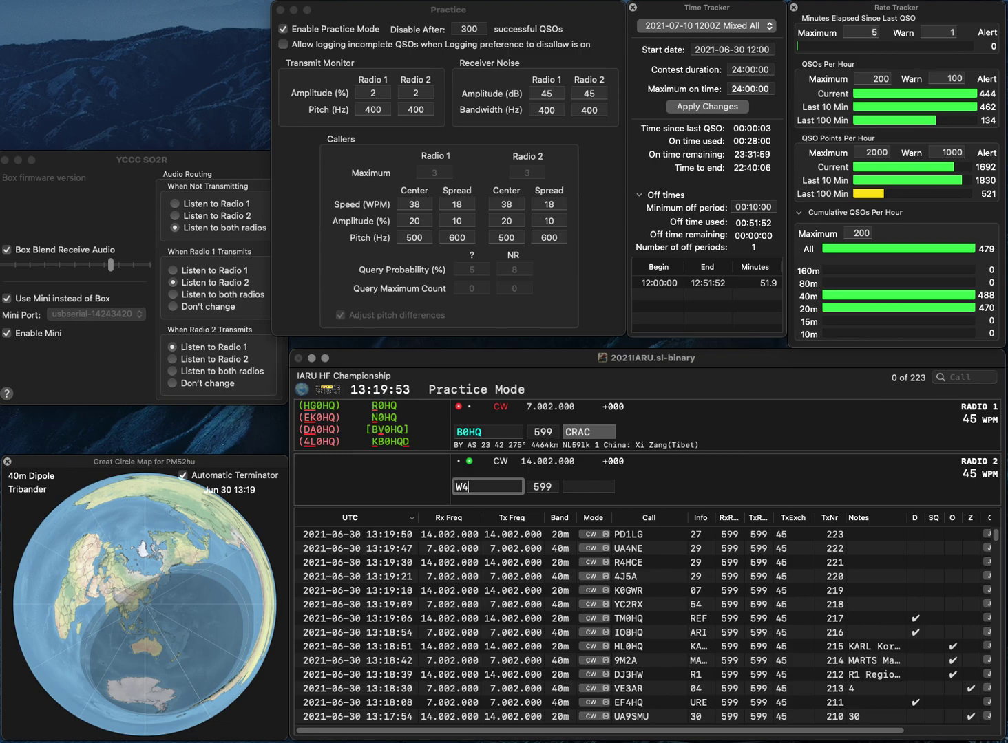
pyautogui.write('IU')
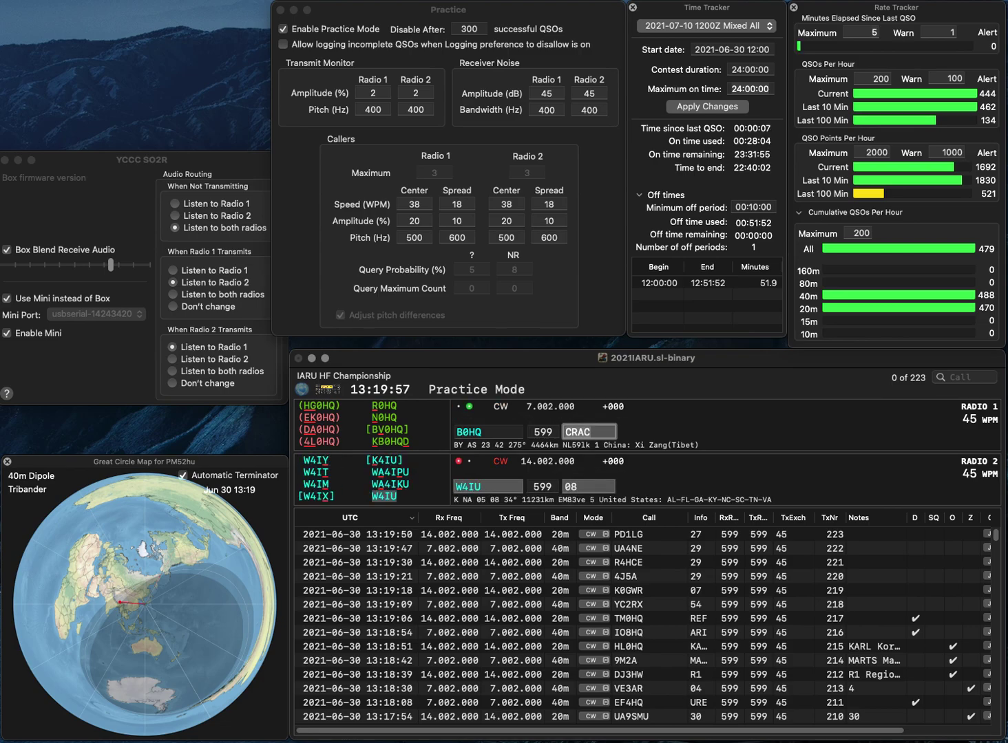
pyautogui.press('space')
pyautogui.press('Left')
pyautogui.press('Left')
pyautogui.press('BackSpace')
pyautogui.write('4')
pyautogui.press('Return')
pyautogui.press('space')
pyautogui.press('Tab')
pyautogui.press('Return')
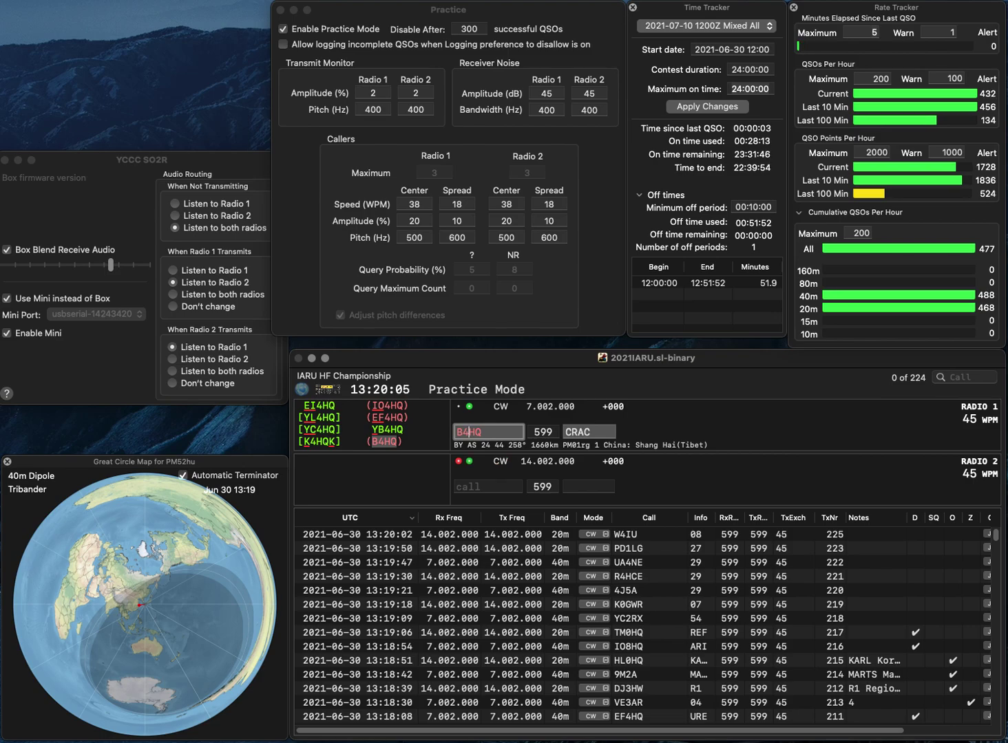
pyautogui.write('V')
pyautogui.press('Return')
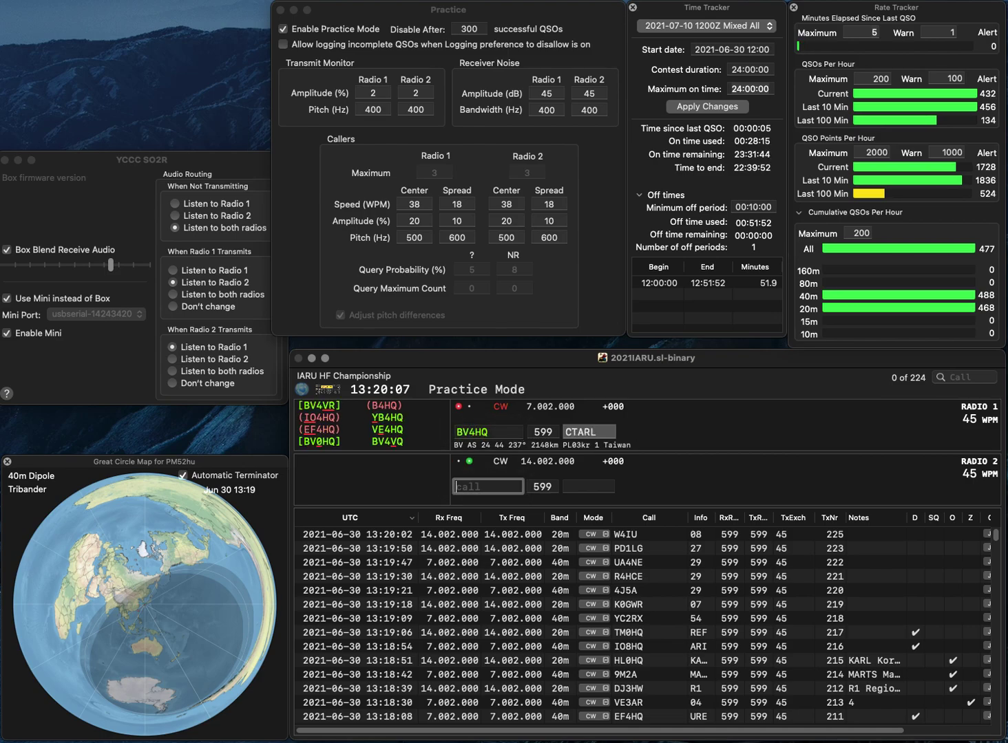
pyautogui.write('K1WAS')
pyautogui.press('Return')
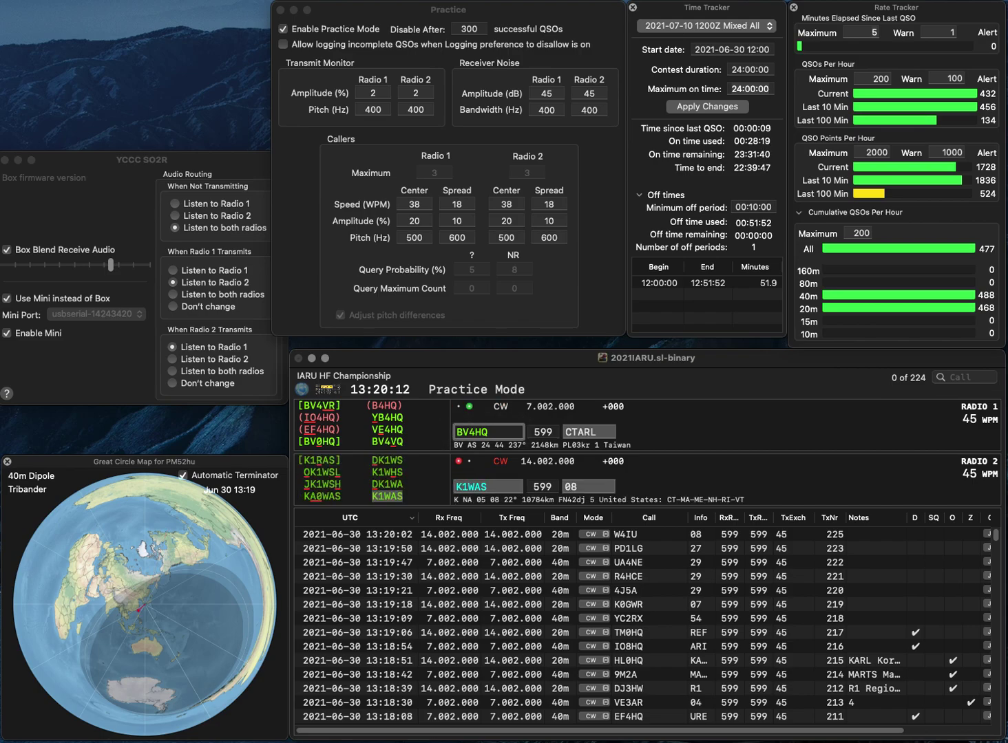
pyautogui.press('BackSpace')
pyautogui.write('0')
pyautogui.press('Return')
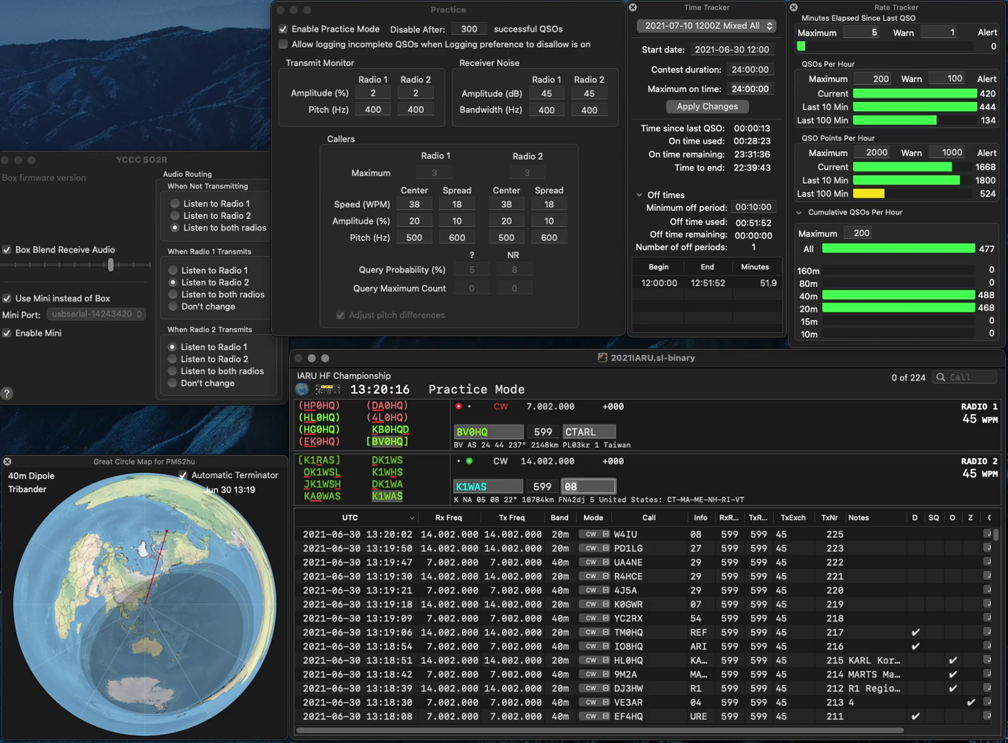
pyautogui.press('Return')
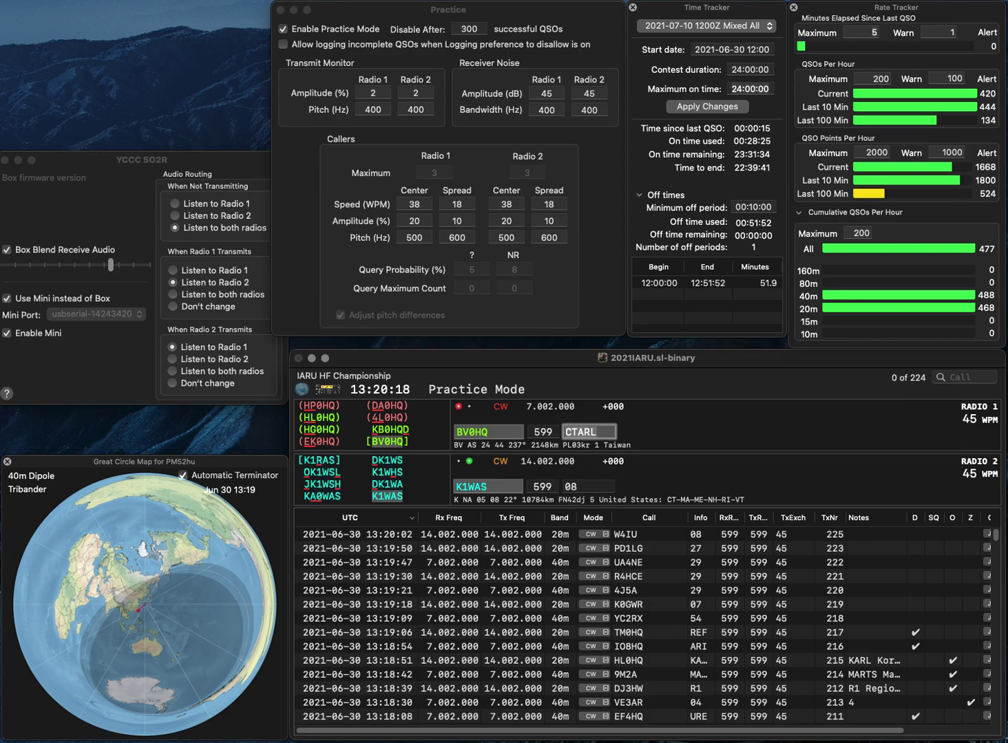
pyautogui.press('Return')
pyautogui.write('KN4')
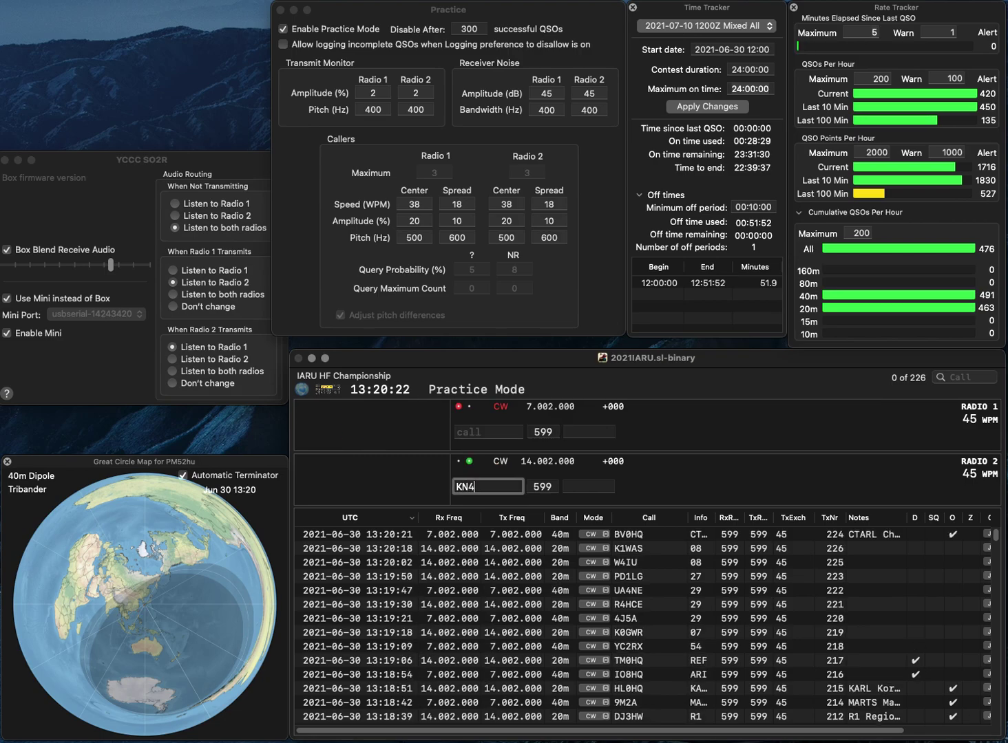
pyautogui.write('YCD')
pyautogui.press('Return')
# Step: Enter the call VA3RAC on Radio 1 and answer that station
pyautogui.write('VA3RAC')
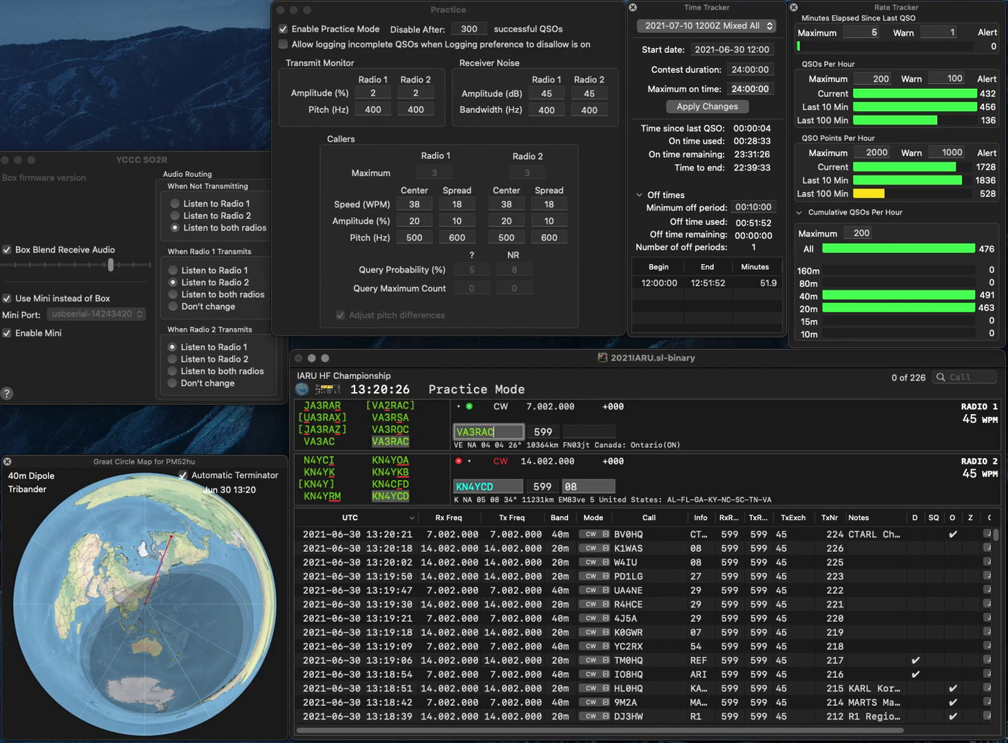
pyautogui.press('Return')
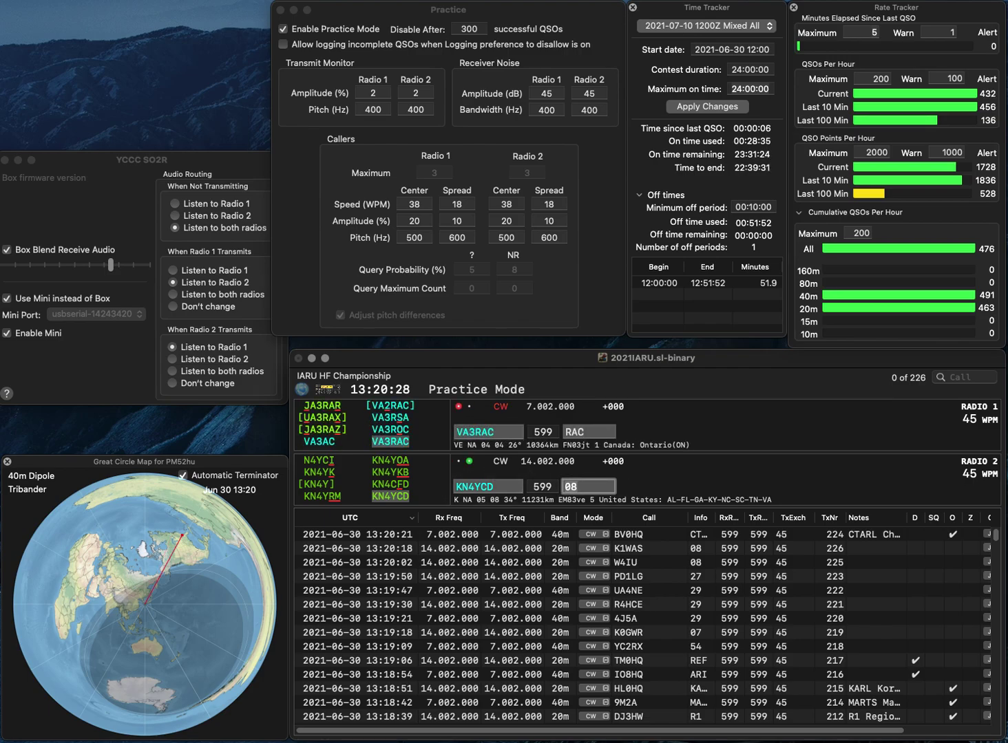
pyautogui.press('Return')
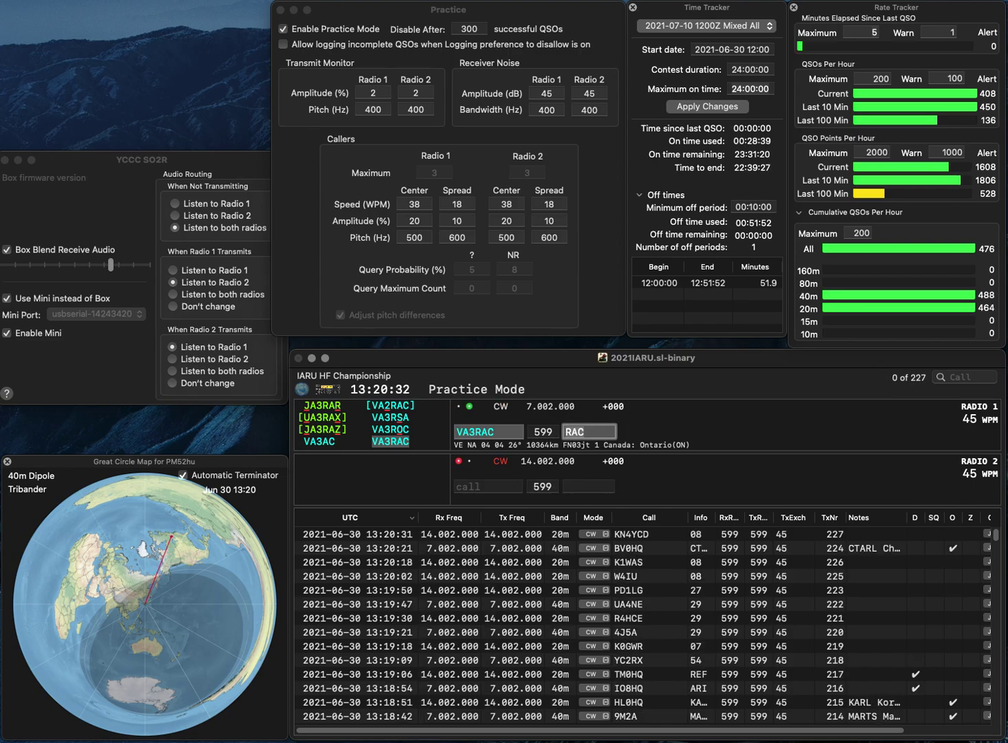
pyautogui.press('Return')
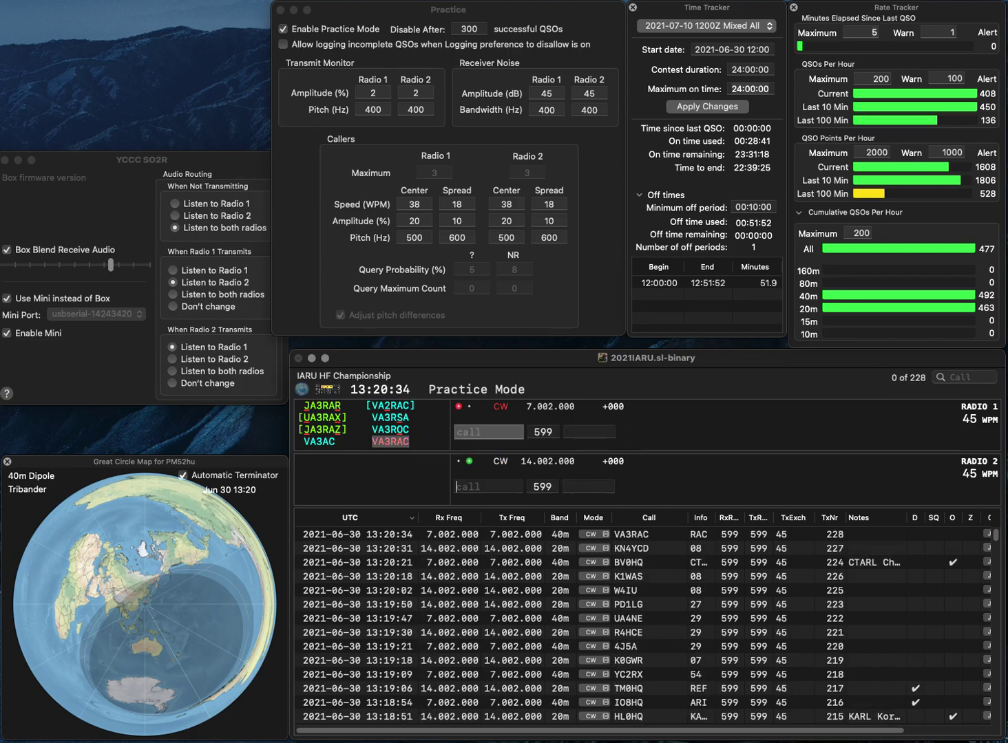
pyautogui.write('EW4WR')
pyautogui.press('Return')
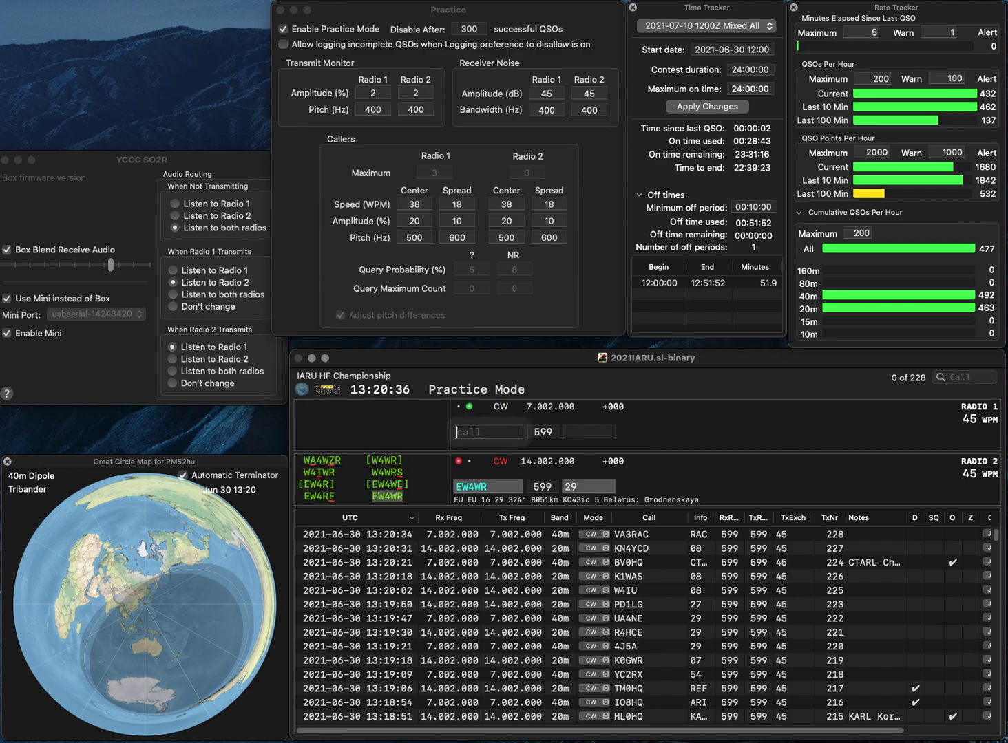
pyautogui.write('UA2CZ')
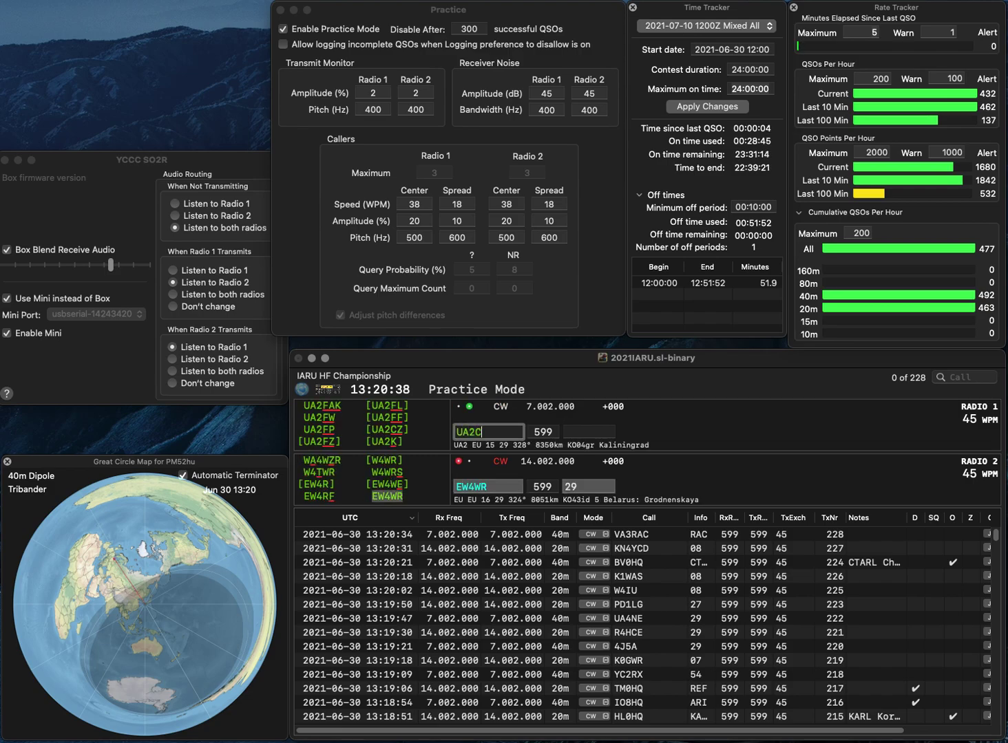
pyautogui.press('Return')
pyautogui.press('Tab')
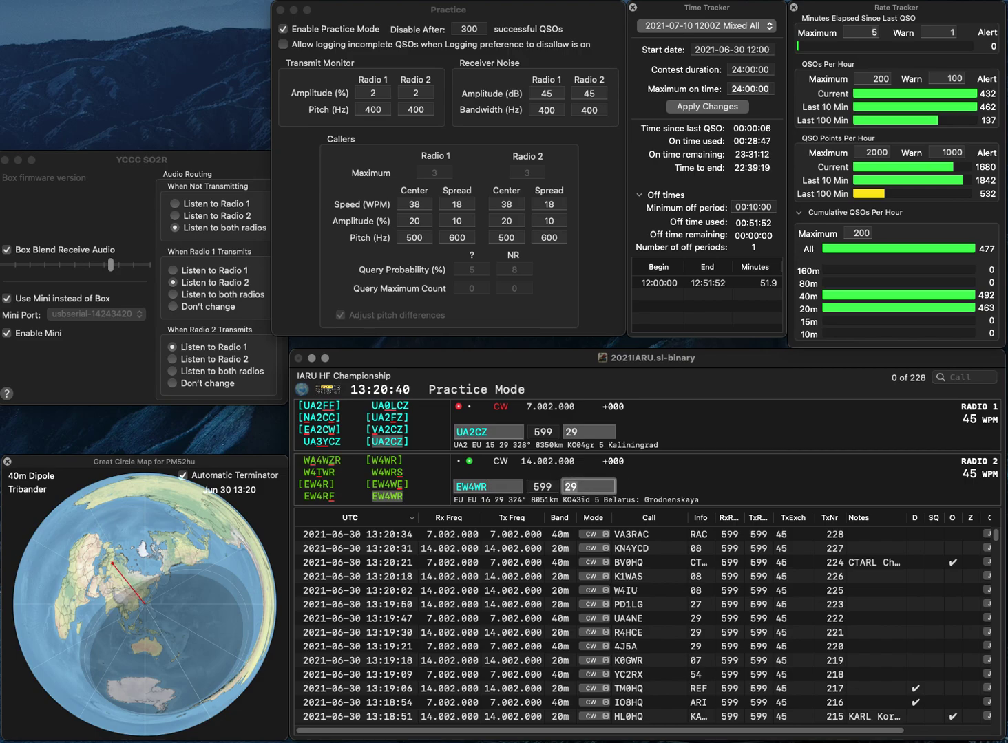
pyautogui.press('Return')
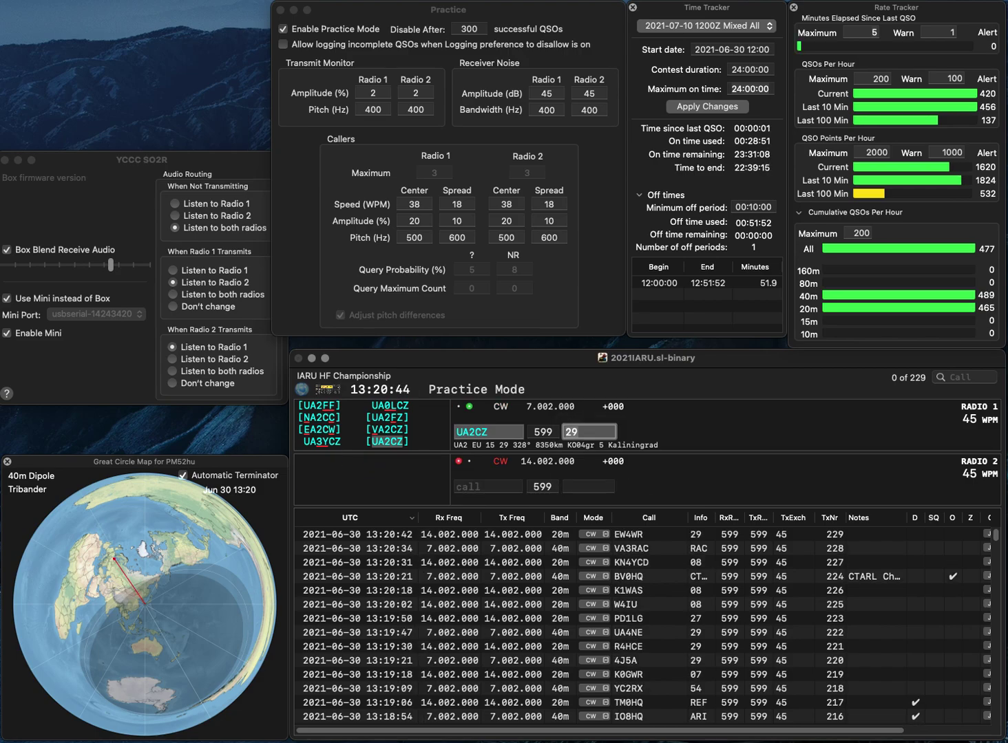
pyautogui.press('Return')
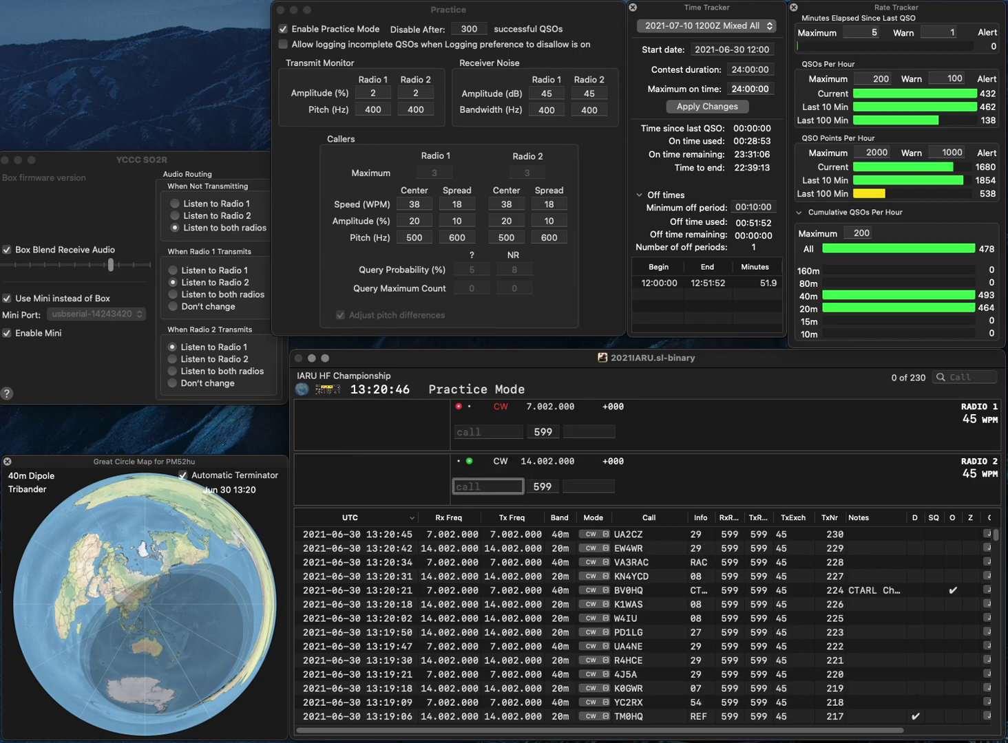
# Step: Enter the call 9Y4HQ on Radio 2 and XR3HQ on Radio 1, answering each station
pyautogui.write('9Y4HQ')
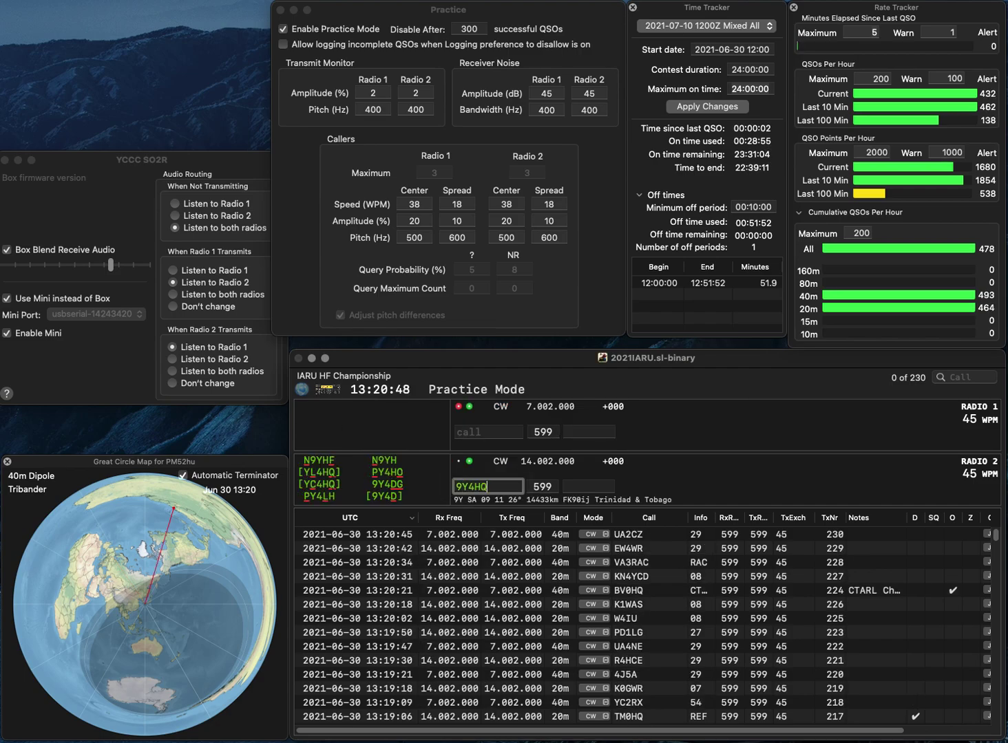
pyautogui.press('Return')
pyautogui.write('XR3HQ')
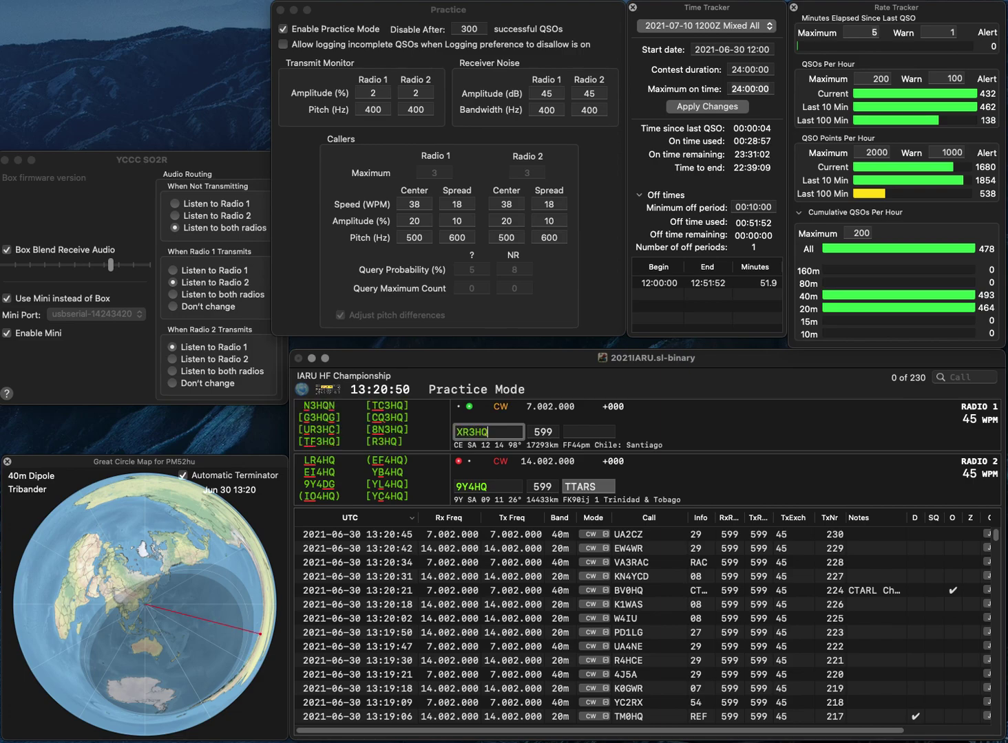
pyautogui.press('Return')
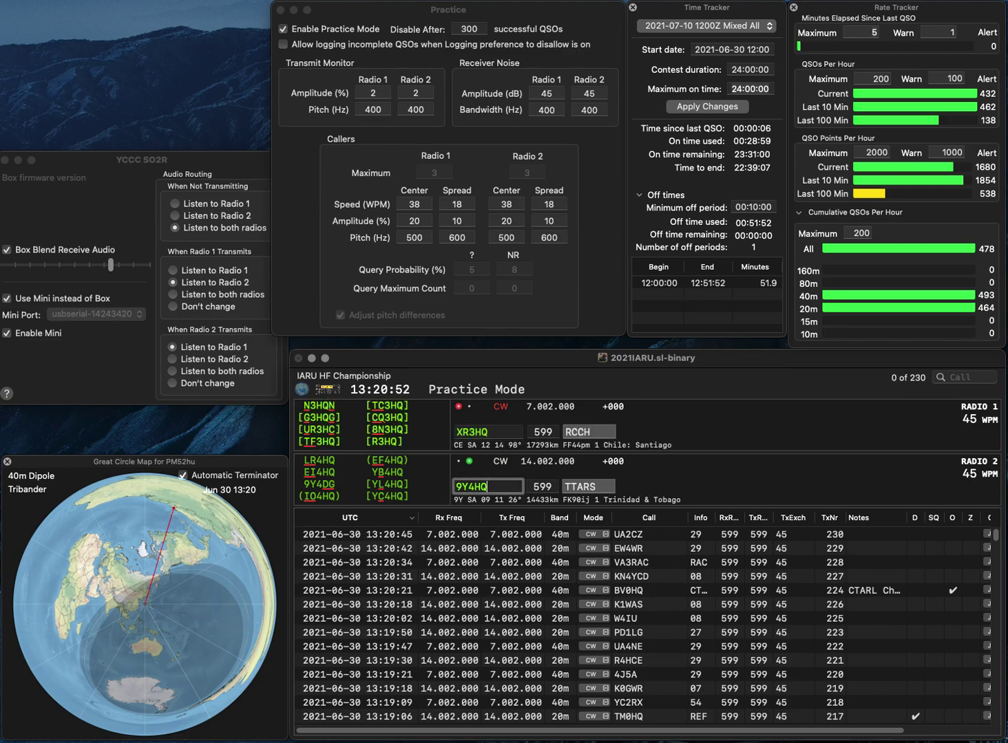
# Step: Accept the filled-in exchange for 9Y4HQ on Radio 2 and log that contact
pyautogui.press('Tab')
pyautogui.press('Return')
pyautogui.press('Return')
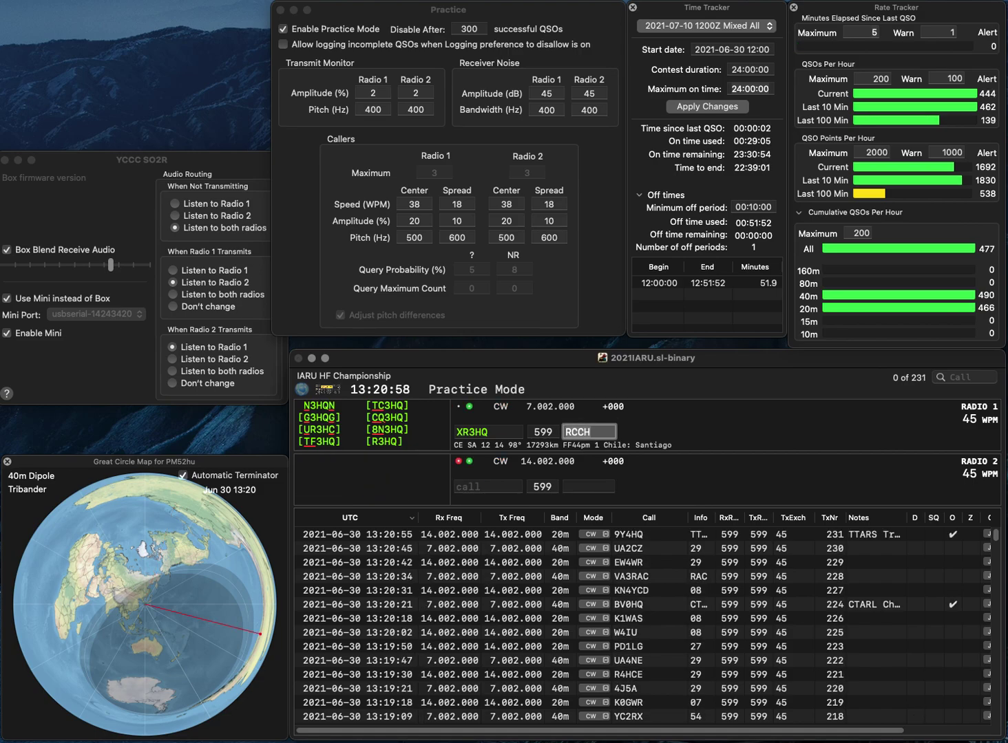
# Step: Call CQ on Radio 2, and log XR3HQ on Radio 1
pyautogui.press('Down')
pyautogui.press('F1')
pyautogui.press('Up')
pyautogui.press('Return')
pyautogui.press('Down')
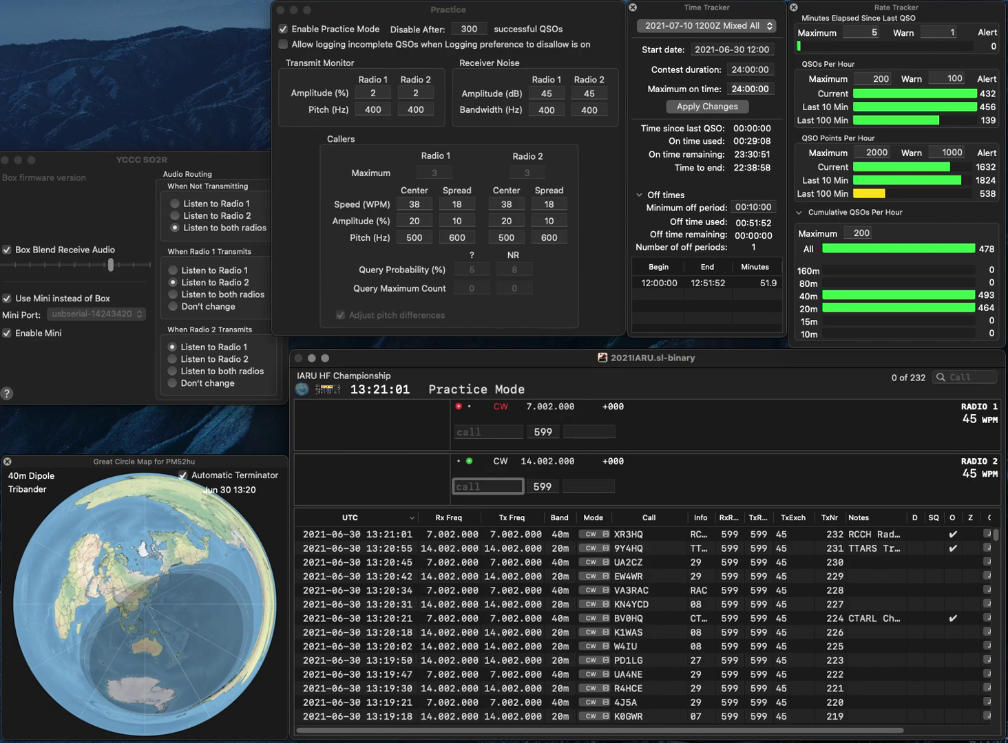
pyautogui.write('W1TU')
pyautogui.press('Return')
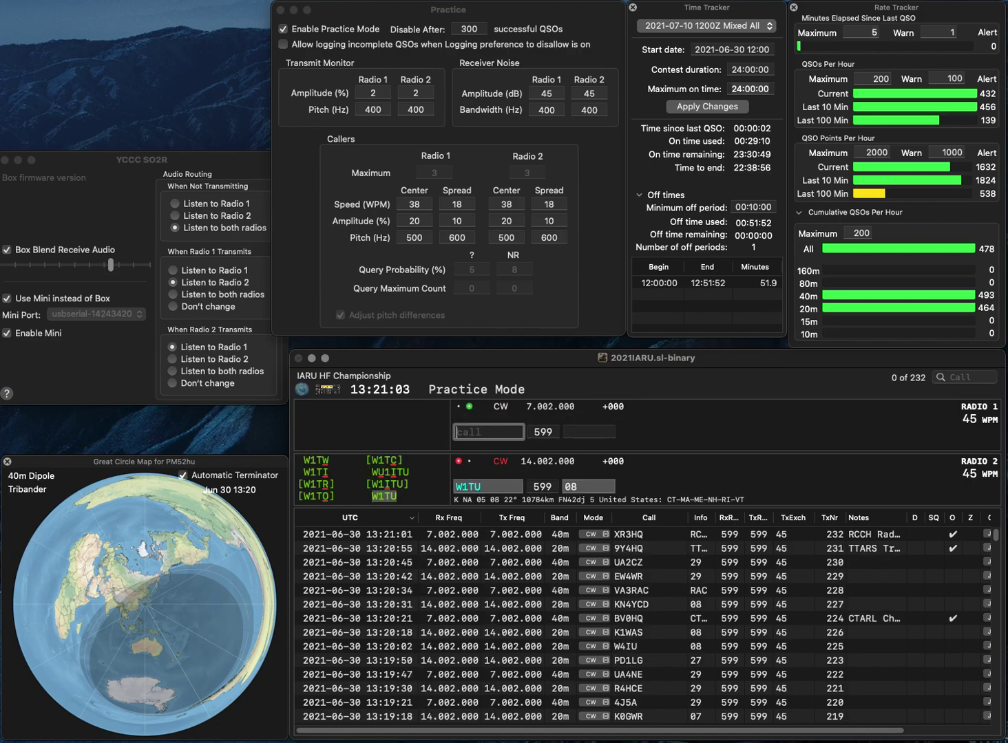
pyautogui.write('YO4FPF')
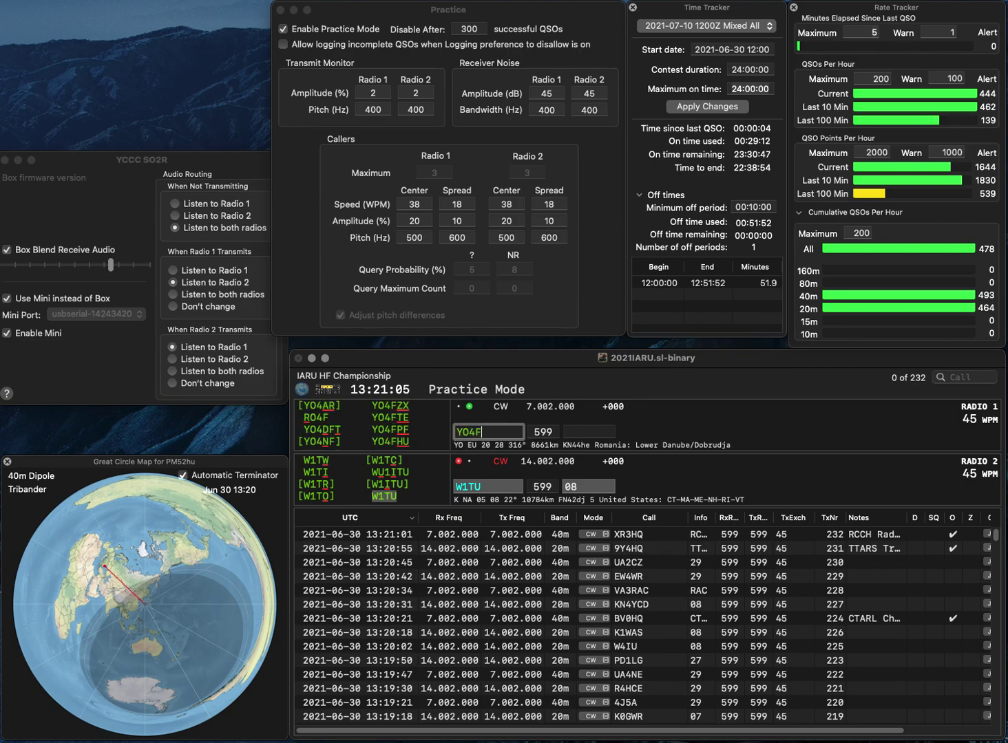
pyautogui.press('Return')
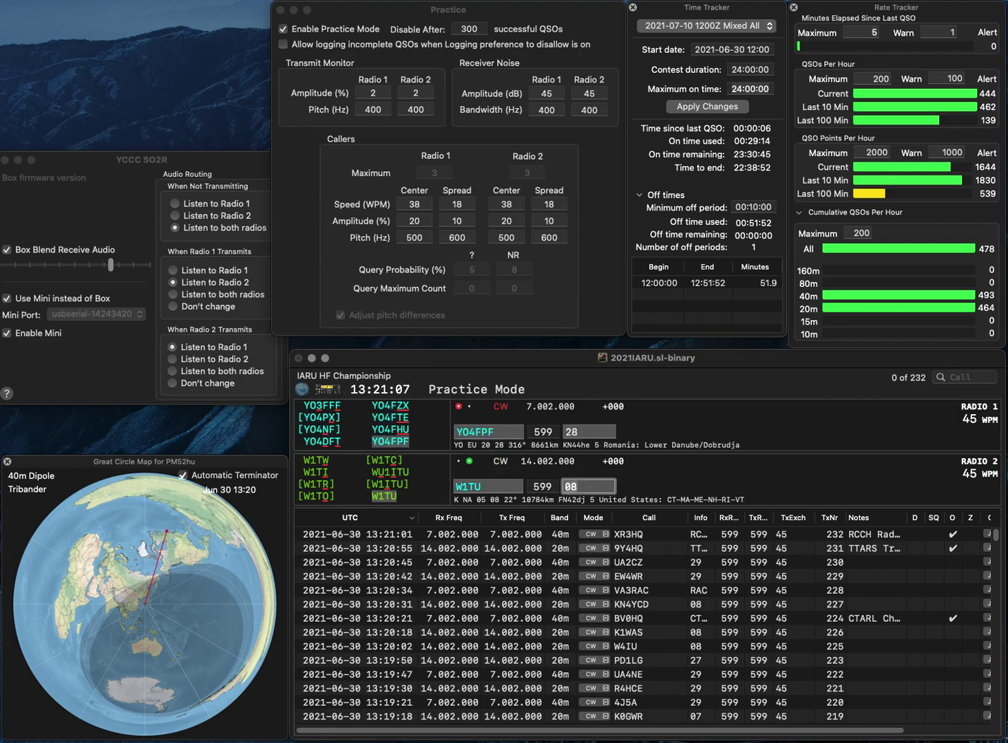
pyautogui.press('Return')
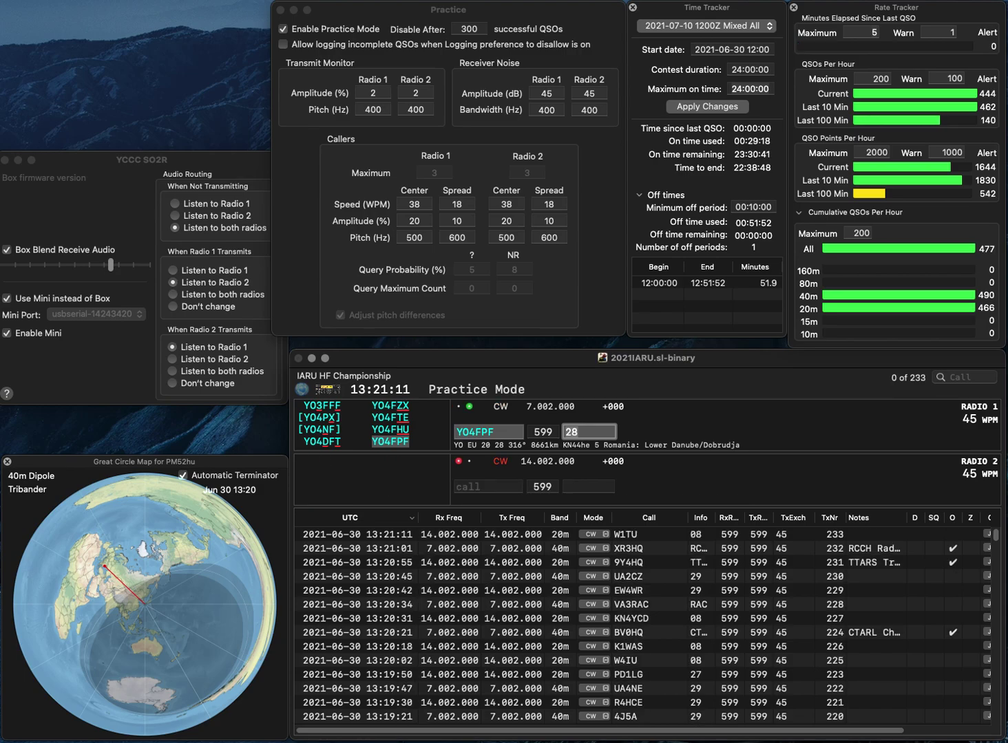
pyautogui.press('Return')
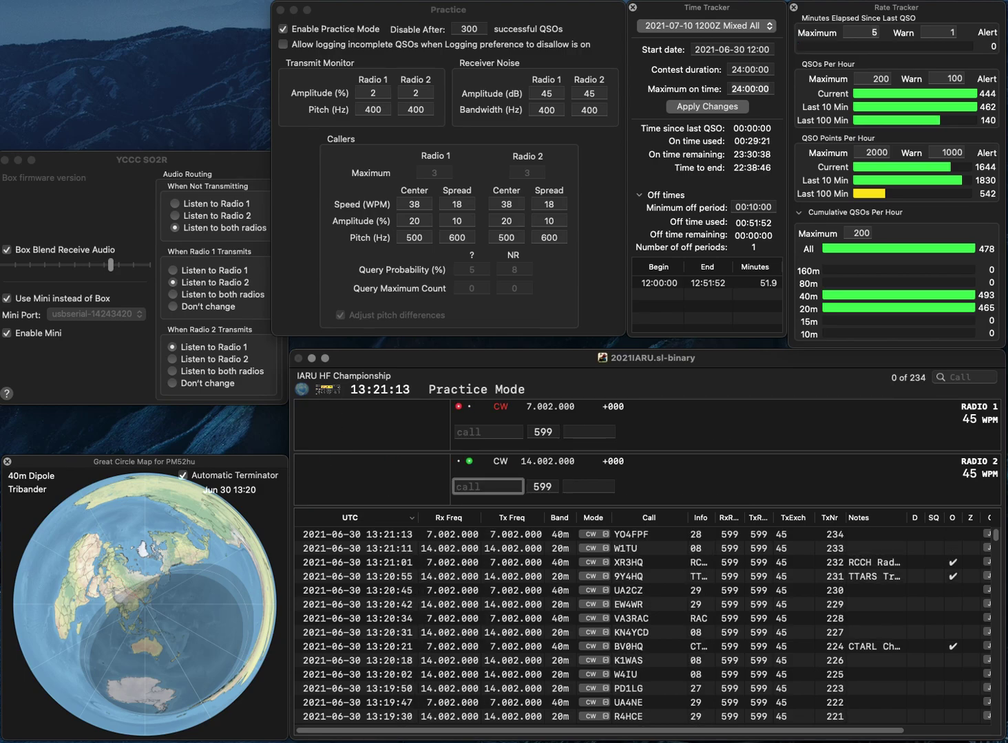
# Step: Send the partial call 2F on Radio 2, and enter and answer SQ9Z on Radio 1
pyautogui.write('2F')
pyautogui.press('Return')
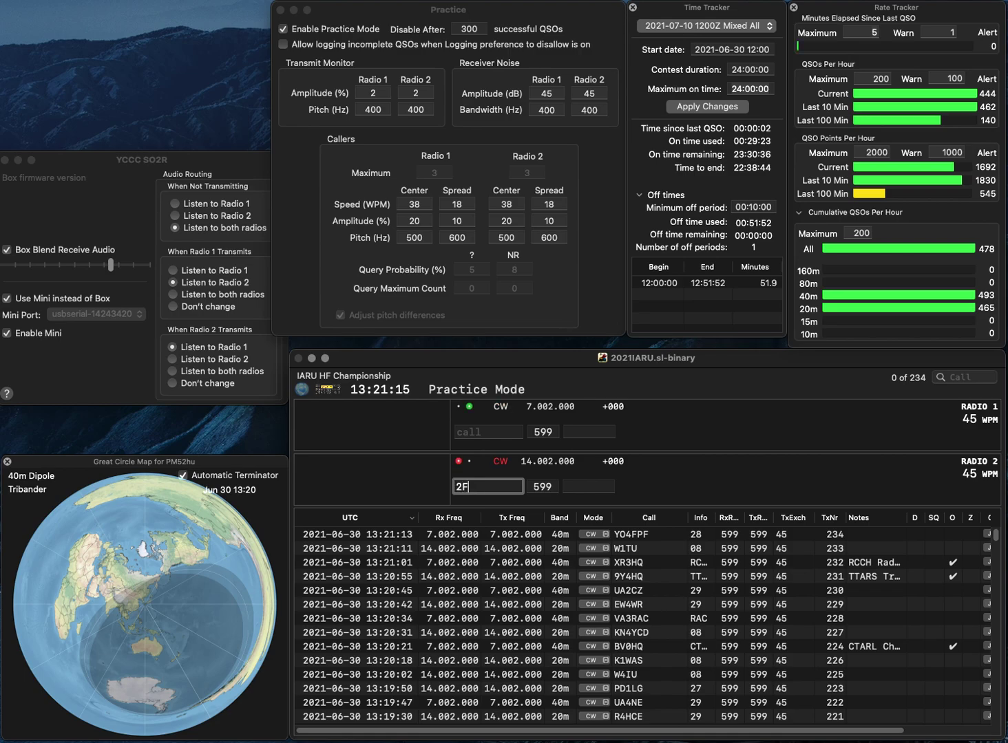
pyautogui.write('SQ')
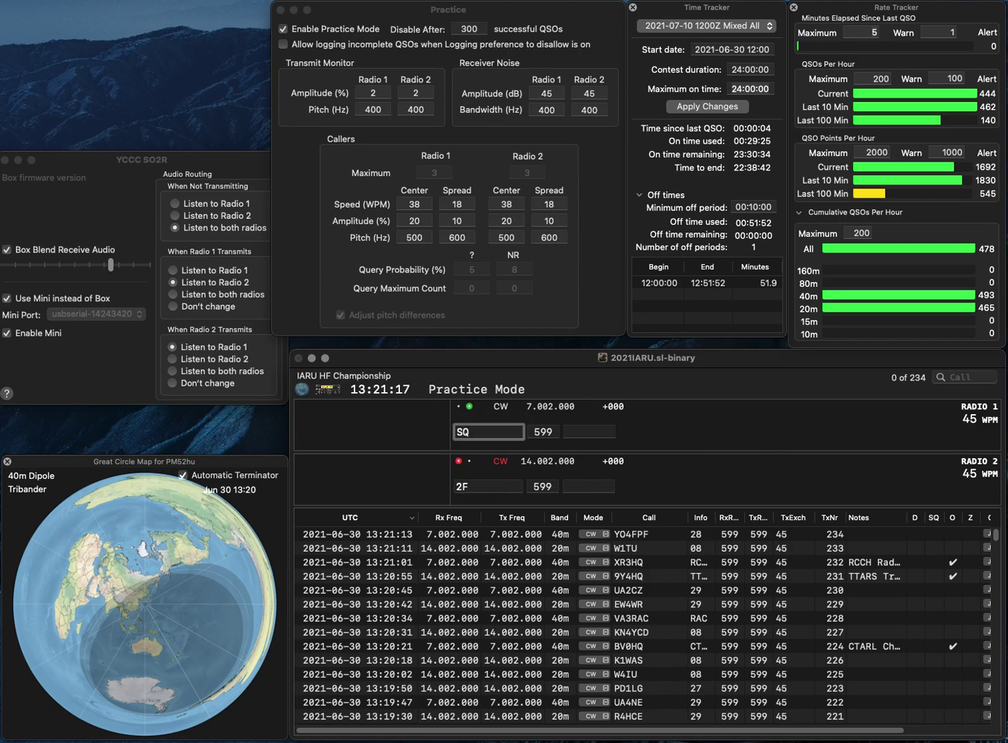
pyautogui.write('9Z')
pyautogui.press('Return')
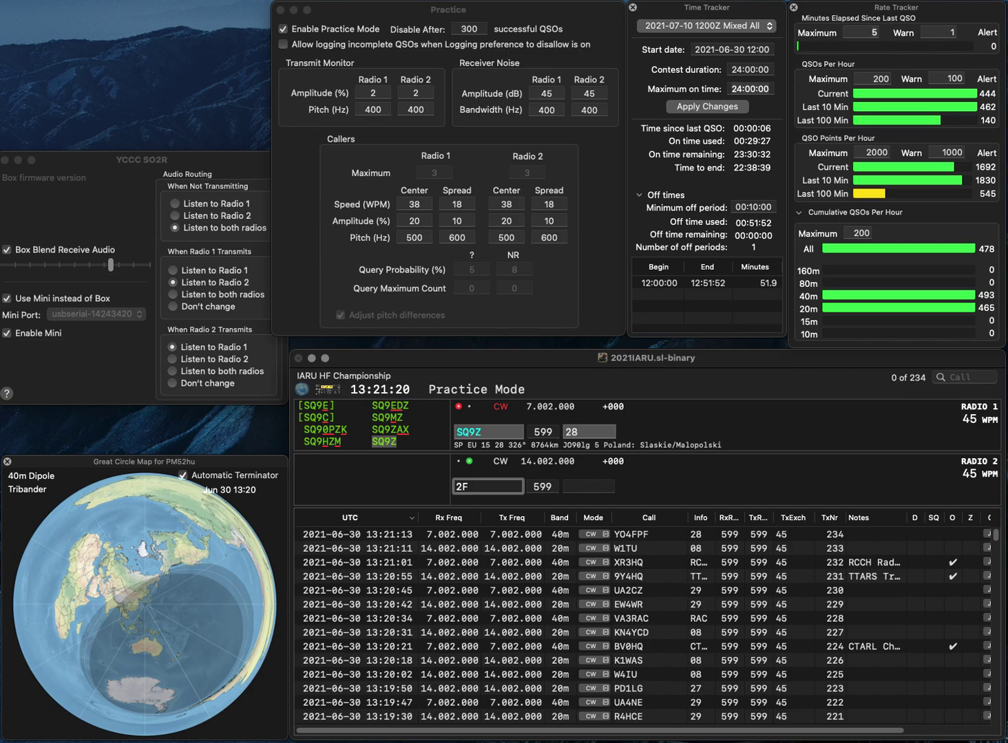
# Step: Correct the partial Radio 2 call to Z33F and answer that station
pyautogui.write('3')
pyautogui.press('Delete')
pyautogui.write('3')
pyautogui.press('Left')
pyautogui.press('Left')
pyautogui.write('Z')
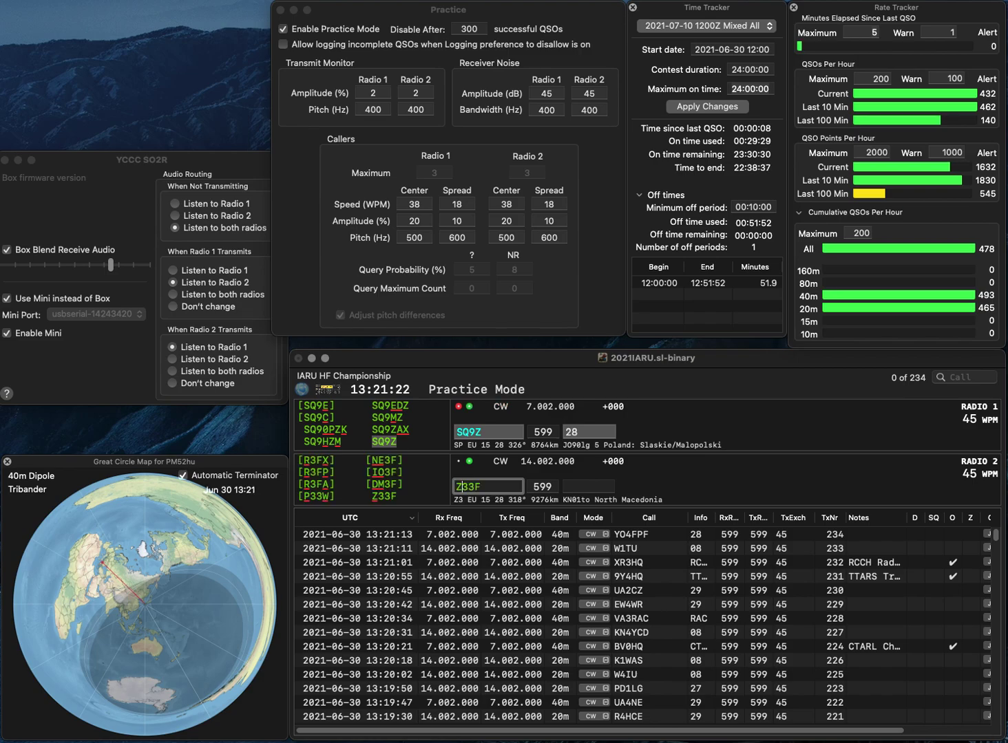
pyautogui.press('Return')
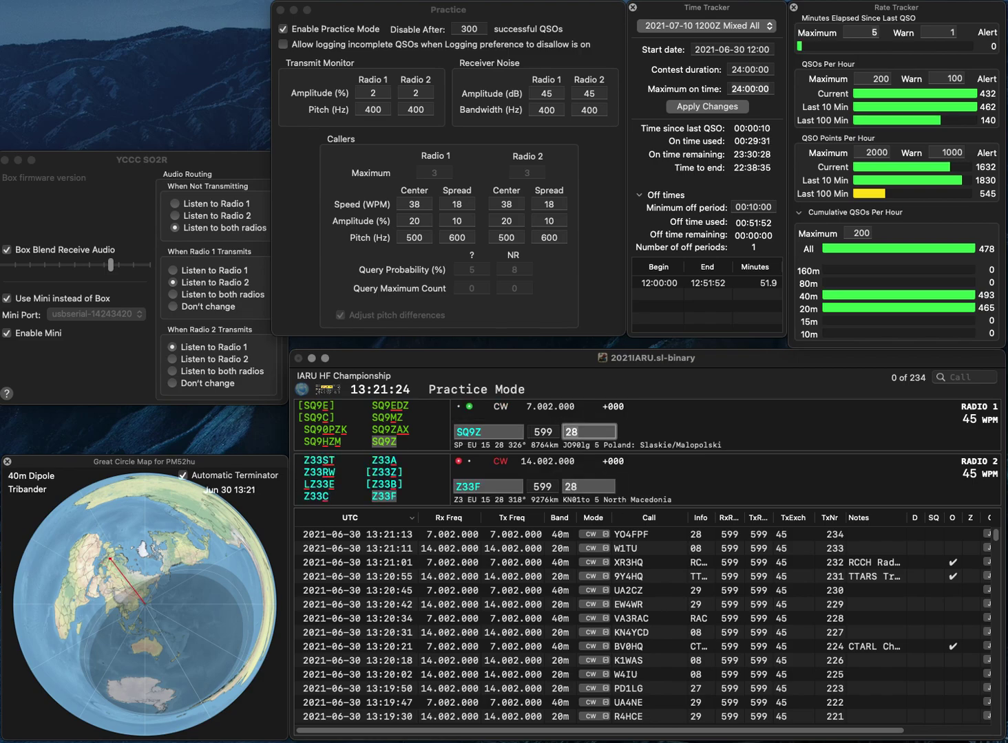
# Step: Log the contacts with SQ9Z on Radio 1 and Z33F on Radio 2
pyautogui.press('Return')
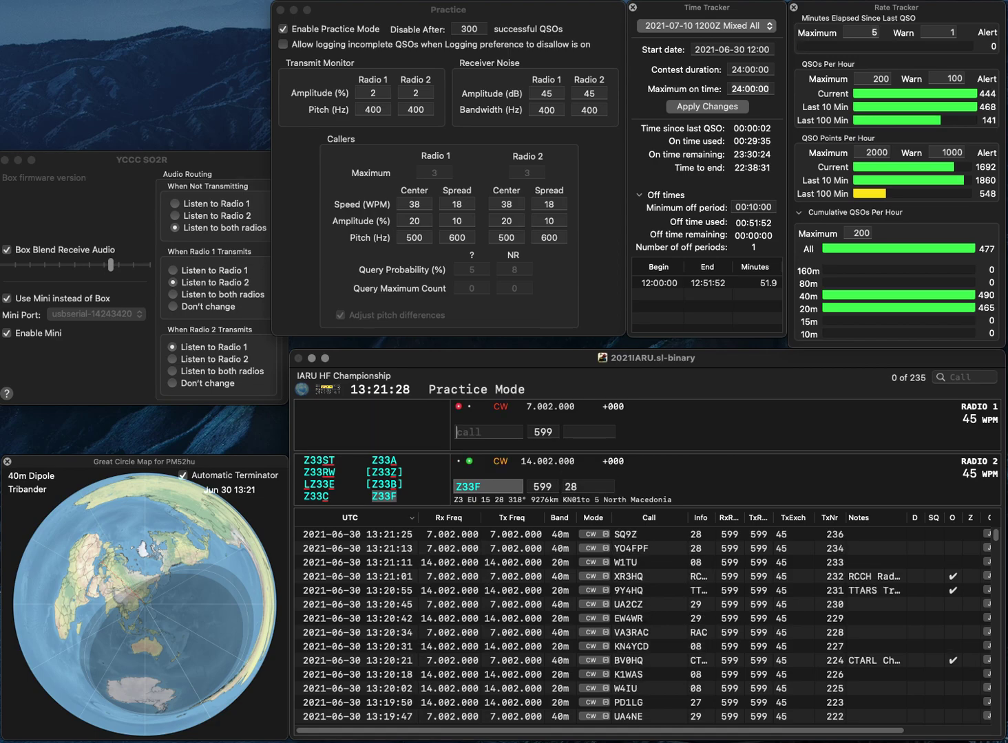
pyautogui.press('Return')
pyautogui.write('NT')
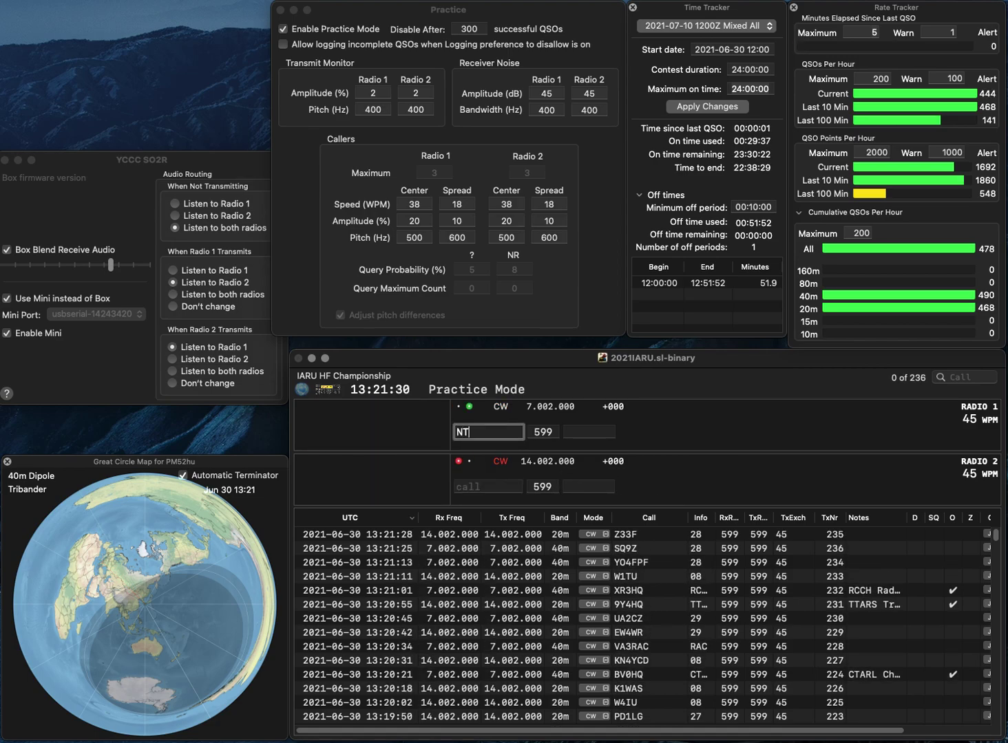
pyautogui.write('7AT')
pyautogui.press('Return')
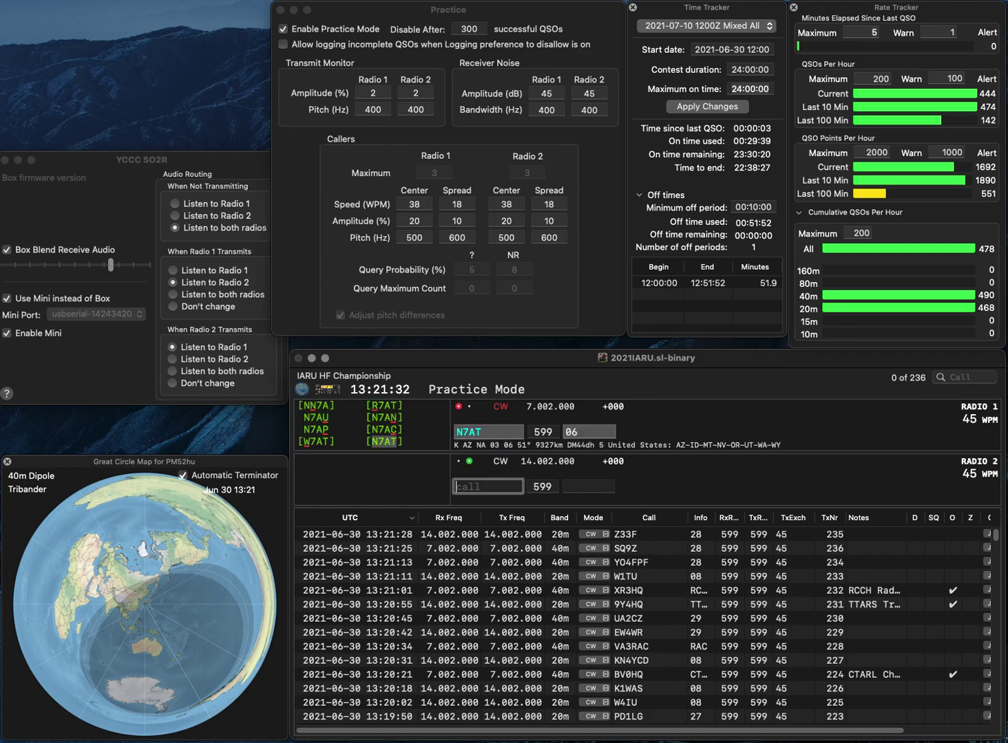
pyautogui.write('Q7TM')
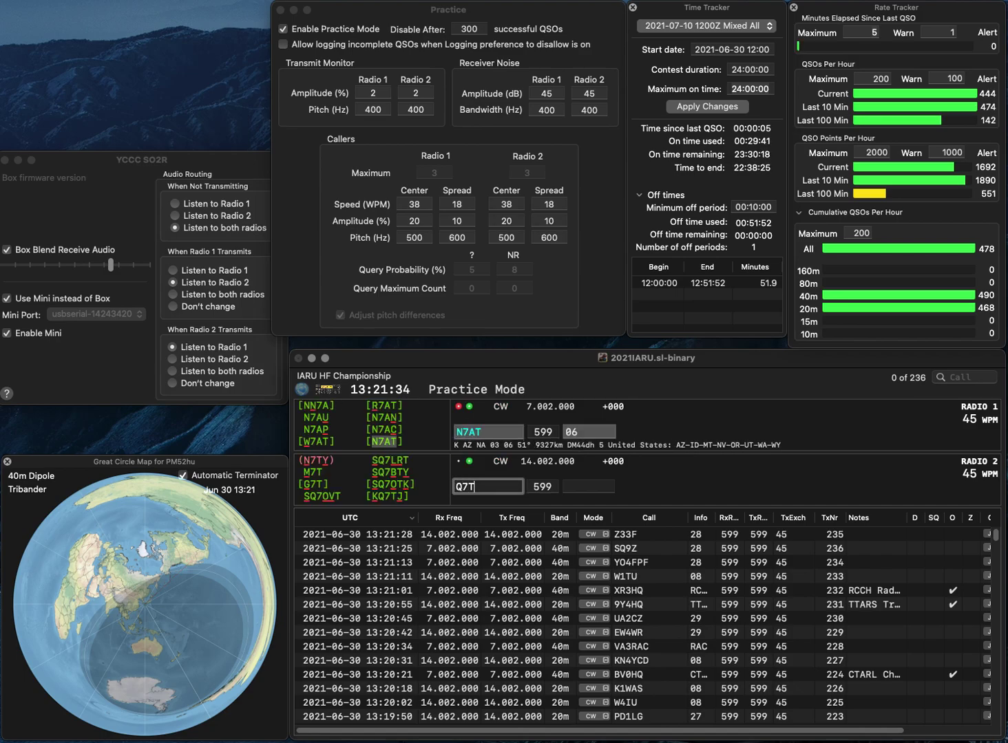
pyautogui.press('Up')
pyautogui.write('8')
pyautogui.press('Return')
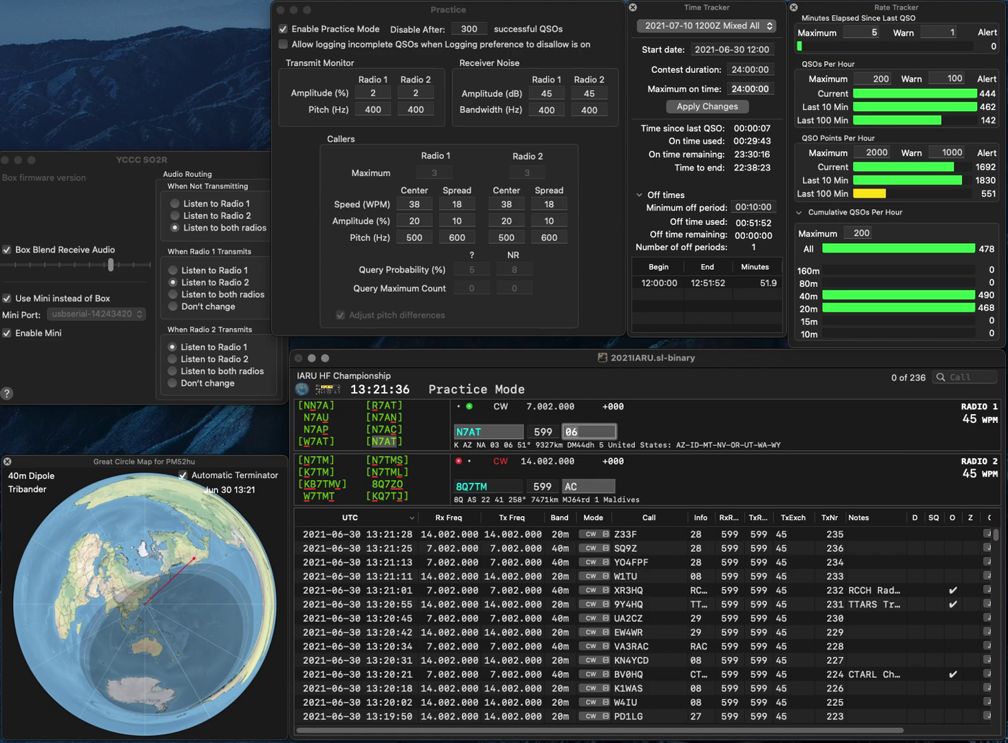
pyautogui.press('Return')
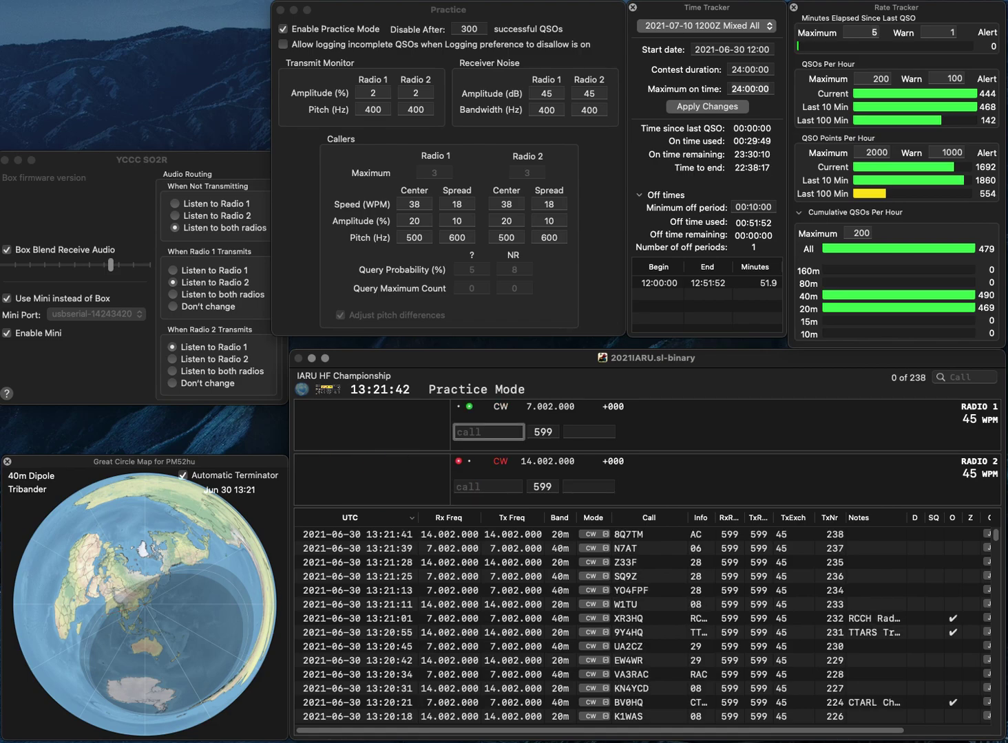
pyautogui.write('F4A')
pyautogui.press('Return')
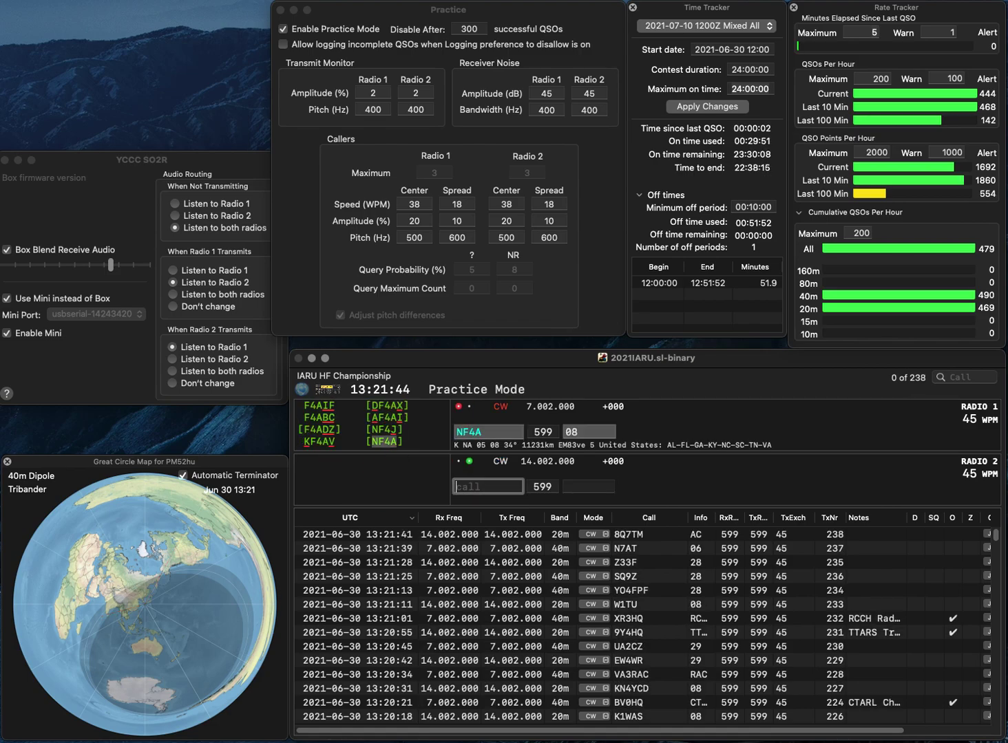
pyautogui.write('JA7IL')
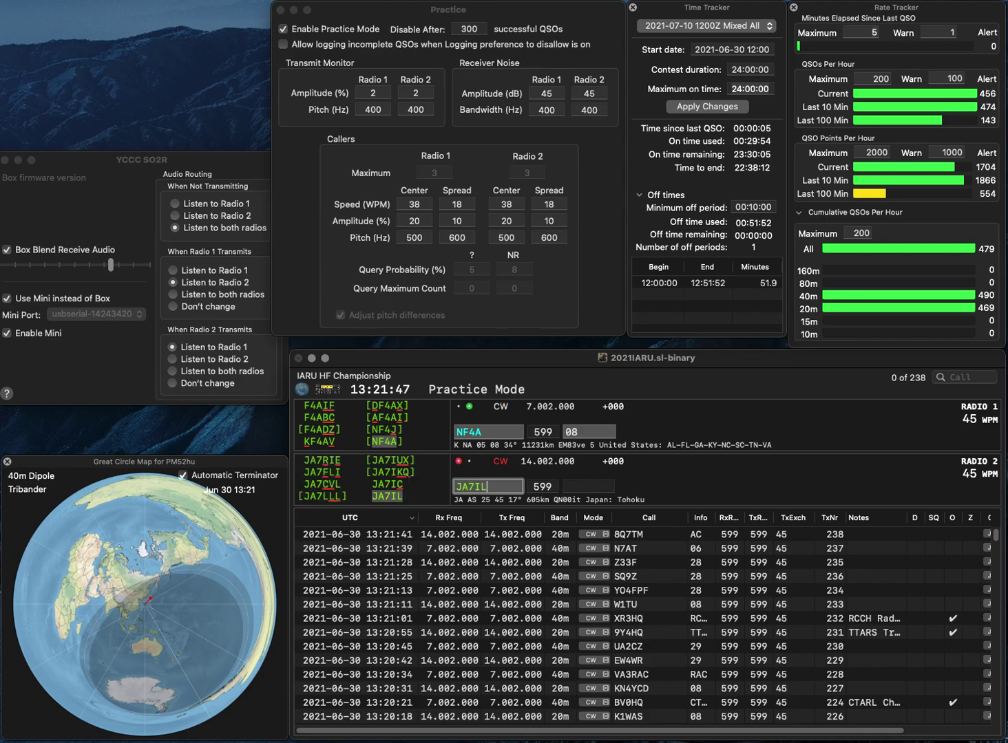
pyautogui.press('Return')
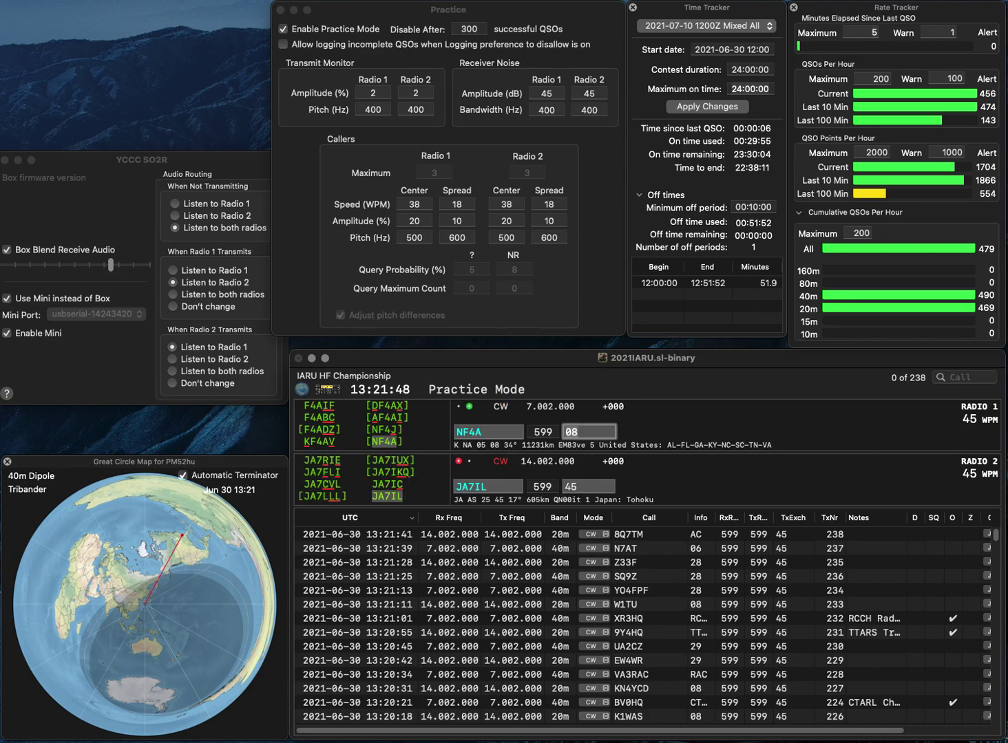
pyautogui.press('Return')
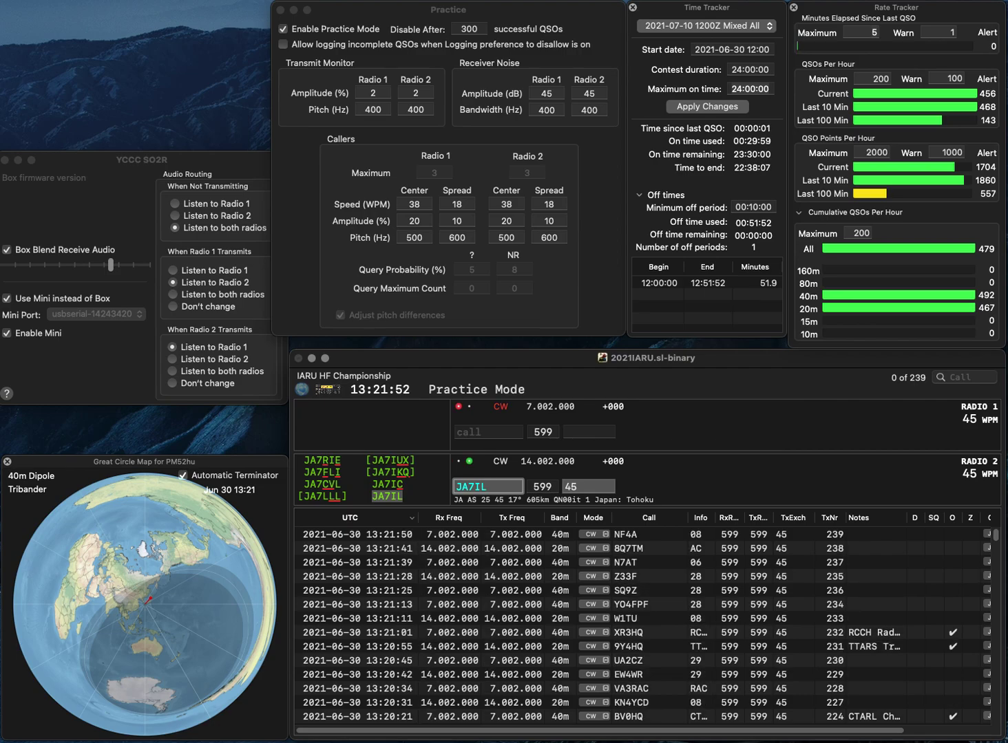
pyautogui.press('Return')
pyautogui.write('UT4UEP')
pyautogui.press('Return')
pyautogui.write('G4BHT')
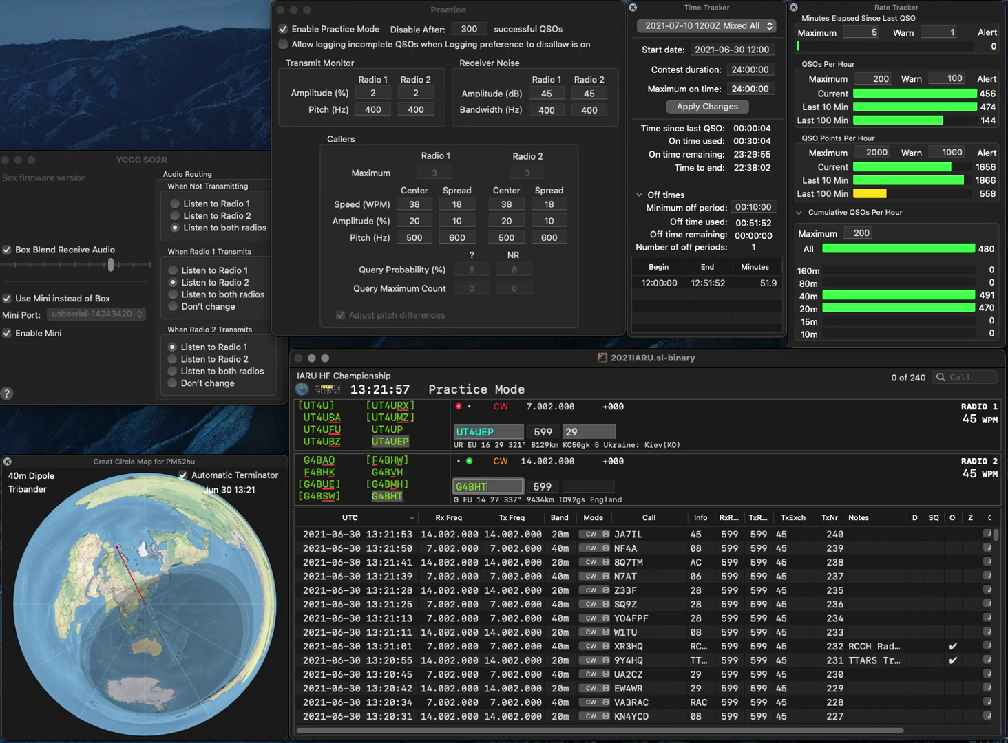
pyautogui.press('Return')
pyautogui.press('space')
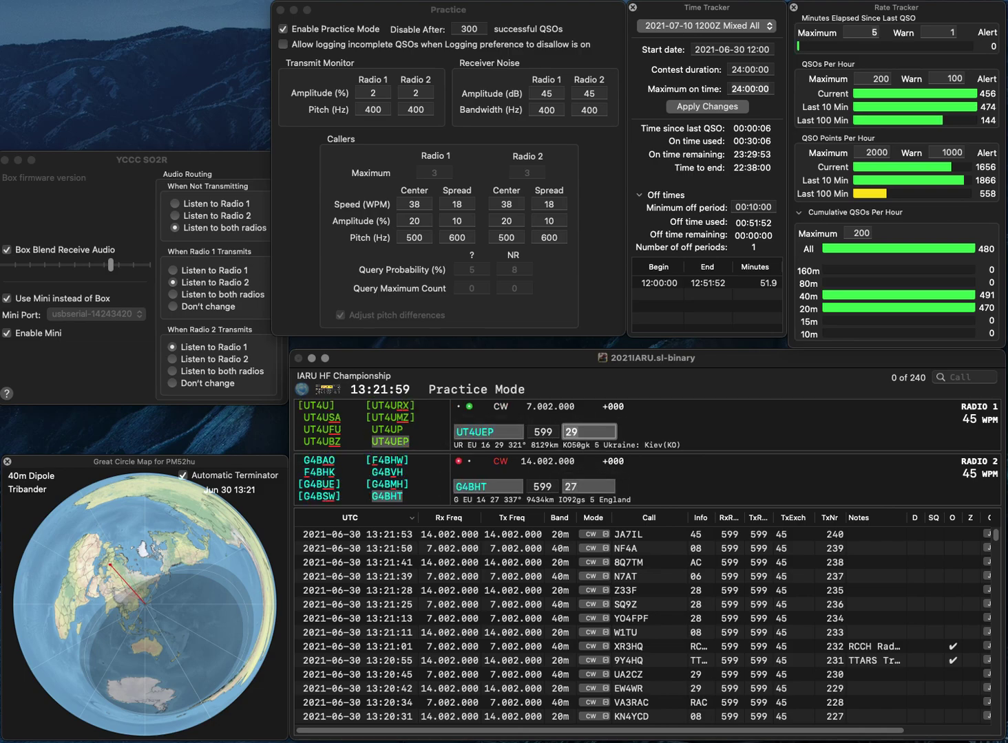
pyautogui.press('Return')
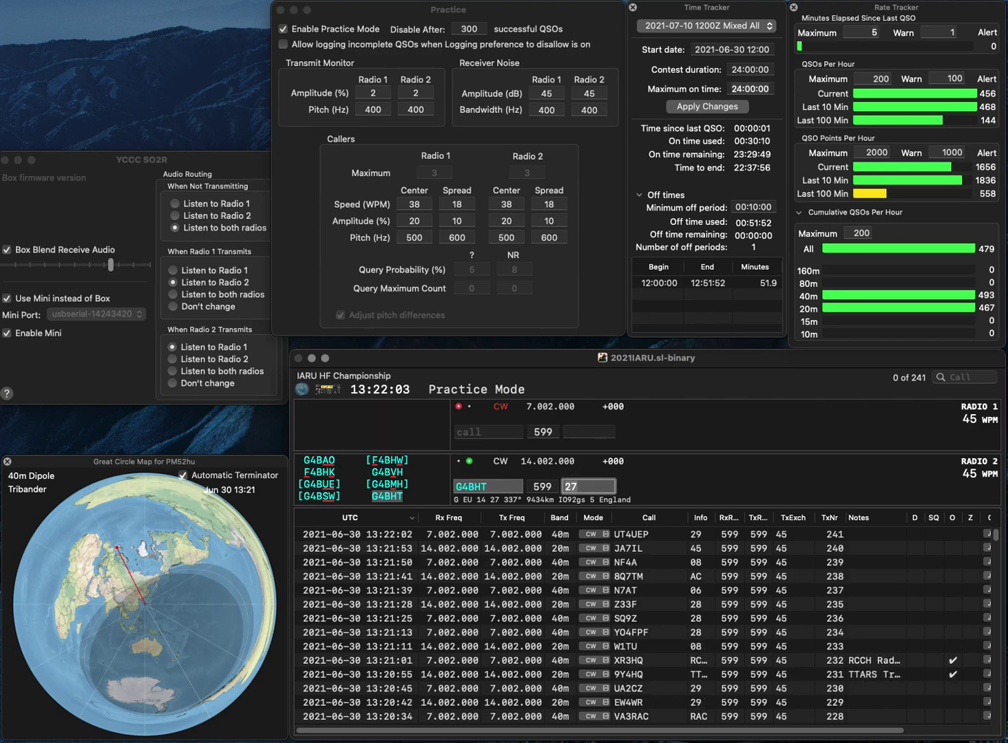
pyautogui.press('Return')
pyautogui.write('OA4O')
pyautogui.press('Return')
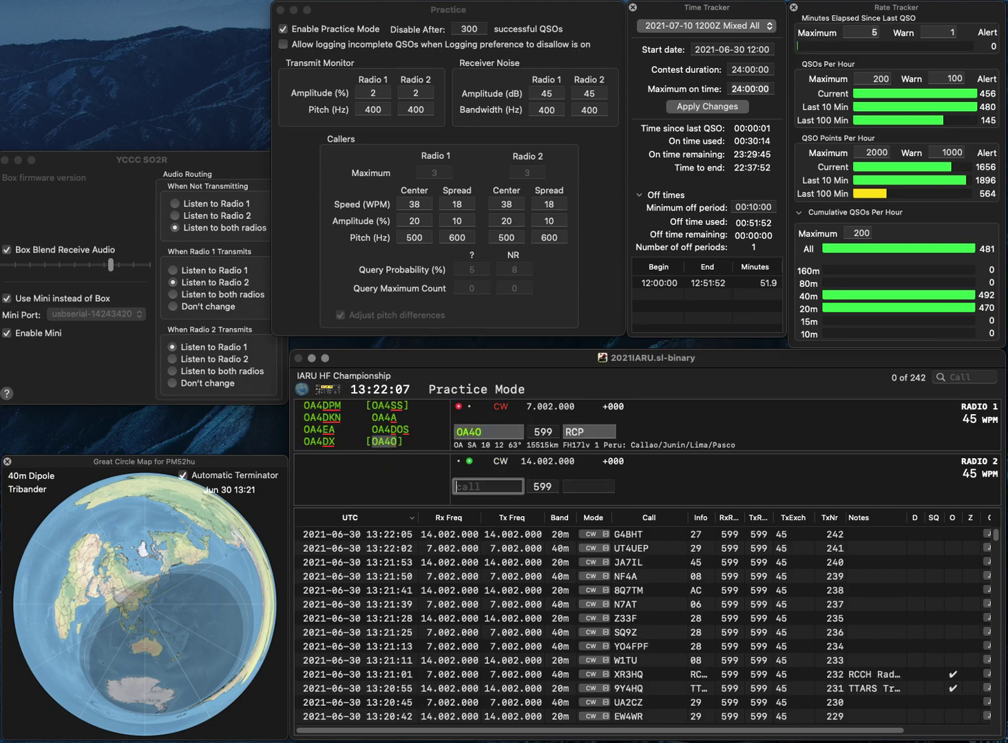
pyautogui.write('T70HQ')
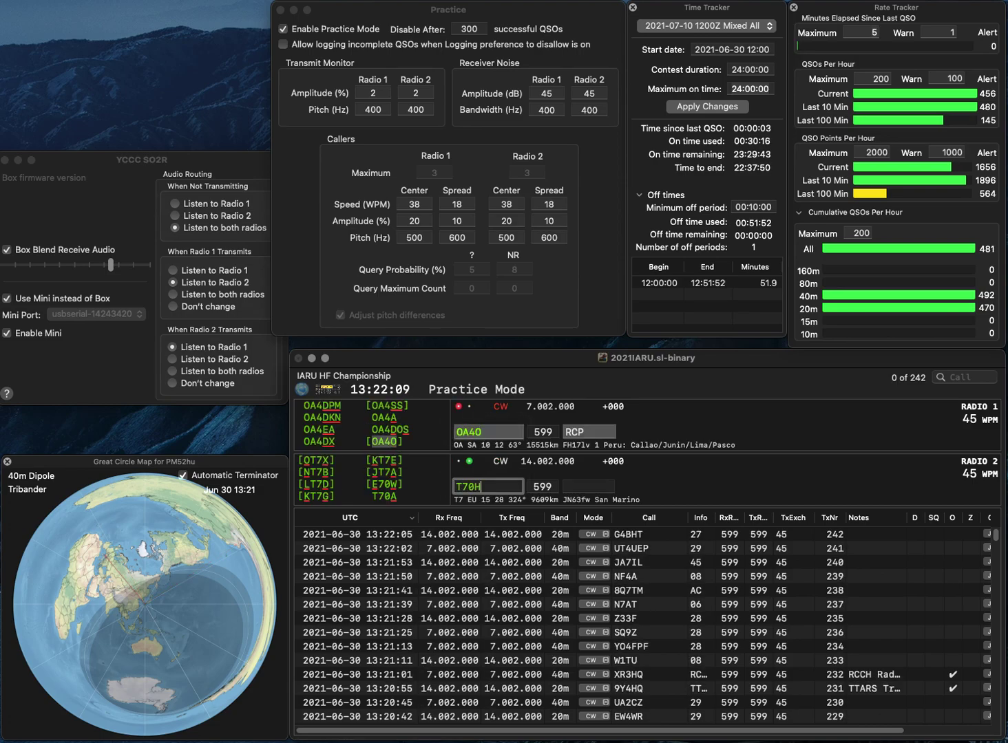
pyautogui.press('Return')
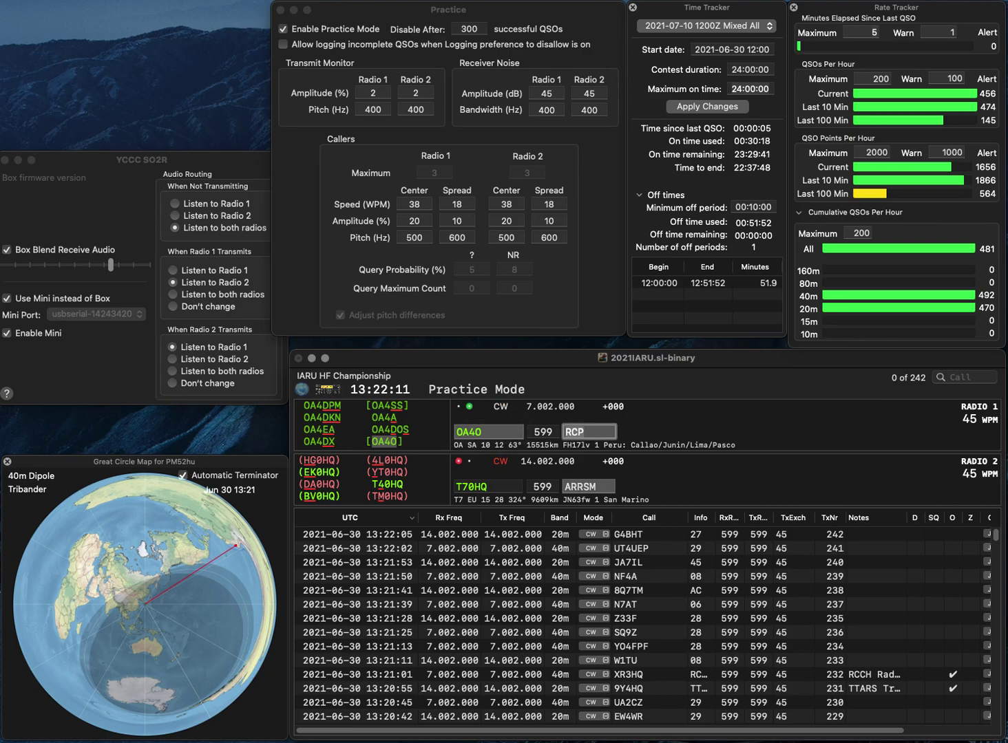
pyautogui.press('Return')
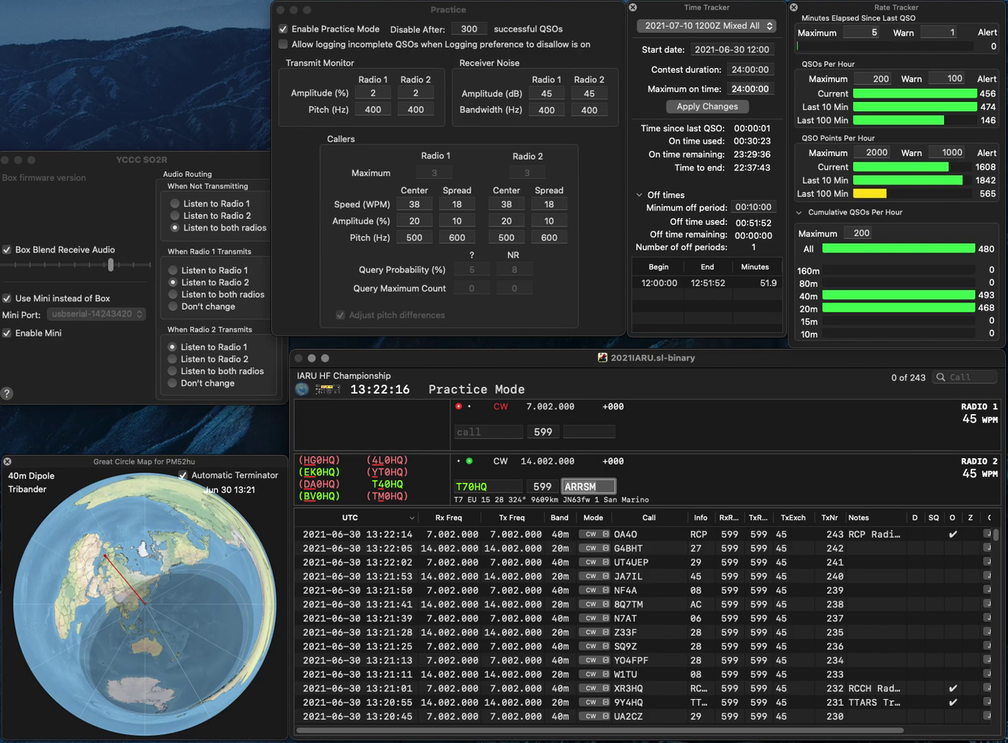
pyautogui.press('Return')
pyautogui.write('JJ')
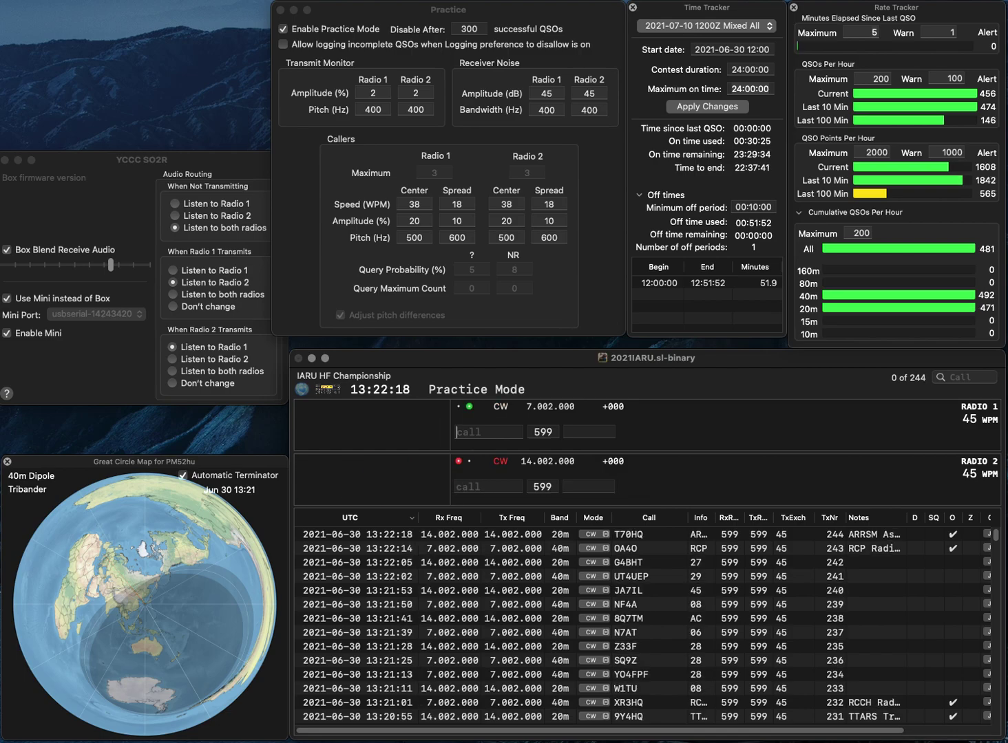
pyautogui.write('0USR')
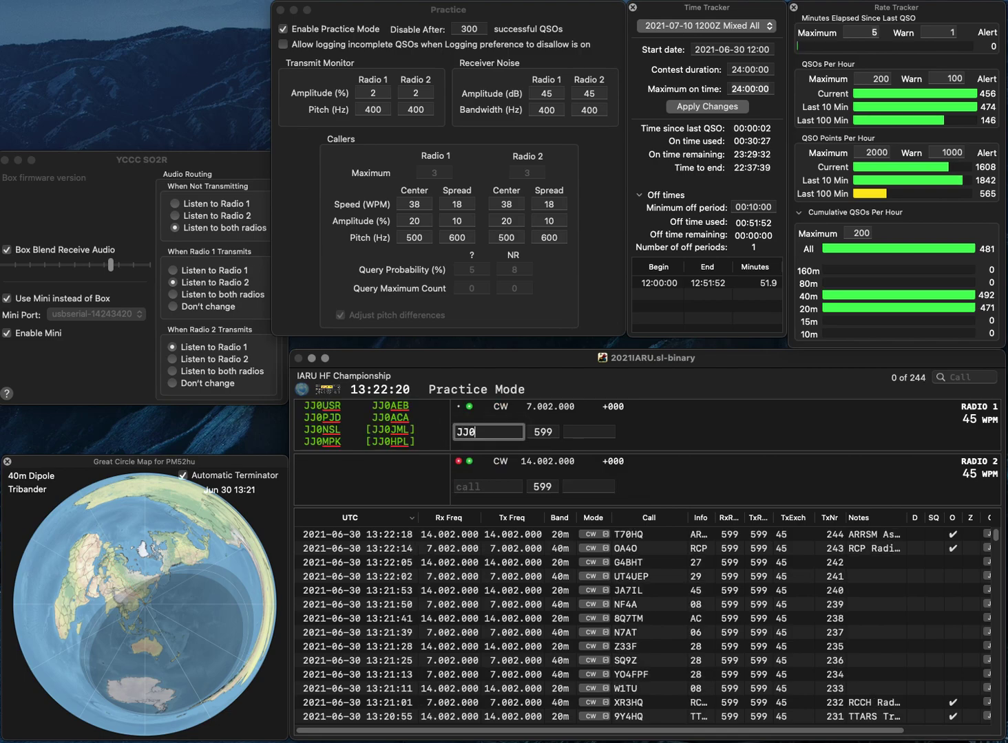
pyautogui.press('Return')
pyautogui.write('HJT')
pyautogui.press('Home')
pyautogui.write('I1')
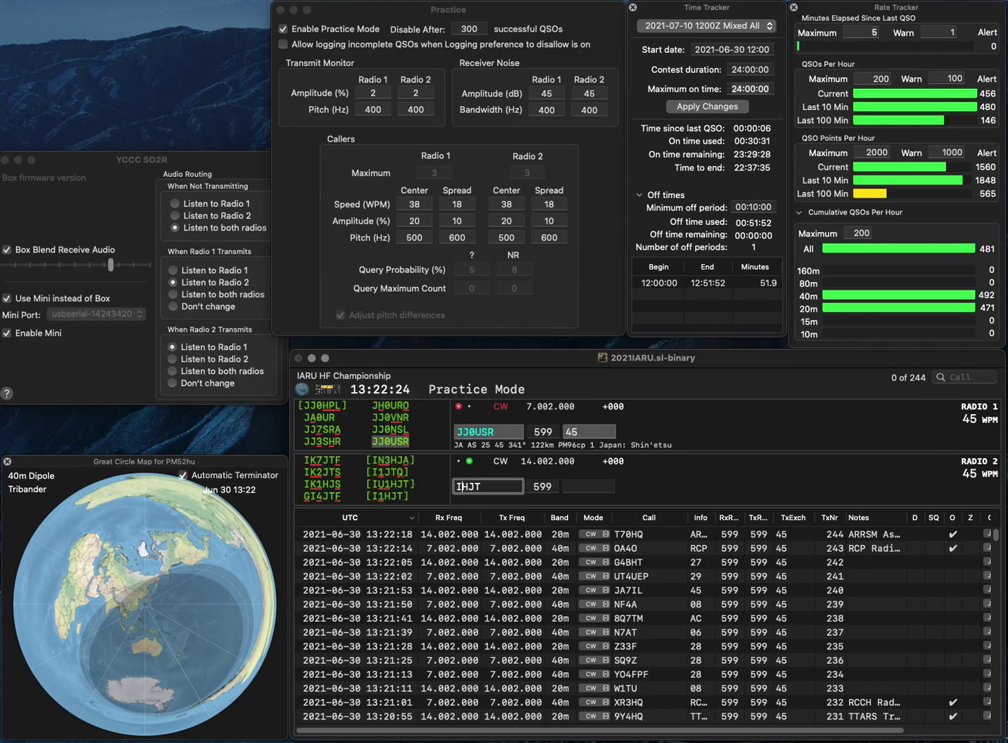
pyautogui.press('Return')
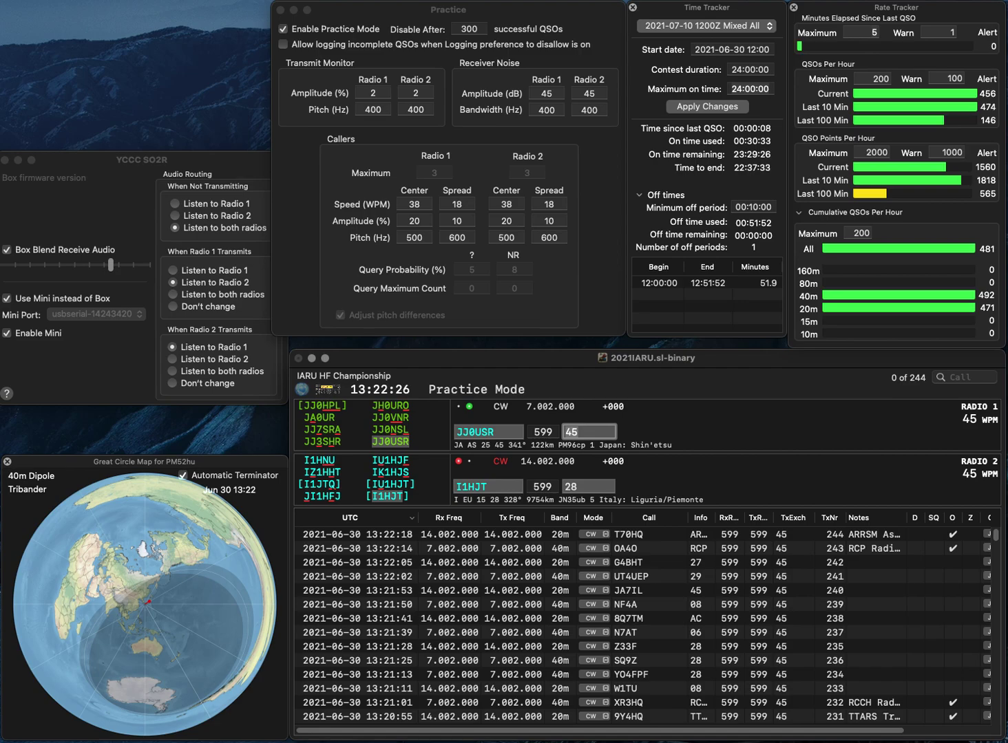
pyautogui.press('Return')
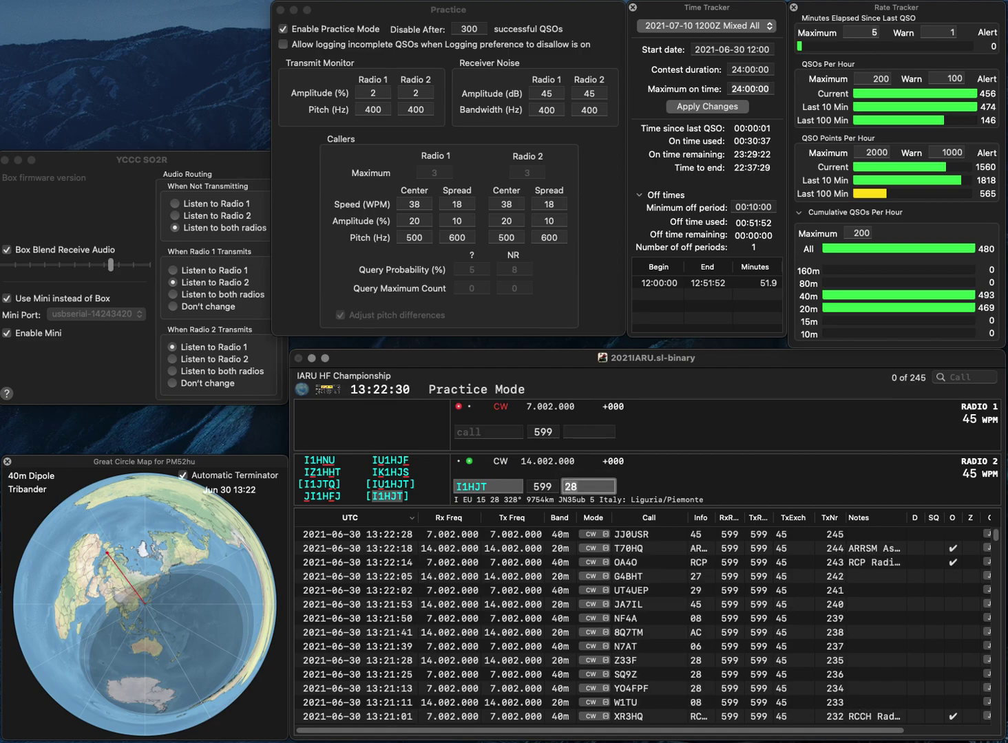
pyautogui.press('Return')
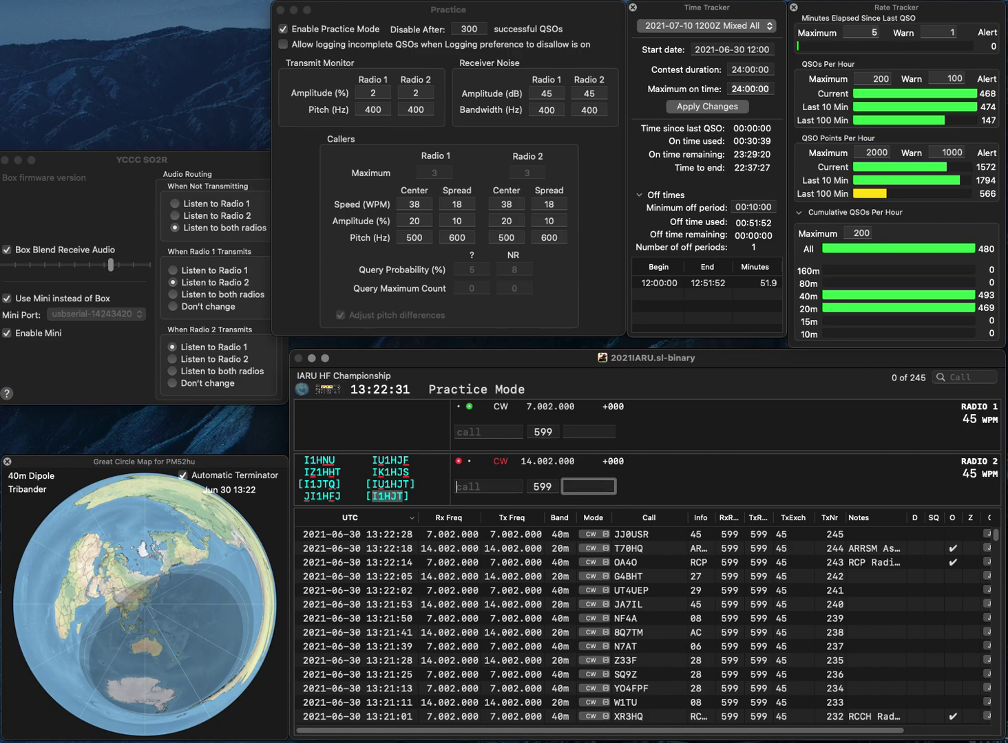
pyautogui.write('WR')
pyautogui.press('BackSpace')
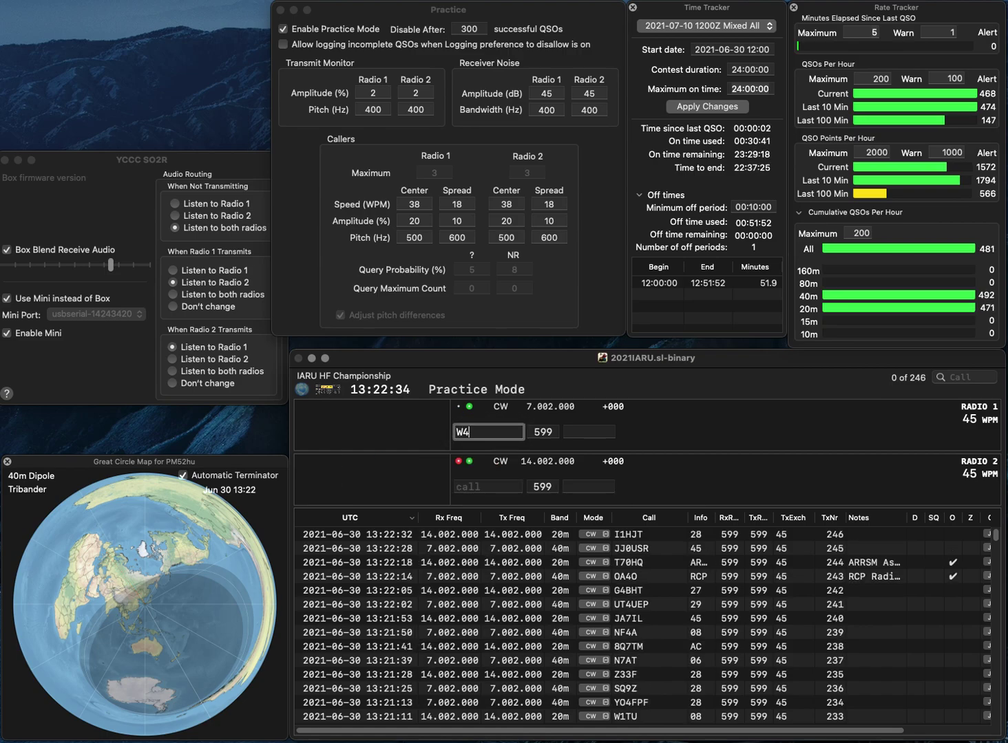
pyautogui.write('4FX')
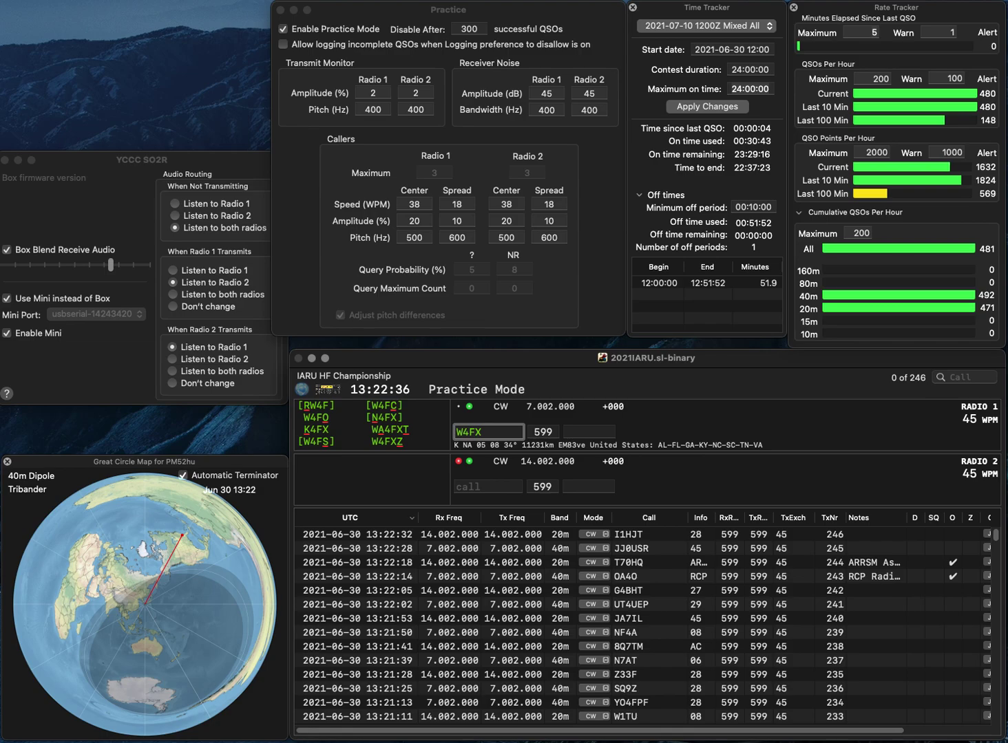
pyautogui.press('Return')
pyautogui.write('VE1RAC')
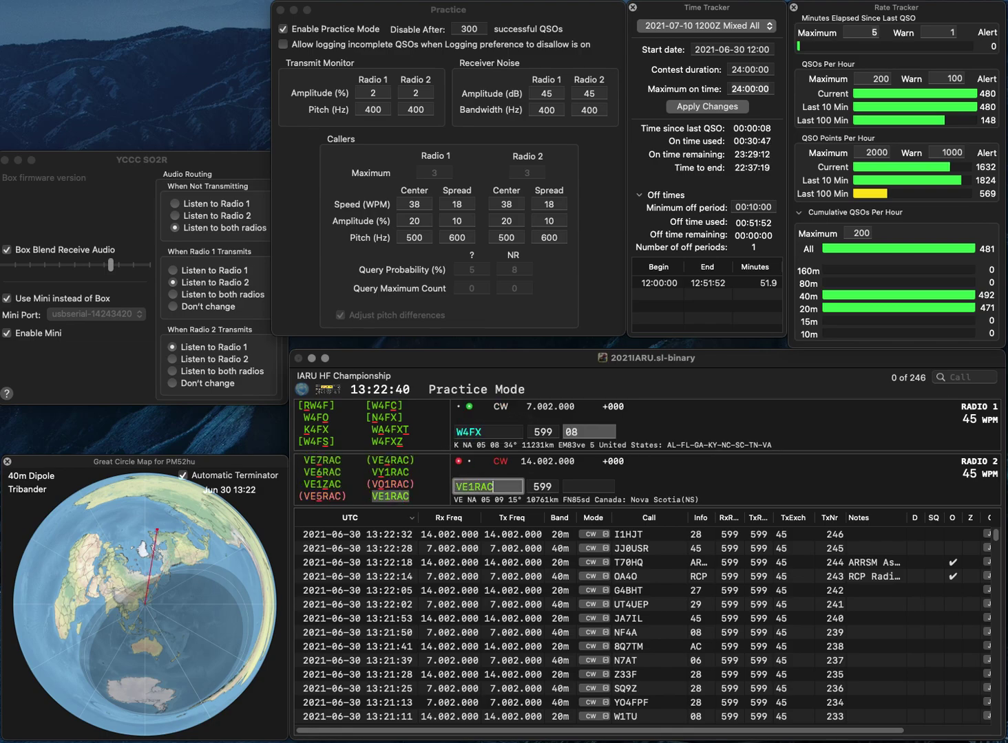
pyautogui.press('Return')
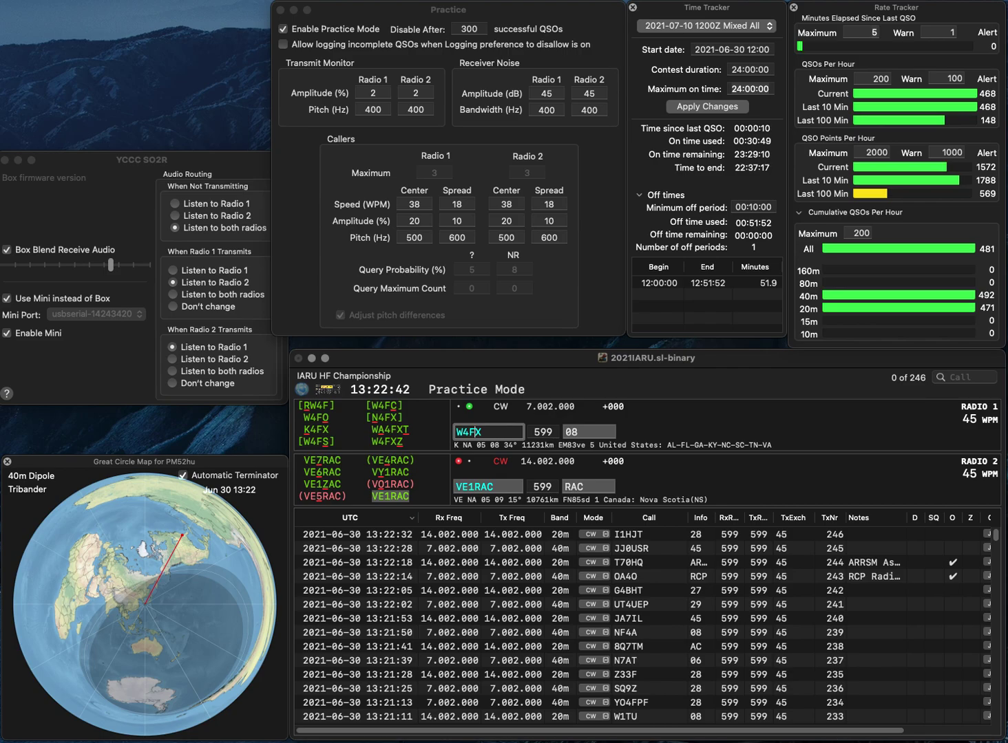
pyautogui.write('Z')
pyautogui.press('Return')
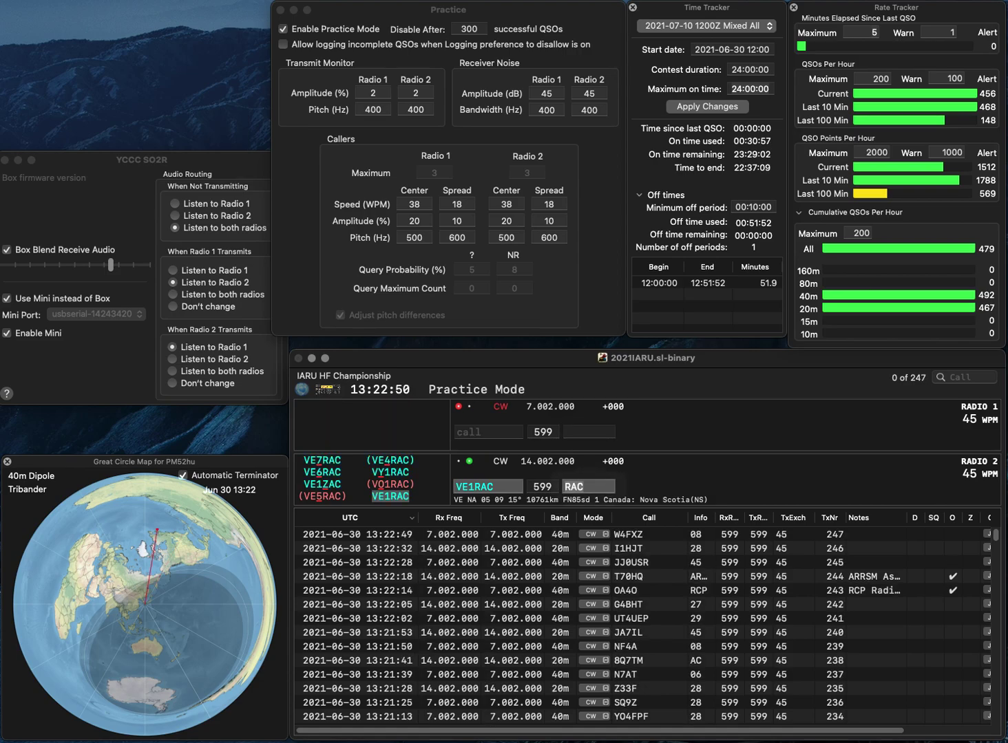
pyautogui.press('Return')
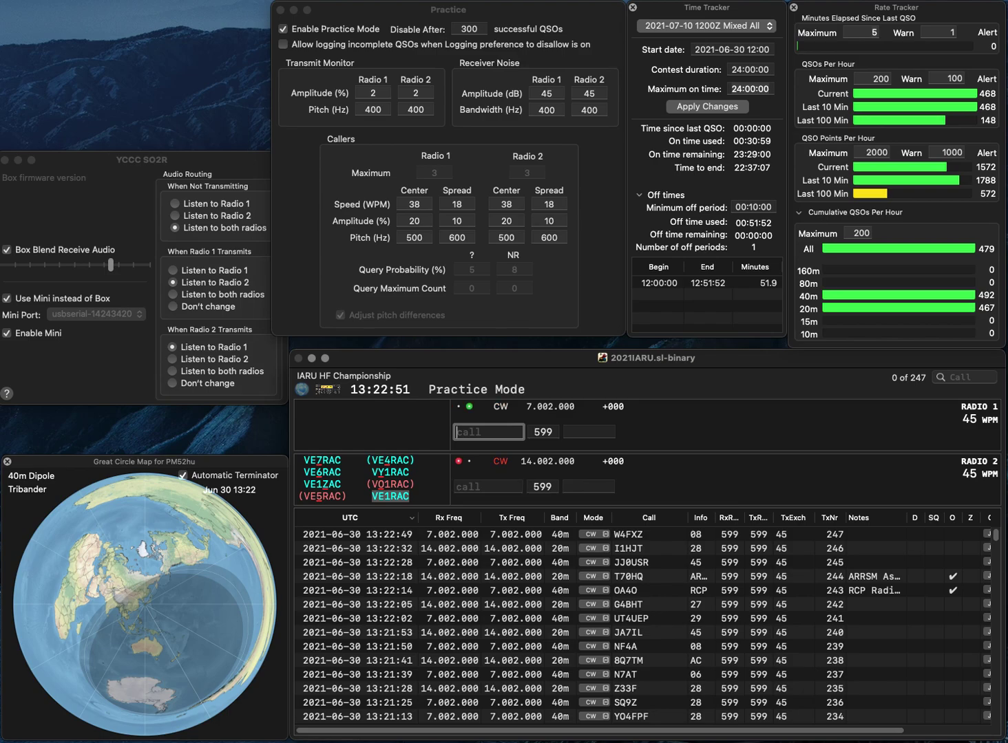
# Step: Enter, answer and log IK1WEG on Radio 1 and JR0GAE on Radio 2
pyautogui.write('IK1WEG')
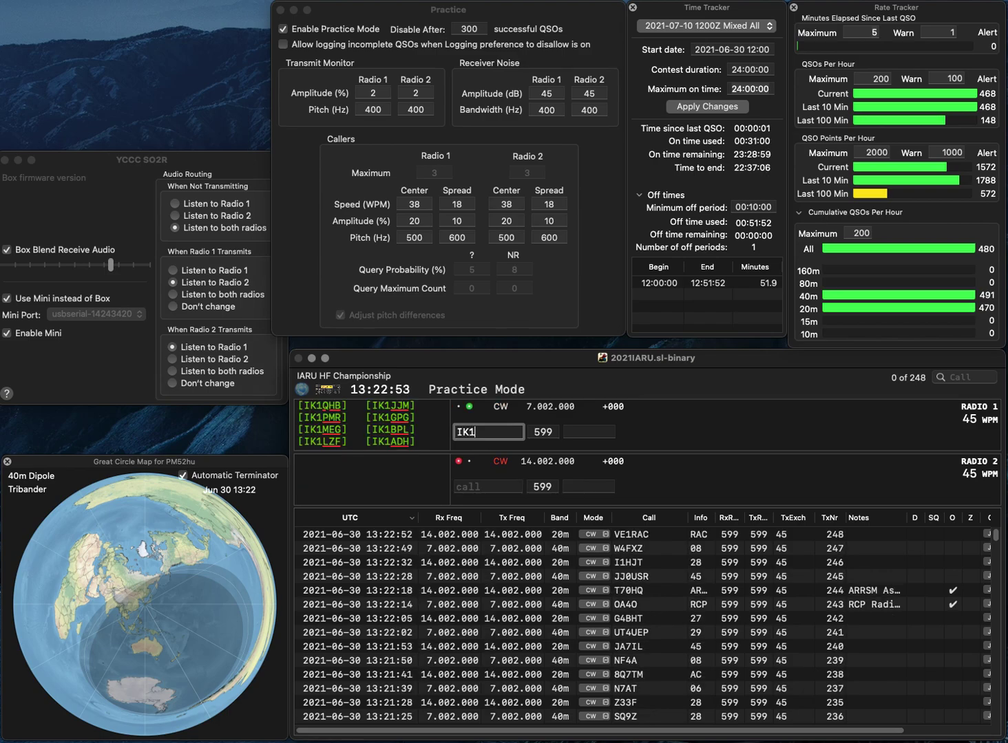
pyautogui.press('Return')
pyautogui.write('JR')
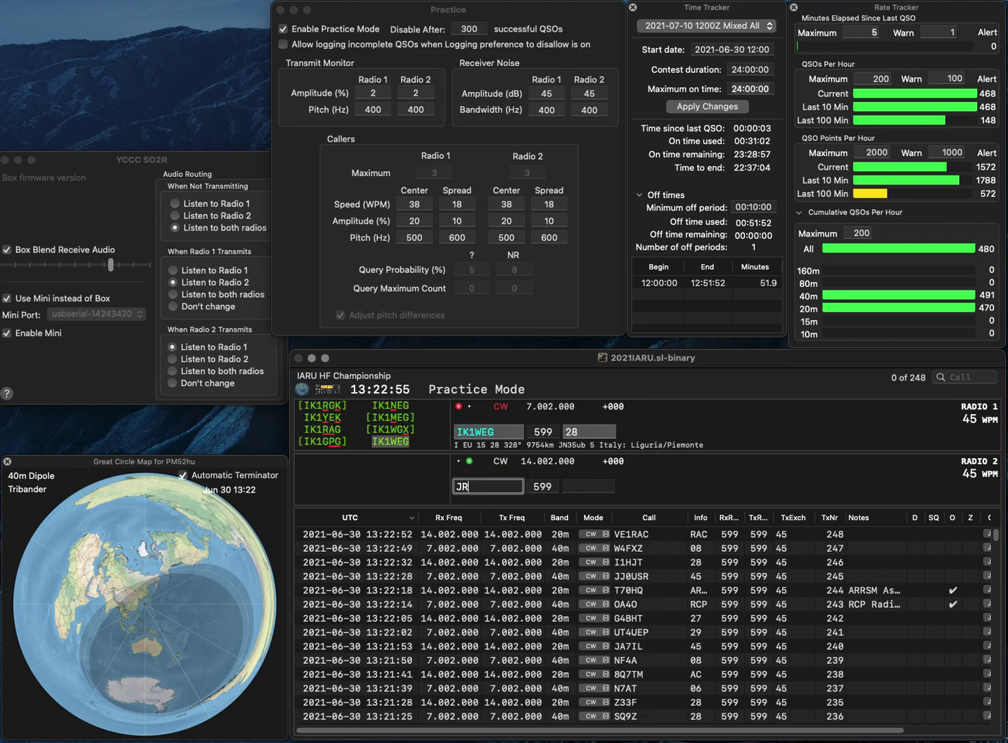
pyautogui.write('0GAE')
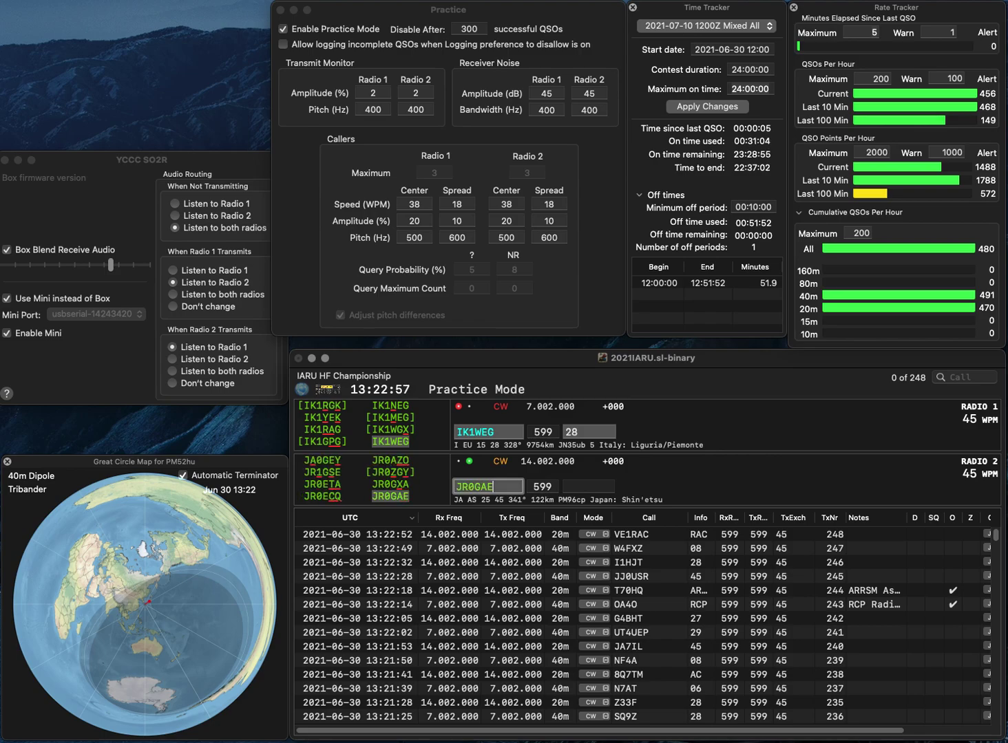
pyautogui.press('Return')
pyautogui.press('Return')
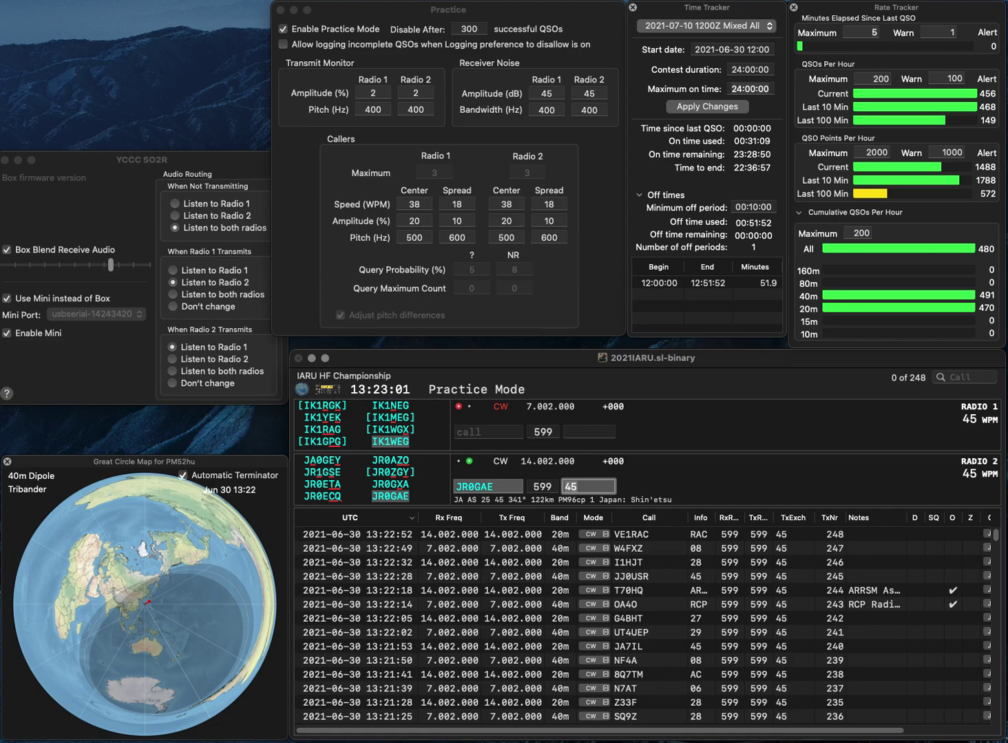
pyautogui.press('Return')
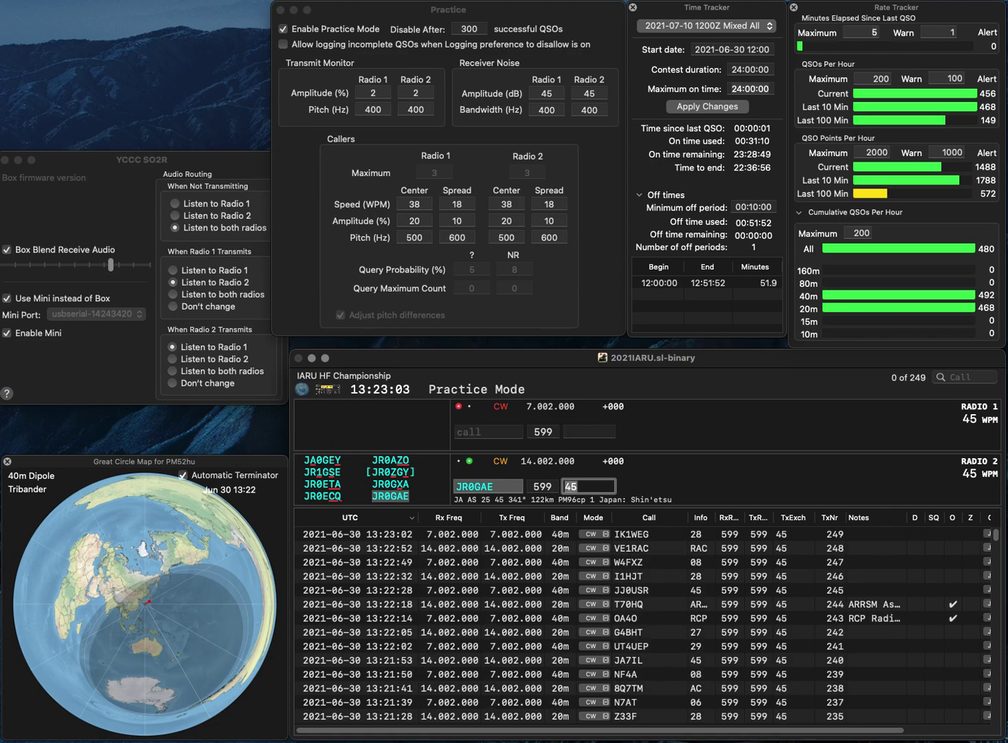
pyautogui.write('N9')
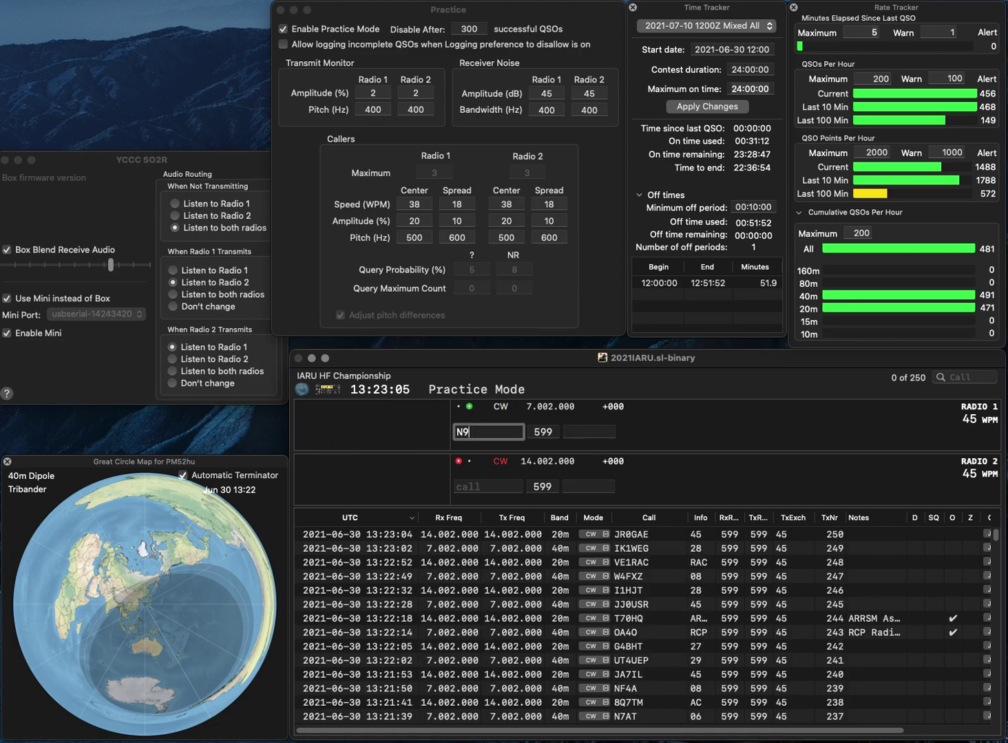
pyautogui.write('EXL')
pyautogui.press('Return')
pyautogui.write('PA6HQ')
pyautogui.press('Return')
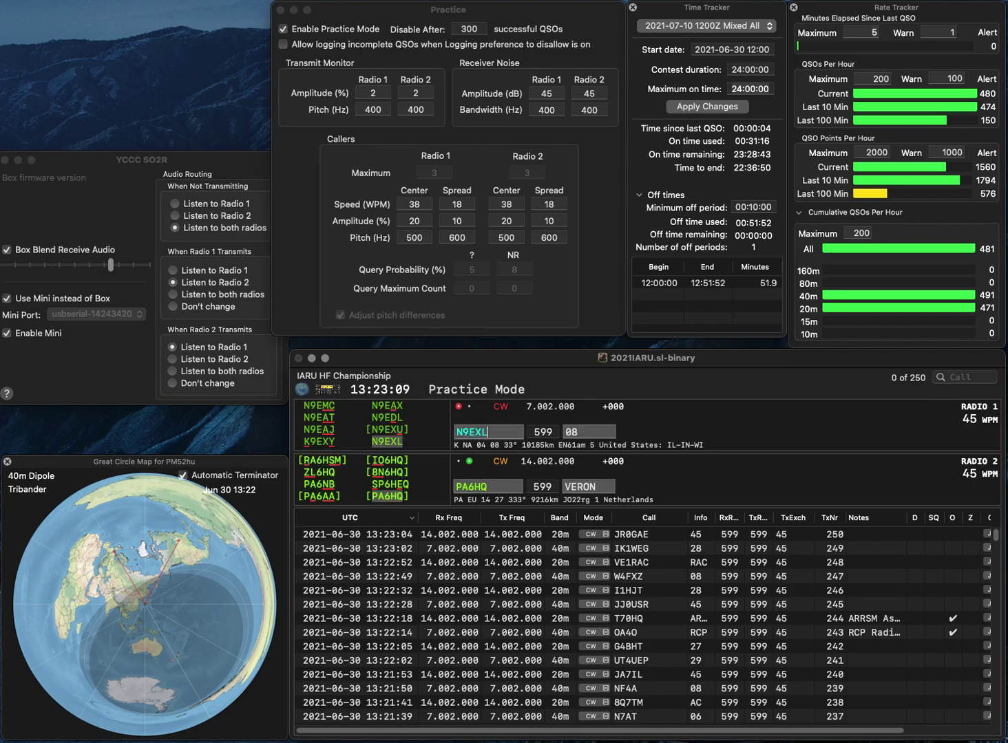
pyautogui.press('Tab')
pyautogui.press('Return')
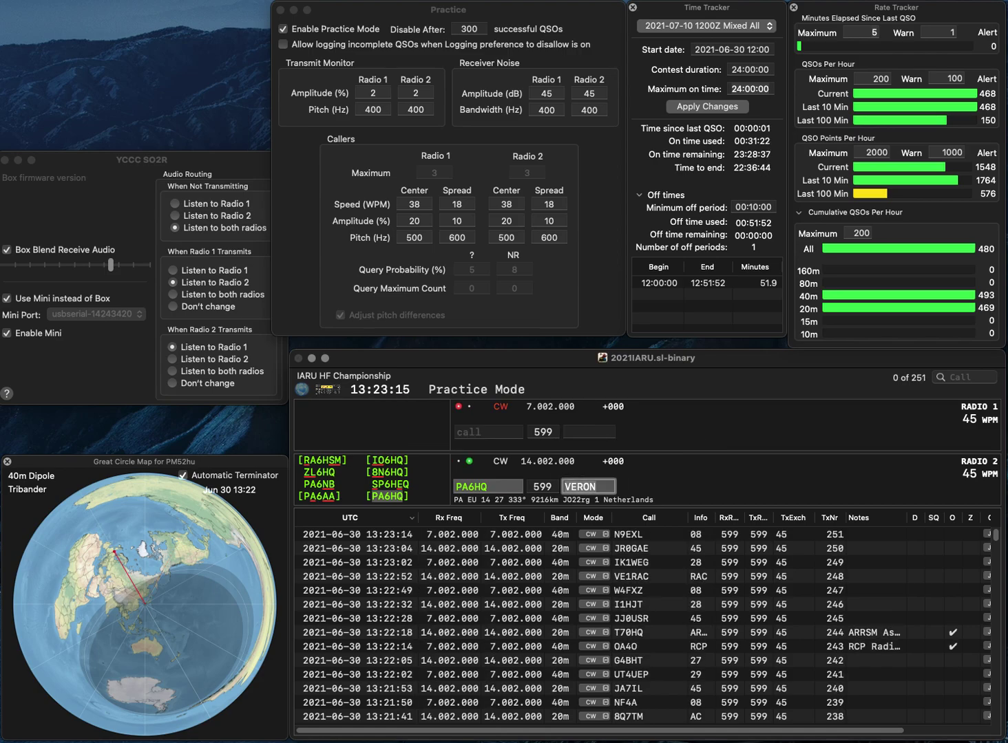
pyautogui.press('Return')
# Step: Enter and answer M5D on Radio 1 and KG0AQ on Radio 2
pyautogui.write('M5')
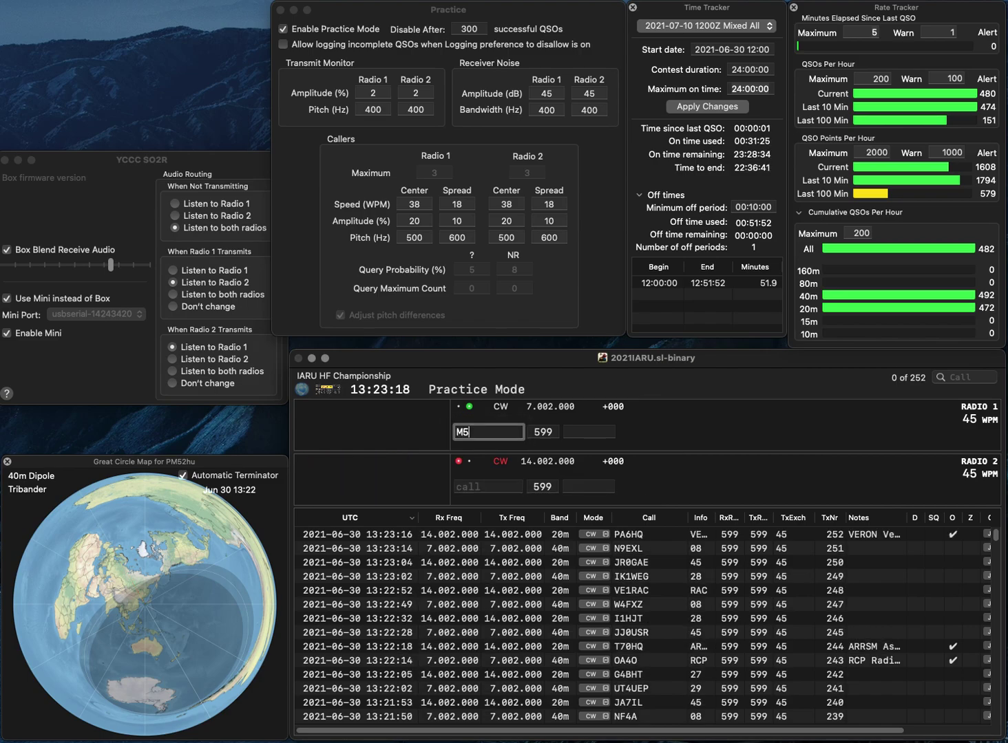
pyautogui.write('D')
pyautogui.press('Return')
pyautogui.write('KG0AQ')
pyautogui.press('Return')
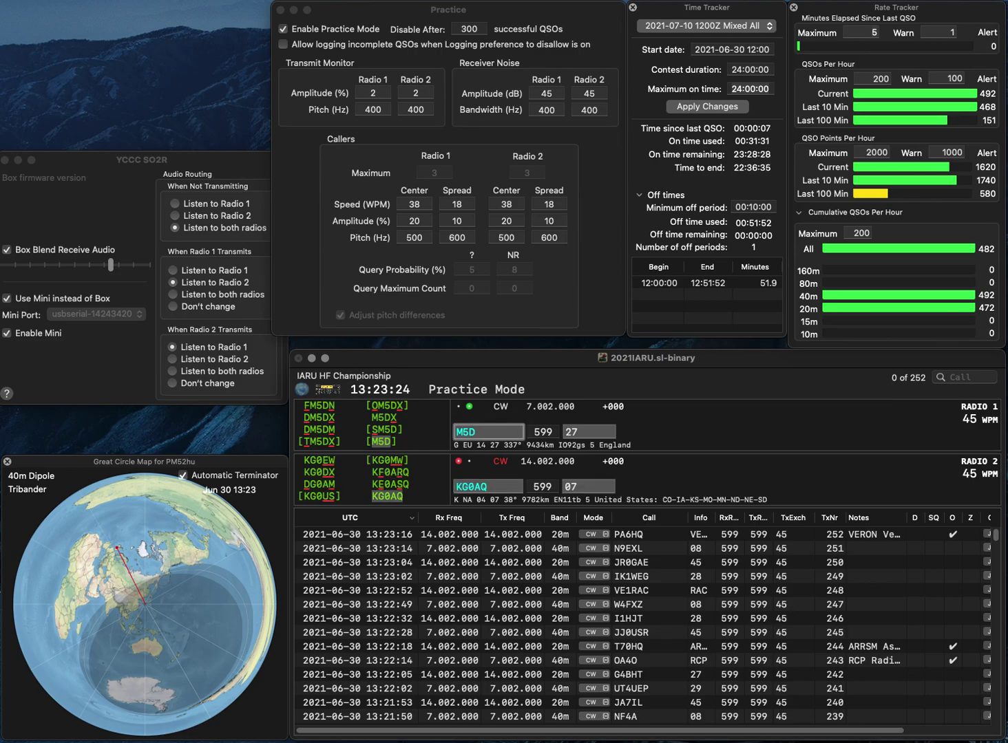
pyautogui.write('H')
pyautogui.press('Return')
pyautogui.press('Return')
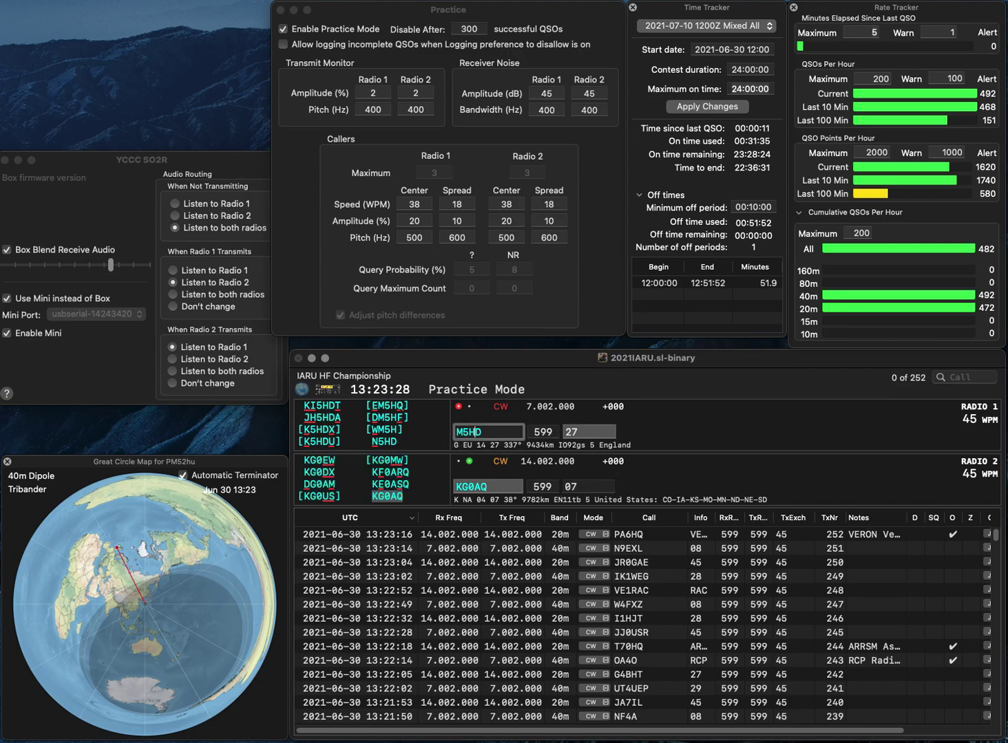
# Step: Correct the Radio 1 call to M5HB and answer it, and enter and answer K4X on Radio 2
pyautogui.press('BackSpace')
pyautogui.press('Delete')
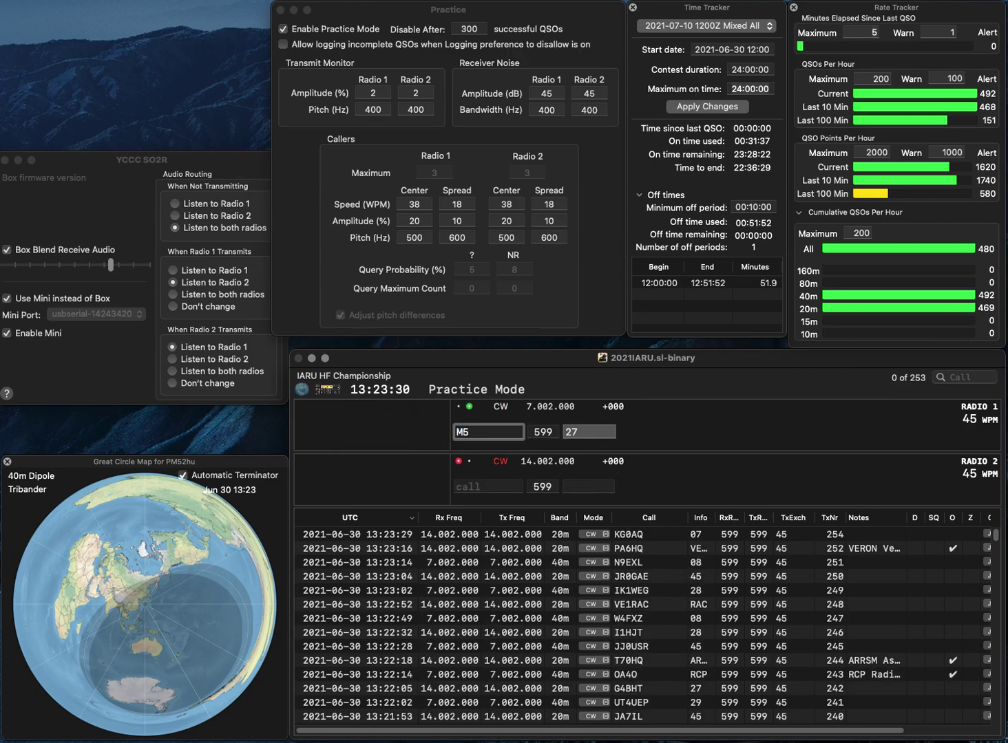
pyautogui.write('HB')
pyautogui.press('Return')
pyautogui.write('K4X')
pyautogui.press('Return')
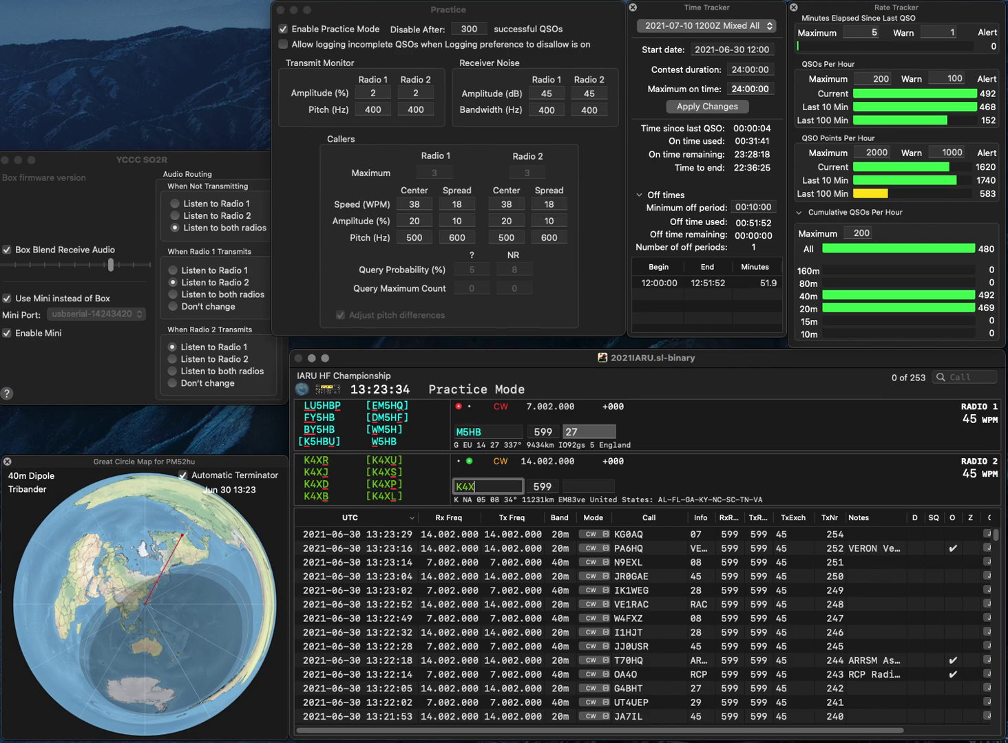
pyautogui.press('BackSpace')
pyautogui.write('D')
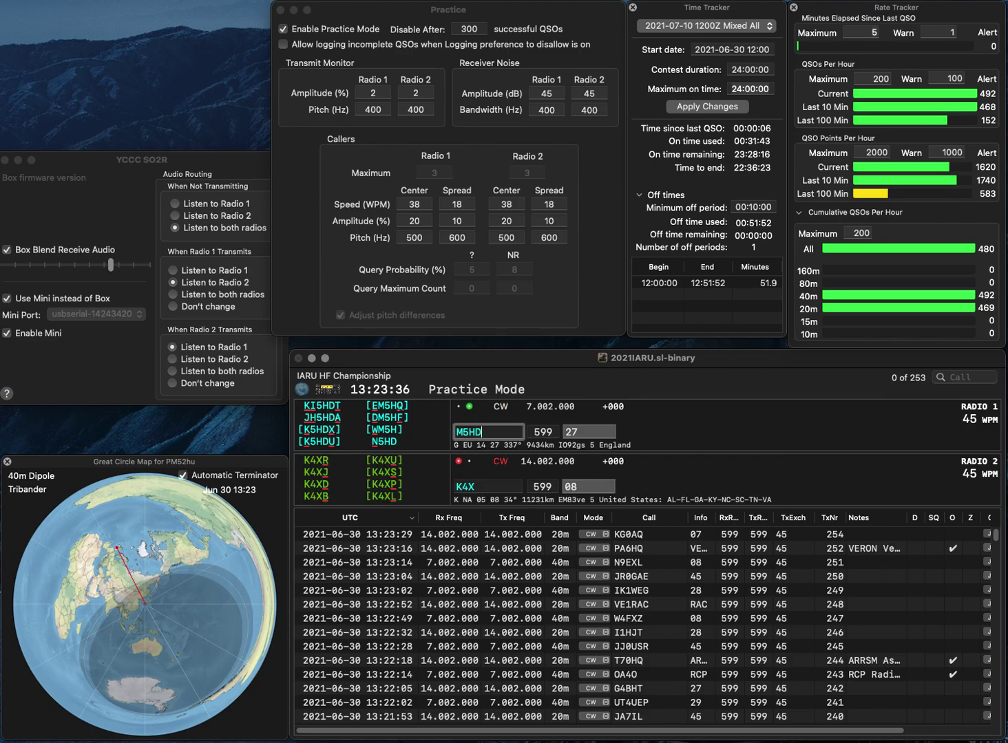
pyautogui.press('BackSpace')
pyautogui.write('B')
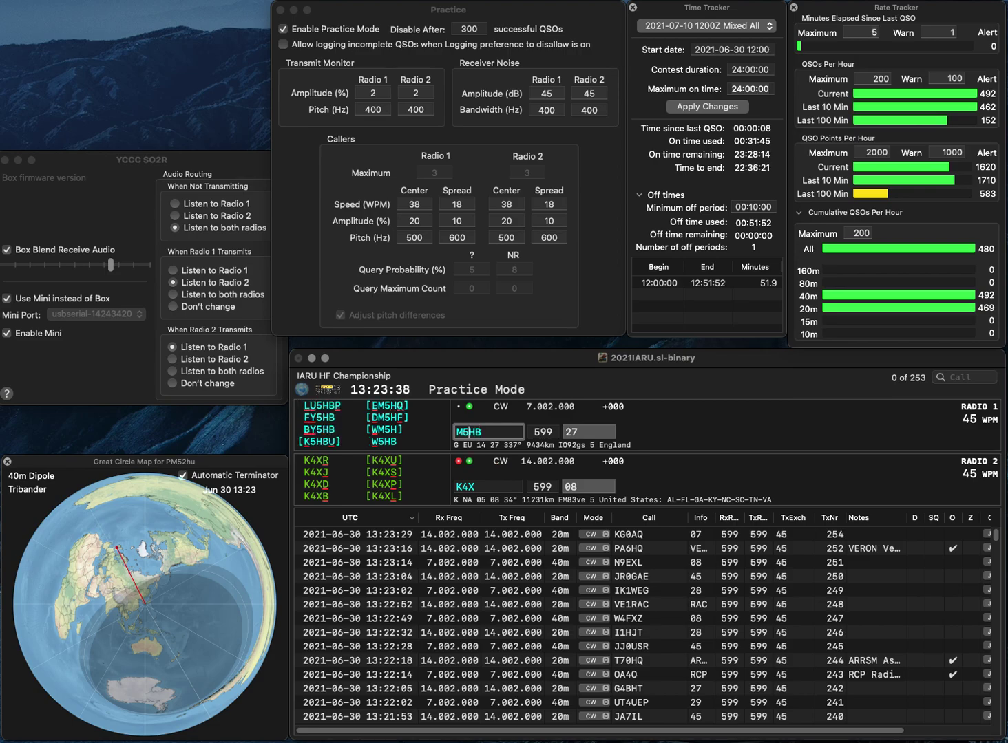
pyautogui.press('Left')
pyautogui.press('Left')
pyautogui.press('BackSpace')
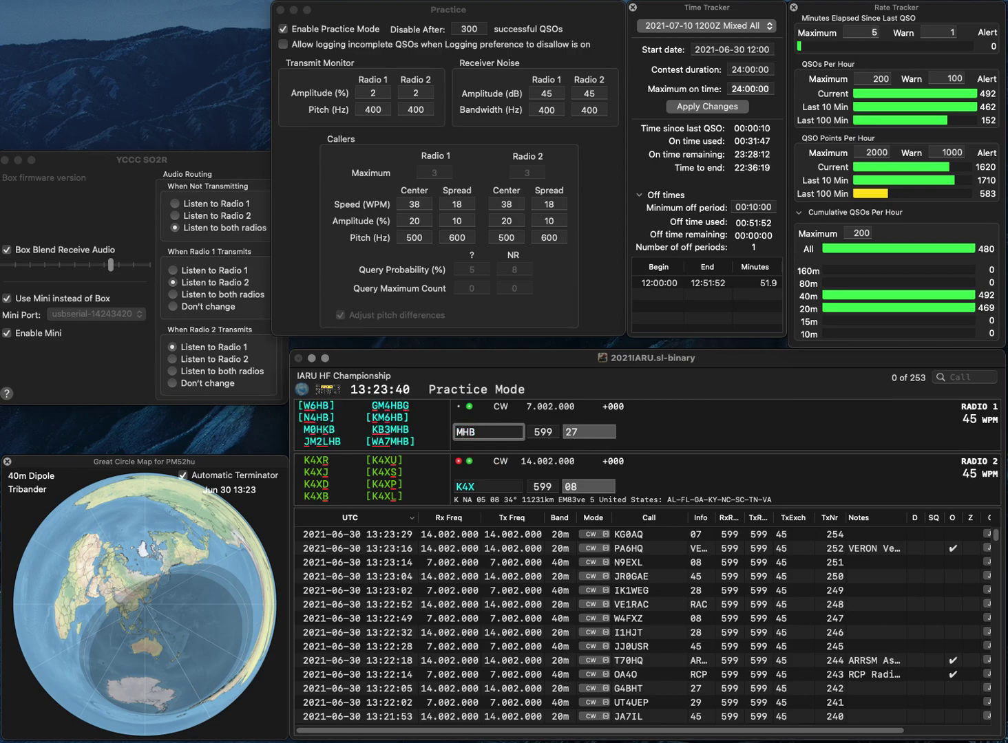
pyautogui.write('5')
pyautogui.press('Return')
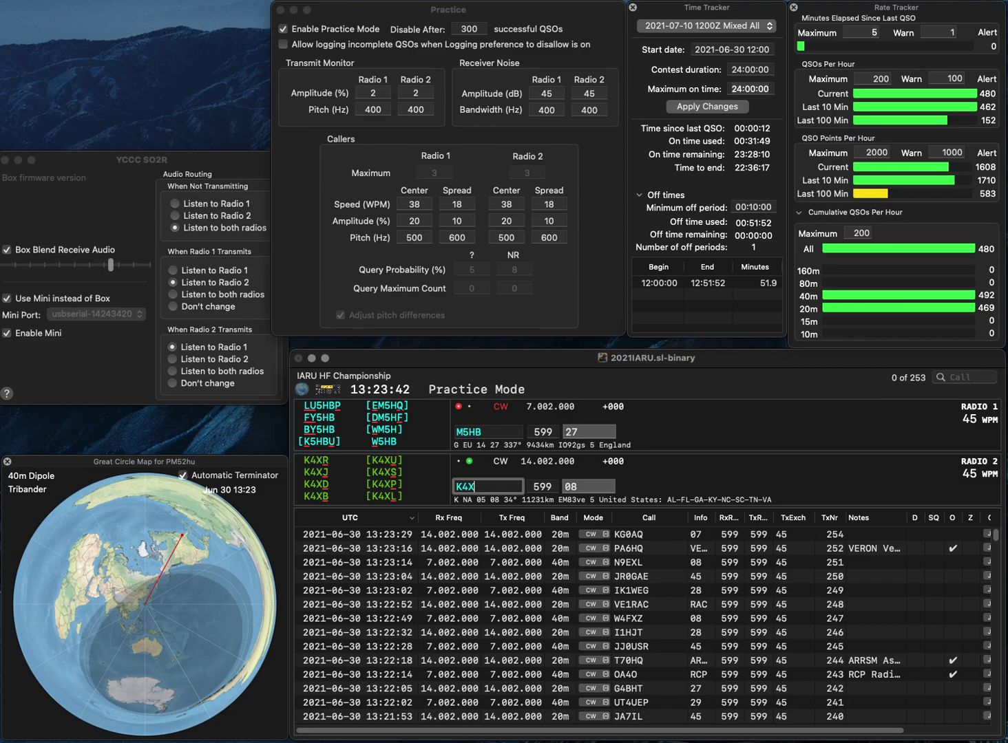
# Step: Correct the Radio 2 call from K4X to K5XS and answer that station
pyautogui.write('S')
pyautogui.press('Left')
pyautogui.press('Left')
pyautogui.press('BackSpace')
pyautogui.write('5')
pyautogui.press('Return')
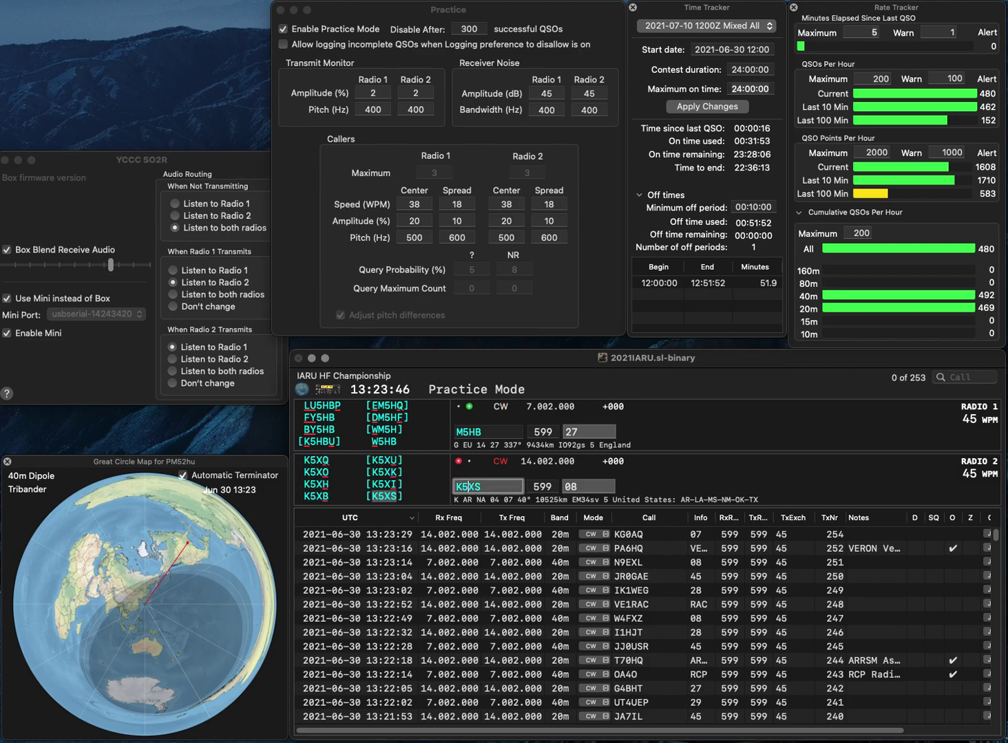
# Step: Correct the Radio 1 call to M5SB and answer it, and log K5XS with exchange 07 and M5SB with 27
pyautogui.press('BackSpace')
pyautogui.write('S')
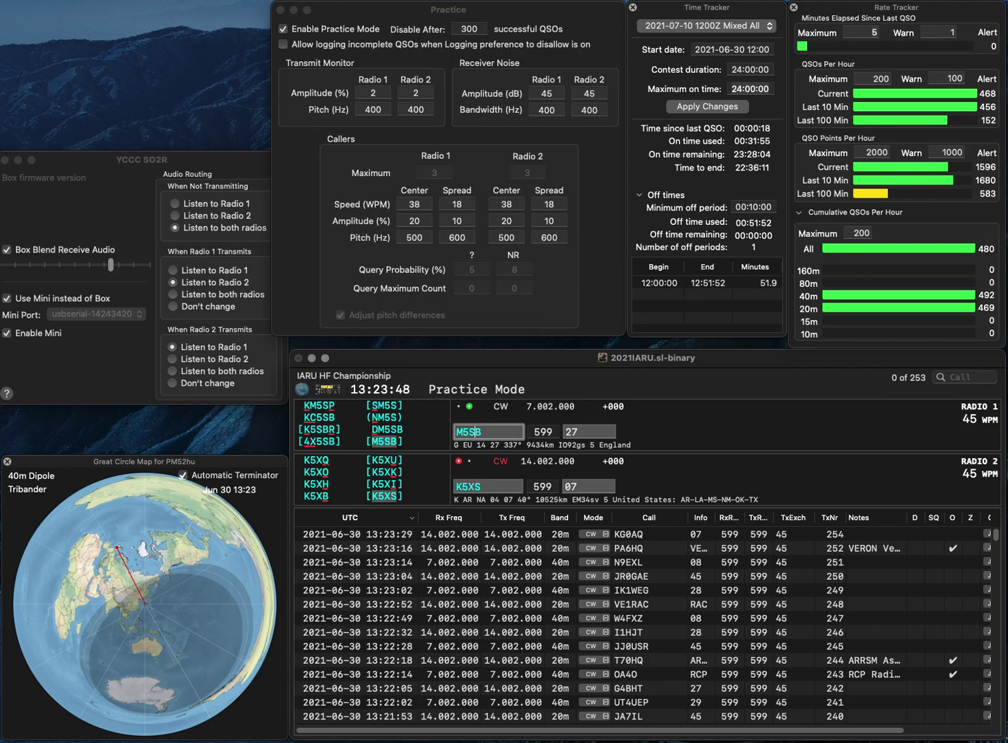
pyautogui.press('Return')
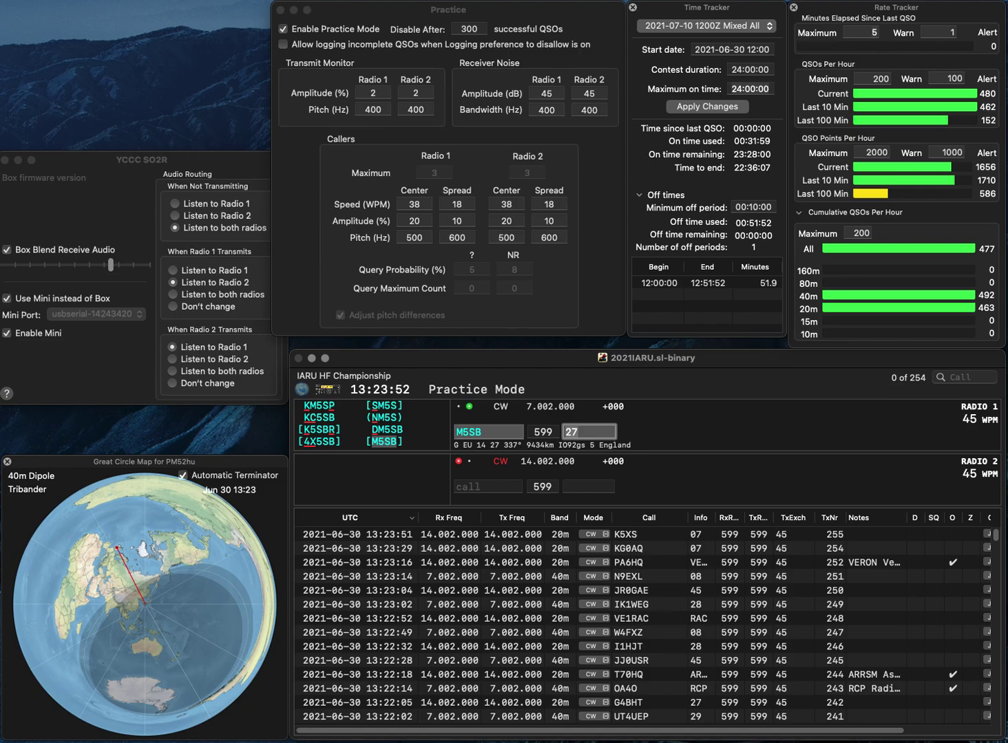
pyautogui.press('Return')
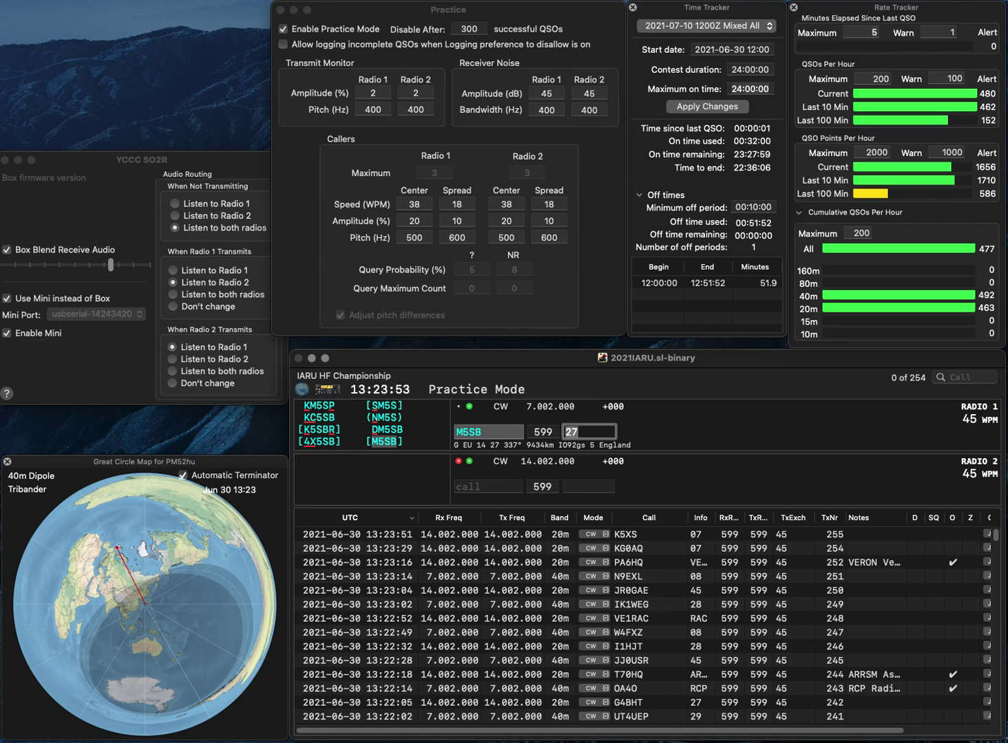
# Step: Answer G4HJE on Radio 2 and RG7M on Radio 1, and log both contacts
pyautogui.write('G4HJE')
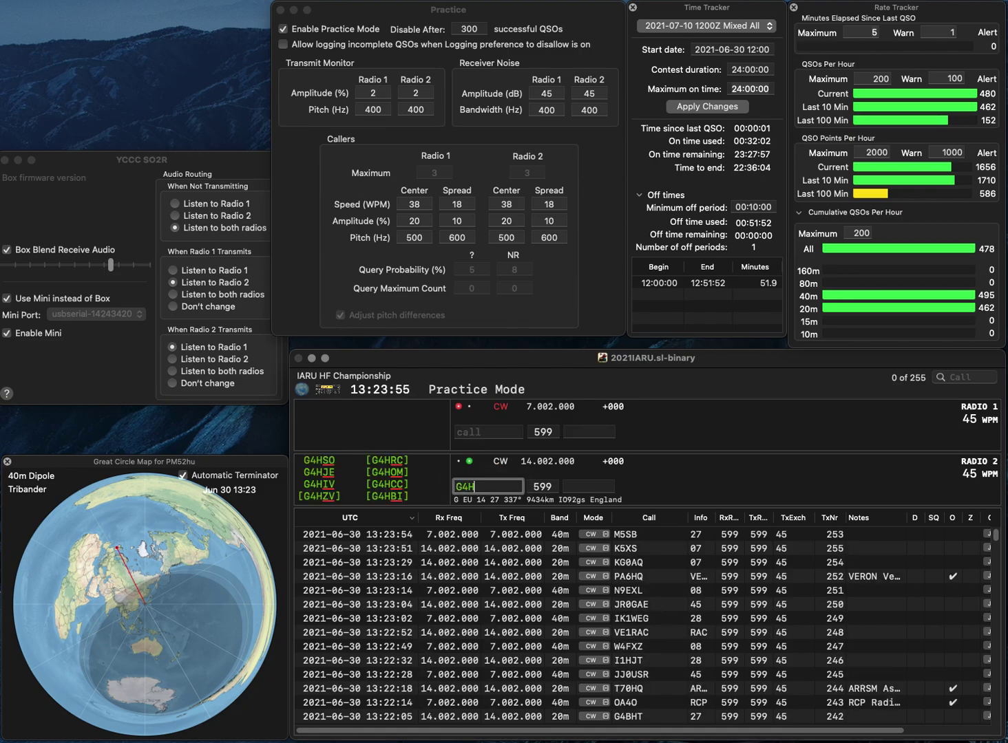
pyautogui.press('Return')
pyautogui.write('RG')
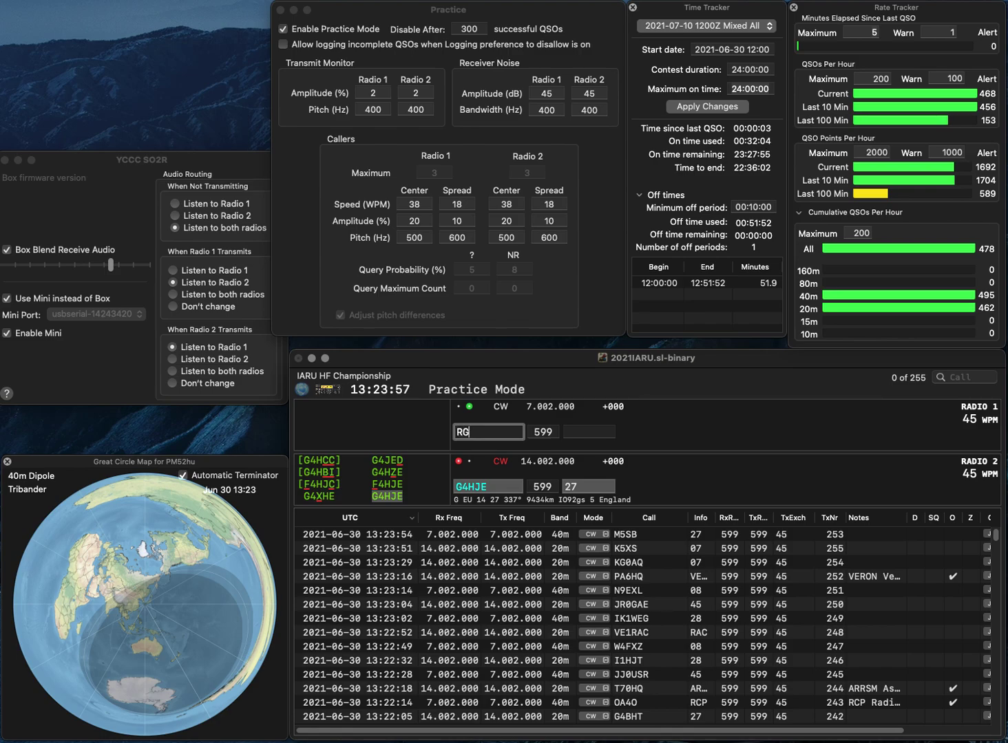
pyautogui.write('7M')
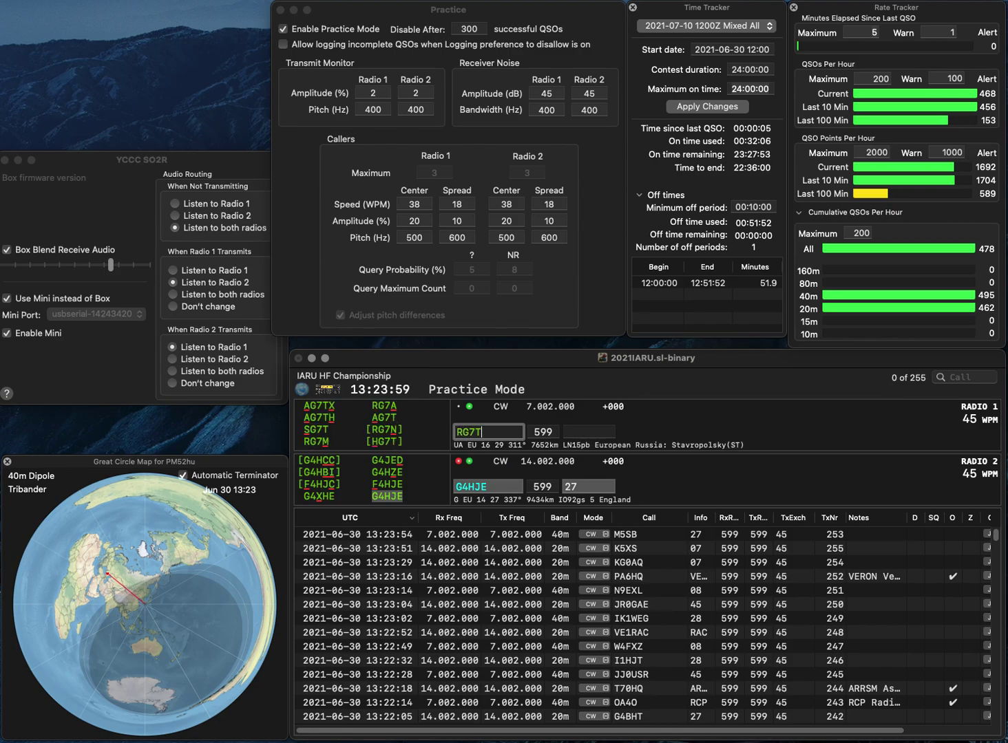
pyautogui.press('Return')
pyautogui.click(589, 486)
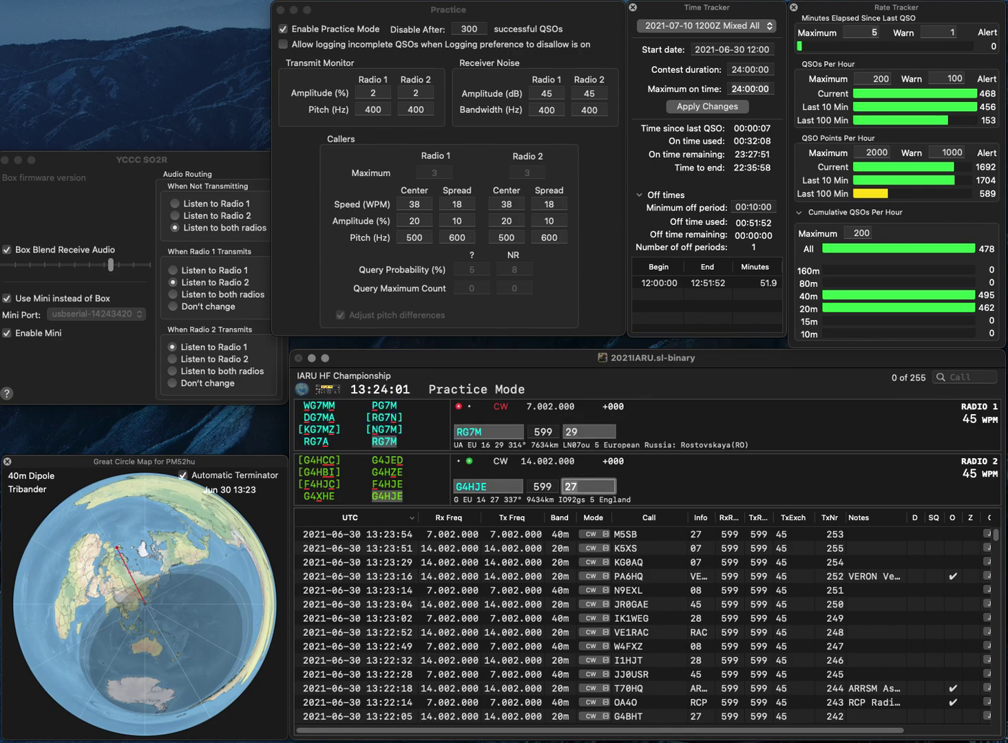
pyautogui.press('Return')
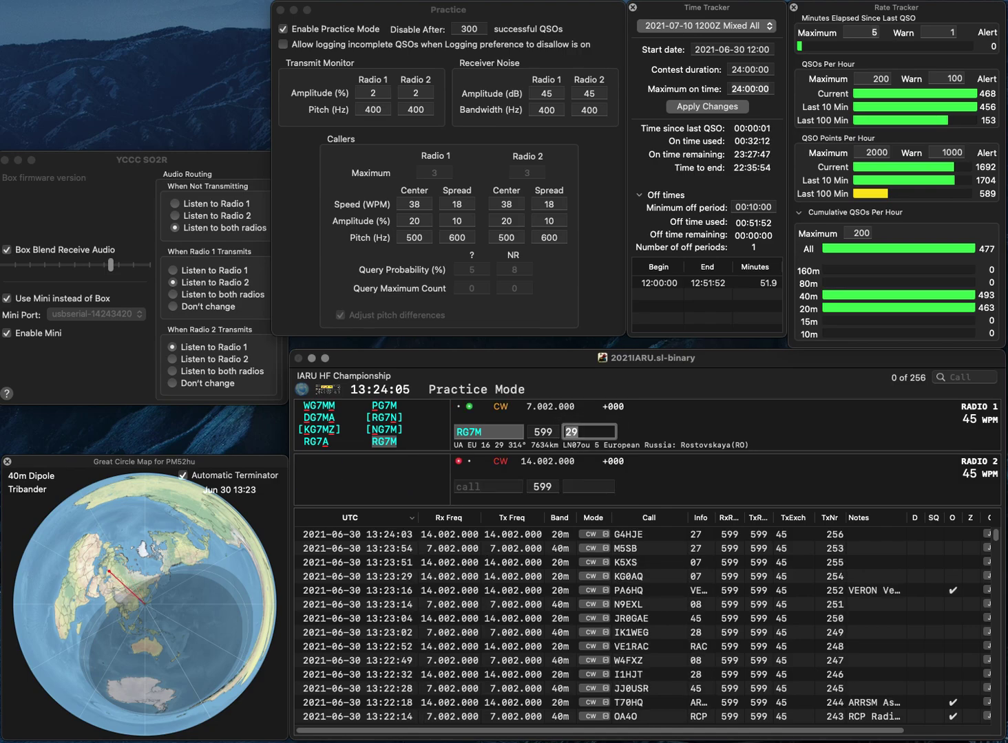
pyautogui.press('Return')
pyautogui.write('J')
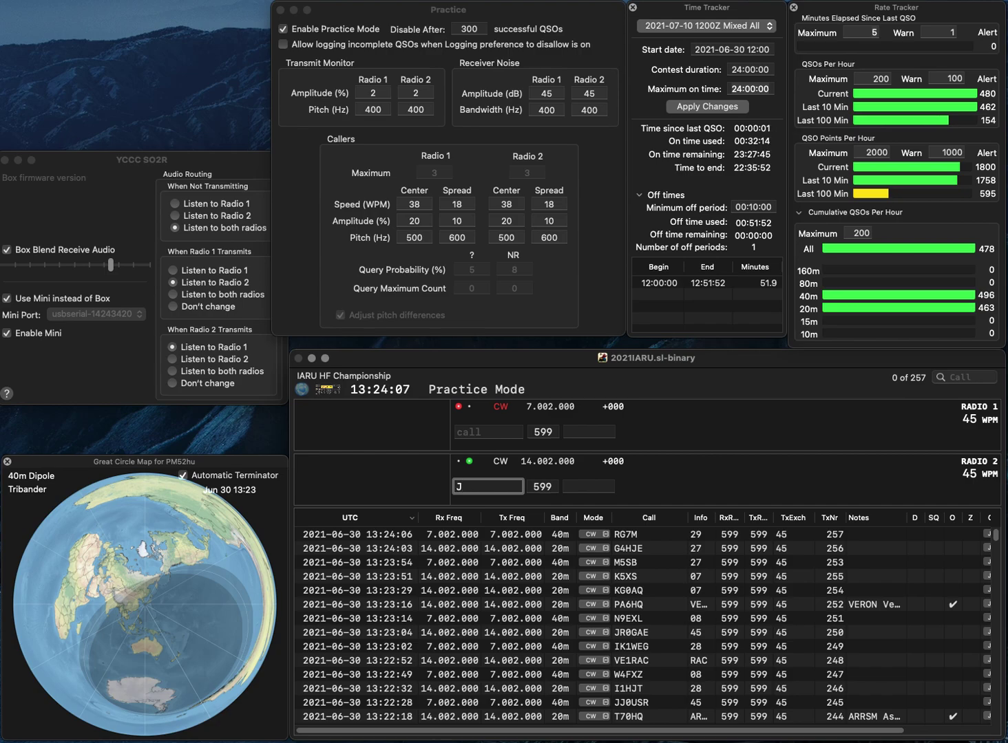
pyautogui.write('R2ATZ')
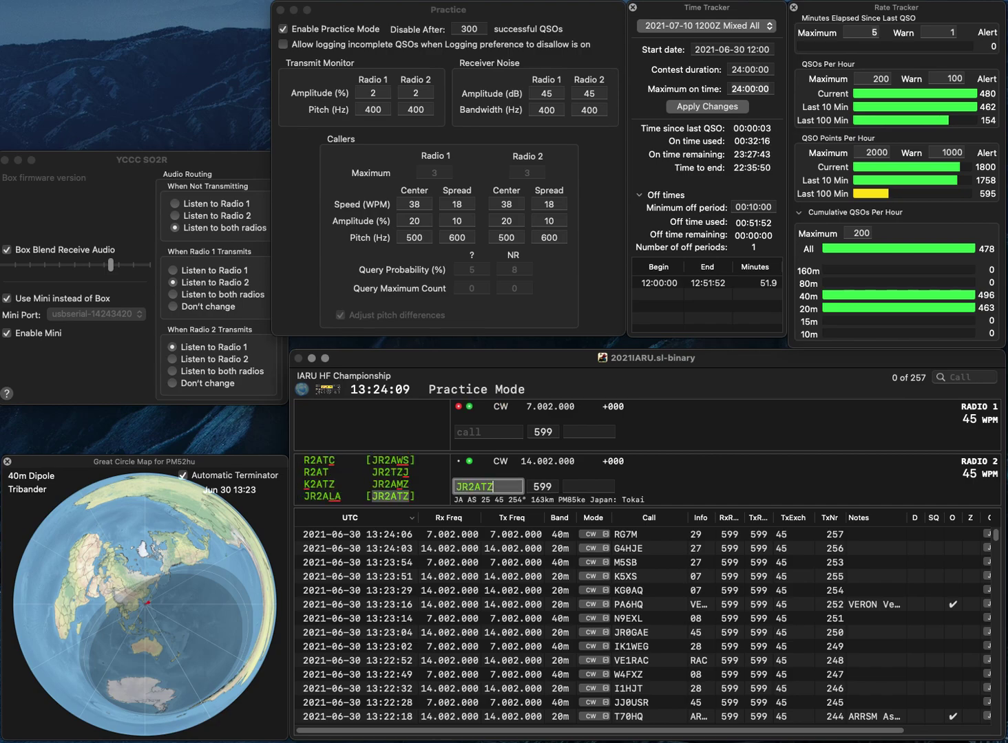
pyautogui.press('Return')
pyautogui.write('HA')
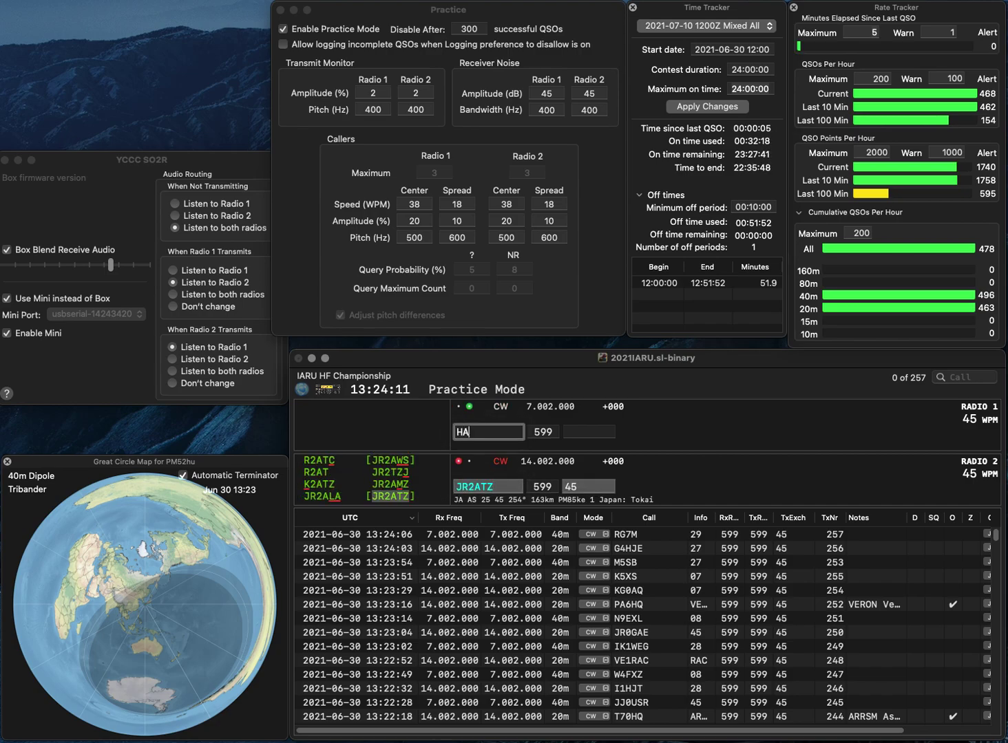
pyautogui.write('2EOD')
pyautogui.press('Return')
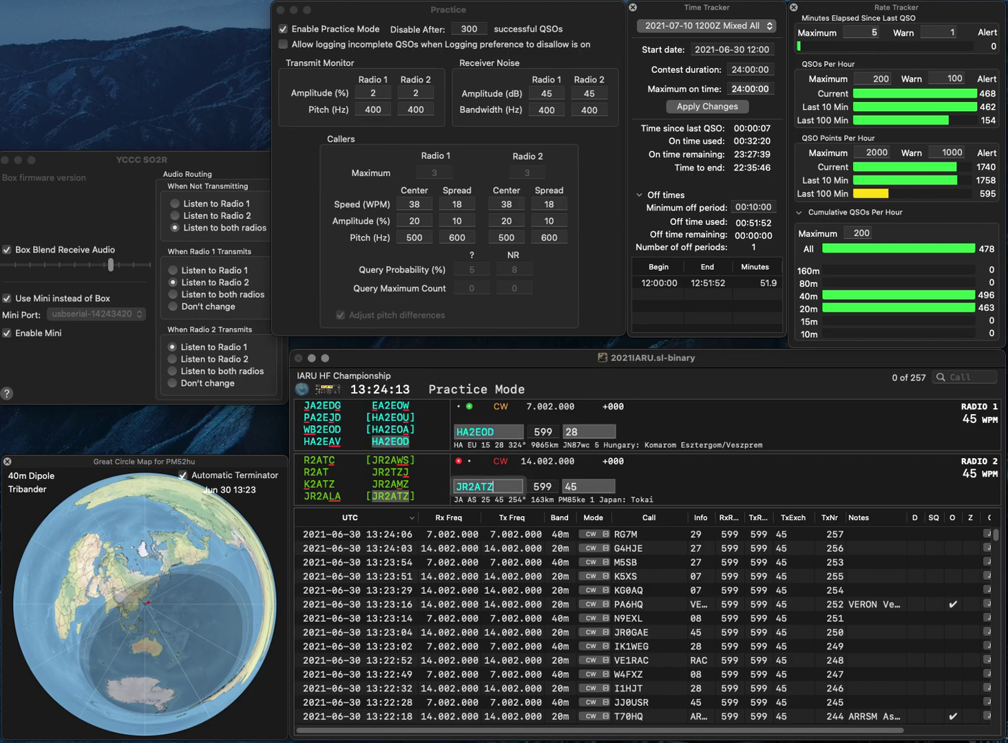
pyautogui.press('space')
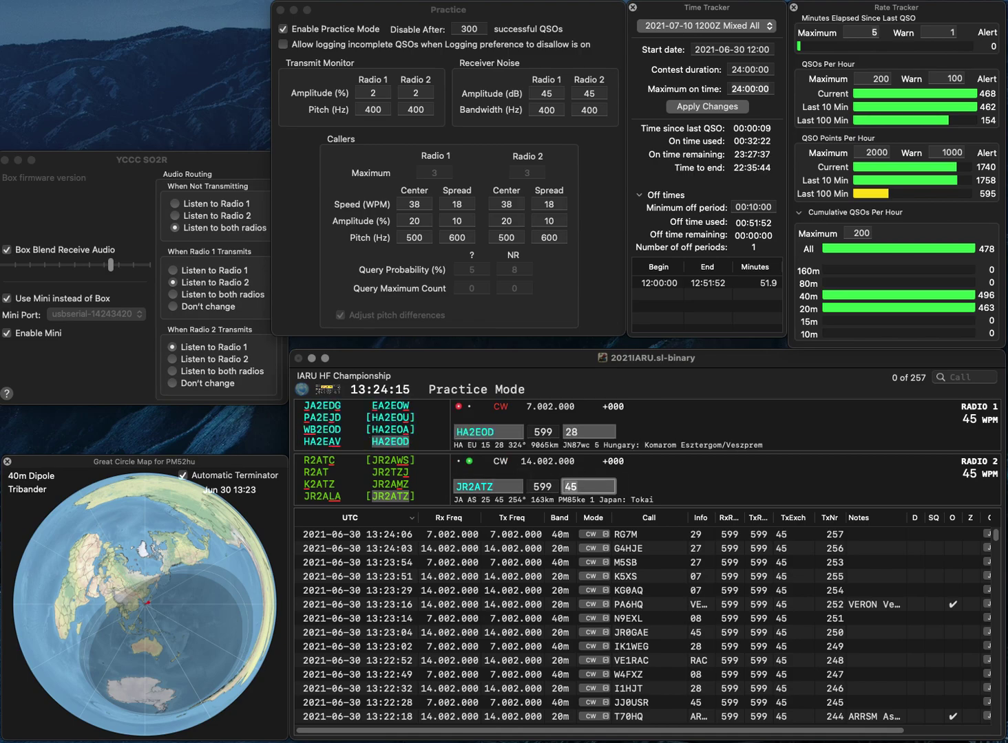
pyautogui.press('Return')
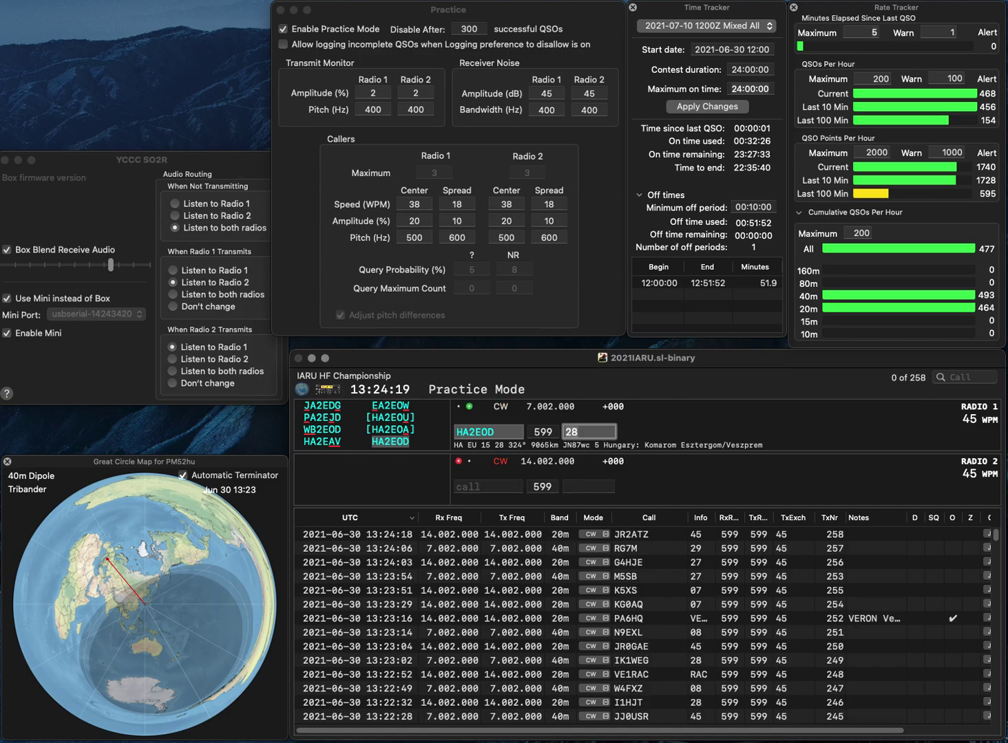
pyautogui.press('Return')
pyautogui.write('N7YY')
pyautogui.press('Return')
pyautogui.write('R')
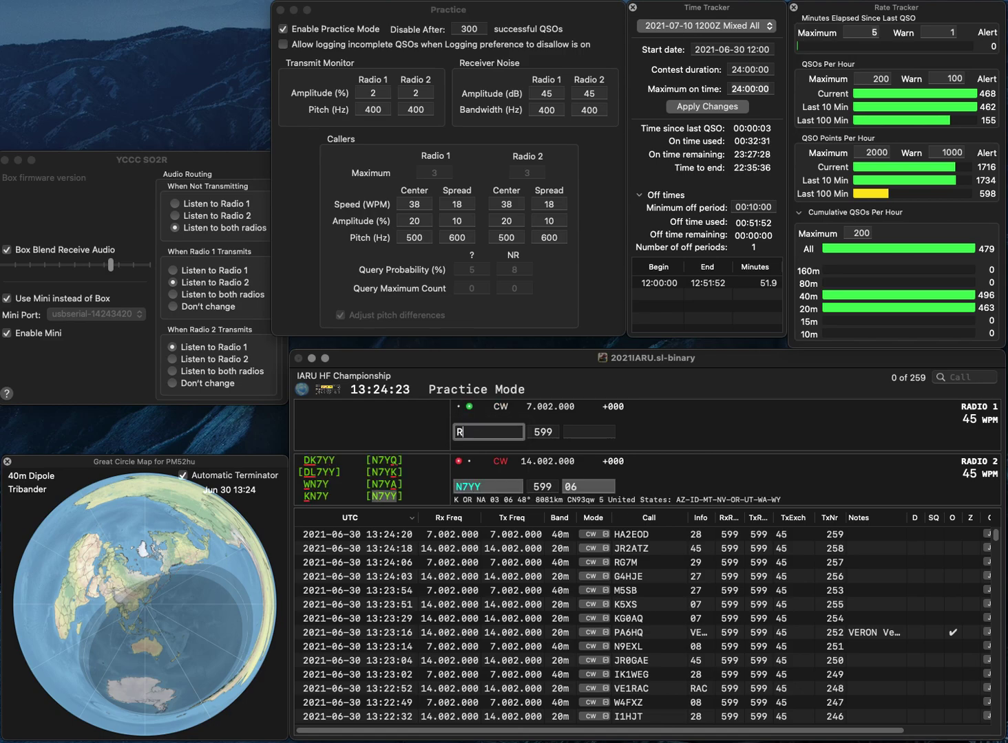
pyautogui.write('JW')
pyautogui.press('Up')
pyautogui.write('N2')
pyautogui.press('Return')
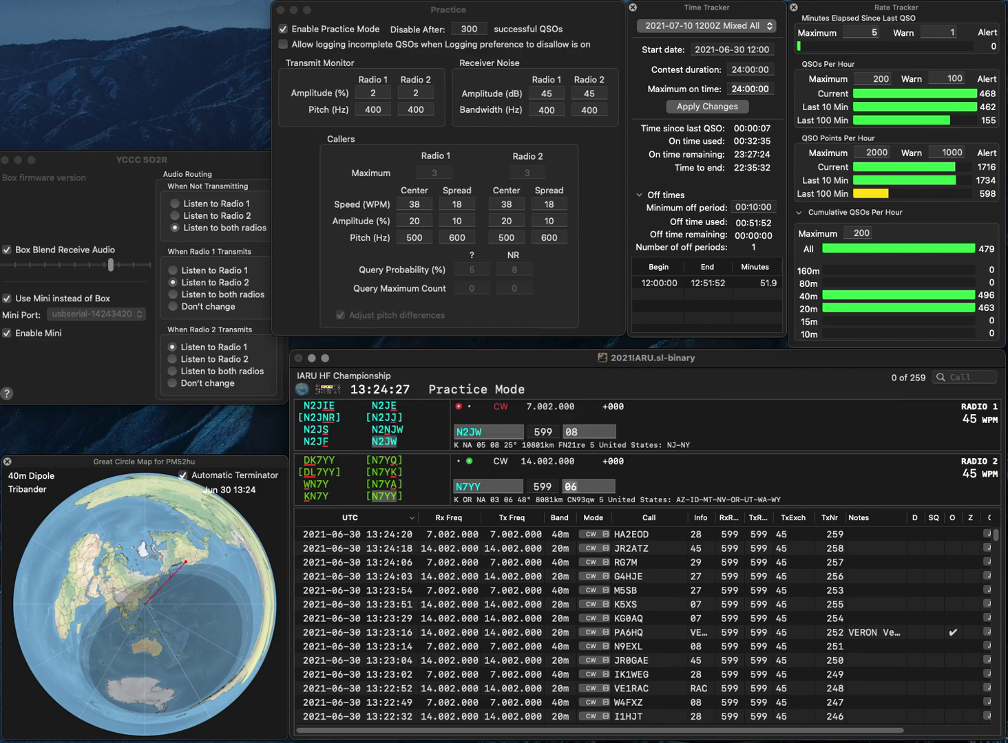
pyautogui.press('Return')
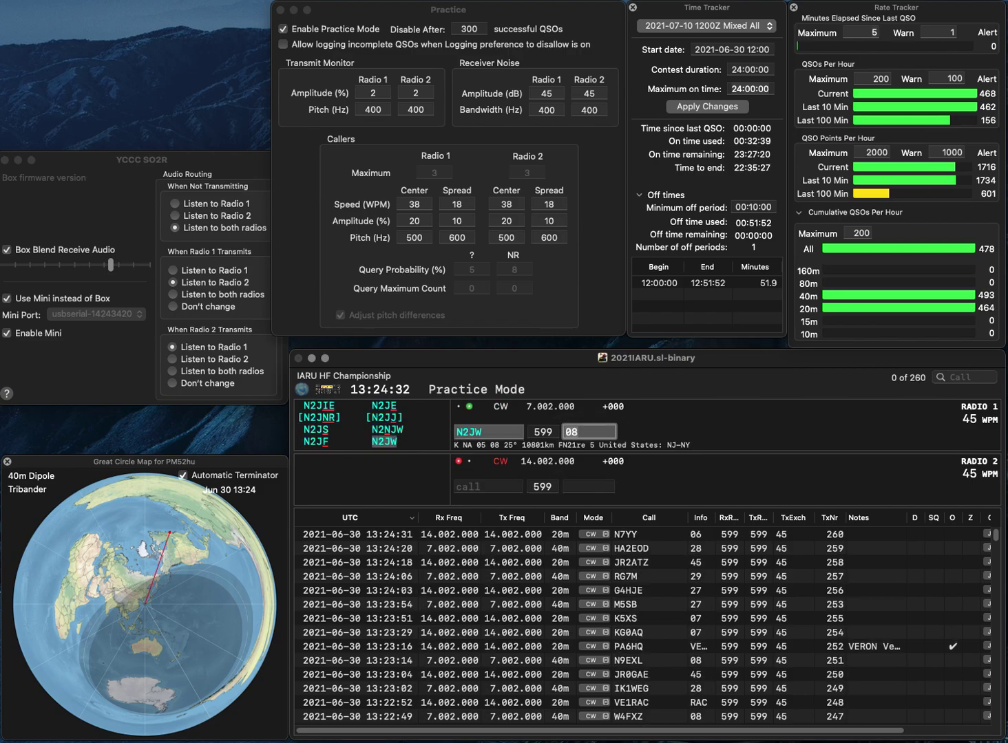
pyautogui.press('Return')
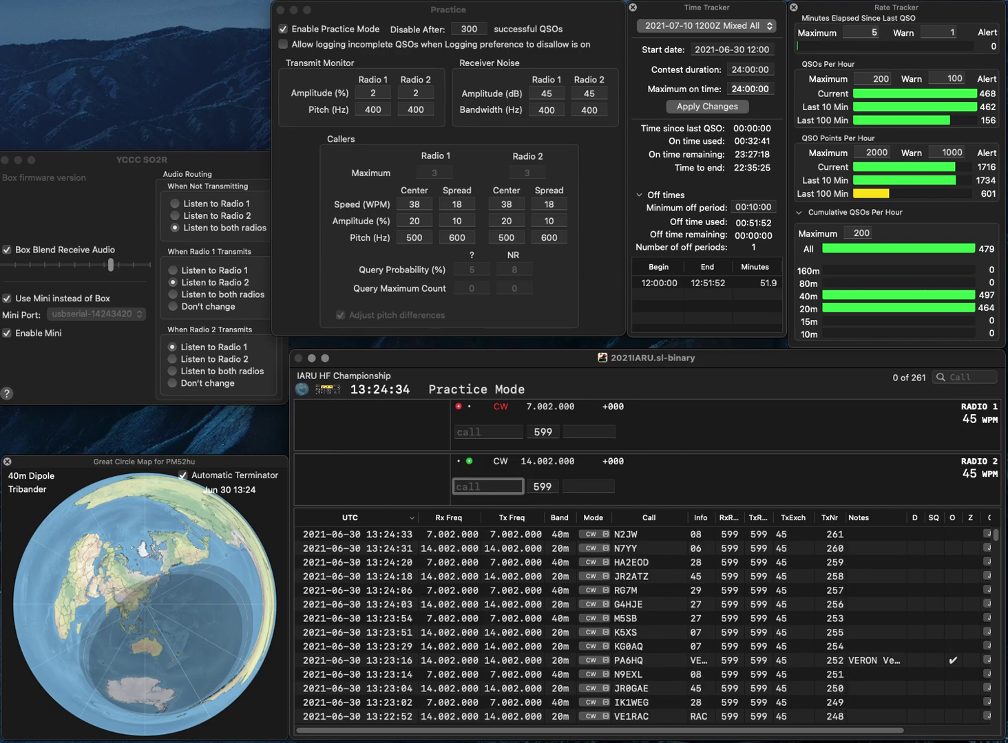
# Step: Answer IO8HQ on Radio 2 and R0HQ on Radio 1, and log both contacts
pyautogui.write('IO8HQ')
pyautogui.press('Return')
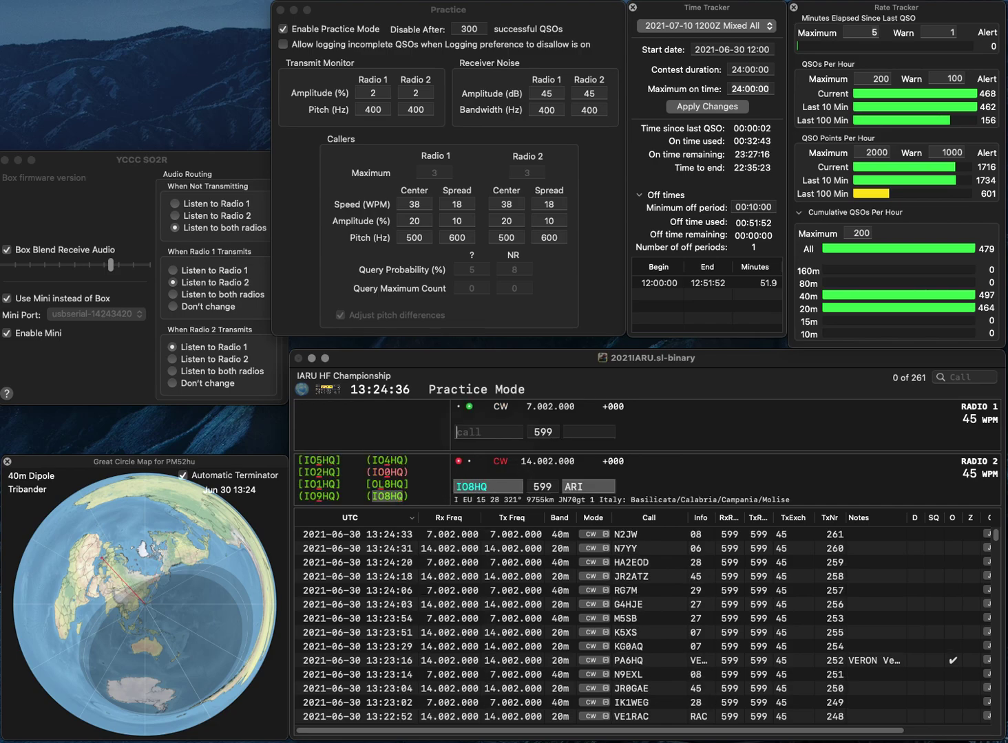
pyautogui.write('R0HQ')
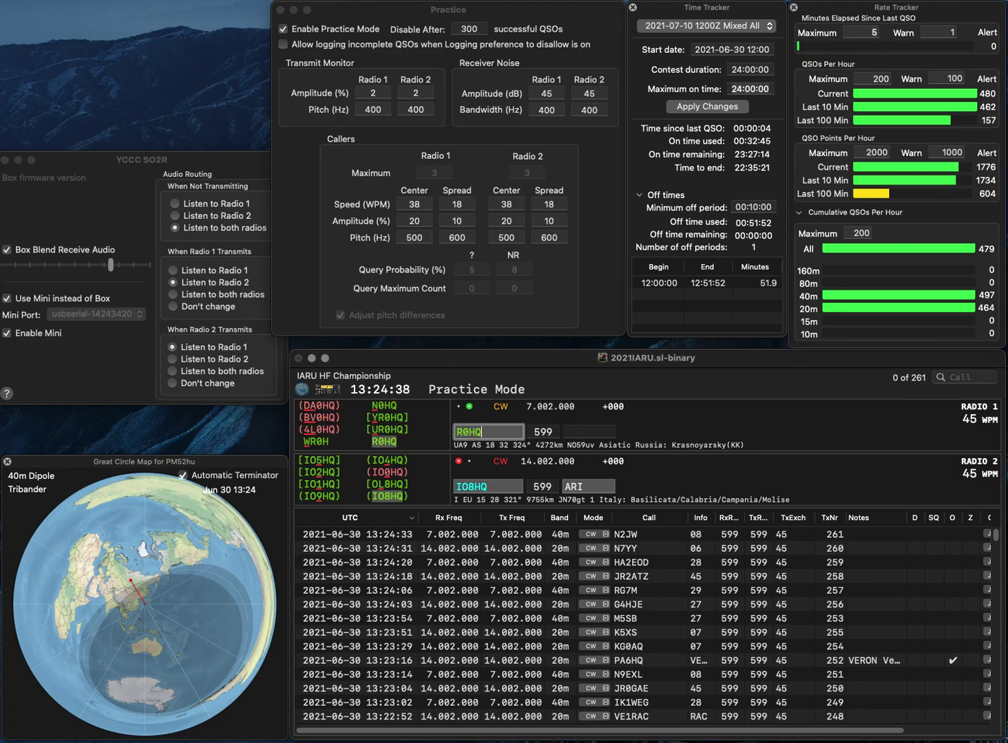
pyautogui.press('Return')
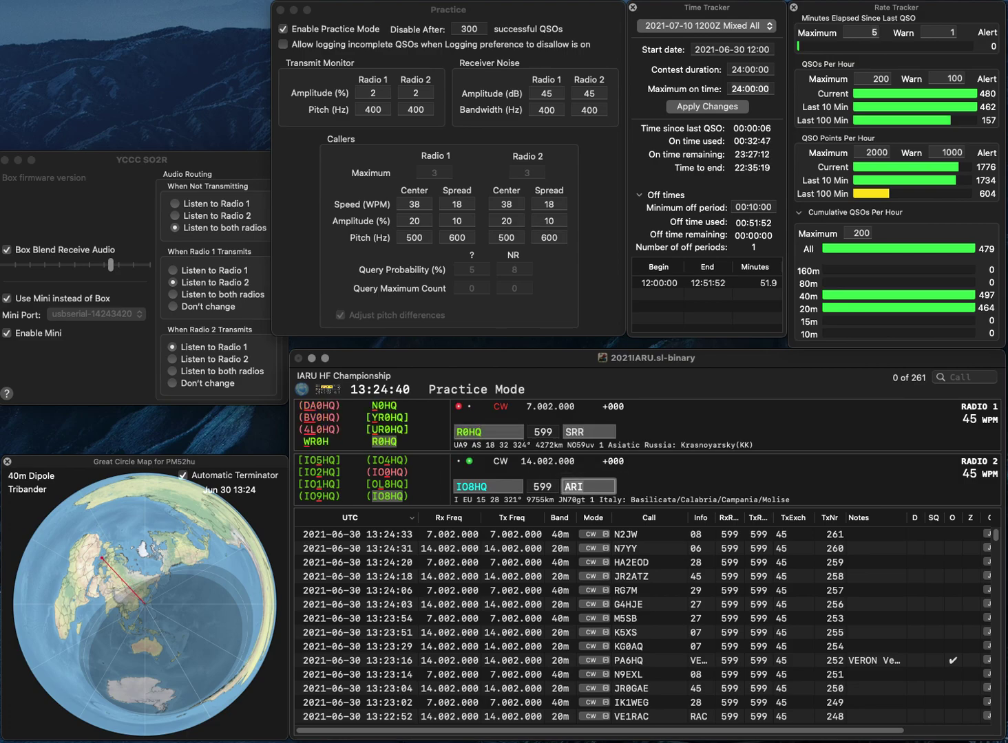
pyautogui.press('Return')
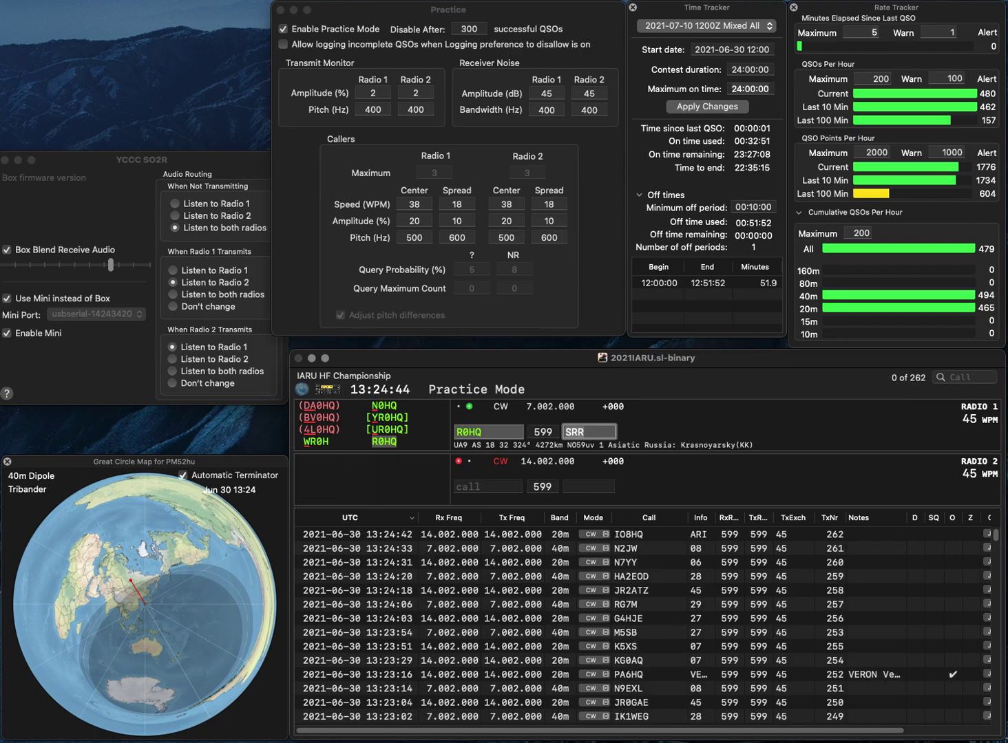
pyautogui.press('Return')
pyautogui.write('N4USB')
pyautogui.press('Return')
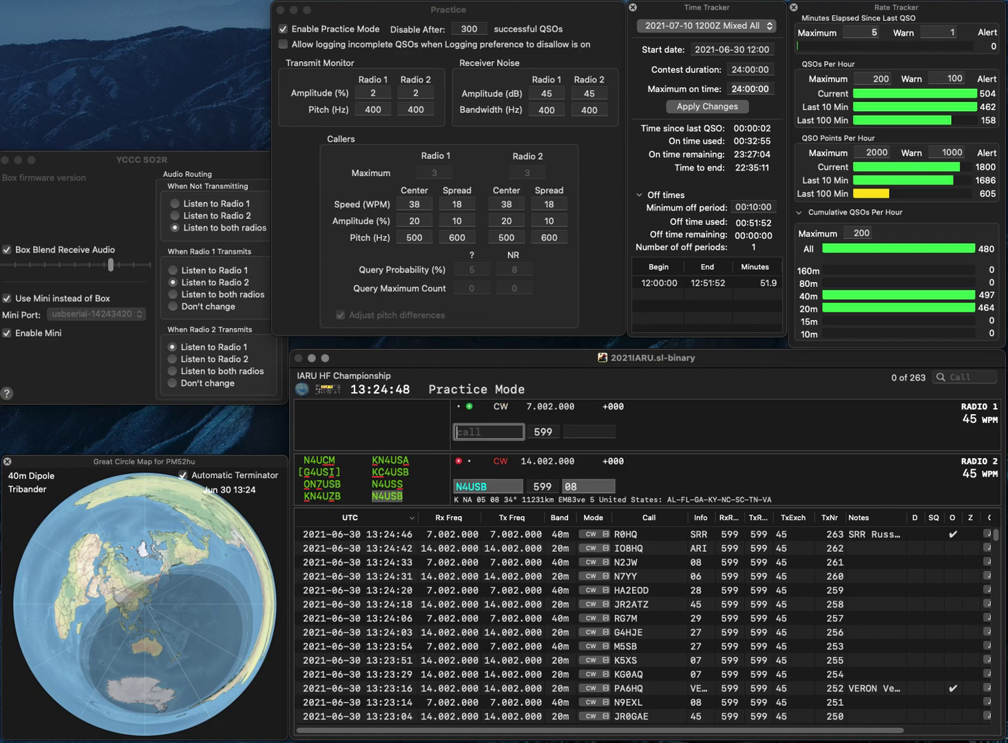
pyautogui.write('UR4QX')
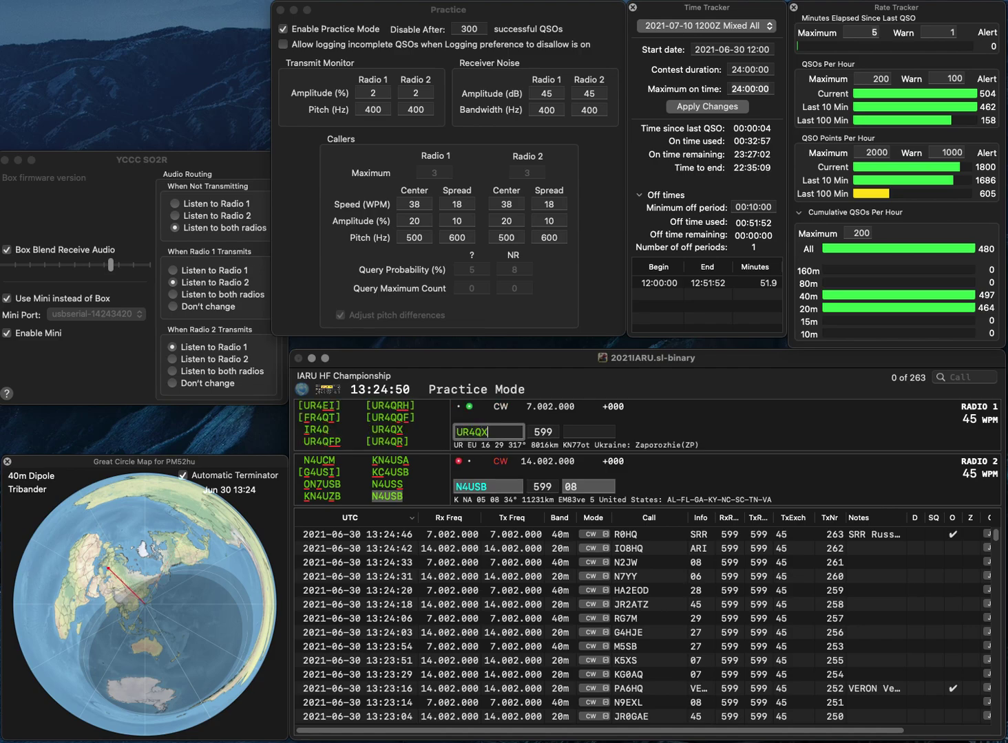
pyautogui.press('Return')
pyautogui.press('space')
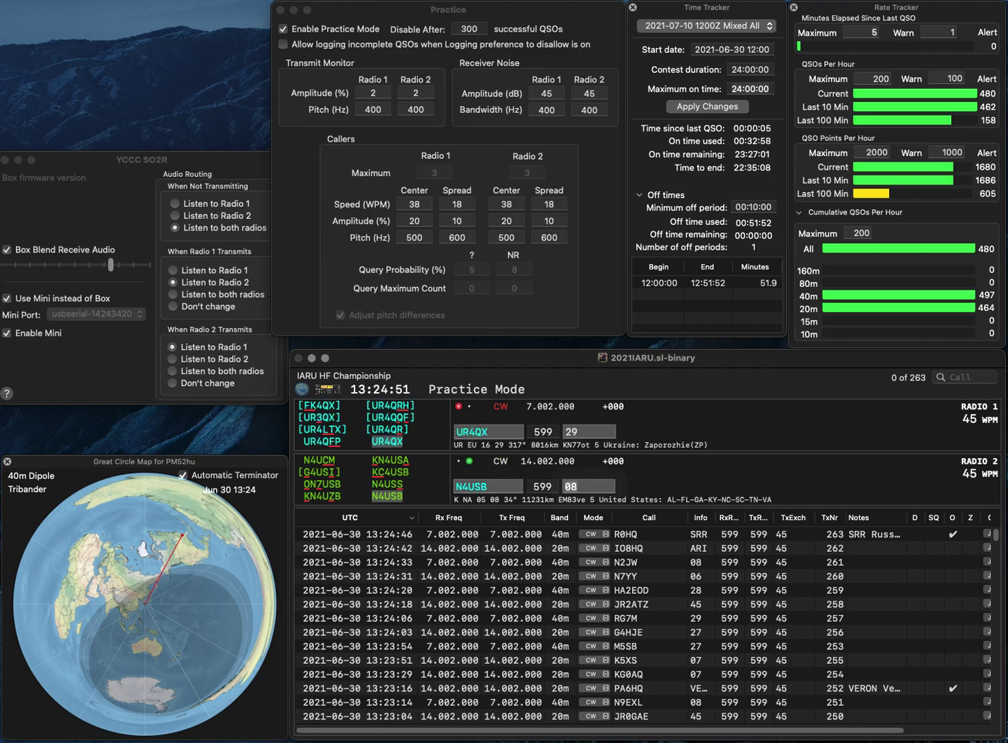
pyautogui.press('Return')
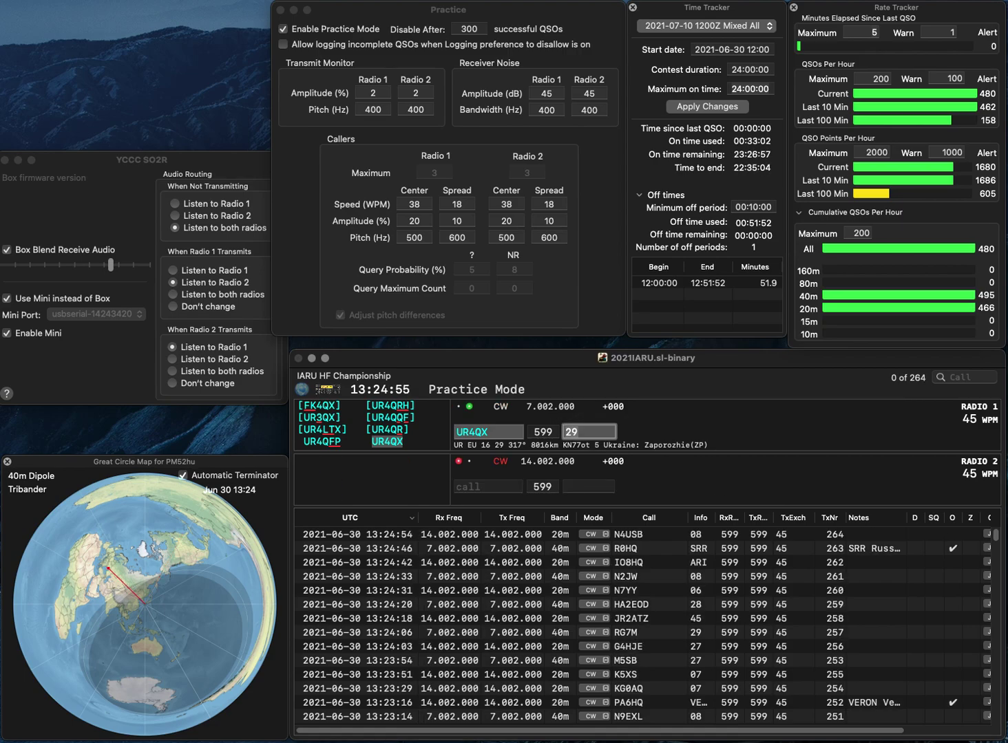
pyautogui.press('Return')
# Step: Enter and answer SRFFL on Radio 2 and YB2UFM on Radio 1
pyautogui.write('SRFFL')
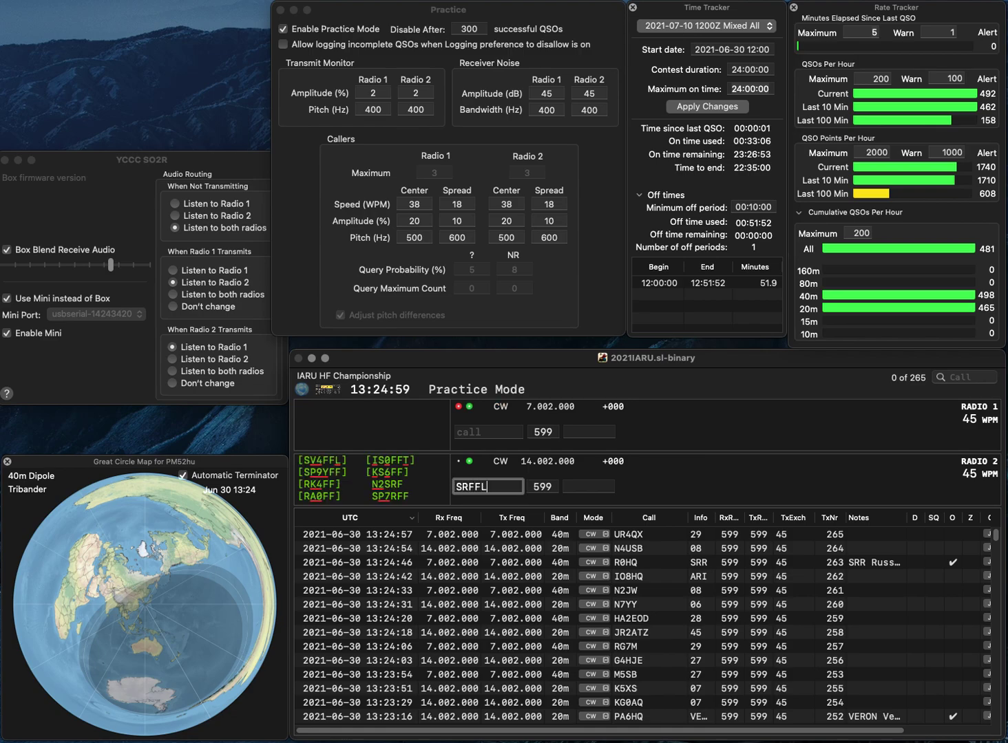
pyautogui.press('Return')
pyautogui.write('YB2')
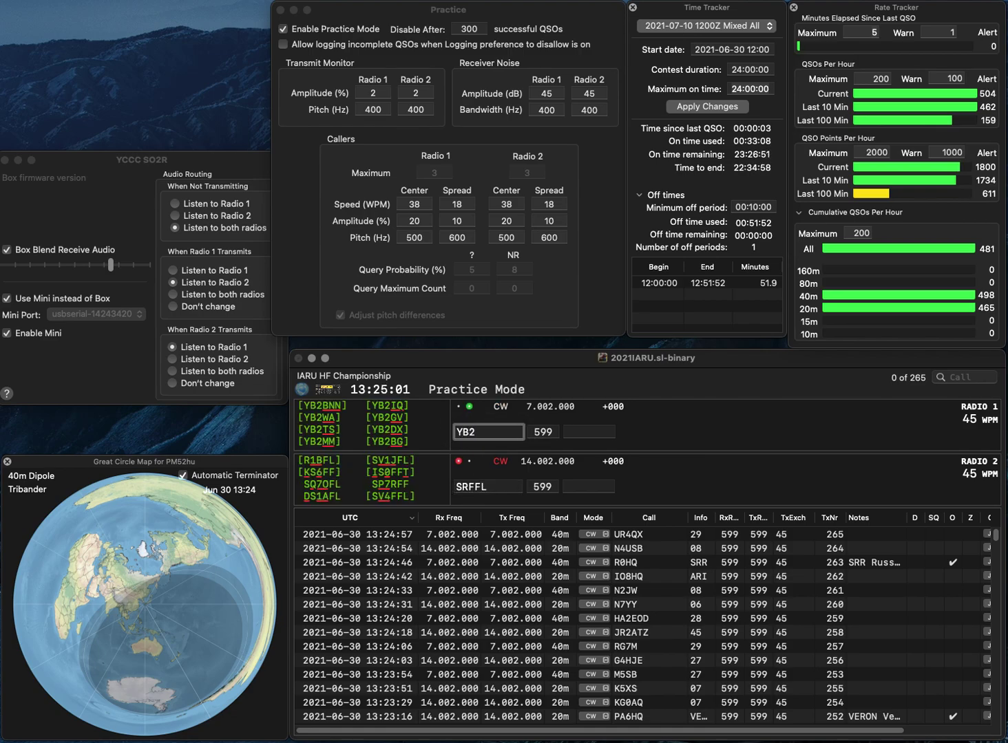
pyautogui.write('UFM')
pyautogui.press('Return')
# Step: Correct the Radio 2 call to SV4FFL and answer it, and log YB2UFM on Radio 1 and SV4FFL on Radio 2
pyautogui.press('Left')
pyautogui.press('Left')
pyautogui.press('Left')
pyautogui.press('BackSpace')
pyautogui.press('BackSpace')
pyautogui.write('H')
pyautogui.press('BackSpace')
pyautogui.write('SV4')
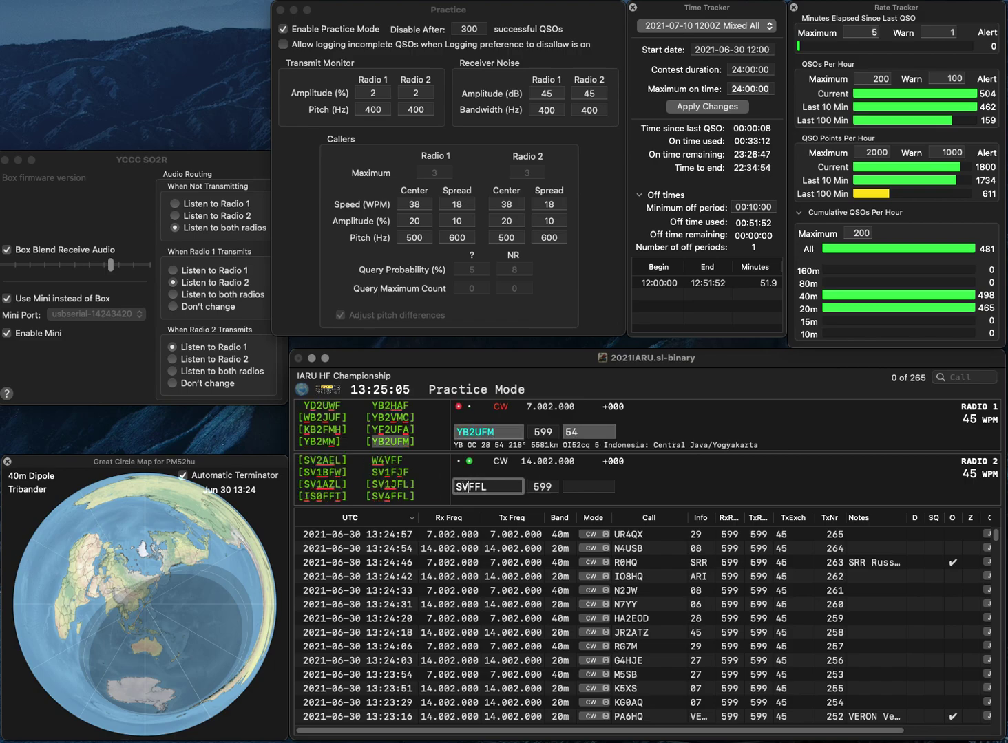
pyautogui.press('Return')
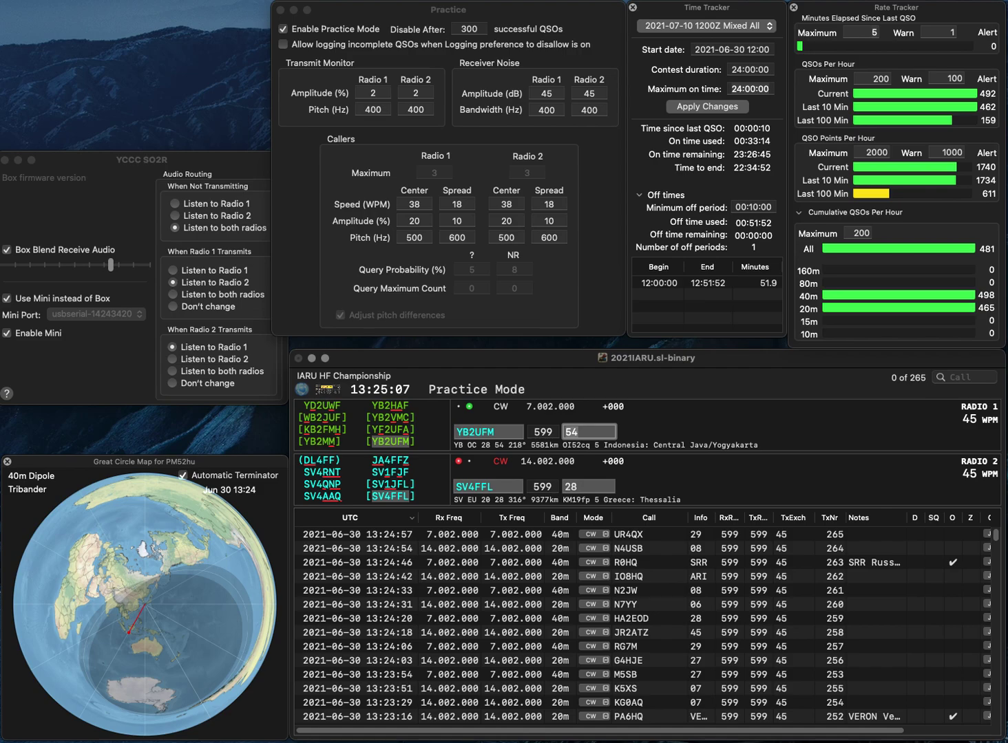
pyautogui.press('Return')
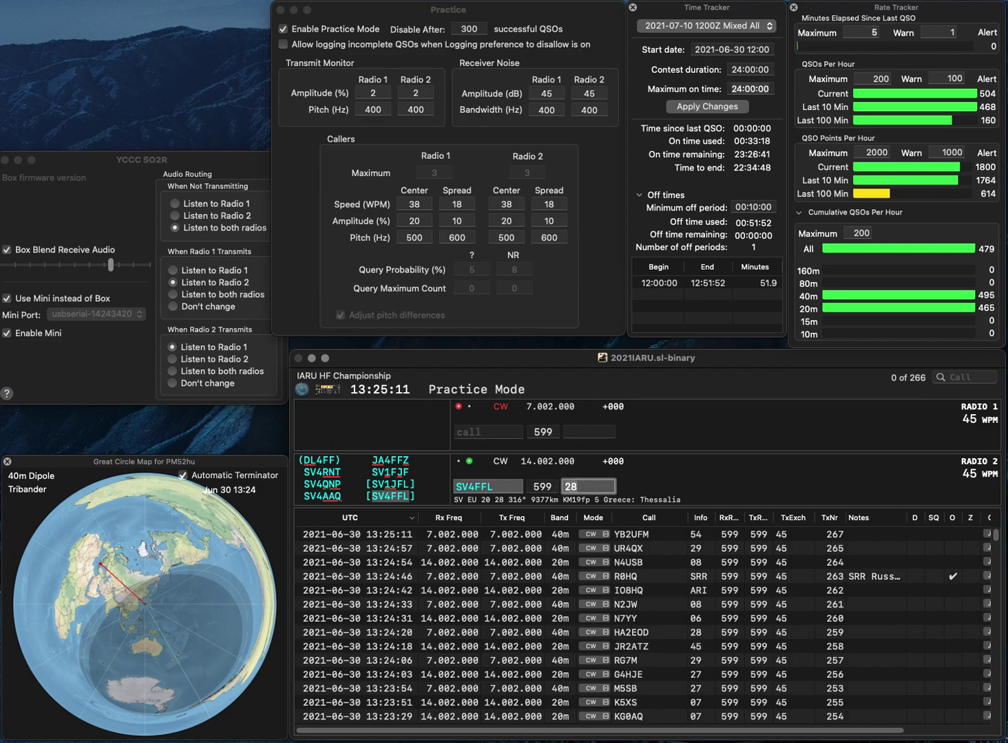
pyautogui.press('Return')
# Step: Enter the partial call WW on Radio 1, and enter and answer S50HQ on Radio 2
pyautogui.write('WW')
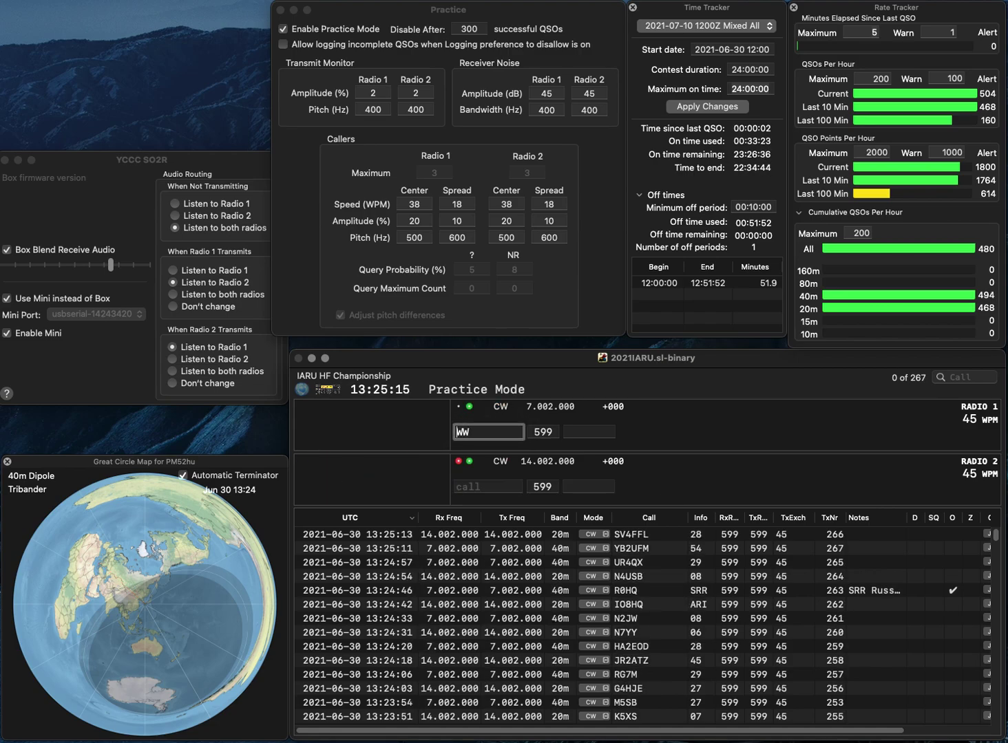
pyautogui.click(457, 486)
pyautogui.write('S50HQ')
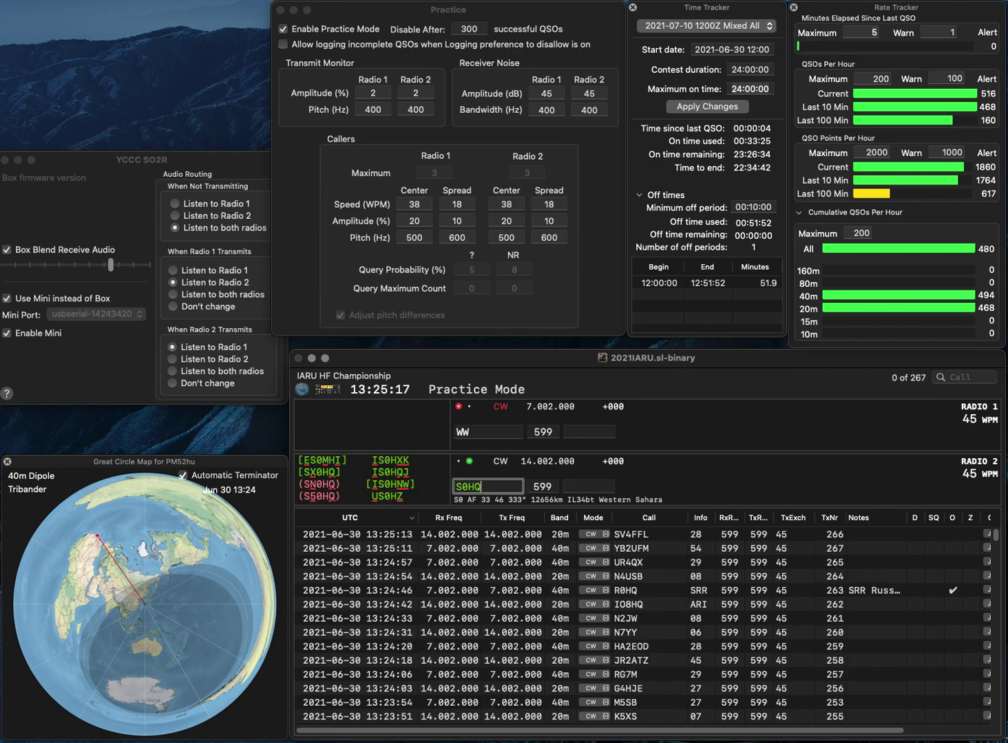
pyautogui.press('Return')
pyautogui.press('Up')
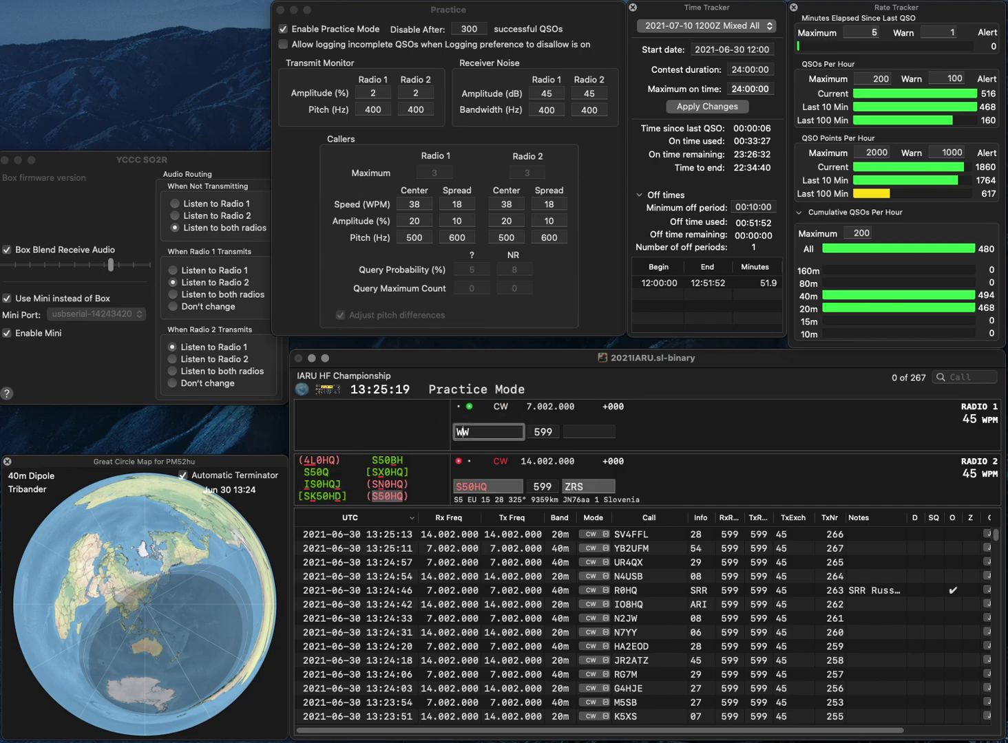
# Step: Complete the Radio 1 call as WF4W and answer it, and log S50HQ on Radio 2 and WF4W on Radio 1
pyautogui.write('F4')
pyautogui.press('Return')
pyautogui.press('Tab')
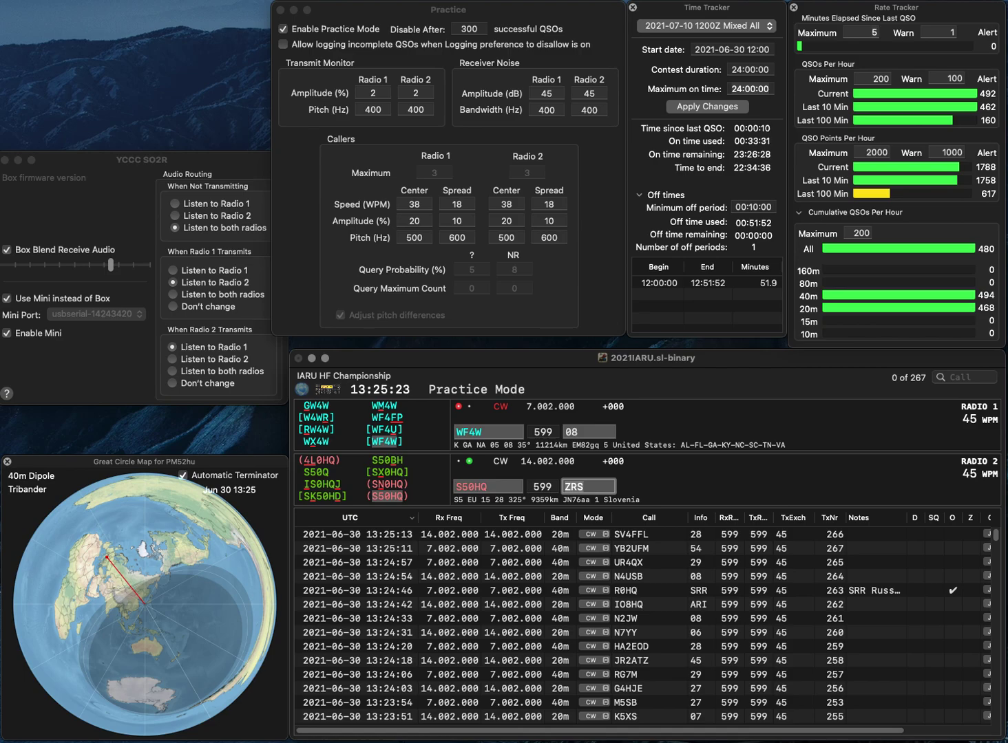
pyautogui.press('Return')
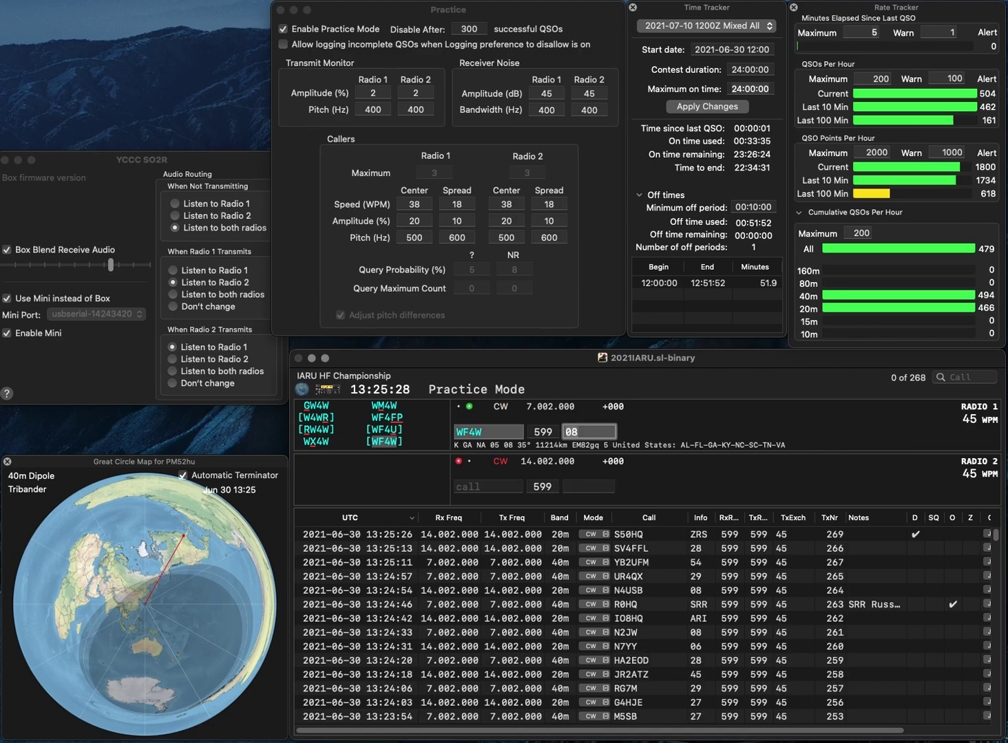
pyautogui.press('Return')
# Step: Answer PA4NIC on Radio 2 and KC2VVZ on Radio 1, and log both contacts
pyautogui.write('PA')
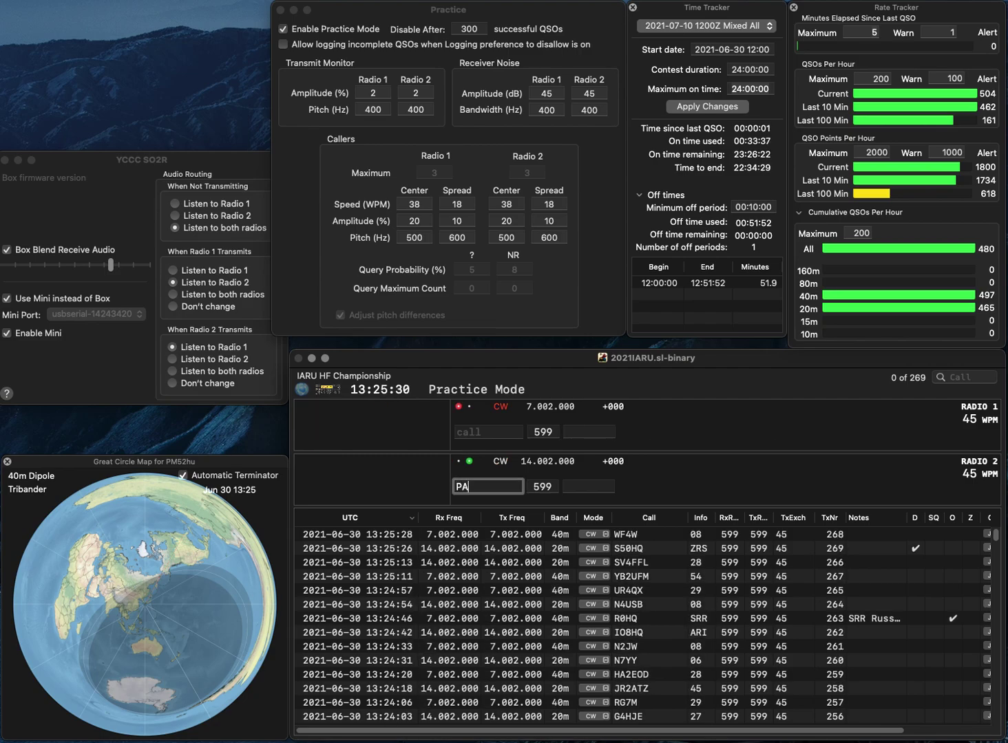
pyautogui.write('4NIC')
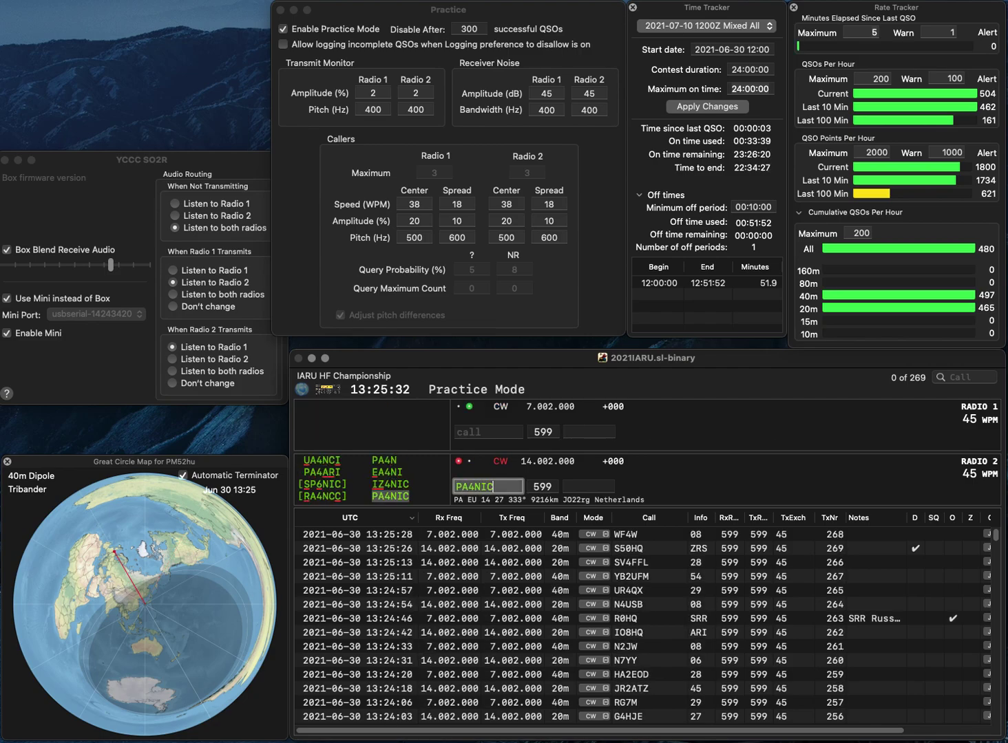
pyautogui.press('Return')
pyautogui.write('C2VVZ')
pyautogui.press('Home')
pyautogui.write('K')
pyautogui.press('Return')
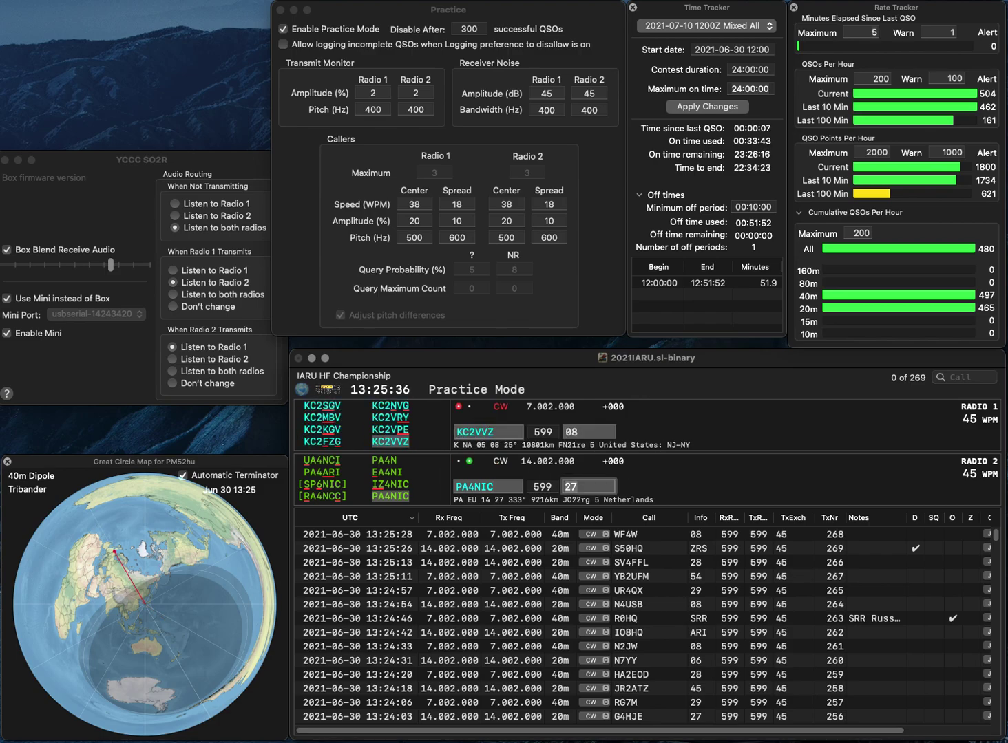
pyautogui.press('Return')
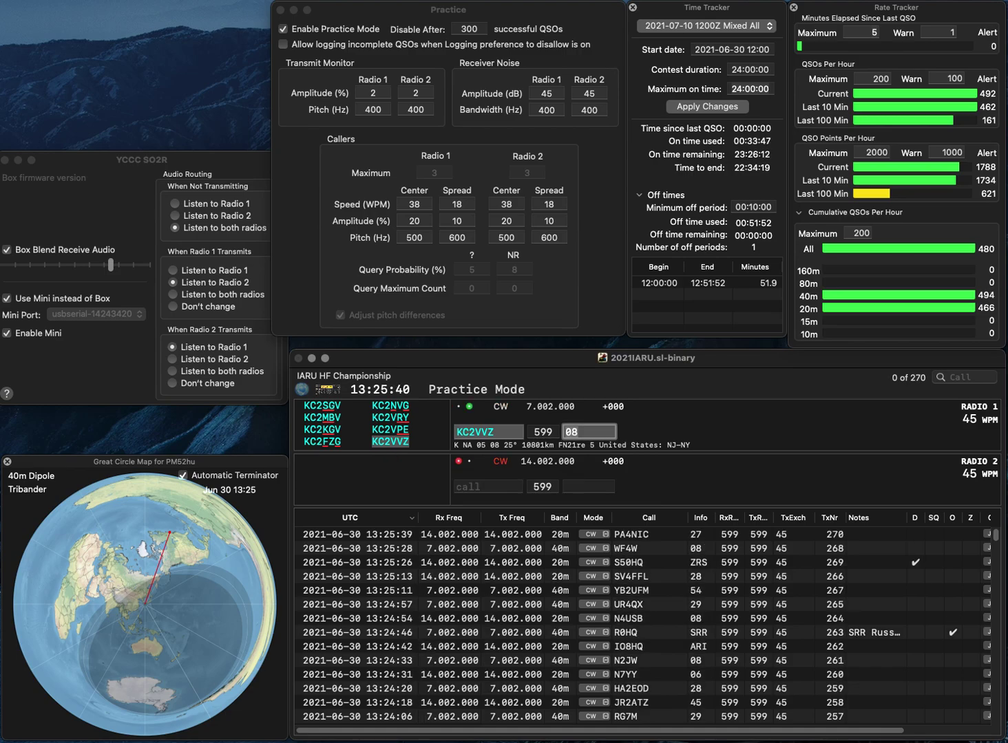
pyautogui.press('Return')
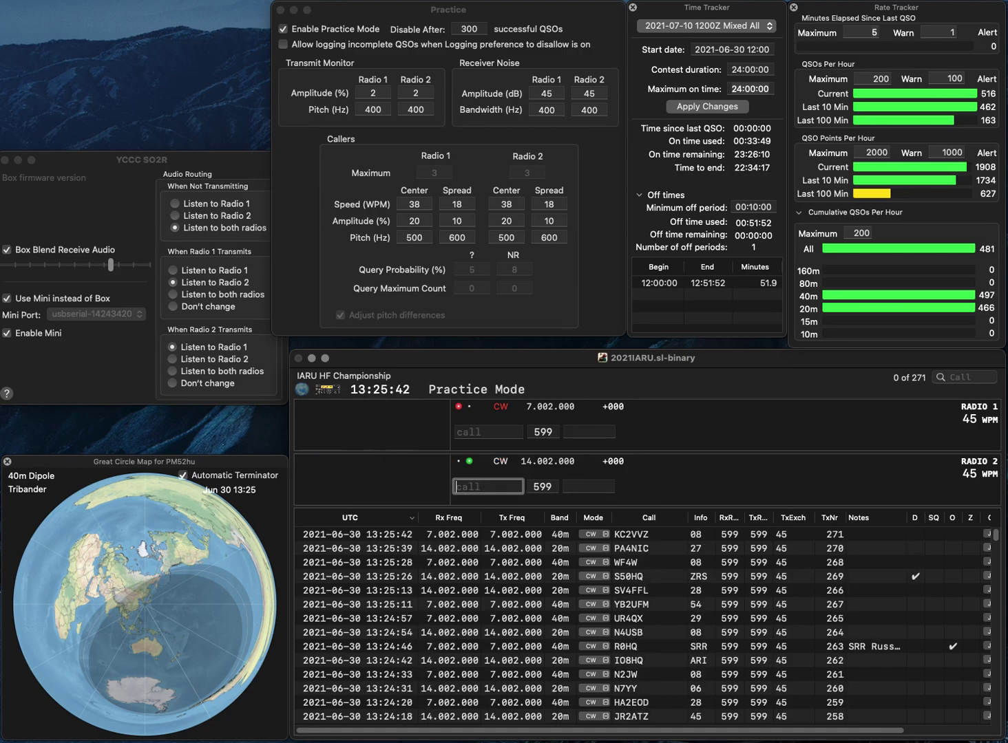
pyautogui.write('KA2F')
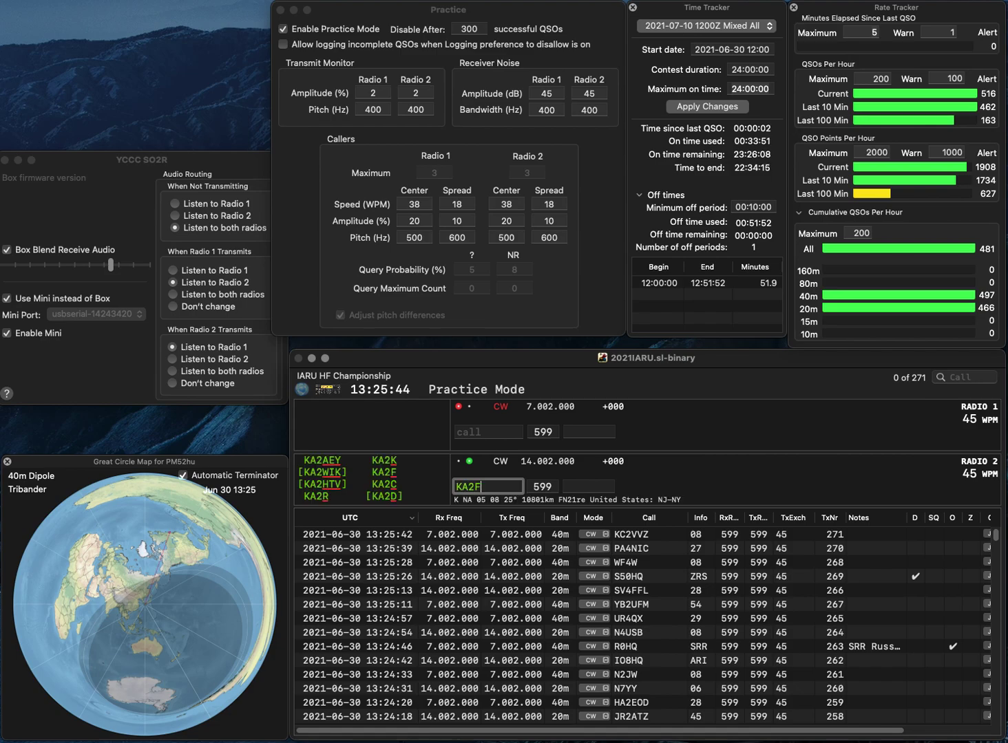
pyautogui.write('OP')
pyautogui.press('Return')
pyautogui.write('BEN')
pyautogui.press('Return')
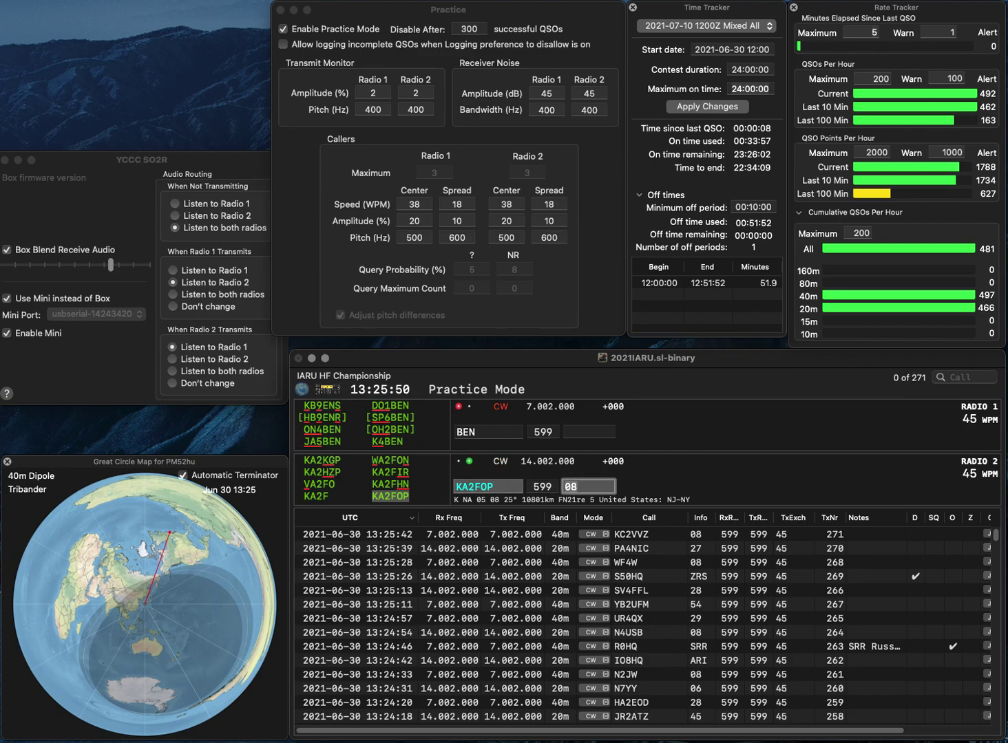
pyautogui.press('Return')
pyautogui.write('EL2')
pyautogui.press('Return')
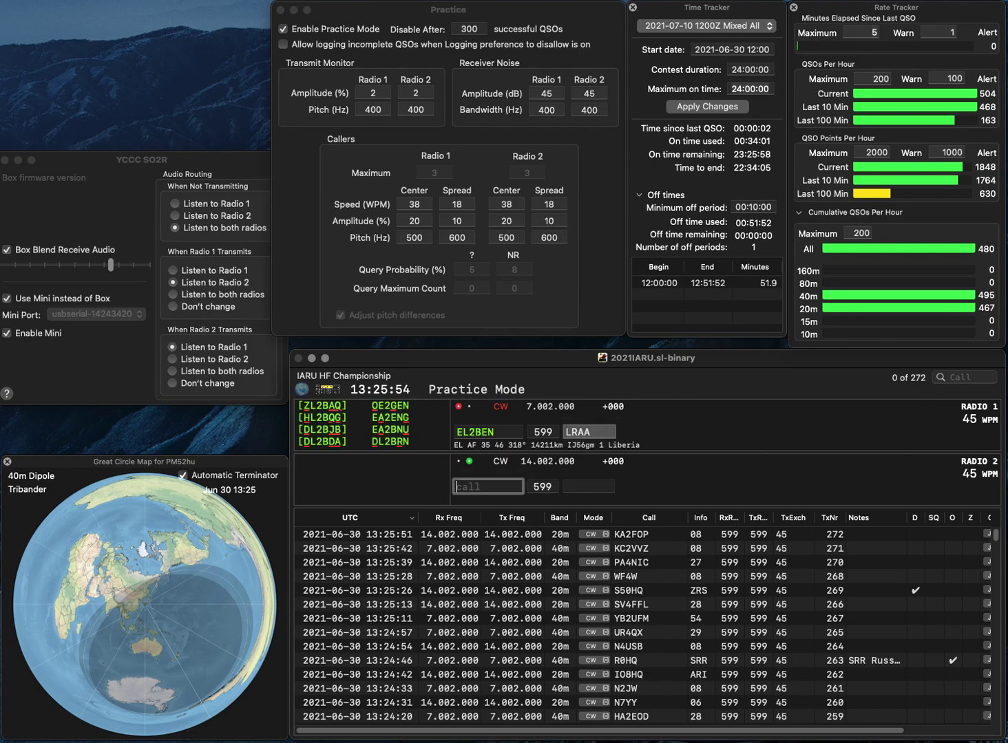
pyautogui.write('CB1HQ')
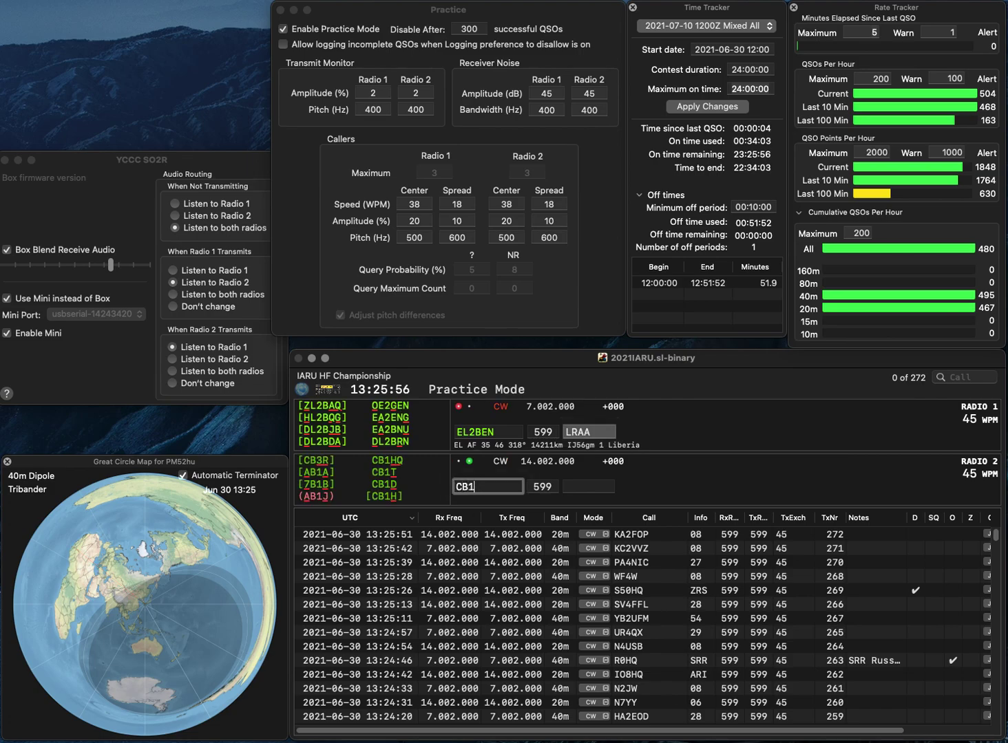
pyautogui.press('Return')
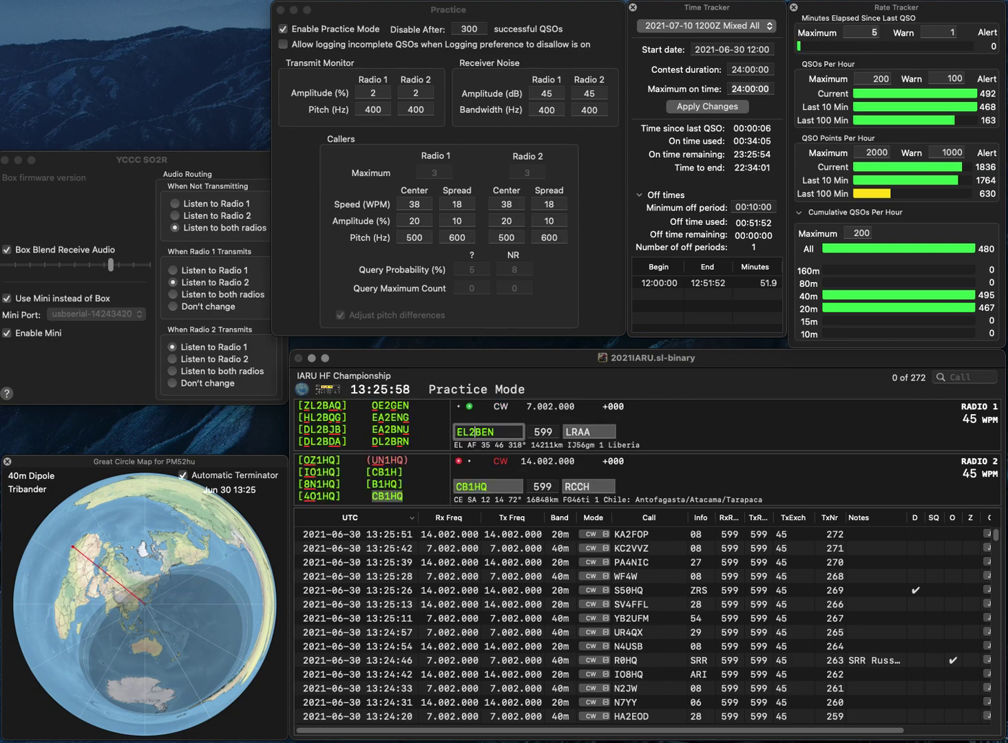
pyautogui.press('space')
pyautogui.press('Return')
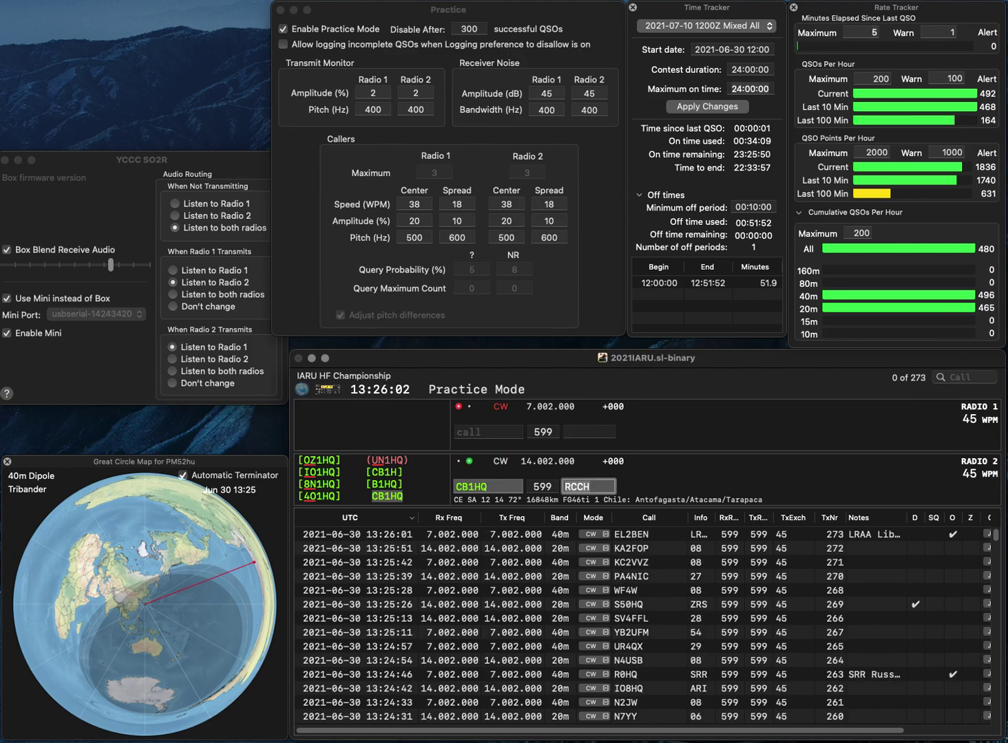
pyautogui.press('Return')
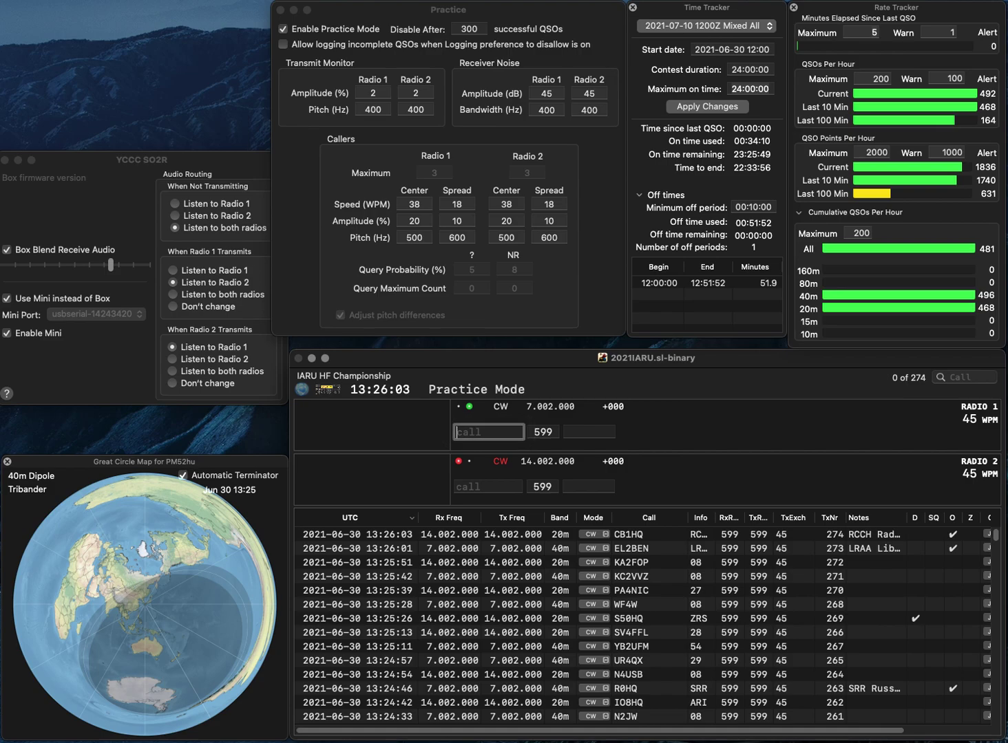
# Step: Enter and answer R7A on Radio 1 and LU4AA on Radio 2
pyautogui.write('R7A')
pyautogui.press('Return')
pyautogui.write('PUA')
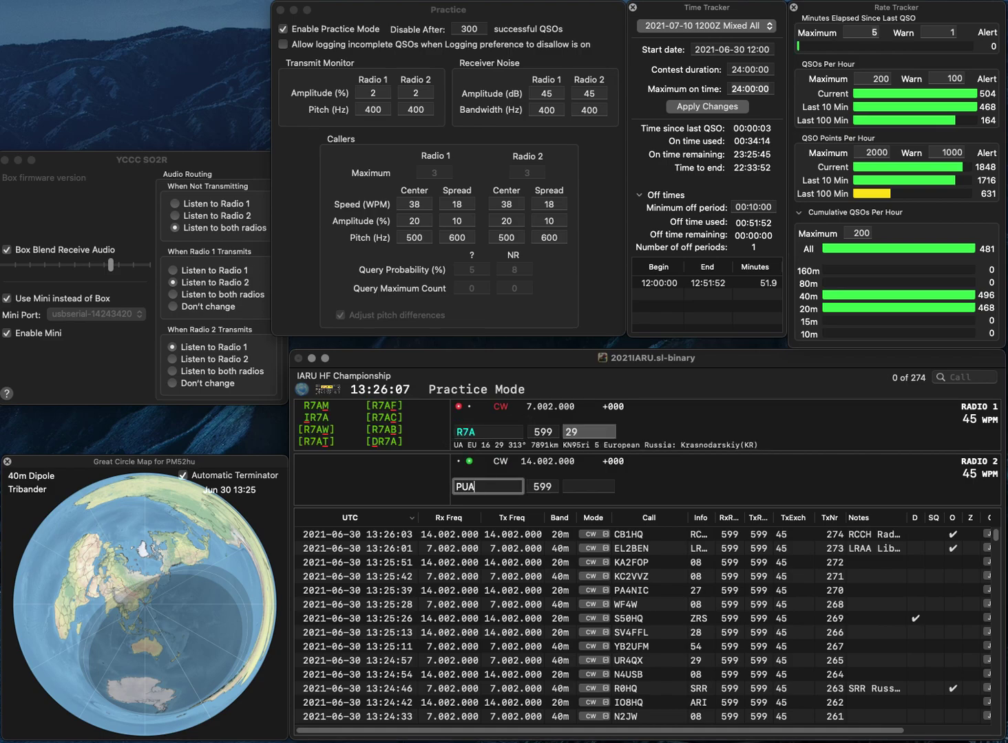
pyautogui.write('A')
pyautogui.press('Left')
pyautogui.press('Left')
pyautogui.press('Left')
pyautogui.press('BackSpace')
pyautogui.write('L')
pyautogui.press('Right')
pyautogui.write('4')
pyautogui.press('Return')
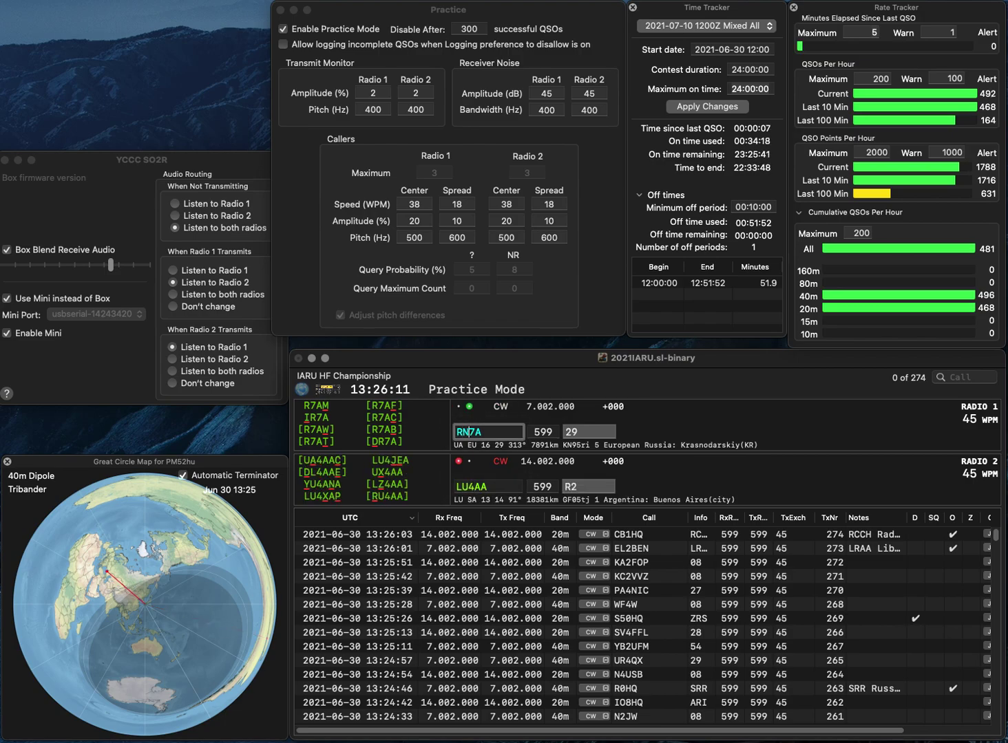
# Step: Correct the Radio 1 call to RN7A and answer it, and log LU4AA on Radio 2 and RN7A on Radio 1
pyautogui.write('N')
pyautogui.press('Return')
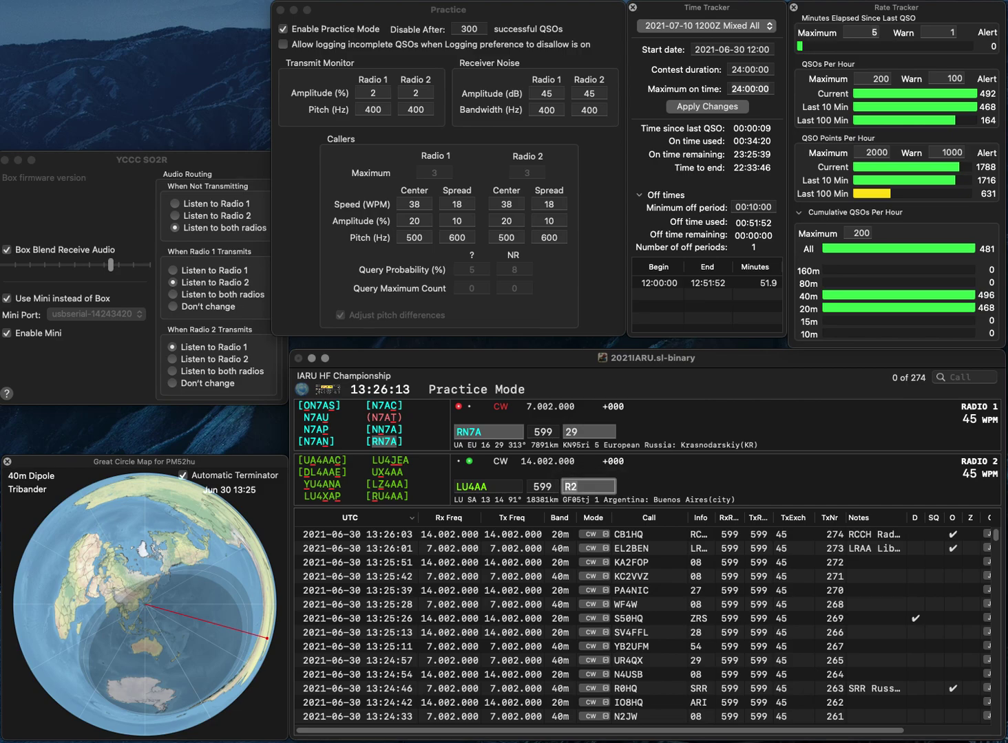
pyautogui.press('Return')
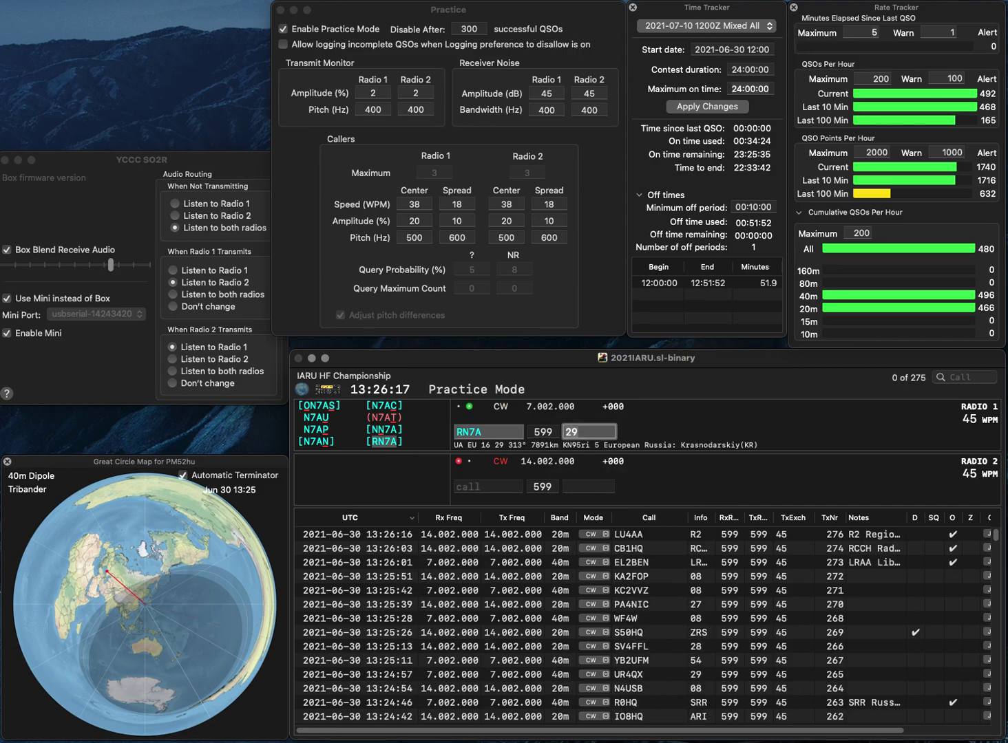
pyautogui.press('Return')
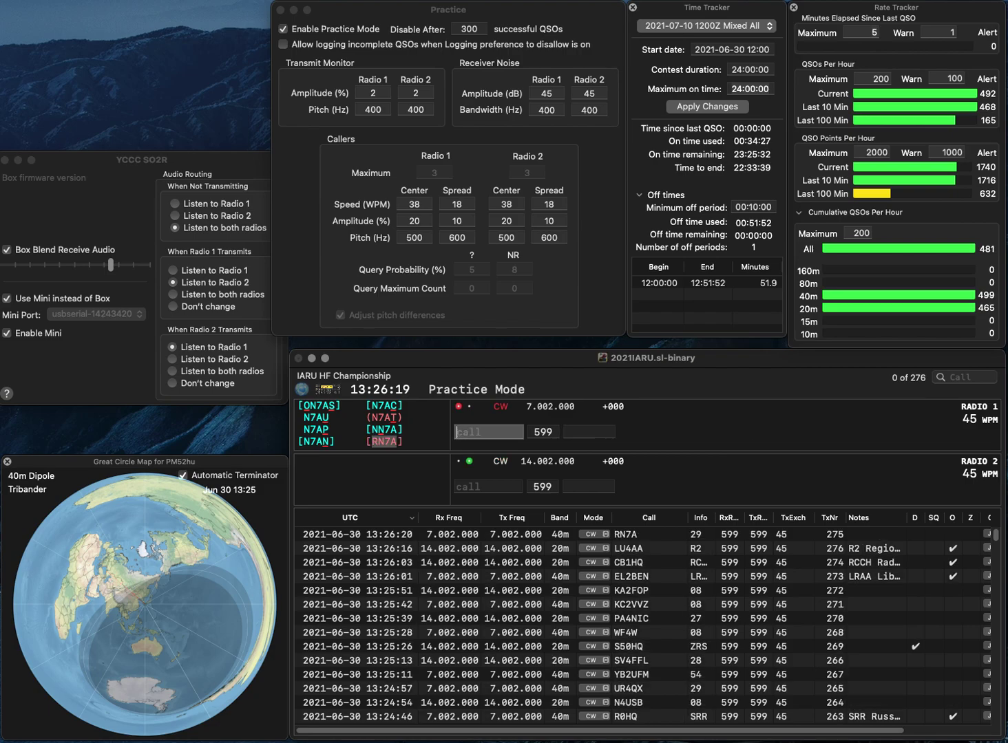
# Step: Answer N6JS on Radio 2 and OM6T on Radio 1, and log both contacts
pyautogui.write('N6JS')
pyautogui.press('Return')
pyautogui.write('OM')
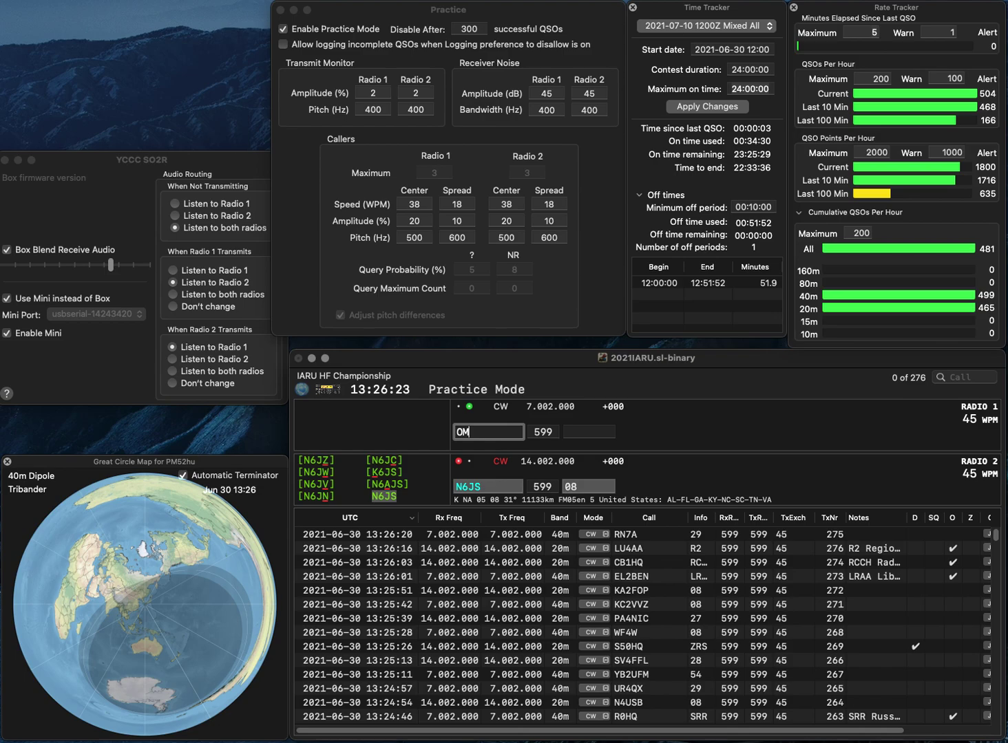
pyautogui.write('6T')
pyautogui.press('Return')
pyautogui.press('space')
pyautogui.press('Return')
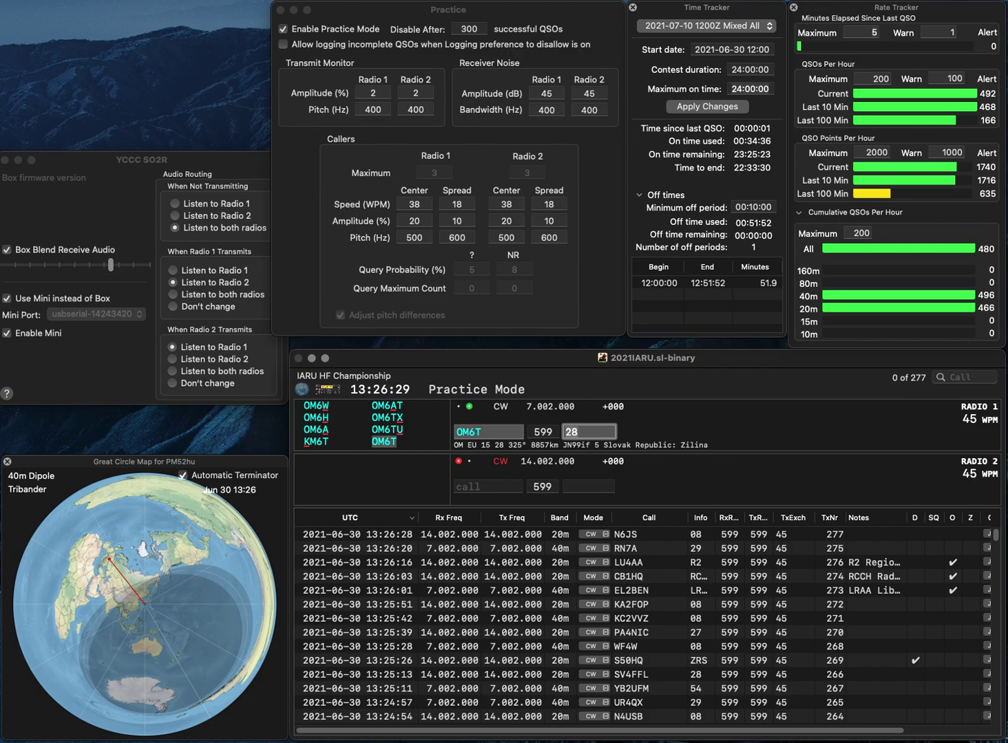
pyautogui.press('Return')
# Step: Answer SQ5TA on Radio 2 and EA9/DL1MGB on Radio 1, and log both contacts
pyautogui.write('SQ5TA')
pyautogui.press('Return')
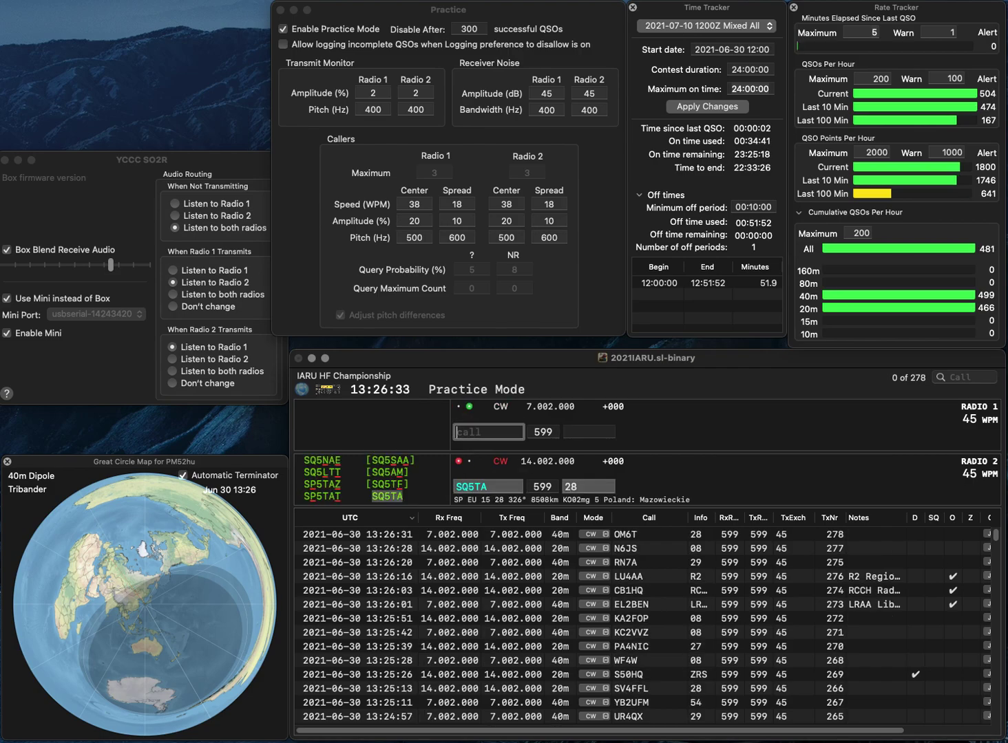
pyautogui.write('EA9/')
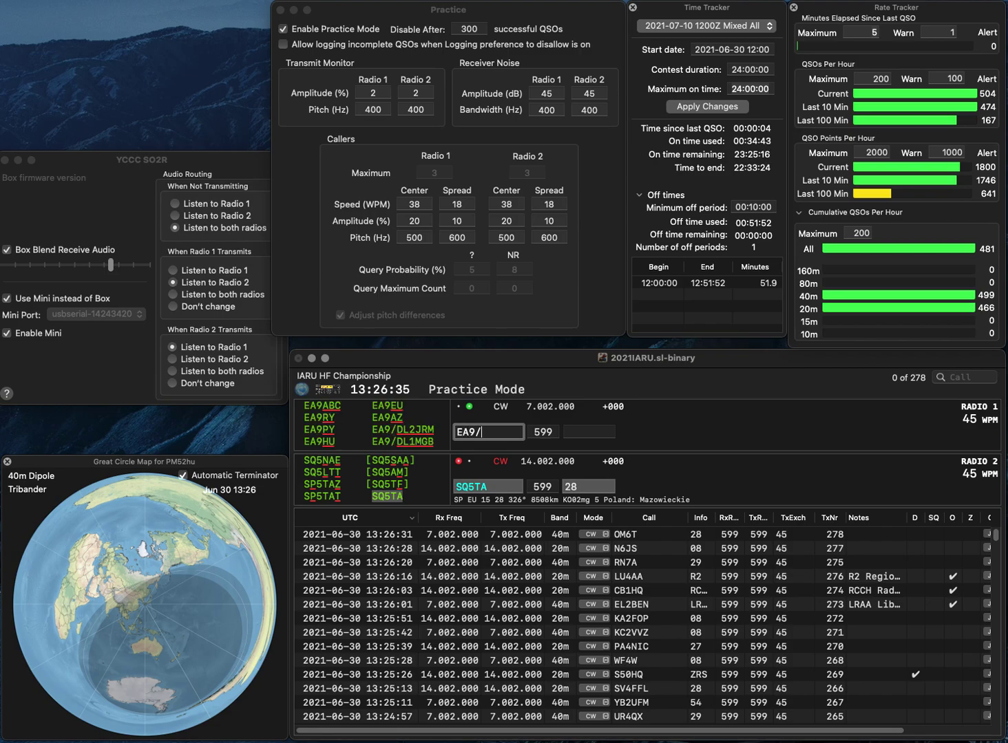
pyautogui.write('DL1MGB')
pyautogui.press('Return')
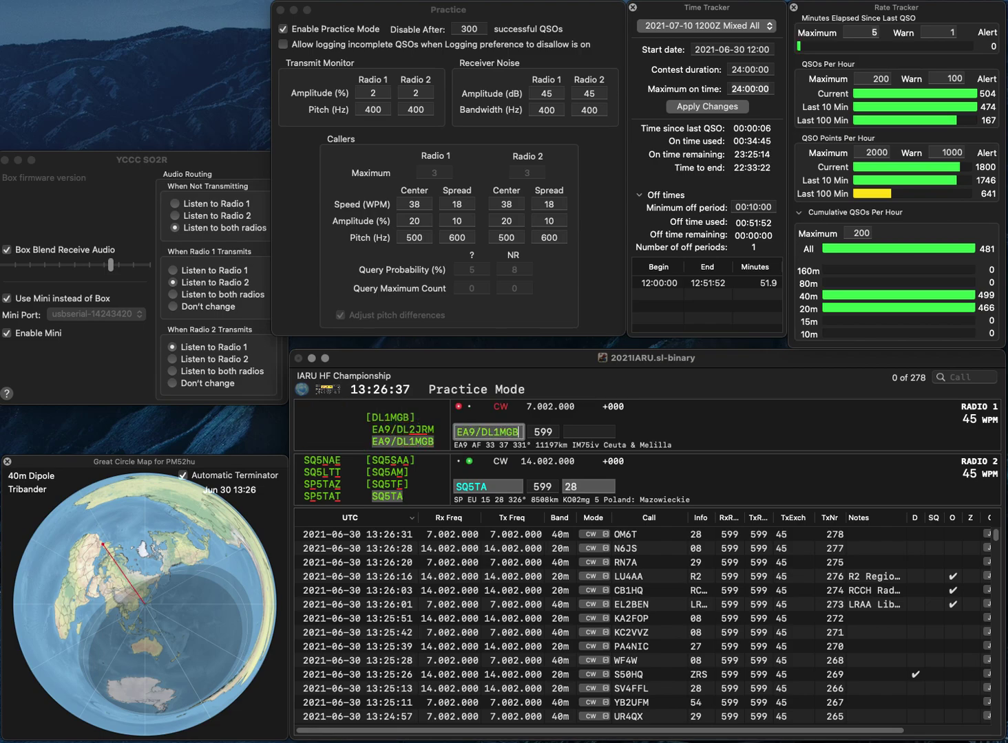
pyautogui.press('Return')
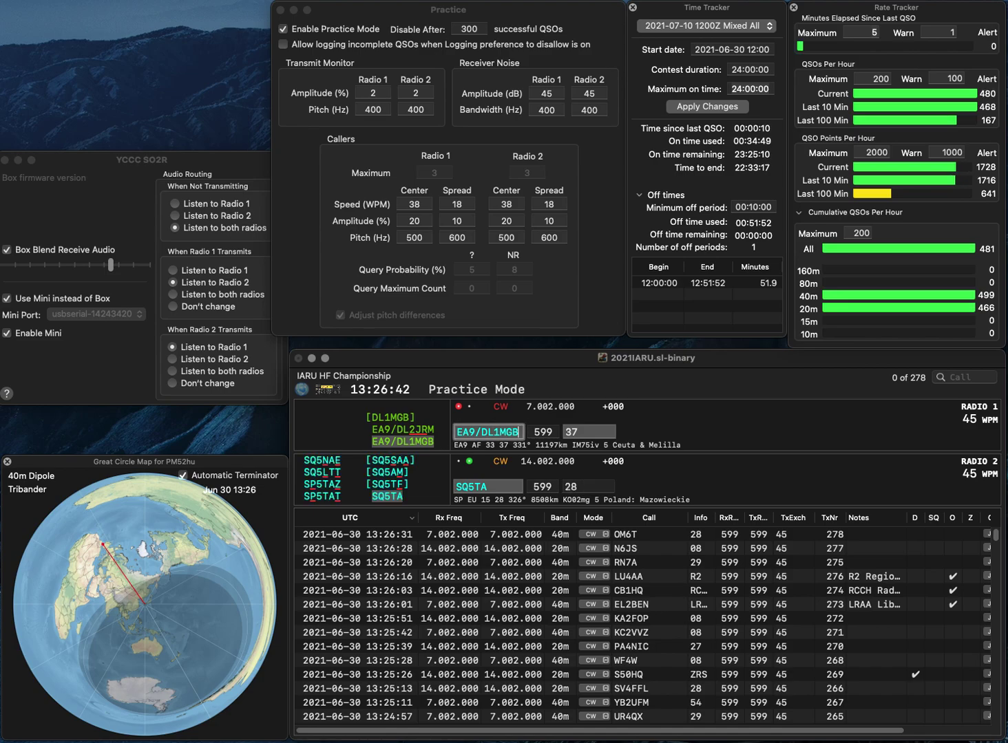
pyautogui.press('space')
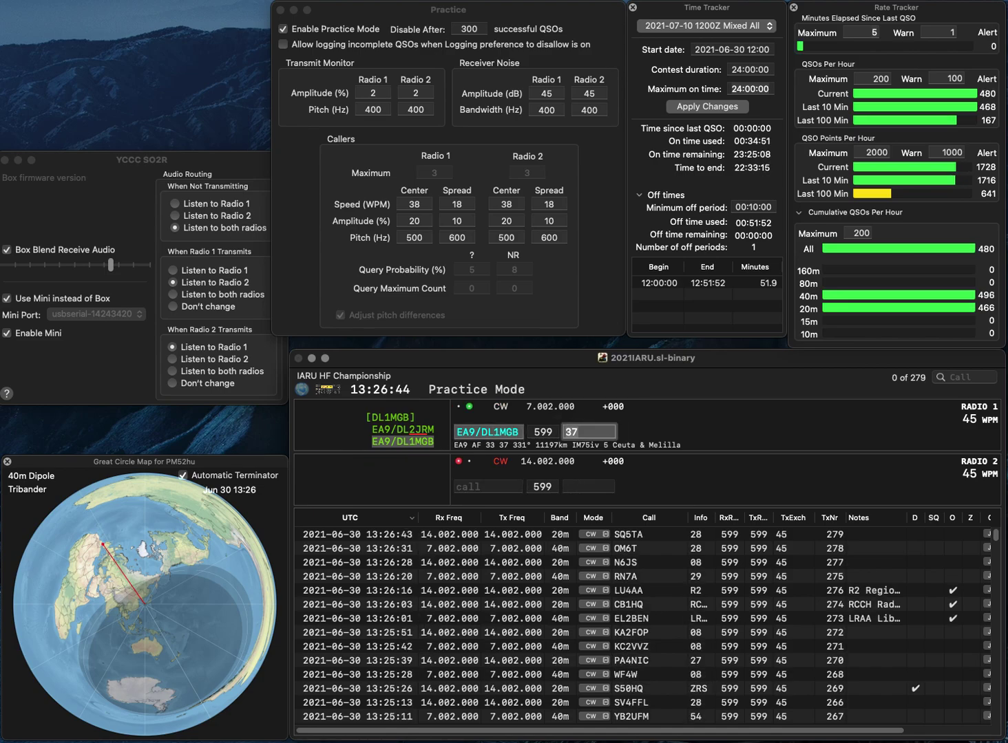
pyautogui.press('Return')
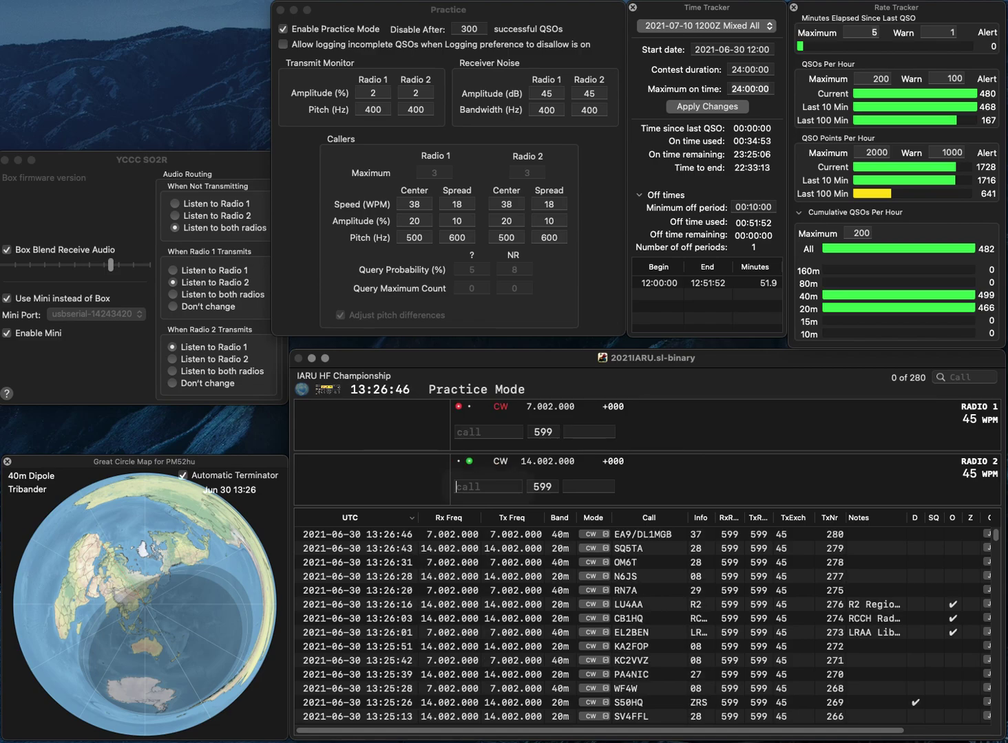
pyautogui.write('IW5AB')
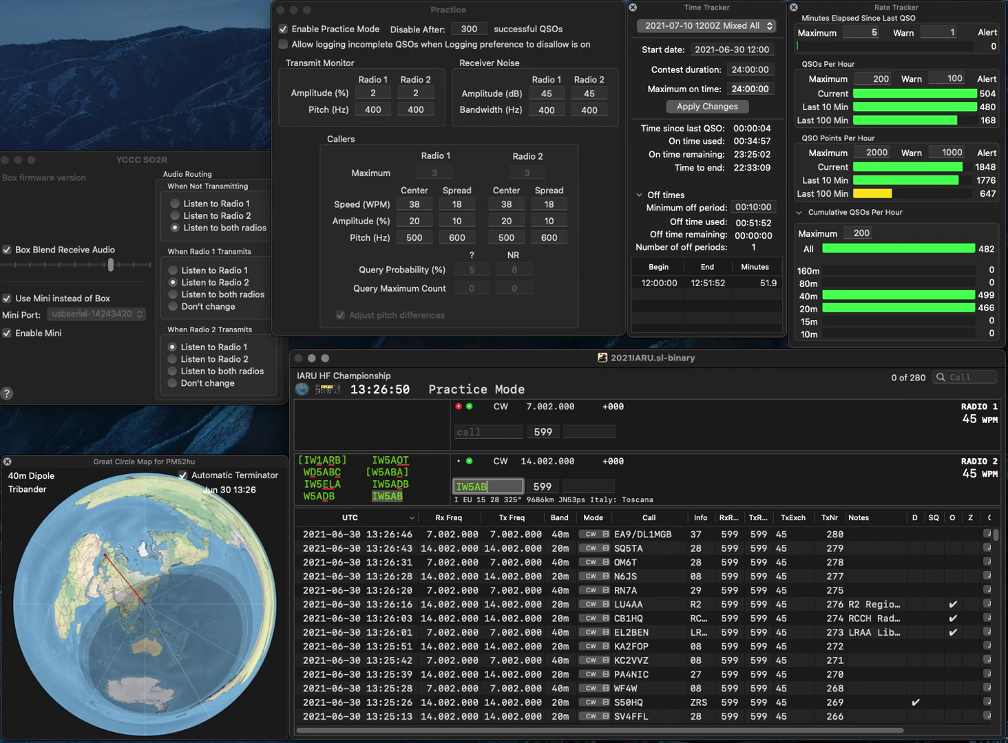
pyautogui.press('BackSpace')
pyautogui.write('DB')
pyautogui.press('Return')
pyautogui.press('Return')
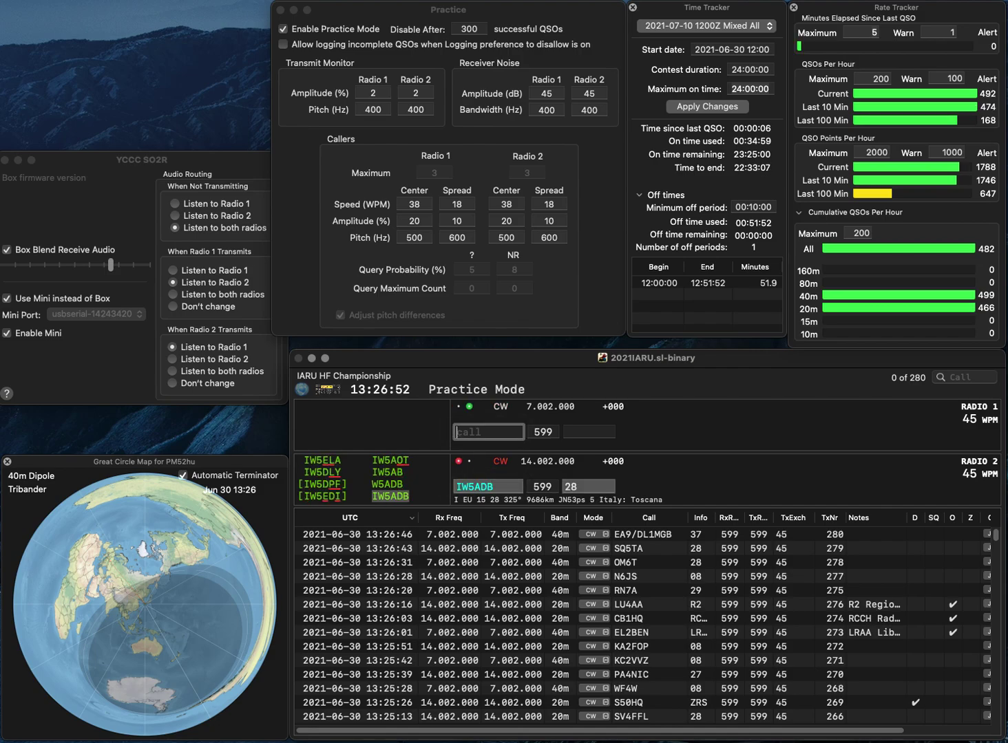
pyautogui.write('OM8S')
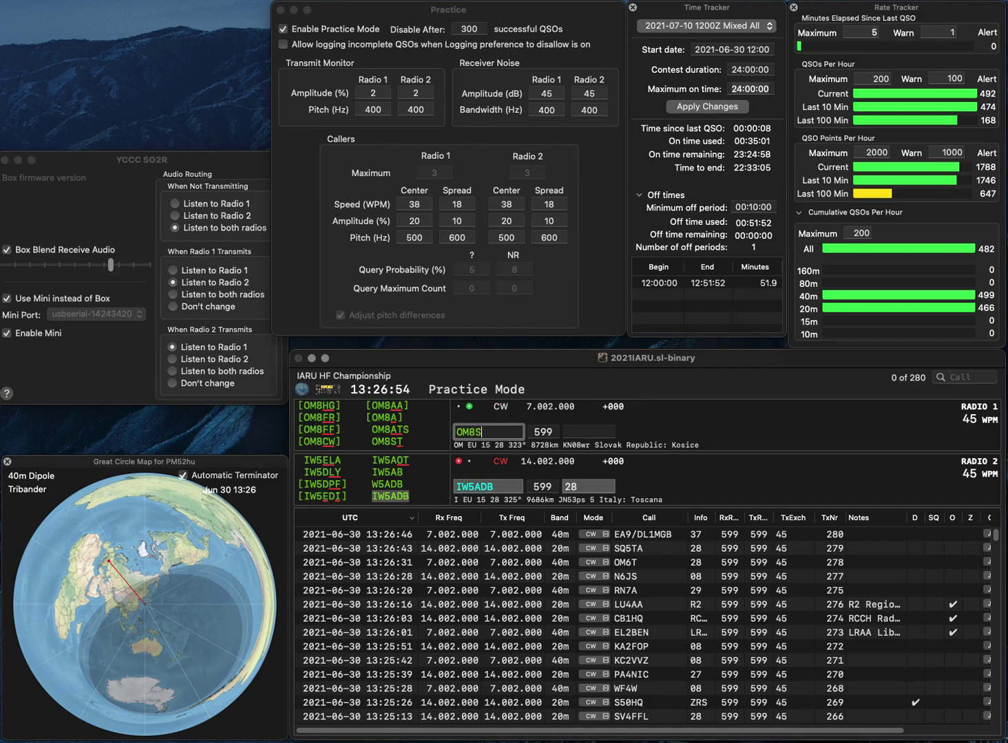
pyautogui.write('G')
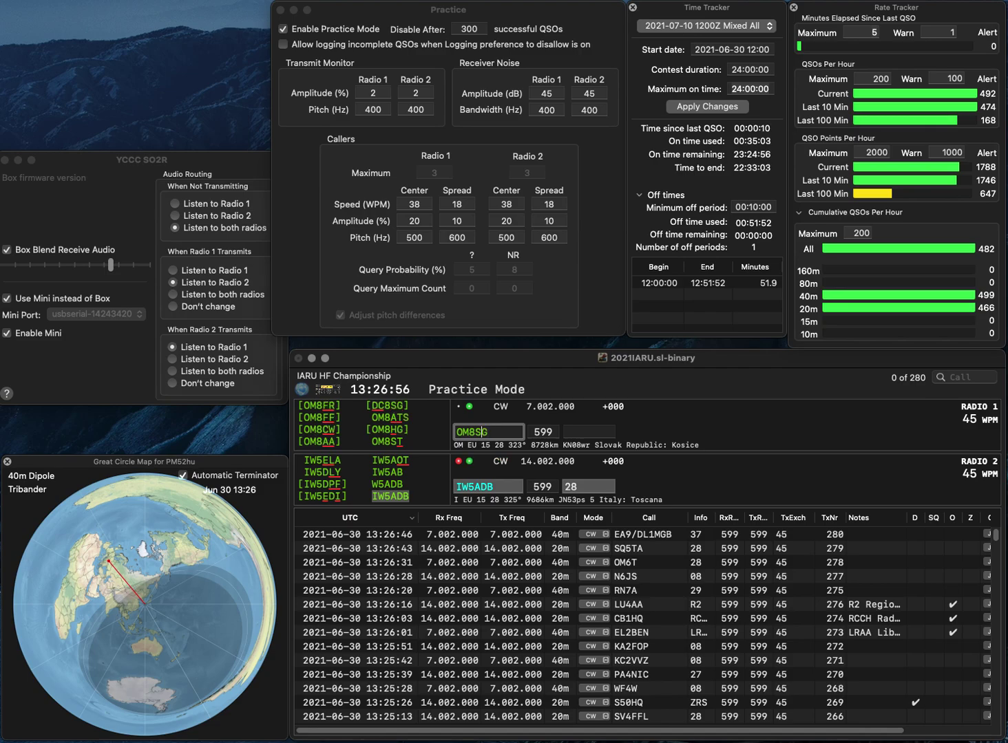
pyautogui.press('BackSpace')
pyautogui.press('BackSpace')
pyautogui.press('Down')
pyautogui.press('space')
pyautogui.press('Return')
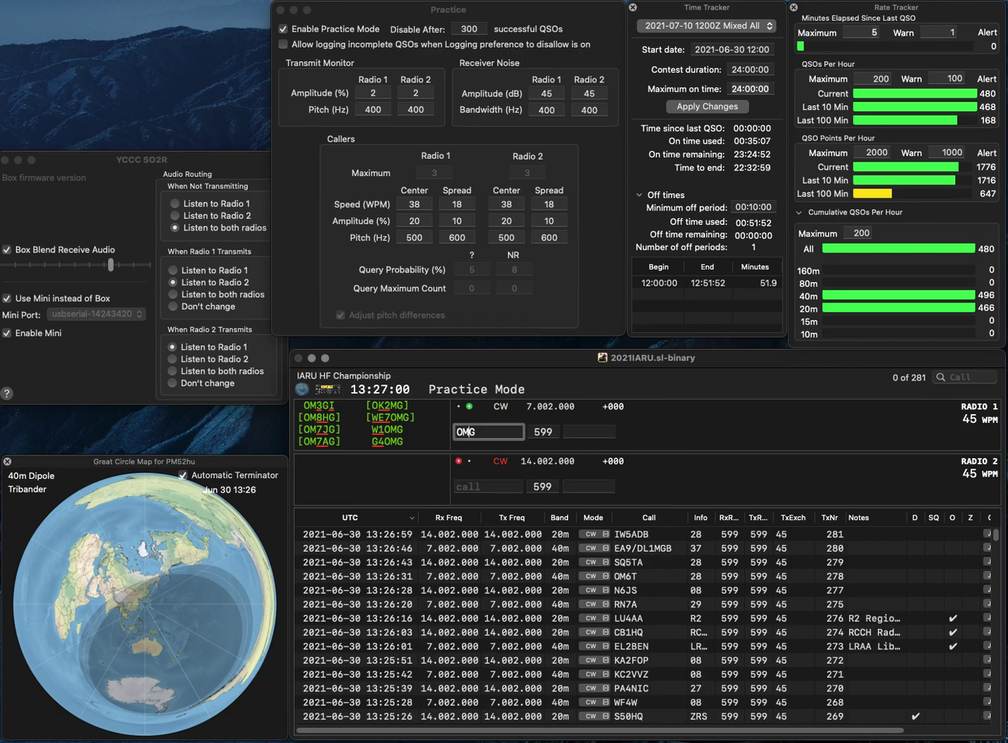
pyautogui.write('H')
pyautogui.write('8')
pyautogui.press('Return')
pyautogui.press('`')
pyautogui.write('PP')
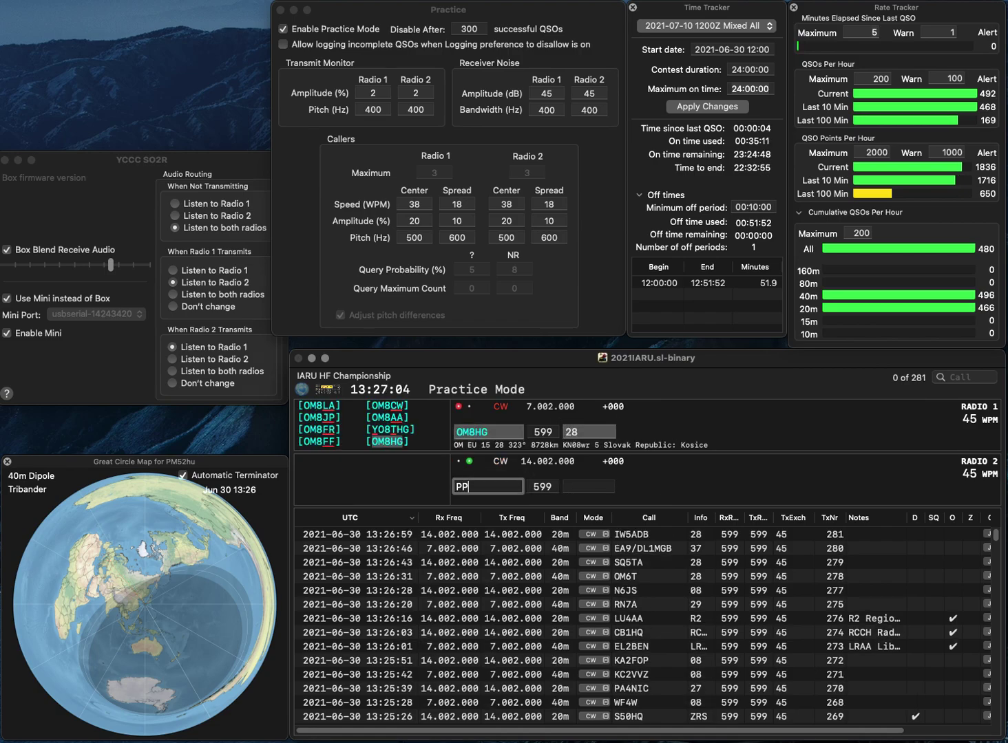
pyautogui.write('5DAN')
pyautogui.press('Return')
pyautogui.press('`')
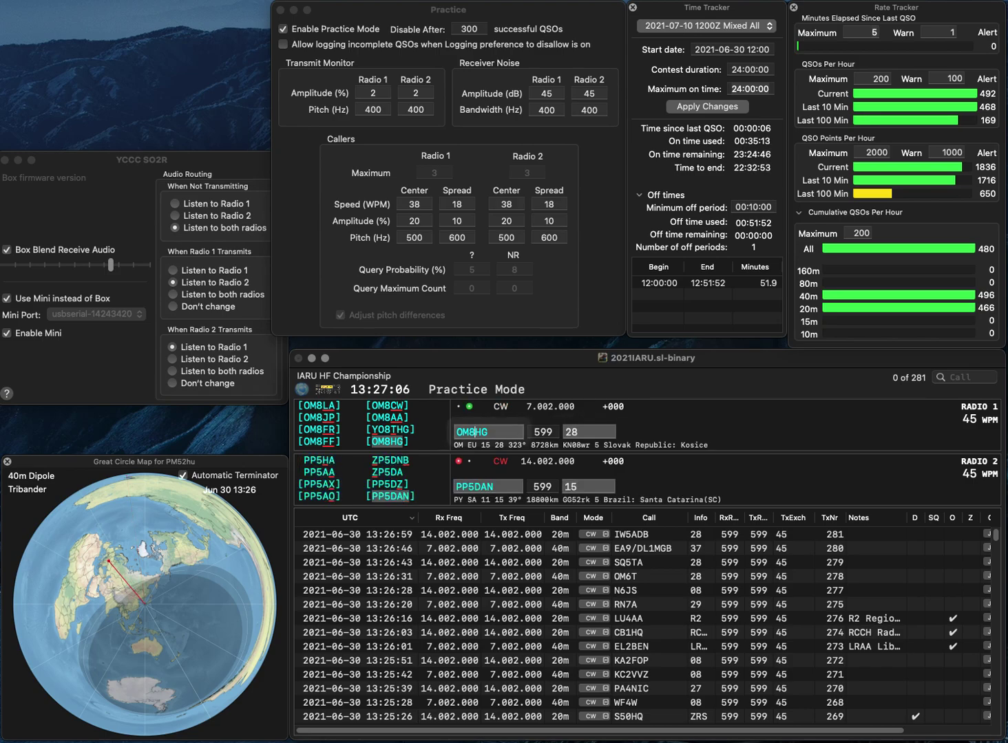
pyautogui.press('space')
pyautogui.press('Return')
pyautogui.press('`')
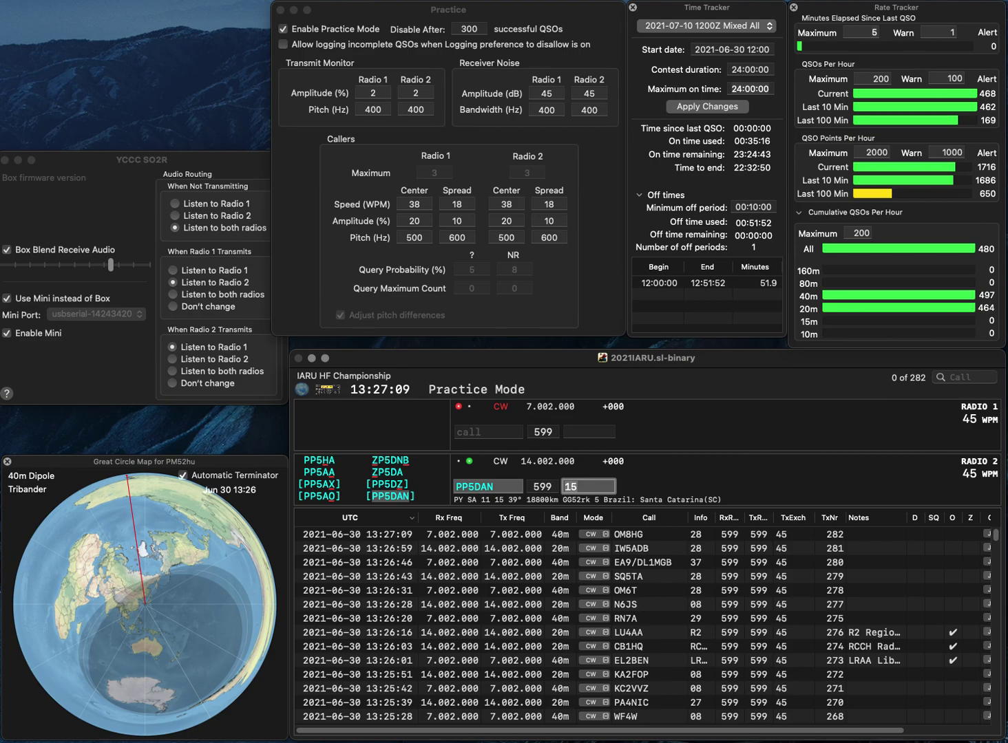
pyautogui.press('Return')
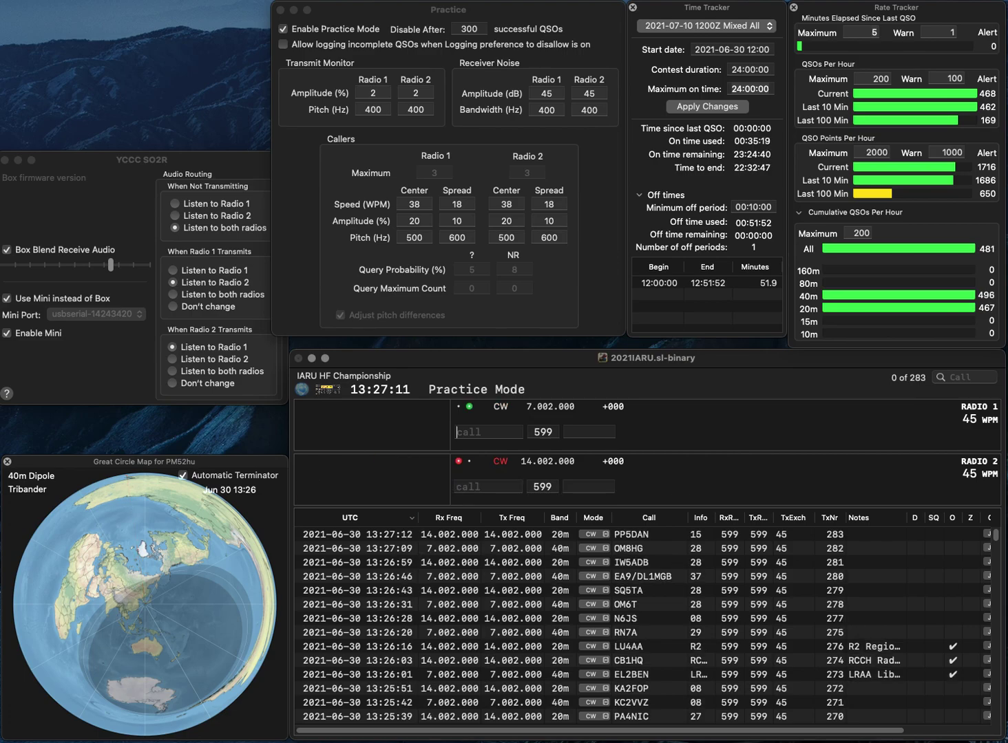
# Step: Answer M0JSB on Radio 1 and IO4HQ on Radio 2, and log both contacts
pyautogui.write('M0JSB')
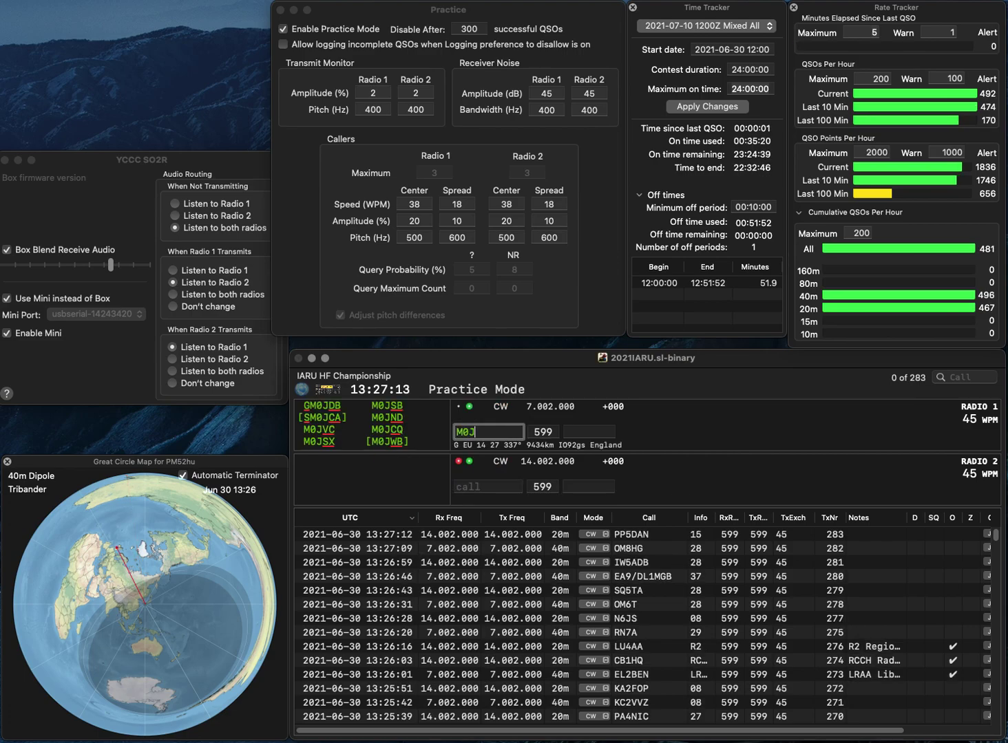
pyautogui.press('Return')
pyautogui.write('IO4HQ')
pyautogui.press('Return')
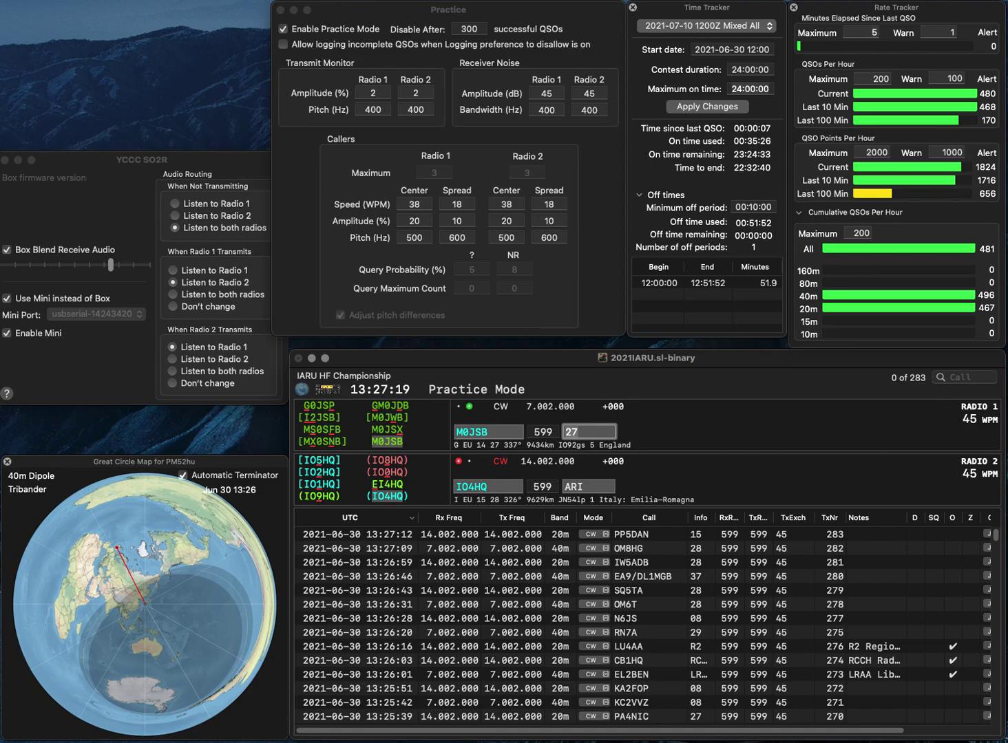
pyautogui.press('Return')
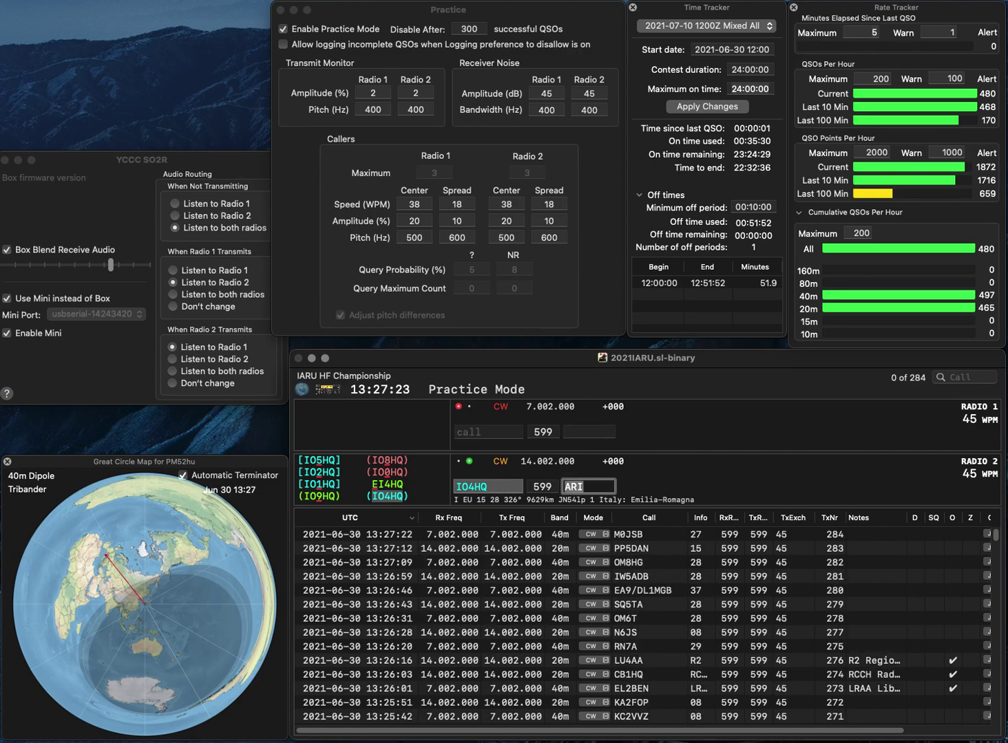
pyautogui.press('Return')
# Step: Enter the next Radio 1 caller, correct the call from B1HQ to B2HQ and answer it
pyautogui.write('2')
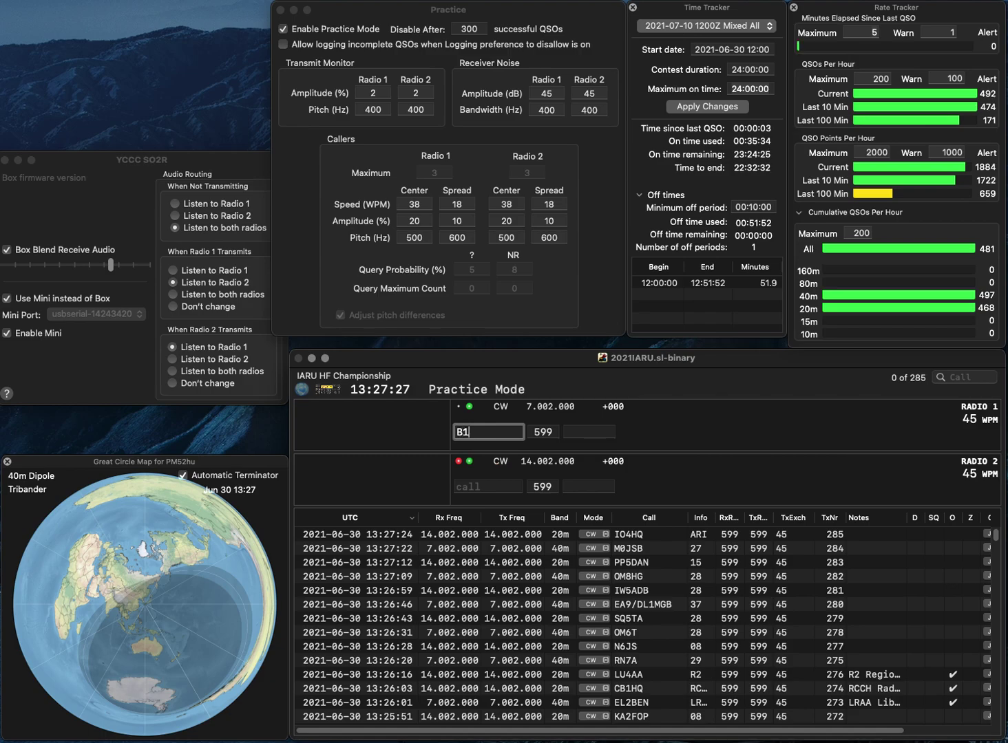
pyautogui.write('HQ')
pyautogui.press('BackSpace')
pyautogui.press('BackSpace')
pyautogui.write('2HQ')
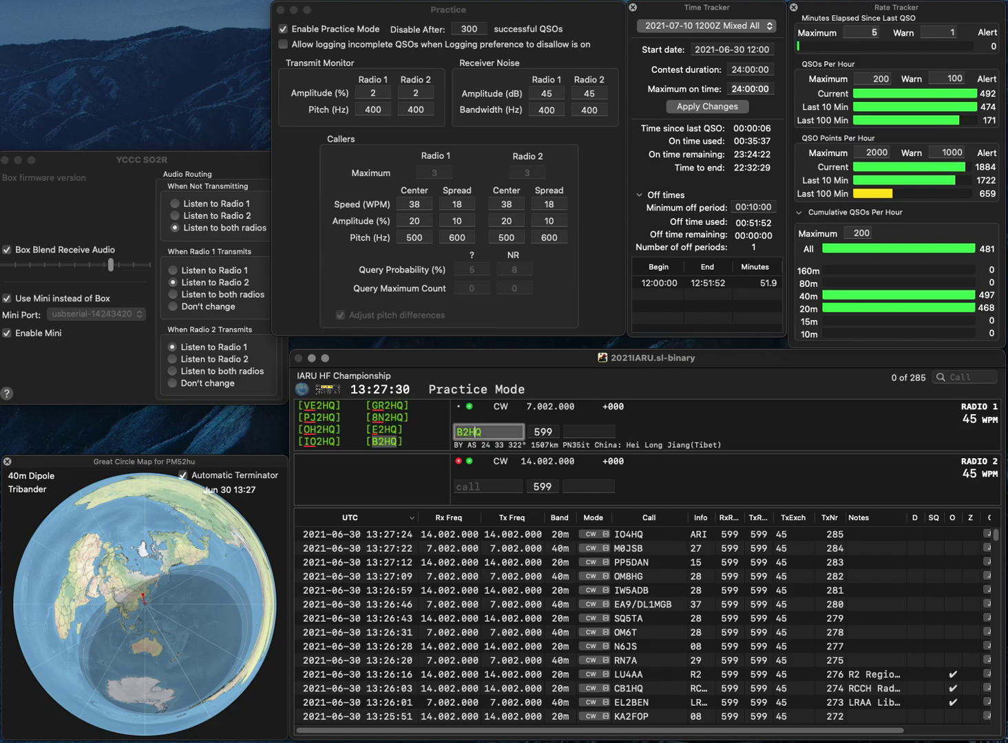
pyautogui.press('Return')
pyautogui.press('Return')
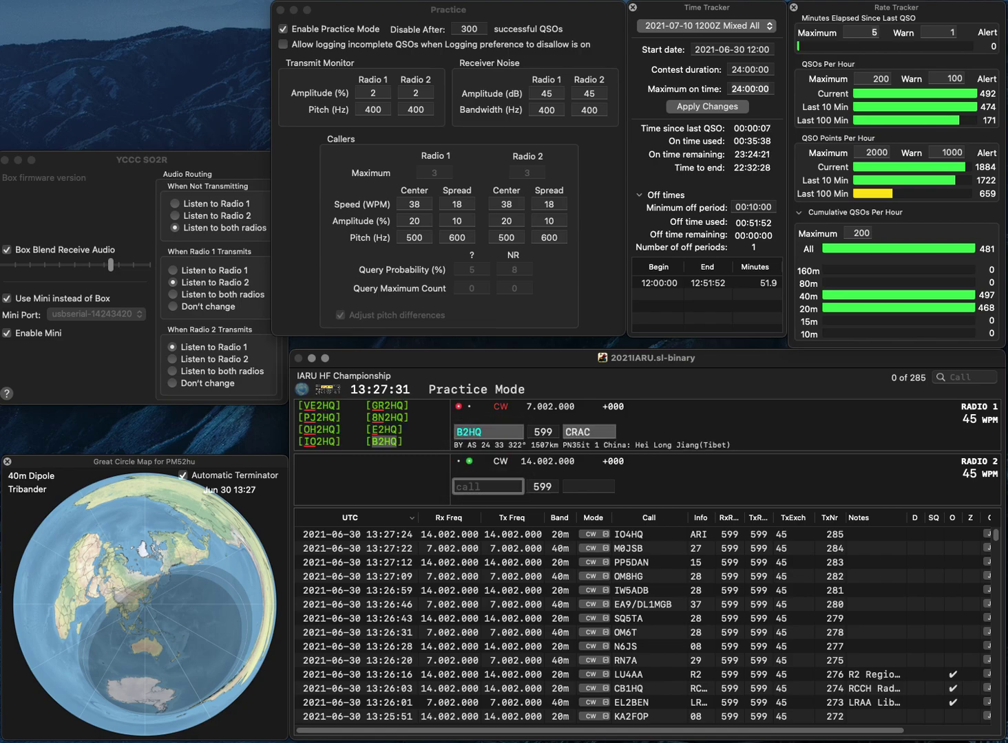
# Step: Answer K2PLI on Radio 2, and log B2HQ on Radio 1 and K2PLI on Radio 2
pyautogui.write('K2PLI')
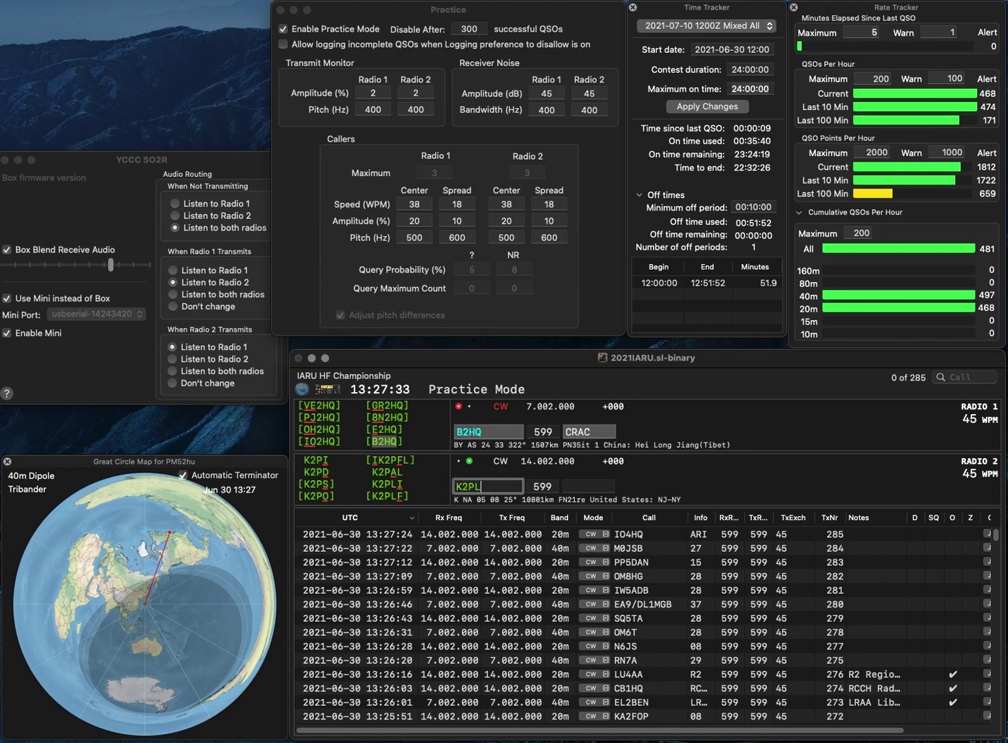
pyautogui.press('Return')
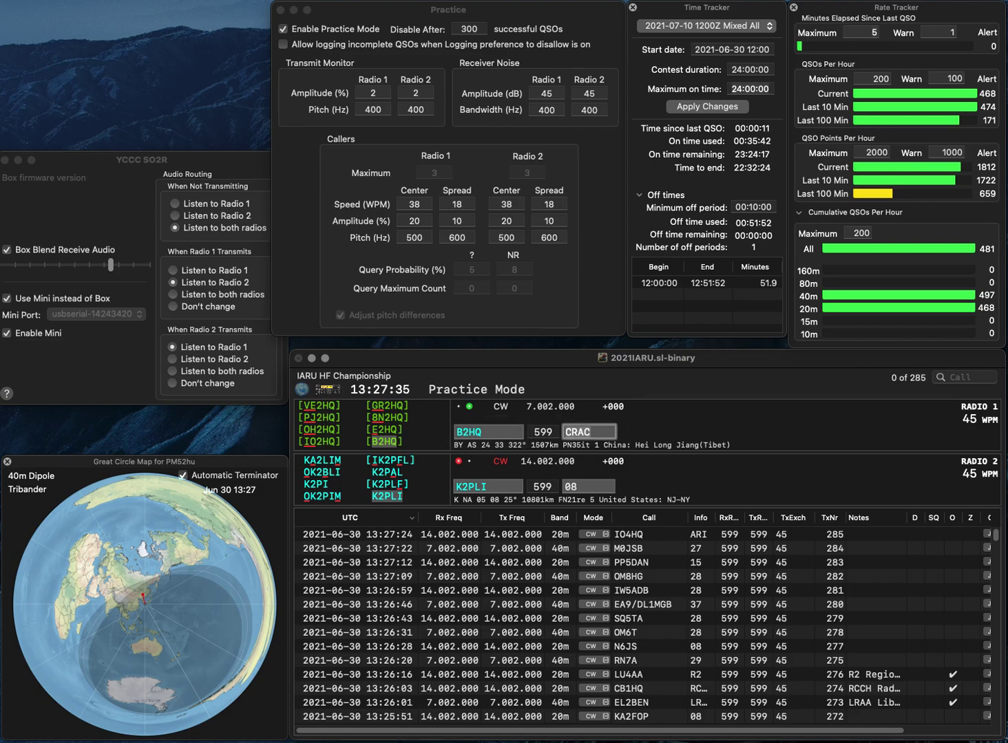
pyautogui.press('Return')
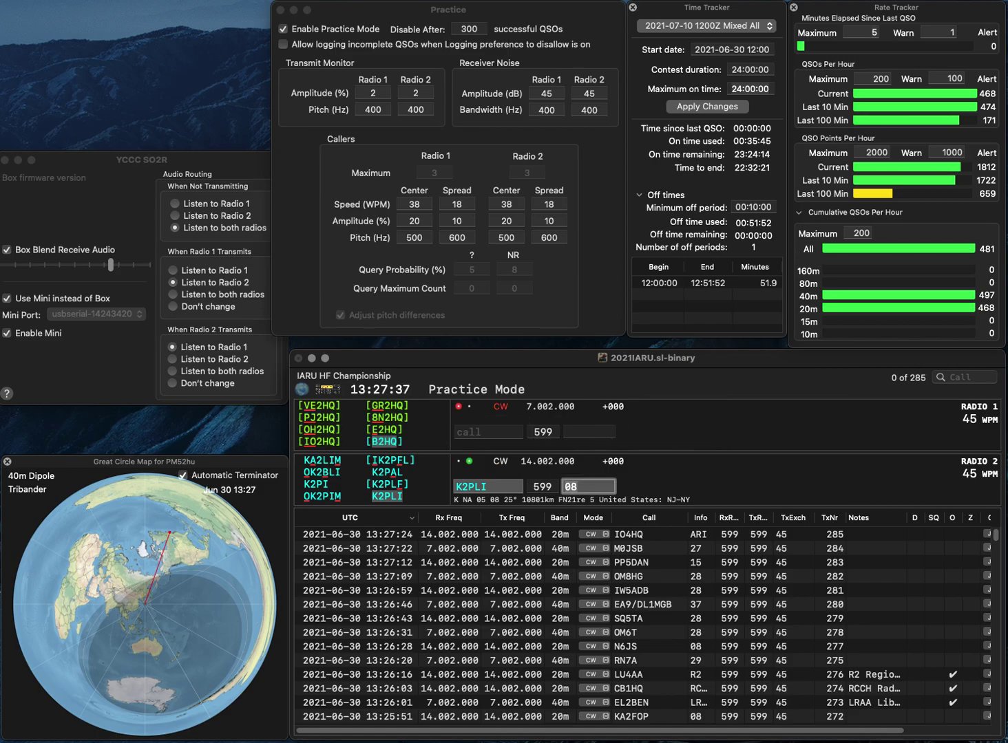
pyautogui.press('Return')
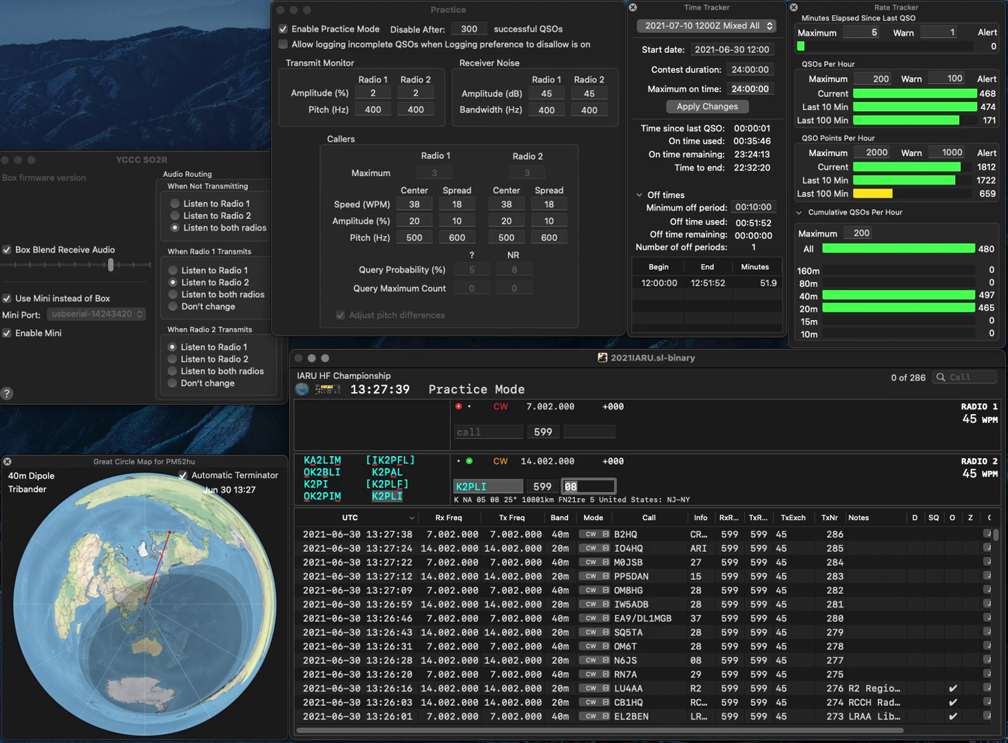
pyautogui.write('WA4')
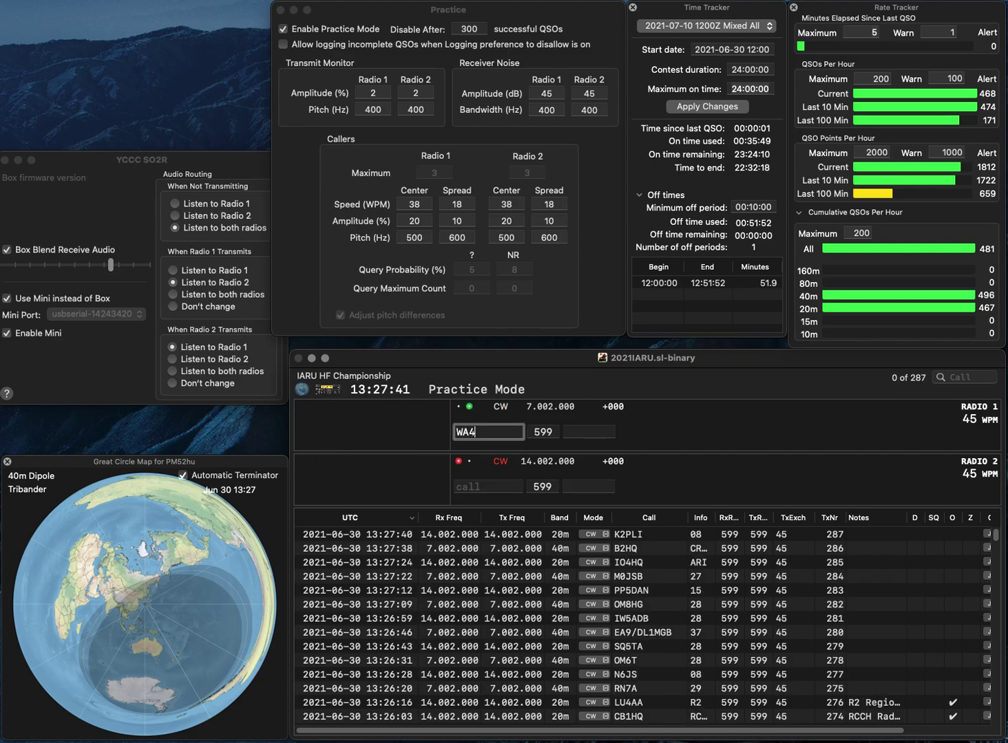
pyautogui.write('ZOF')
pyautogui.press('Return')
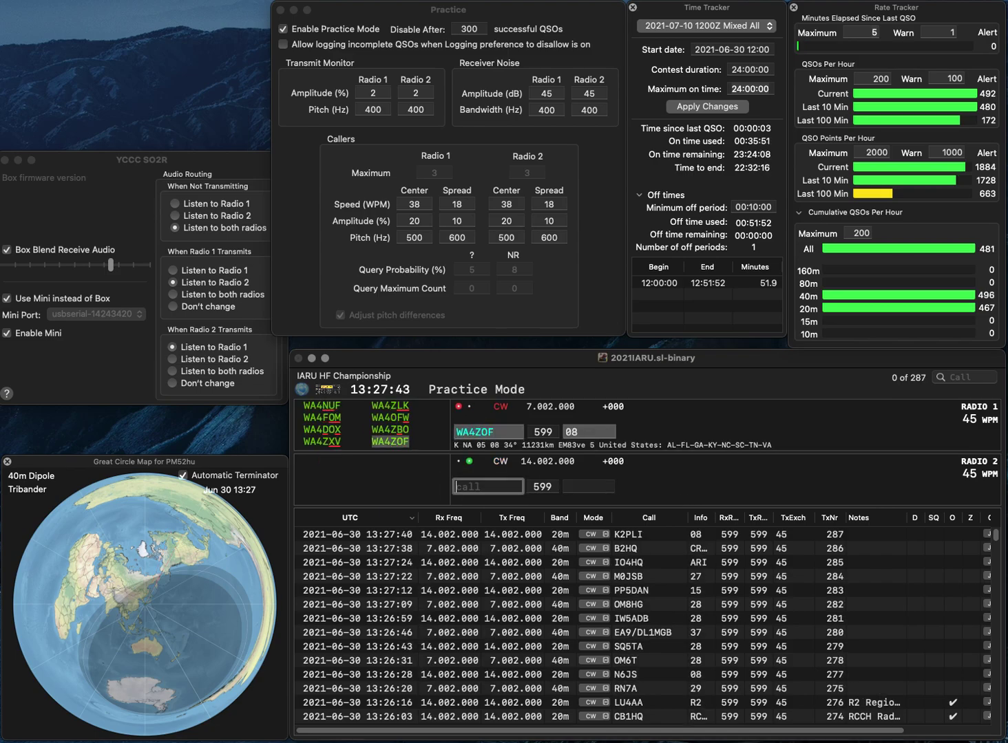
pyautogui.write('UT1AN')
pyautogui.press('Return')
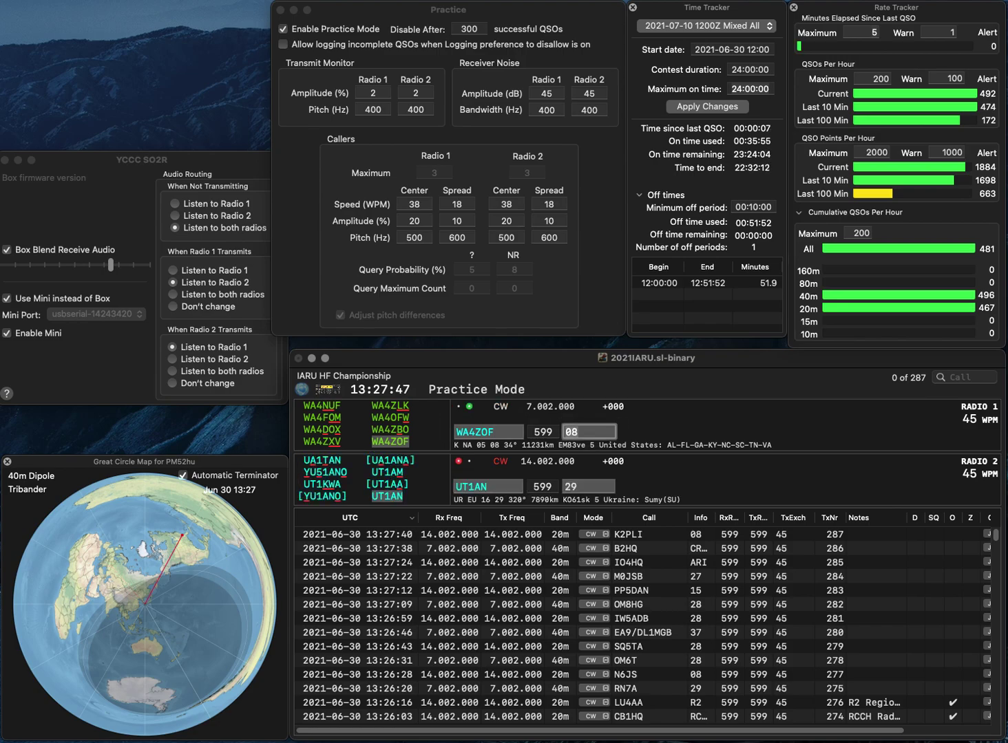
pyautogui.press('Return')
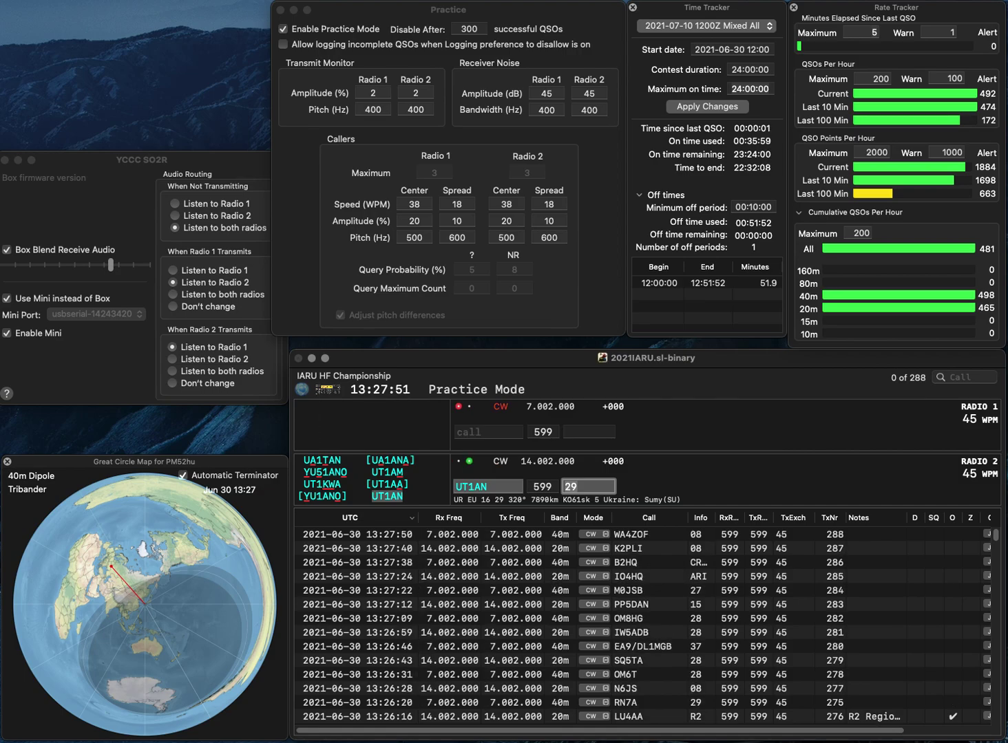
pyautogui.press('Return')
pyautogui.write('DL')
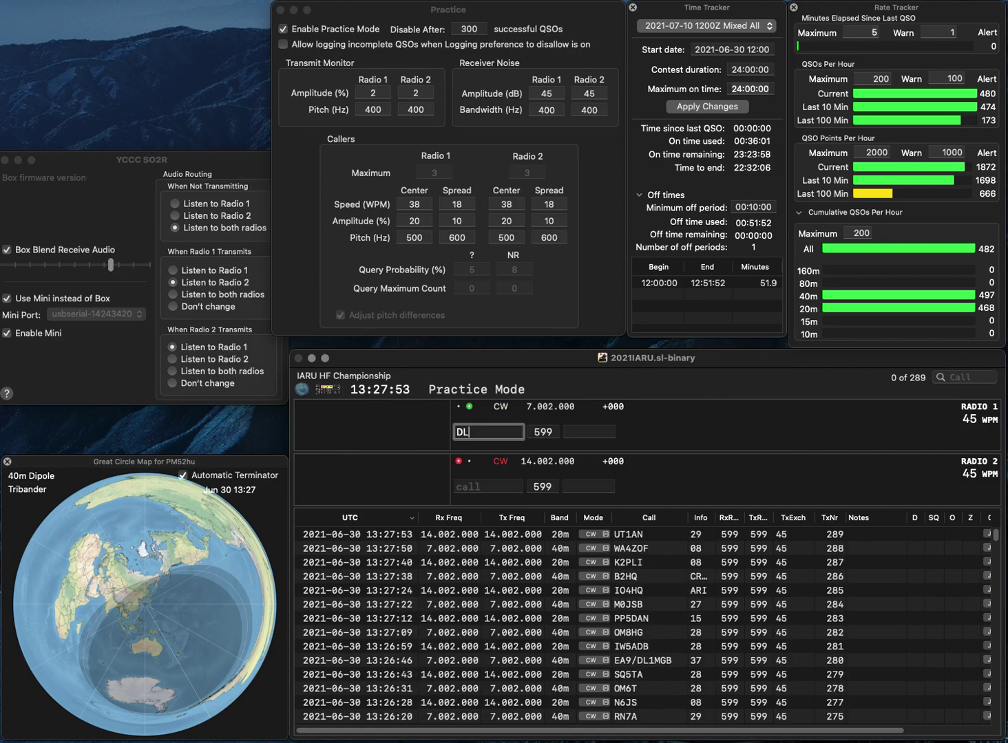
pyautogui.write('1FY')
pyautogui.press('Return')
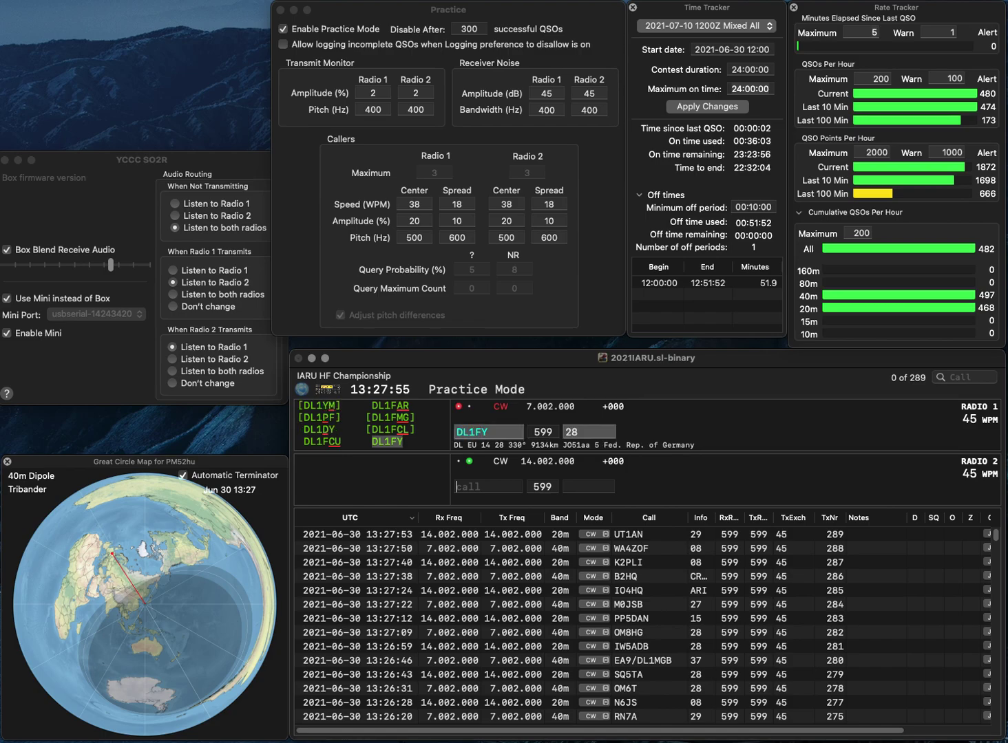
pyautogui.write('G4BWP')
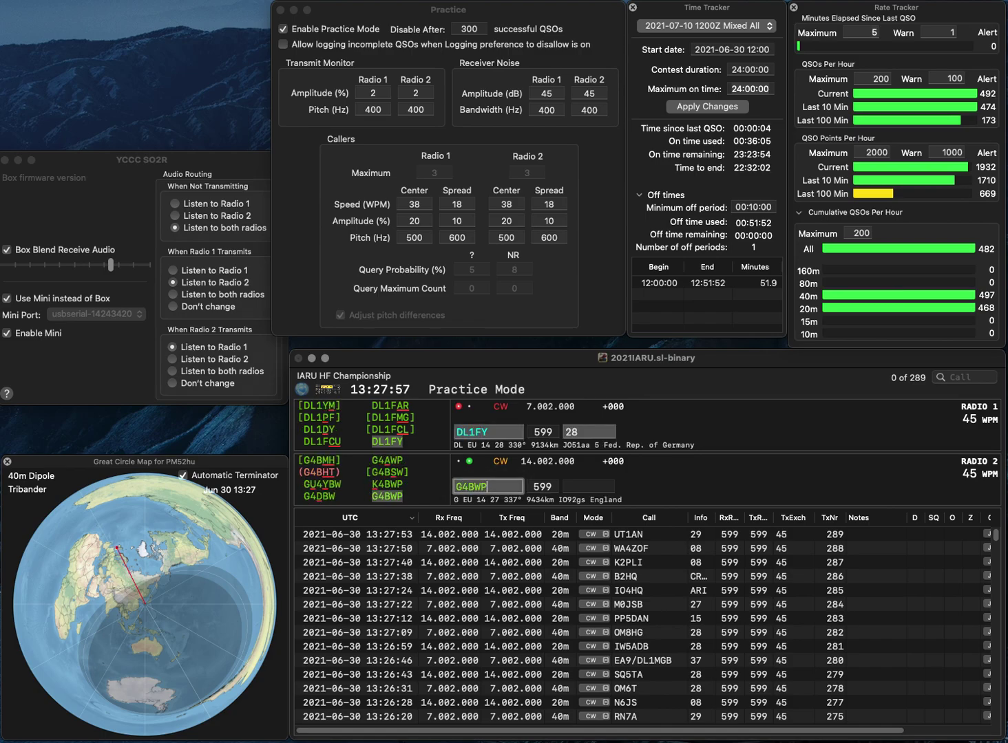
pyautogui.press('Return')
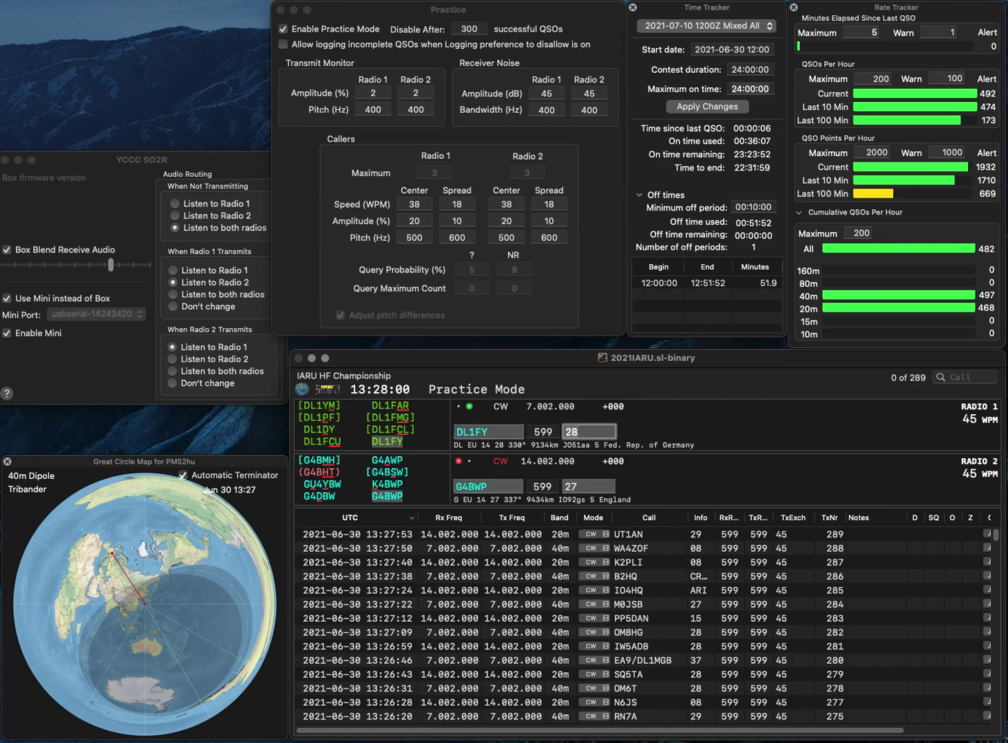
pyautogui.press('Return')
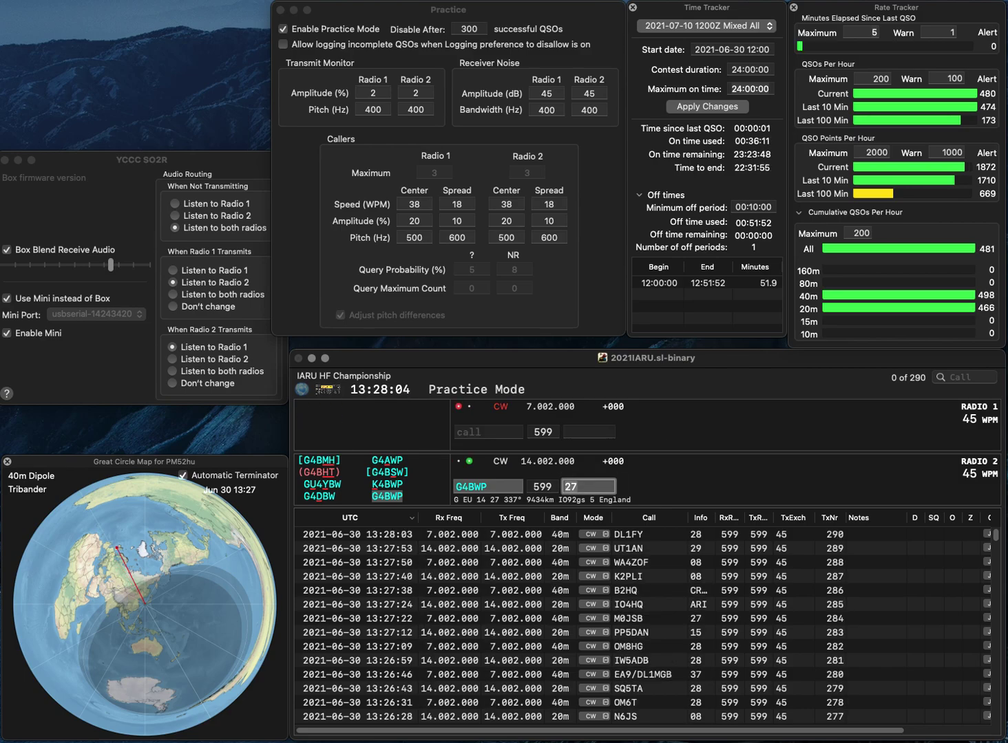
pyautogui.click(457, 431)
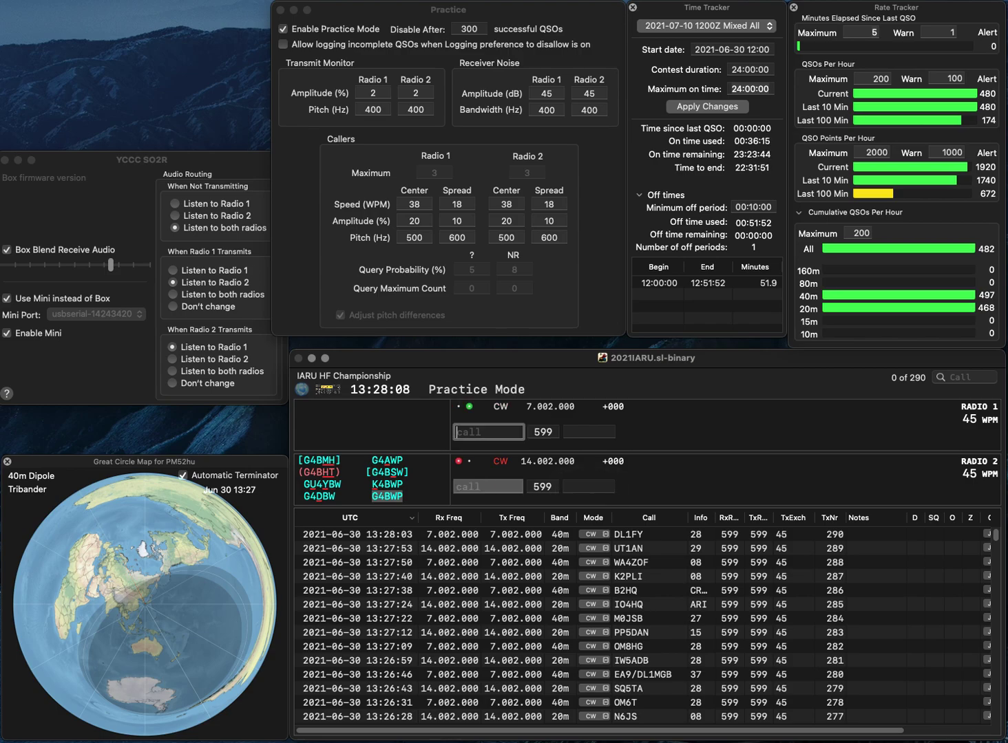
pyautogui.write('HQ')
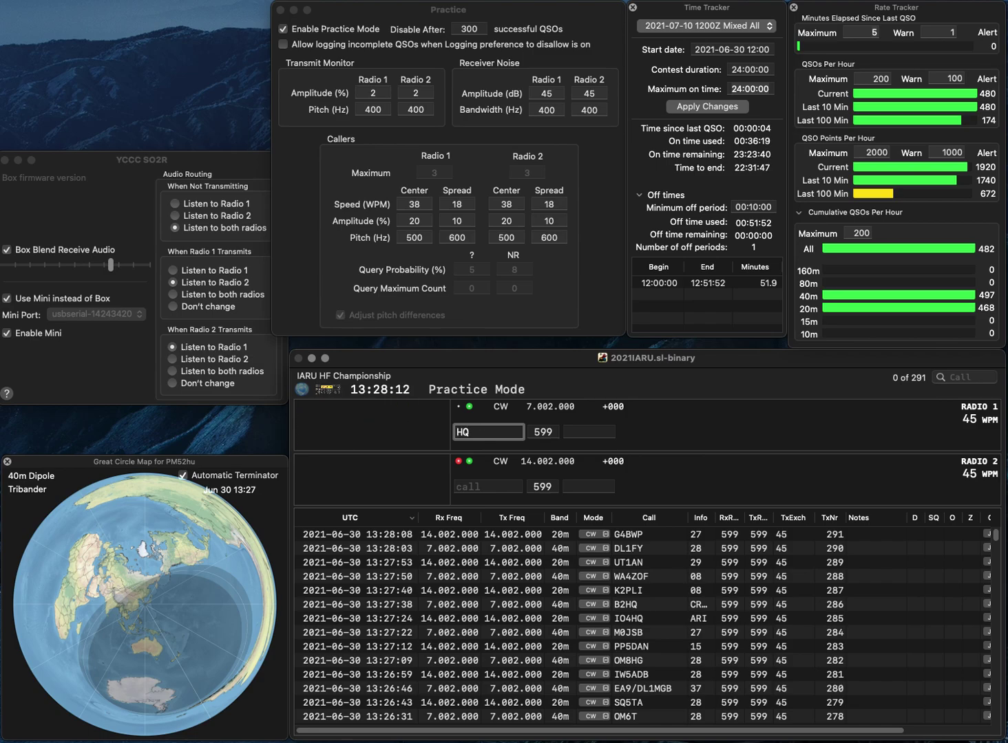
pyautogui.press('Home')
pyautogui.write('8N3')
pyautogui.press('Return')
pyautogui.write('F4')
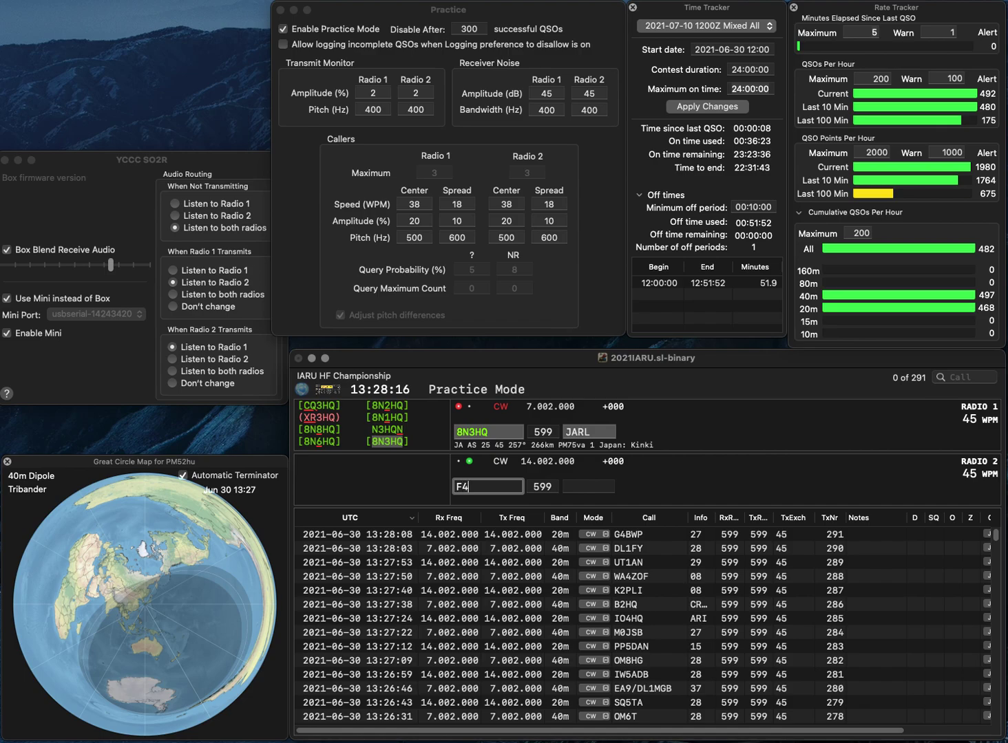
pyautogui.write('GKR/P')
pyautogui.press('Return')
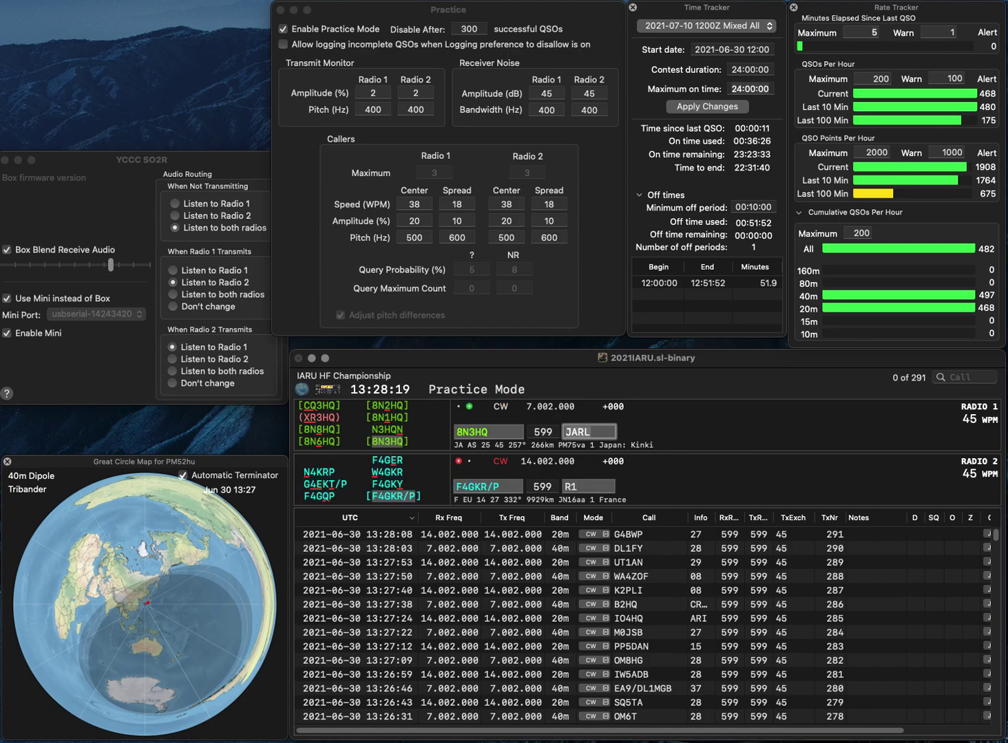
pyautogui.press('Return')
pyautogui.press('Return')
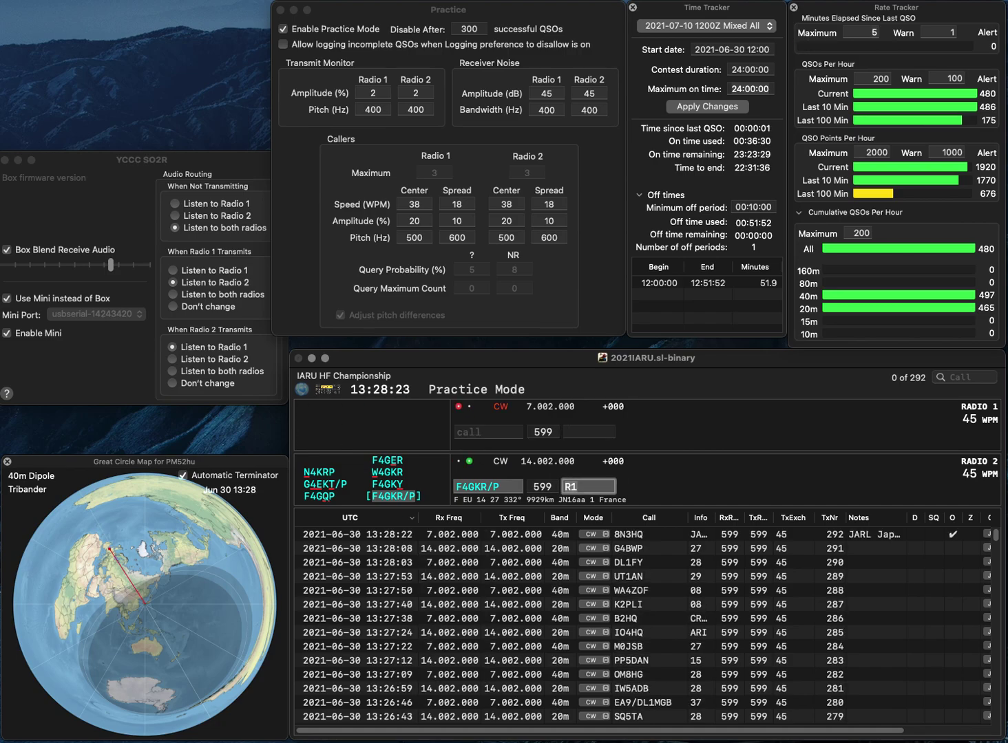
pyautogui.press('Return')
pyautogui.write('VE6')
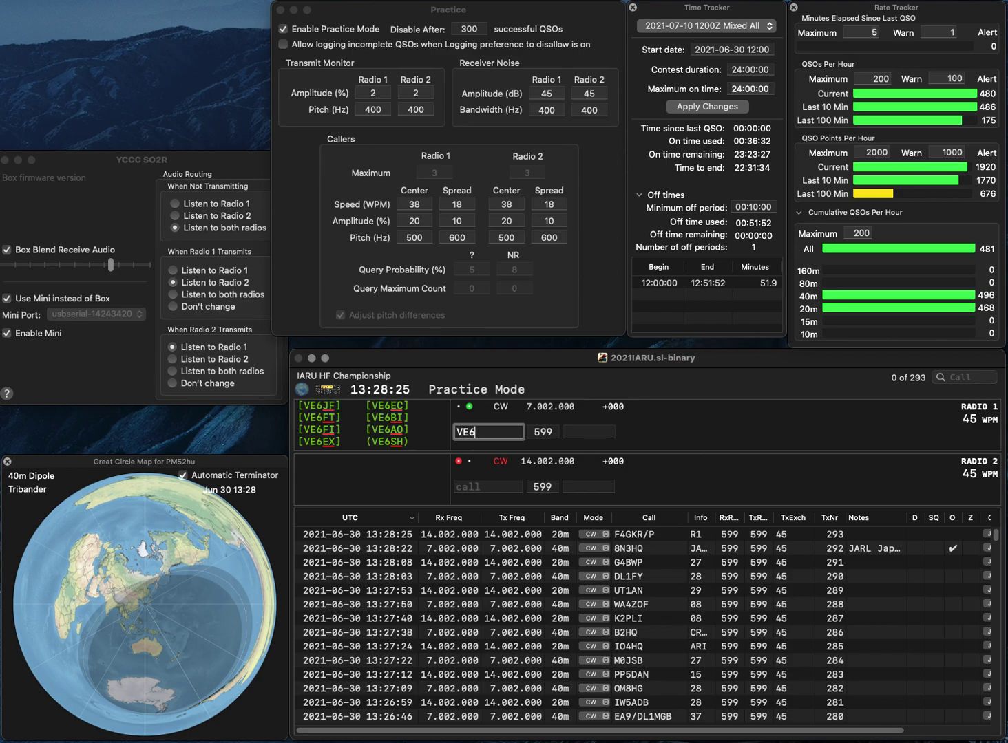
pyautogui.write('RAC')
pyautogui.press('Return')
pyautogui.write('N8SA')
pyautogui.press('Return')
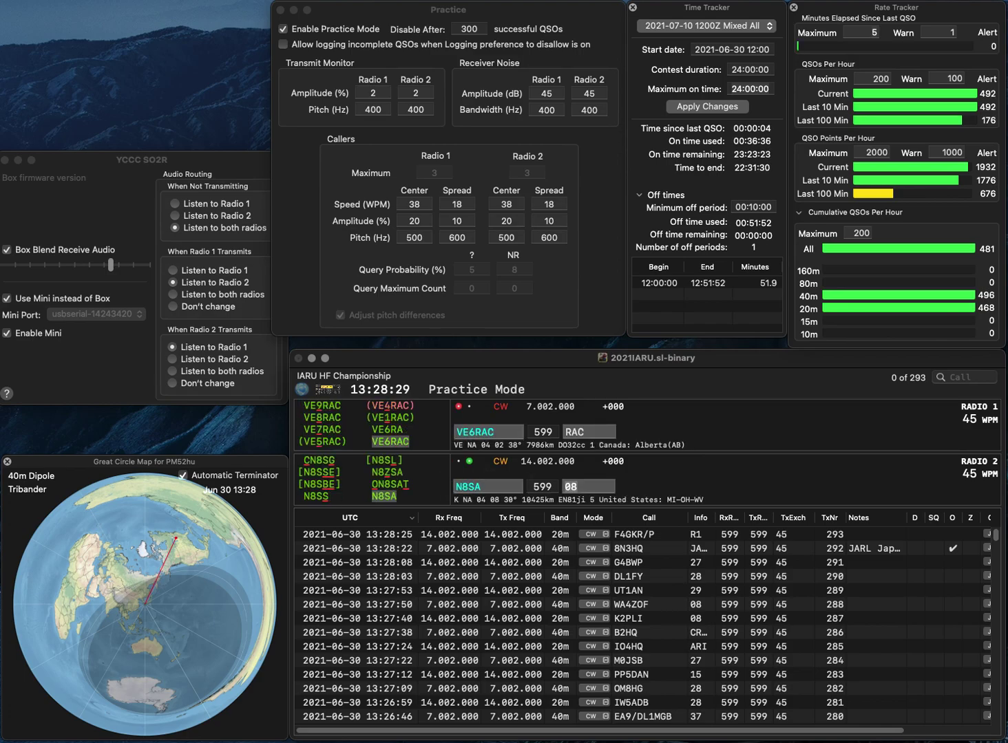
pyautogui.press('Return')
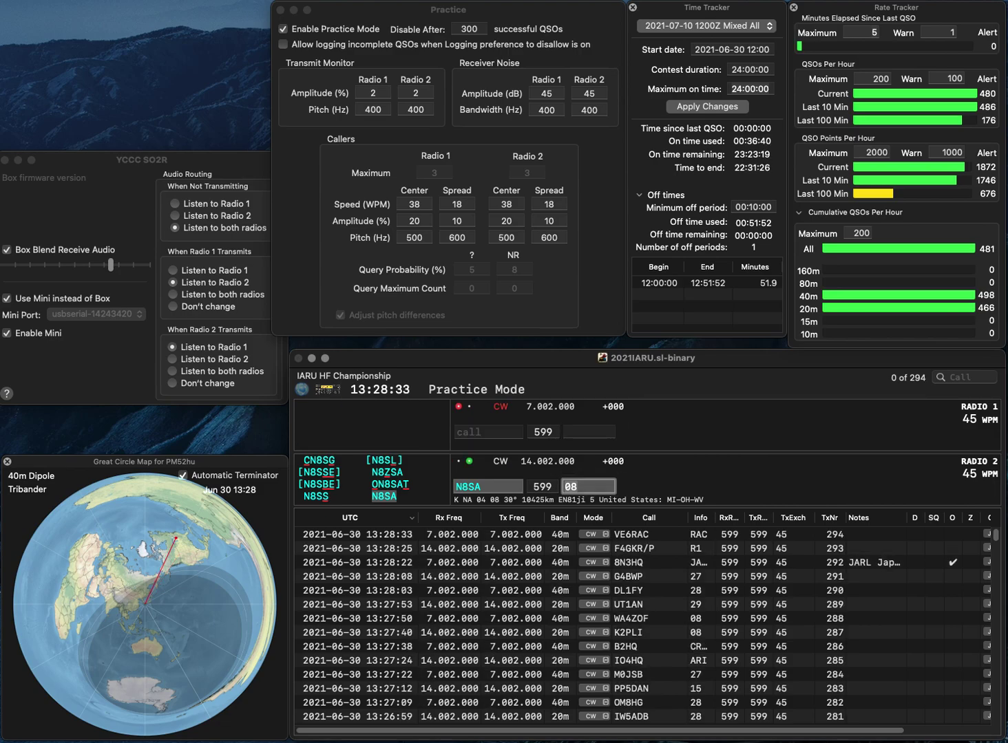
pyautogui.press('Return')
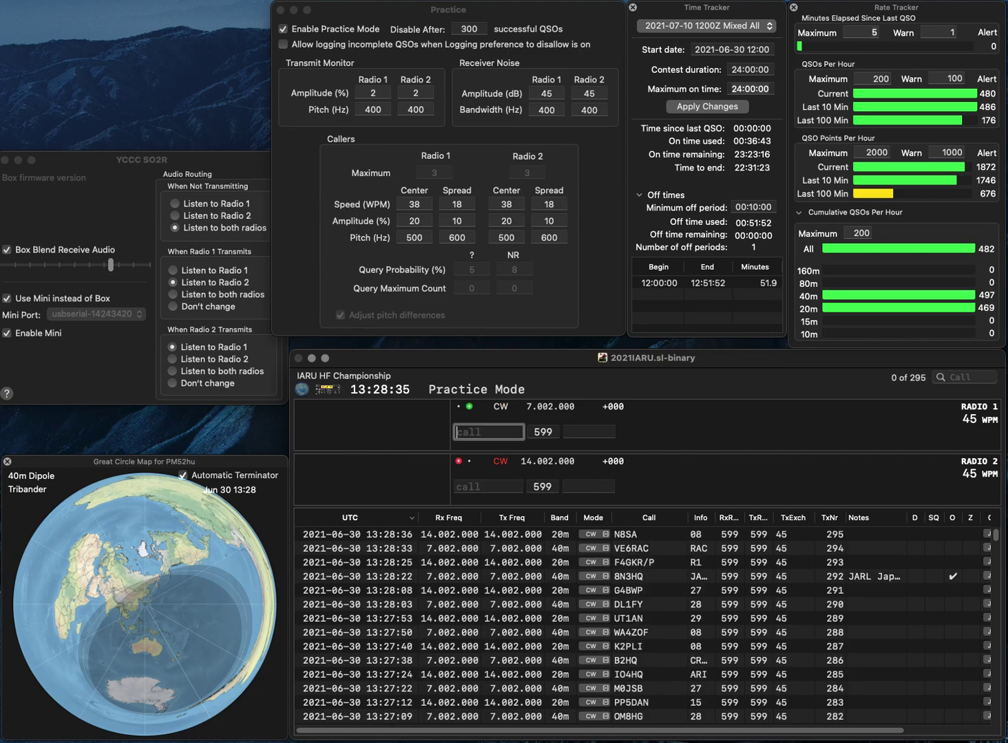
# Step: Answer 9G5W on Radio 1 and C4HQ on Radio 2, and log both contacts
pyautogui.write('9G')
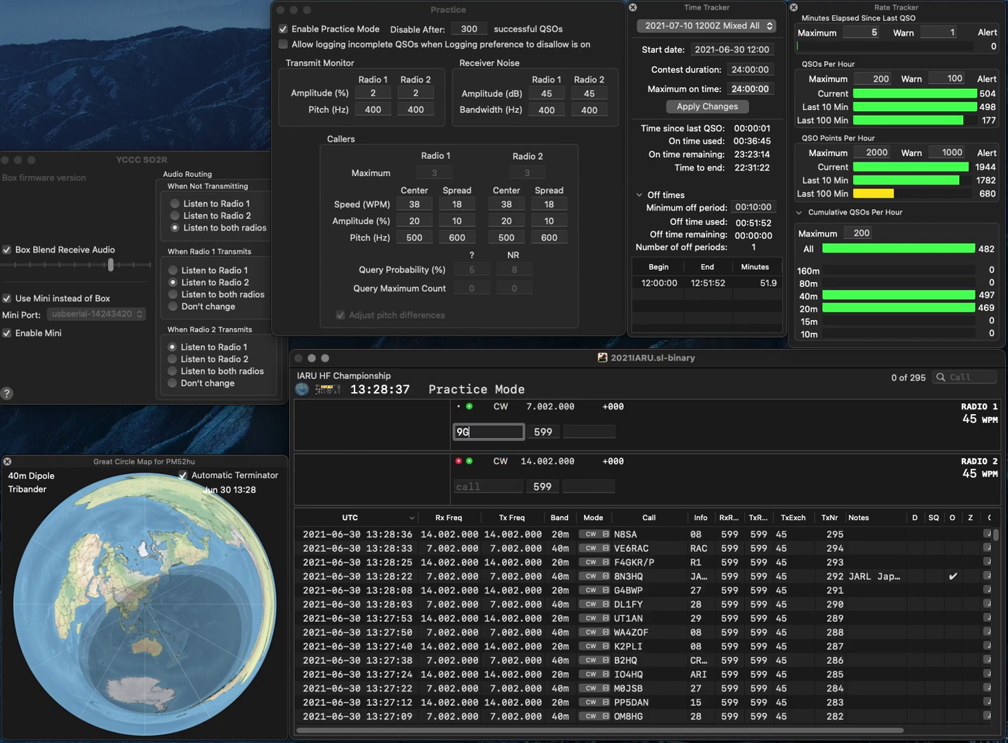
pyautogui.write('W')
pyautogui.write('5')
pyautogui.press('Down')
pyautogui.write('N')
pyautogui.write('C')
pyautogui.write('C')
pyautogui.write('4')
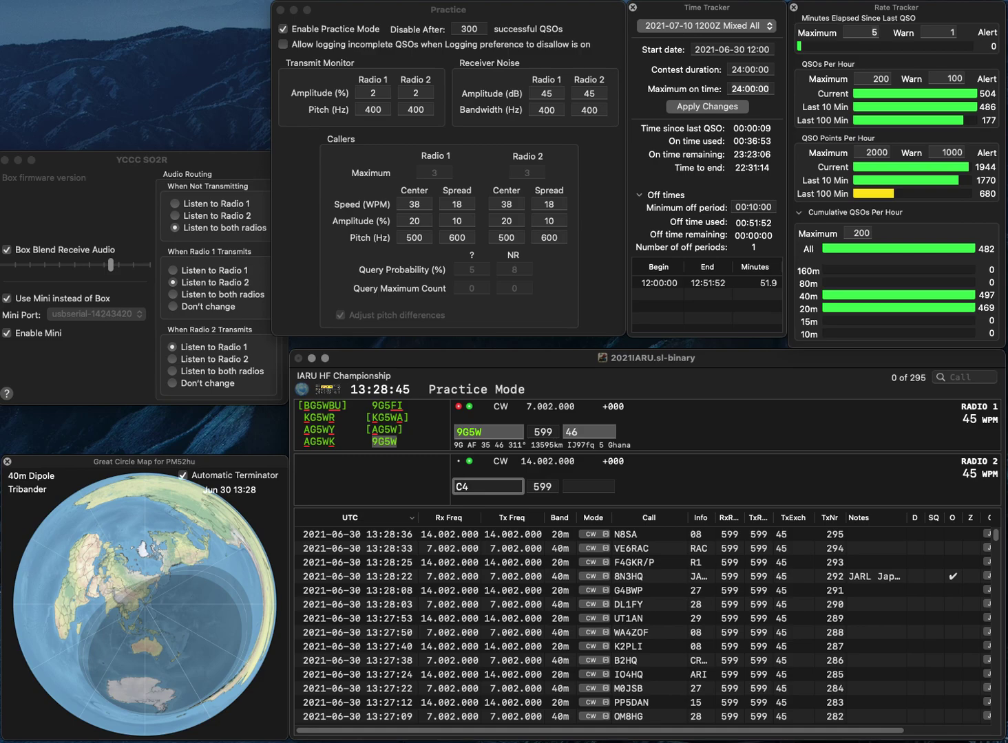
pyautogui.write('HQ')
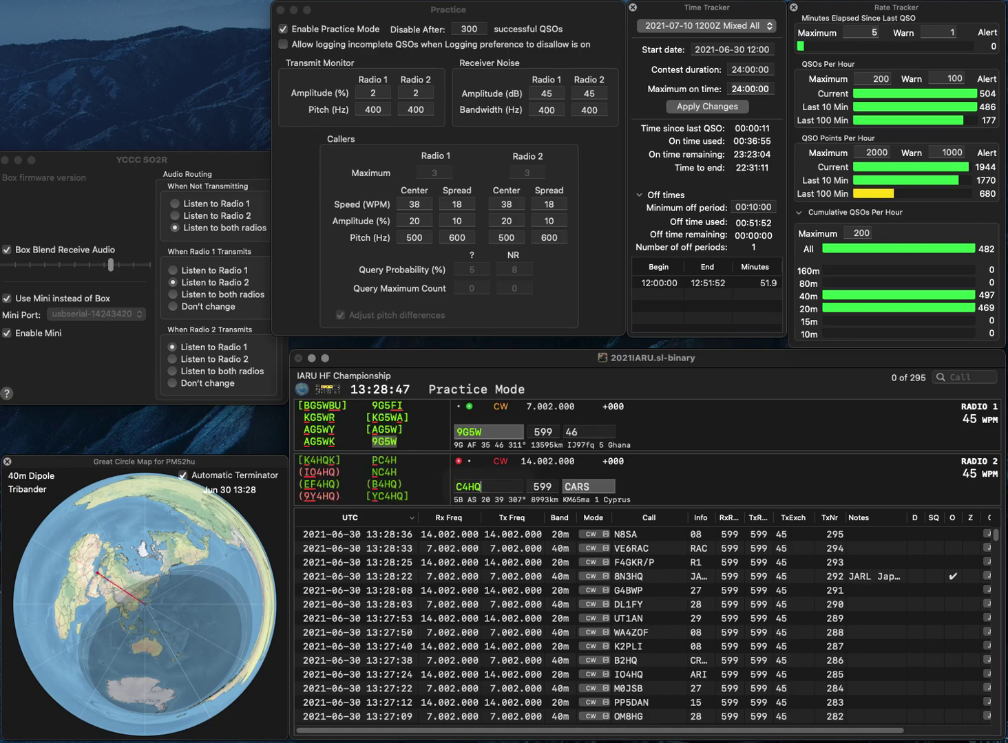
pyautogui.press('Tab')
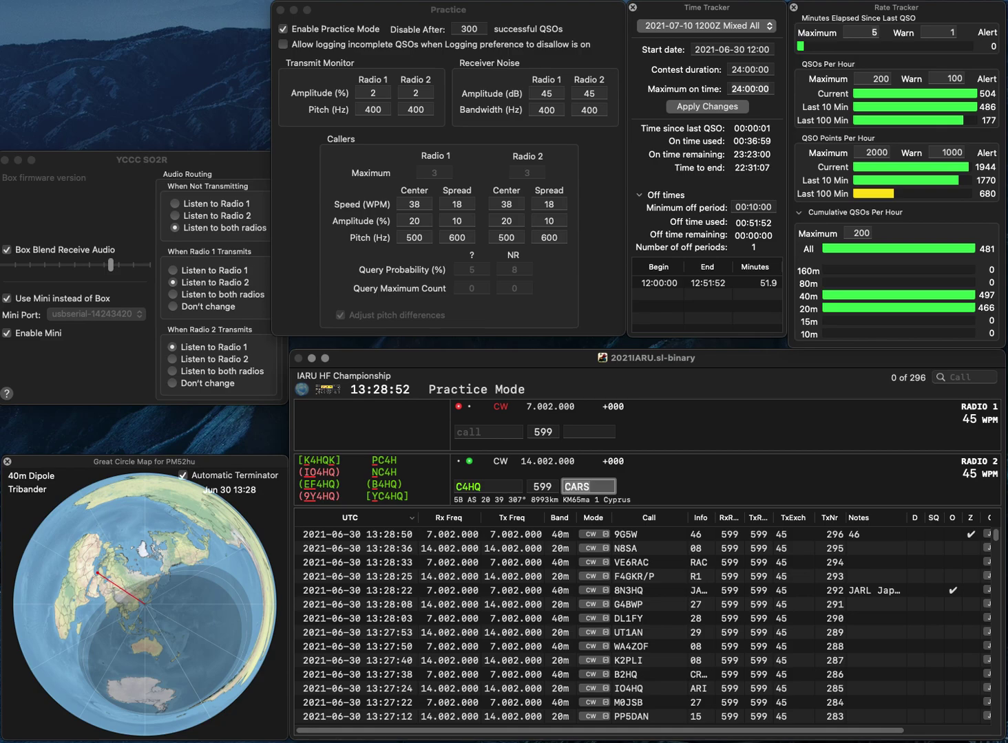
pyautogui.press('Return')
pyautogui.write('HB')
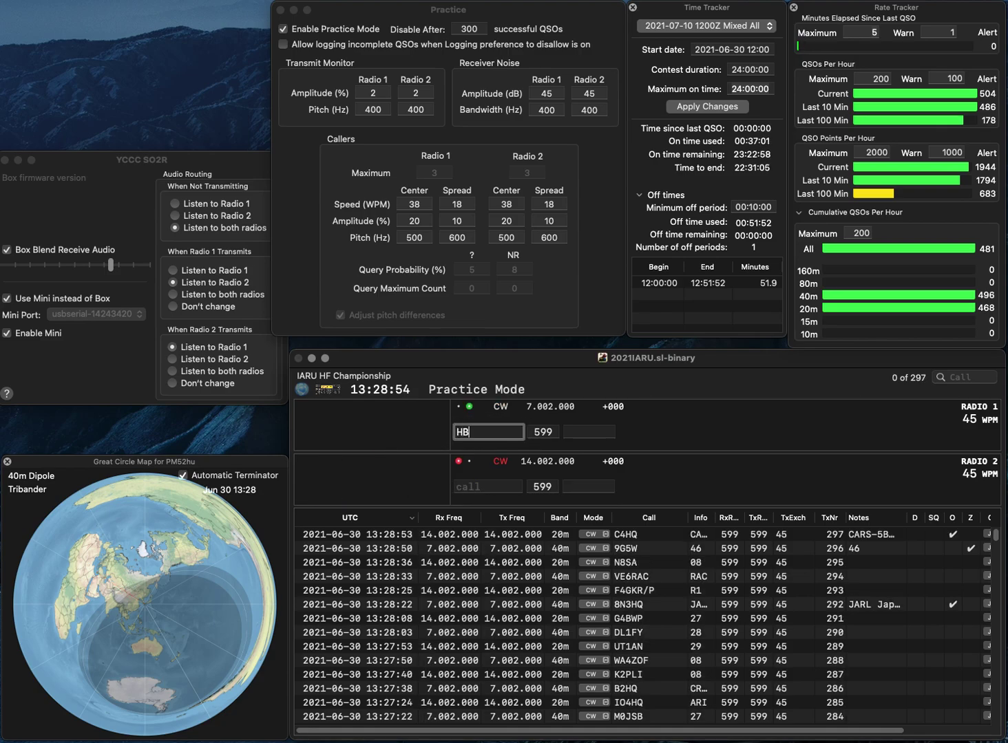
pyautogui.write('9JOE')
pyautogui.press('Return')
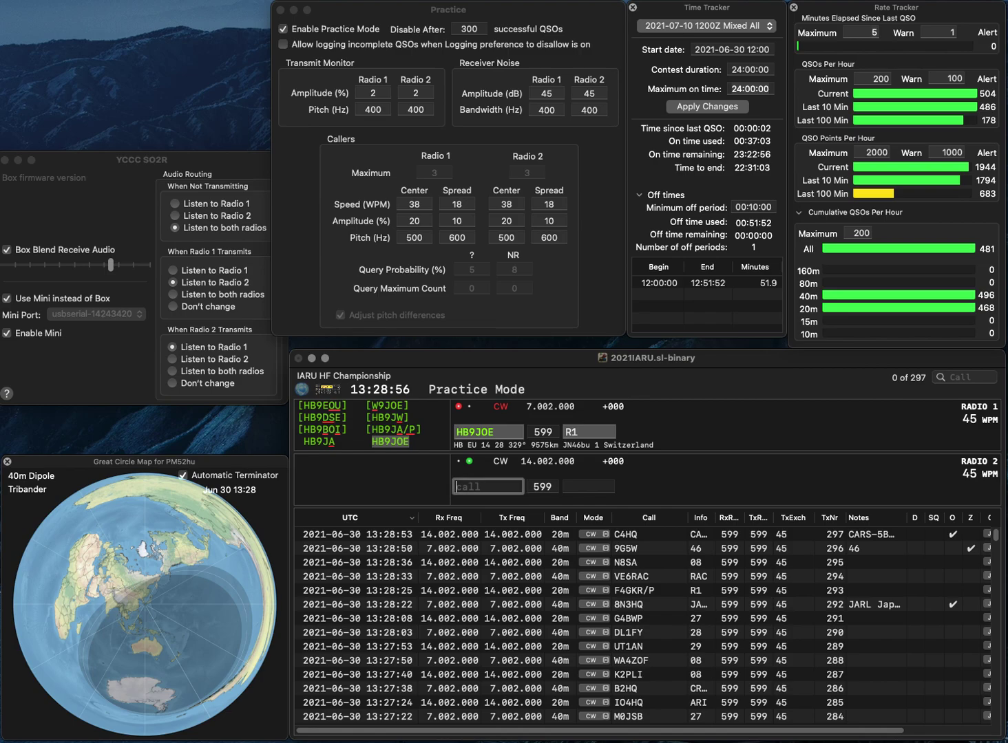
pyautogui.write('9K9HQ')
pyautogui.press('Return')
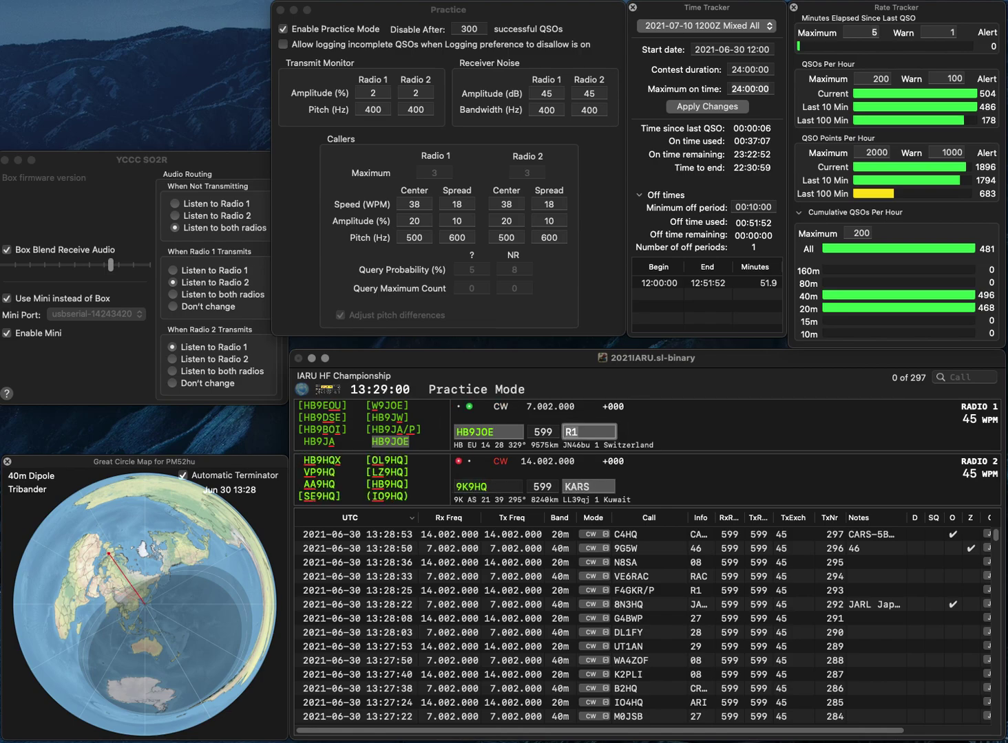
pyautogui.press('Return')
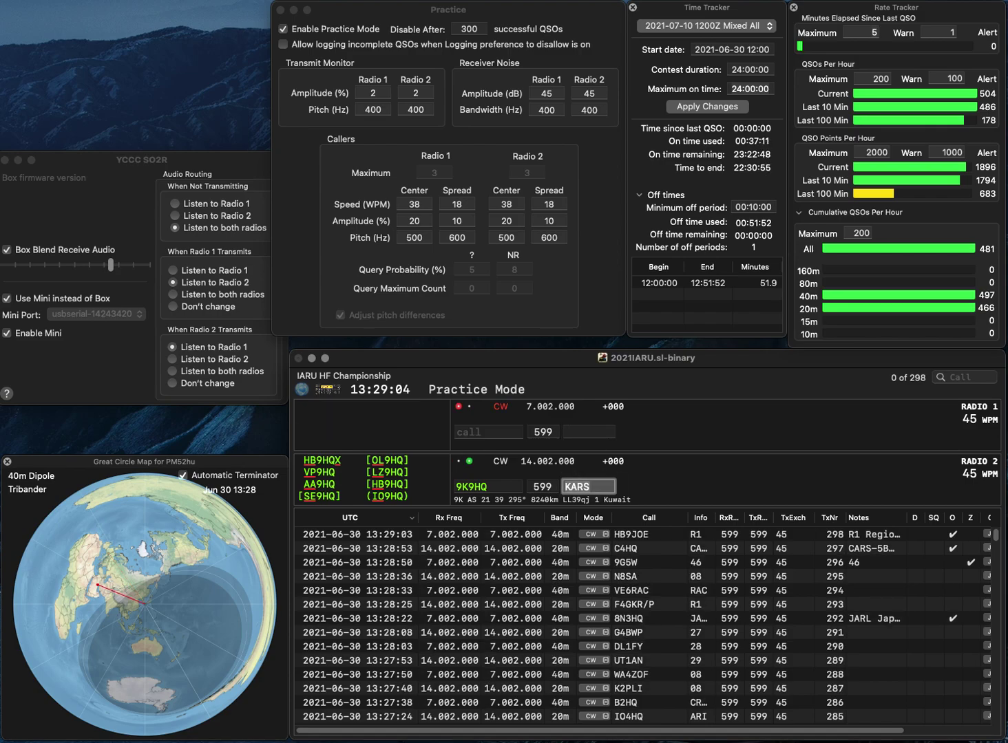
pyautogui.press('Return')
# Step: Answer HG4F on Radio 1, then enter WH0HA as the Radio 2 caller and answer it
pyautogui.write('HG4F')
pyautogui.press('Return')
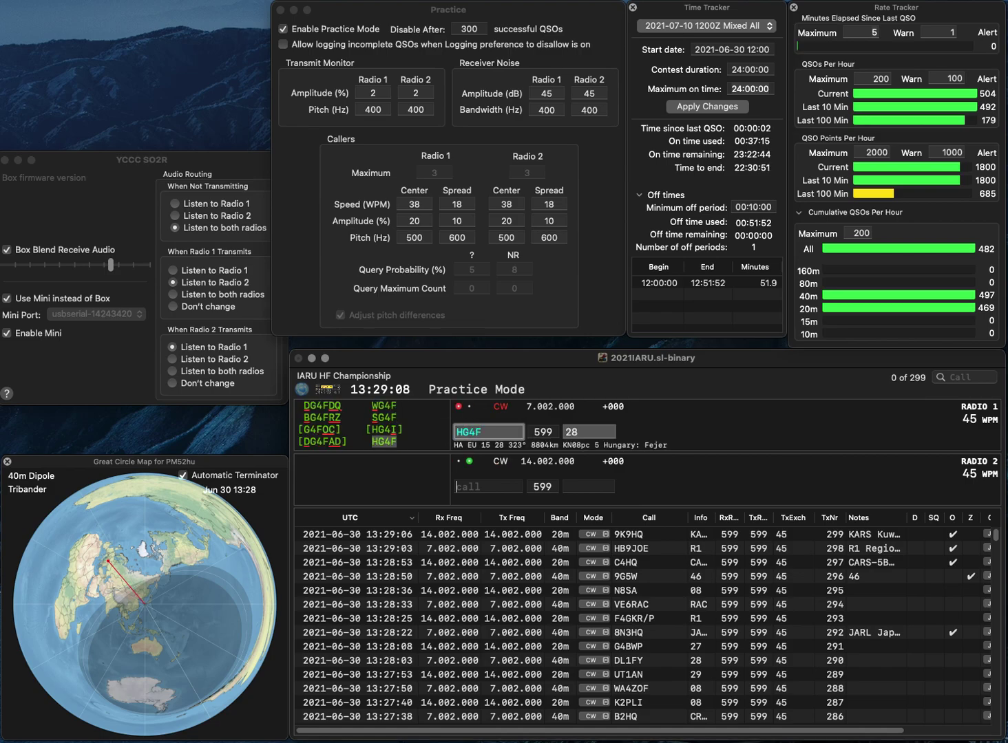
pyautogui.write('W50HA')
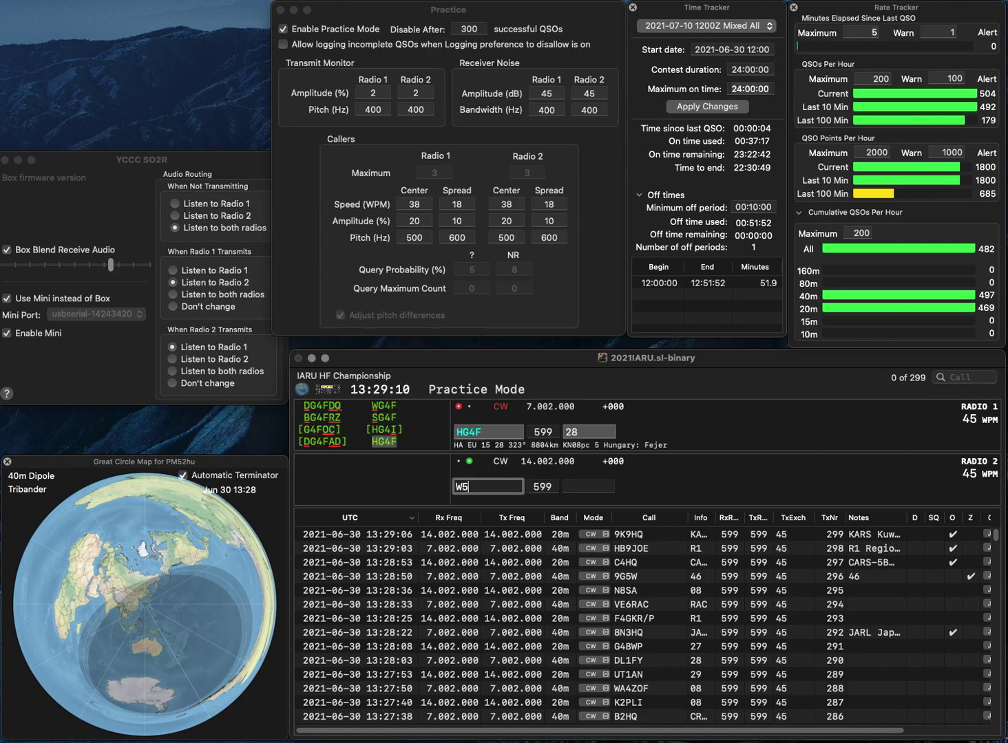
pyautogui.press('Delete')
pyautogui.write('H0HA')
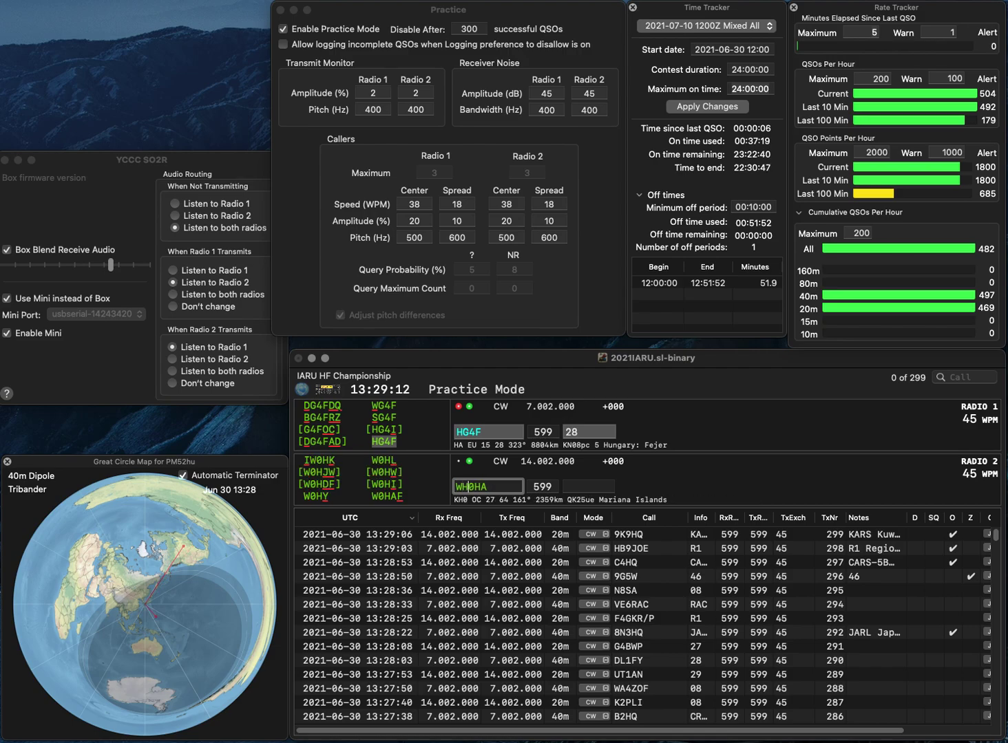
pyautogui.press('Return')
pyautogui.press('Return')
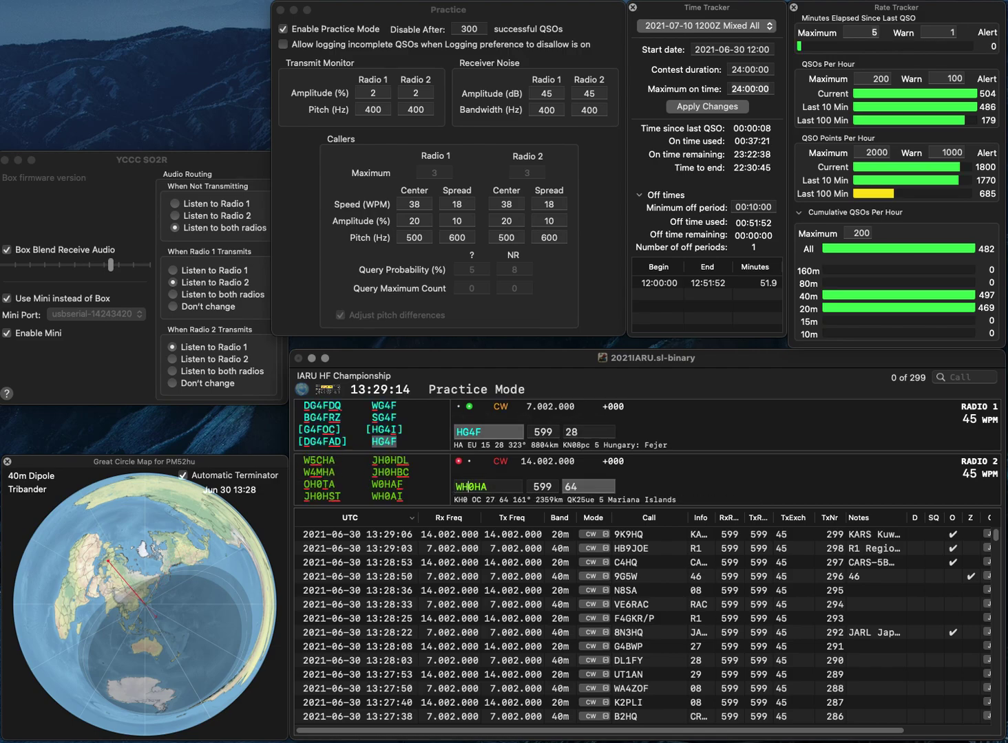
# Step: Correct the Radio 2 call to WH0AI and answer the station again
pyautogui.press('Right')
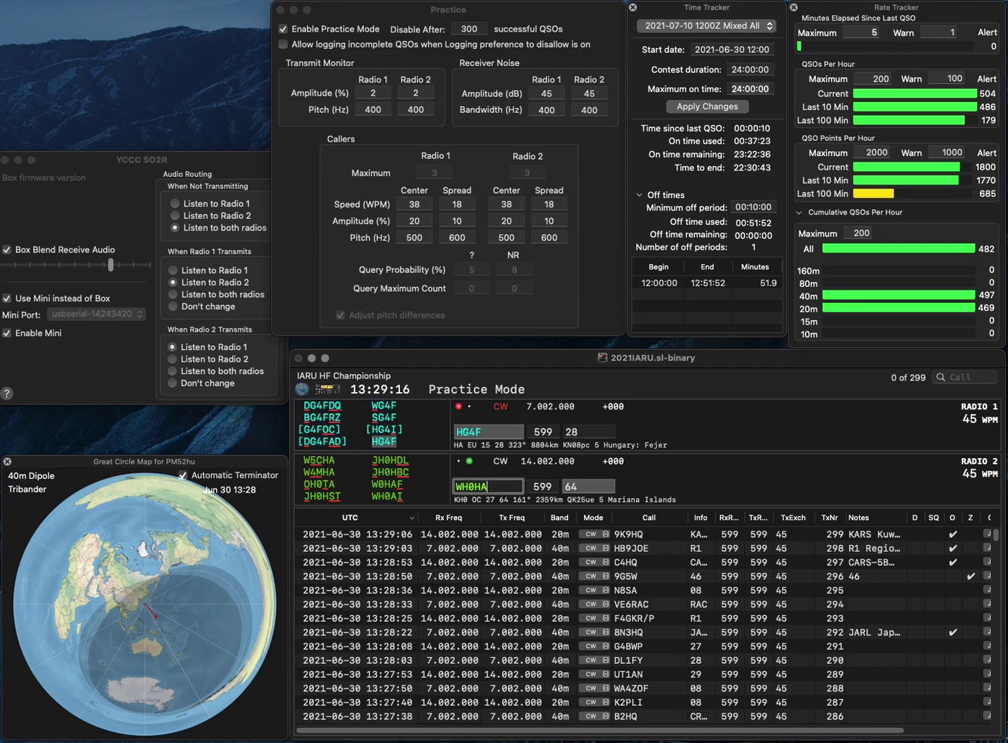
pyautogui.press('BackSpace')
pyautogui.press('BackSpace')
pyautogui.write('AI')
pyautogui.press('Return')
# Step: Correct the Radio 1 call to SG4F and send the exchange to that station again
pyautogui.click(482, 432)
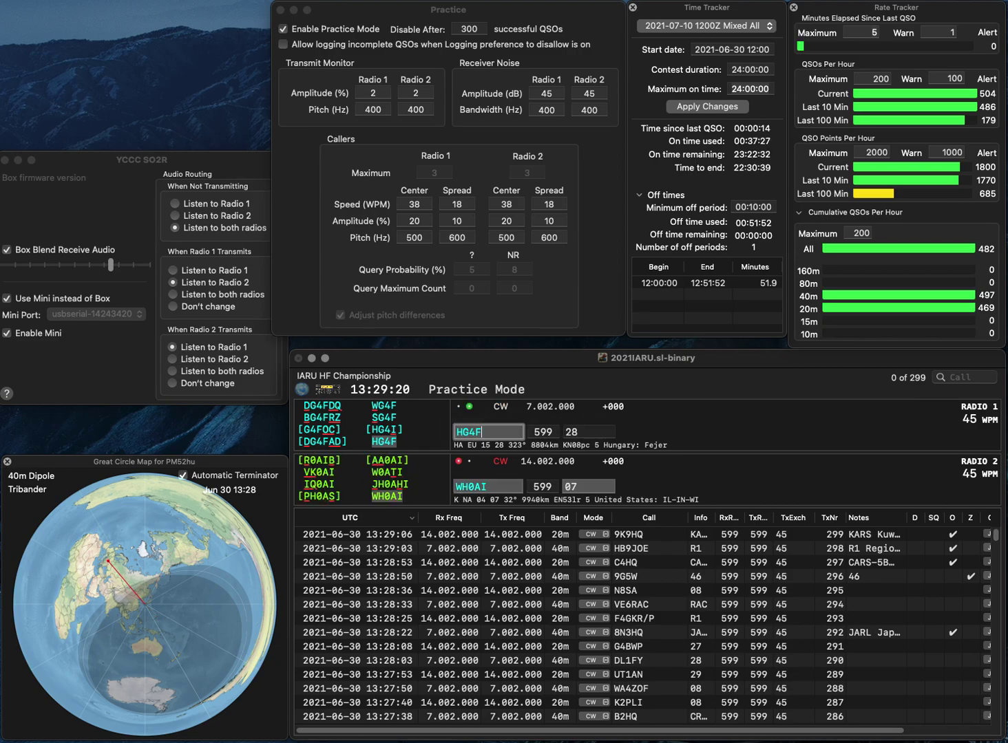
pyautogui.press('Home')
pyautogui.press('Delete')
pyautogui.write('S')
pyautogui.press('Return')
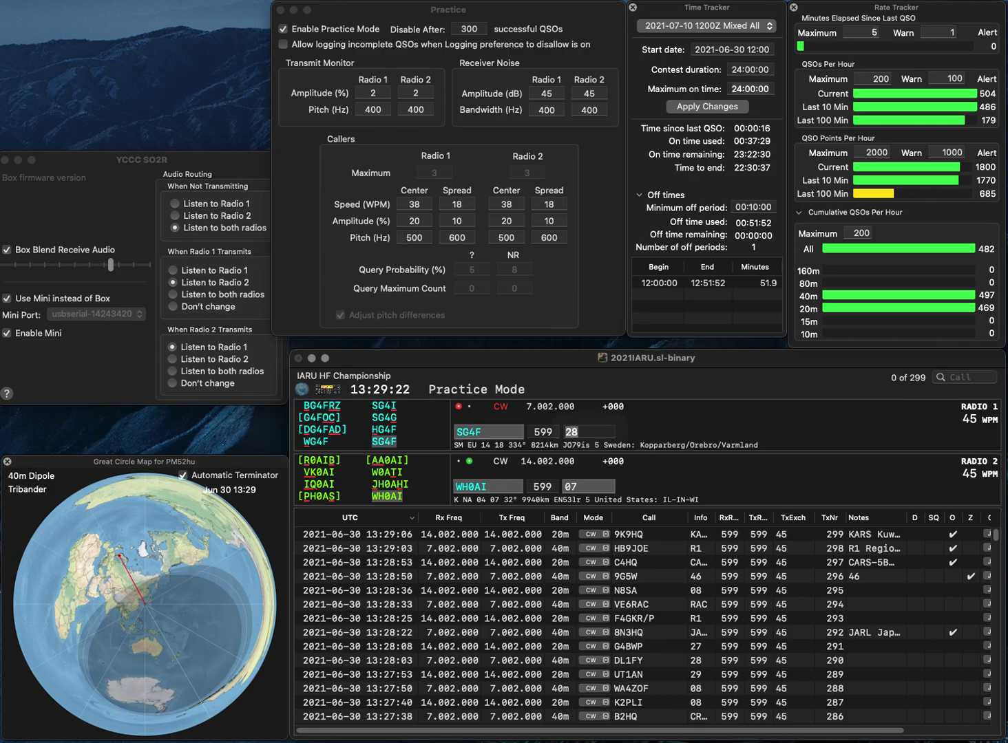
pyautogui.press('Return')
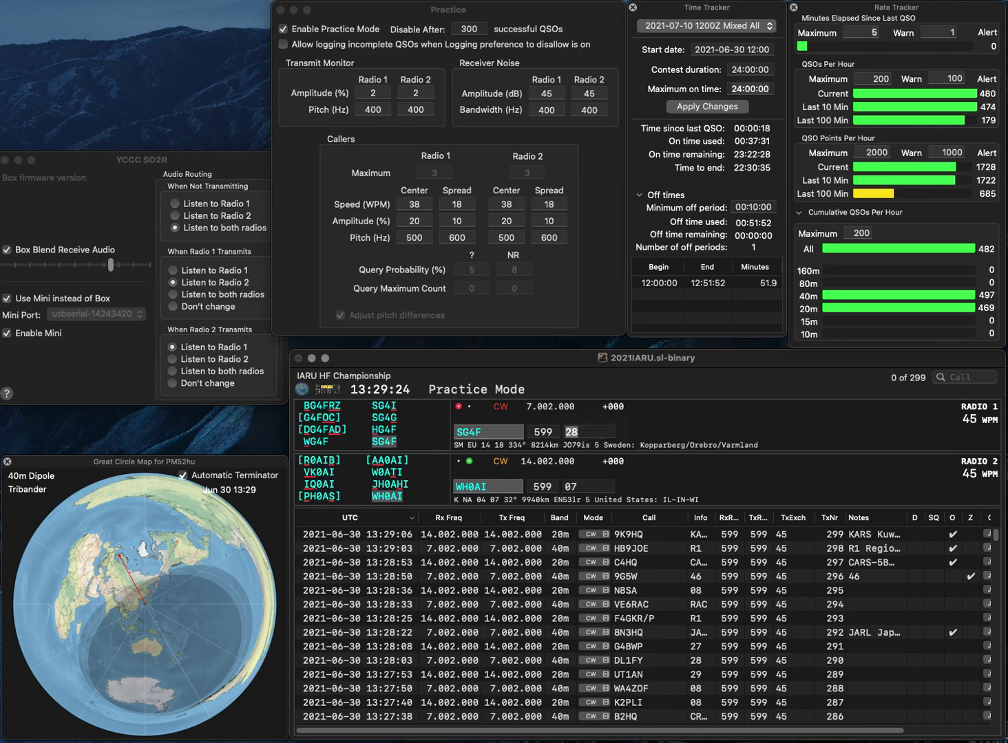